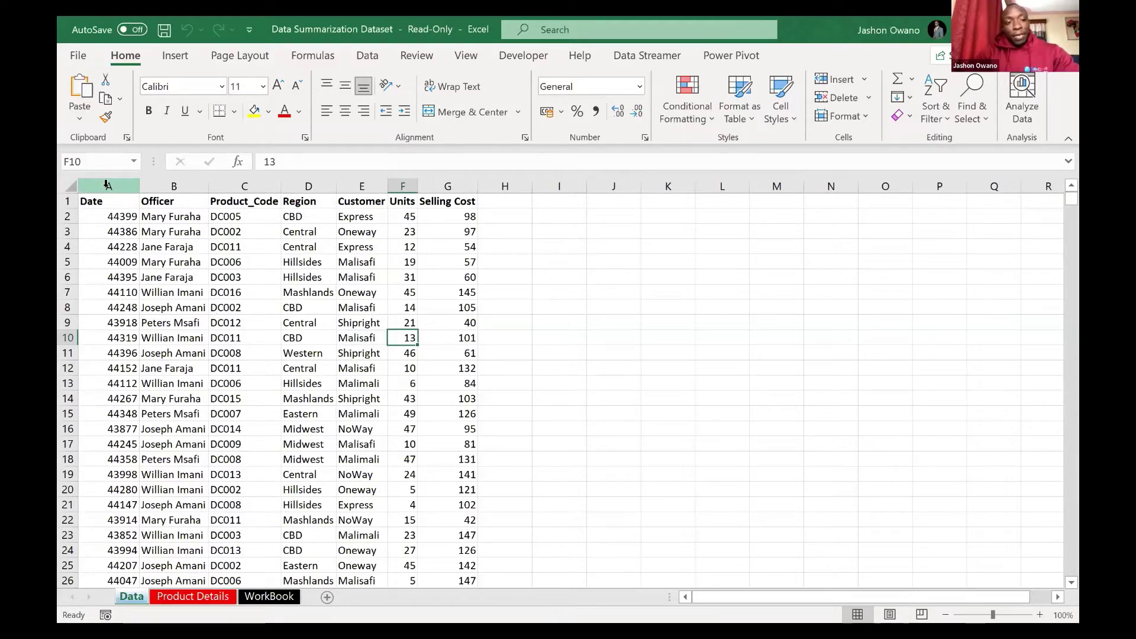
Step: Format the Date column on the Data sheet as Short Date
left_click(107, 184)
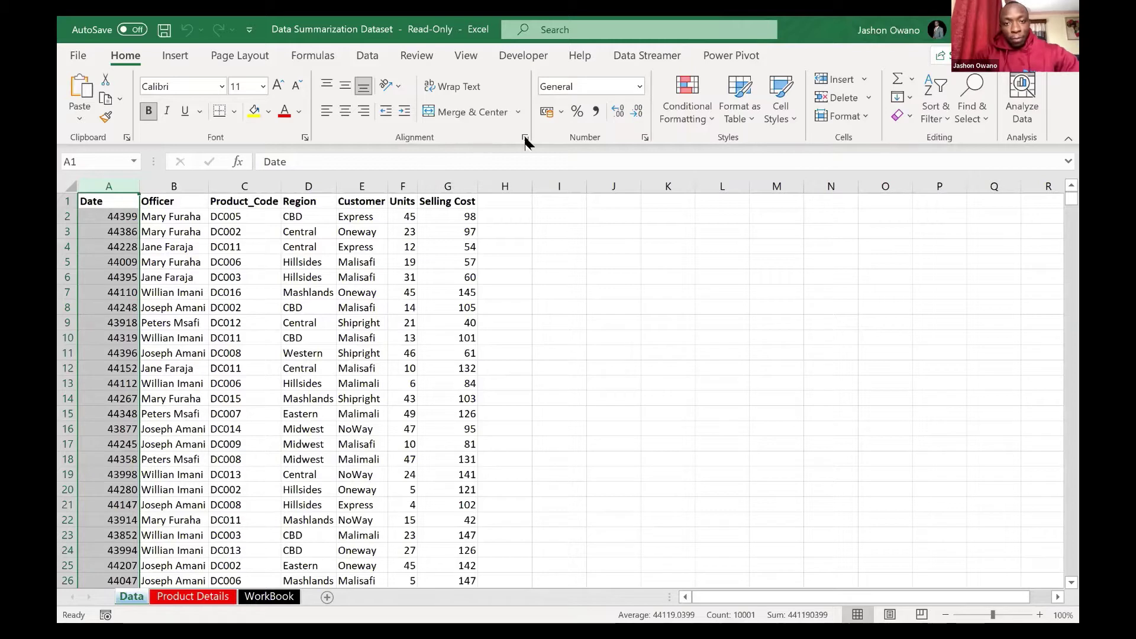
key("alt+Tab")
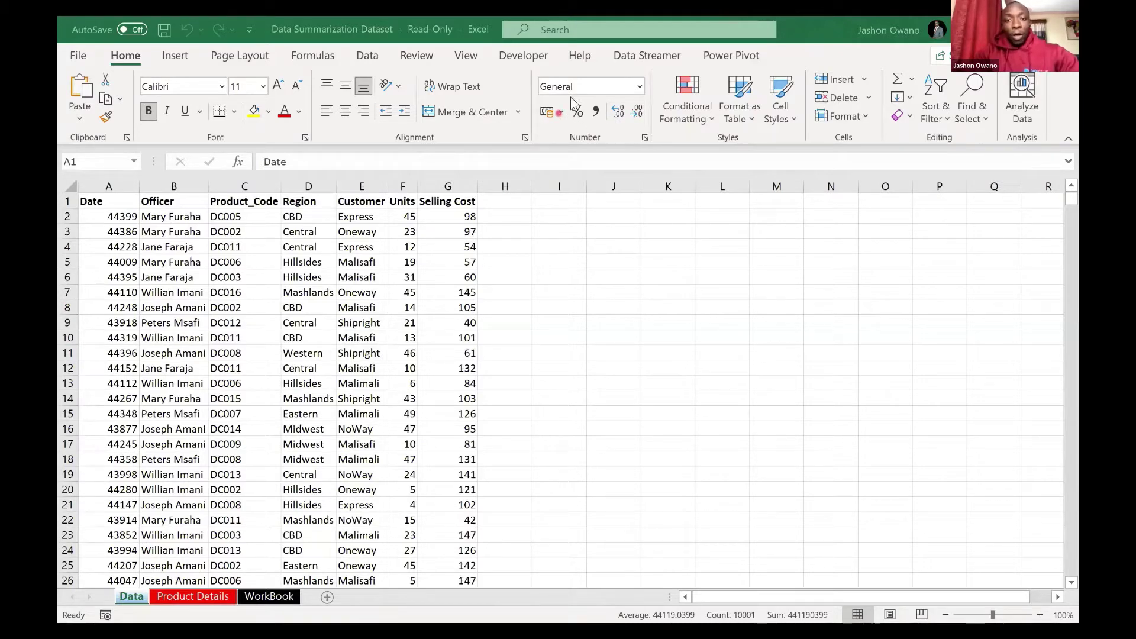
left_click(640, 88)
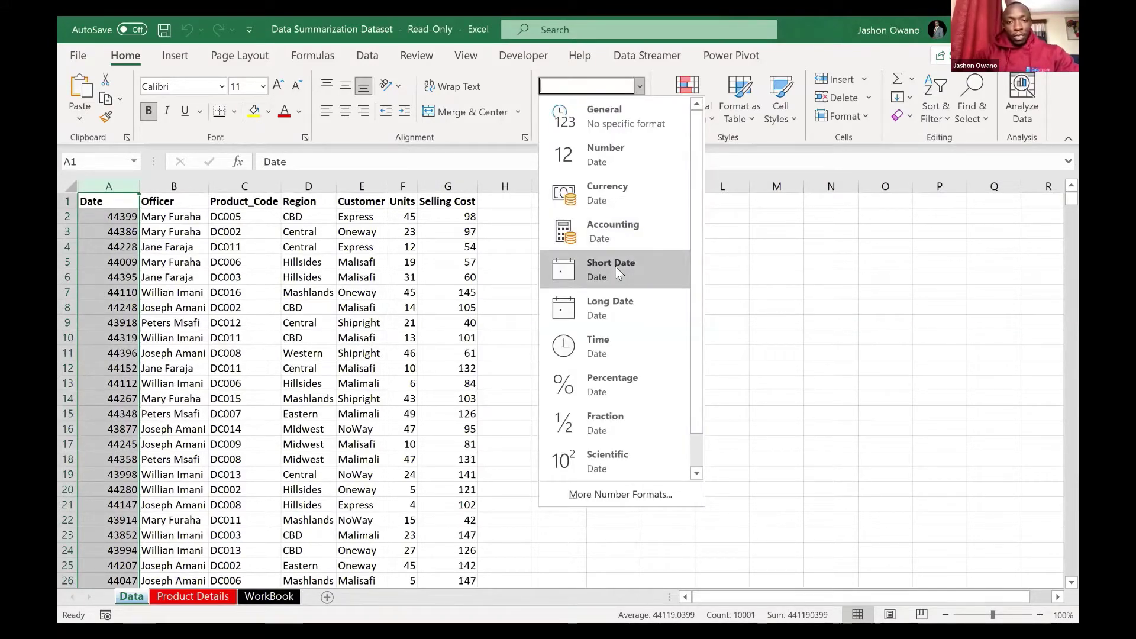
left_click(615, 265)
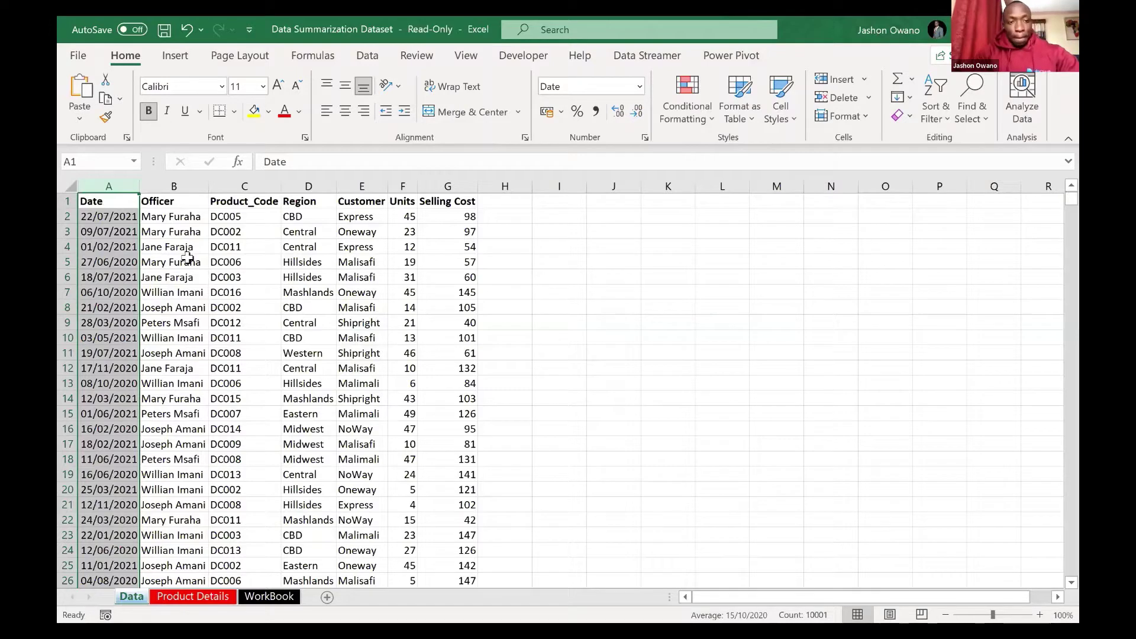
left_click(214, 303)
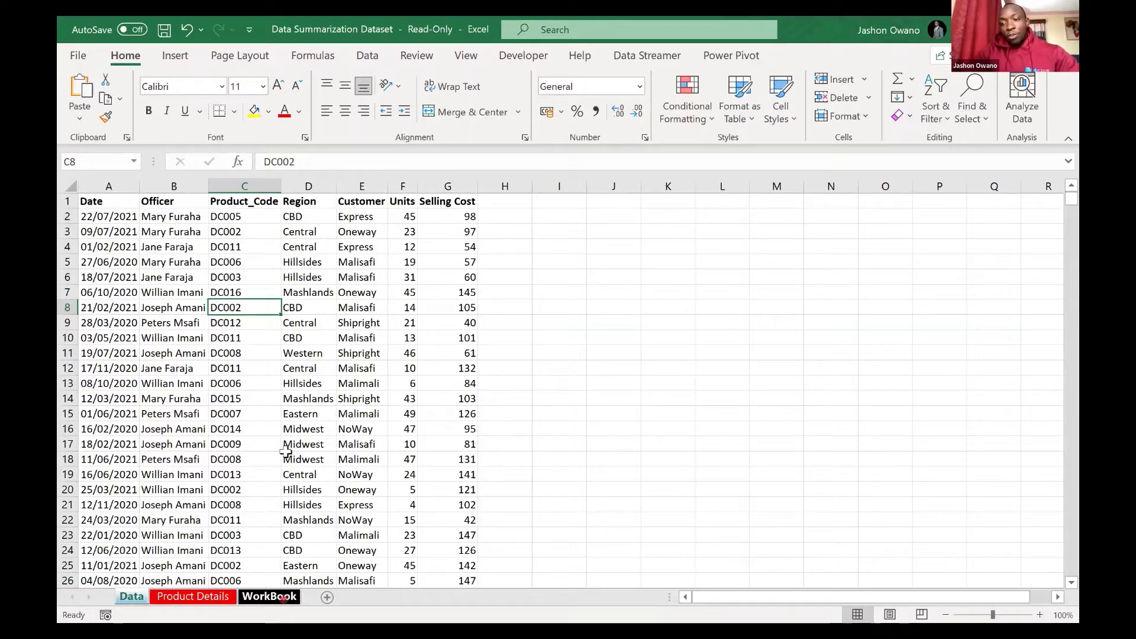
Step: Look over the WorkBook and Product Details sheets and return to the Data sheet
left_click(283, 597)
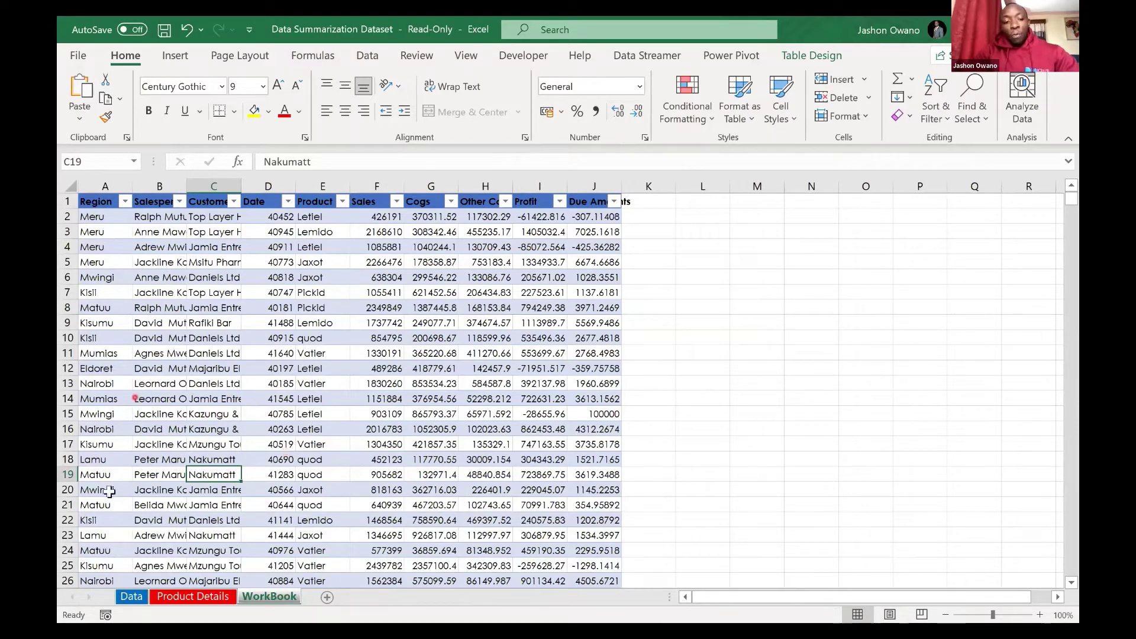
left_click(184, 597)
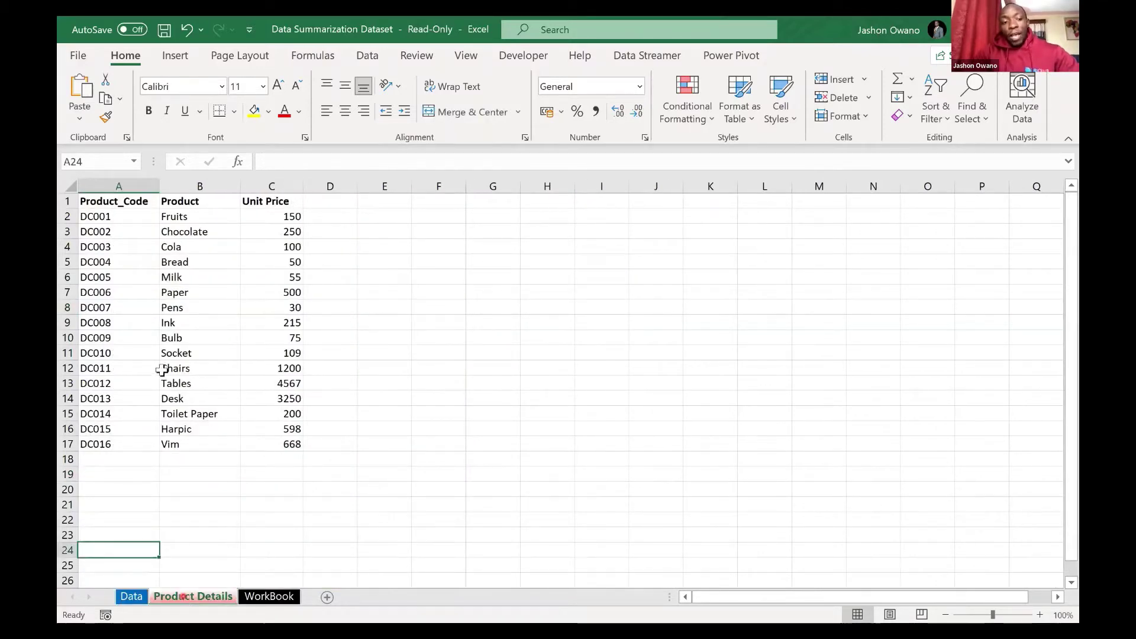
left_click(132, 597)
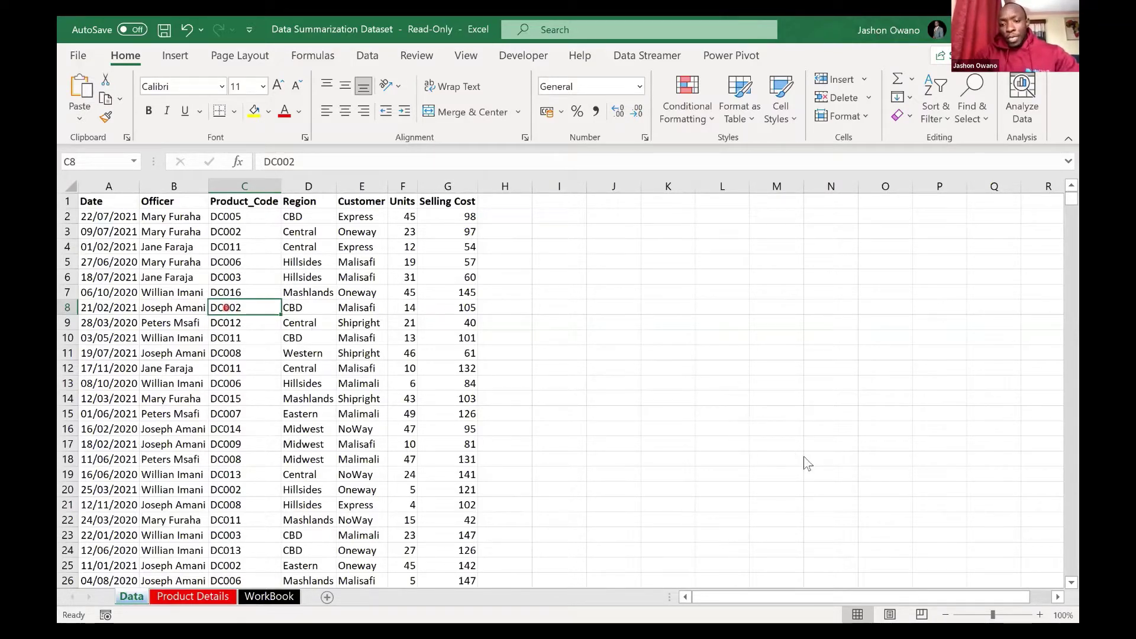
Step: Convert the range A1:G10001 on the Data sheet into a table with headers
key("ctrl+t")
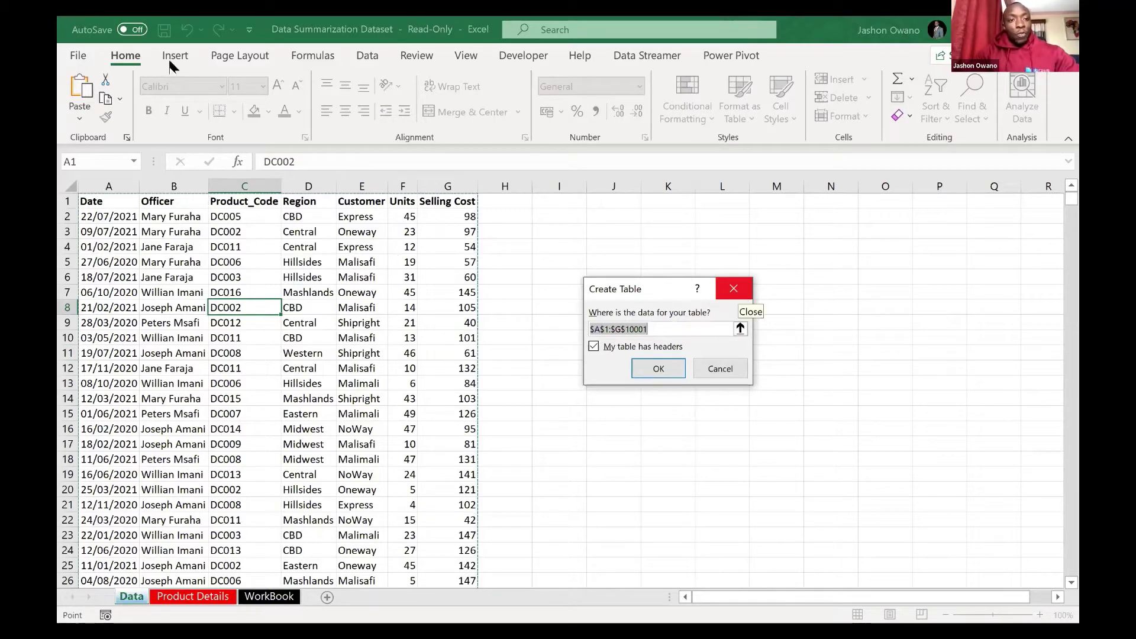
key("Escape")
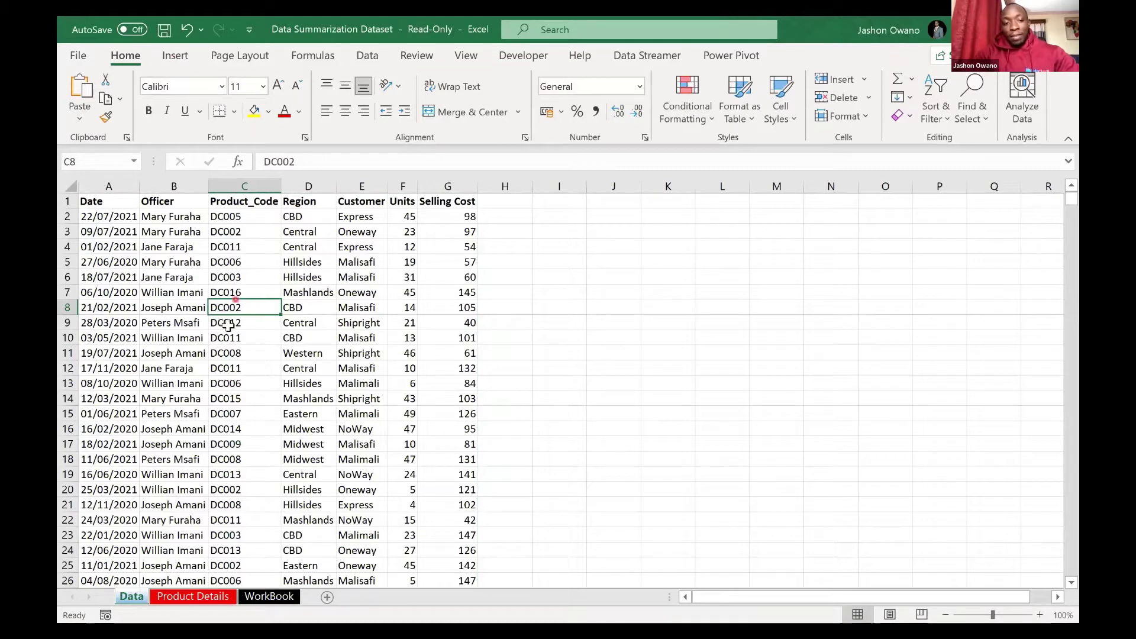
left_click(175, 56)
left_click(198, 90)
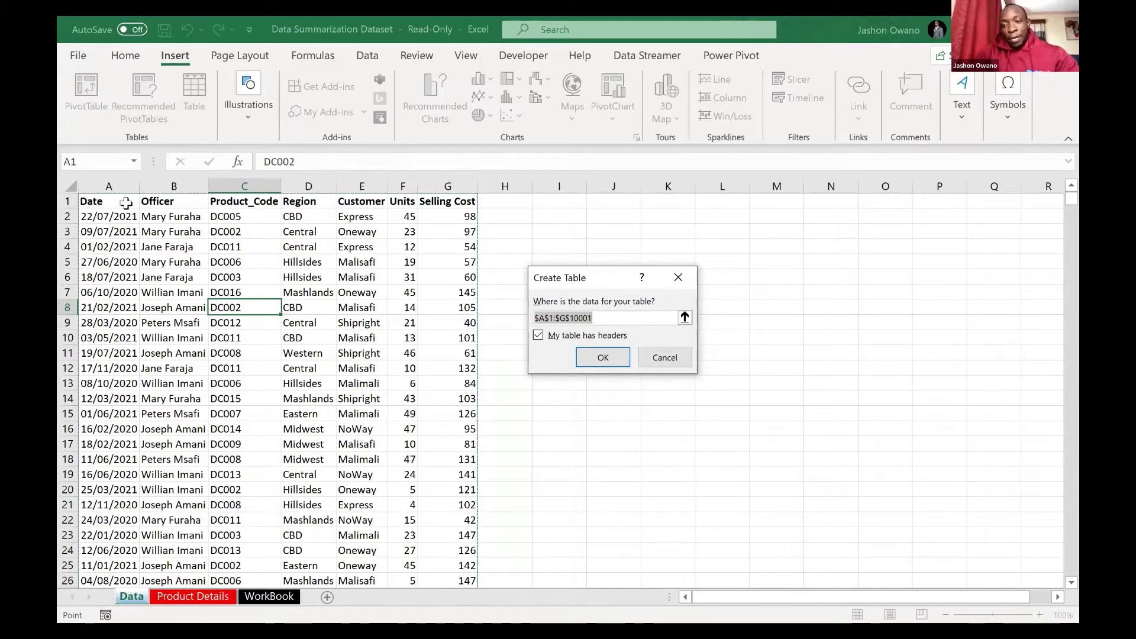
left_click(602, 358)
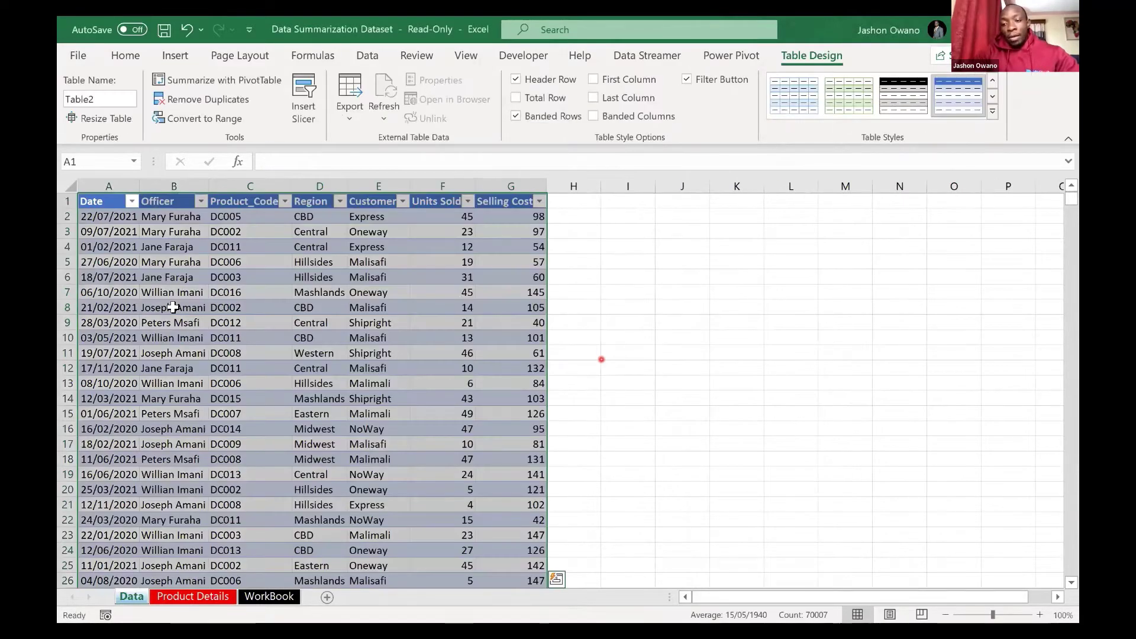
left_click(172, 307)
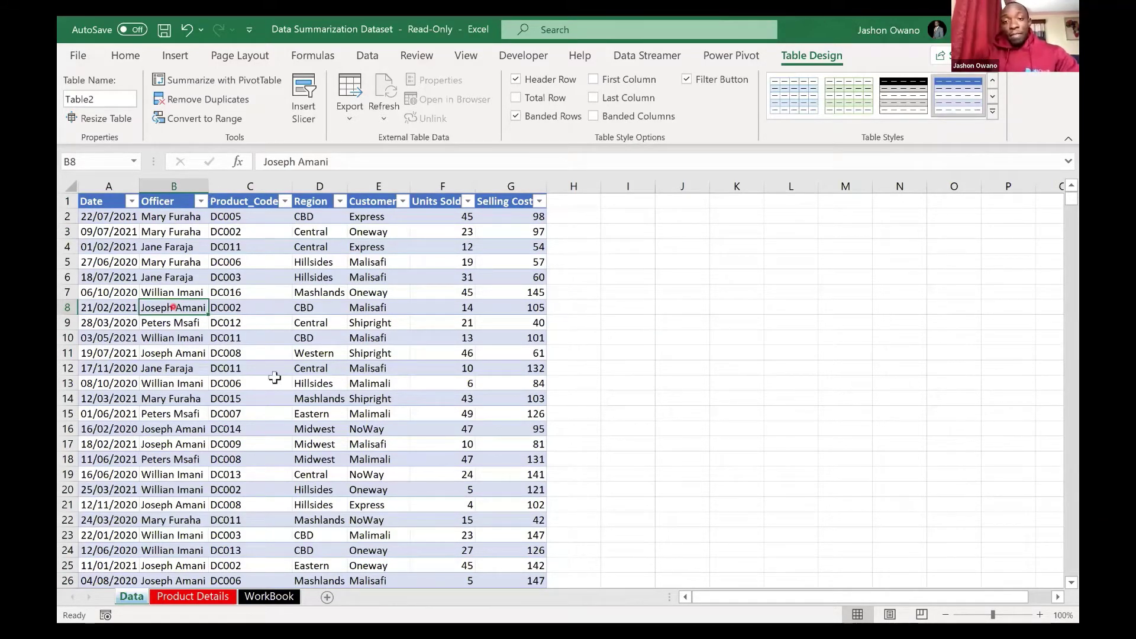
Step: Rename the table on the Data sheet as Dataset
key("Right")
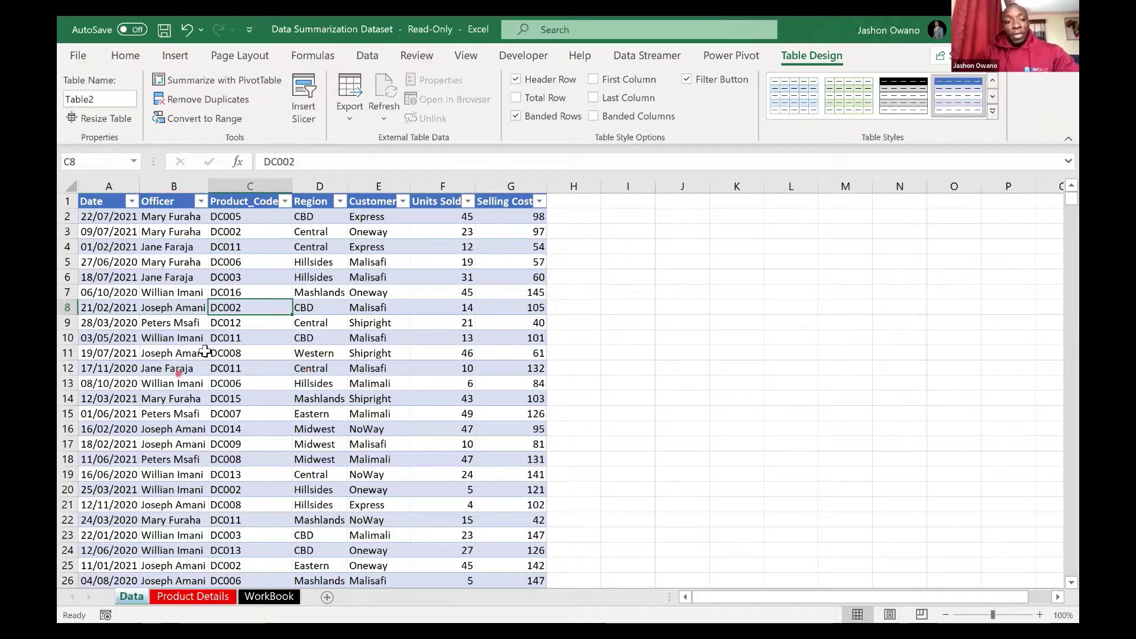
left_click(228, 336)
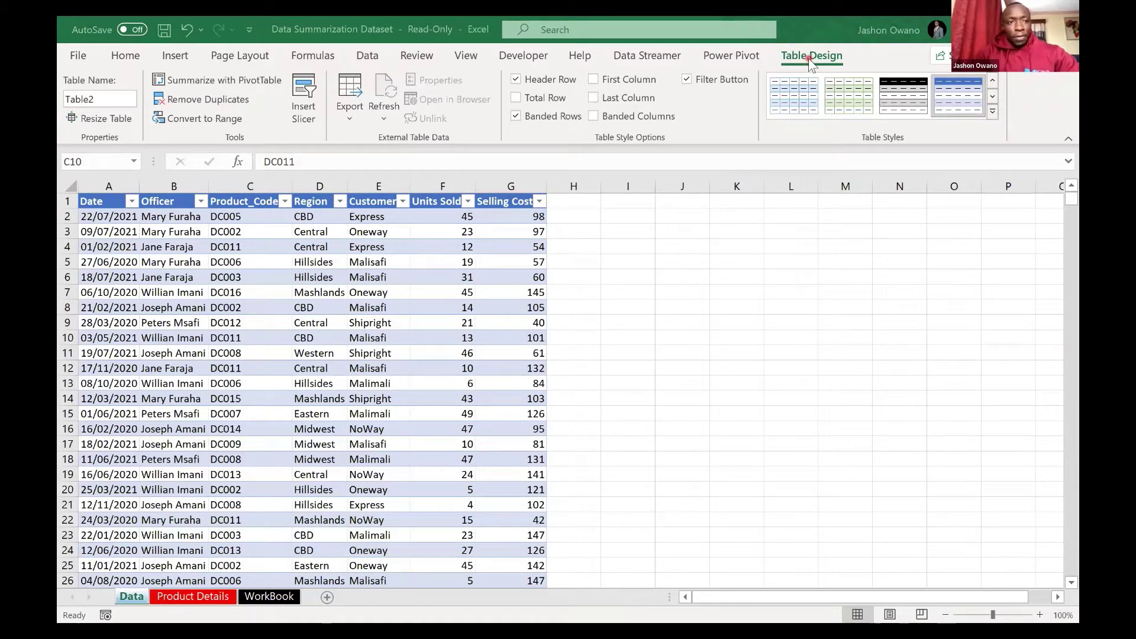
left_click(102, 99)
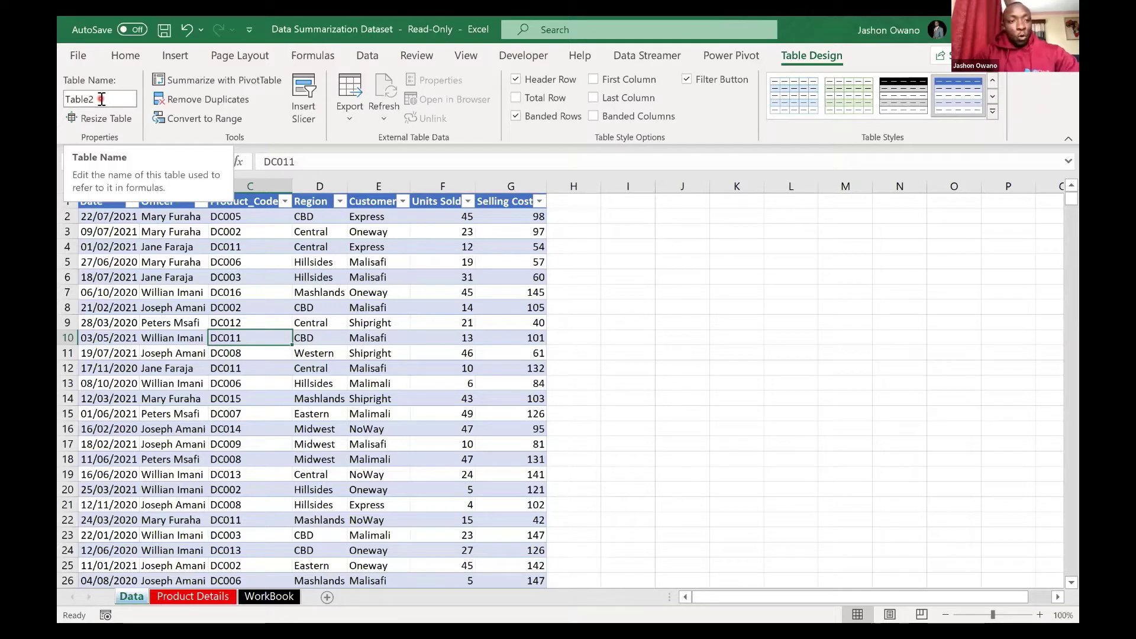
double_click(103, 99)
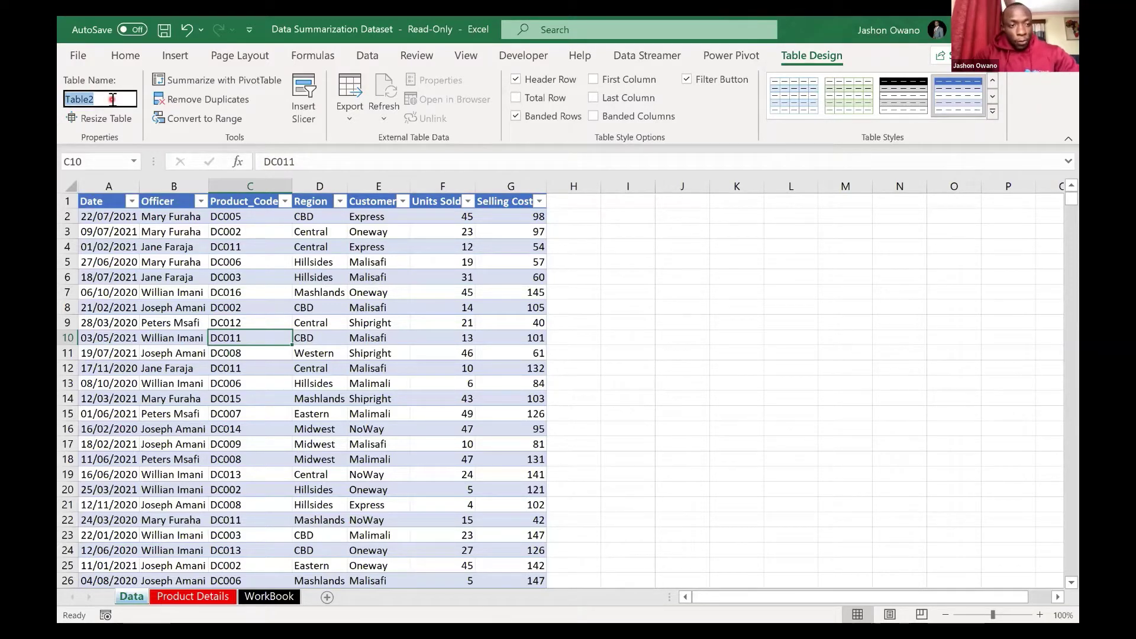
type("D")
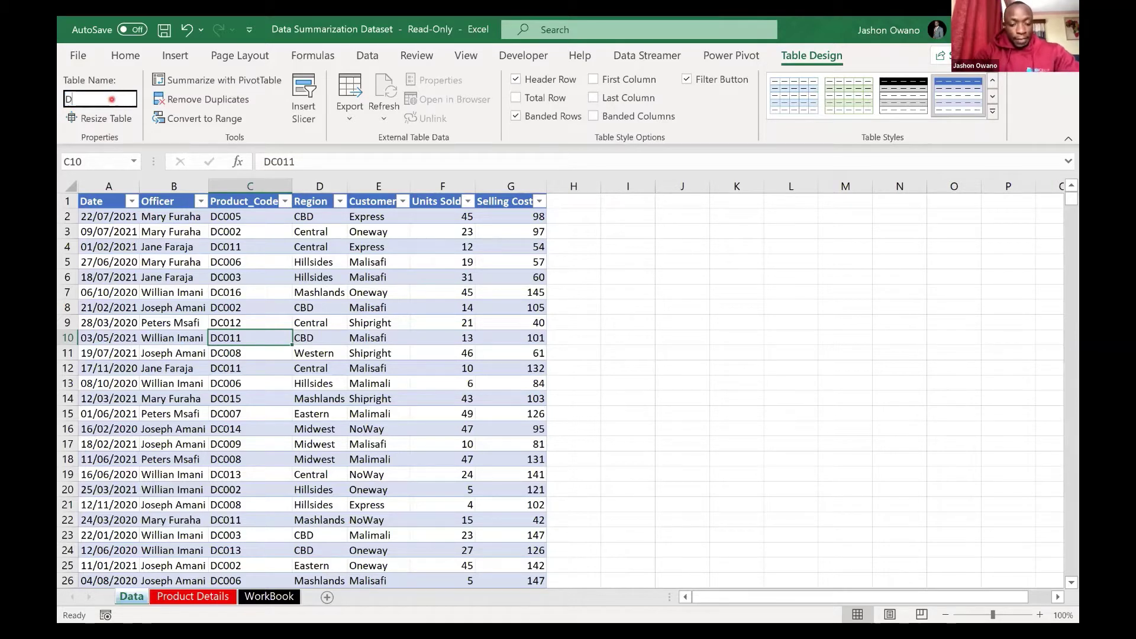
type("ataset")
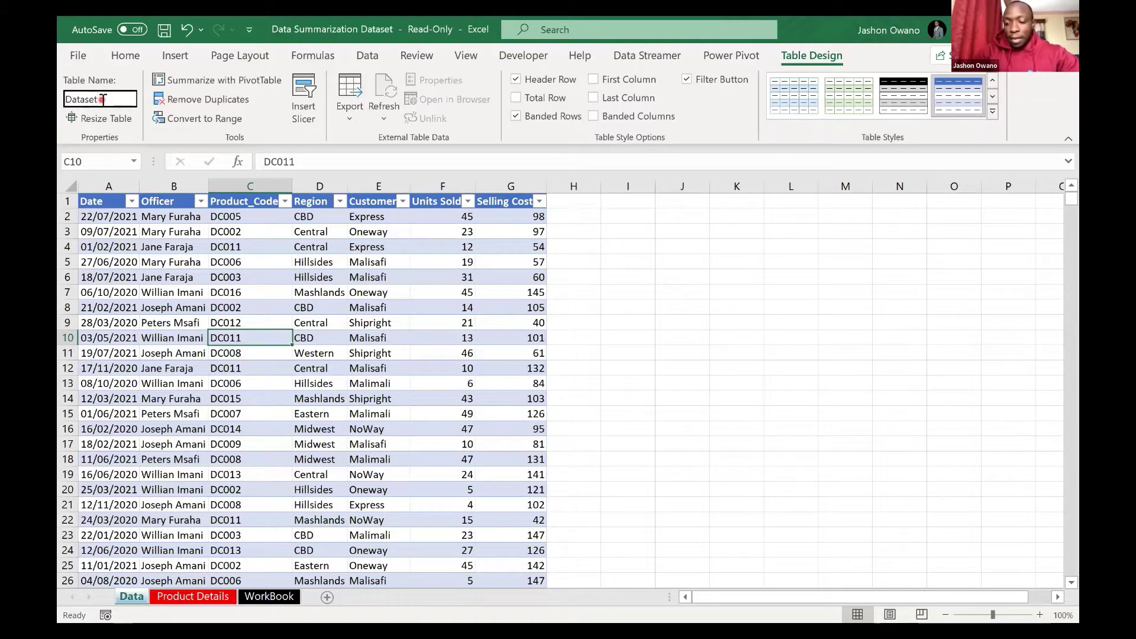
key("Return")
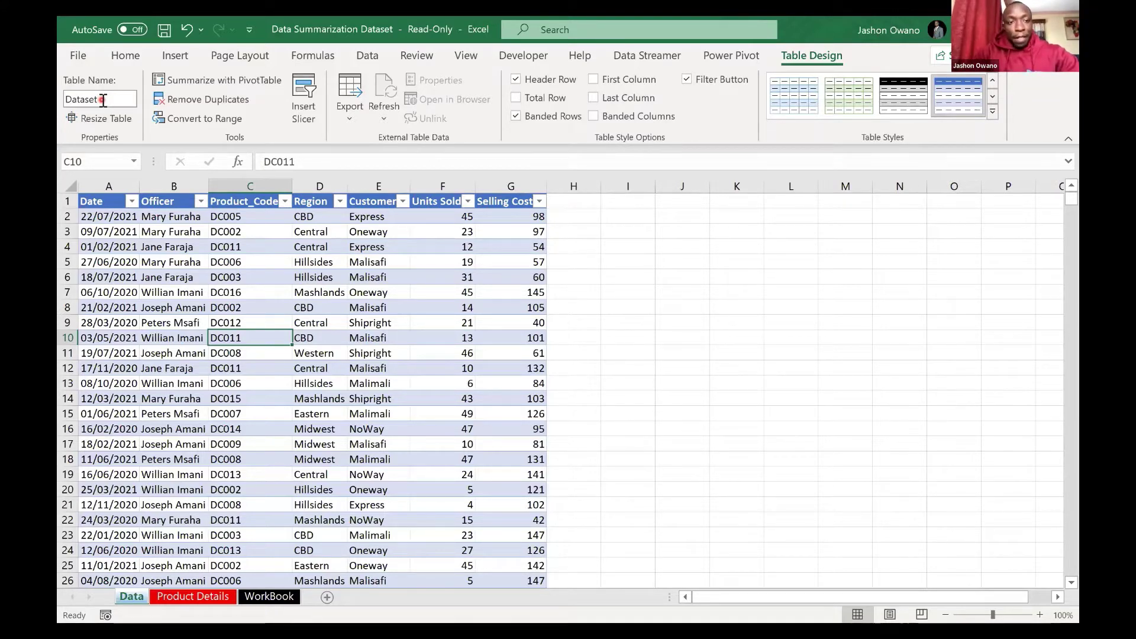
left_click(367, 355)
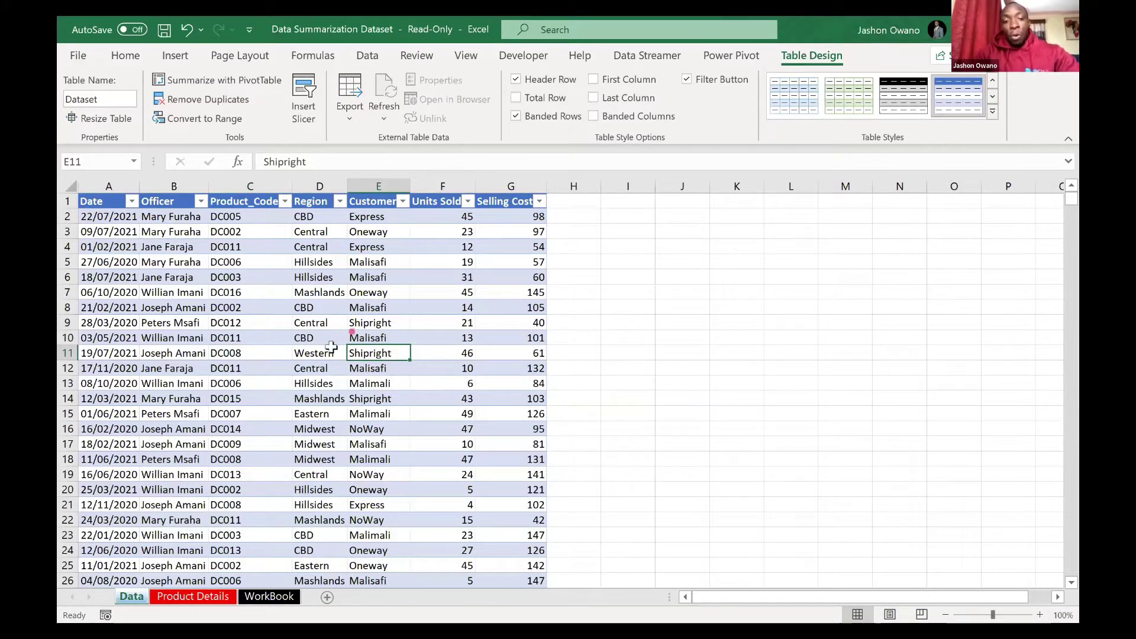
Step: Convert the product list A1:C17 on the Product Details sheet into a table with headers
left_click(187, 607)
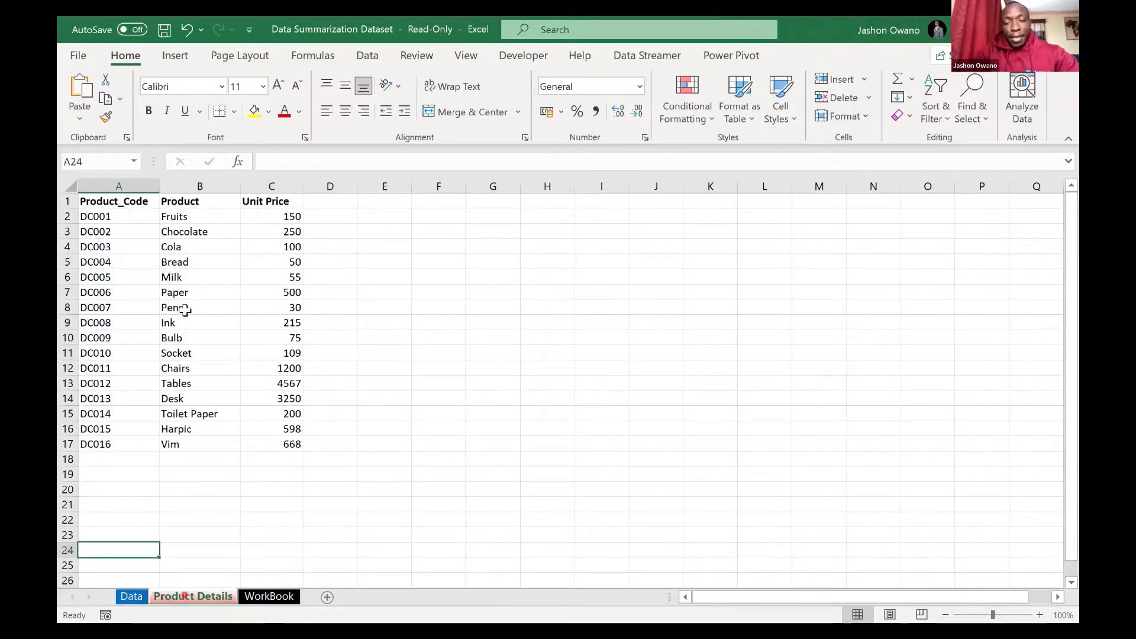
left_click(186, 310)
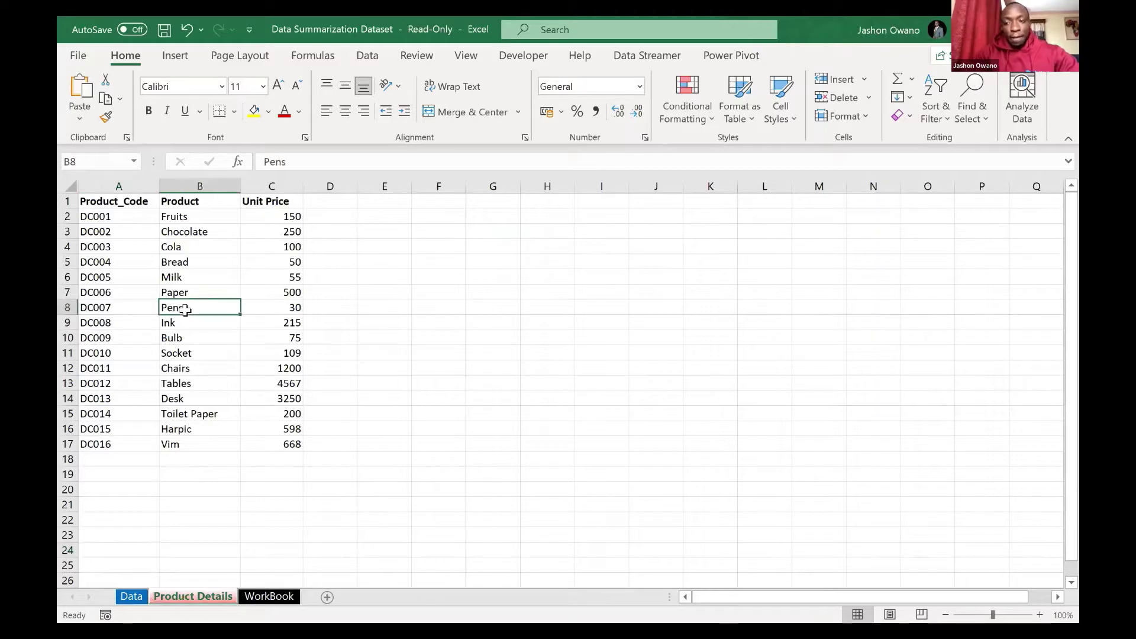
left_click(185, 310)
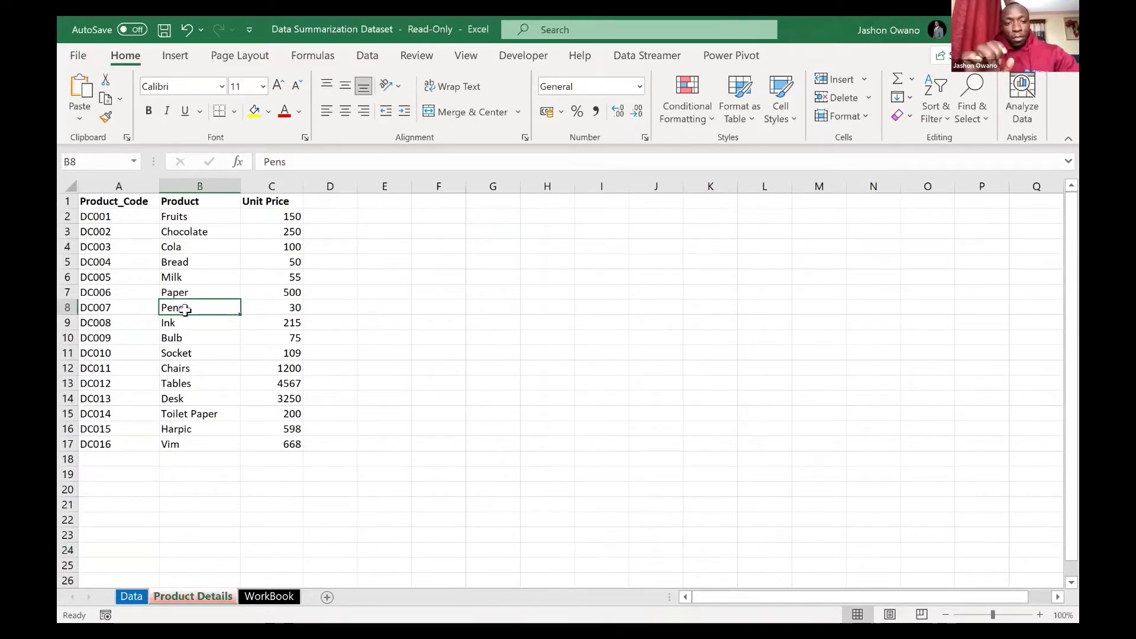
key("ctrl+t")
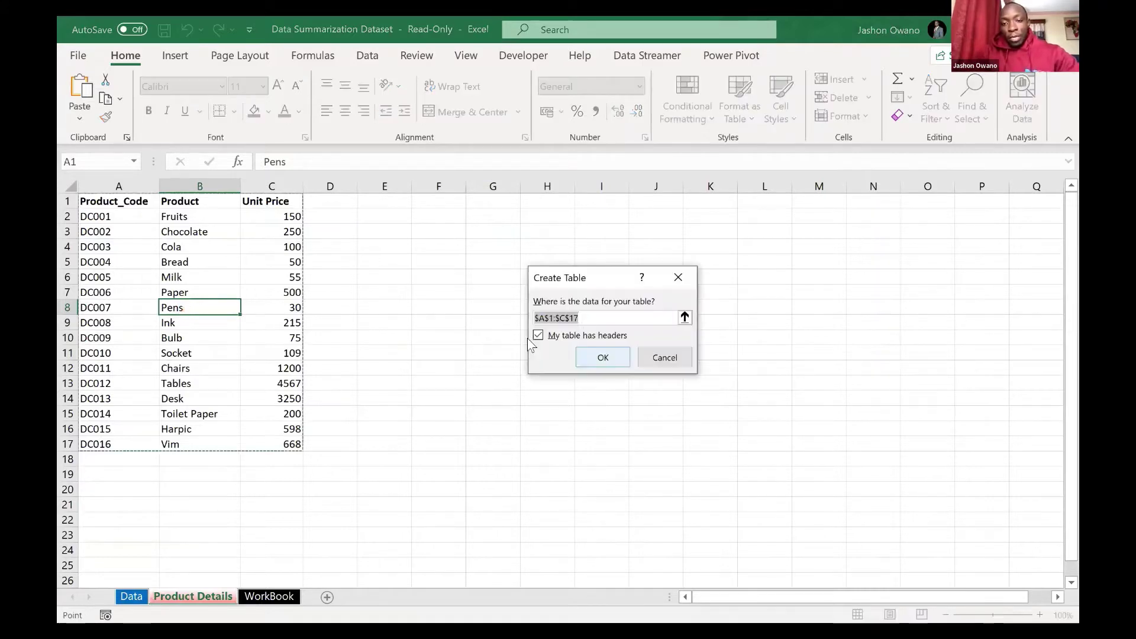
left_click(601, 360)
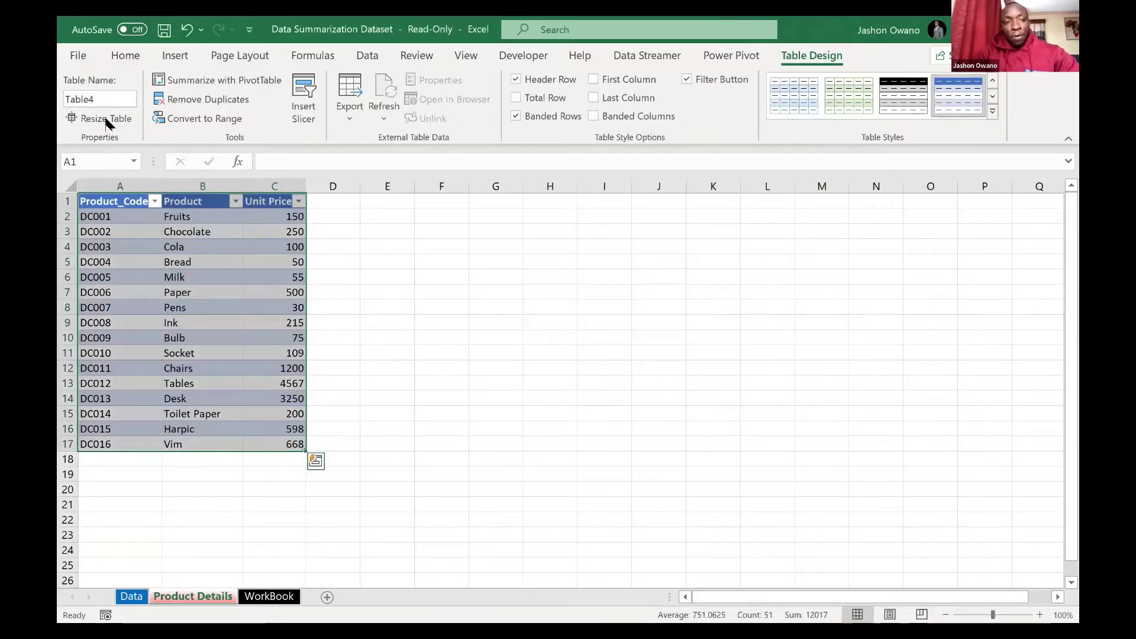
Step: Rename the table on the Product Details sheet as Product
left_click(98, 99)
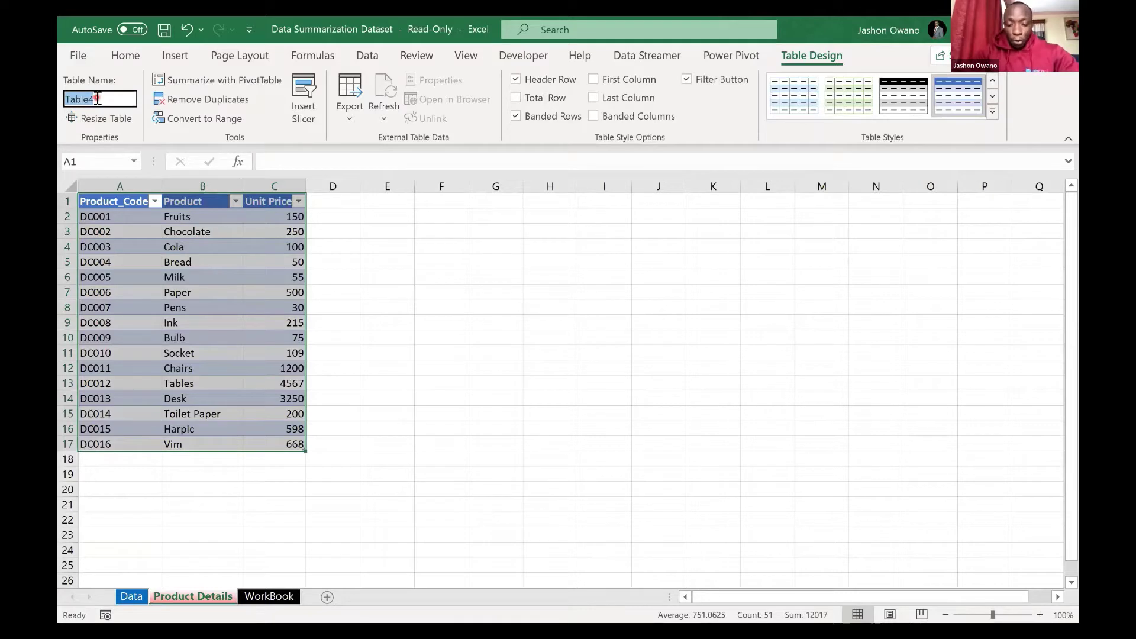
type("Product")
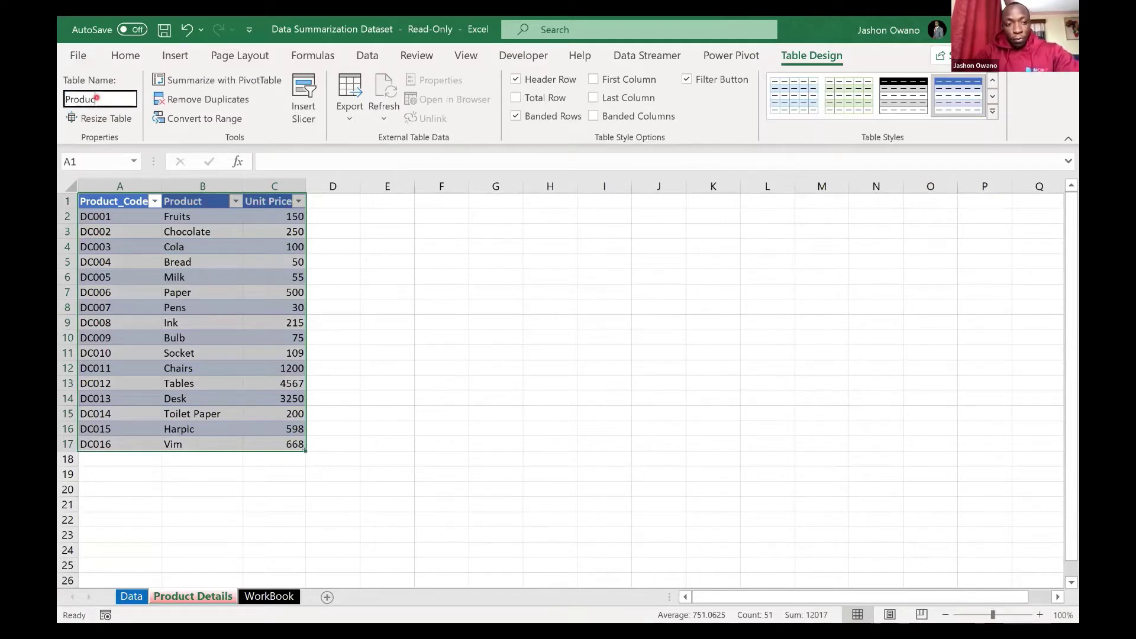
key("Return")
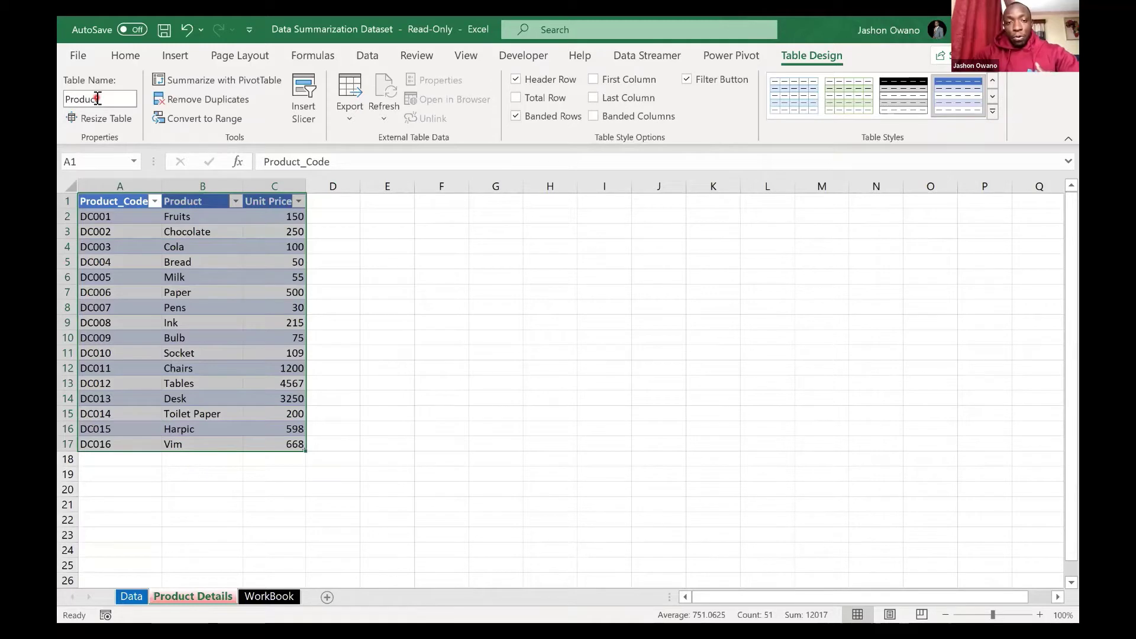
left_click(208, 245)
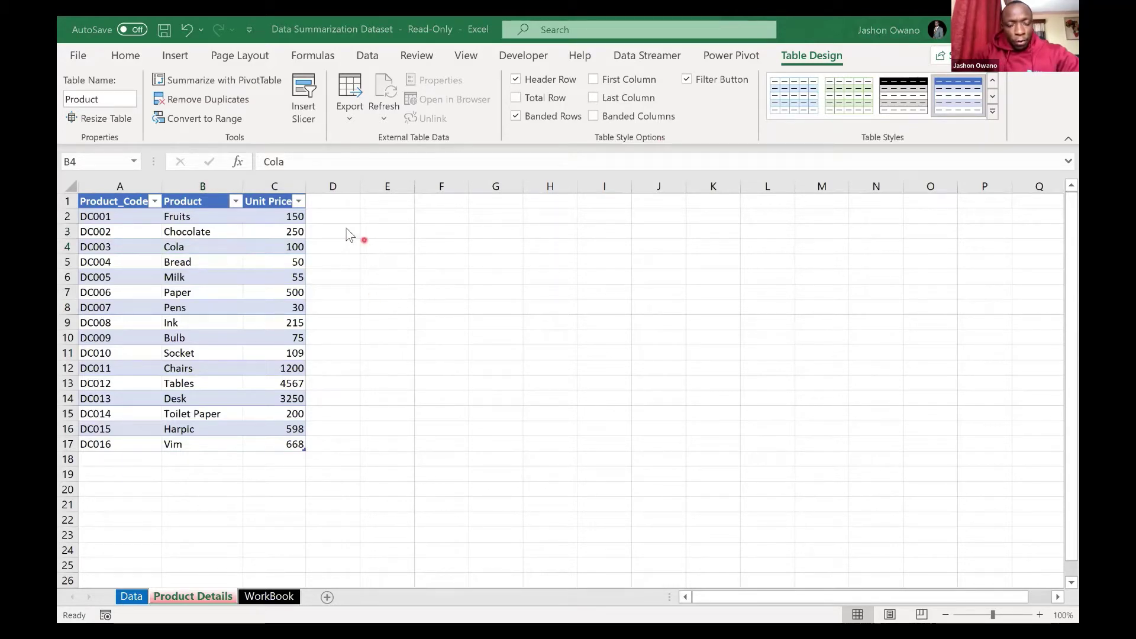
Step: Review the tables on the Product Details and Data sheets
left_click(152, 282)
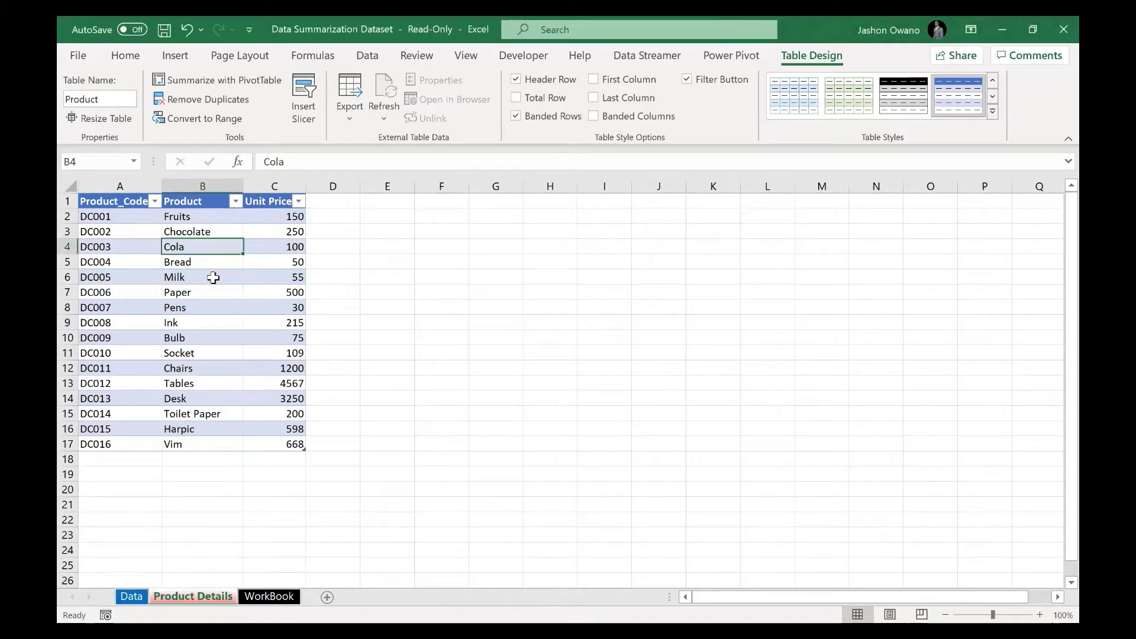
left_click(179, 277)
left_click(176, 262)
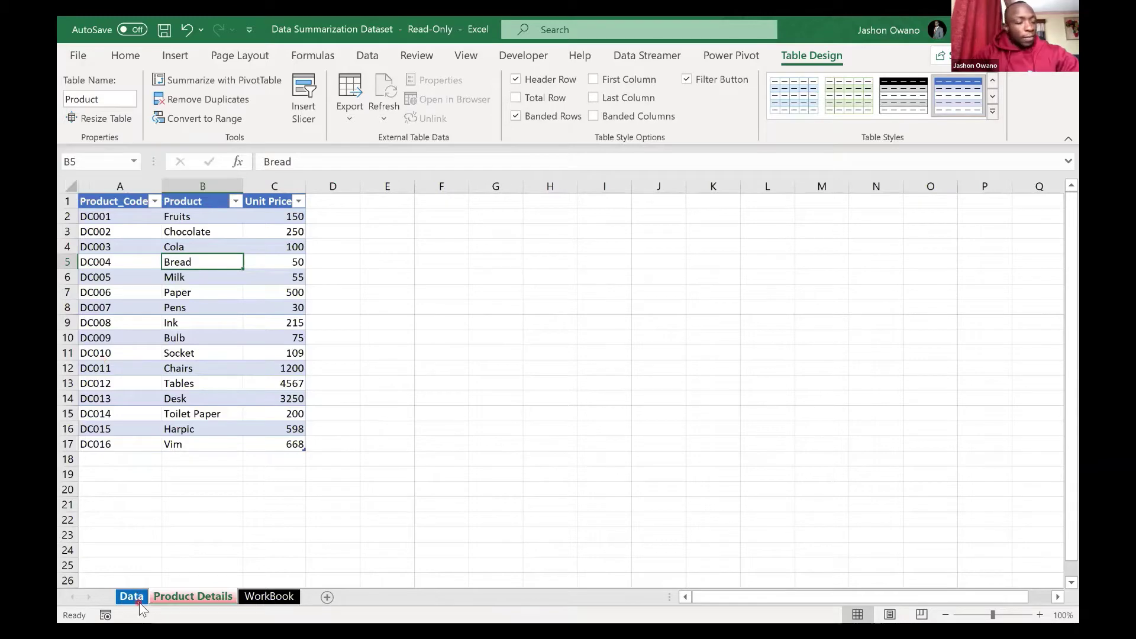
key("ctrl+Page_Up")
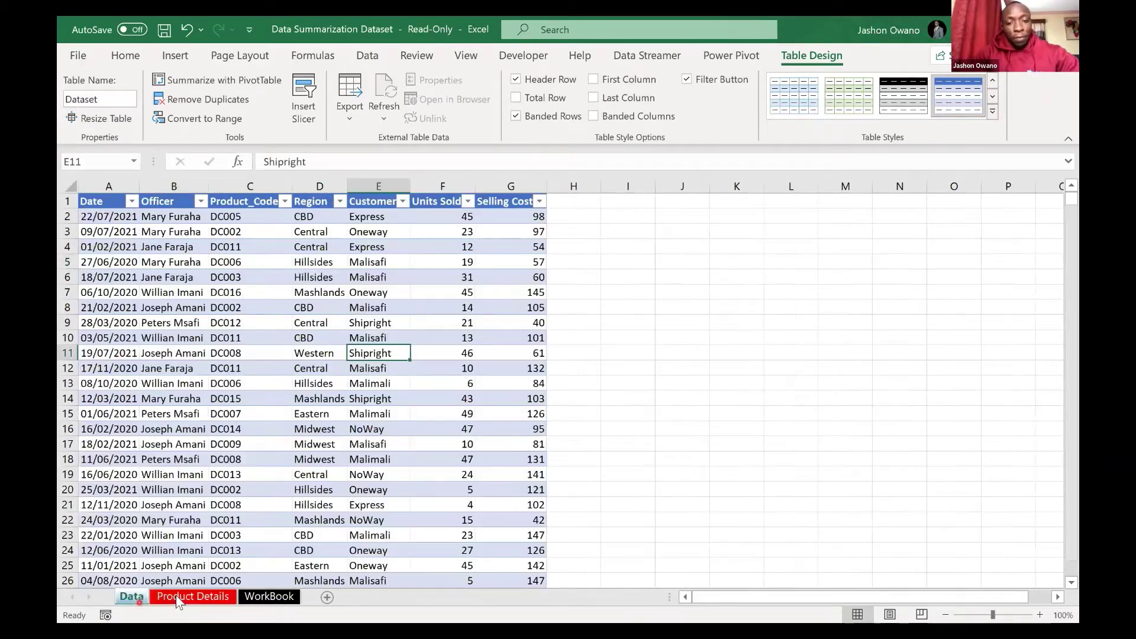
left_click(178, 598)
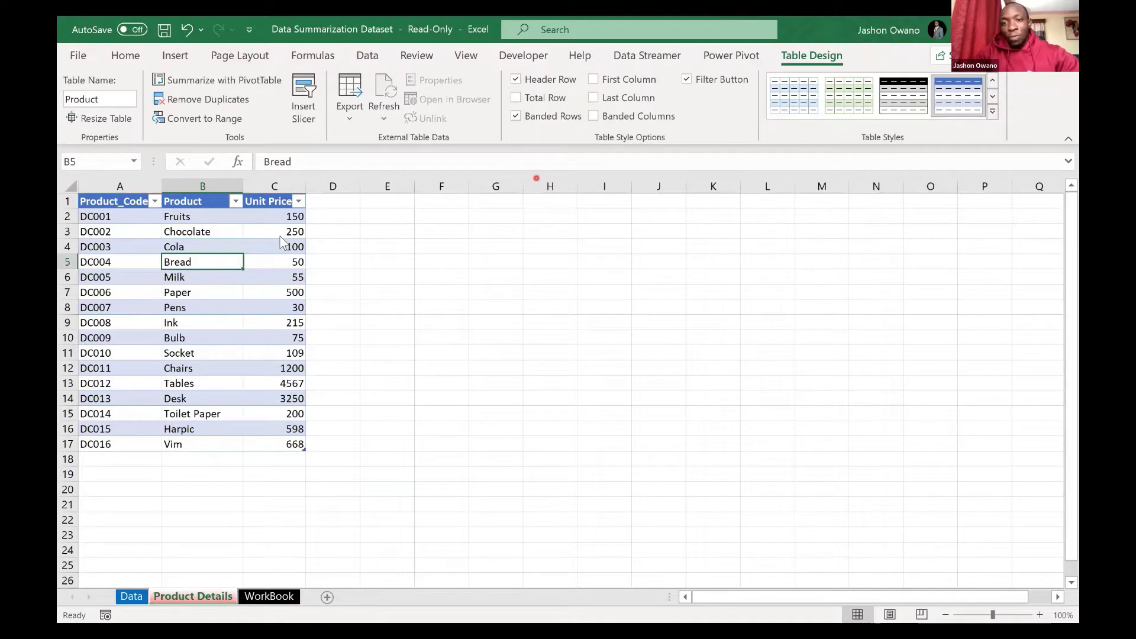
left_click(147, 596)
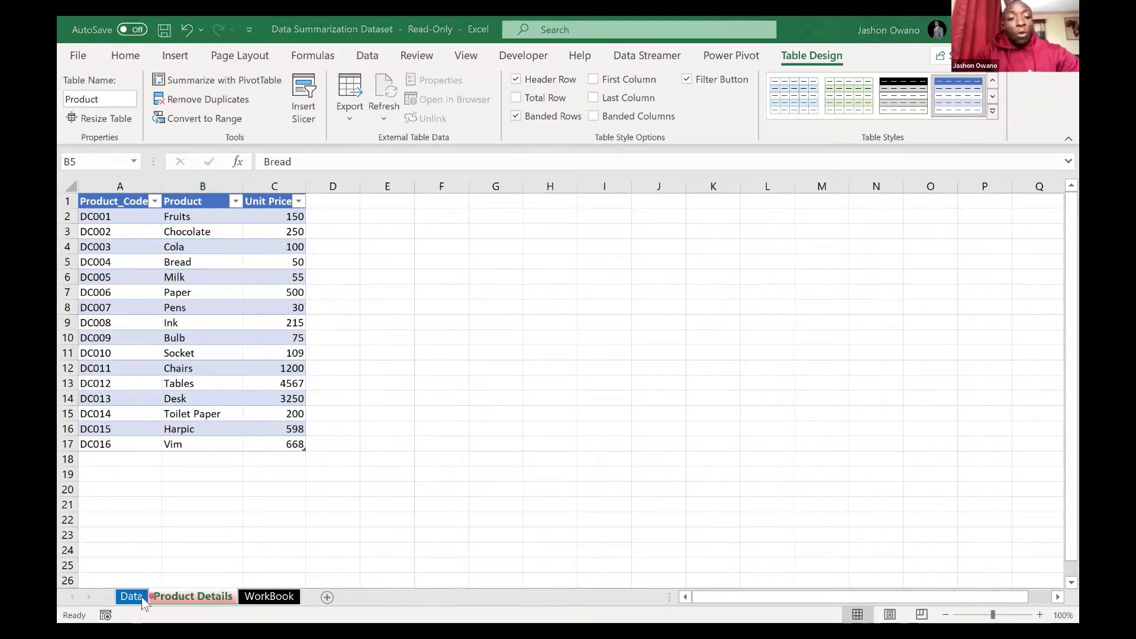
Step: Review the sales records on the Data sheet, especially the entries in the Region column
left_click(137, 595)
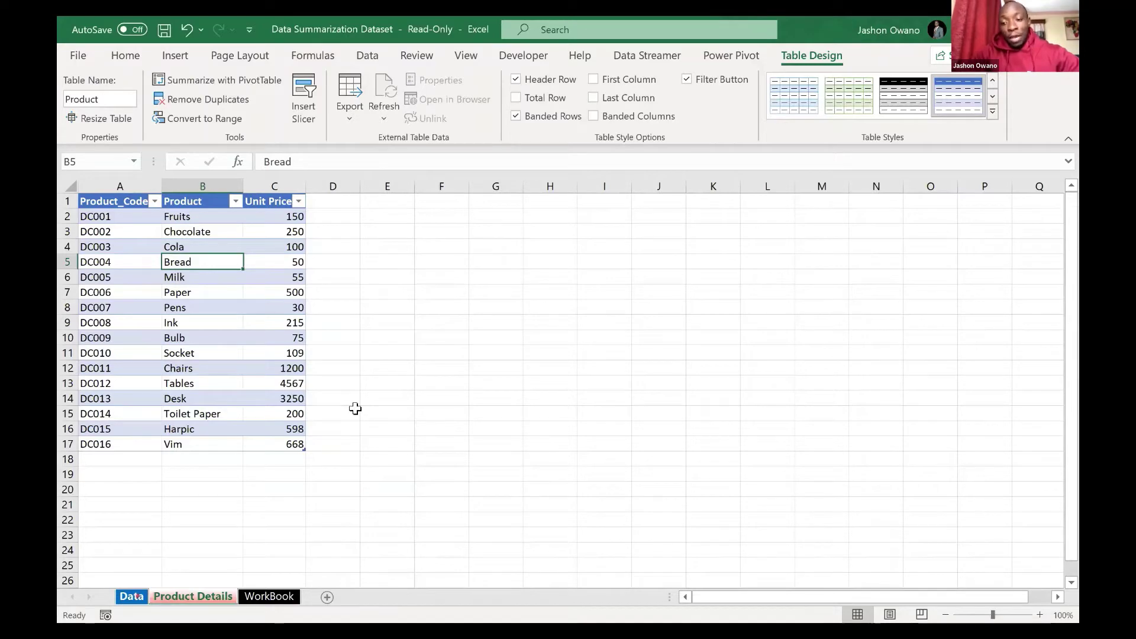
key("ctrl+Page_Up")
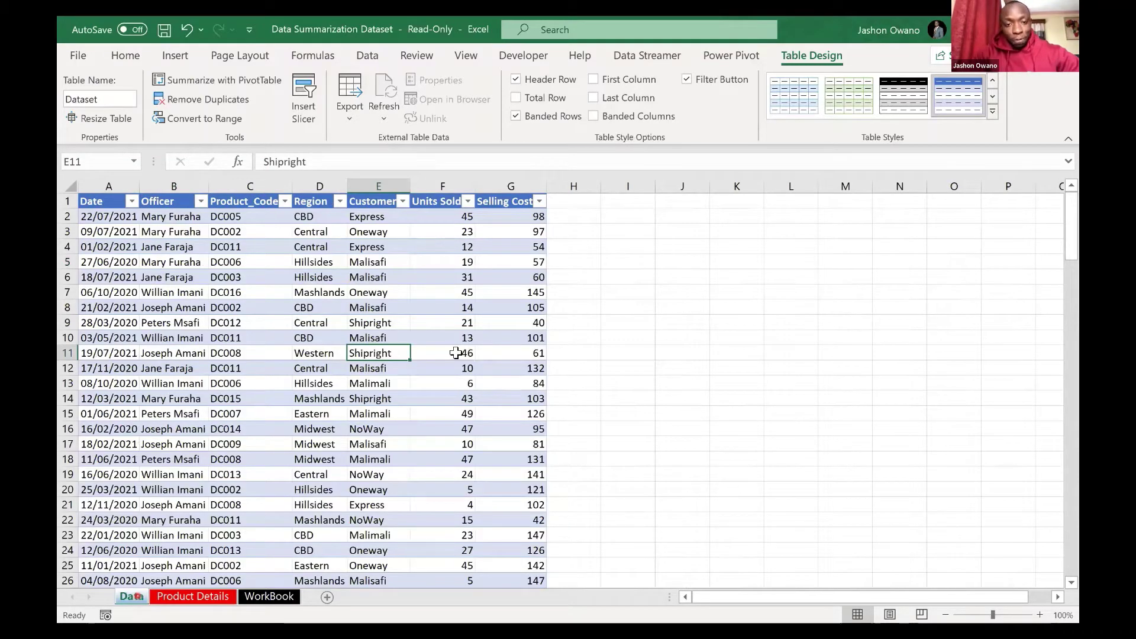
key("Down")
key("Down")
key("Down")
key("Down")
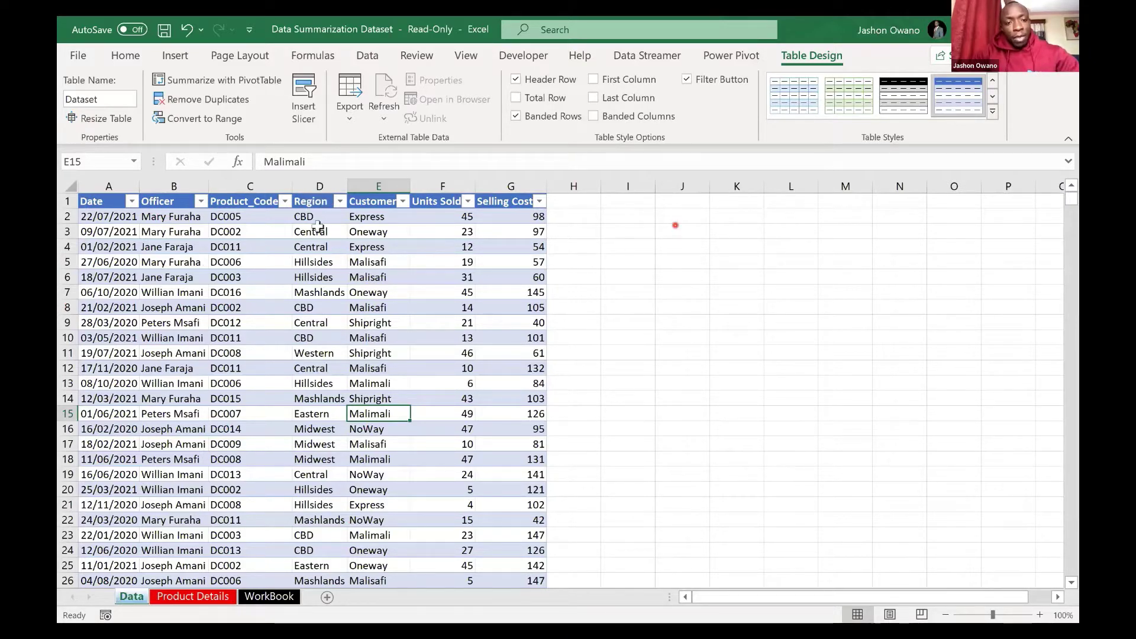
left_click(320, 186)
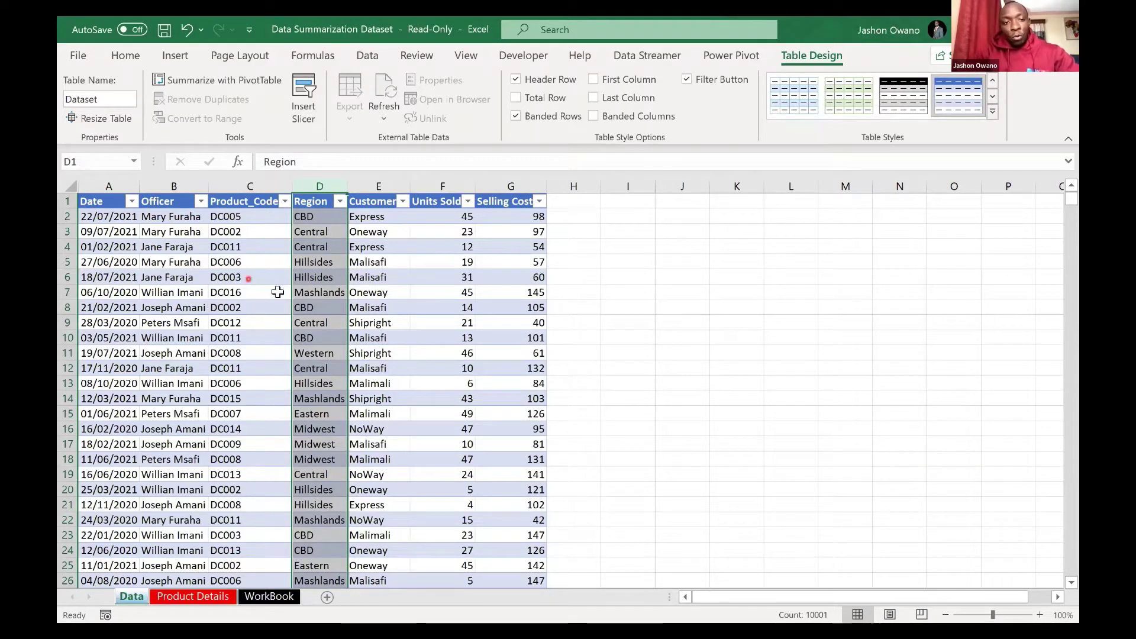
left_click(309, 301)
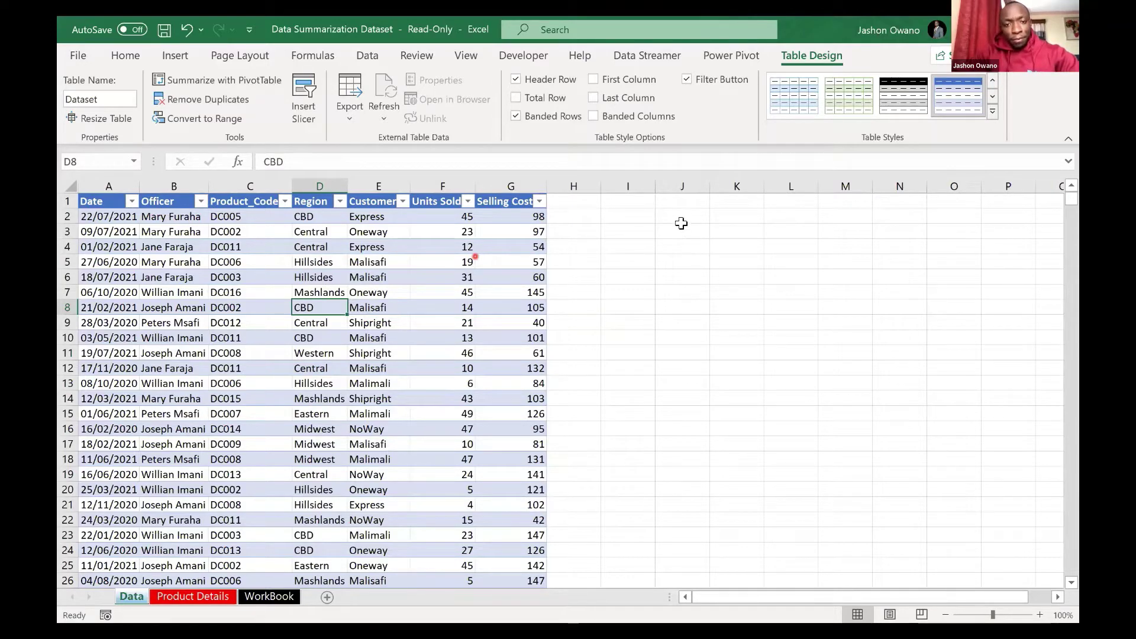
Step: Start an Advanced Filter on the Data sheet with the Region column D as its list range
left_click(646, 219)
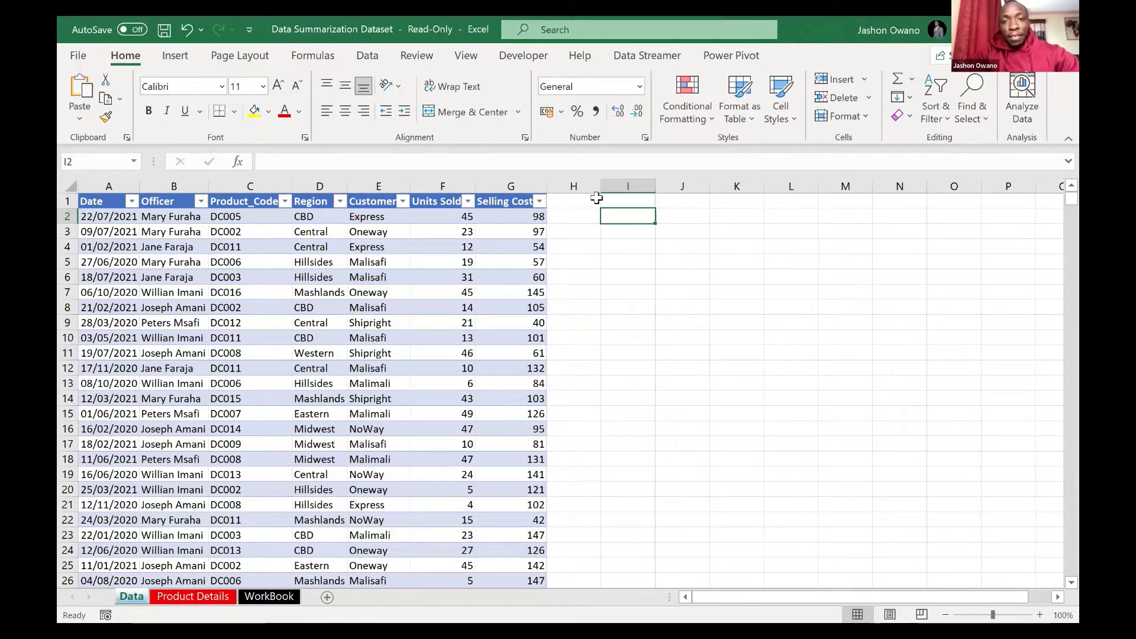
left_click(366, 59)
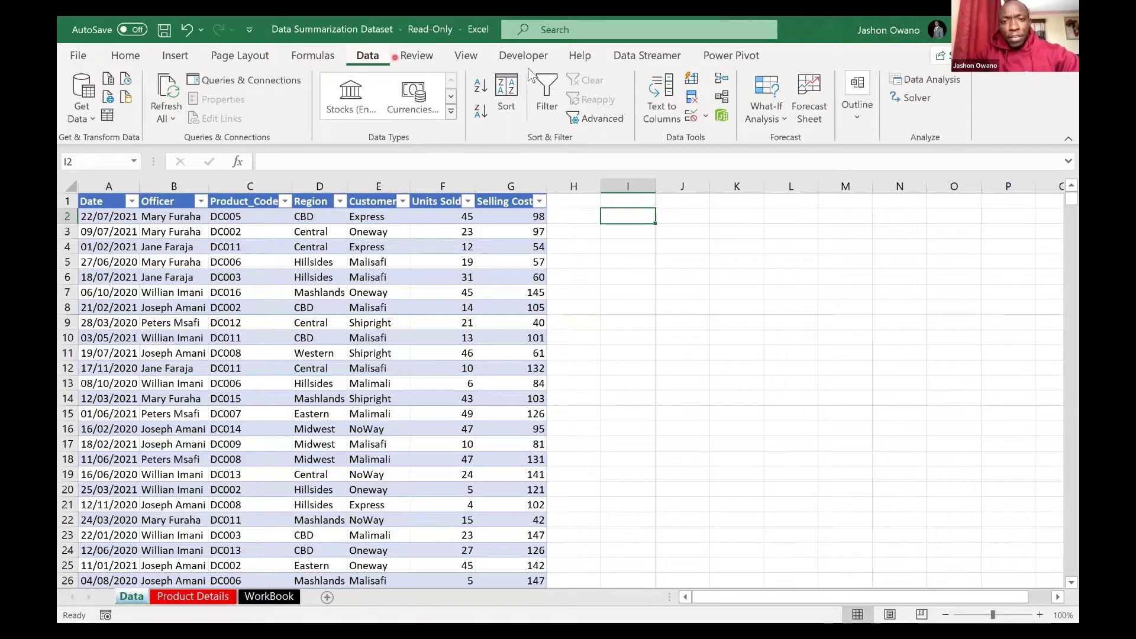
left_click(567, 89)
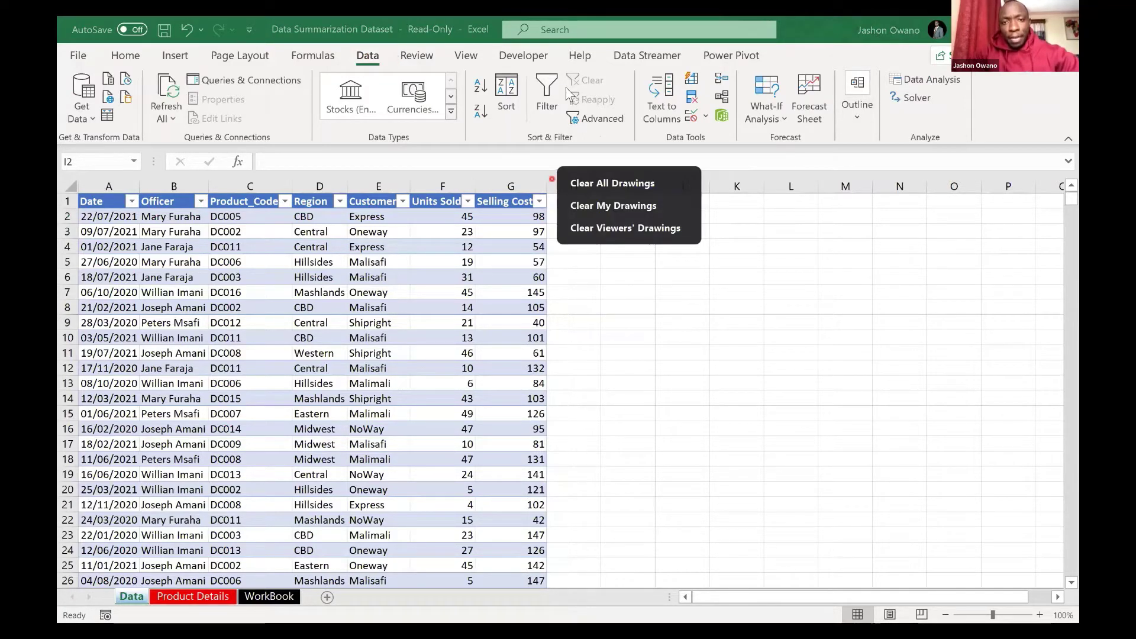
left_click(544, 86)
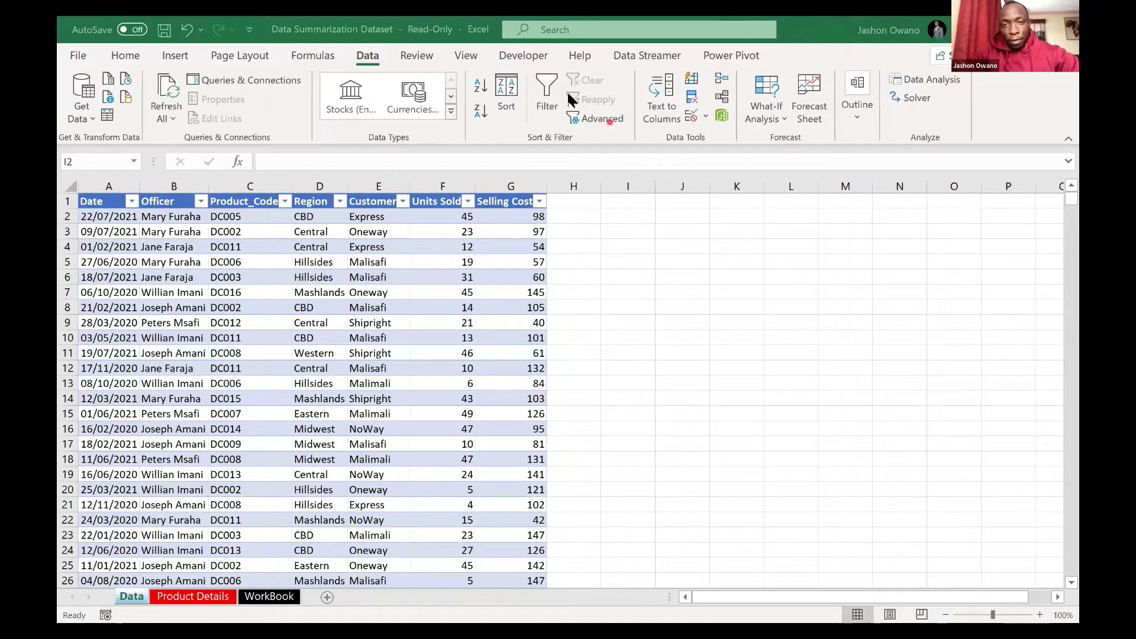
left_click(610, 122)
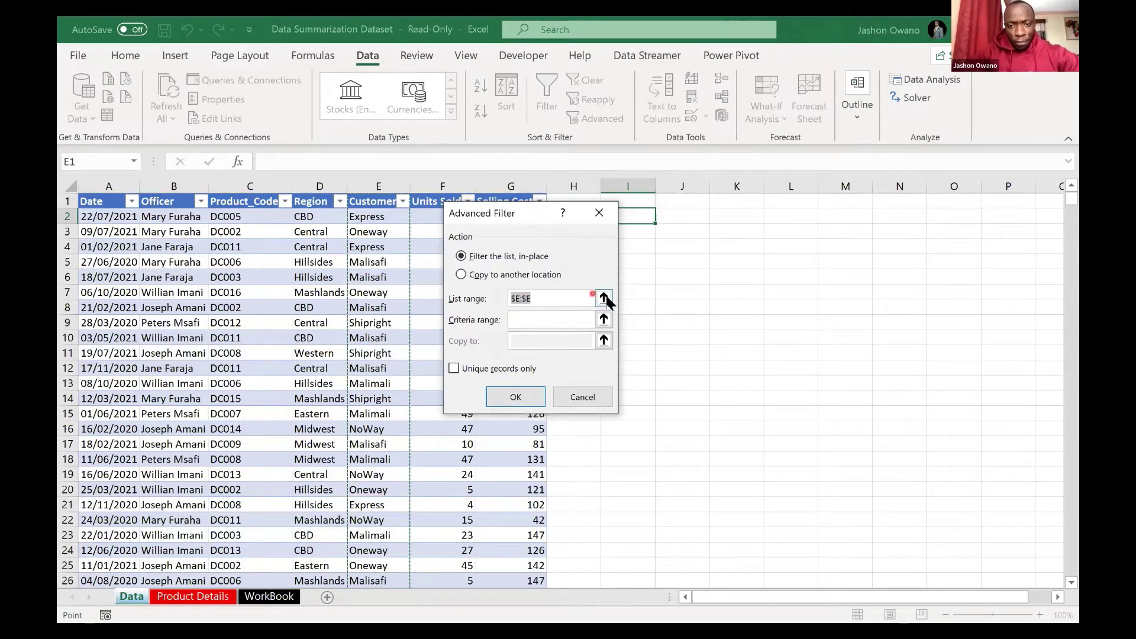
left_click(516, 297)
double_click(516, 298)
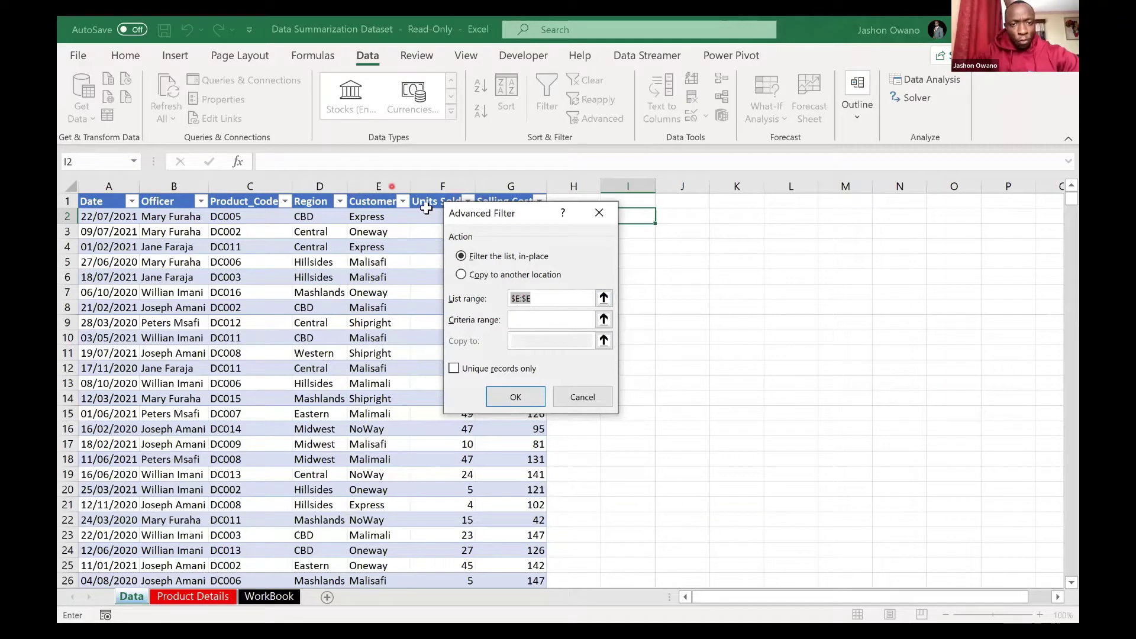
left_click(316, 185)
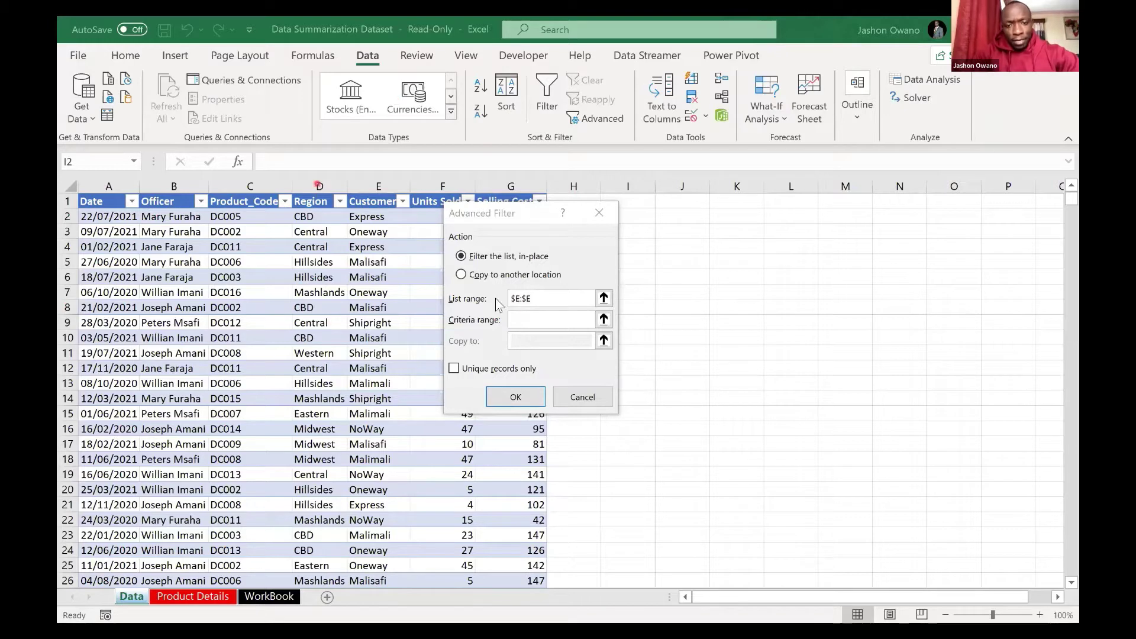
left_click_drag(511, 299, 550, 299)
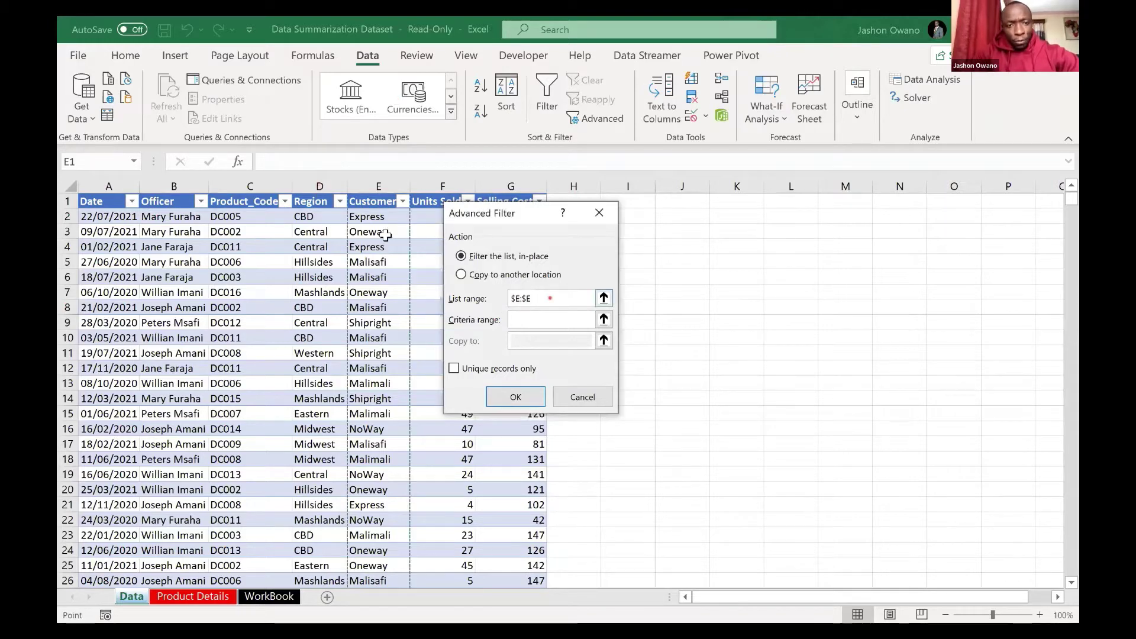
left_click(325, 187)
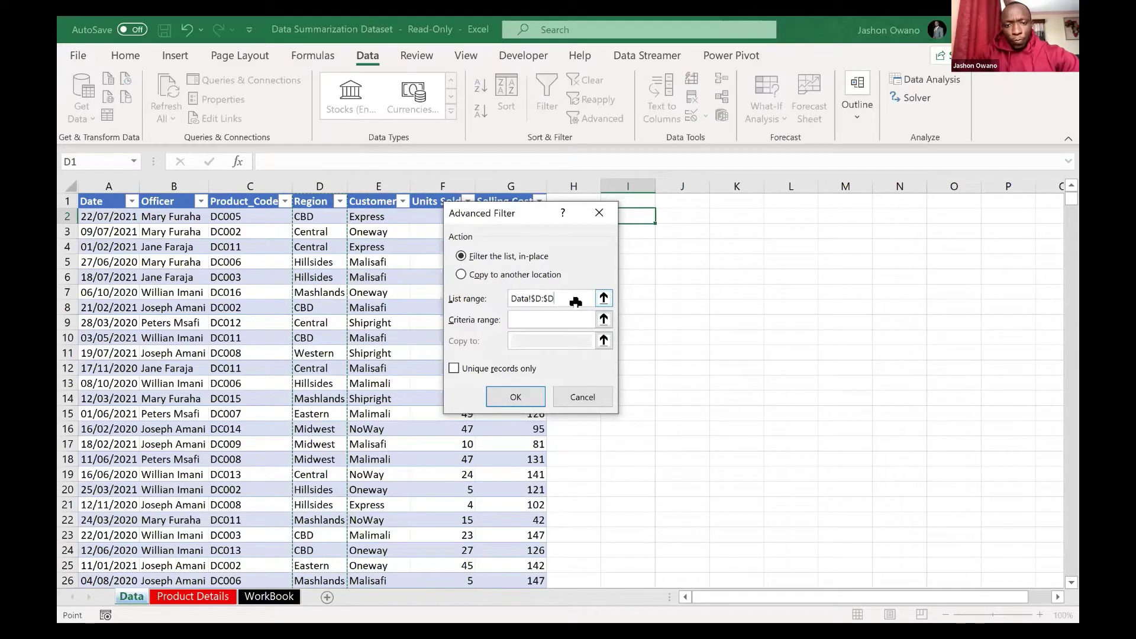
Step: Set the Advanced Filter to copy its results to another location, starting at cell J2
left_click(531, 322)
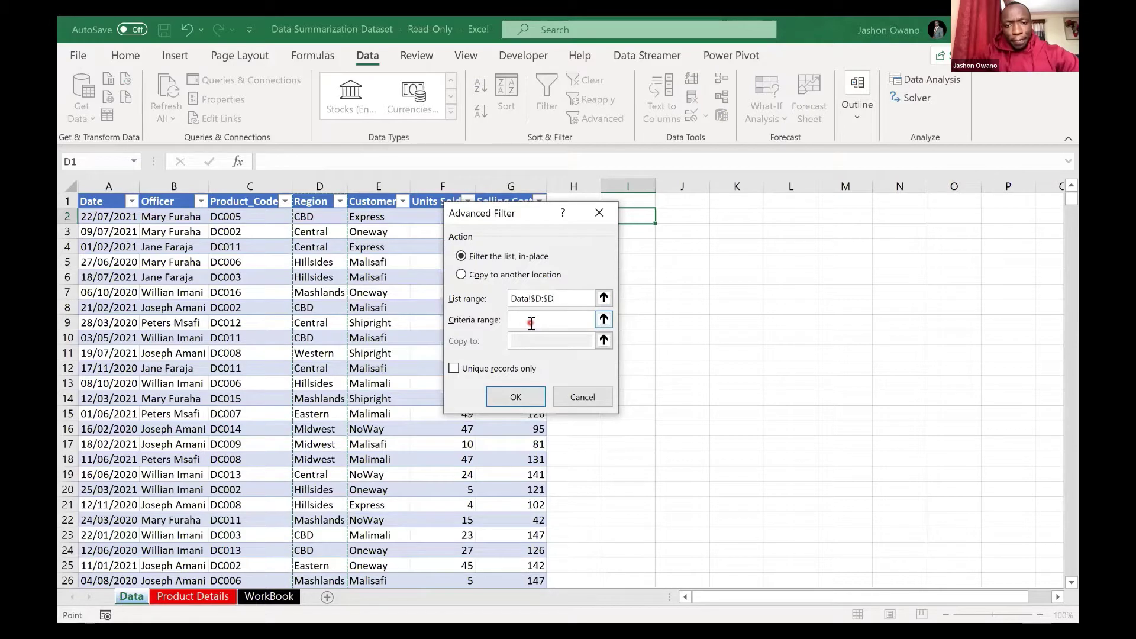
left_click(463, 278)
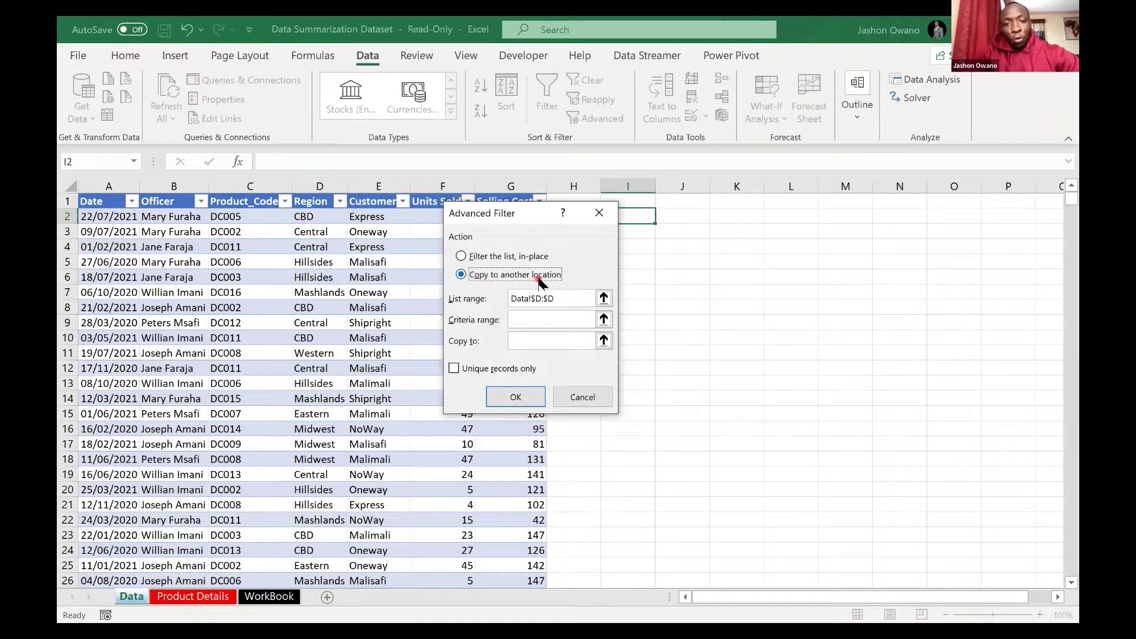
left_click(529, 342)
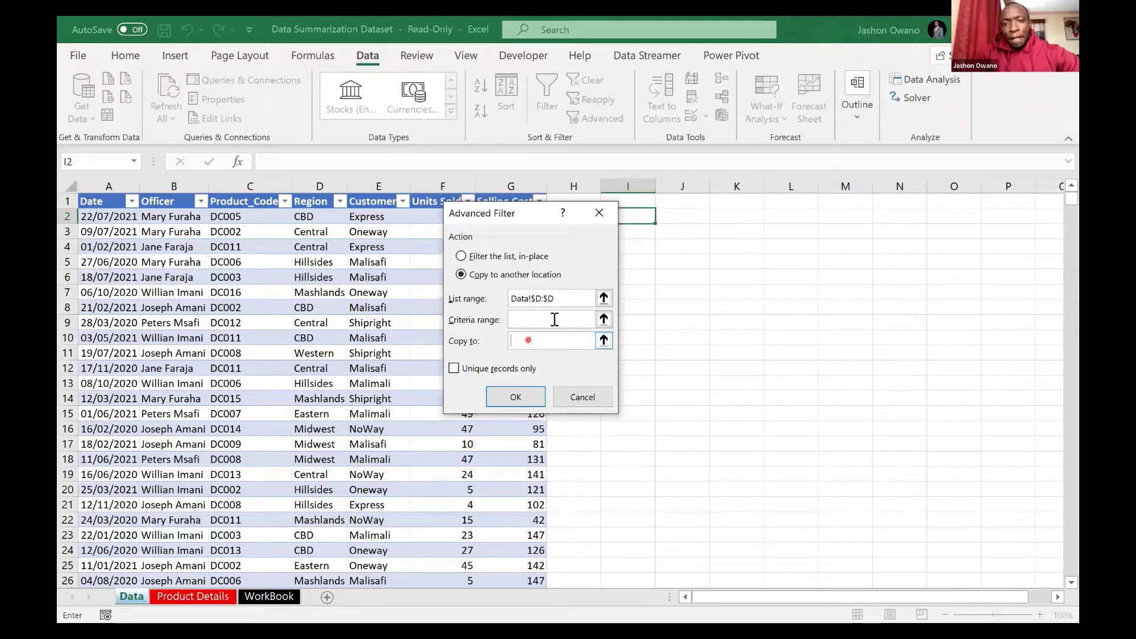
left_click(673, 218)
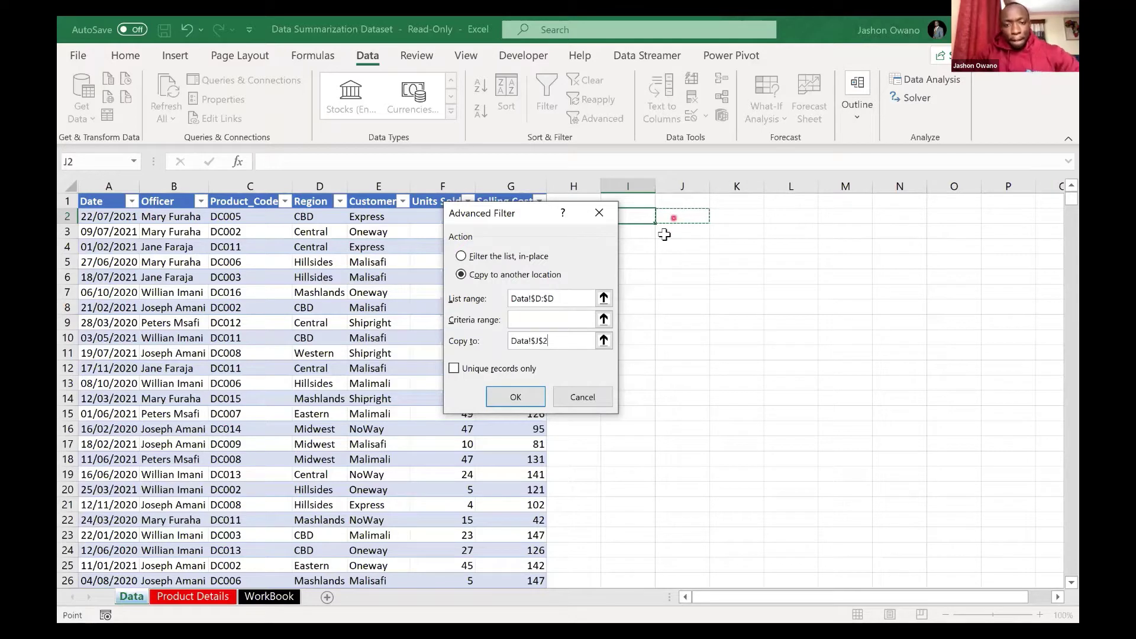
Step: Restrict the Advanced Filter to unique records only and run it to extract the region list
left_click(454, 369)
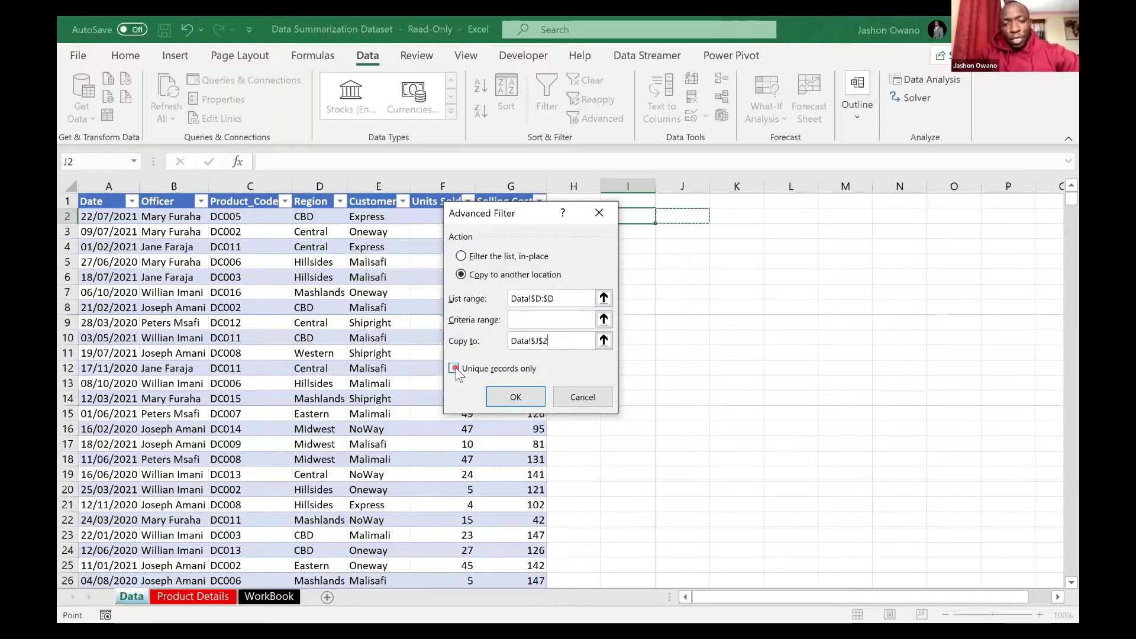
left_click(455, 370)
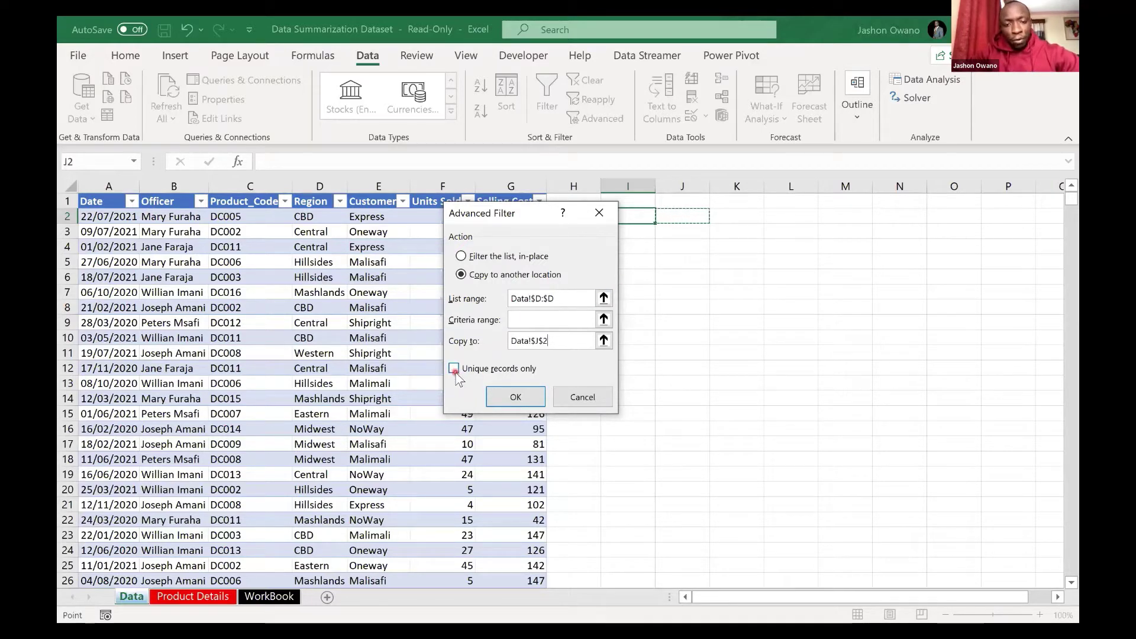
left_click(477, 365)
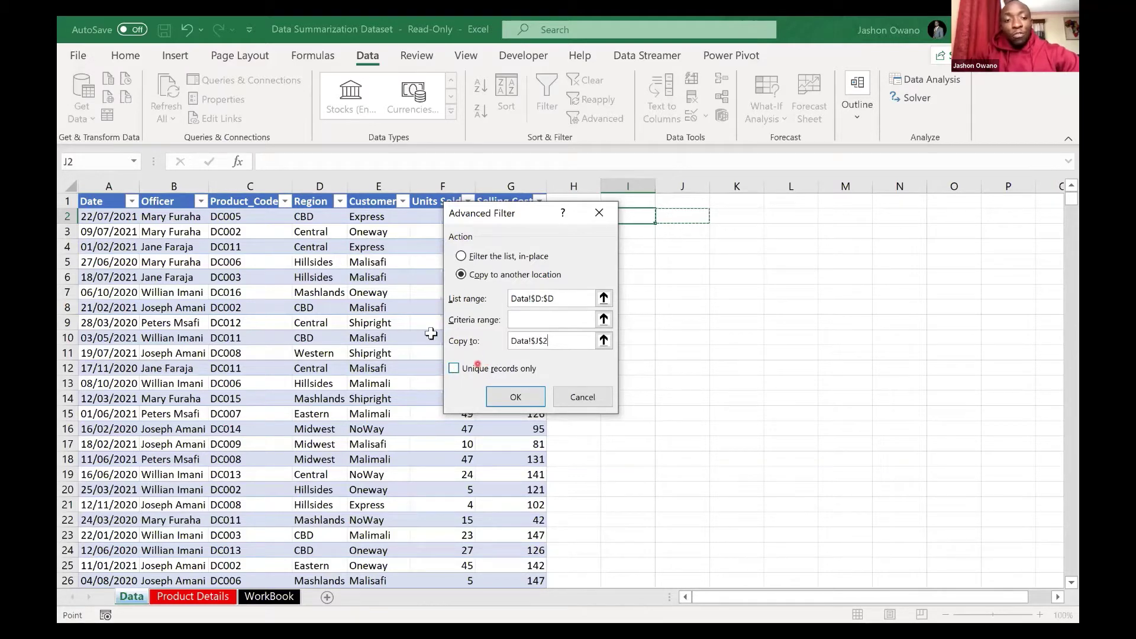
left_click(453, 369)
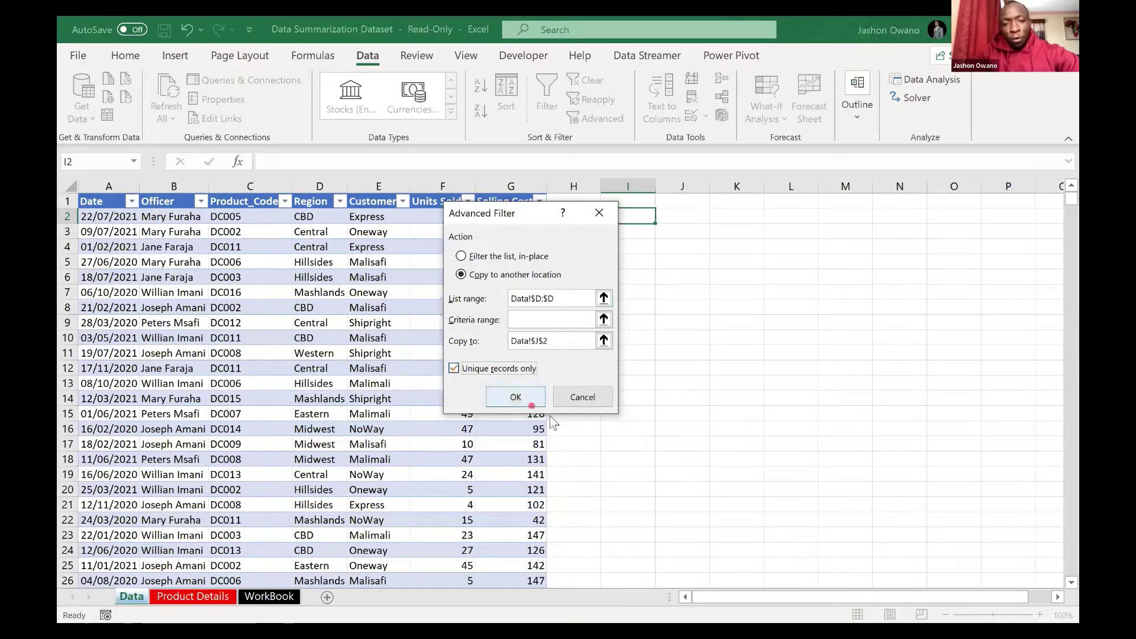
left_click(529, 406)
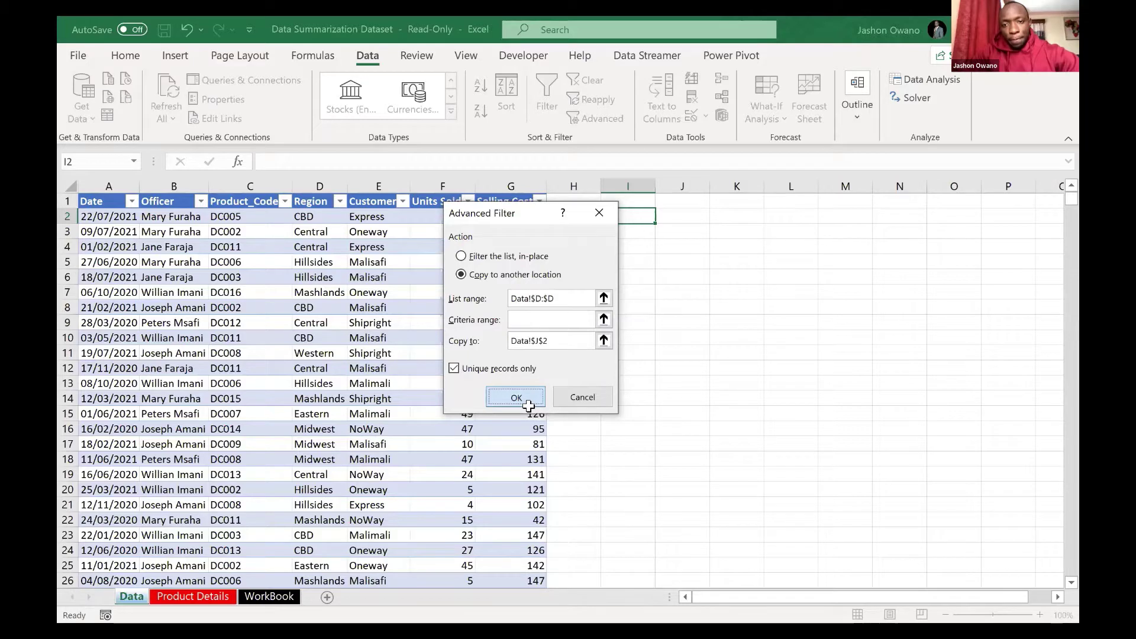
left_click(529, 406)
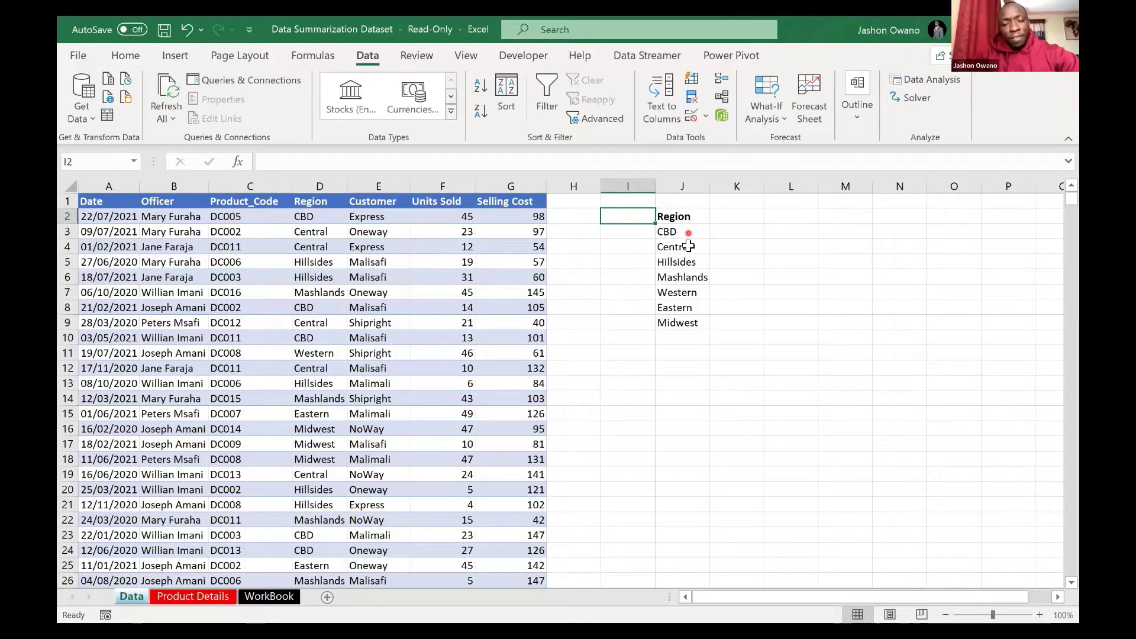
Step: Examine the extracted region list in J3:J9 beside the sales table
left_click_drag(688, 232, 691, 288)
left_click_drag(696, 330, 696, 327)
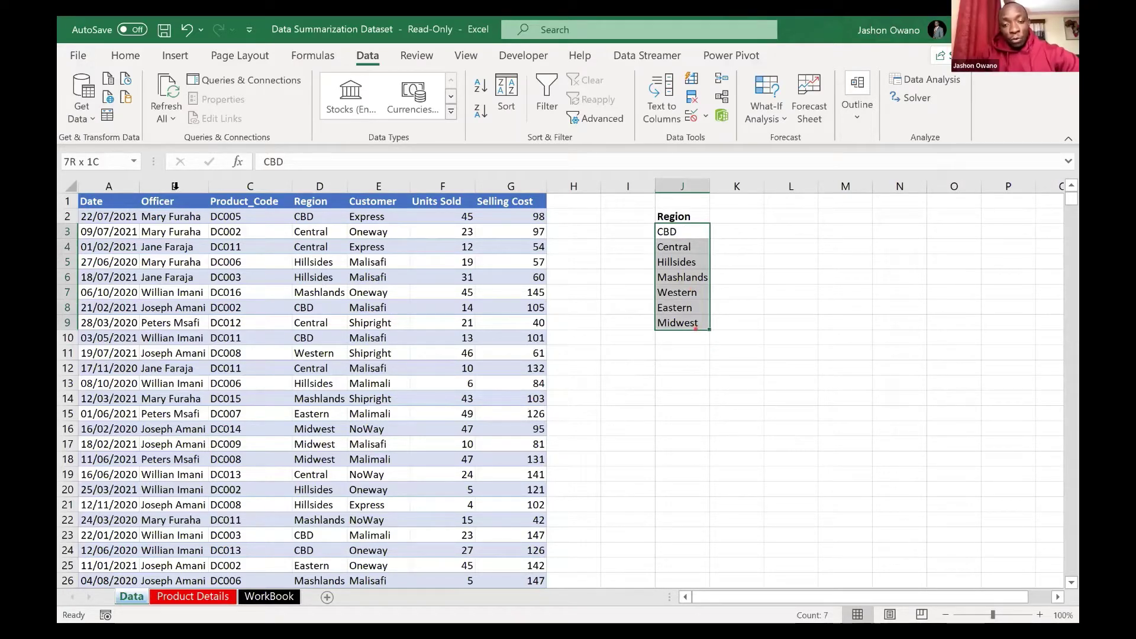
left_click(673, 233)
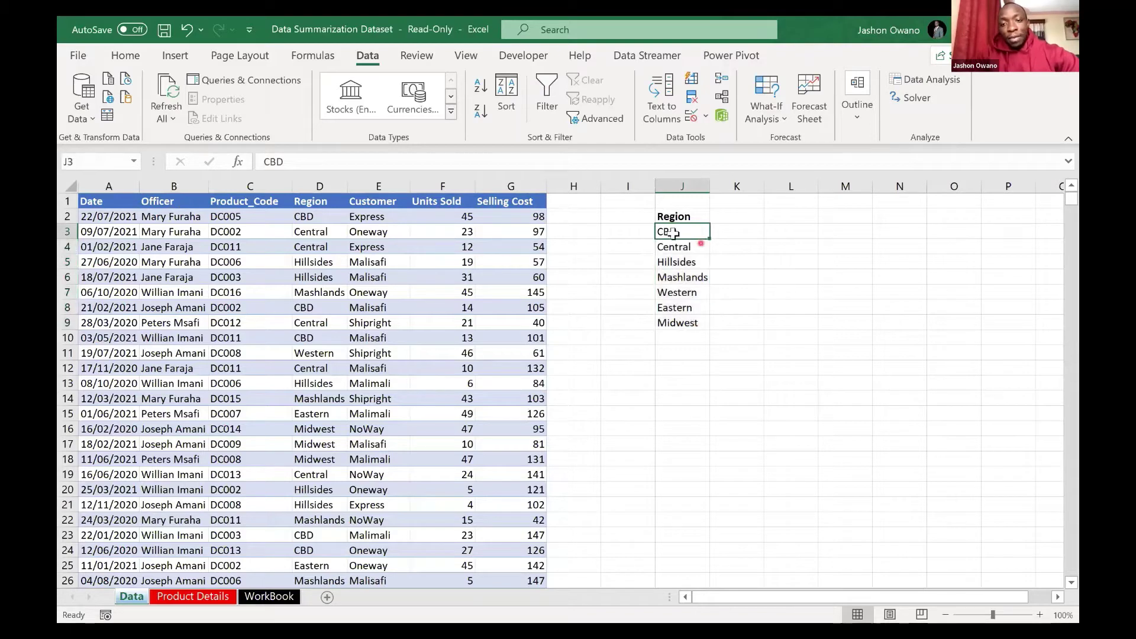
left_click_drag(684, 230, 692, 320)
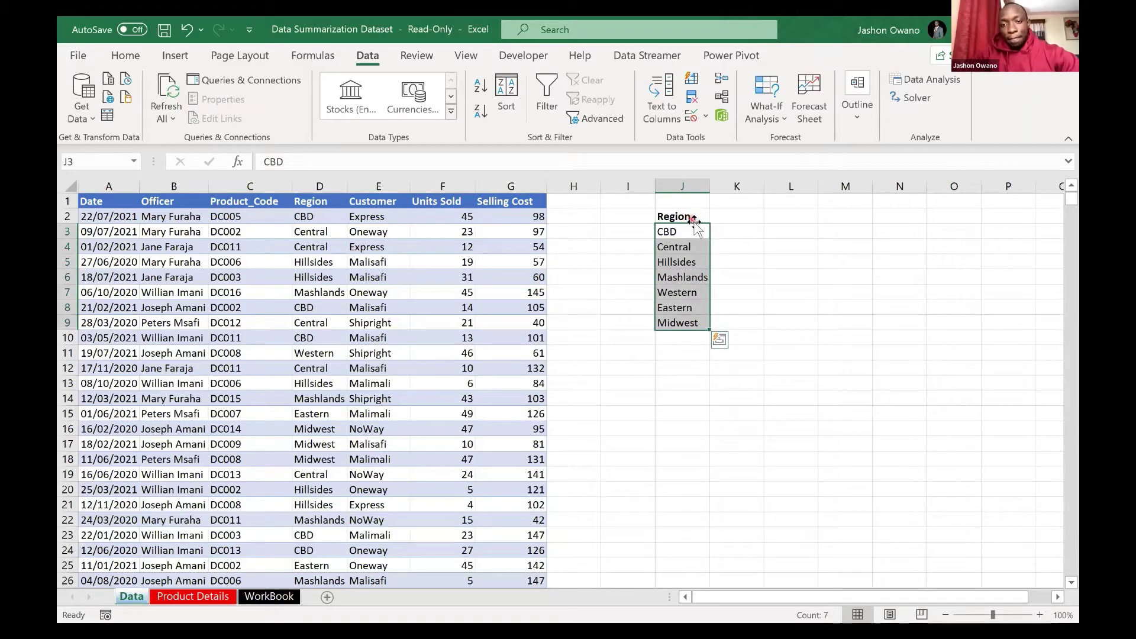
left_click(747, 234)
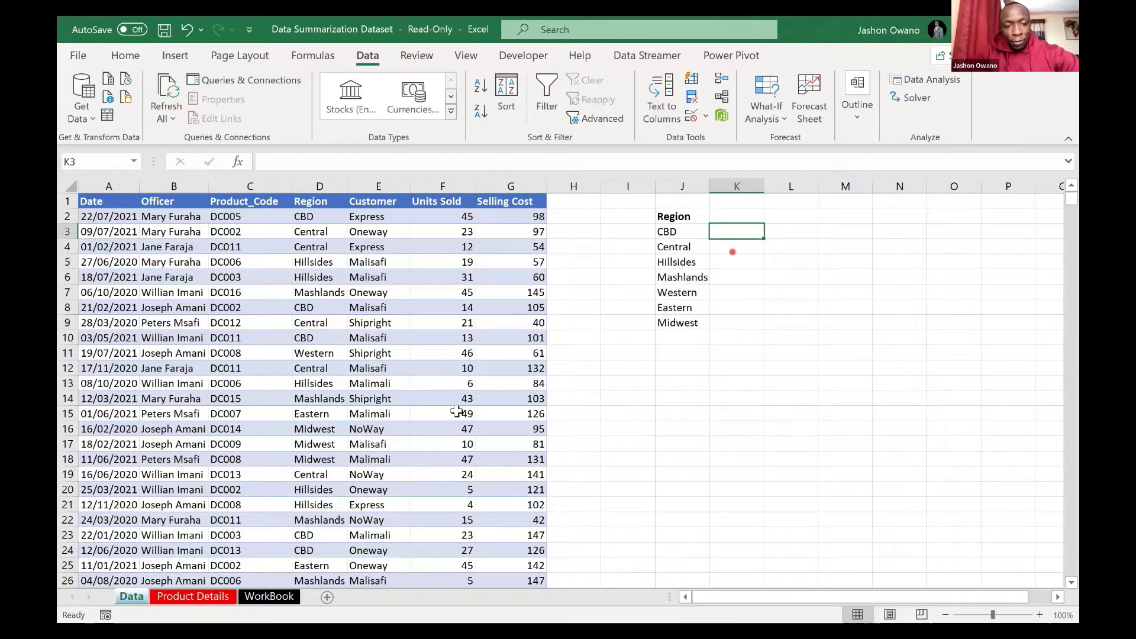
left_click(457, 338)
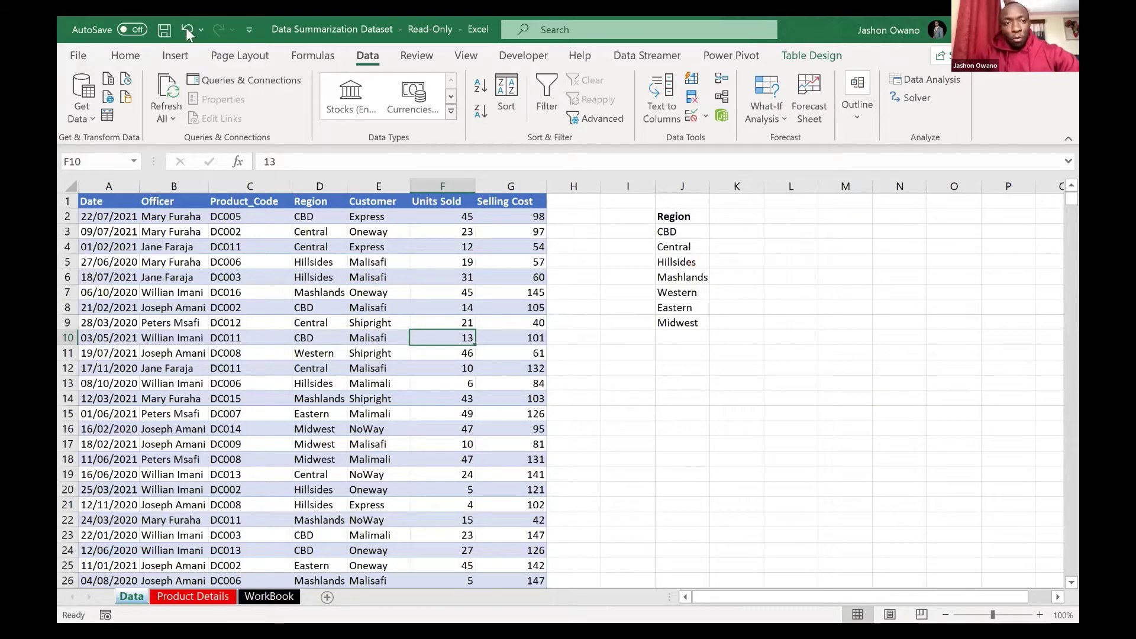
left_click(194, 597)
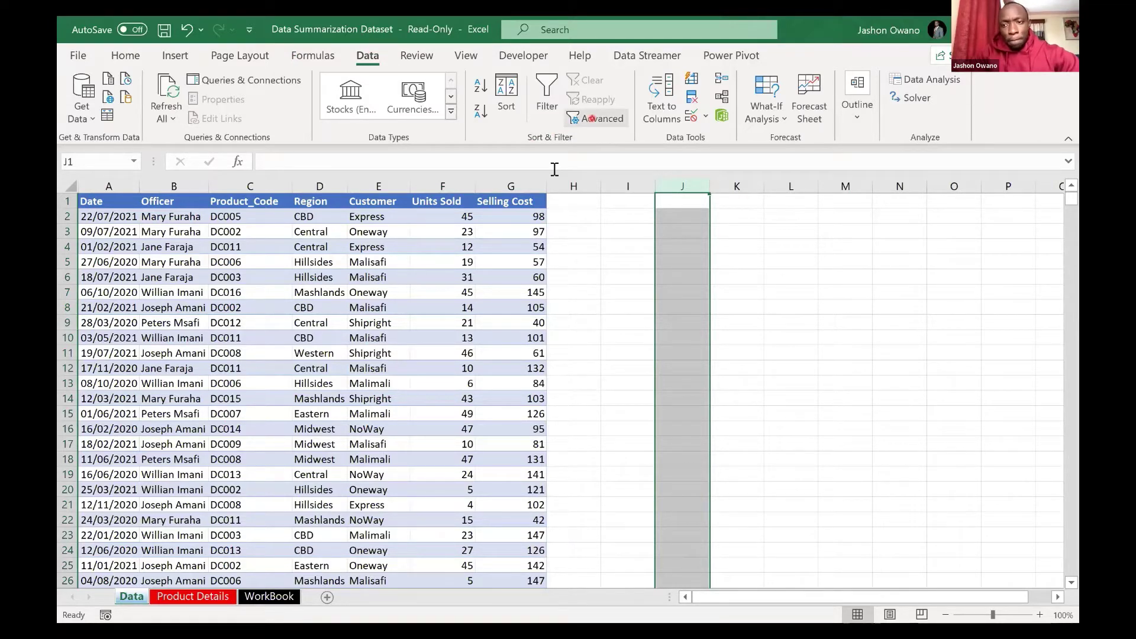
Step: Run an Advanced Filter on the Selling Cost column G, copying unique records only to cell J3
left_click(596, 118)
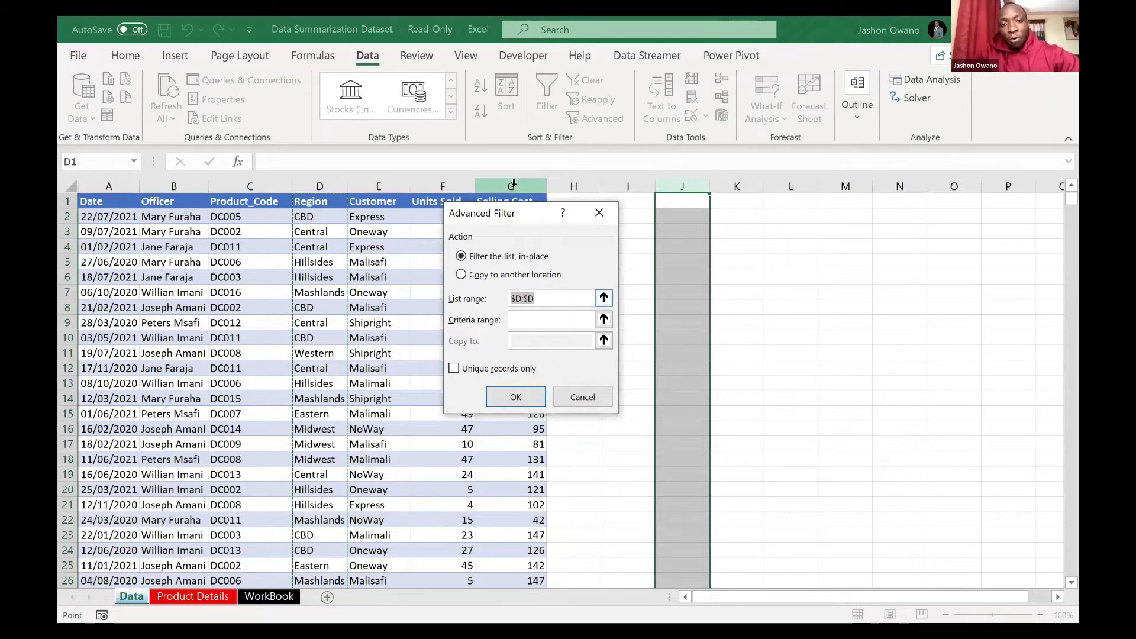
key("BackSpace")
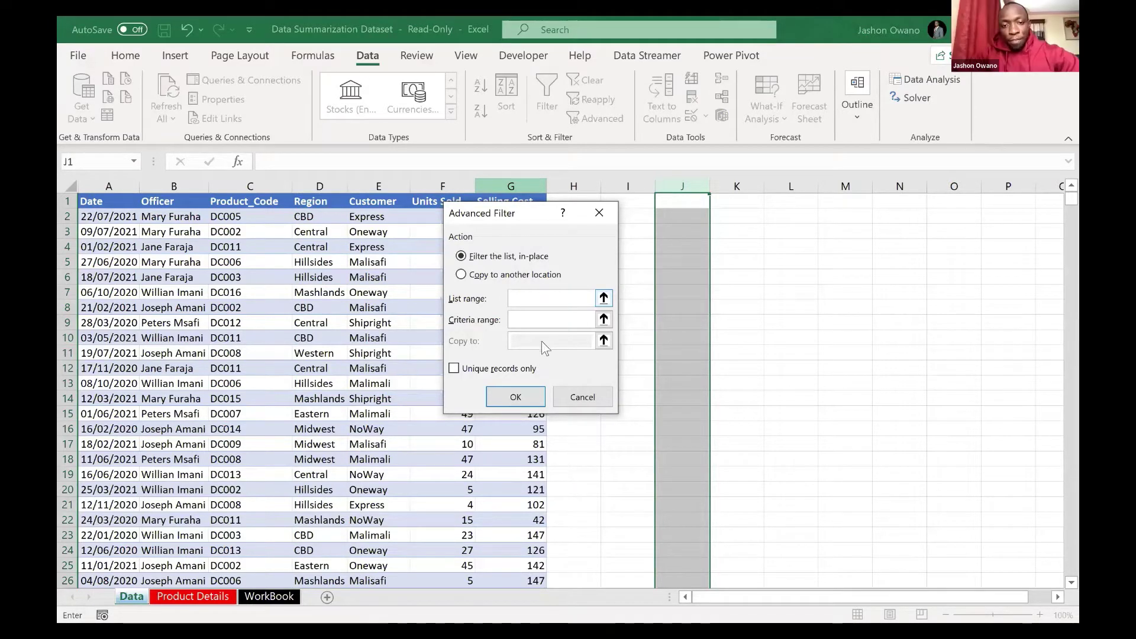
left_click(461, 275)
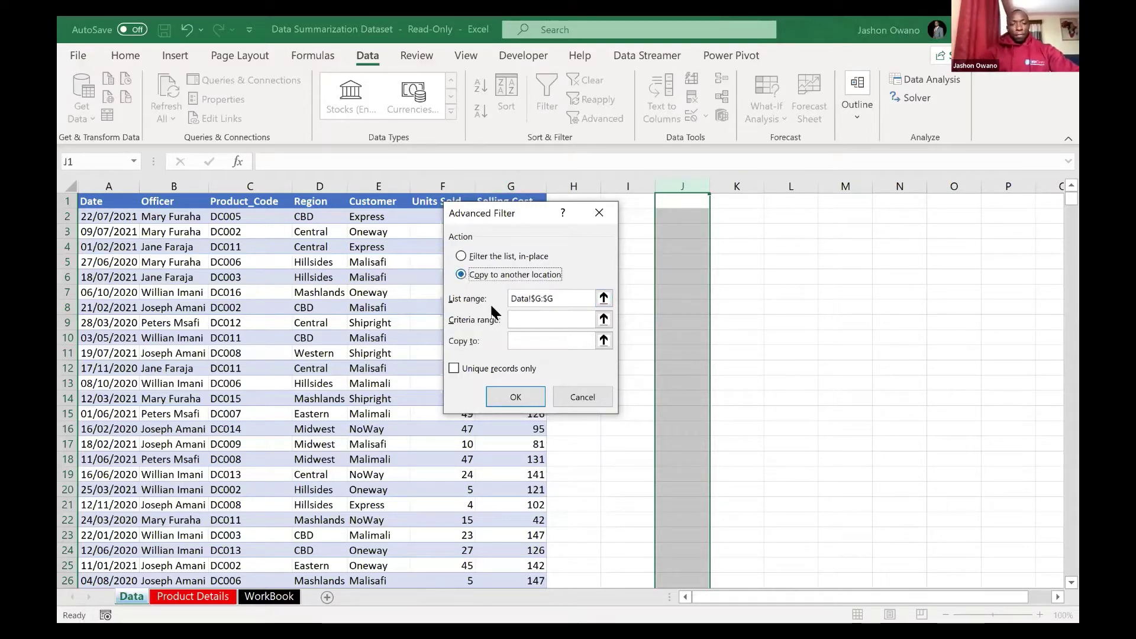
left_click(550, 341)
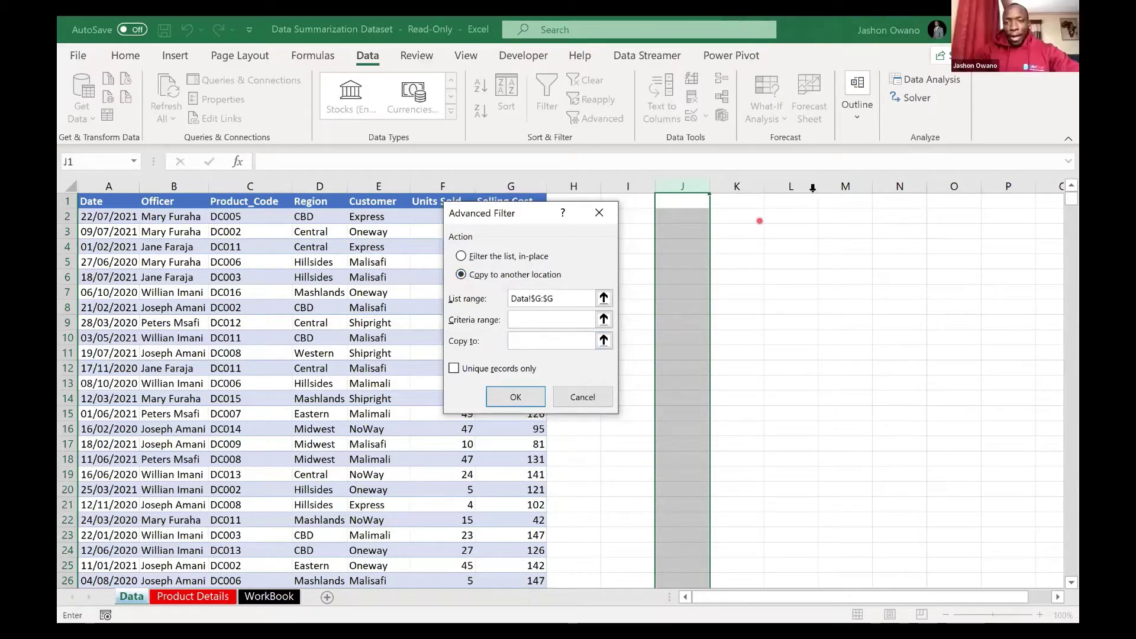
left_click(687, 230)
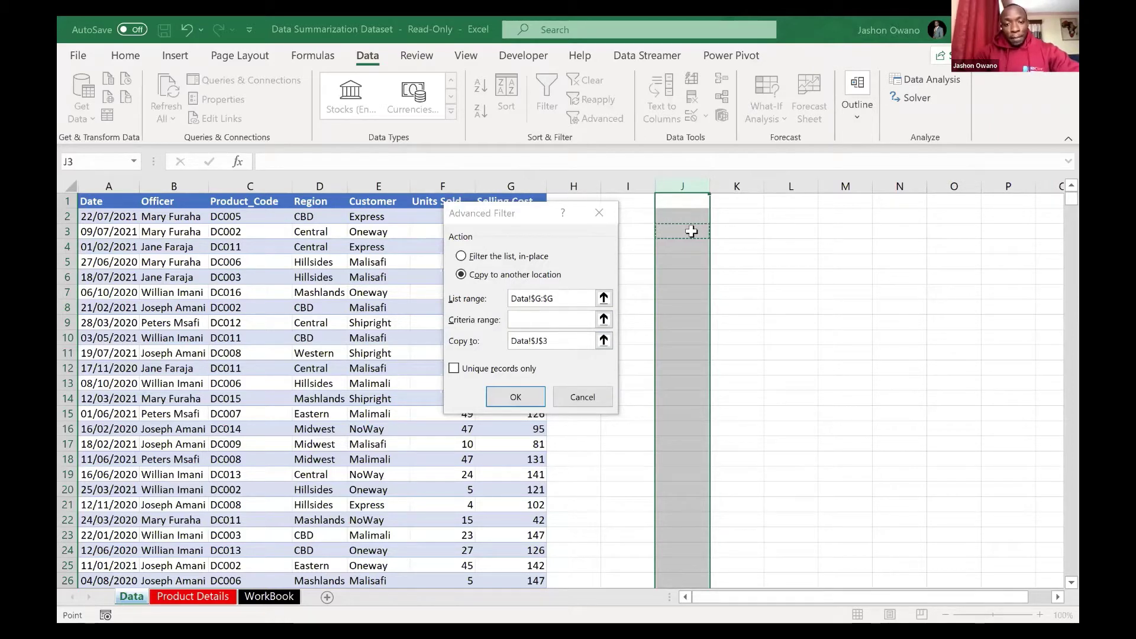
left_click(454, 369)
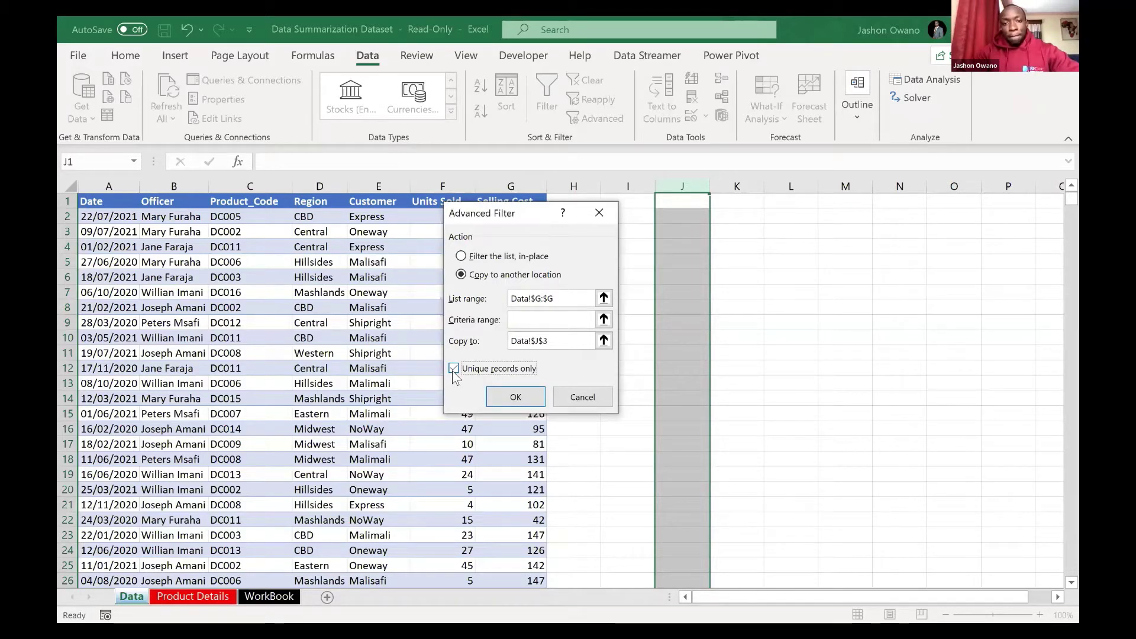
left_click(528, 400)
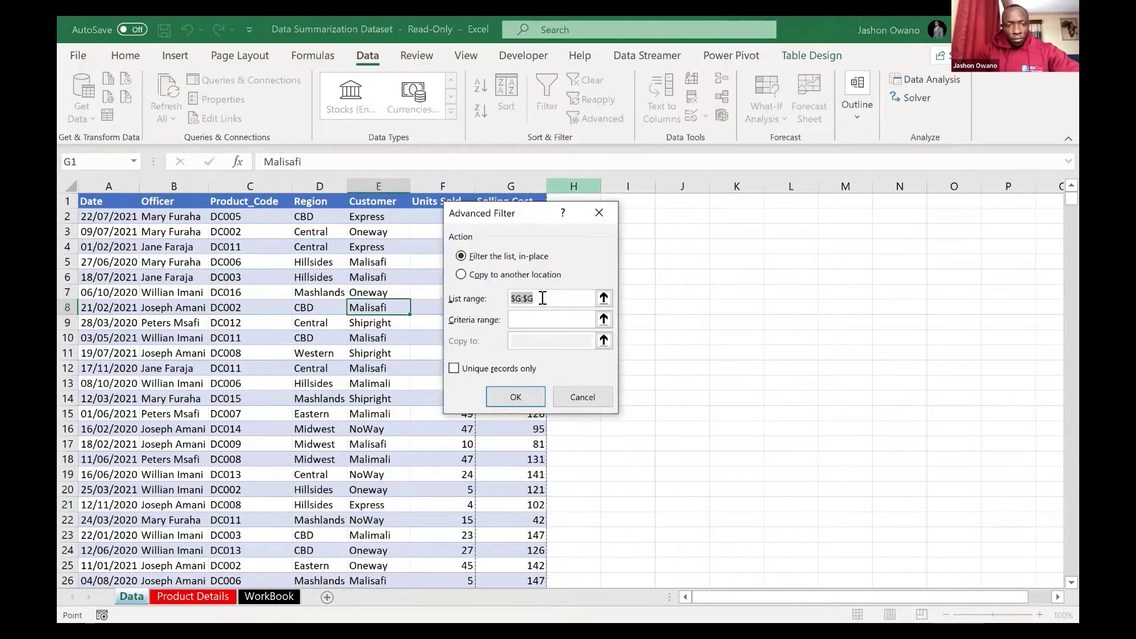
Step: Replace the Advanced Filter's list range with the Region column D of the Data sheet
left_click(541, 299)
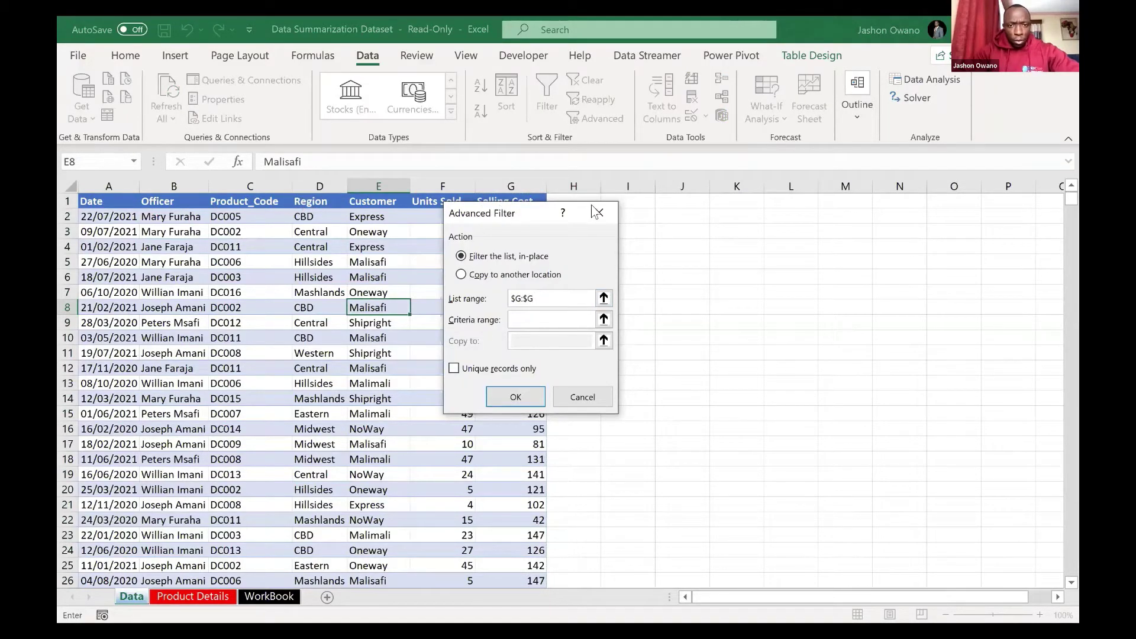
left_click(314, 185)
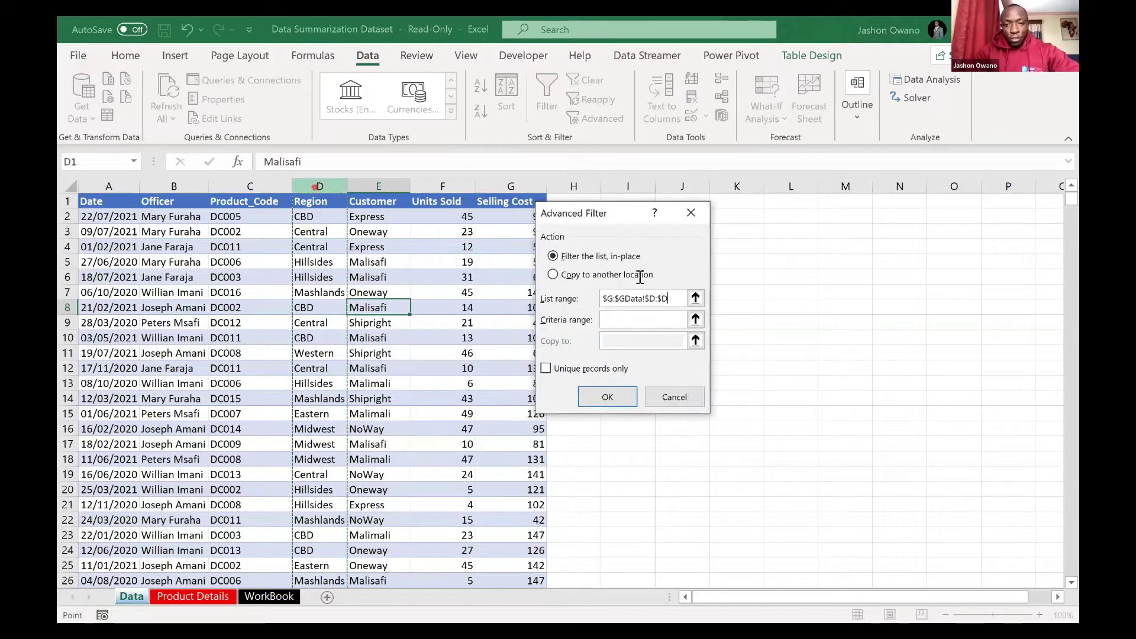
left_click_drag(601, 297, 668, 298)
key("BackSpace")
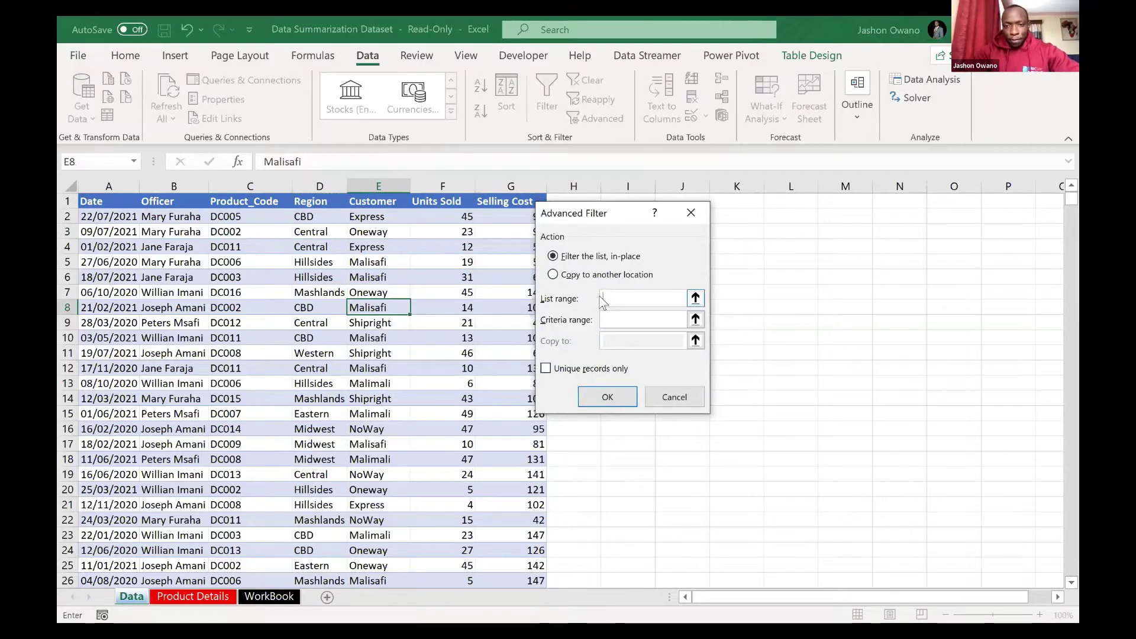
left_click(319, 187)
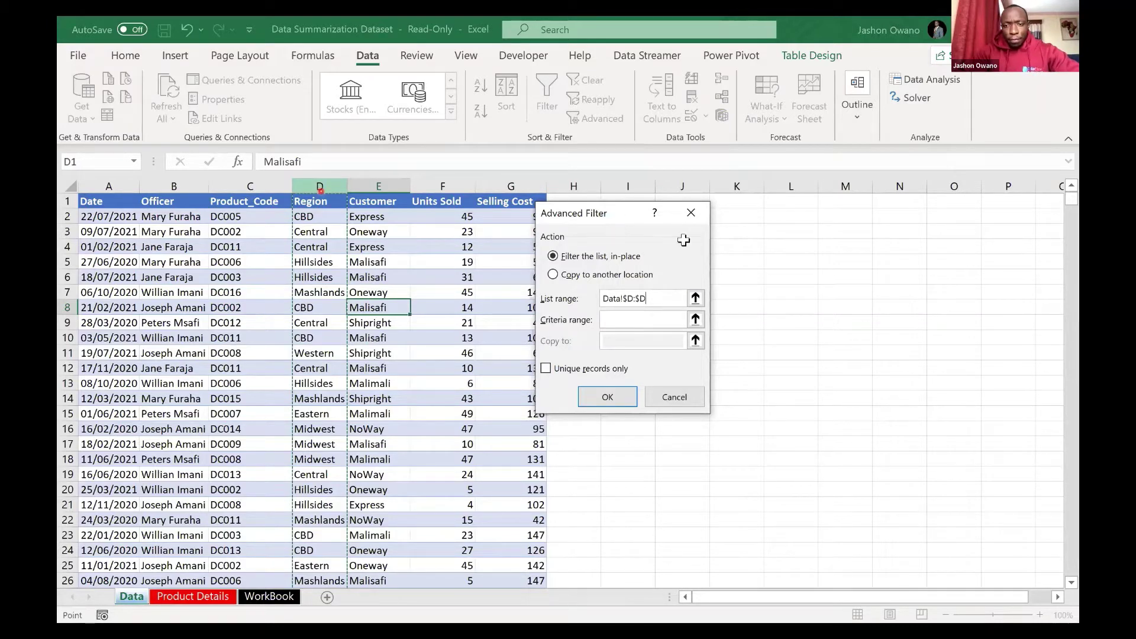
Step: Extract the unique regions by having the Advanced Filter copy unique records only to cell J4
left_click(592, 274)
left_click(643, 341)
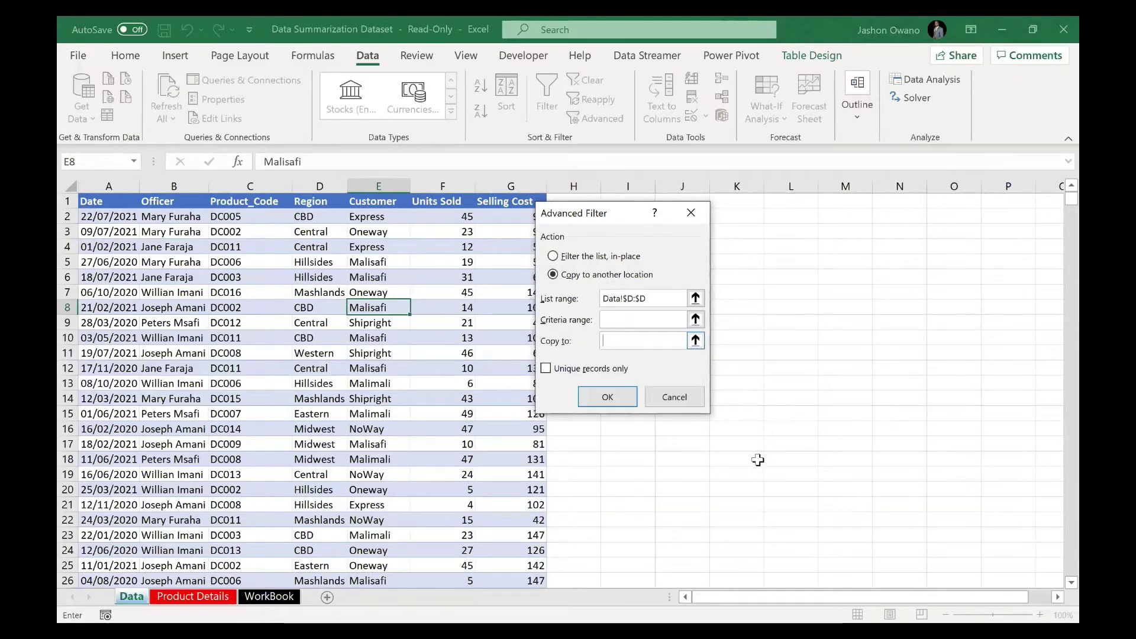
left_click_drag(604, 213, 698, 268)
left_click(683, 242)
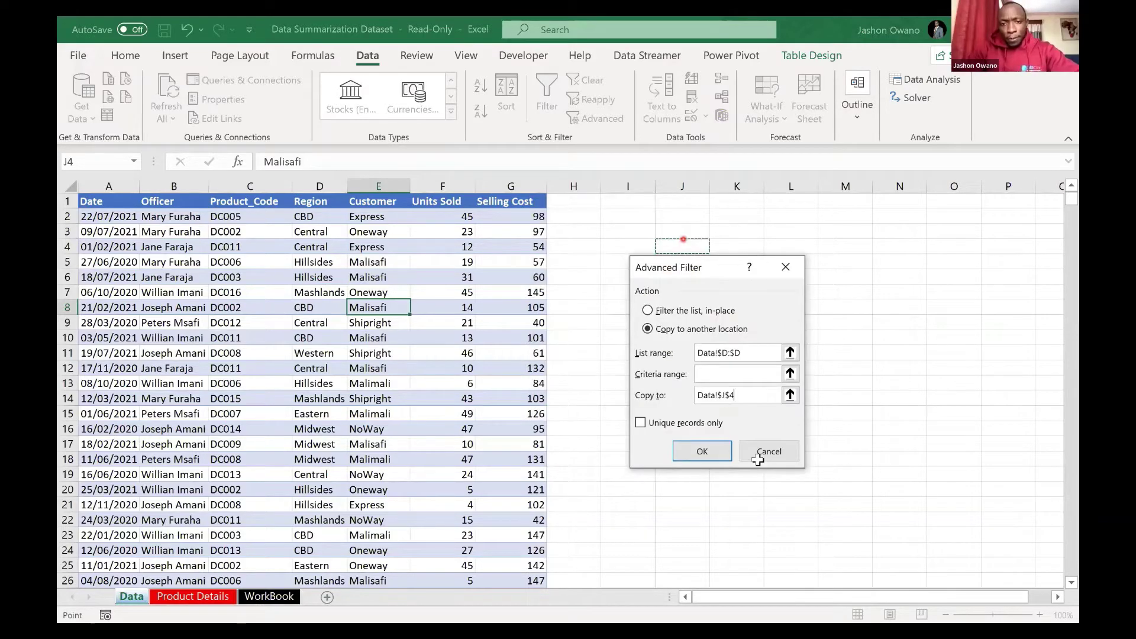
left_click(641, 422)
left_click(702, 452)
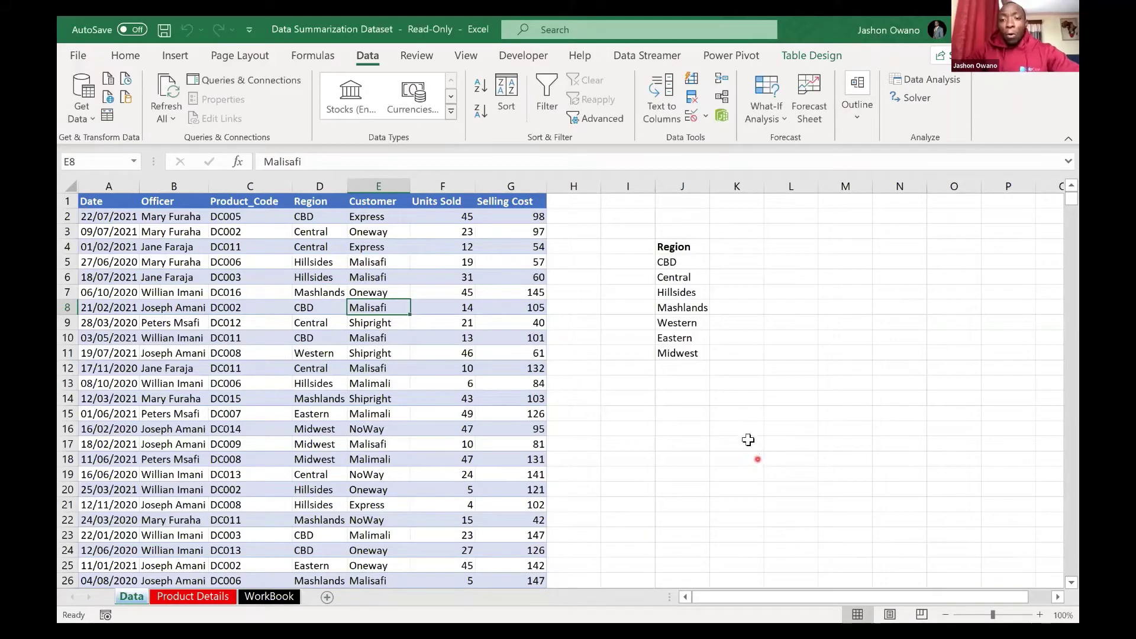
Step: Add the header Units Sold in cell K4 beside the Region header
left_click(722, 244)
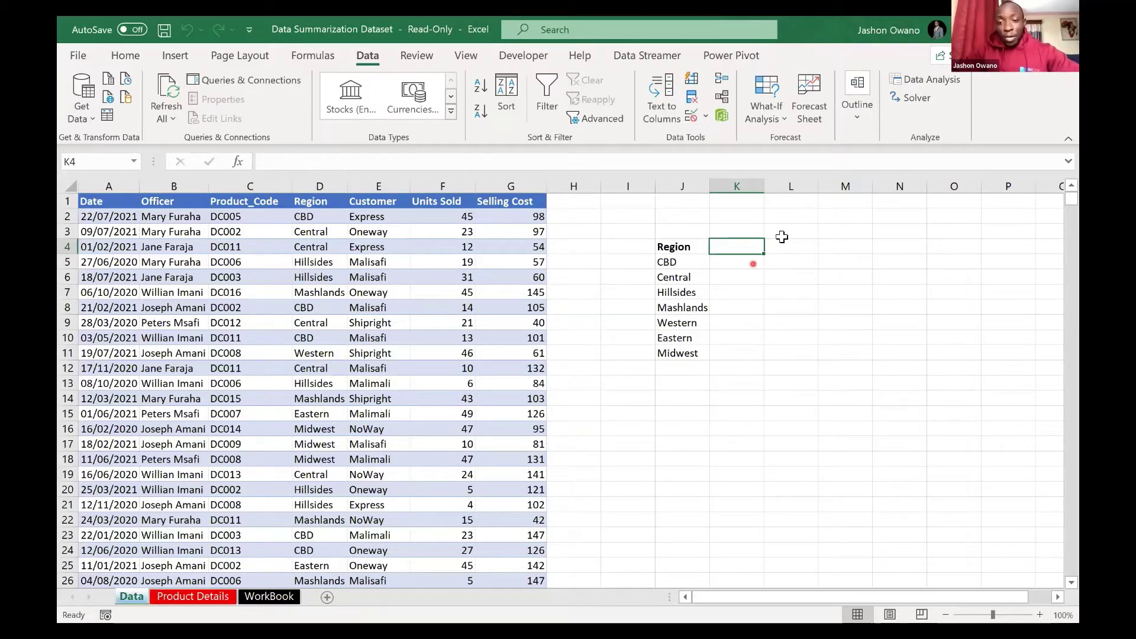
left_click(740, 262)
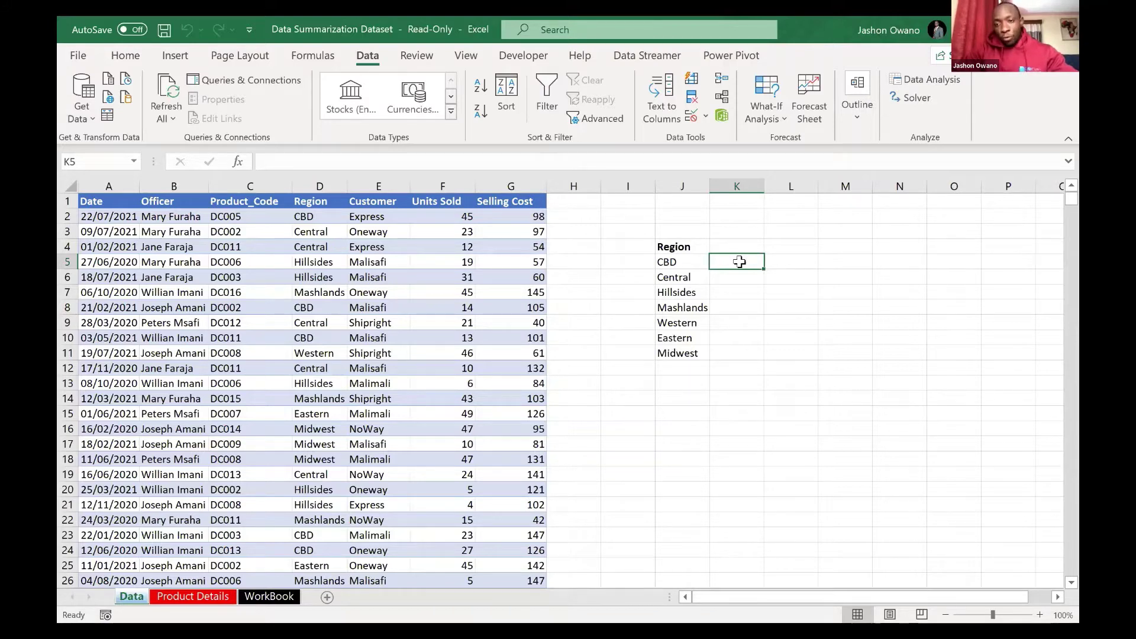
left_click(739, 261)
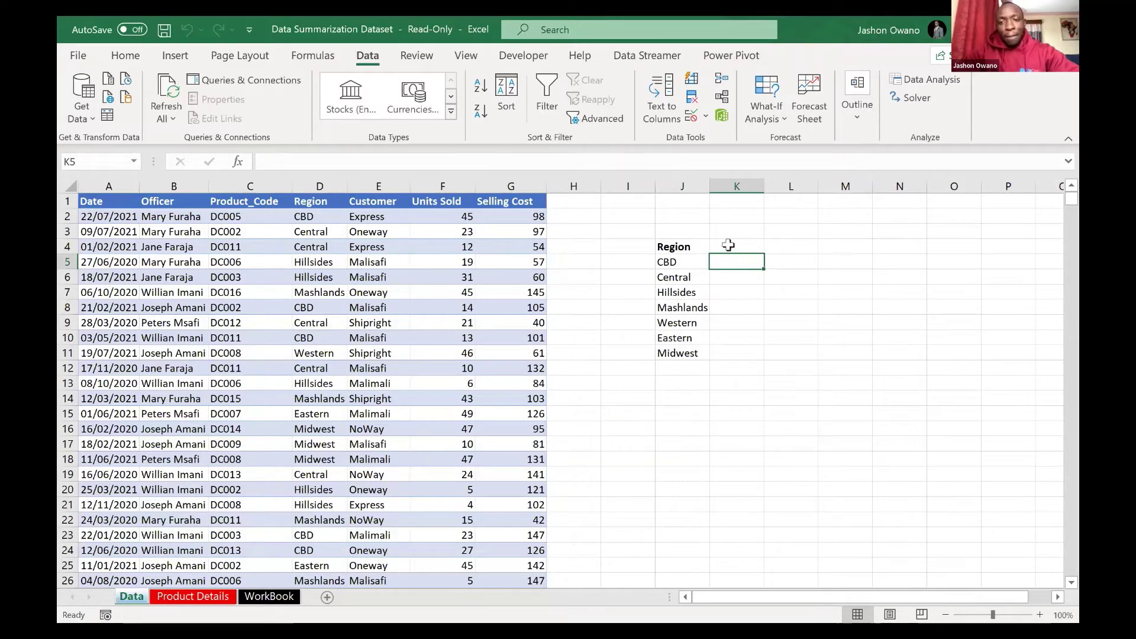
left_click(728, 245)
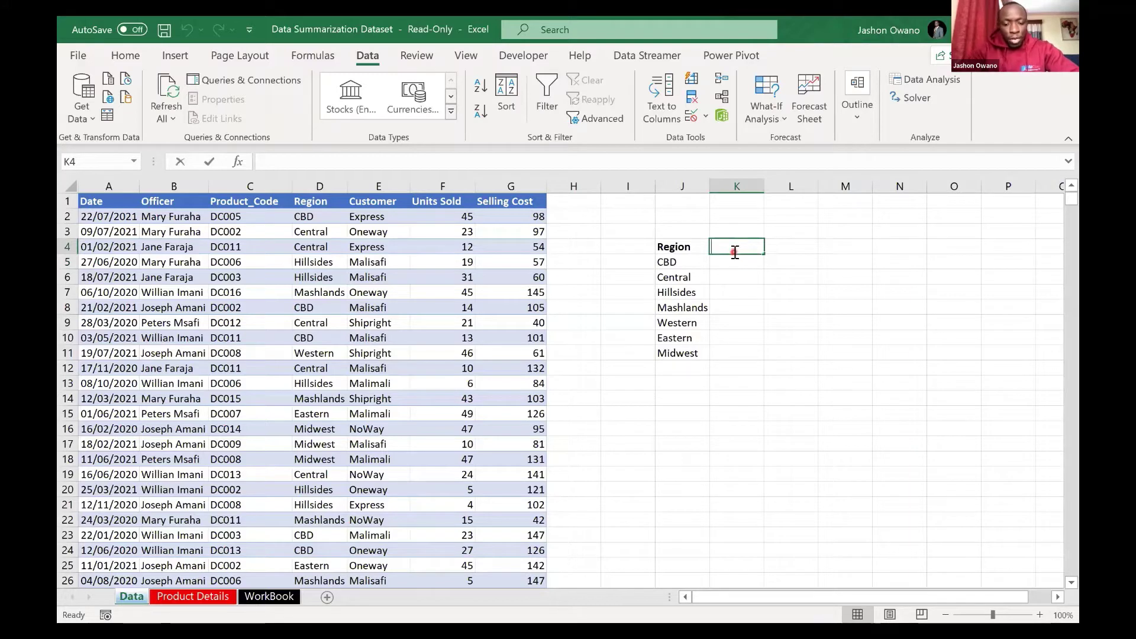
type("Units Sold")
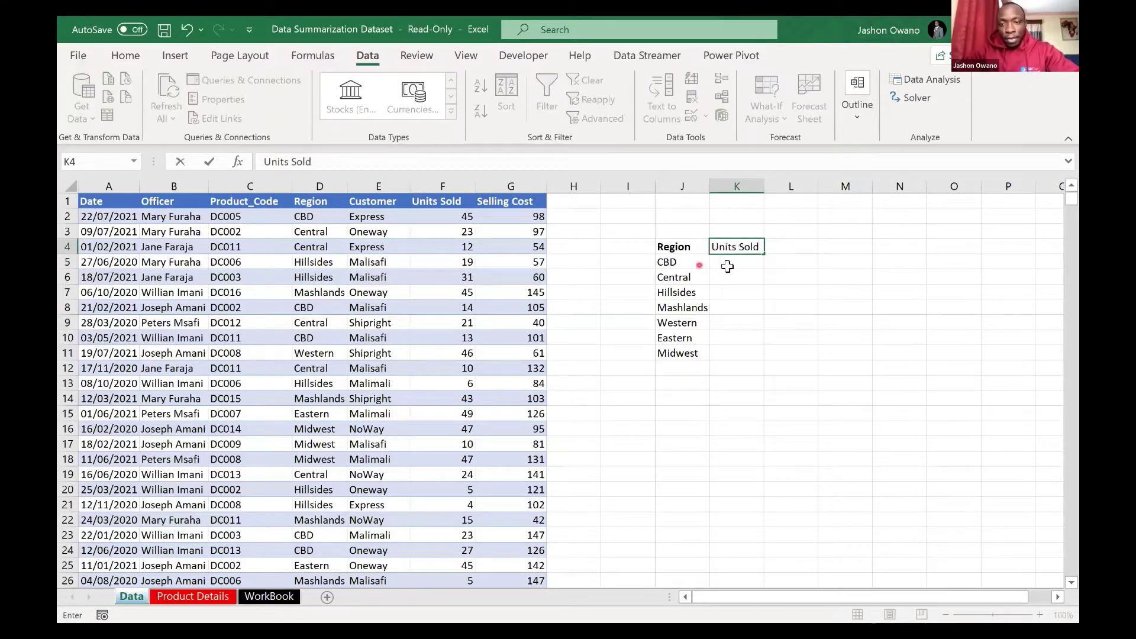
Step: Start a SUMIF formula in cell K5 for the units sold in the CBD region
left_click(728, 264)
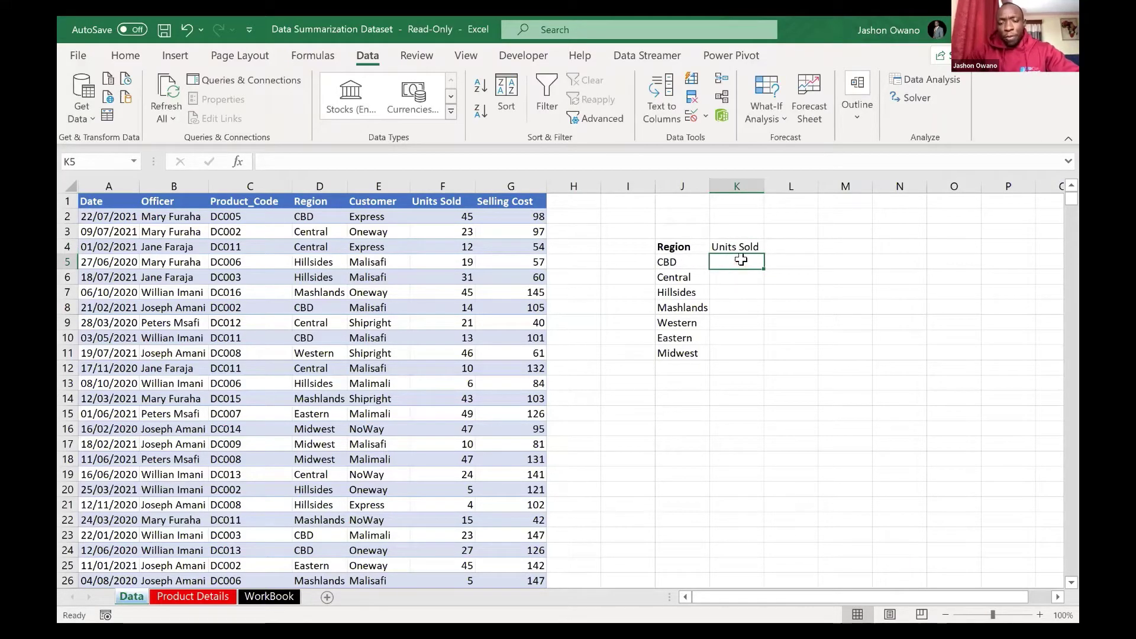
type("=")
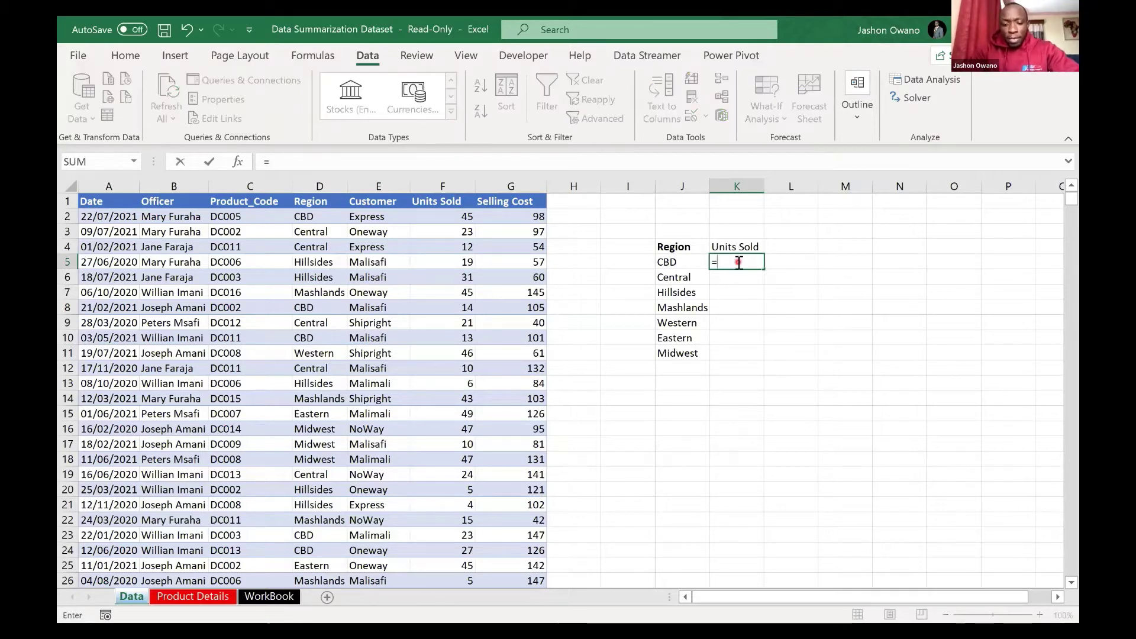
type("sum")
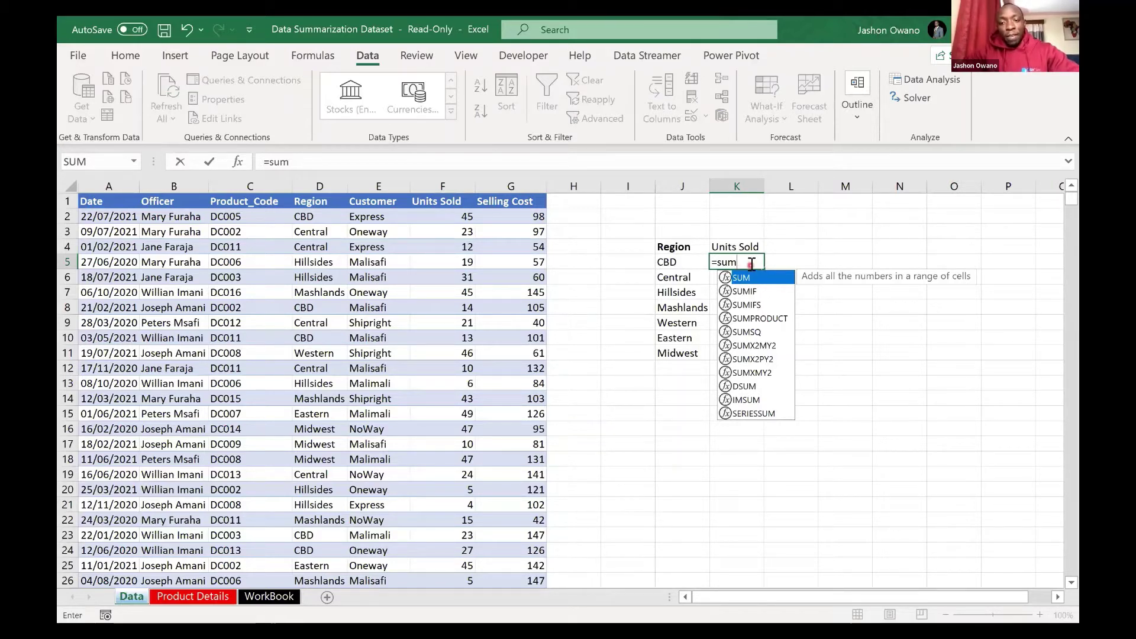
type("if")
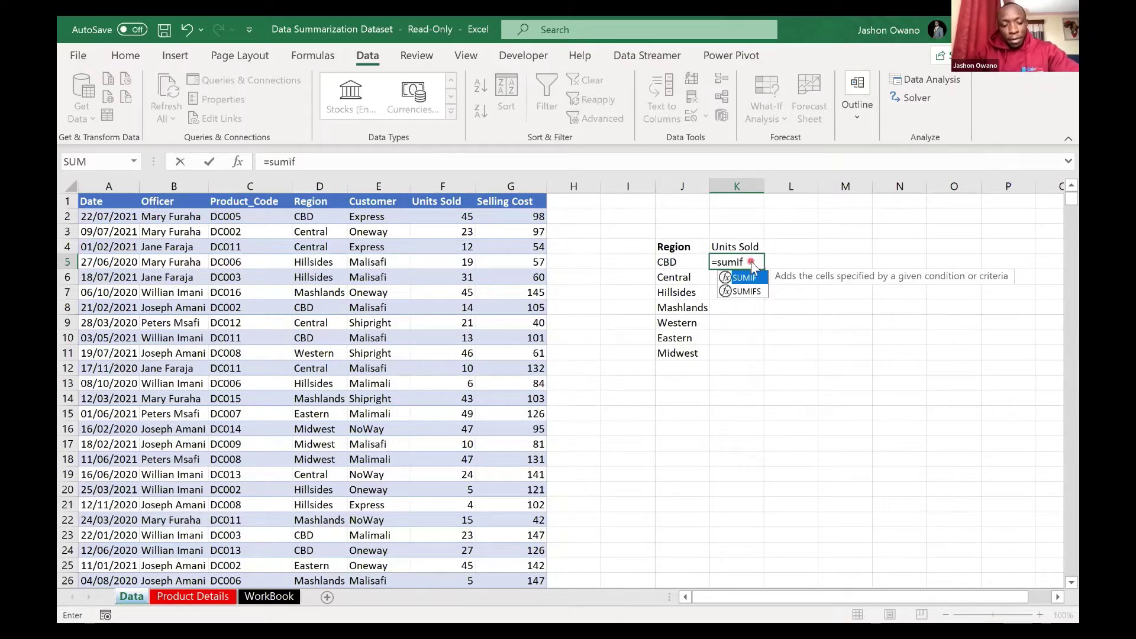
key("Tab")
key("Tab")
left_click(573, 371)
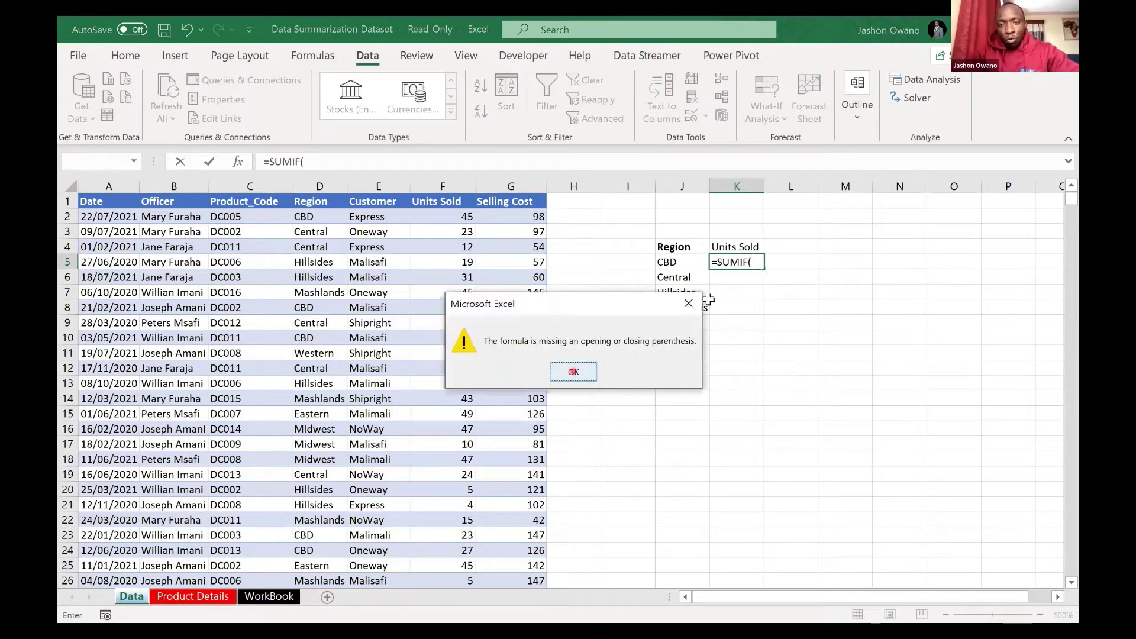
left_click(753, 264)
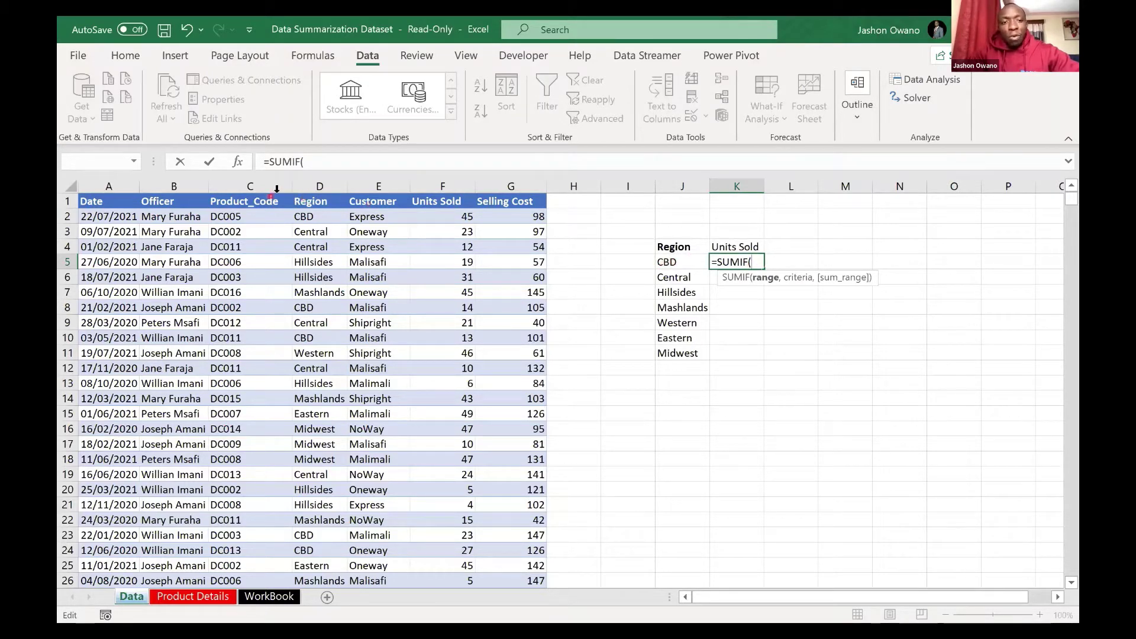
Step: Complete the SUMIF with Region column D as range, J5 as criteria and Units Sold column F as sum range
left_click(314, 184)
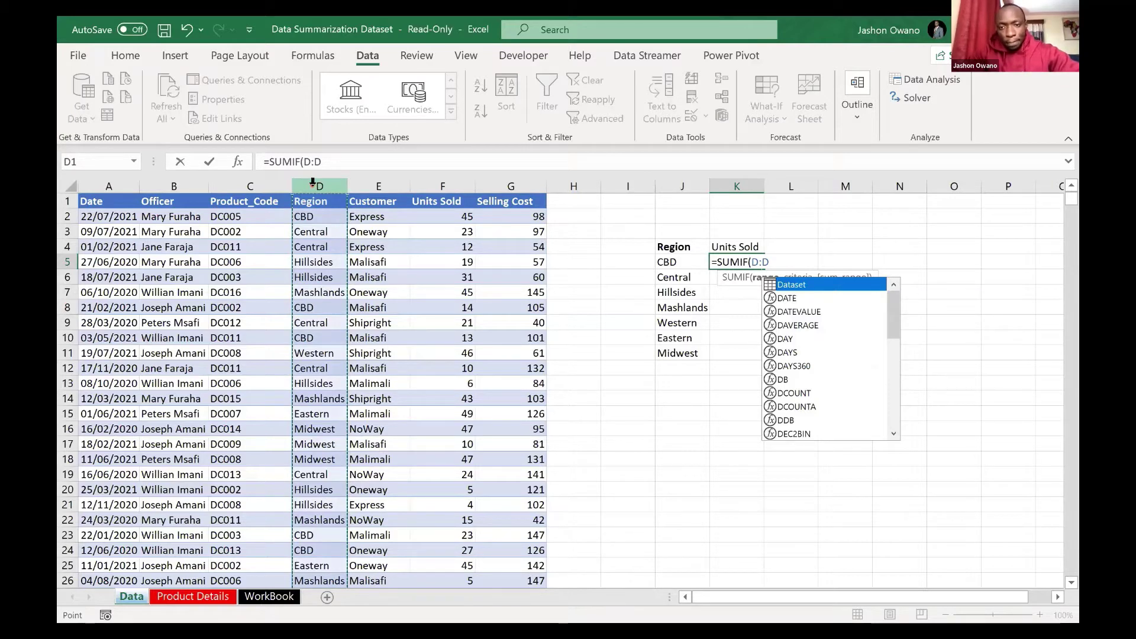
type(",")
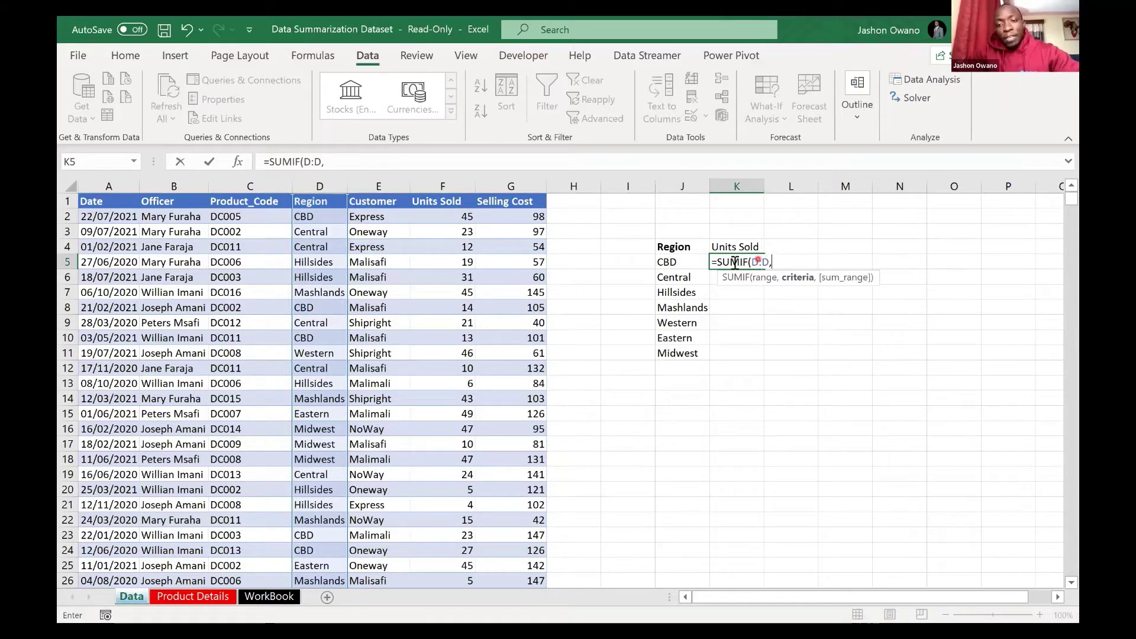
left_click(685, 261)
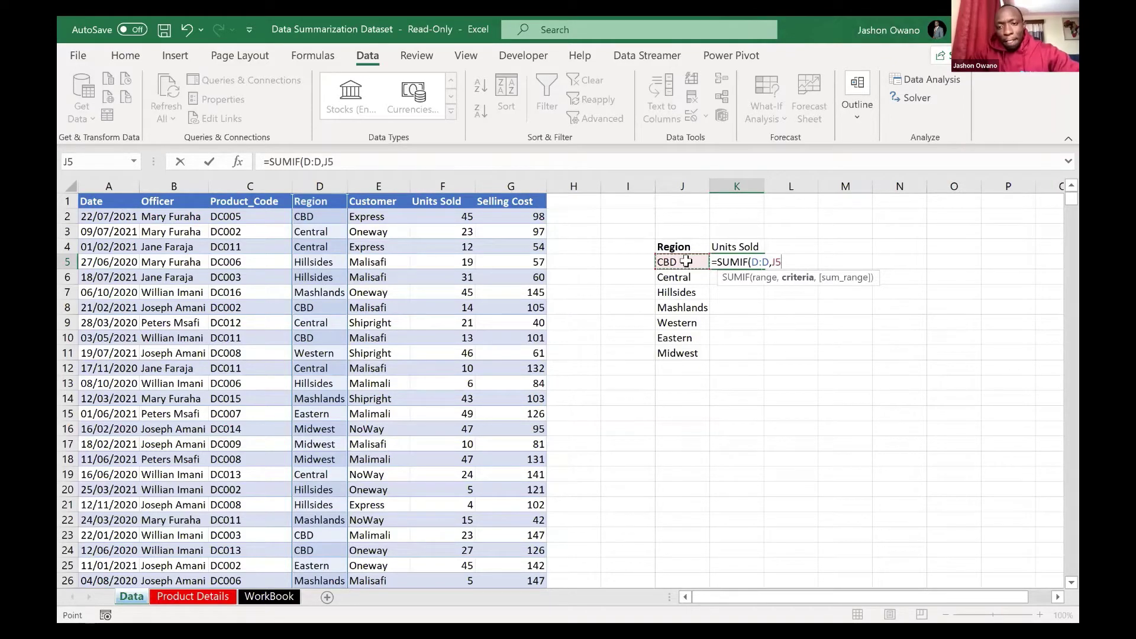
type(",")
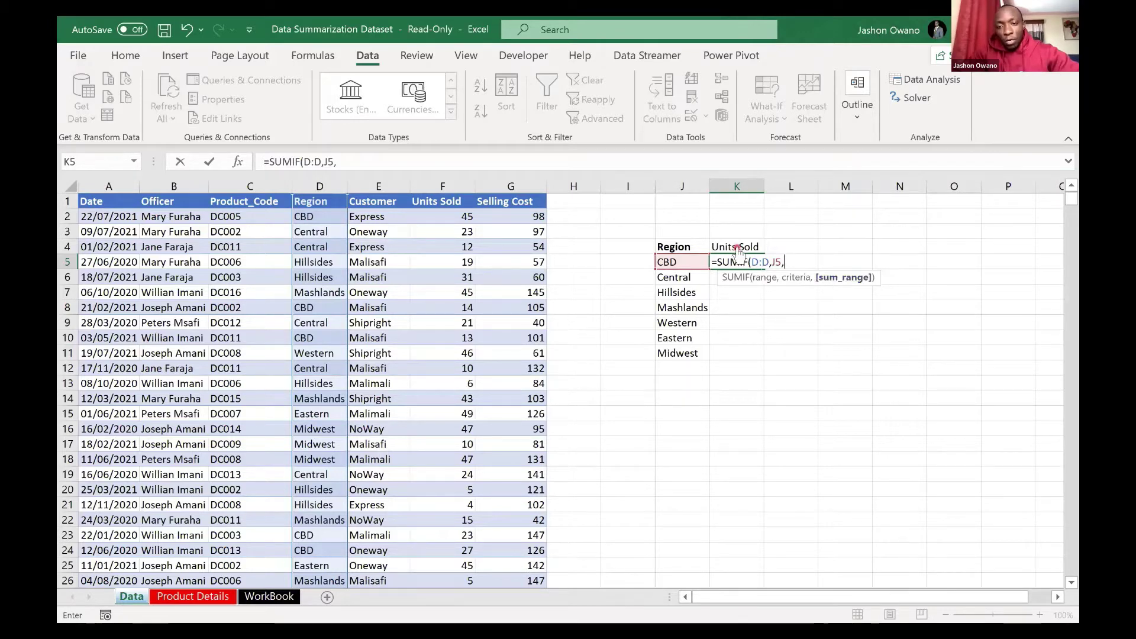
left_click(443, 185)
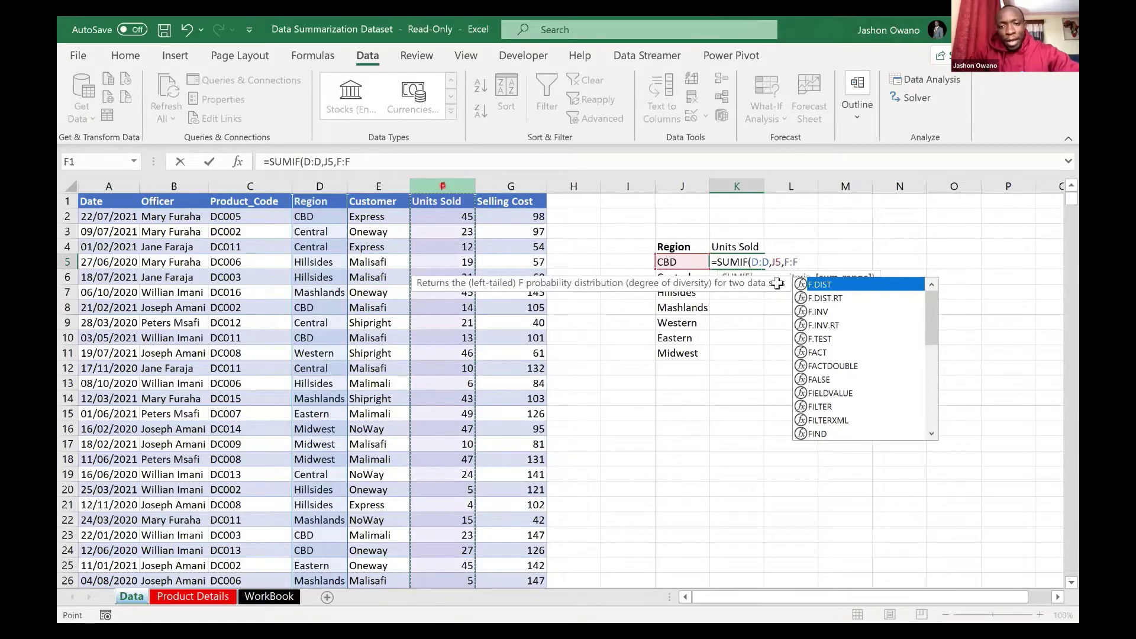
key("Return")
Step: Fill the SUMIF formula from K5 down to K11 for all regions and check the copied formula in K10
left_click(740, 262)
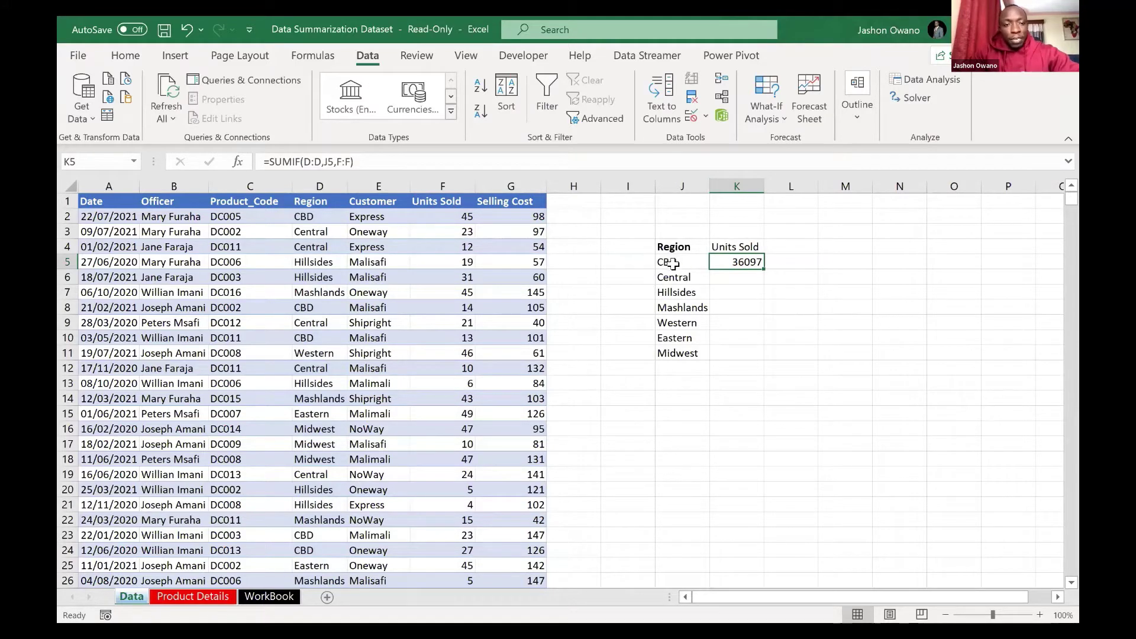
double_click(765, 270)
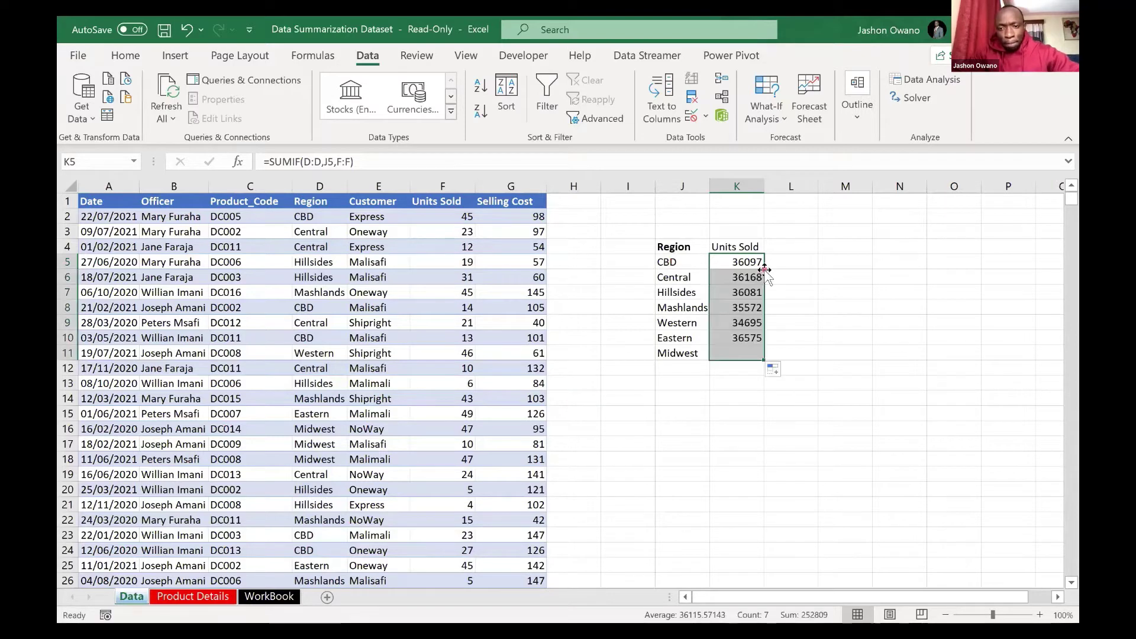
left_click(732, 370)
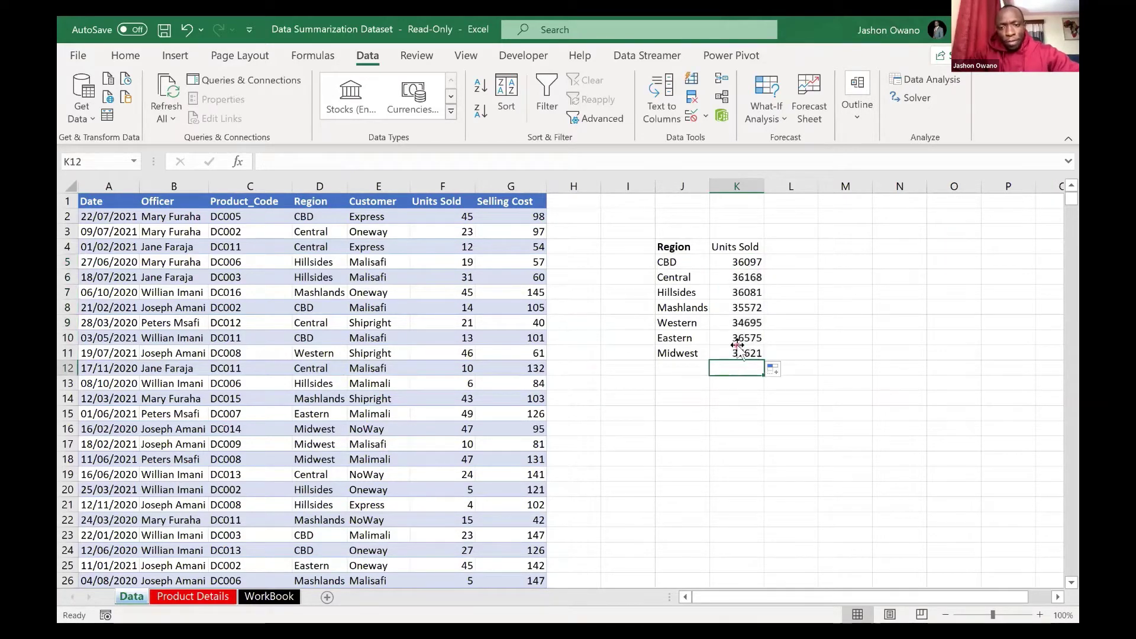
left_click(738, 341)
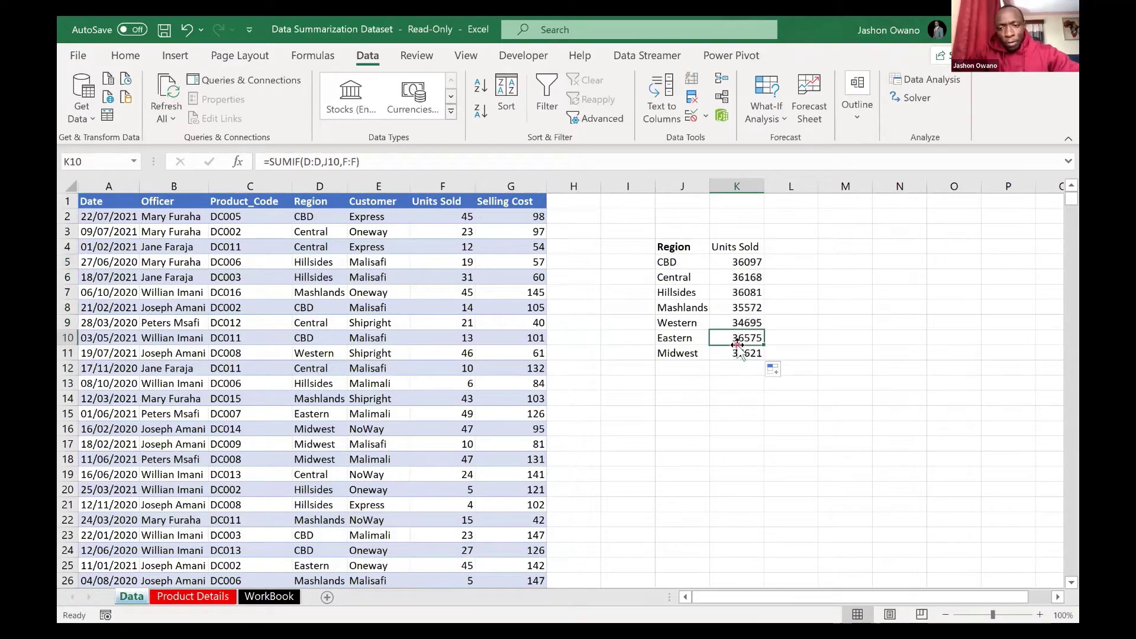
Step: Apply the comma number style to column K and make the Units Sold header in K4 bold
left_click(744, 187)
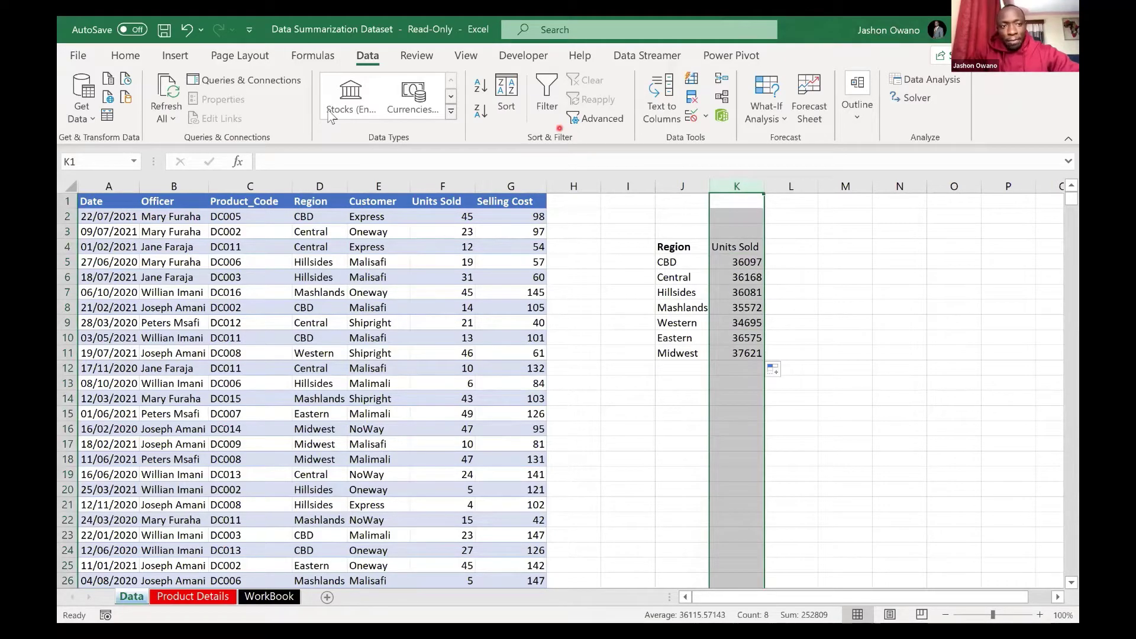
left_click(125, 57)
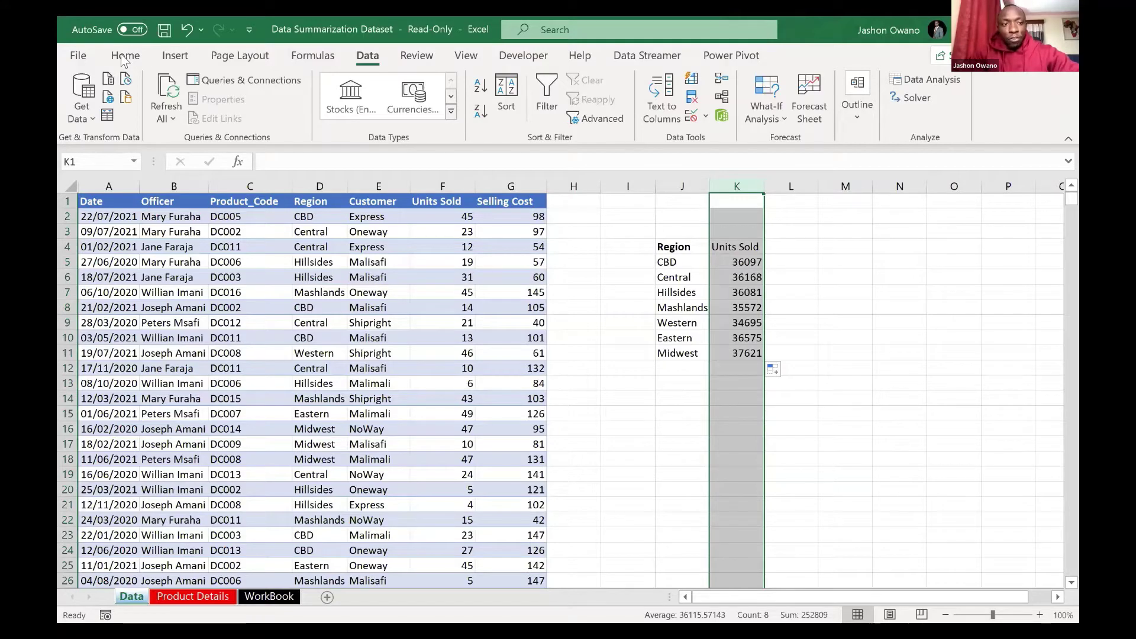
left_click(138, 54)
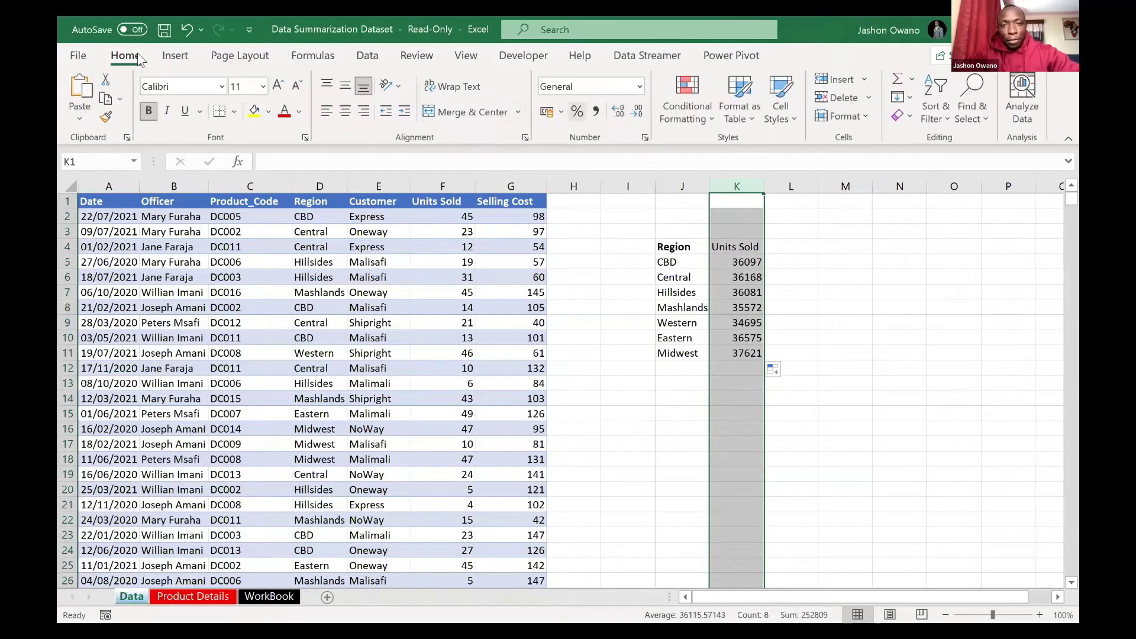
left_click(596, 111)
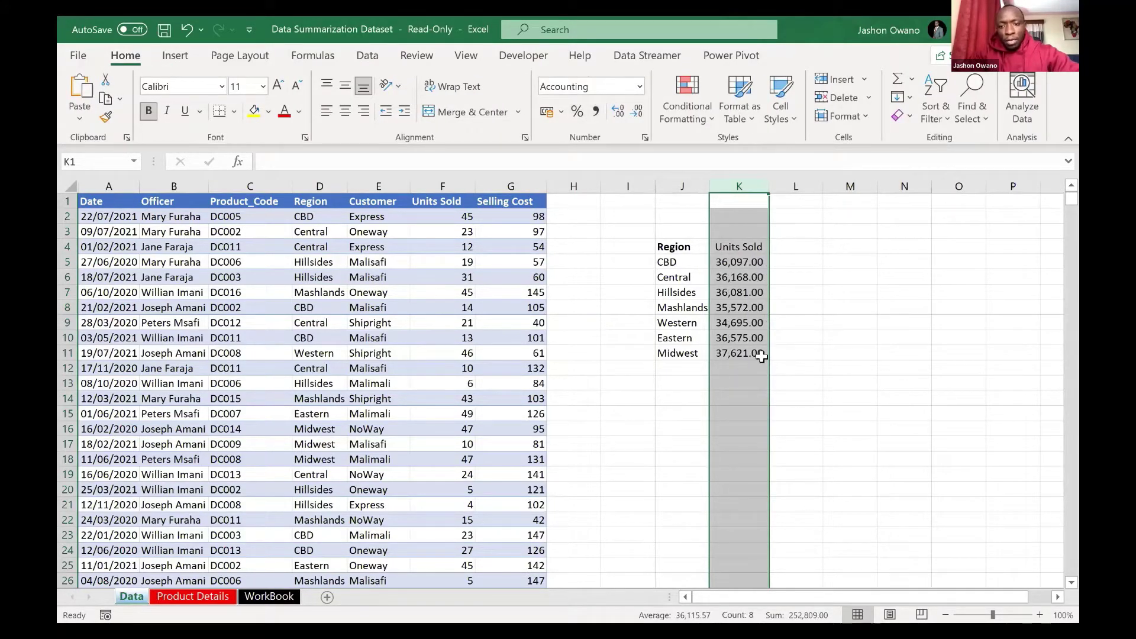
left_click(752, 380)
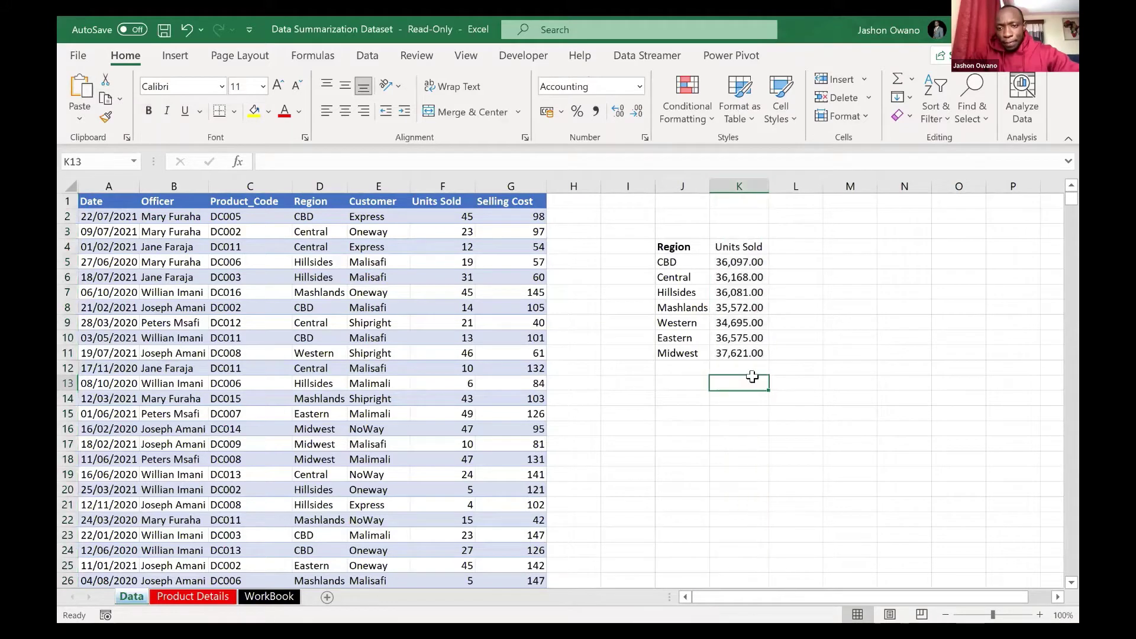
left_click(732, 244)
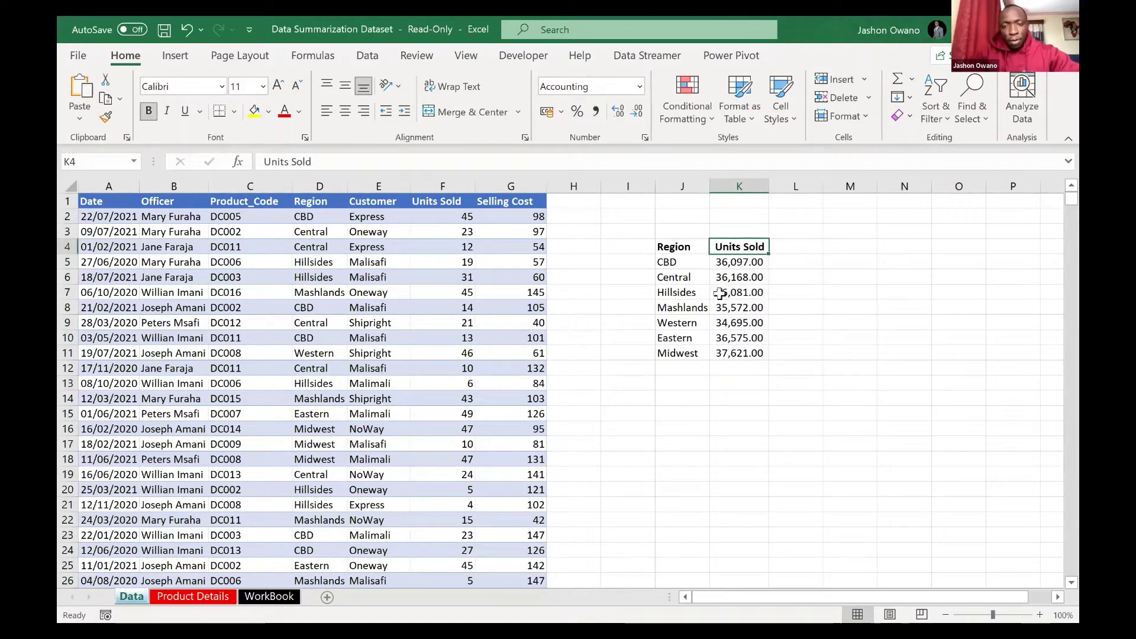
Step: Review the units sold per region in J4:K11 alongside the sales table
left_click(719, 353)
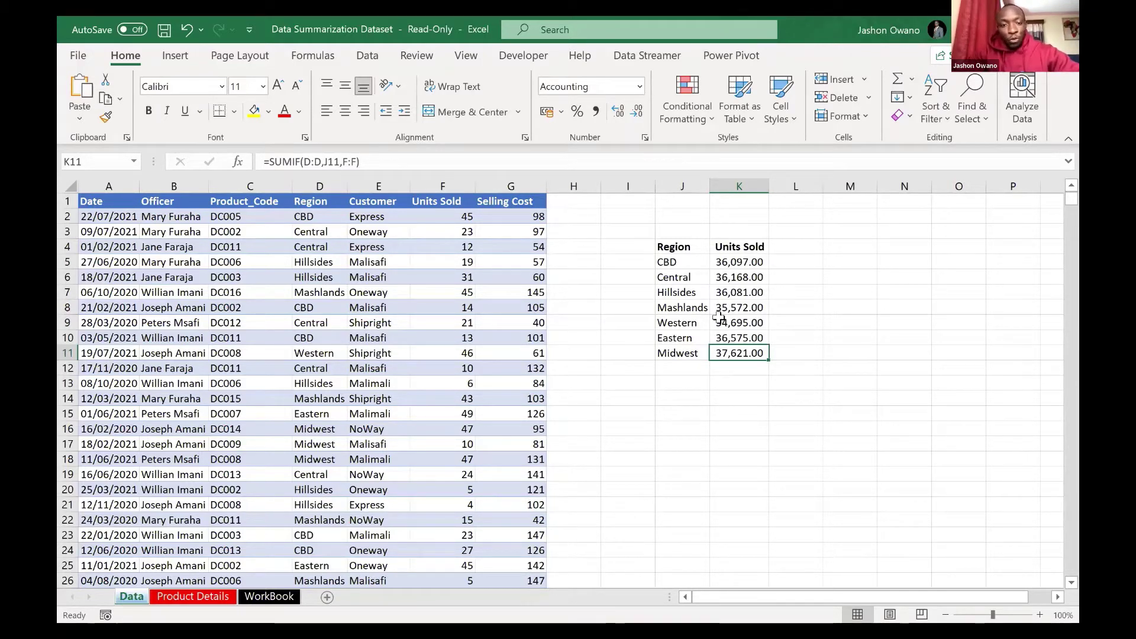
left_click(240, 372)
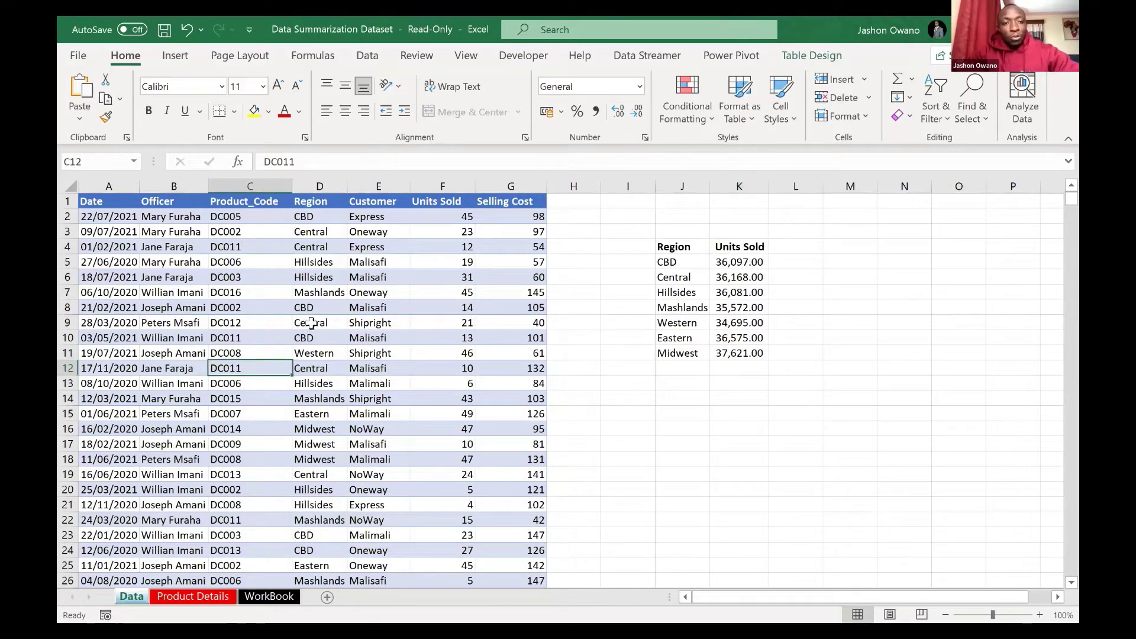
left_click(264, 335)
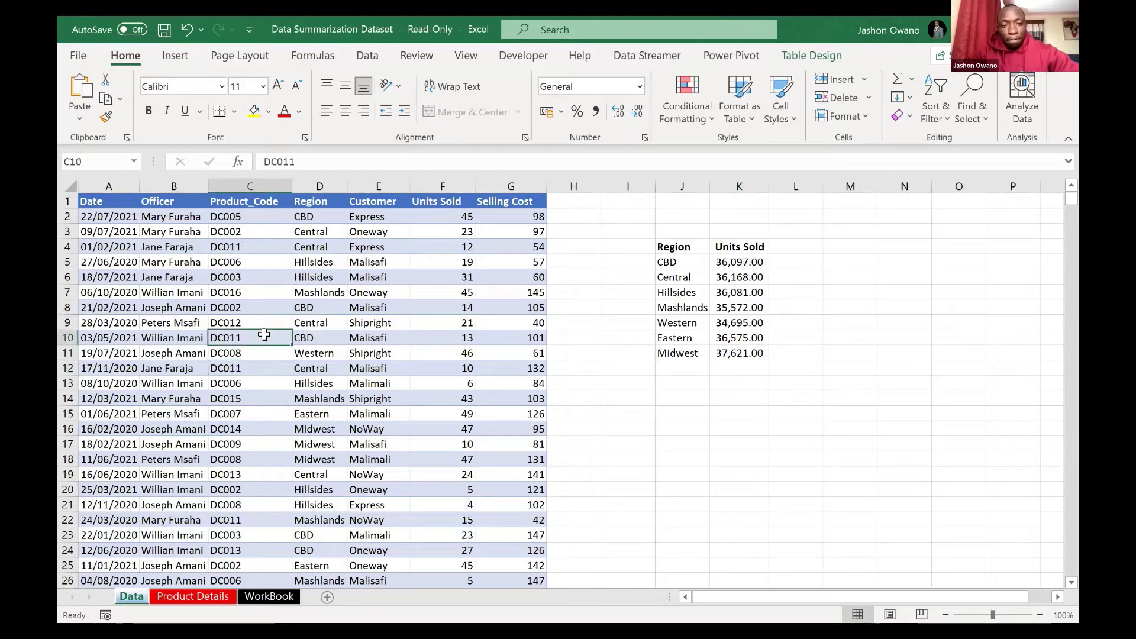
left_click_drag(658, 234, 768, 359)
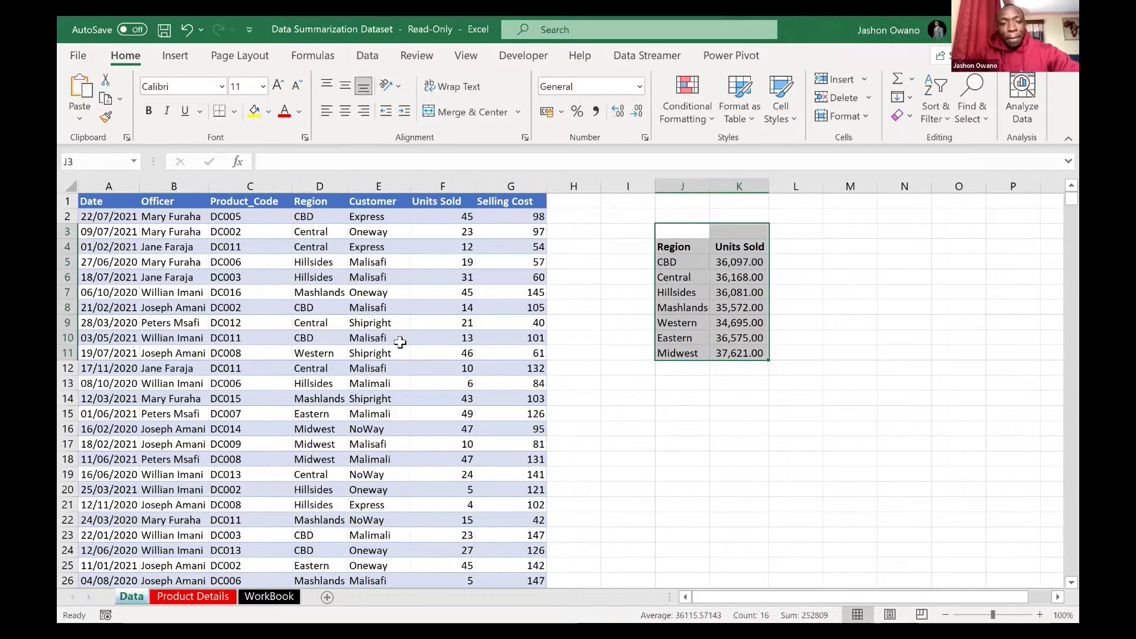
left_click(290, 355)
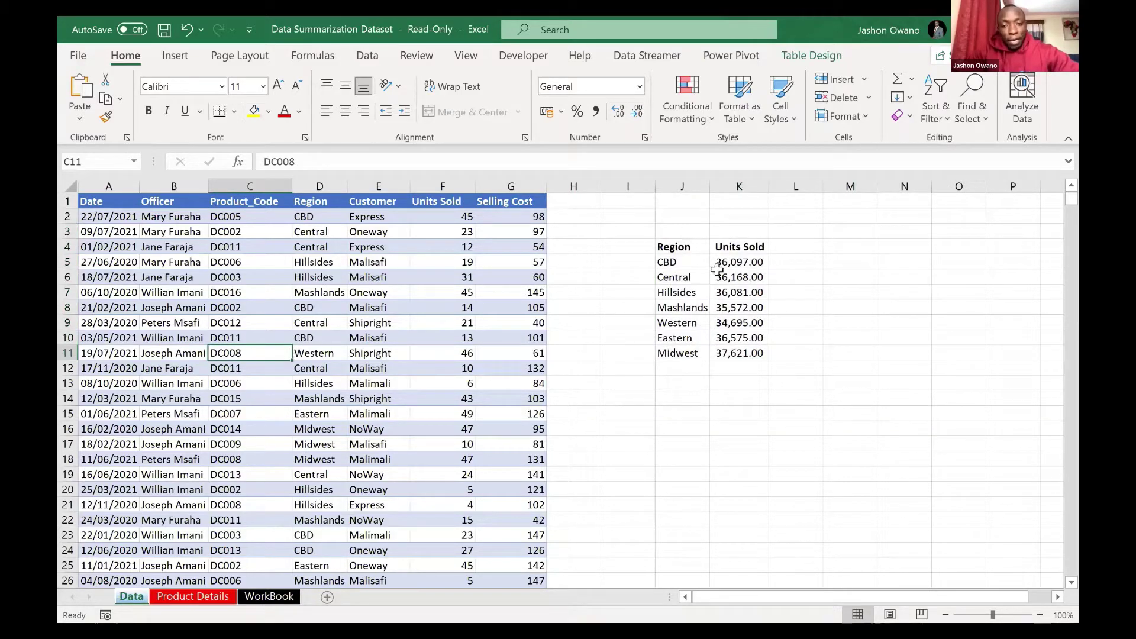
left_click(689, 262)
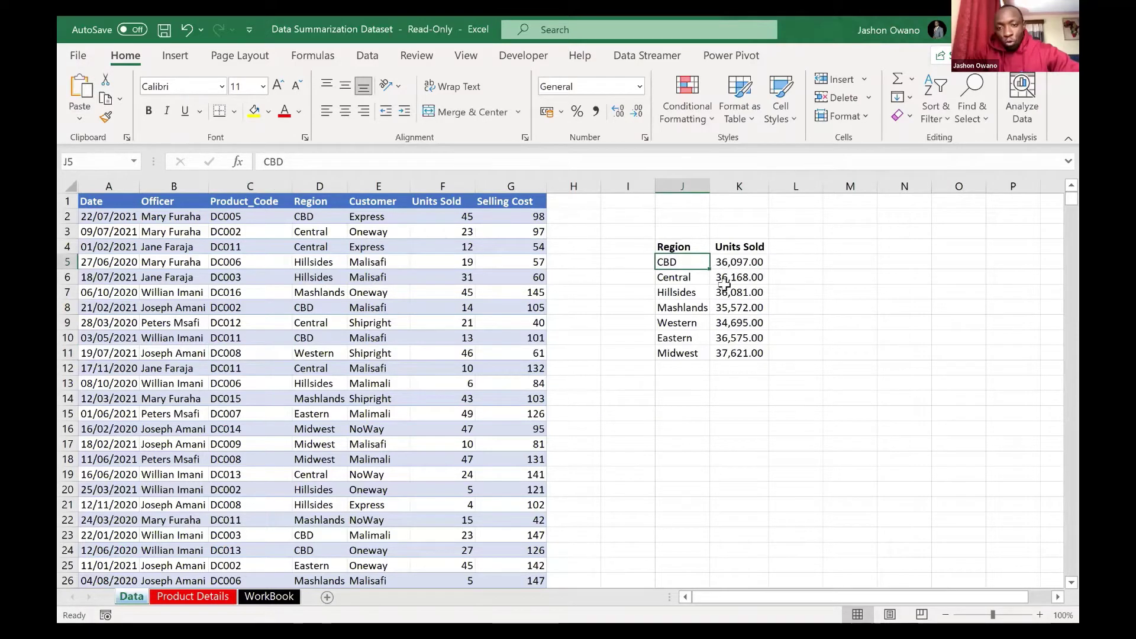
left_click_drag(681, 248, 739, 309)
left_click_drag(624, 318, 769, 331)
Step: Insert a PivotTable based on the Dataset table, placed on a new worksheet
left_click(391, 338)
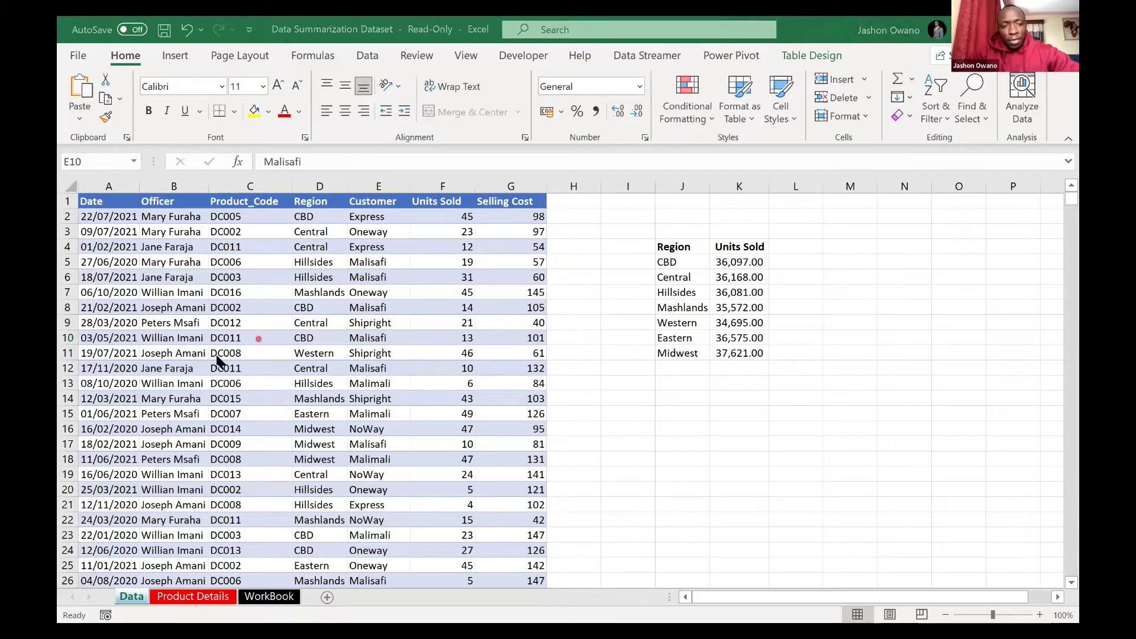
key("Escape")
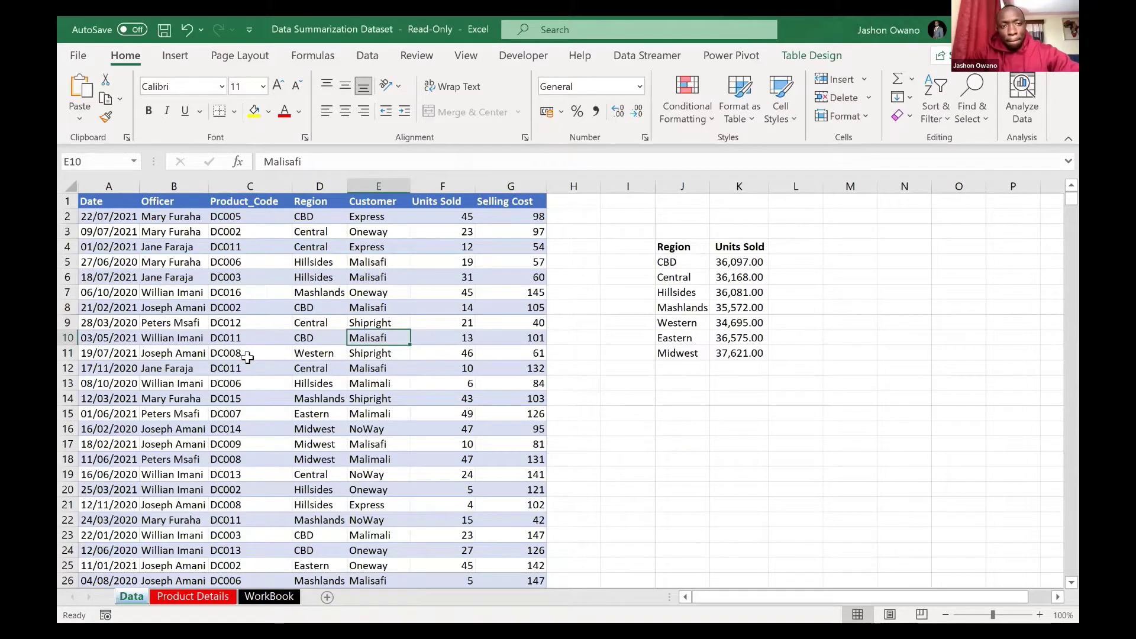
left_click(168, 57)
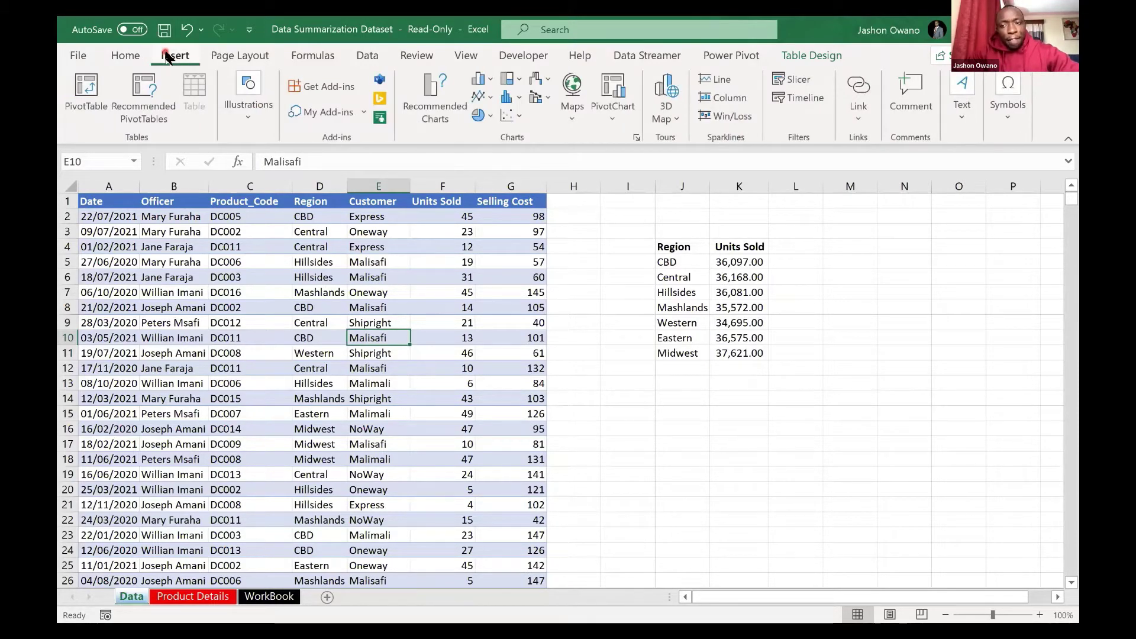
left_click(86, 112)
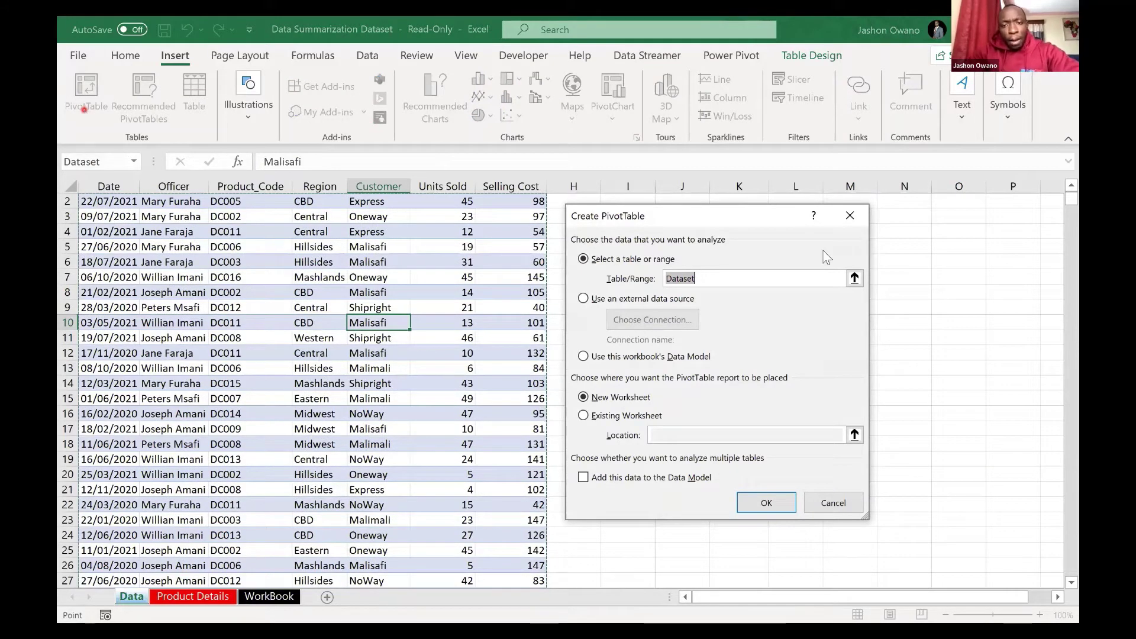
left_click(741, 214)
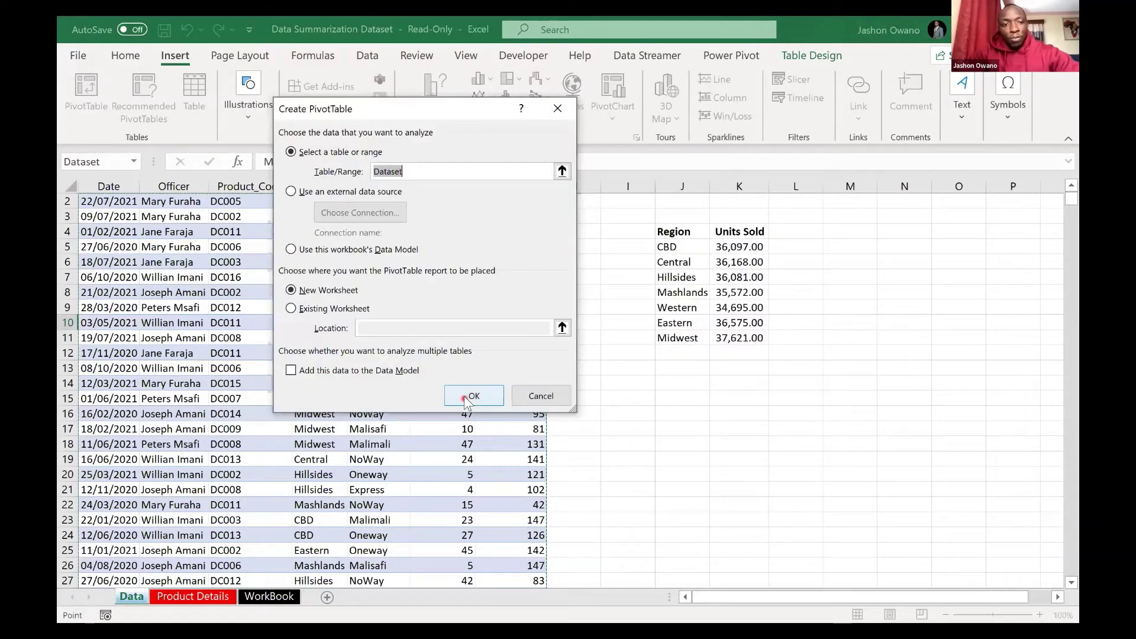
left_click(465, 397)
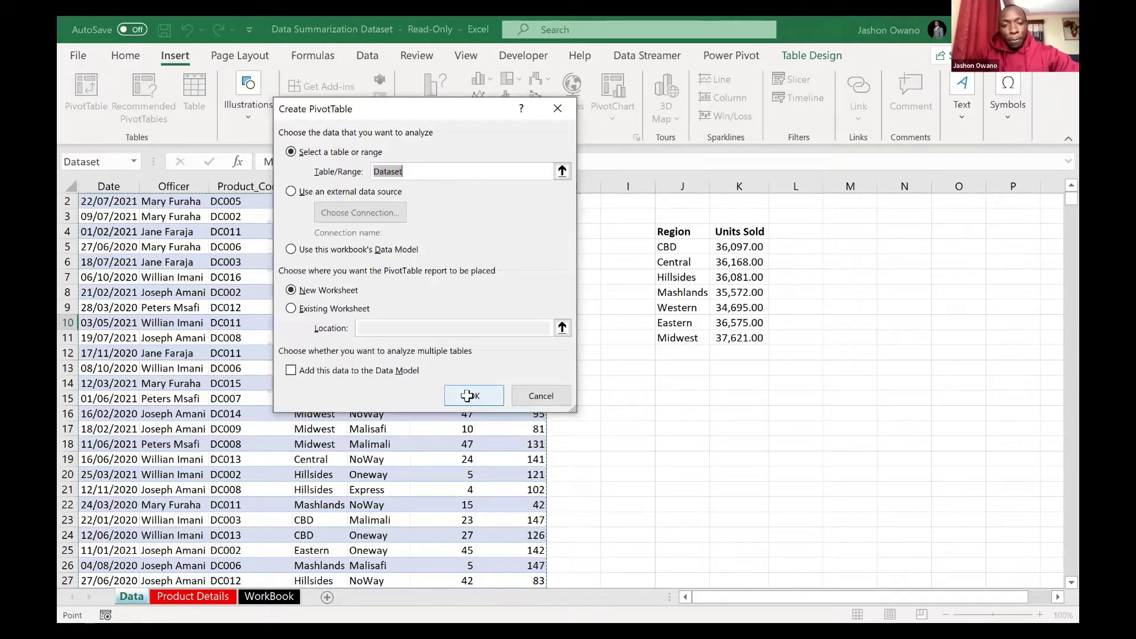
left_click(468, 396)
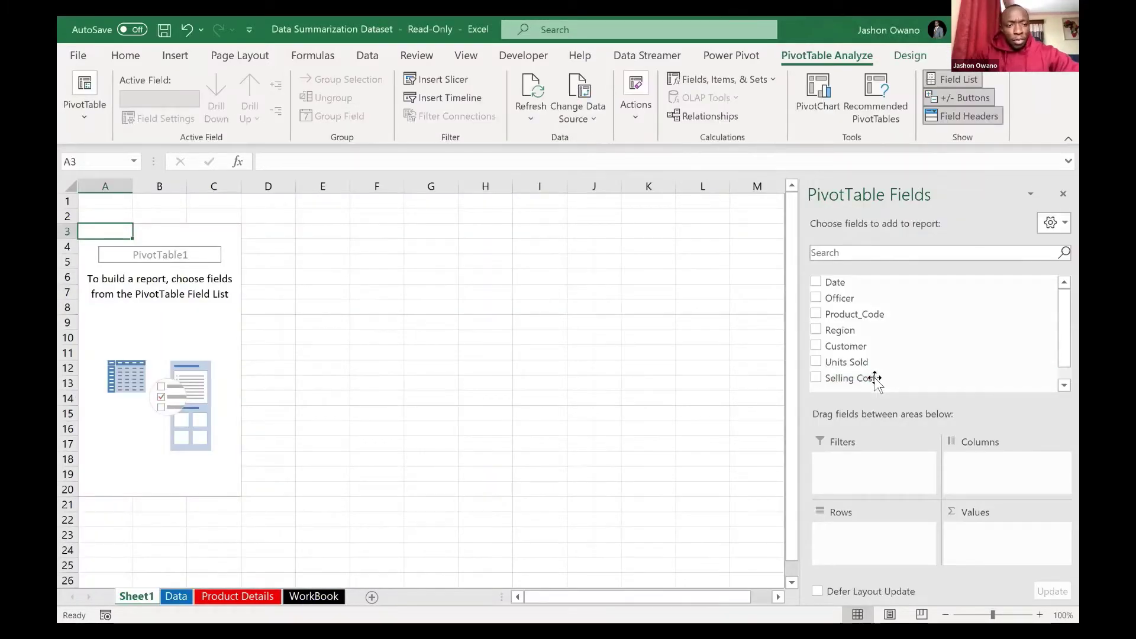
Step: Add Region to the PivotTable's rows and Units Sold to its values
left_click(127, 313)
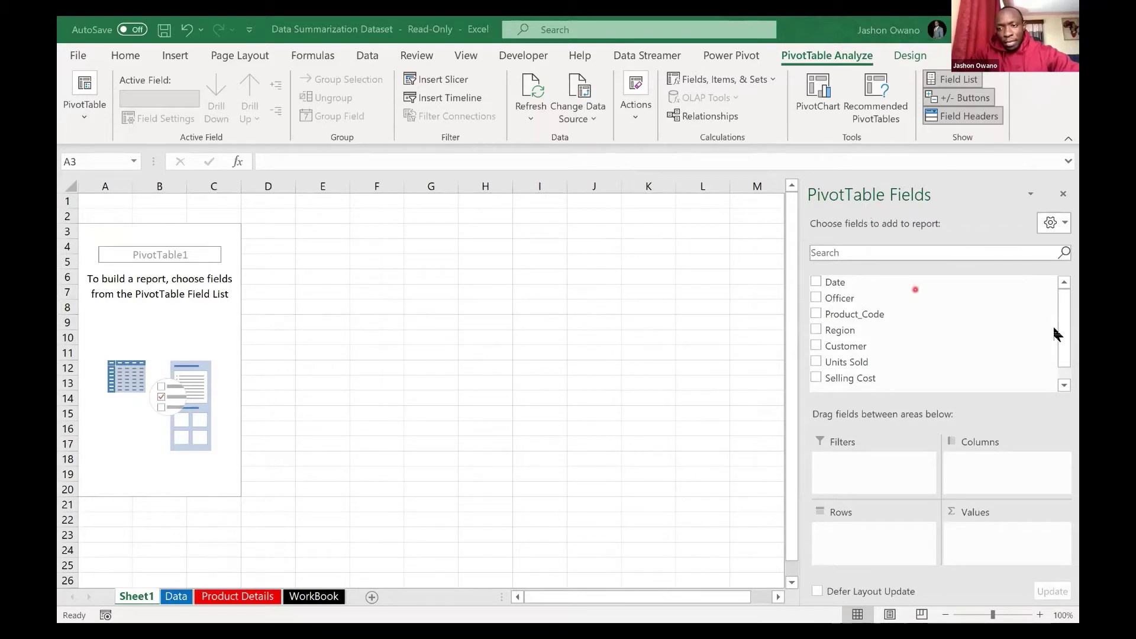
left_click(1064, 386)
left_click_drag(1058, 344, 1056, 329)
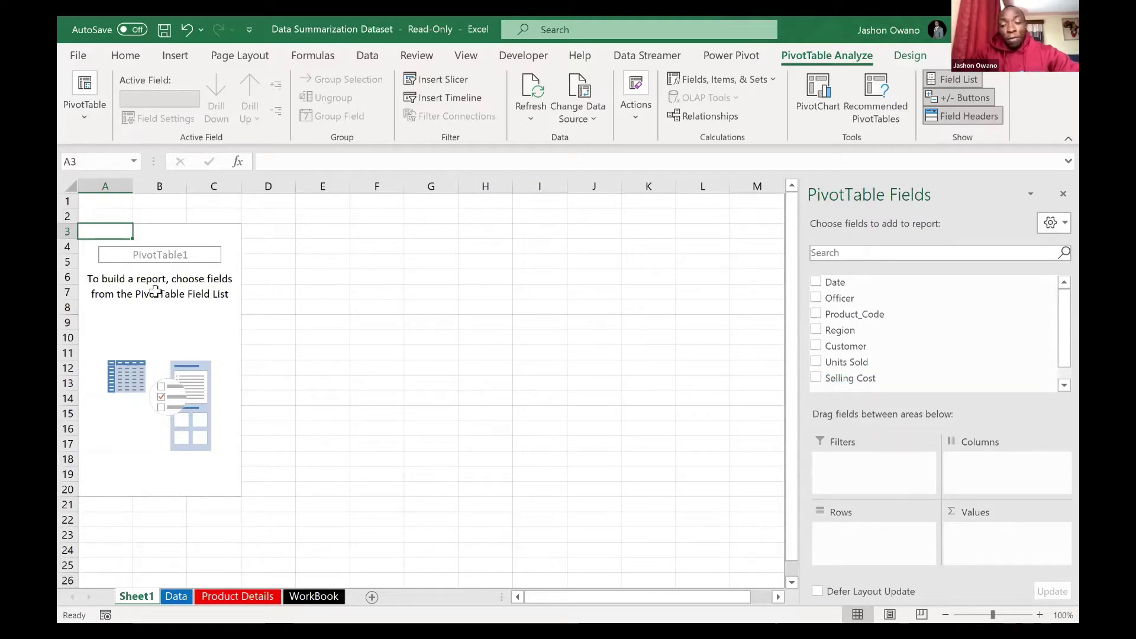
left_click(818, 331)
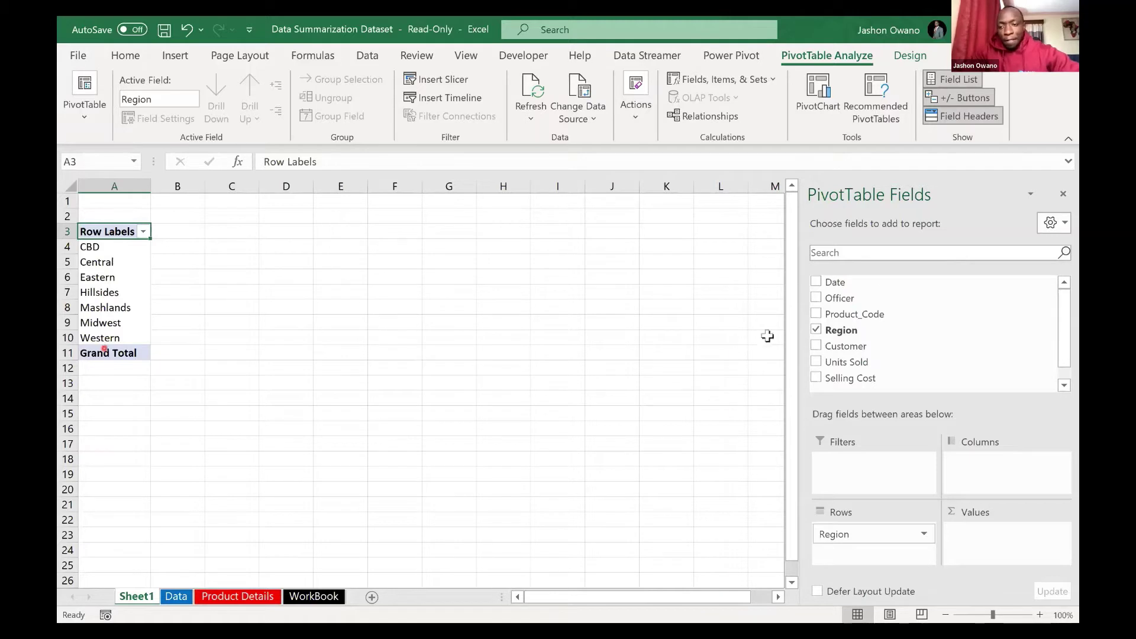
left_click(818, 364)
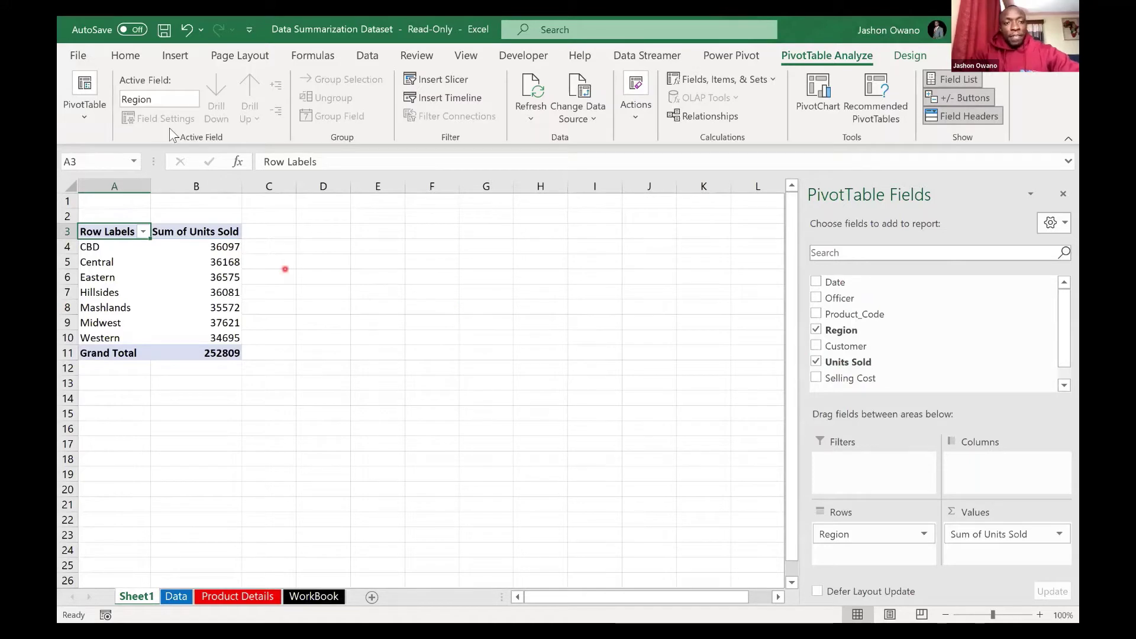
Step: Apply the comma number style to the PivotTable's Sum of Units Sold column B
left_click(213, 185)
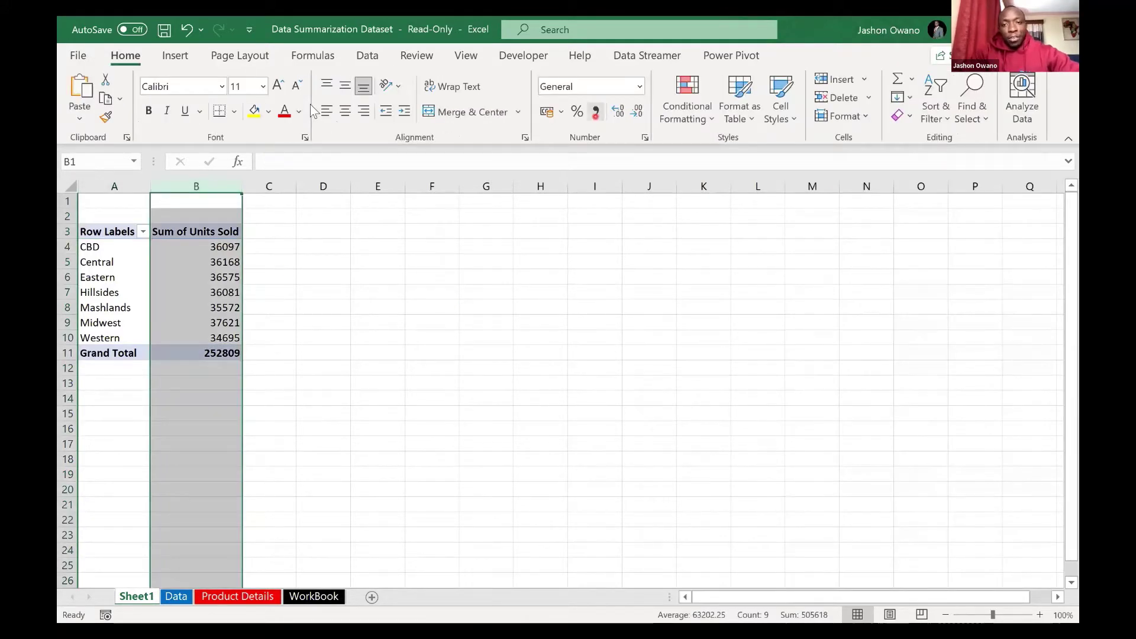
left_click(596, 111)
left_click(277, 392)
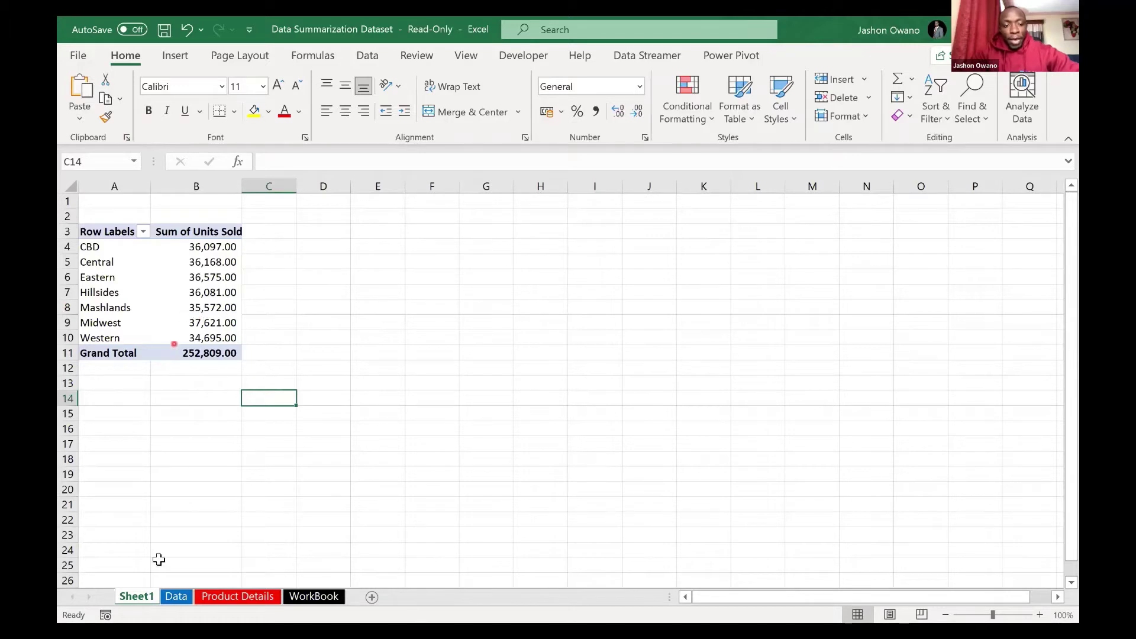
Step: Copy the region summary J4:K11 from the Data sheet and paste it as values at D3 on Sheet1, beside the PivotTable
left_click(178, 596)
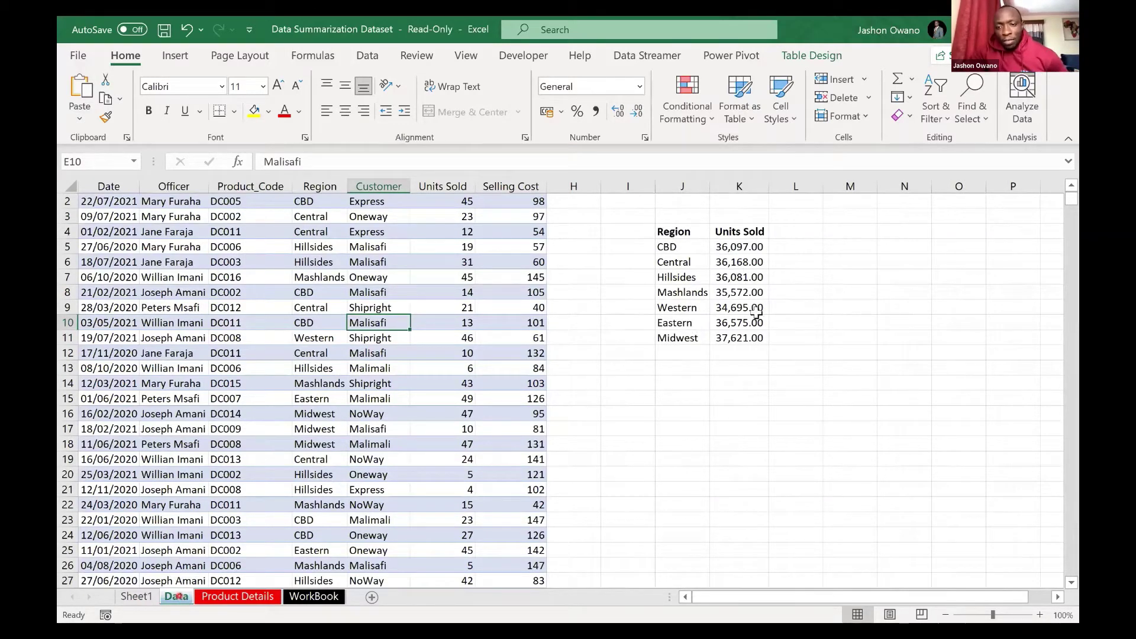
left_click_drag(677, 232, 765, 337)
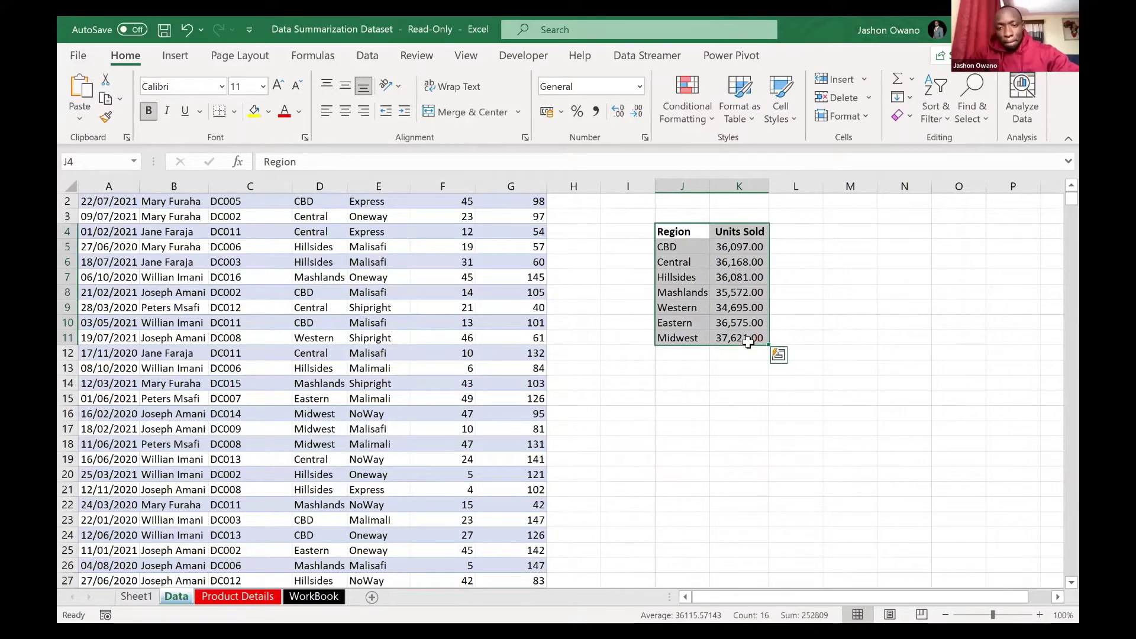
key("ctrl+c")
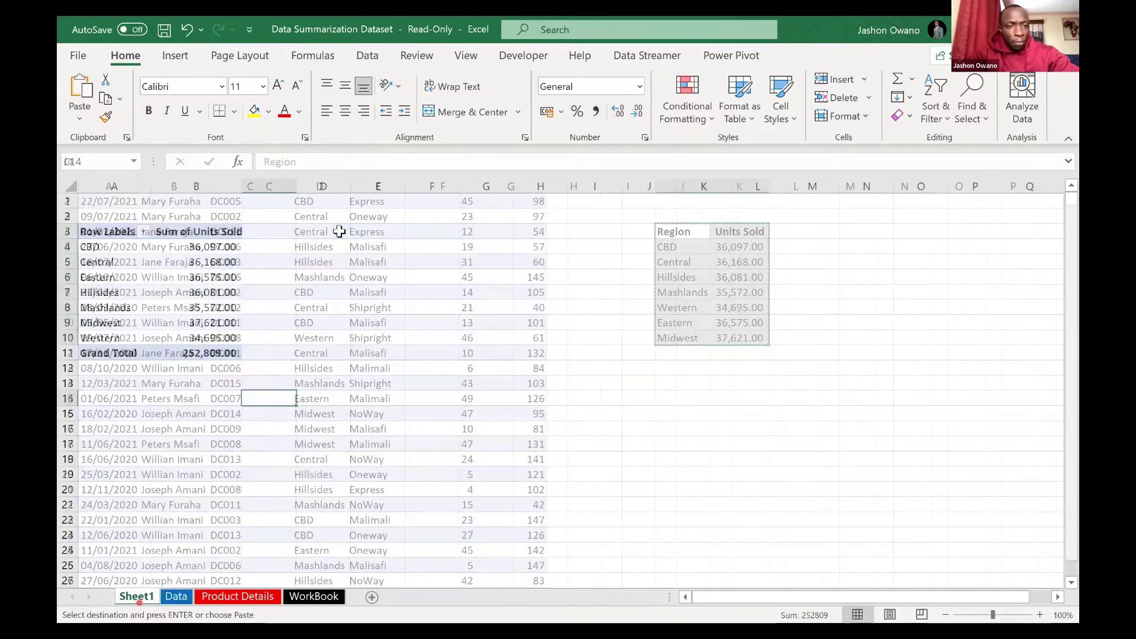
left_click(339, 231)
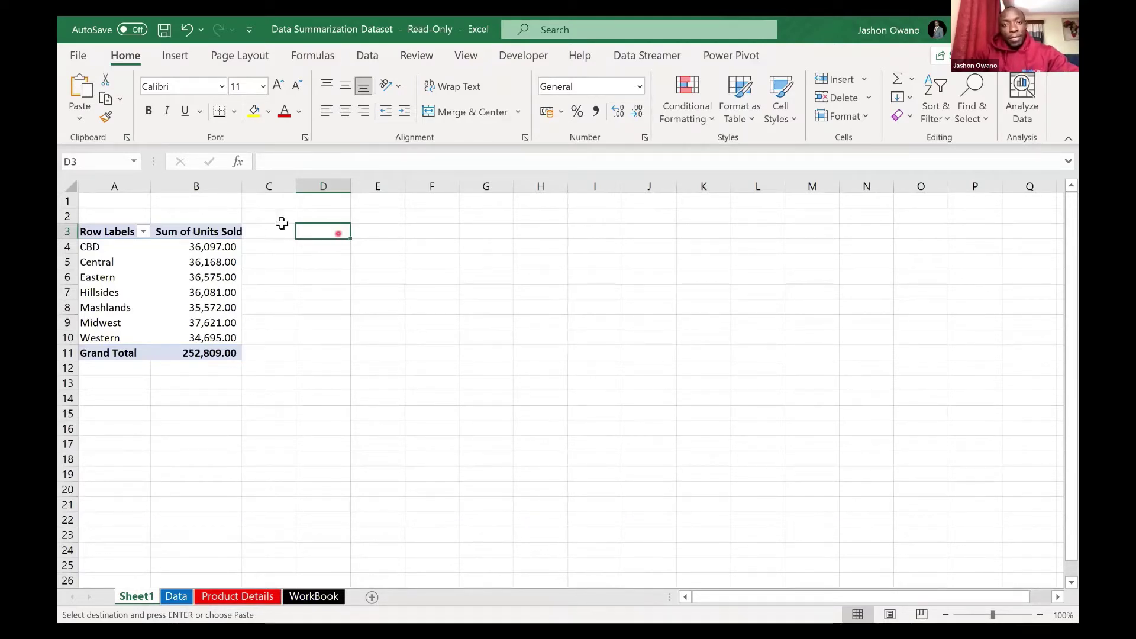
right_click(312, 231)
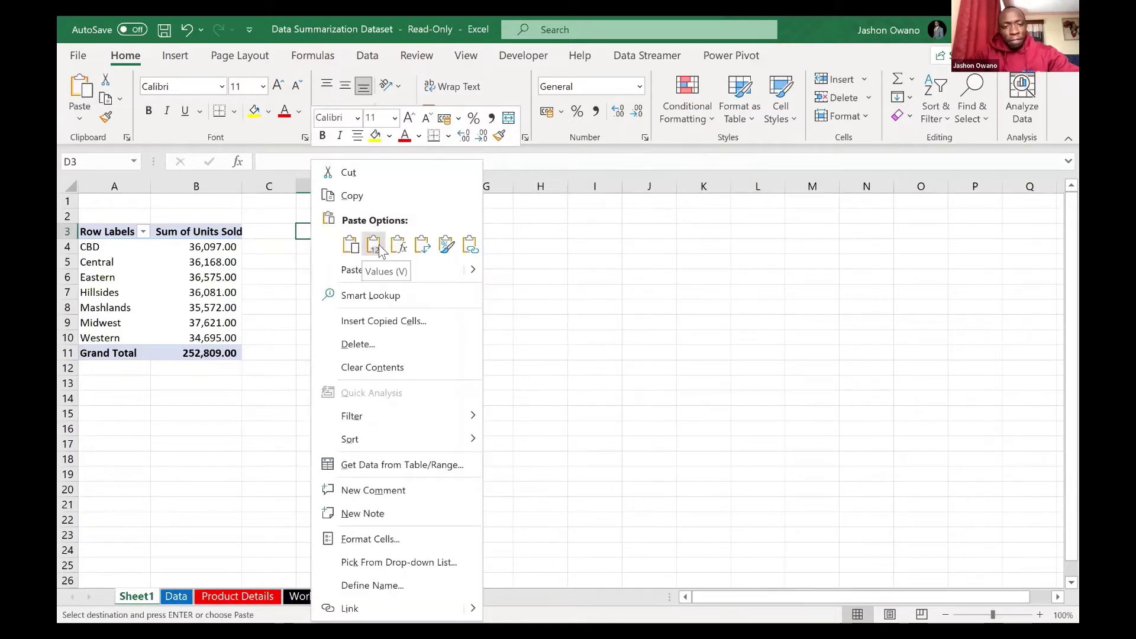
left_click(380, 249)
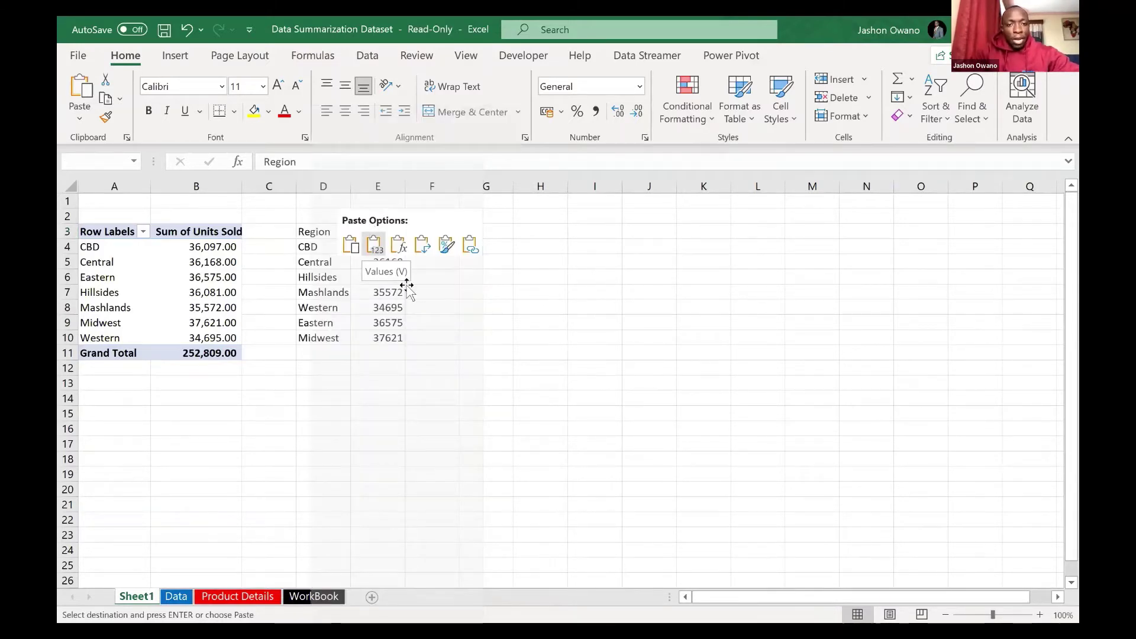
Step: Make the Region and Units Sold headers in D3:E3 bold
left_click_drag(343, 234, 385, 234)
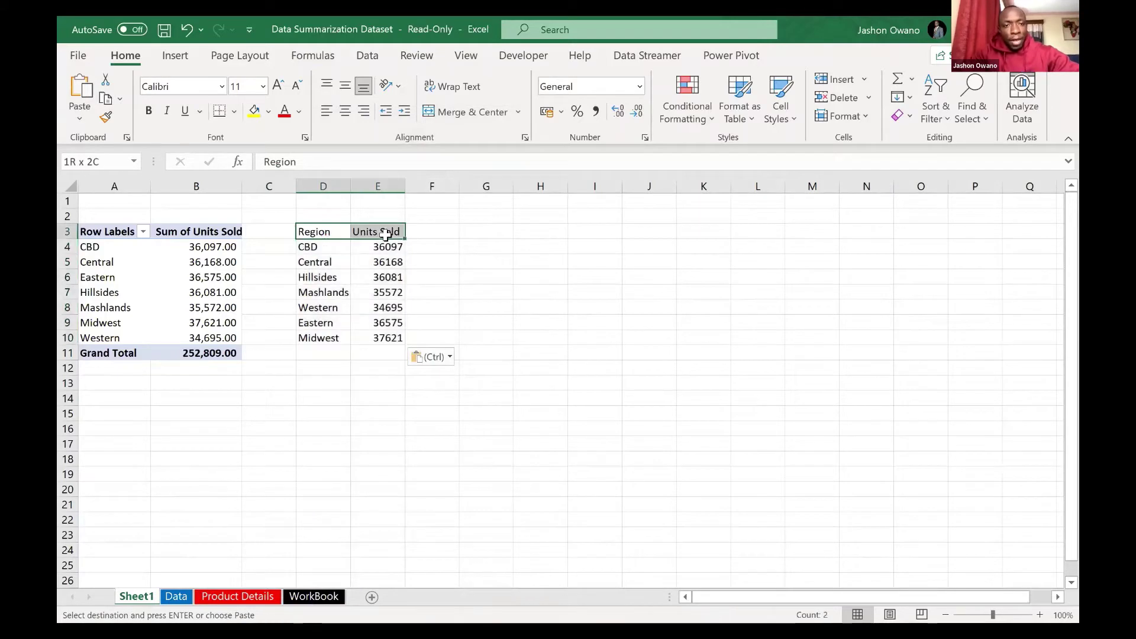
left_click(144, 114)
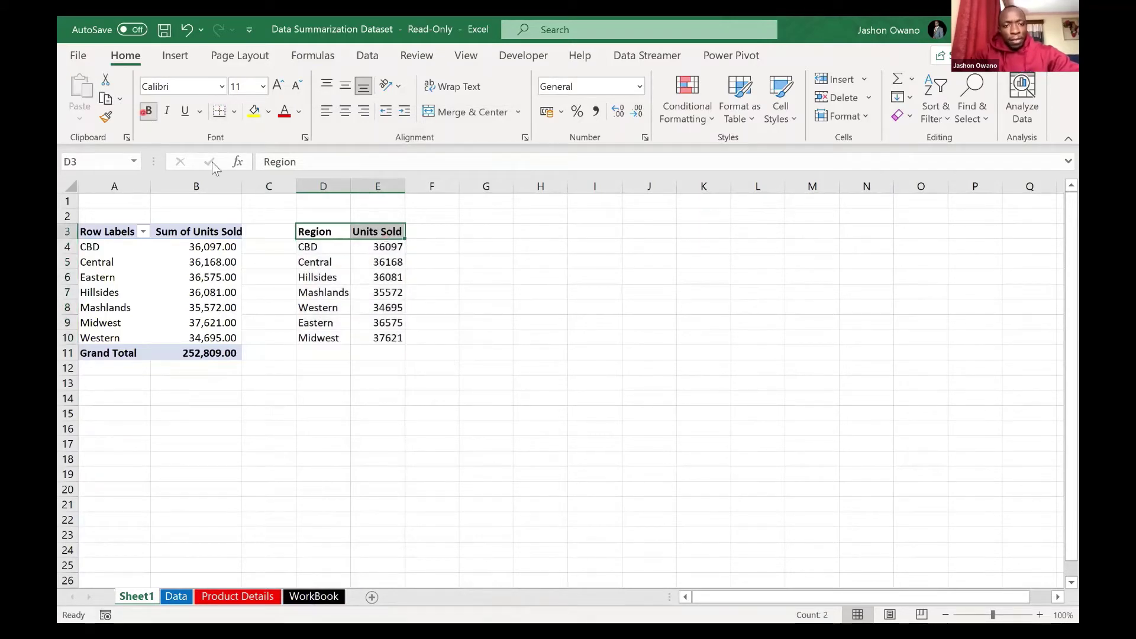
left_click(377, 306)
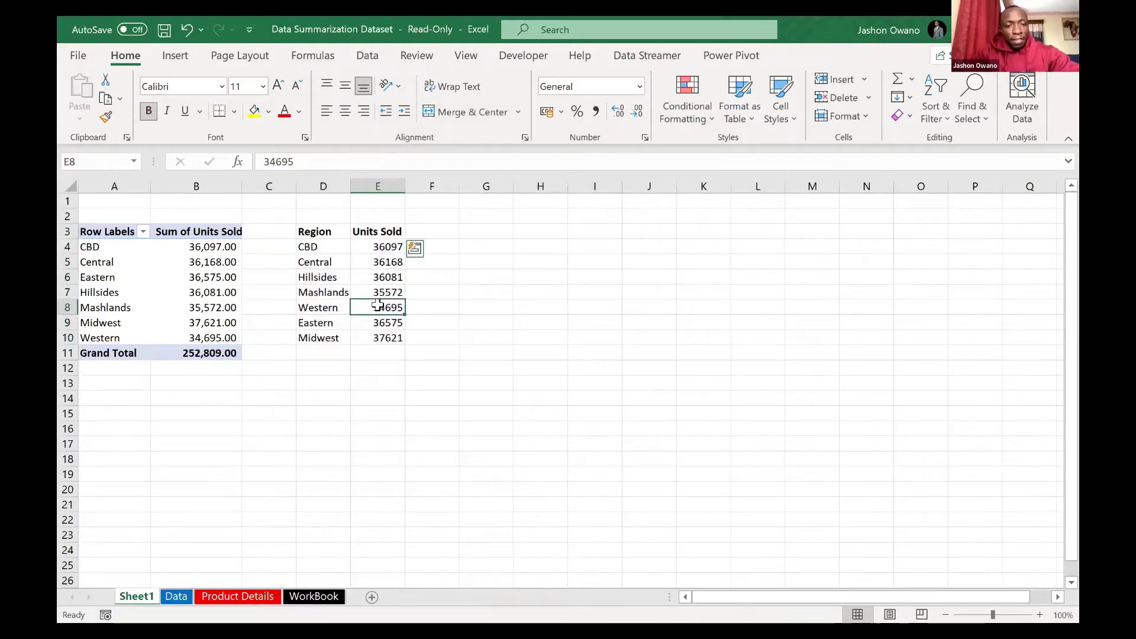
left_click(324, 323)
left_click(468, 367)
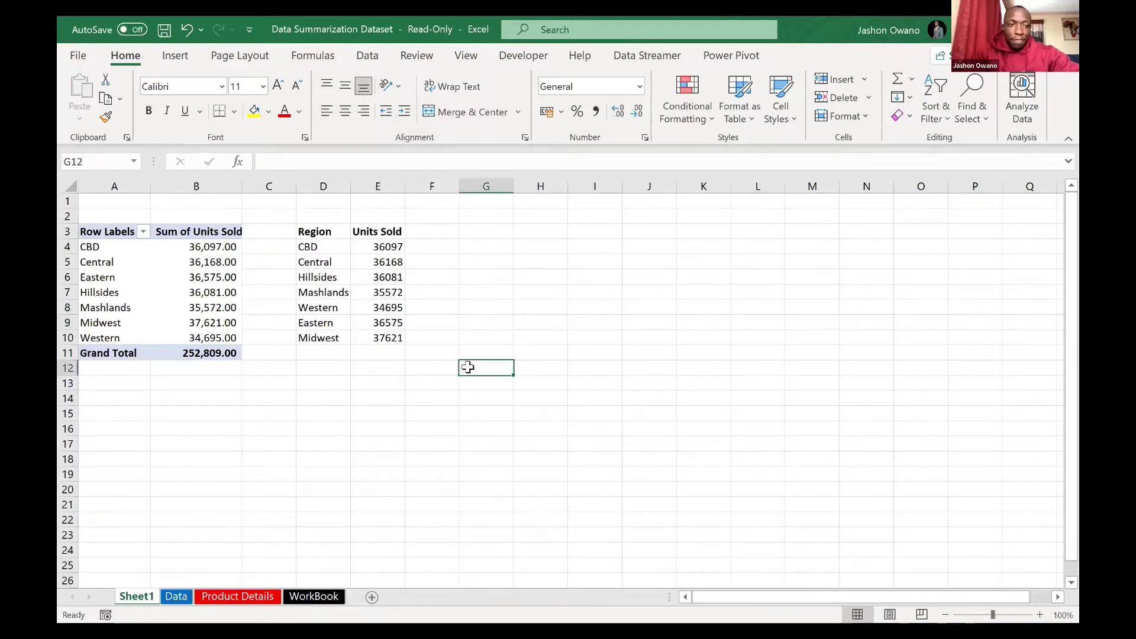
Step: Sort the pasted region summary in D4:E10 from A to Z by Region, expanding the selection to include Units Sold
left_click(144, 255)
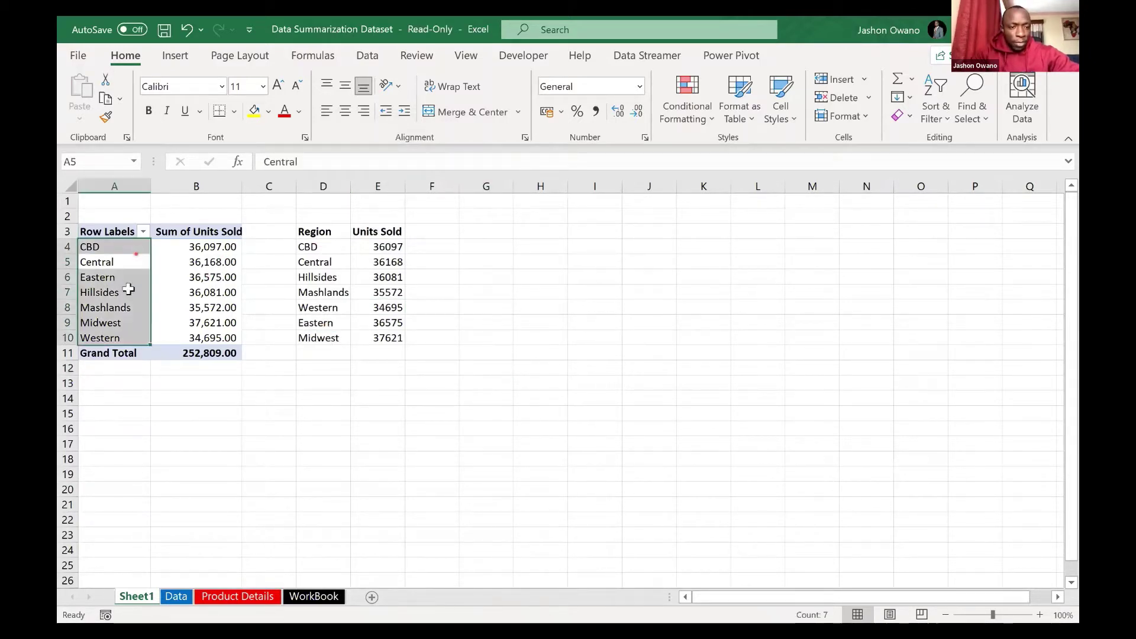
left_click(122, 341, "shift")
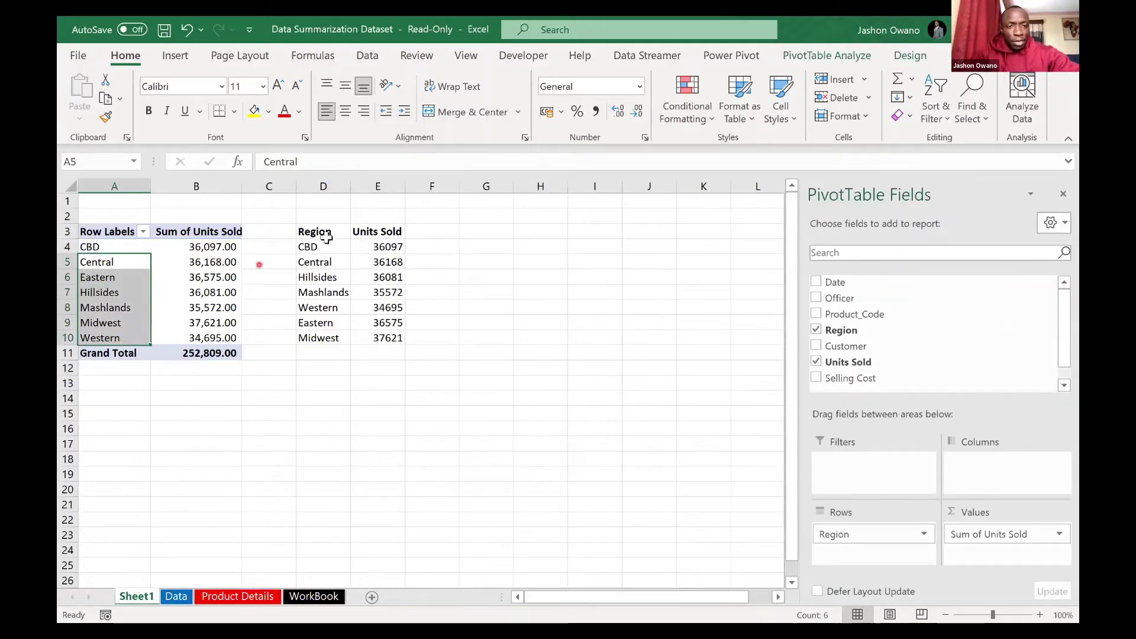
left_click_drag(314, 247, 331, 341)
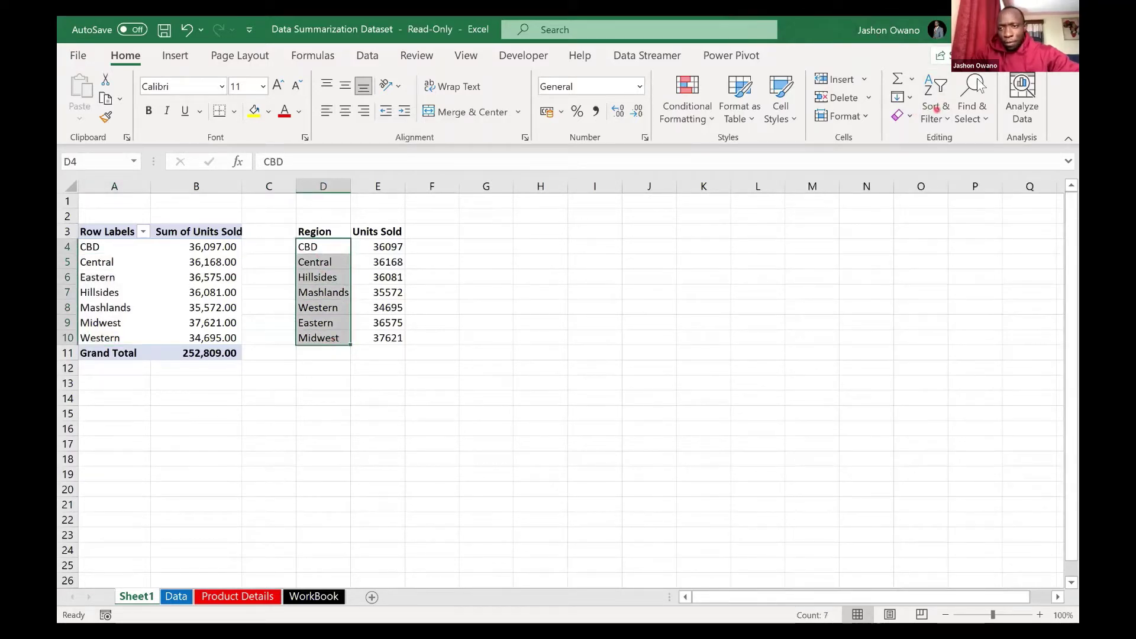
left_click(942, 119)
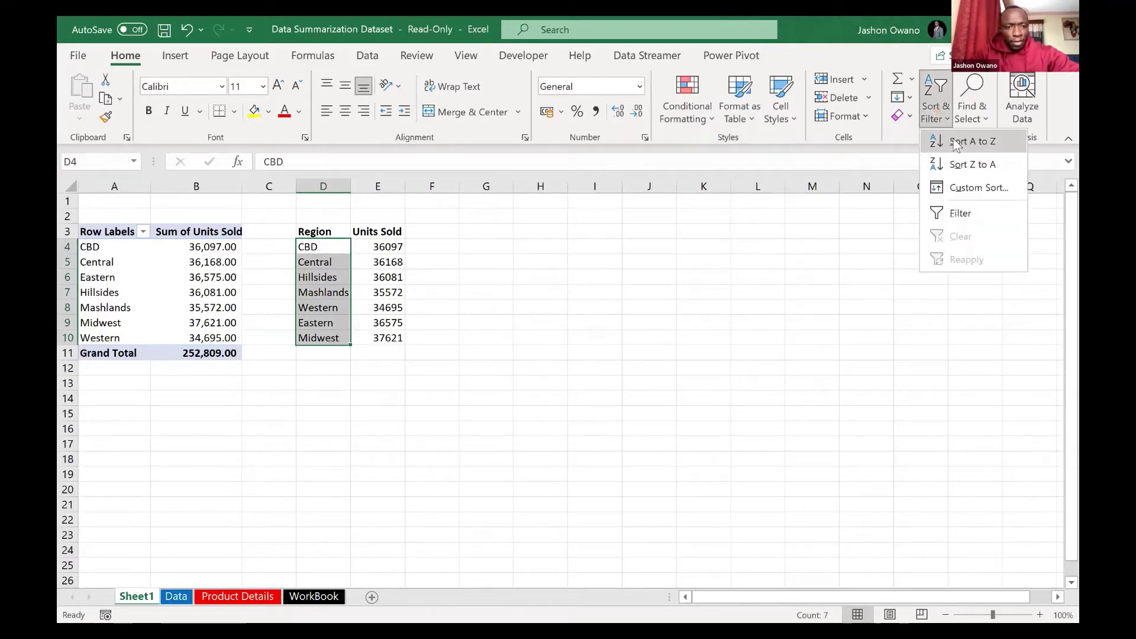
left_click(957, 143)
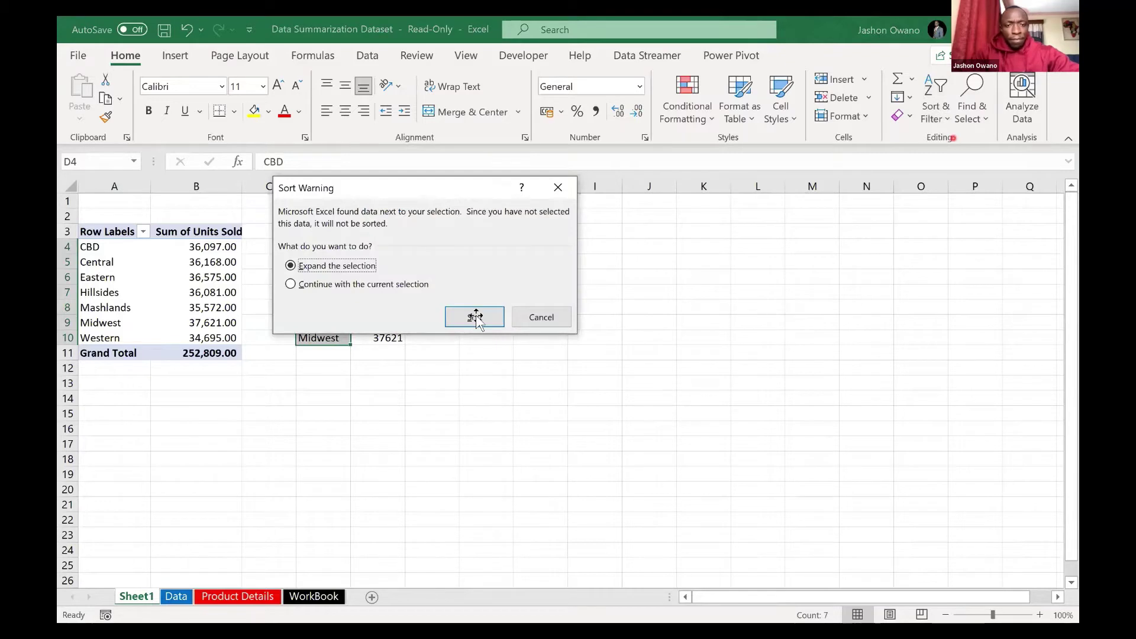
left_click(475, 317)
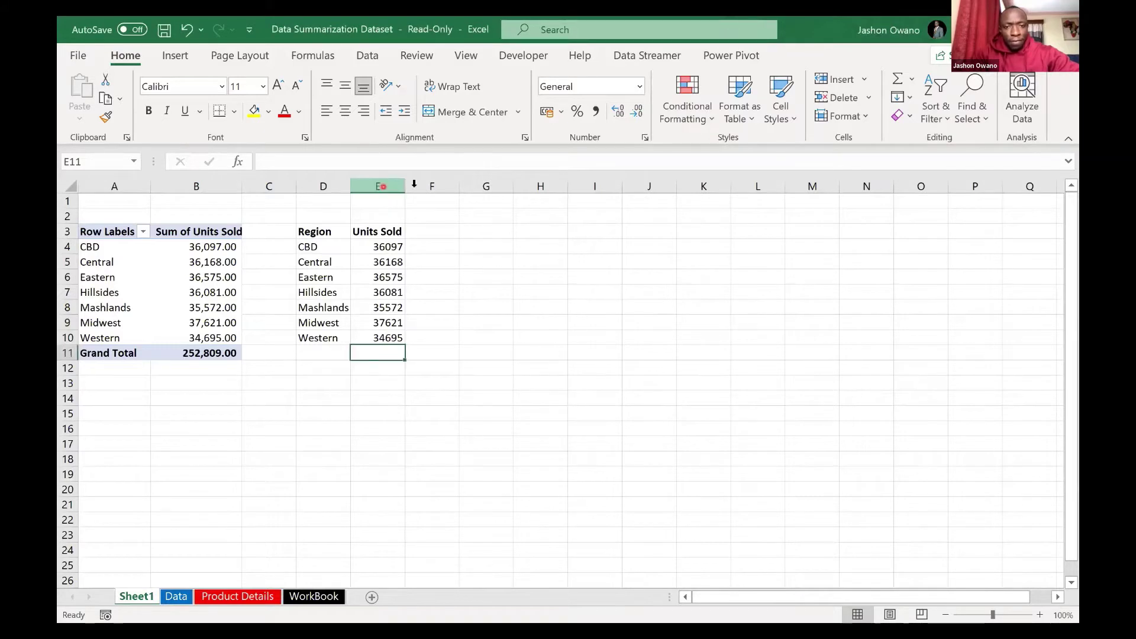
Step: Apply the comma number style to the Units Sold values in column E
left_click(384, 186)
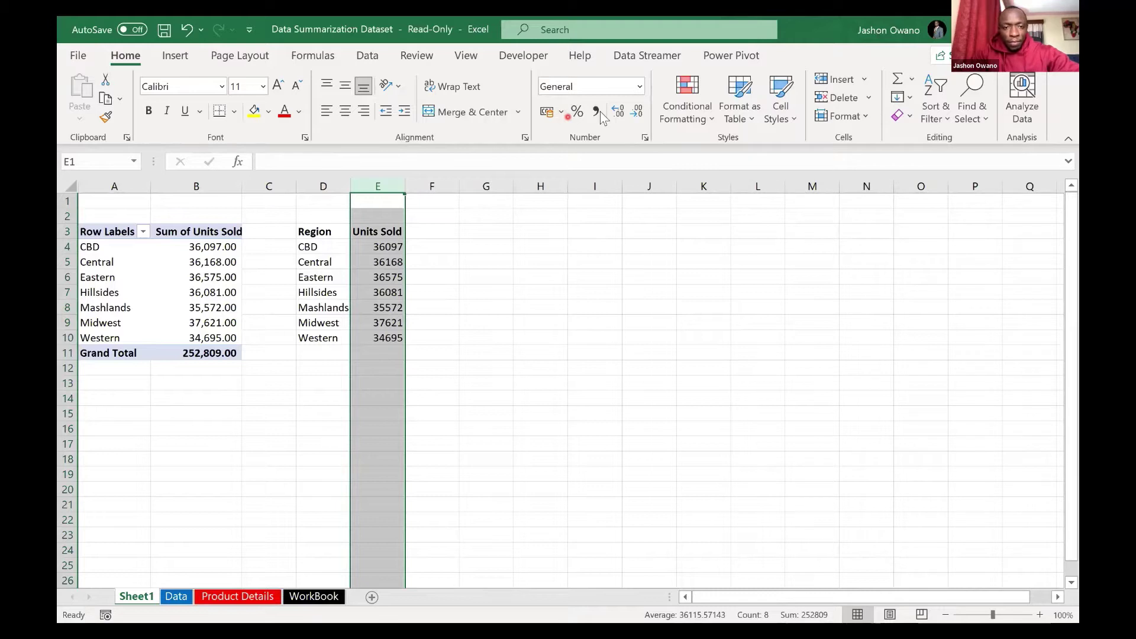
left_click(467, 431)
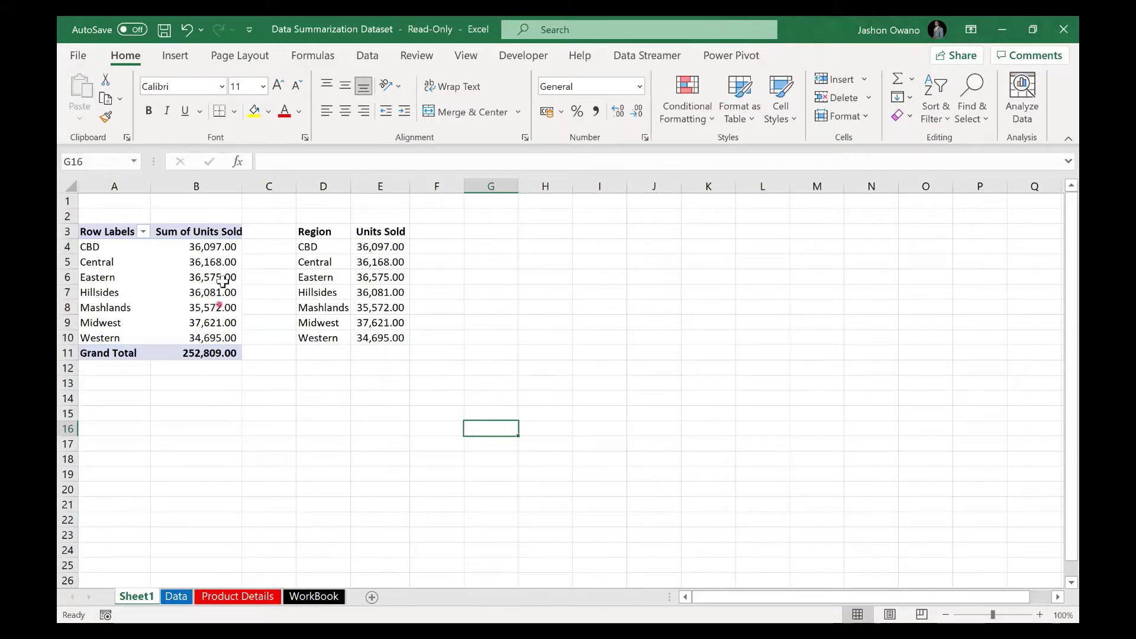
left_click(176, 283)
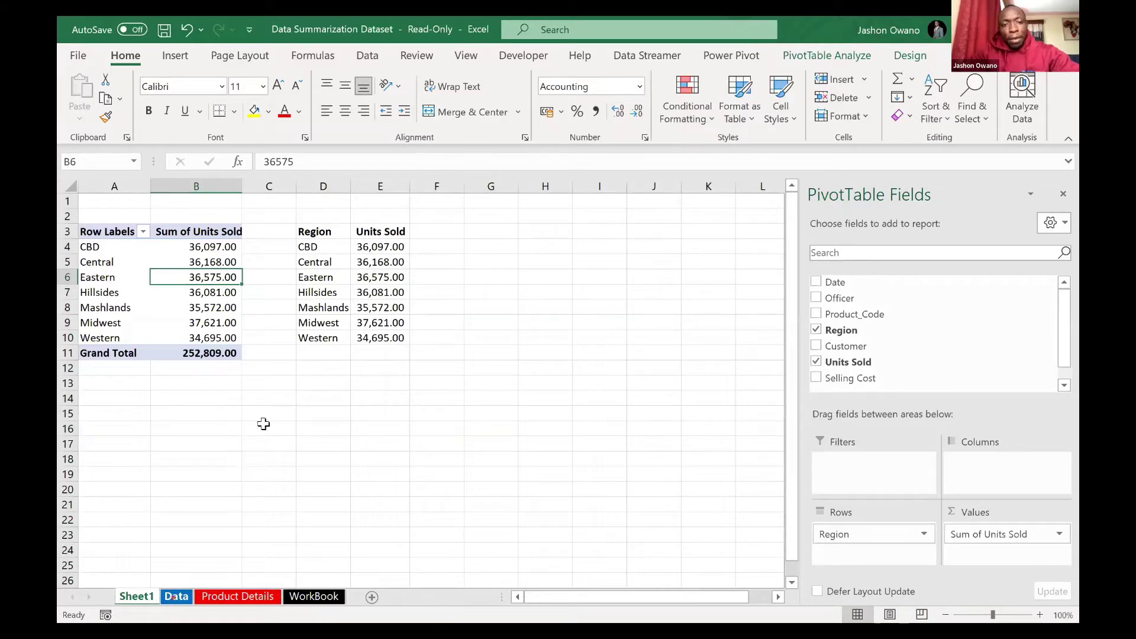
key("ctrl+Page_Down")
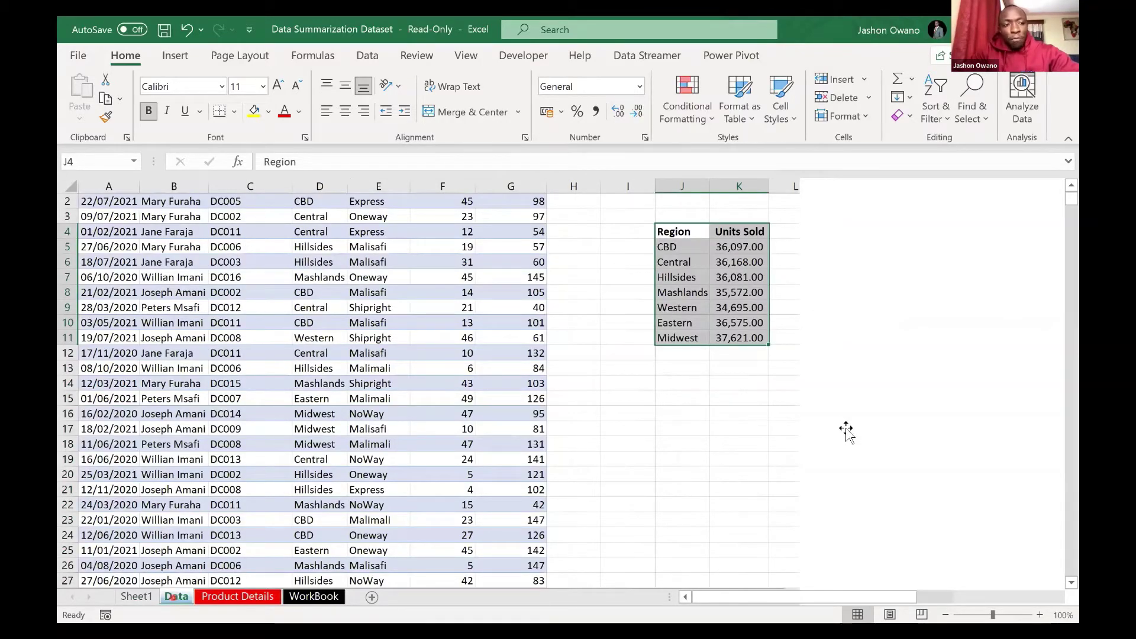
left_click(263, 425)
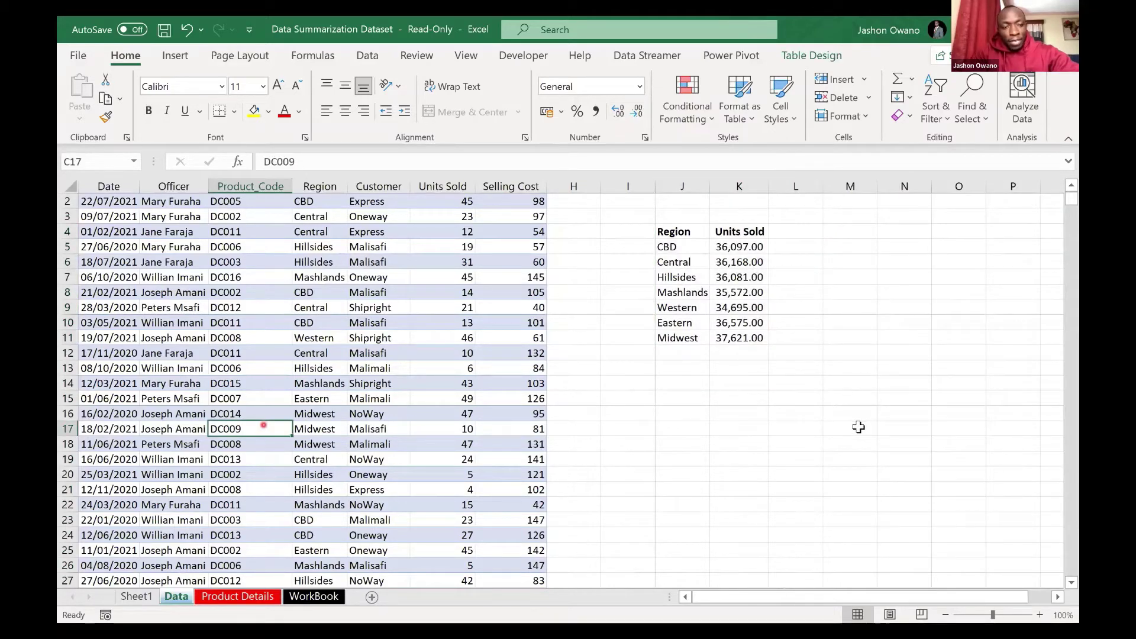
left_click(858, 426)
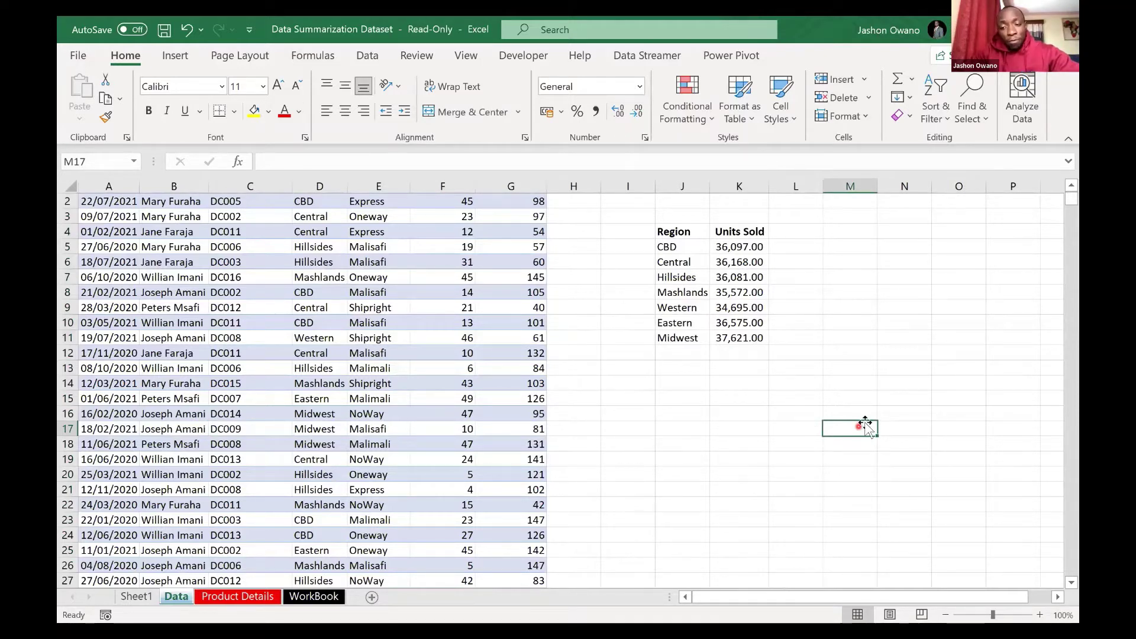
left_click(299, 412)
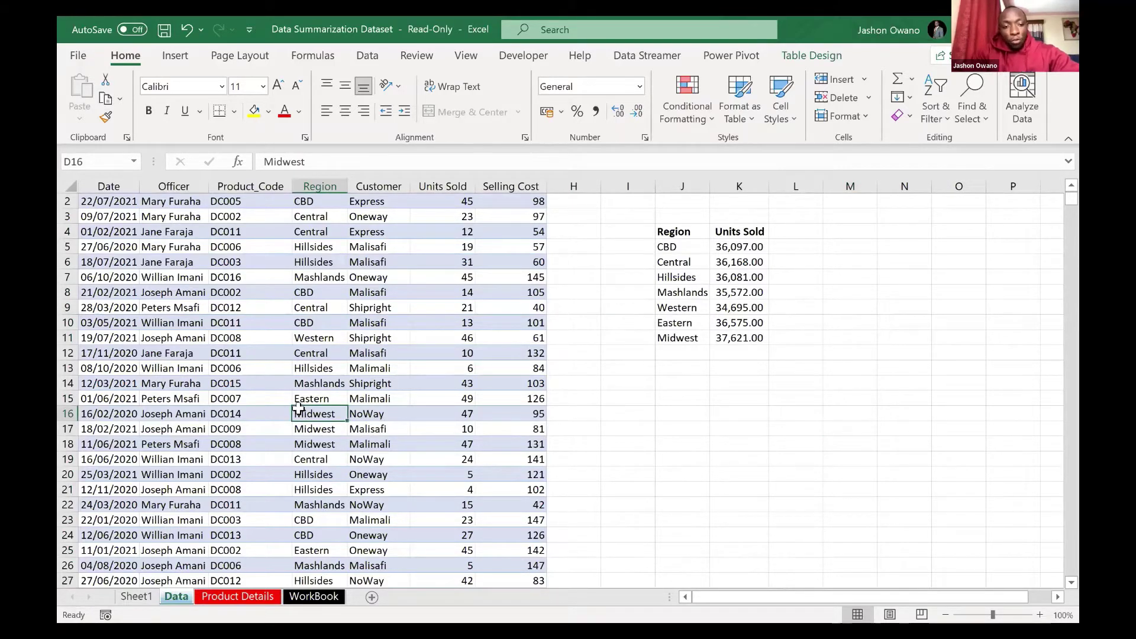
left_click(280, 374)
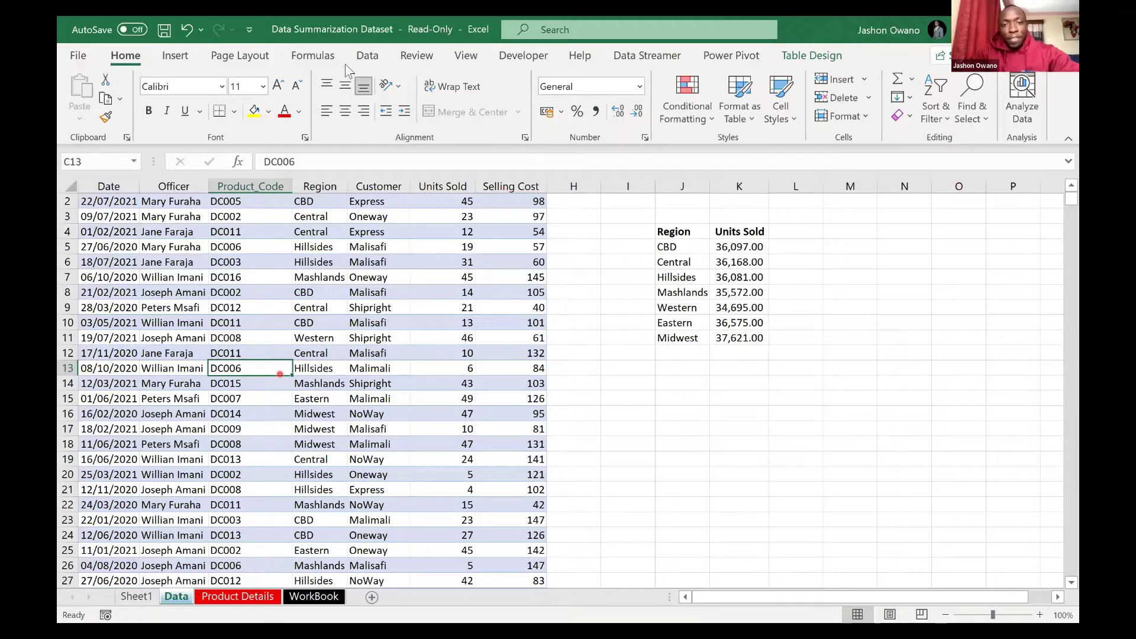
key("alt+n")
key("v")
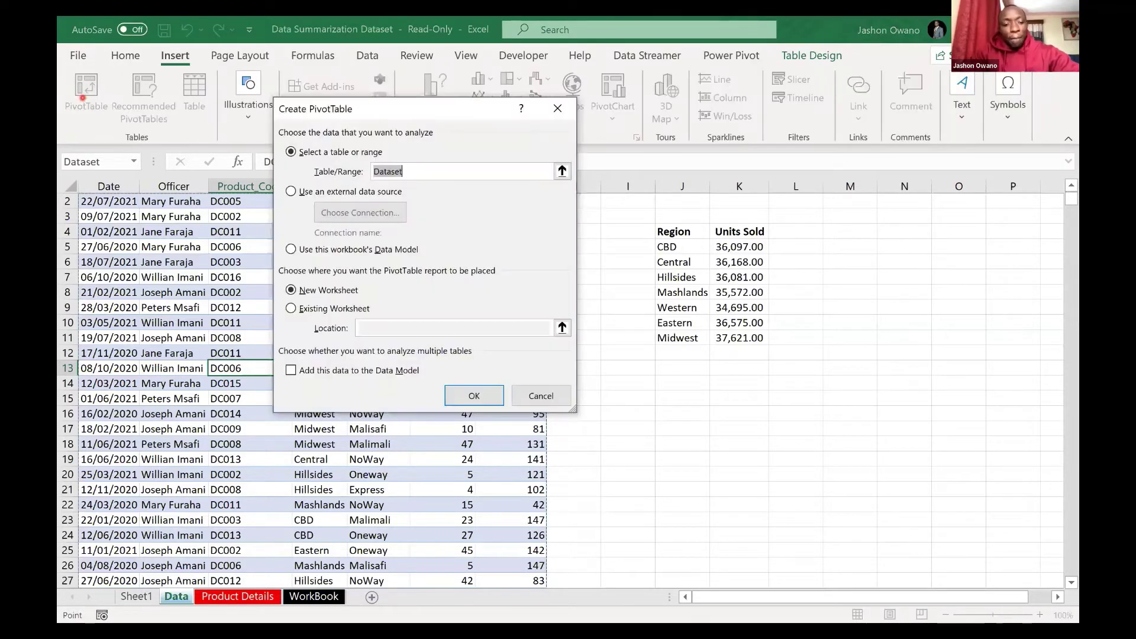
key("Escape")
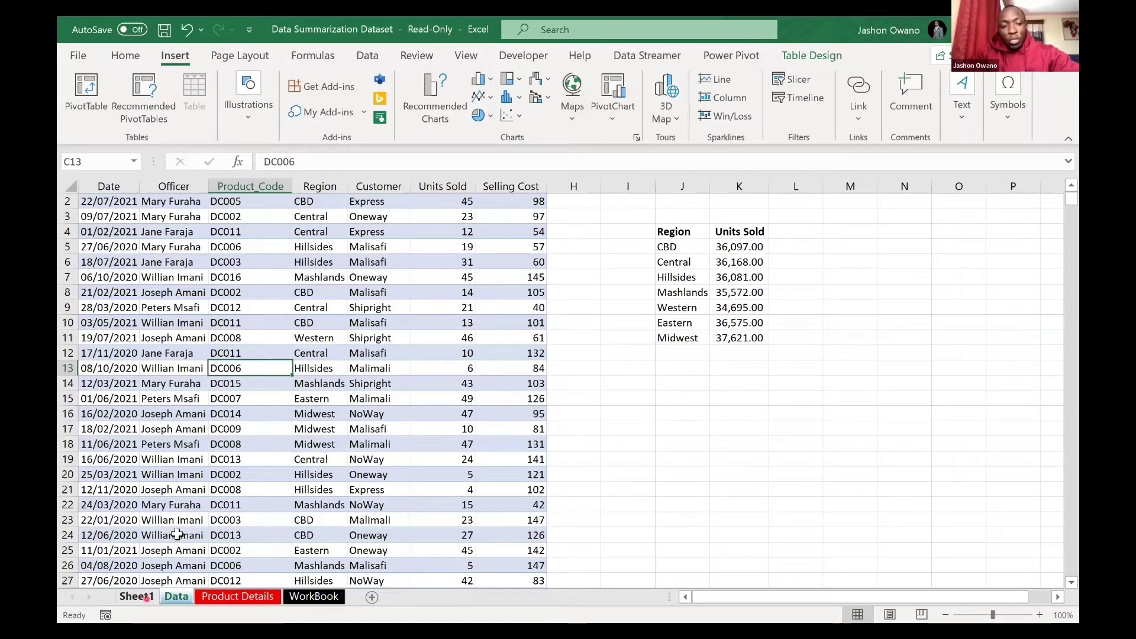
Step: Rename Sheet1, which holds the PivotTable, as Units Analysis
key("ctrl+Page_Up")
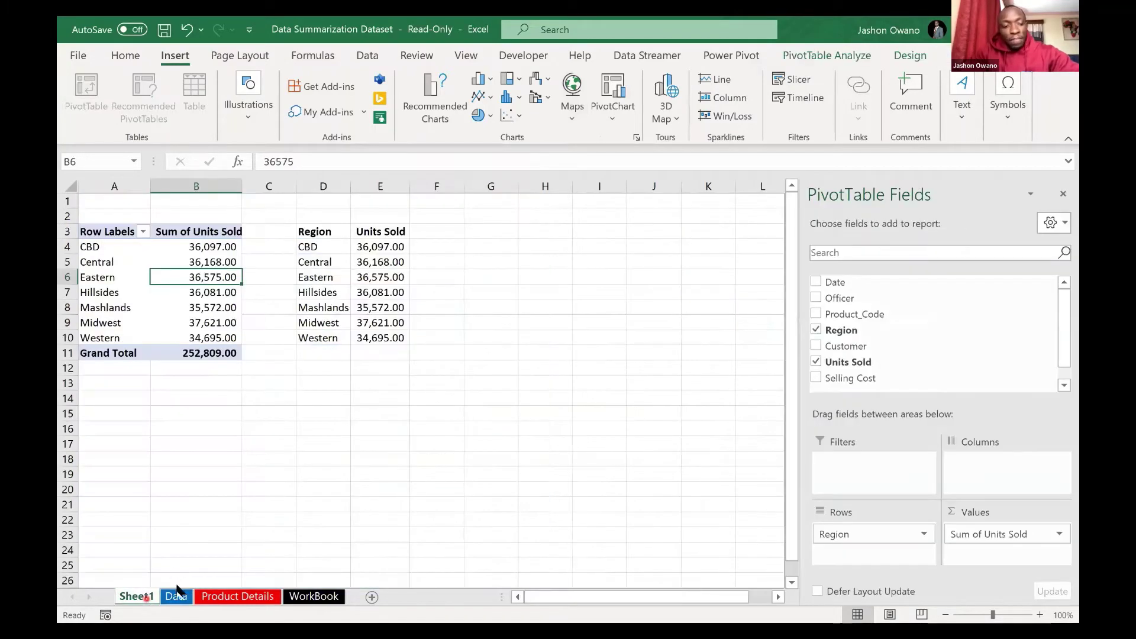
double_click(136, 597)
type("U")
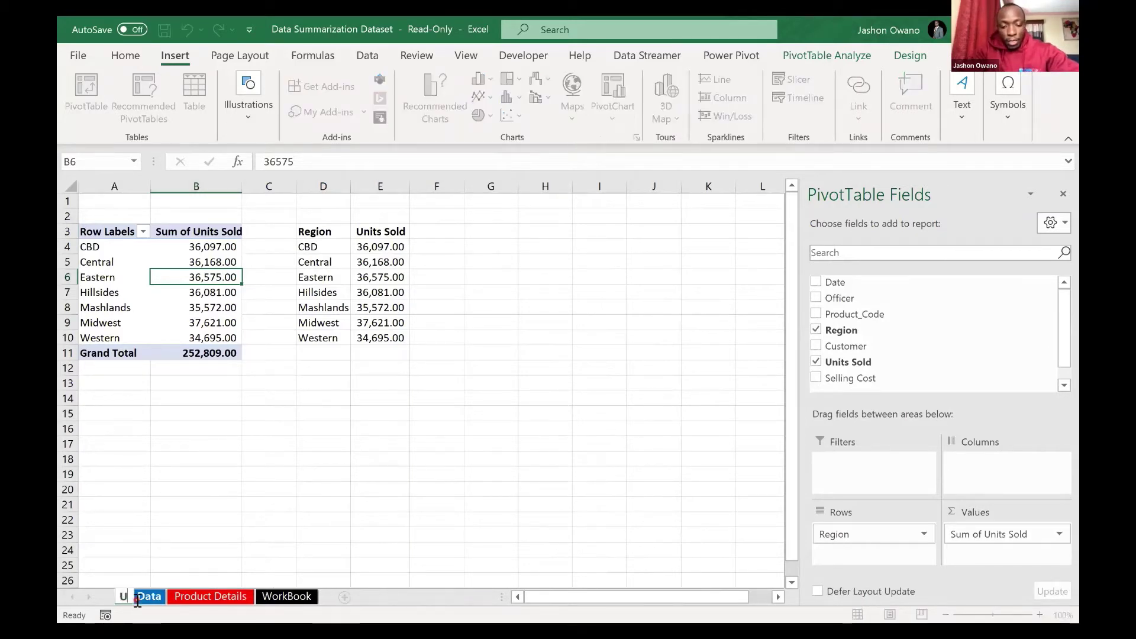
type("ntys Anal")
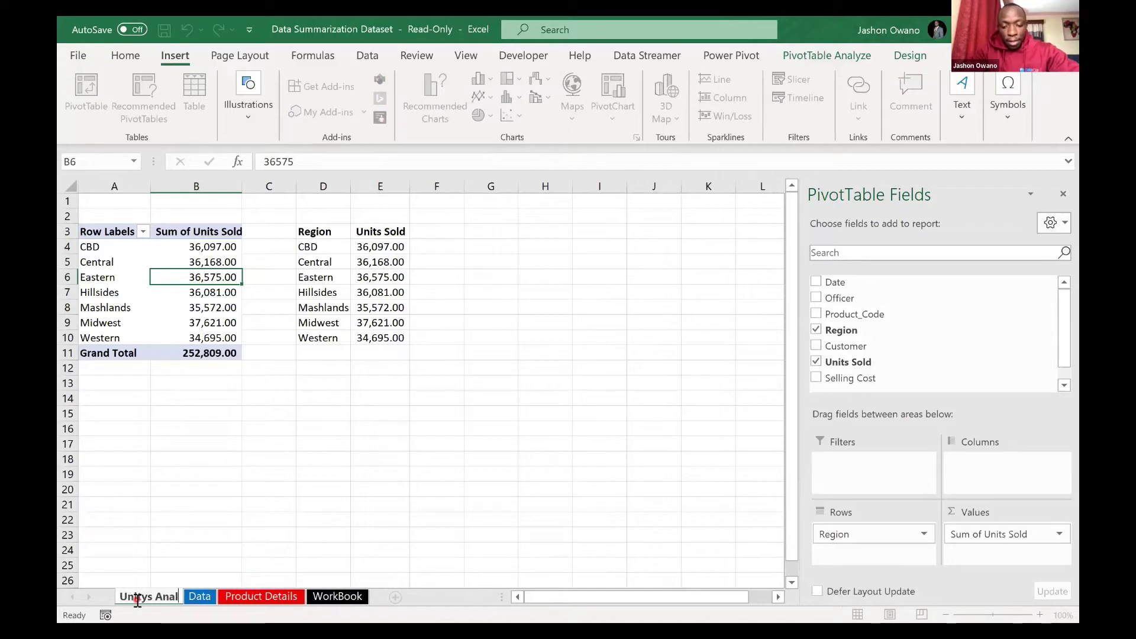
type("ysis")
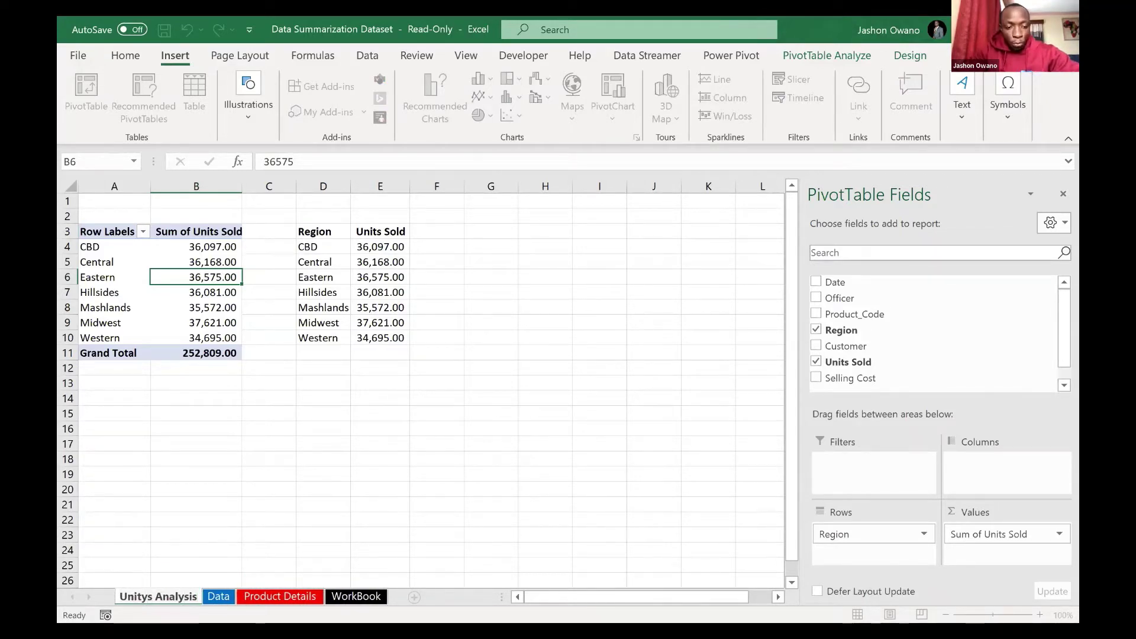
left_click(148, 596)
key("BackSpace")
left_click(306, 530)
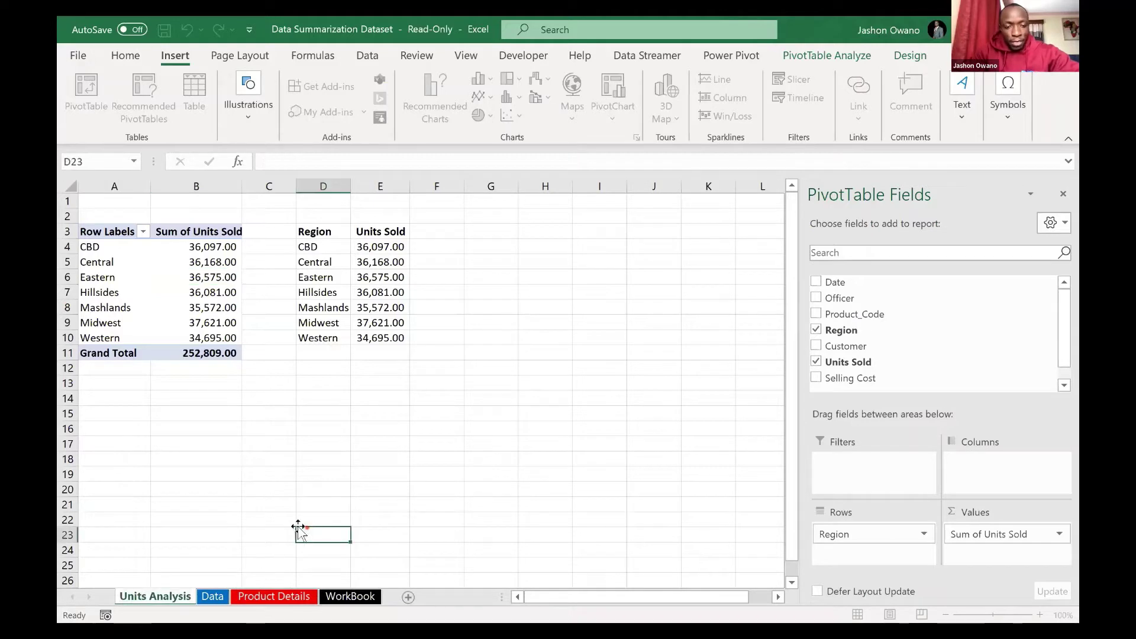
left_click(201, 473)
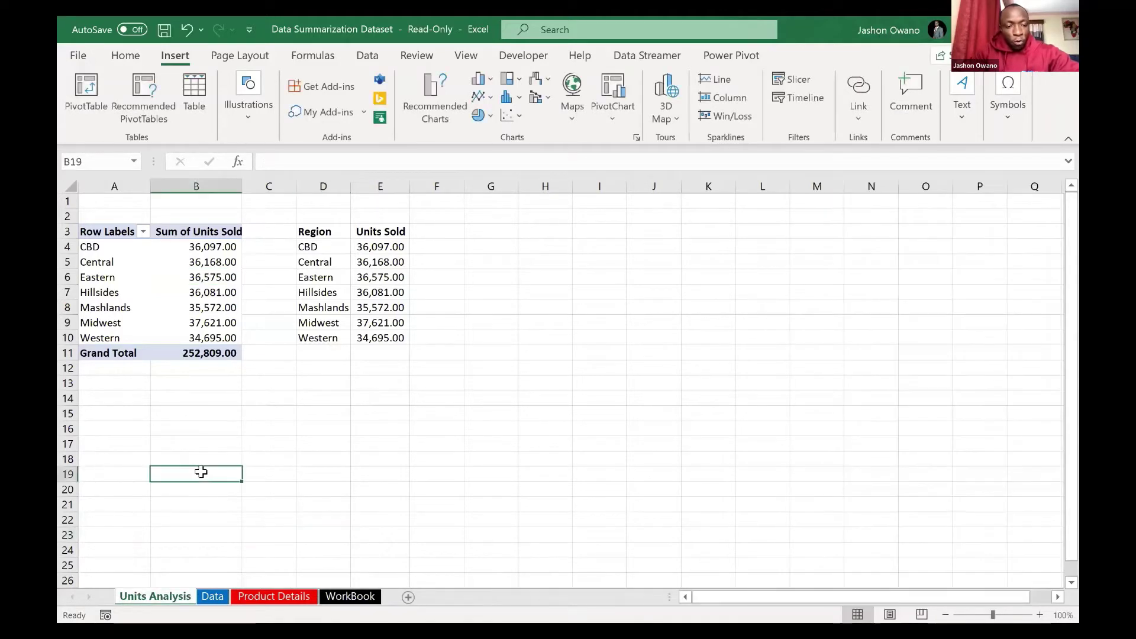
right_click(155, 597)
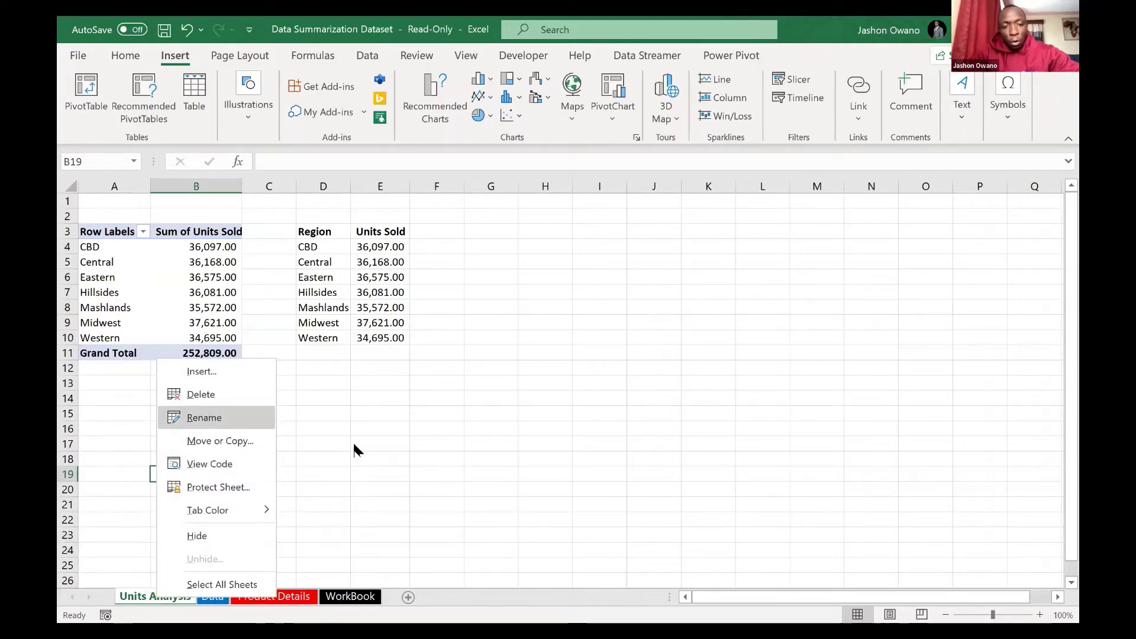
left_click(164, 600)
double_click(164, 598)
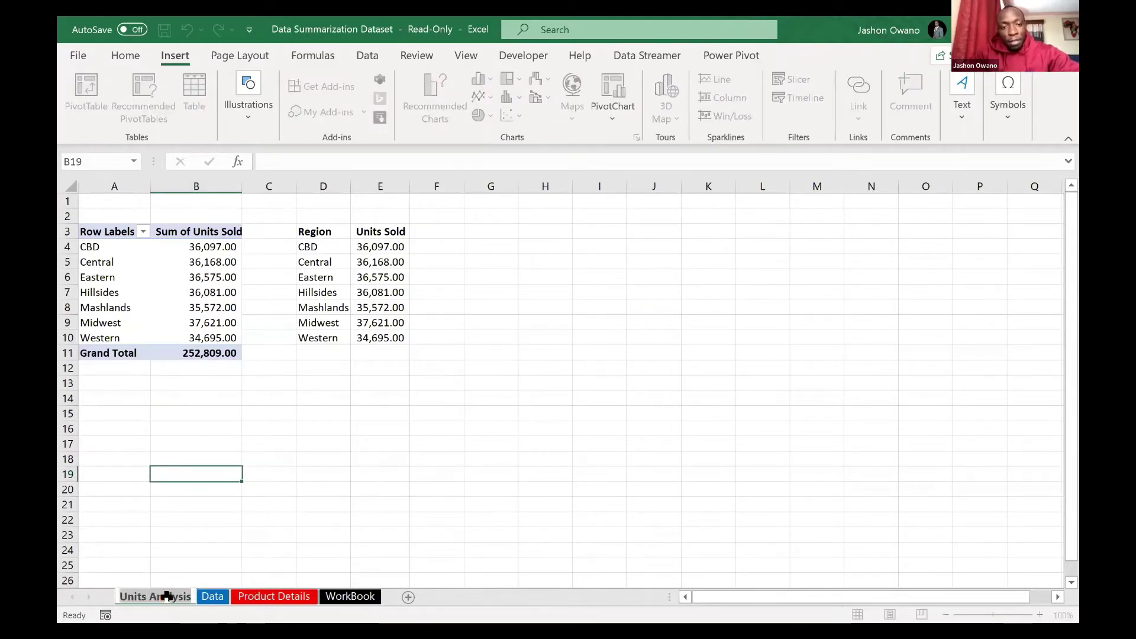
left_click(270, 549)
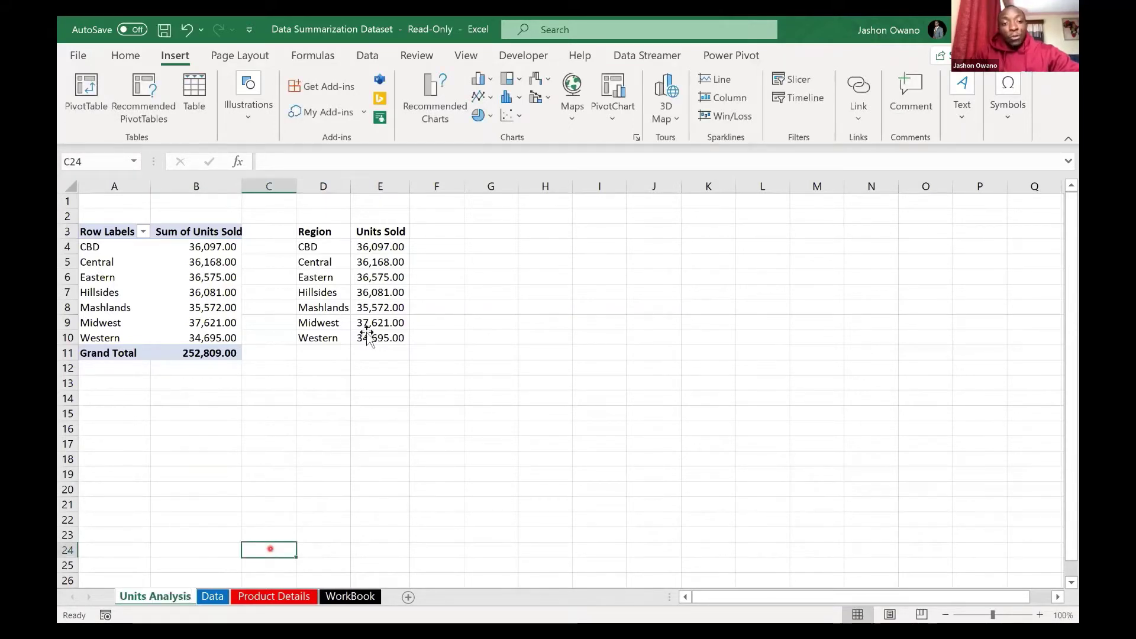
left_click(217, 272)
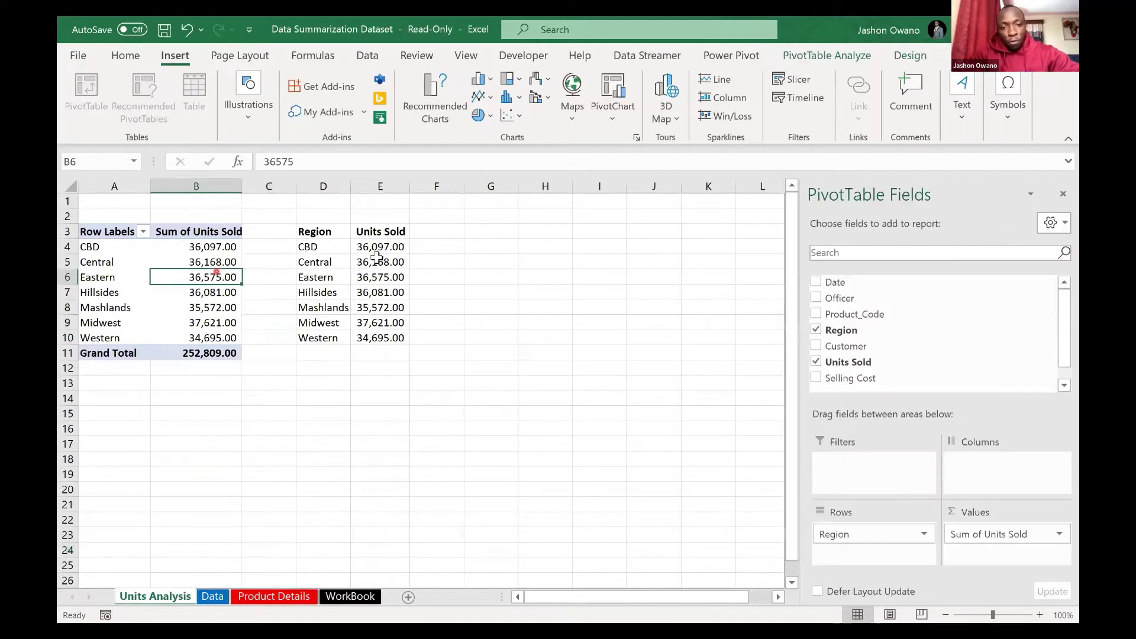
left_click(376, 258)
left_click(235, 273)
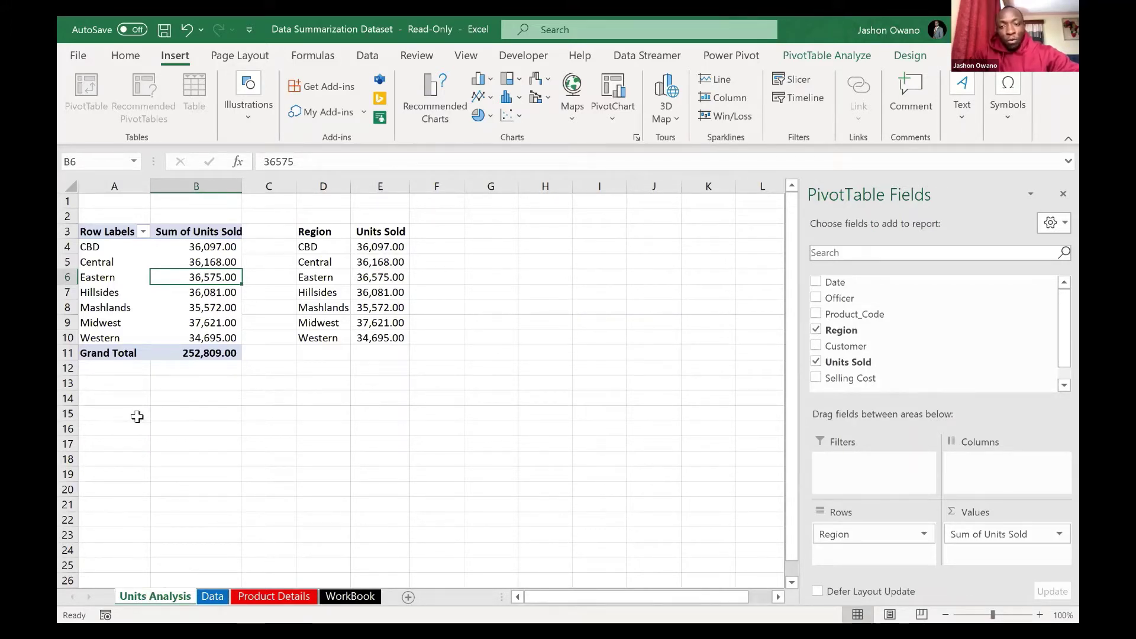
left_click(161, 342)
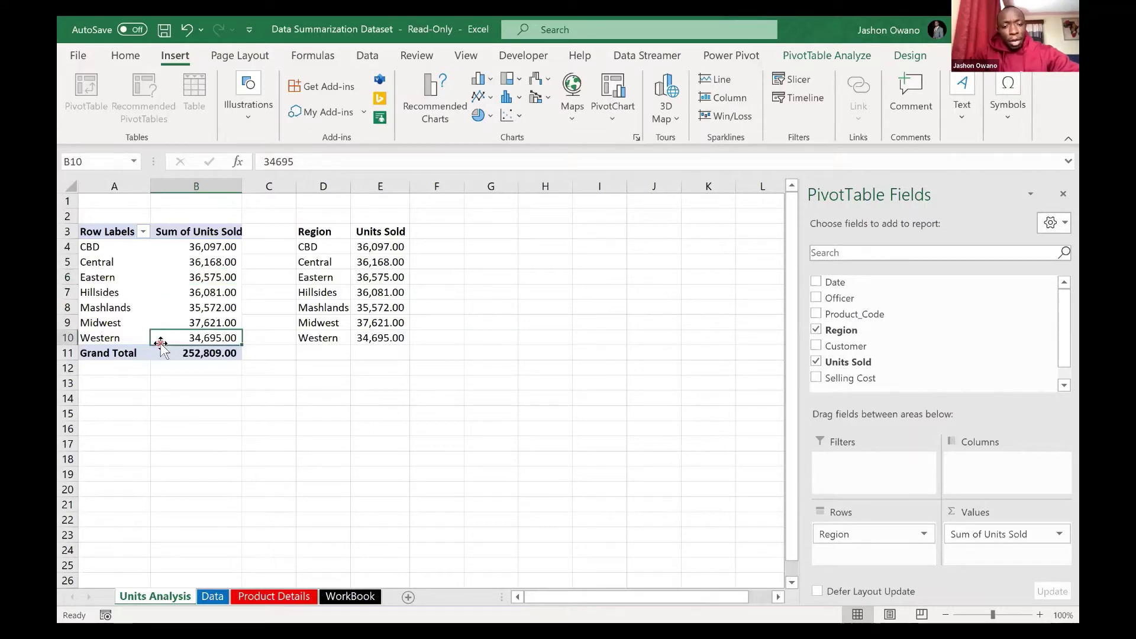
Step: Create a PivotTable from the Dataset table on the Data sheet, placed in cell A15 of the existing Units Analysis sheet
left_click(213, 597)
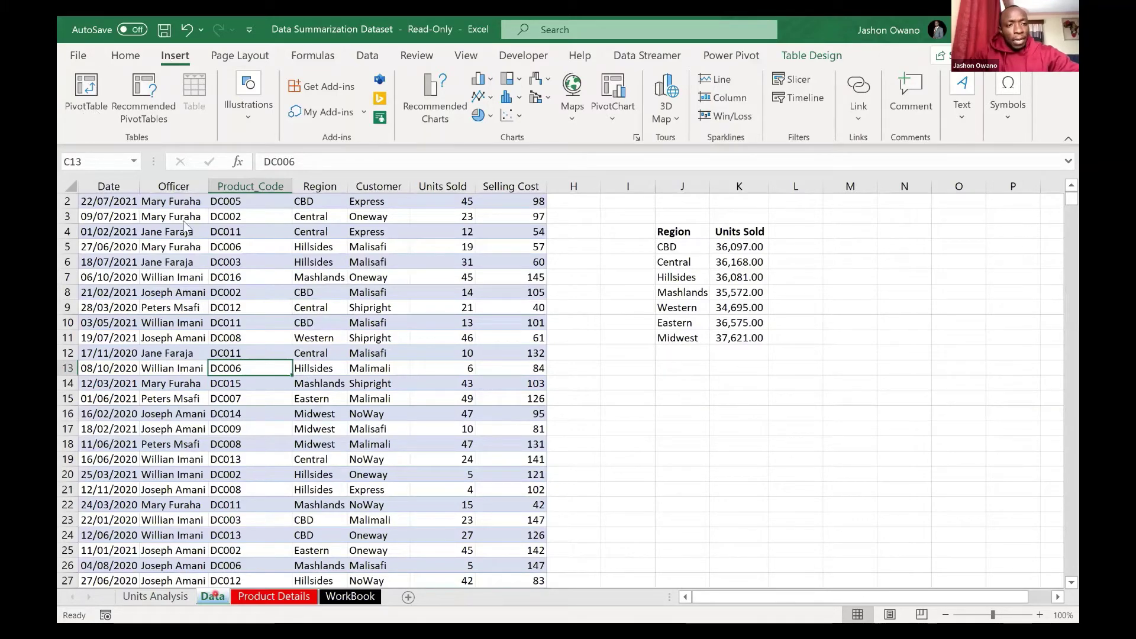
key("Down")
key("Down")
key("Down")
key("Down")
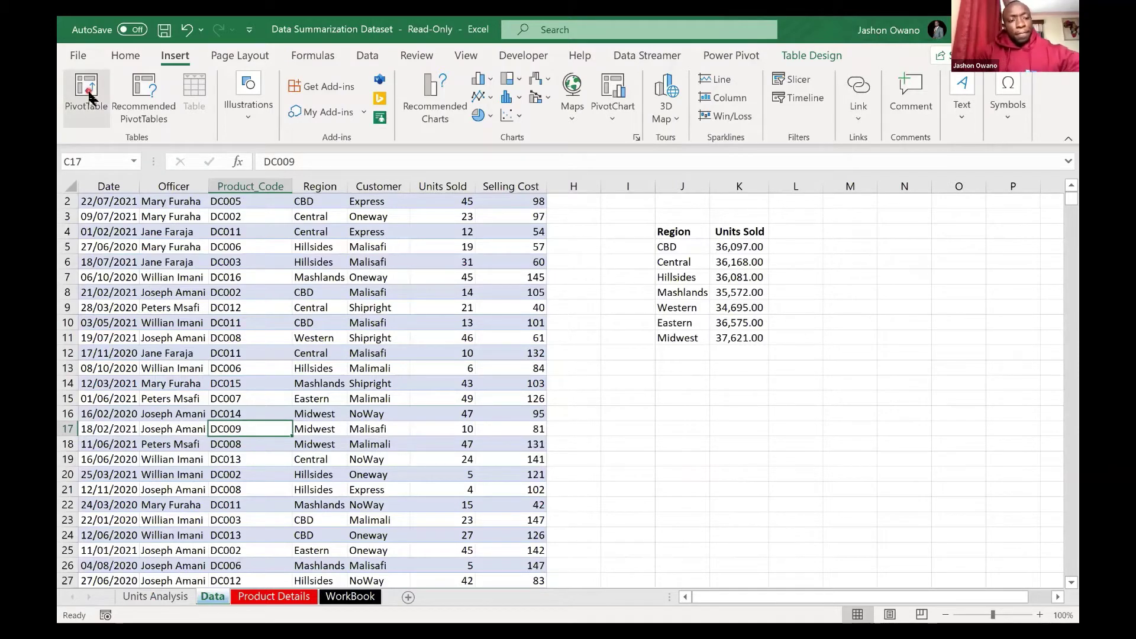
left_click(89, 96)
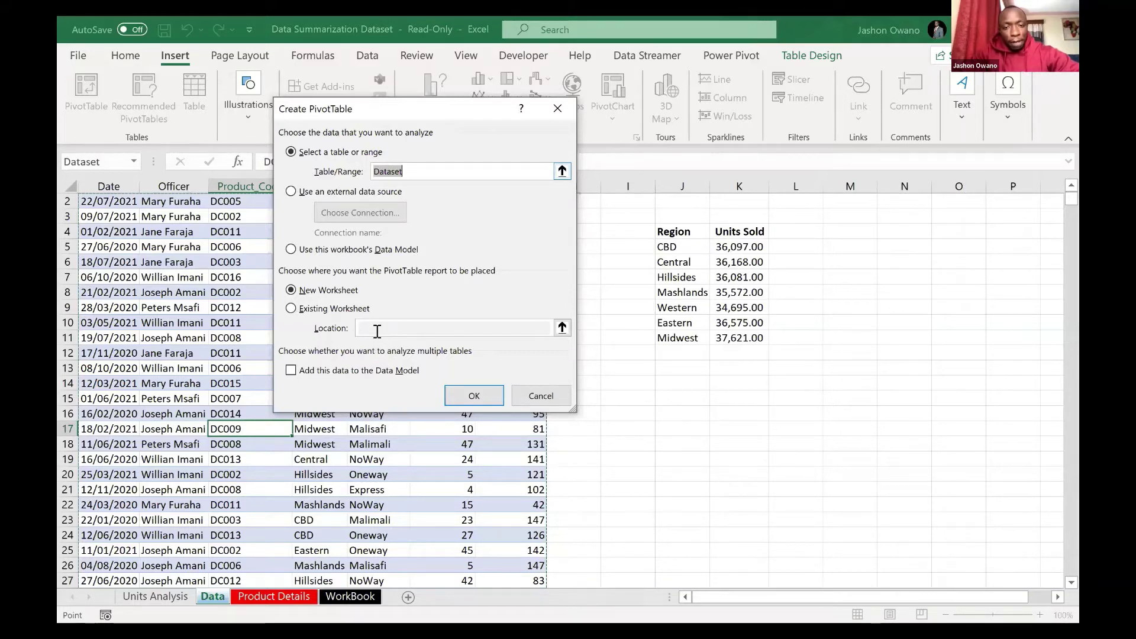
key("alt+e")
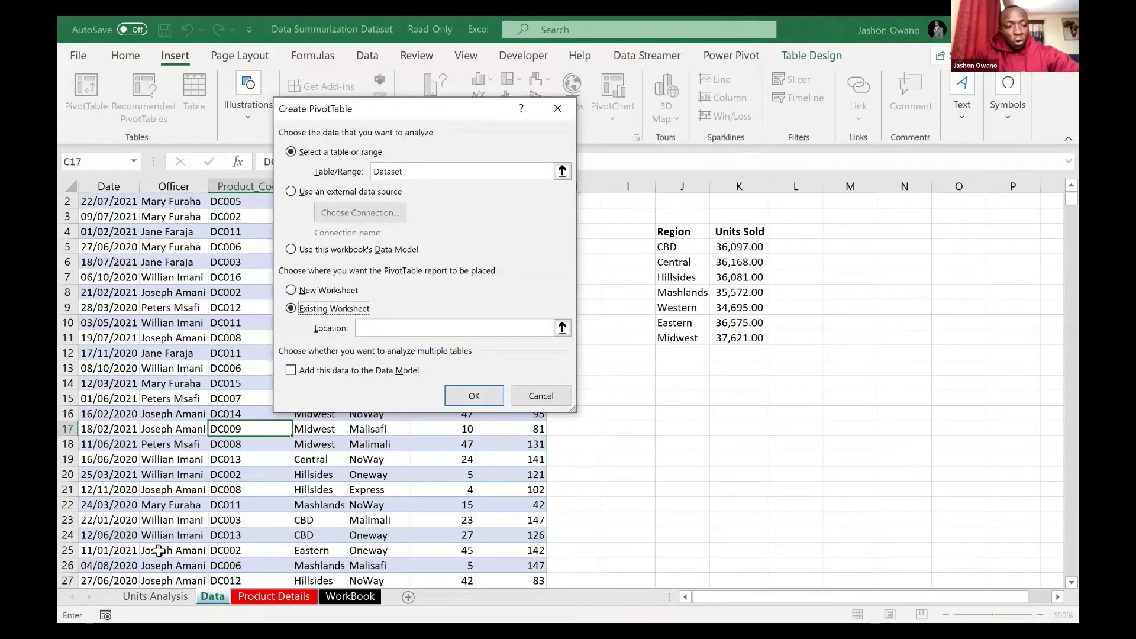
left_click(157, 599)
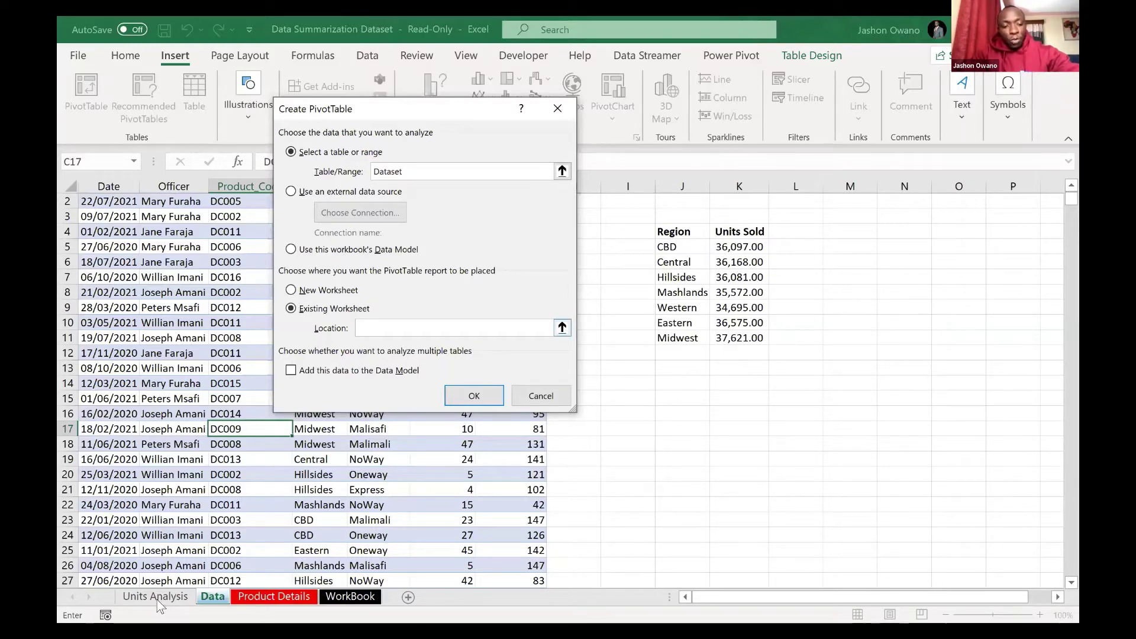
left_click(157, 597)
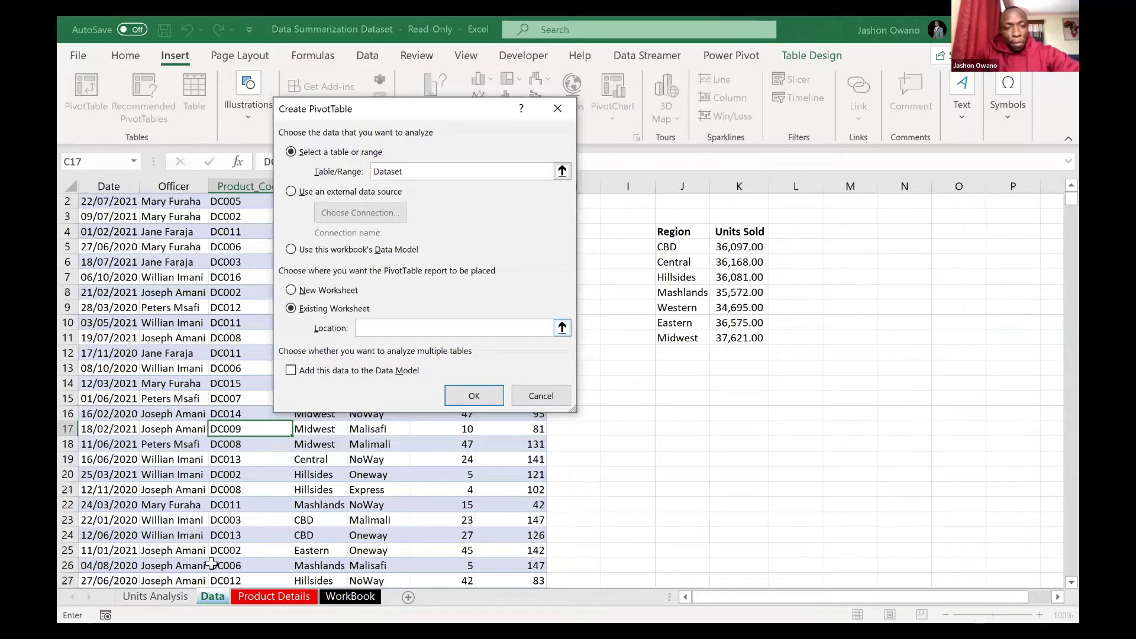
key("ctrl+Page_Up")
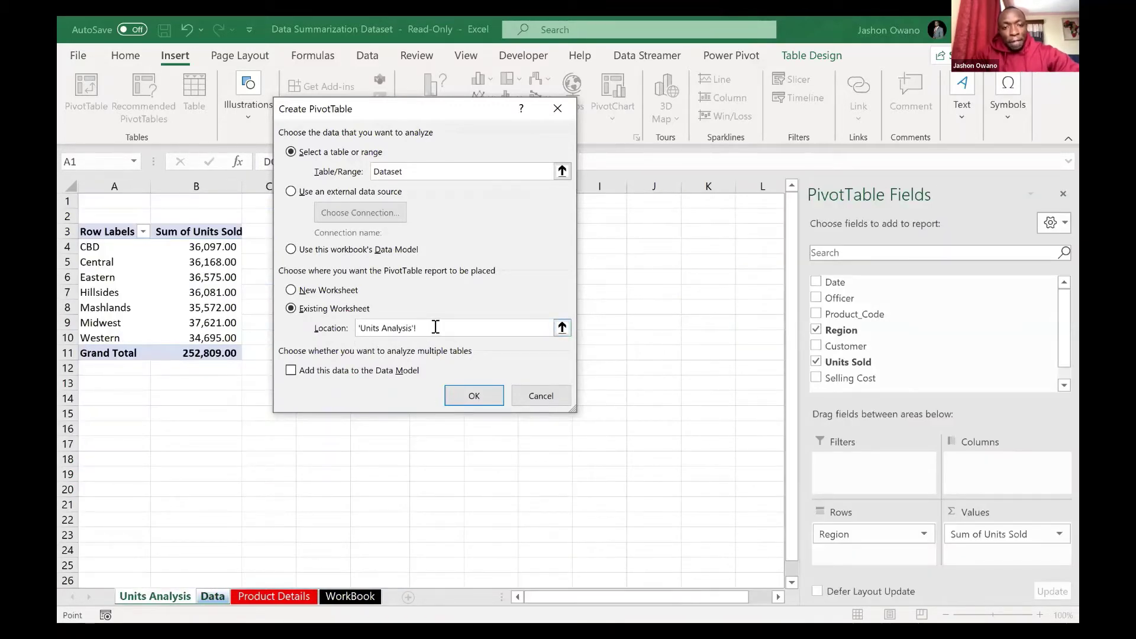
left_click(110, 402)
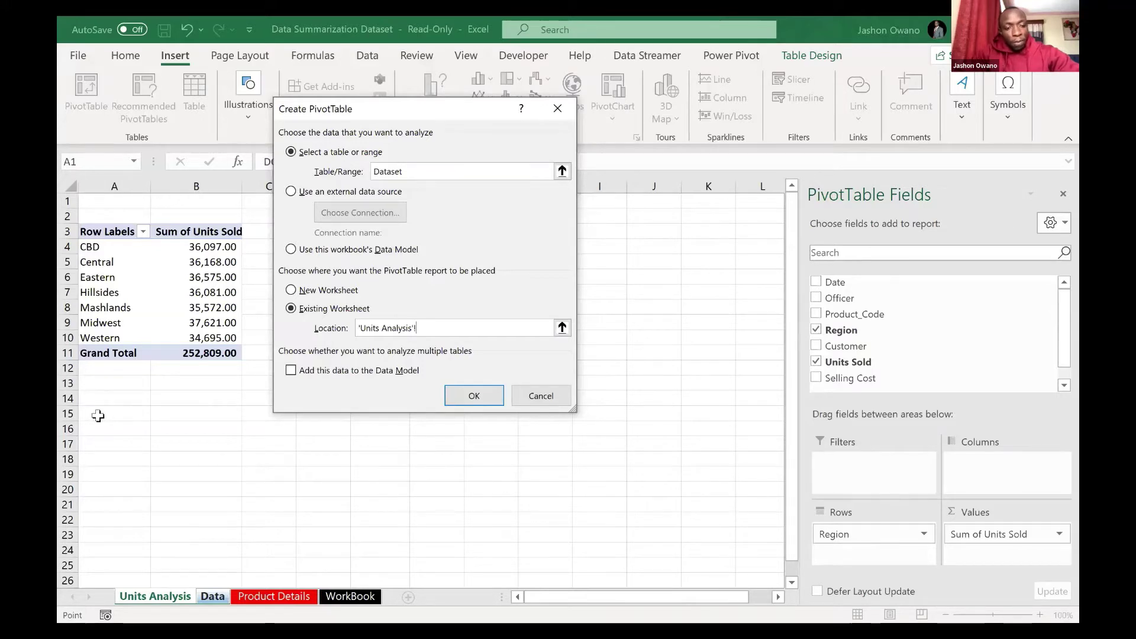
left_click(97, 416)
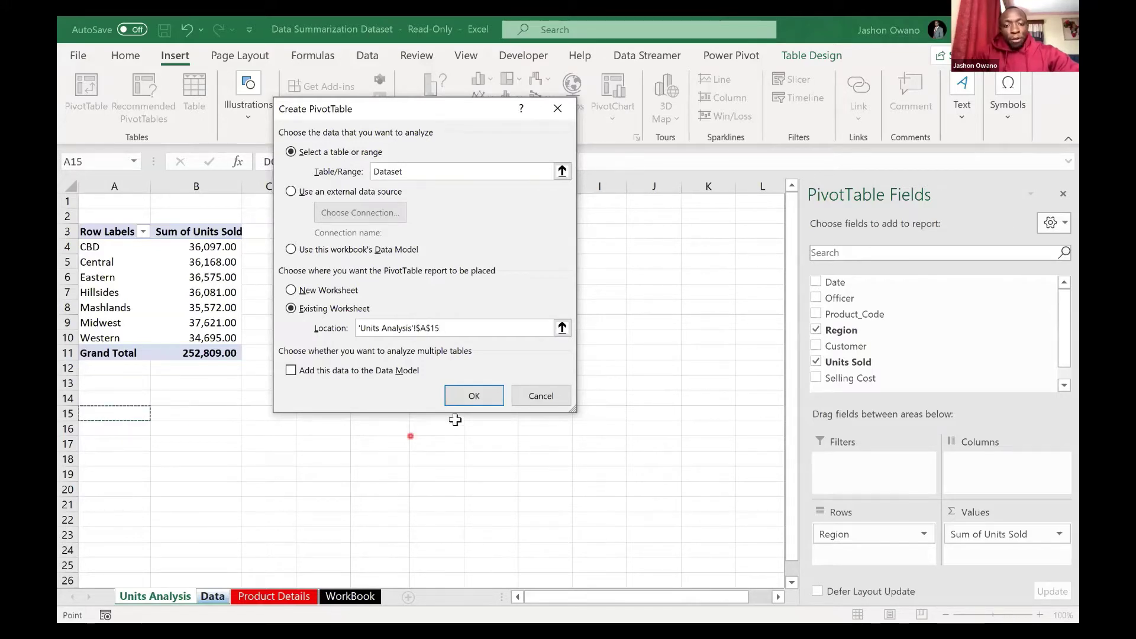
left_click(471, 401)
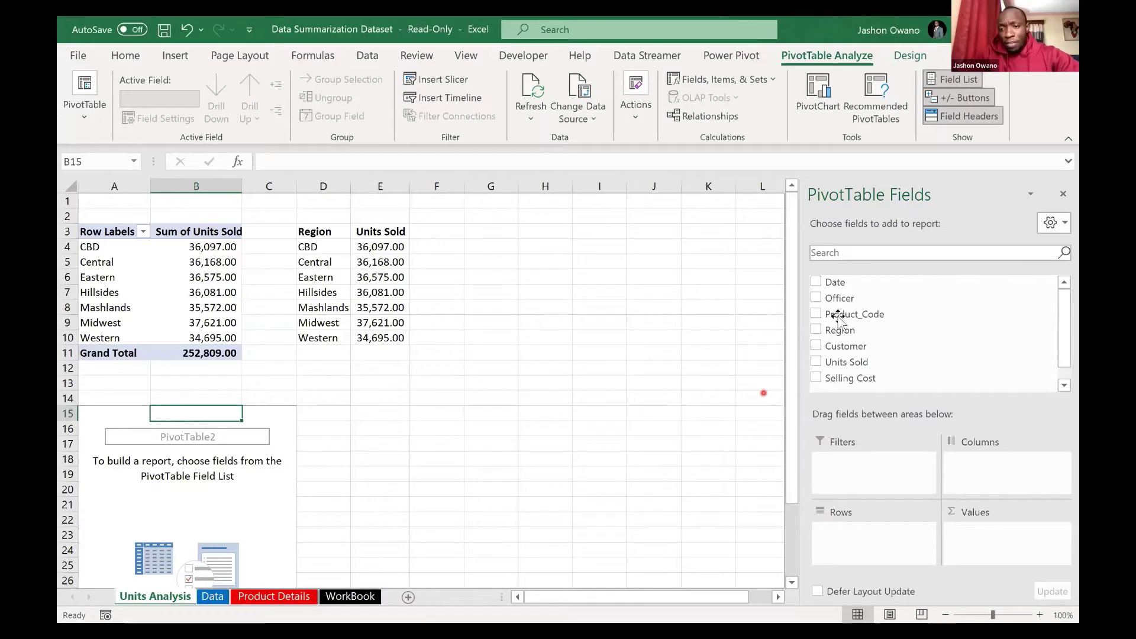
Step: Summarize Units Sold by Customer in the new PivotTable and apply the comma number style to column B
left_click(818, 347)
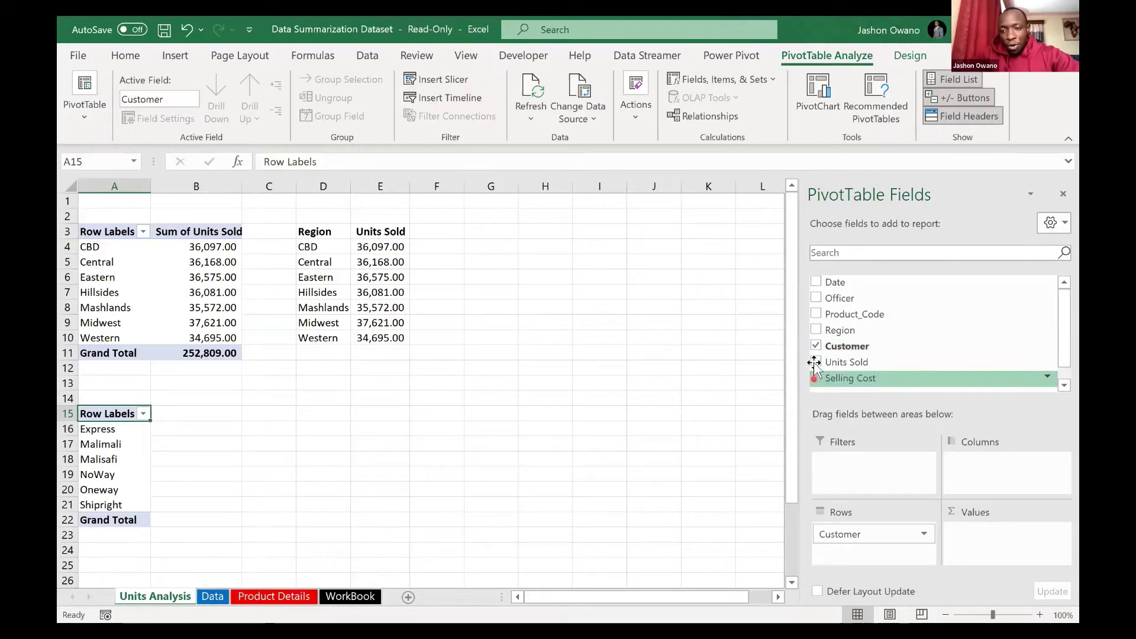
left_click(816, 362)
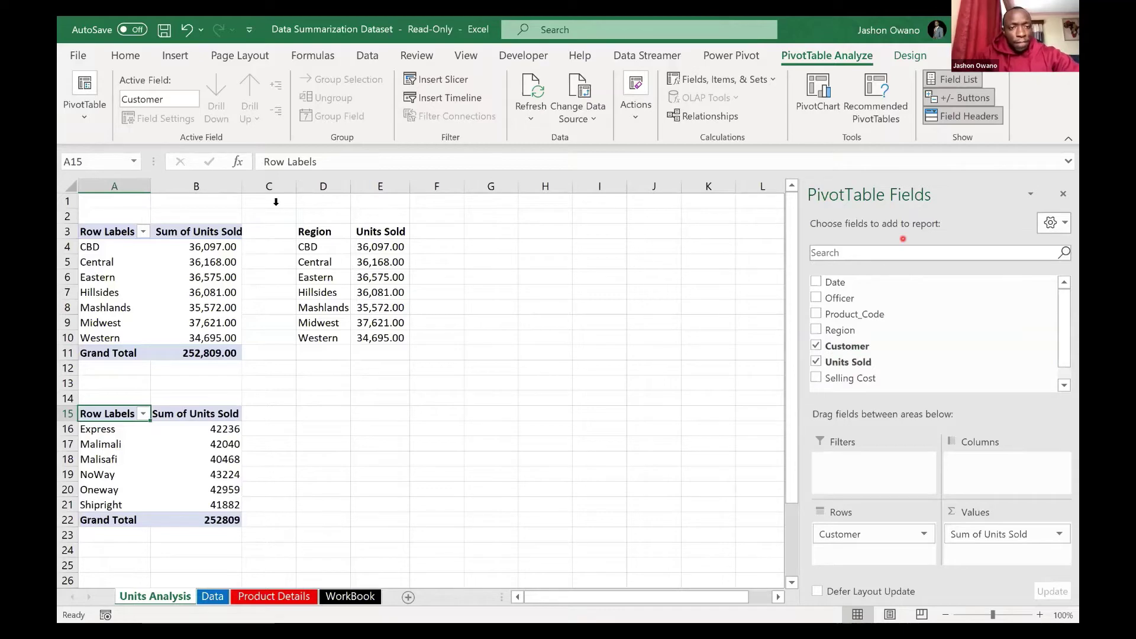
left_click(197, 187)
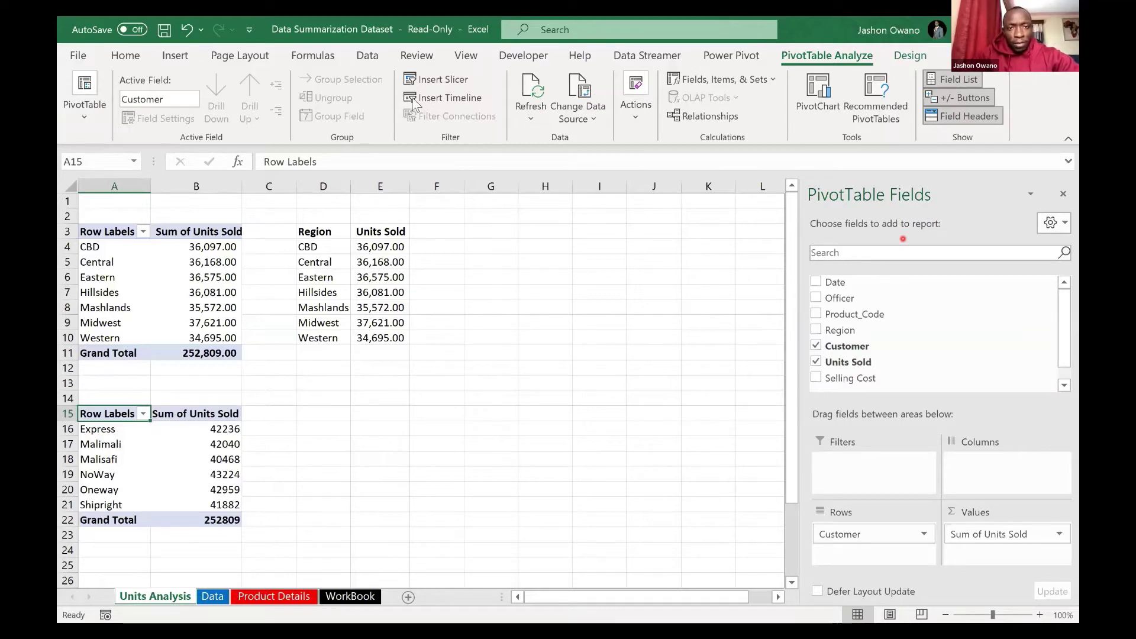
left_click(598, 114)
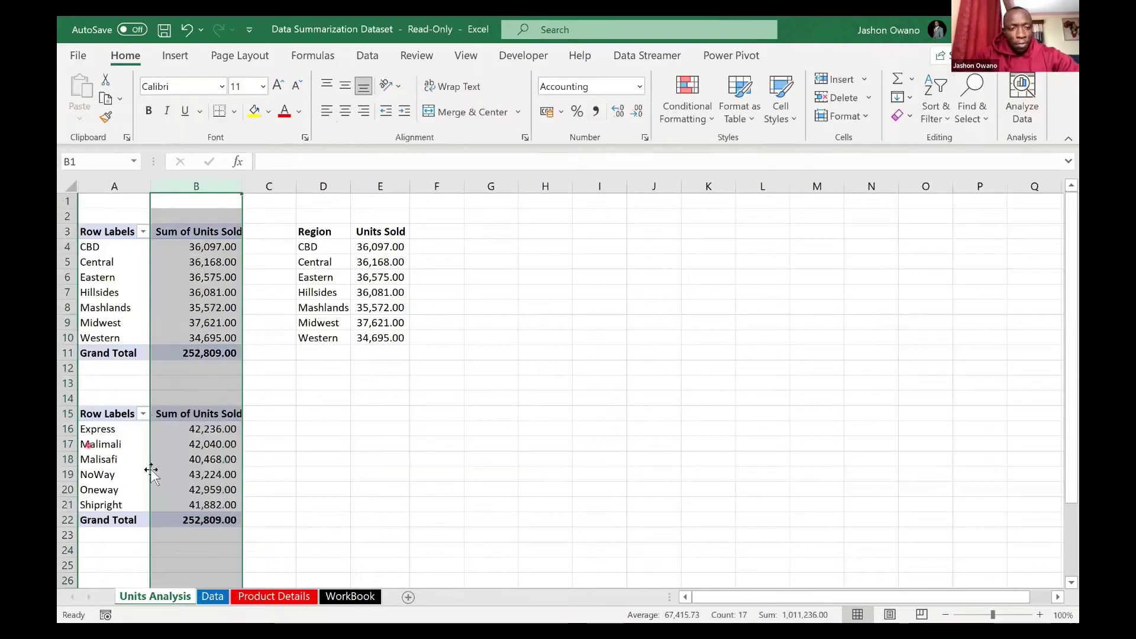
left_click(112, 430)
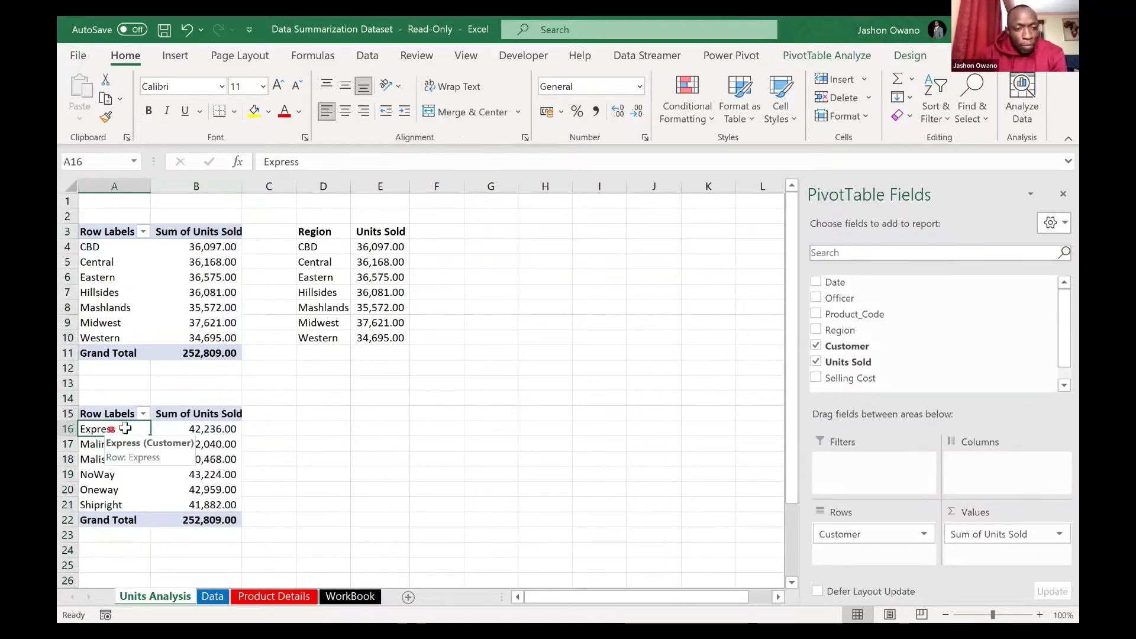
left_click(223, 429)
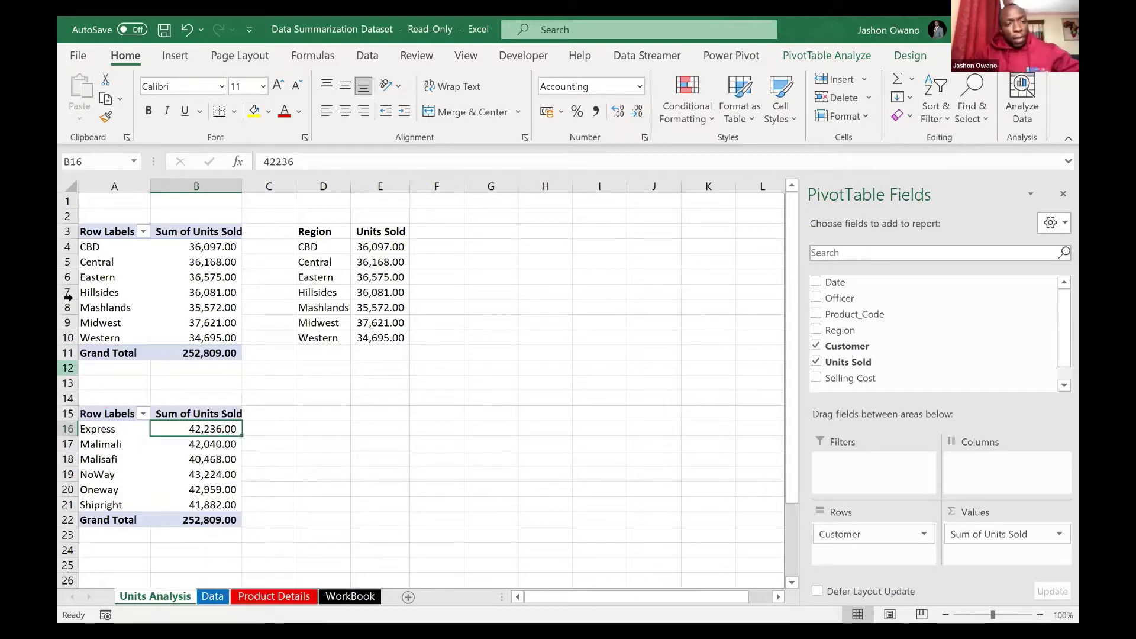
Step: Rename the Row Labels header of the region PivotTable in A3 as Regions
left_click(113, 230)
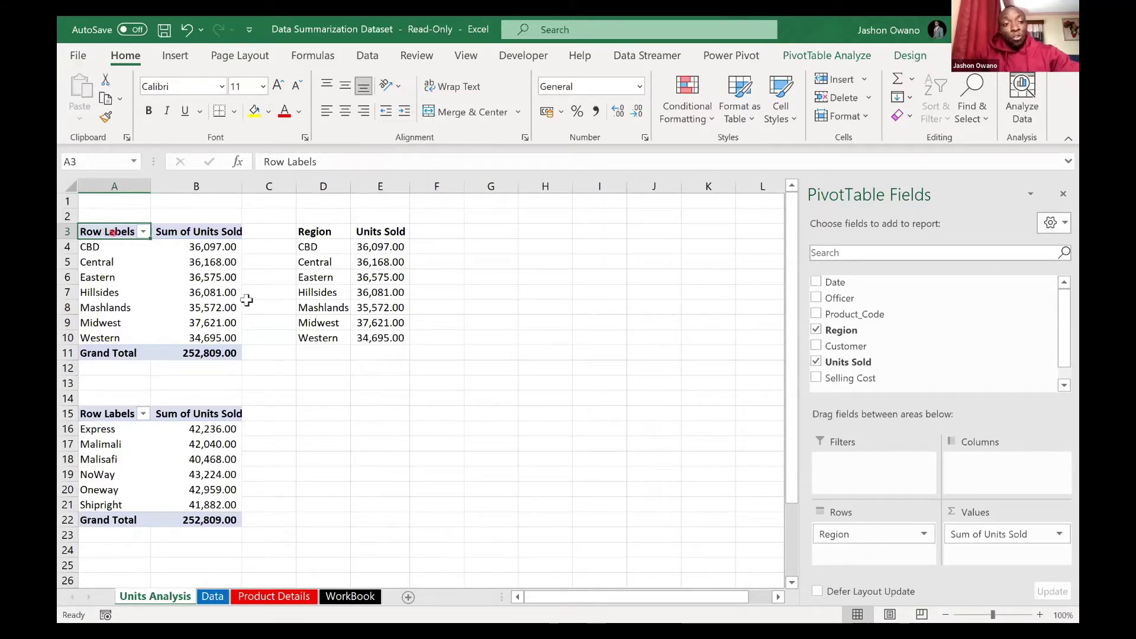
left_click(265, 330)
left_click(107, 230)
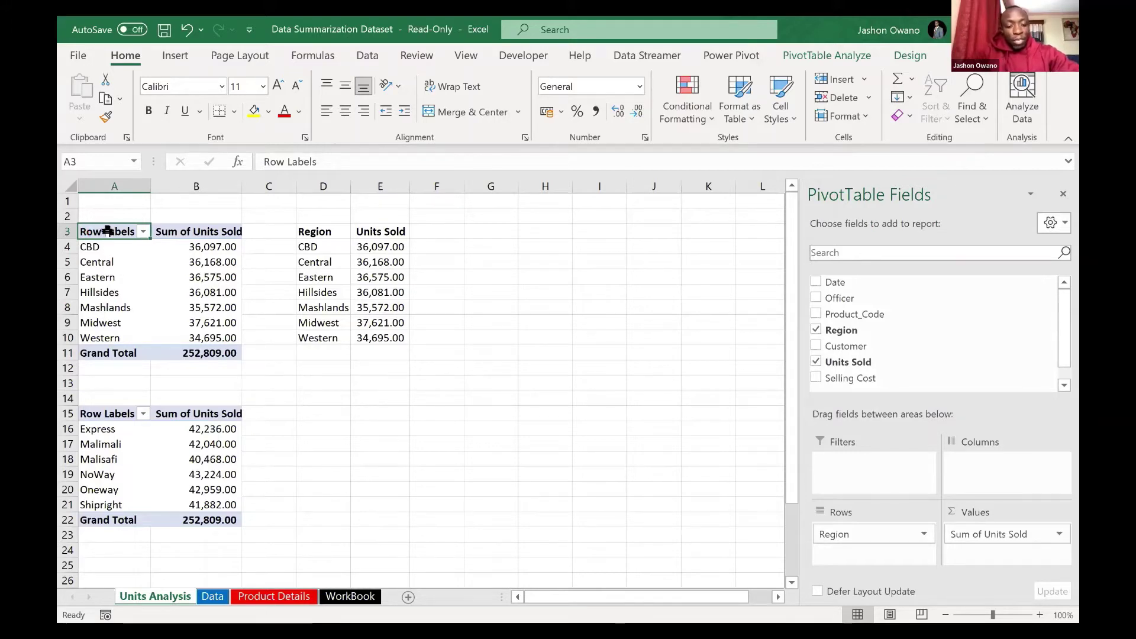
type("Region")
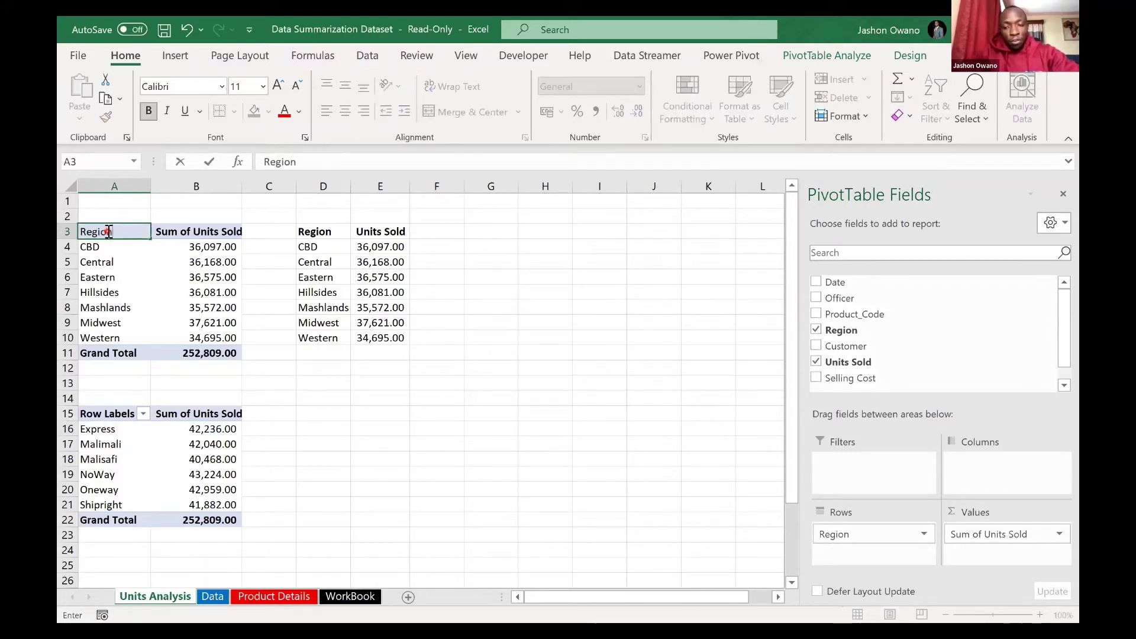
type("s")
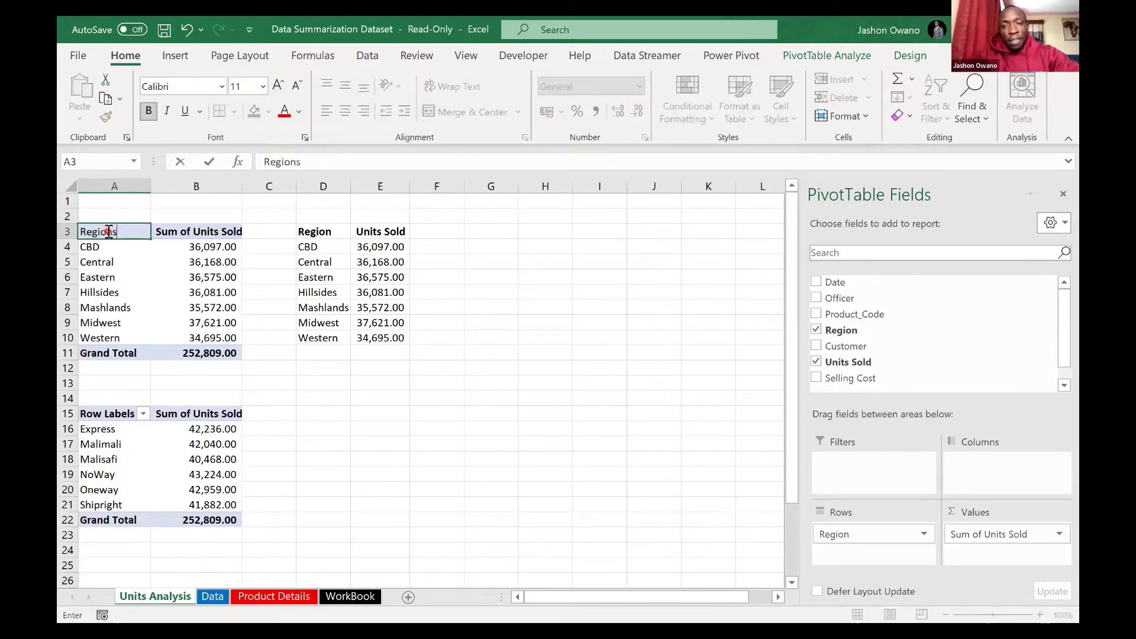
left_click(153, 277)
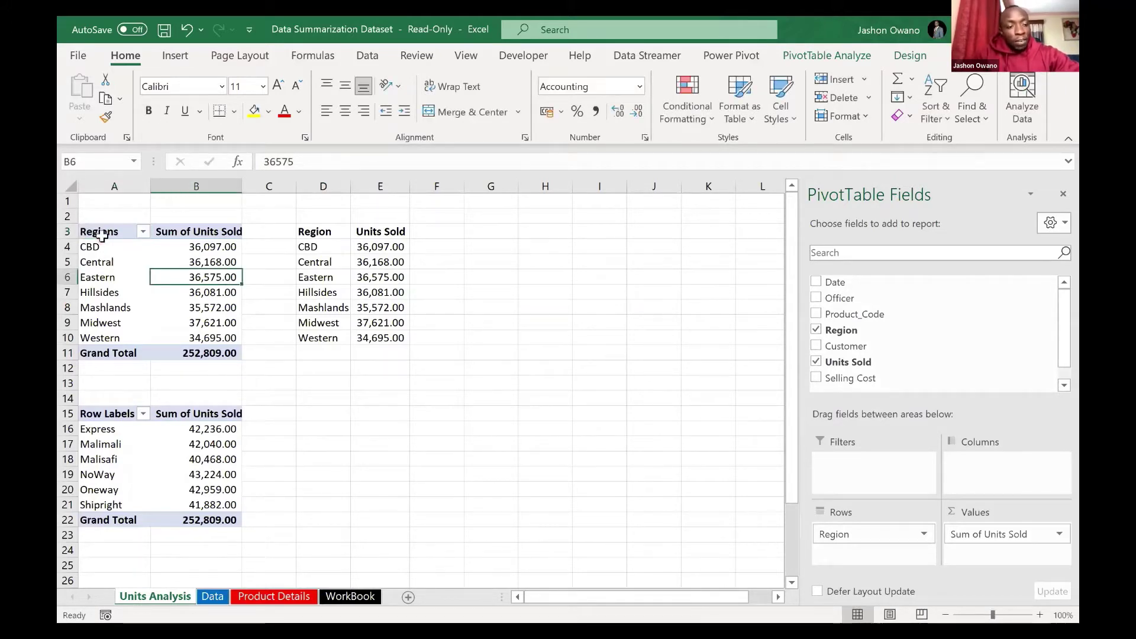
left_click(102, 235)
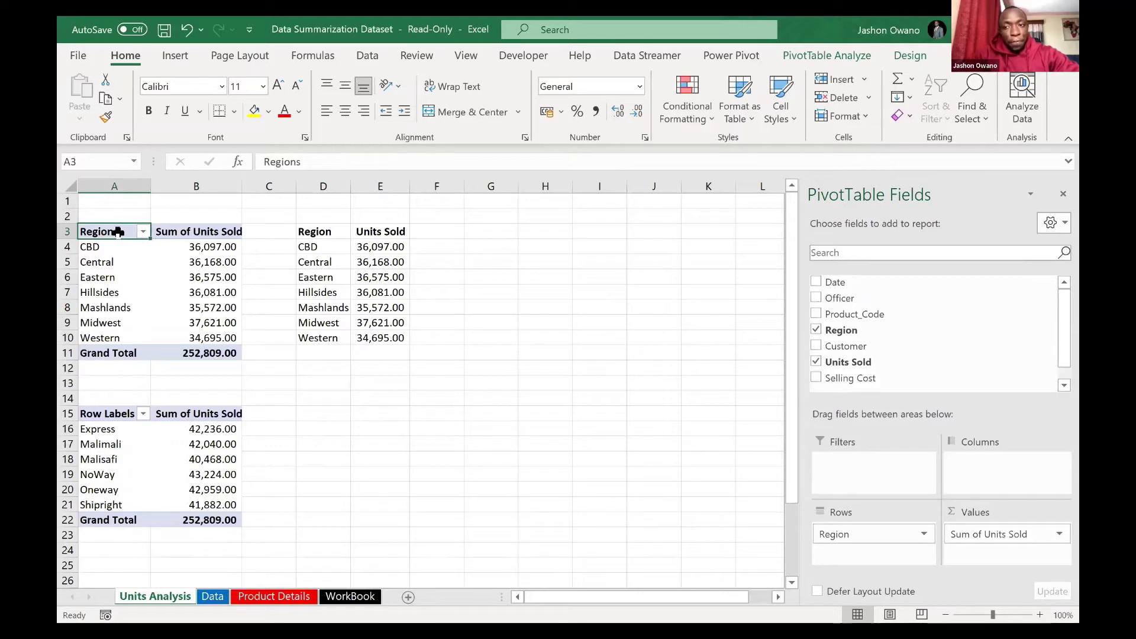
Step: Rename the Row Labels header of the customer PivotTable in A15 as Customers
left_click(141, 446)
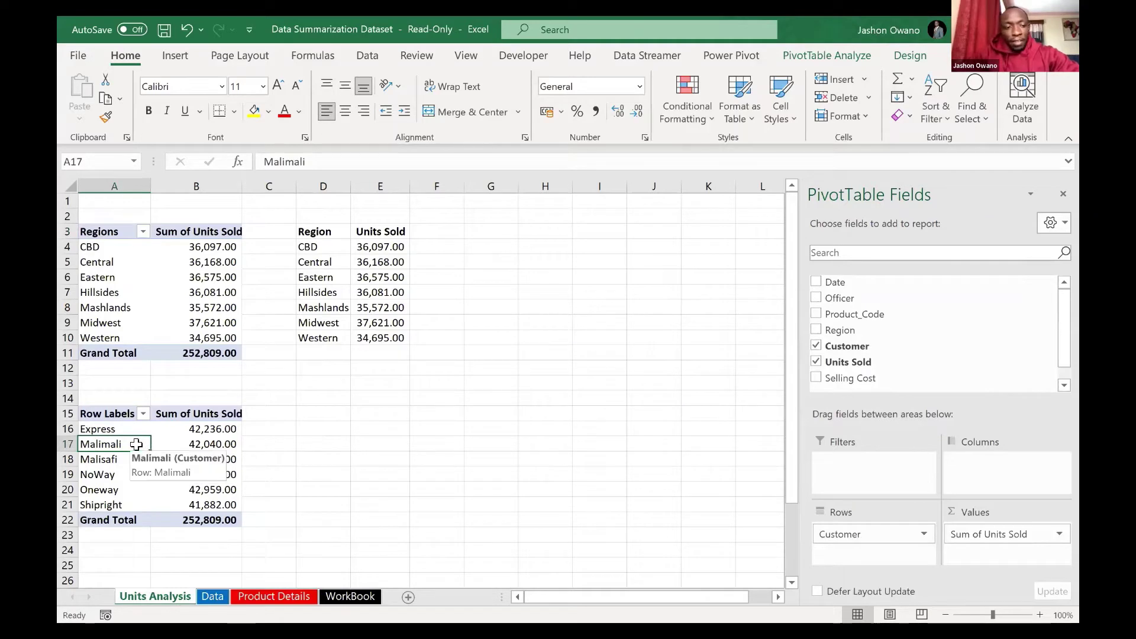
left_click(103, 412)
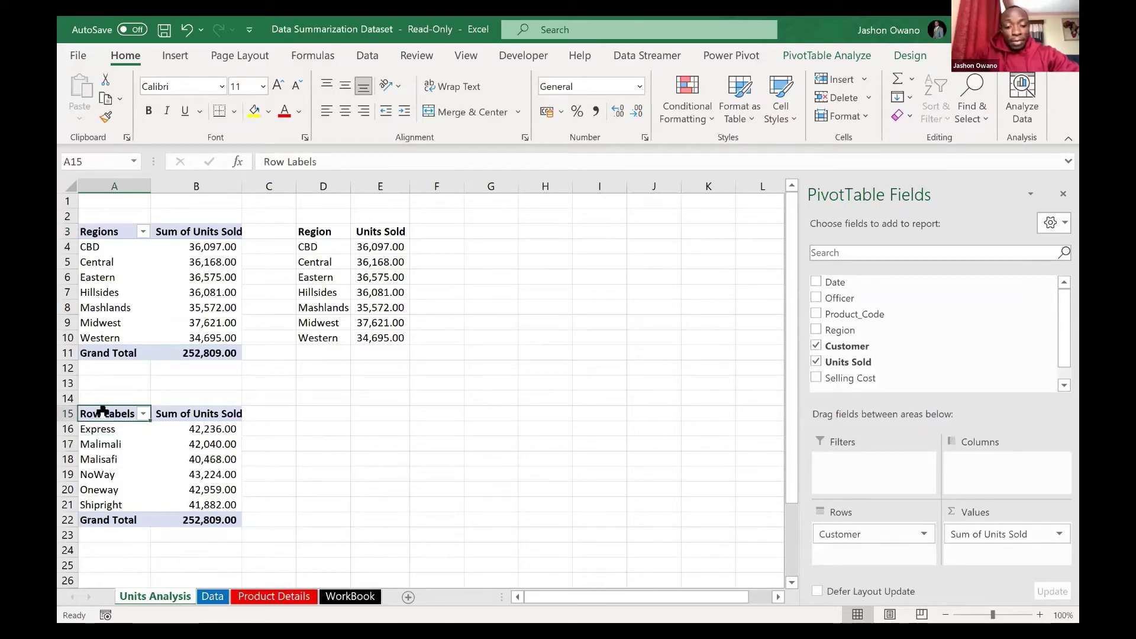
type("Custome")
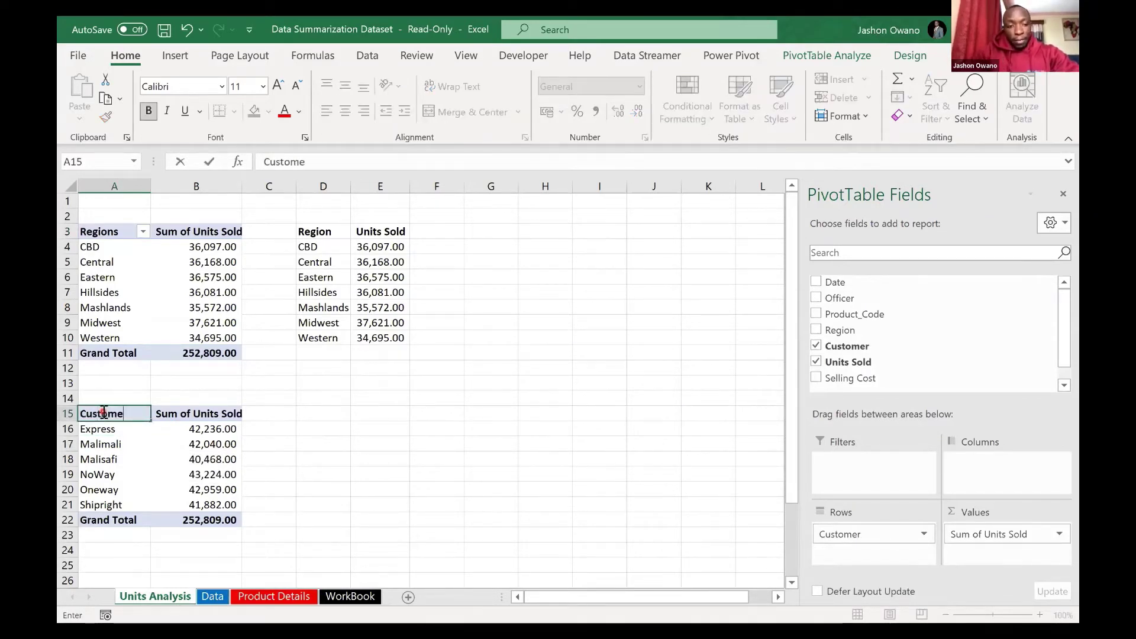
type("rs")
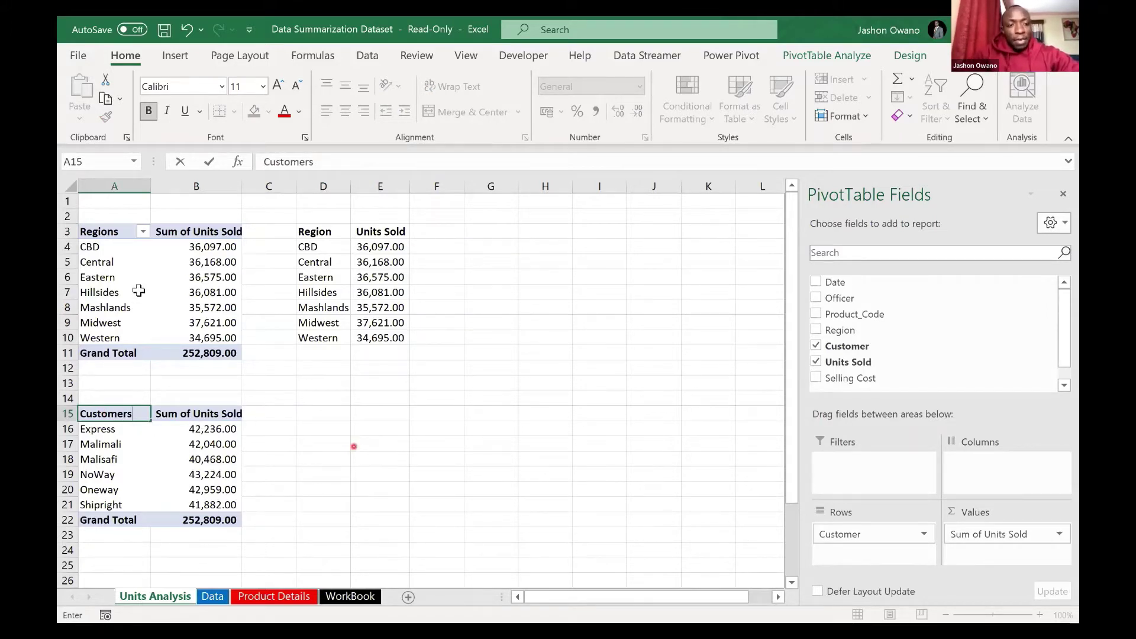
left_click(354, 446)
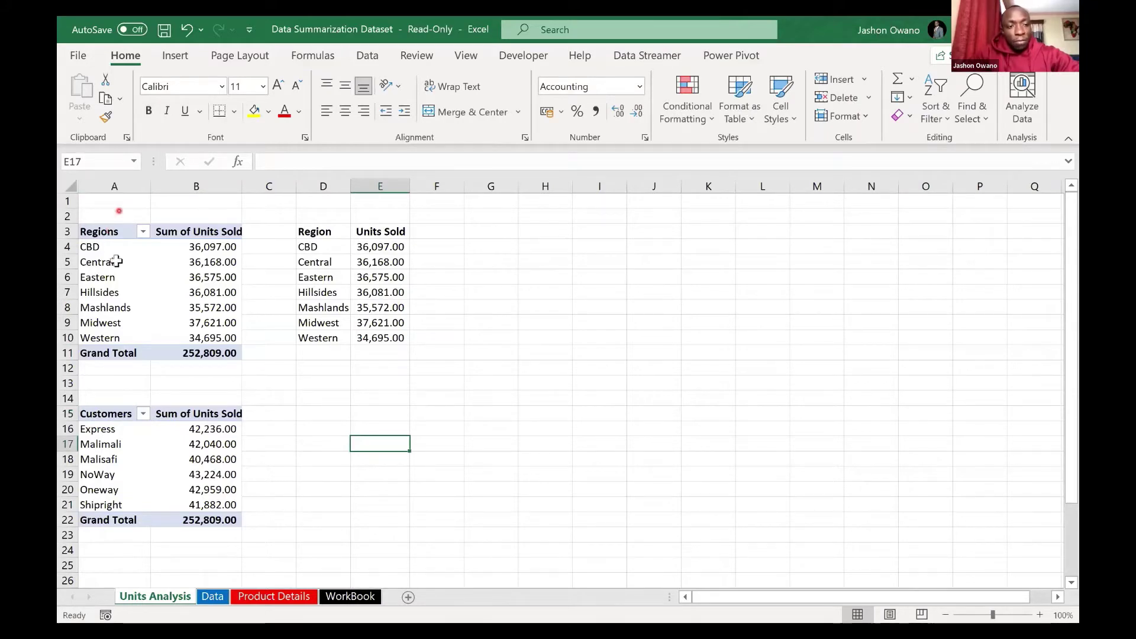
left_click(117, 261)
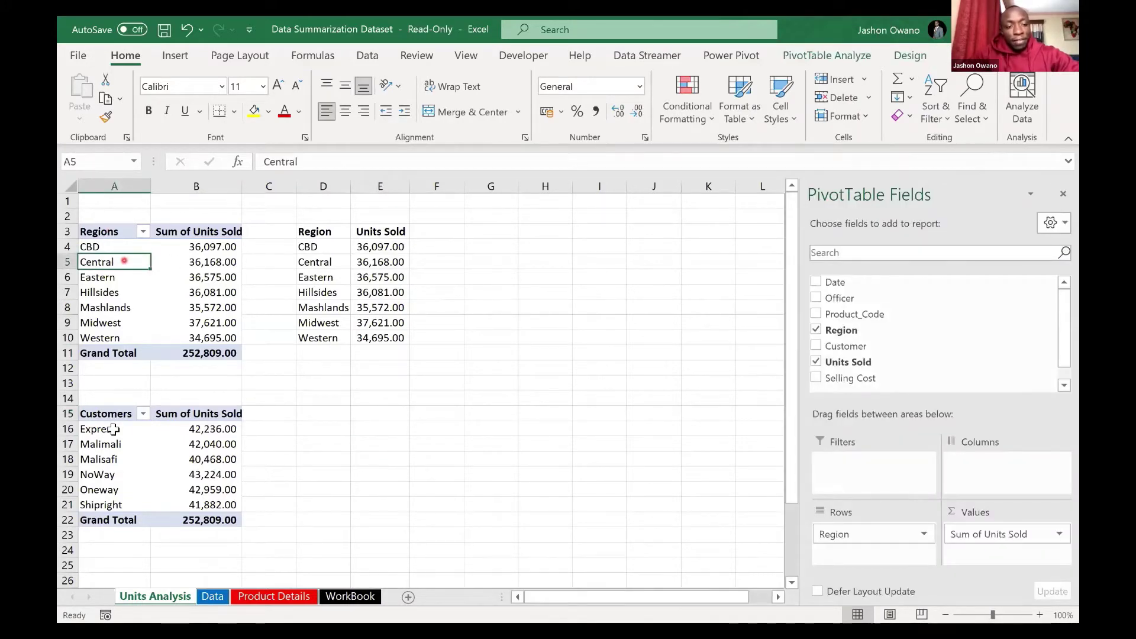
left_click(174, 262)
left_click(113, 429)
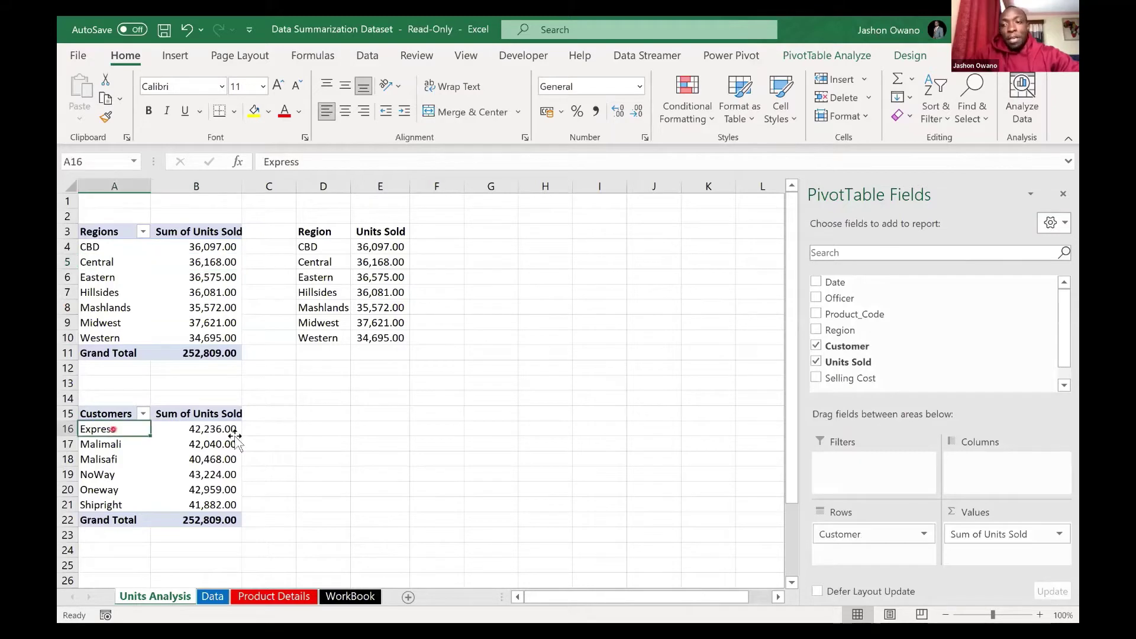
left_click(233, 441)
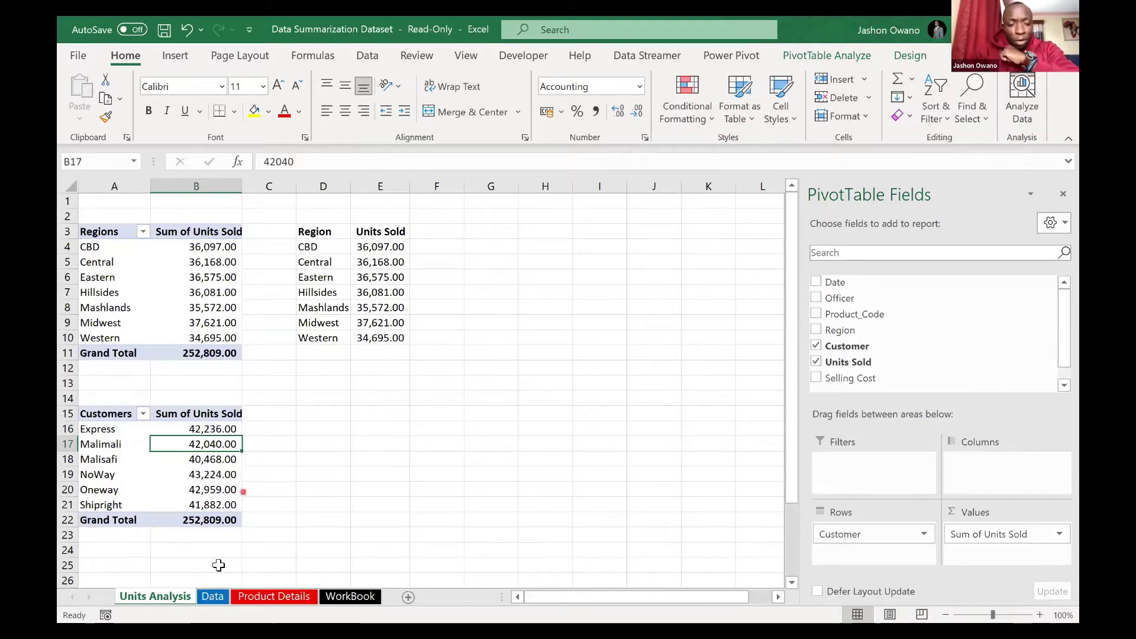
Step: Create a PivotTable from the Dataset table on the Data sheet, placed on a new worksheet
left_click(212, 597)
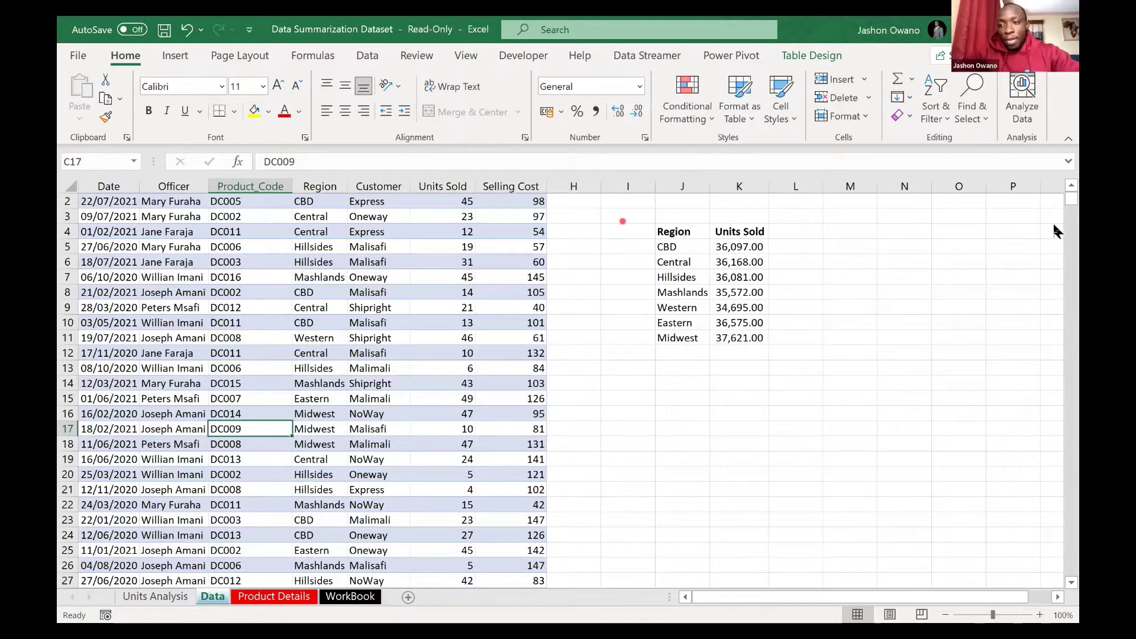
scroll(1055, 190, "up", 1)
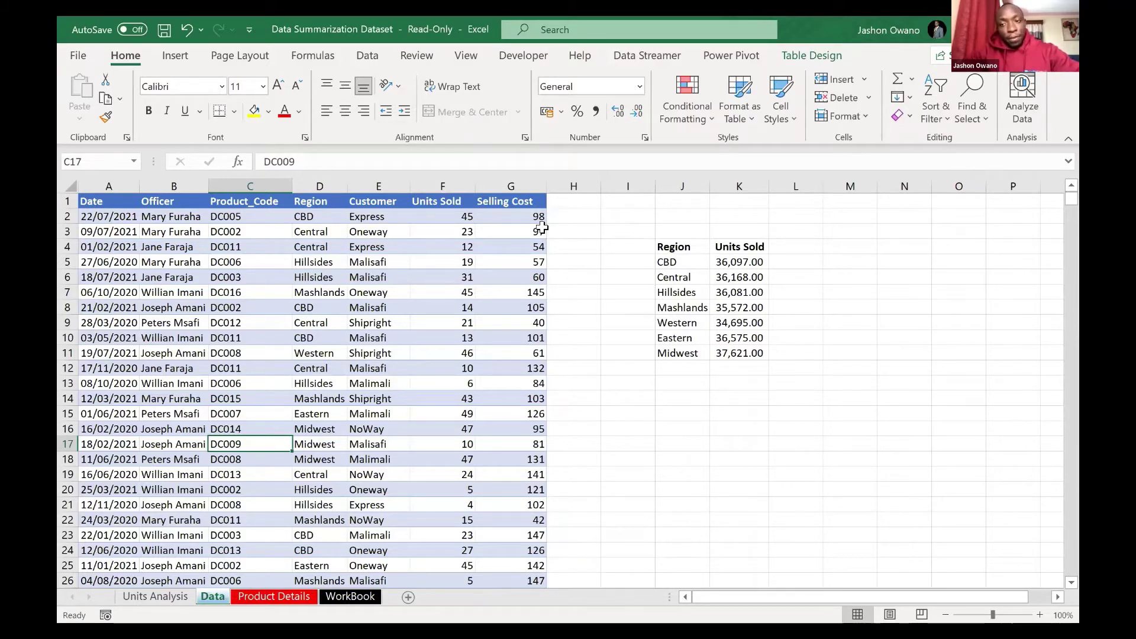
left_click(417, 236)
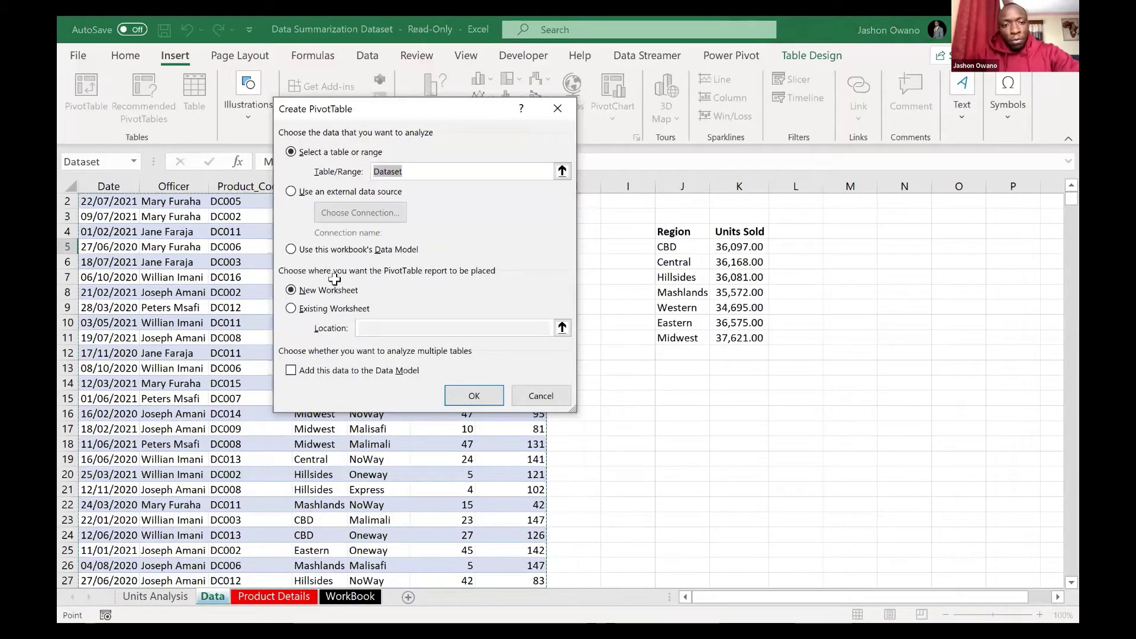
key("Escape")
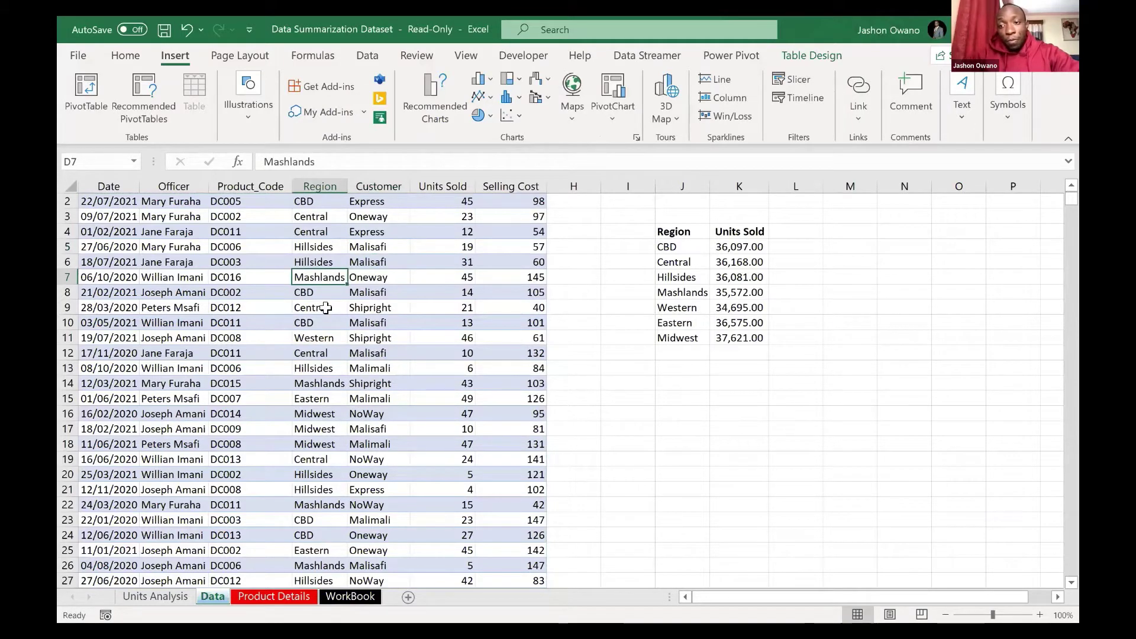
left_click(180, 66)
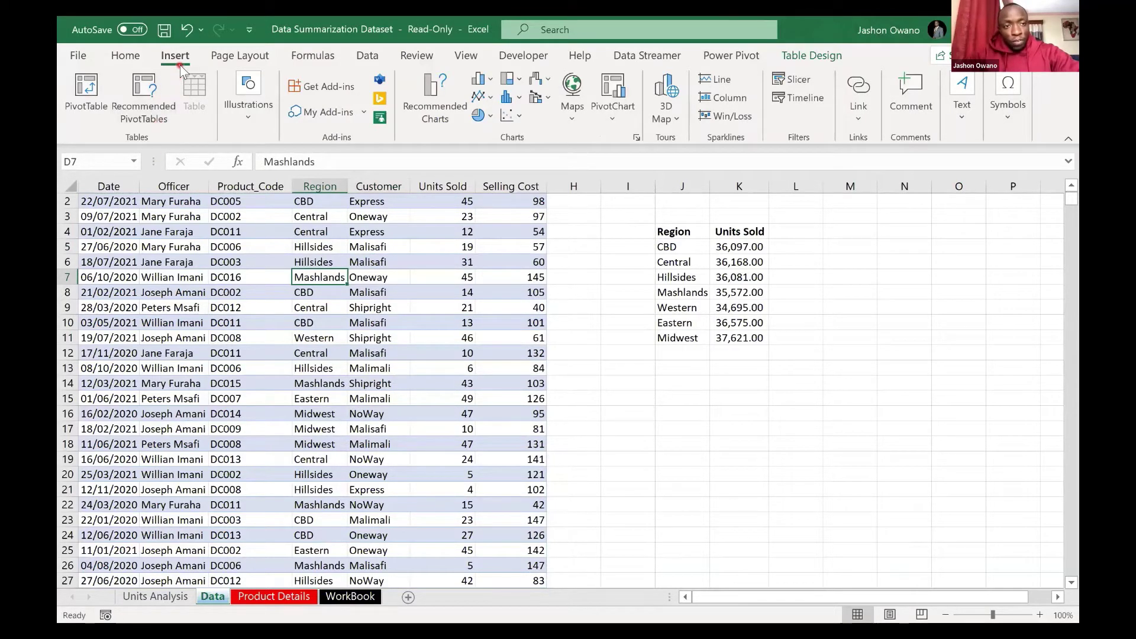
left_click(89, 105)
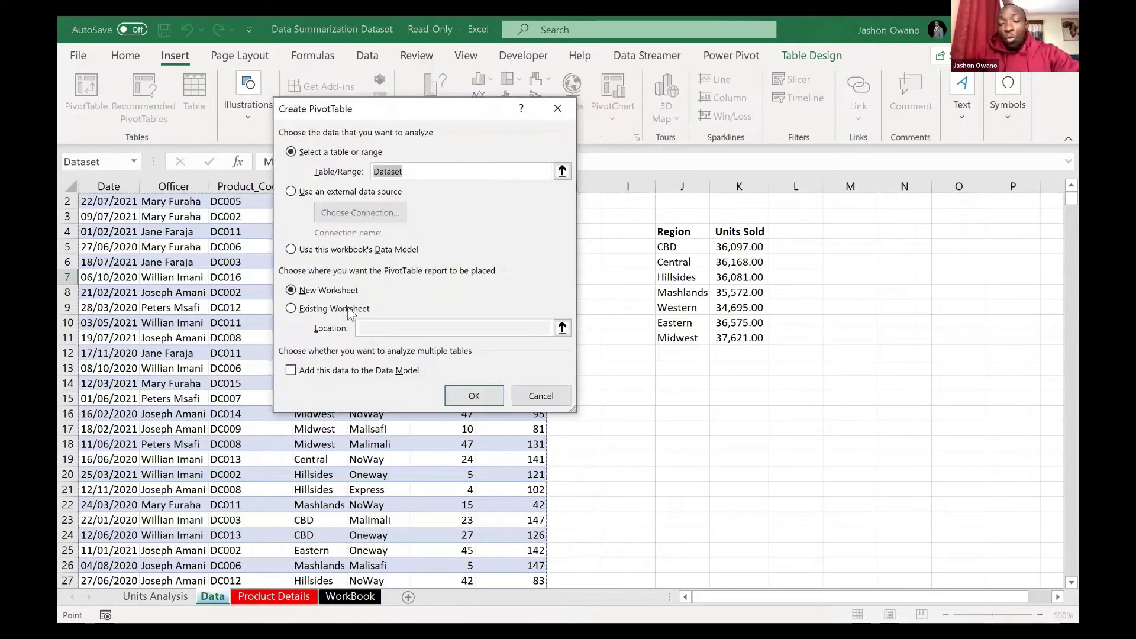
left_click(333, 294)
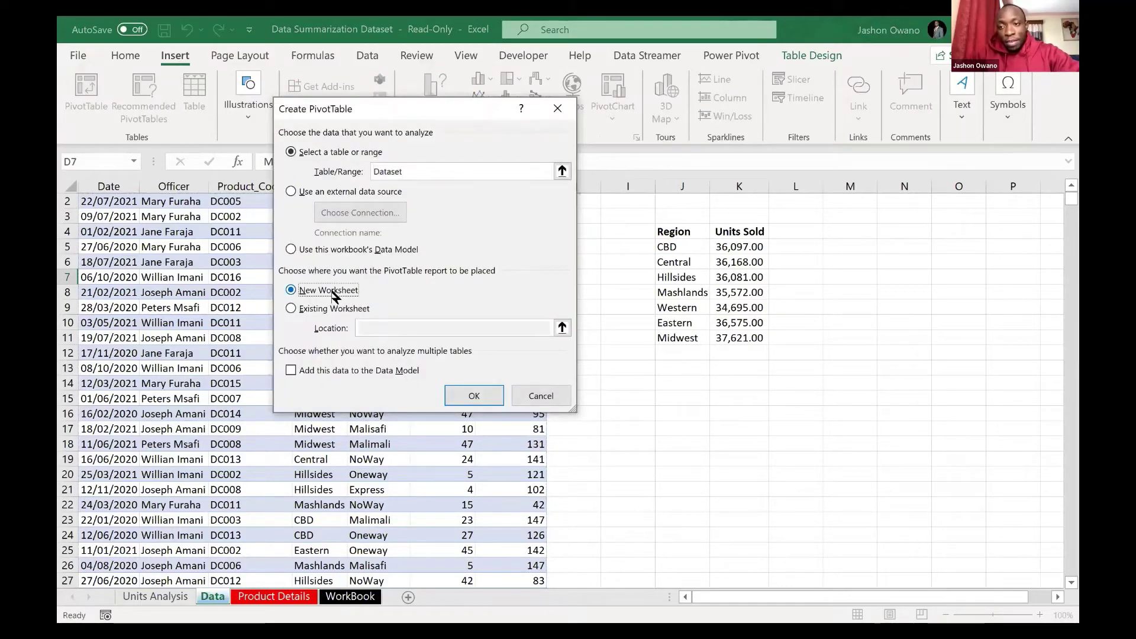
left_click(483, 396)
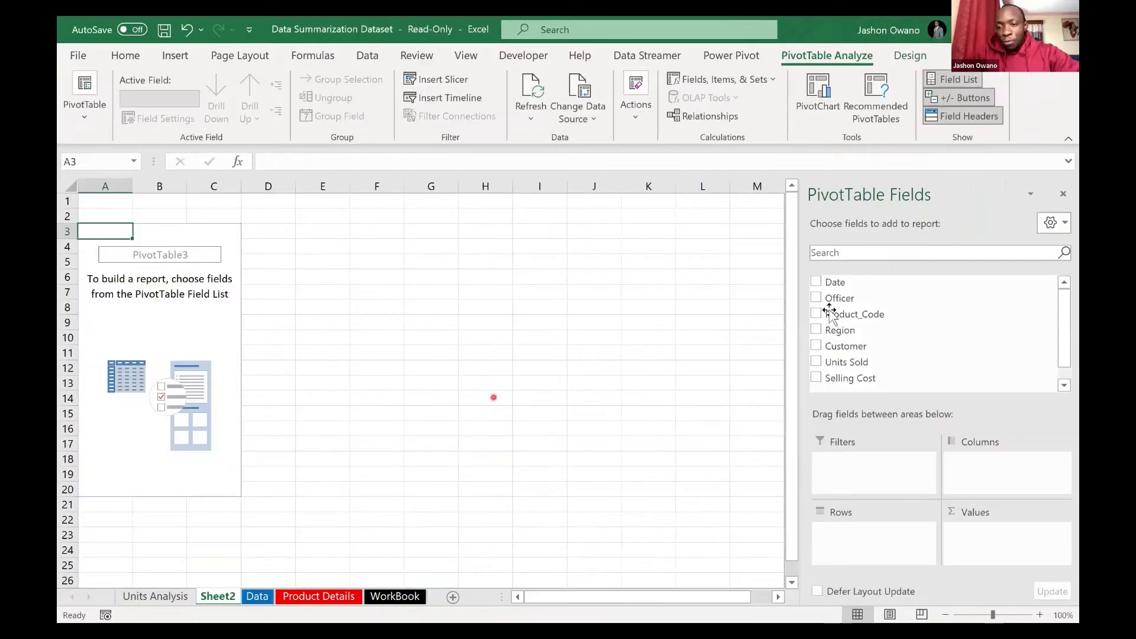
Step: Summarize Selling Cost by Officer in the new PivotTable and apply the comma number style to column B
left_click(830, 312)
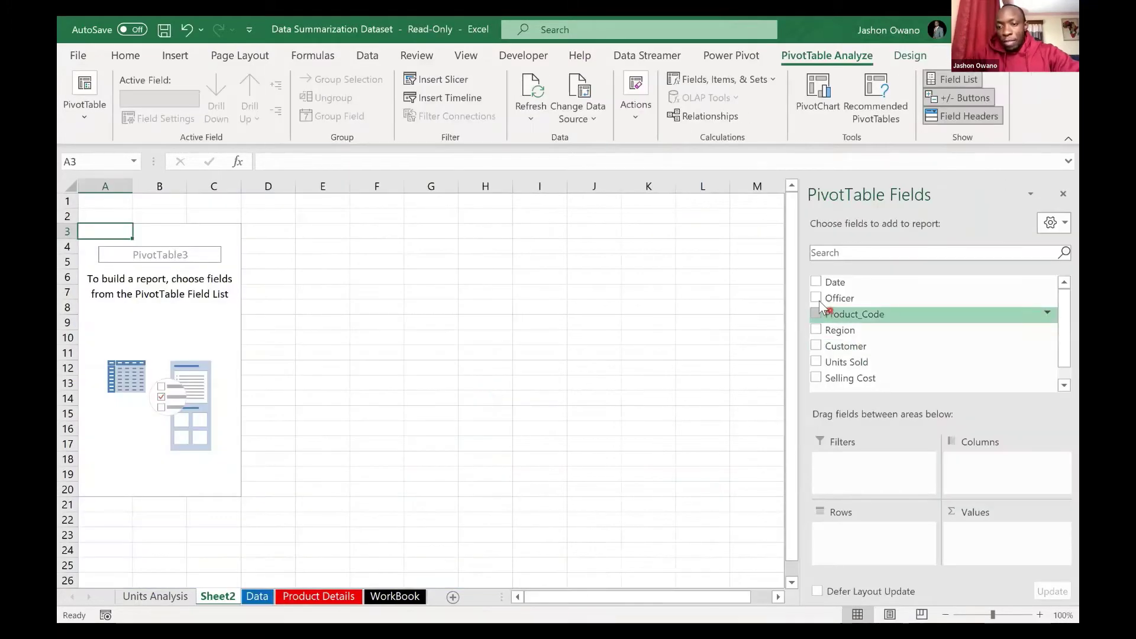
left_click(817, 299)
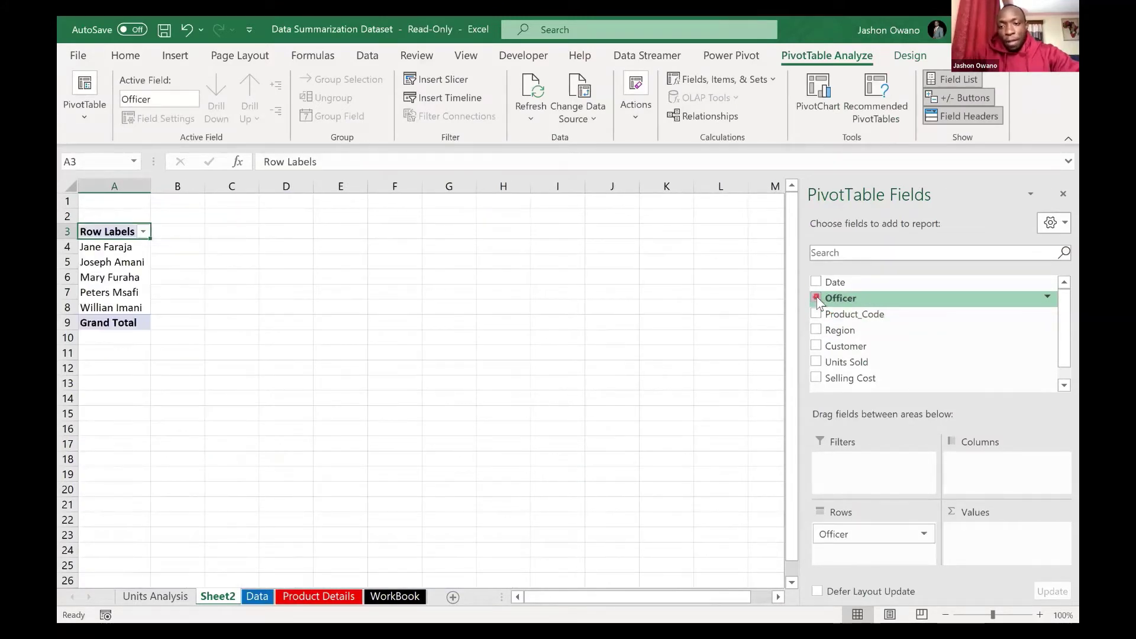
left_click(818, 384)
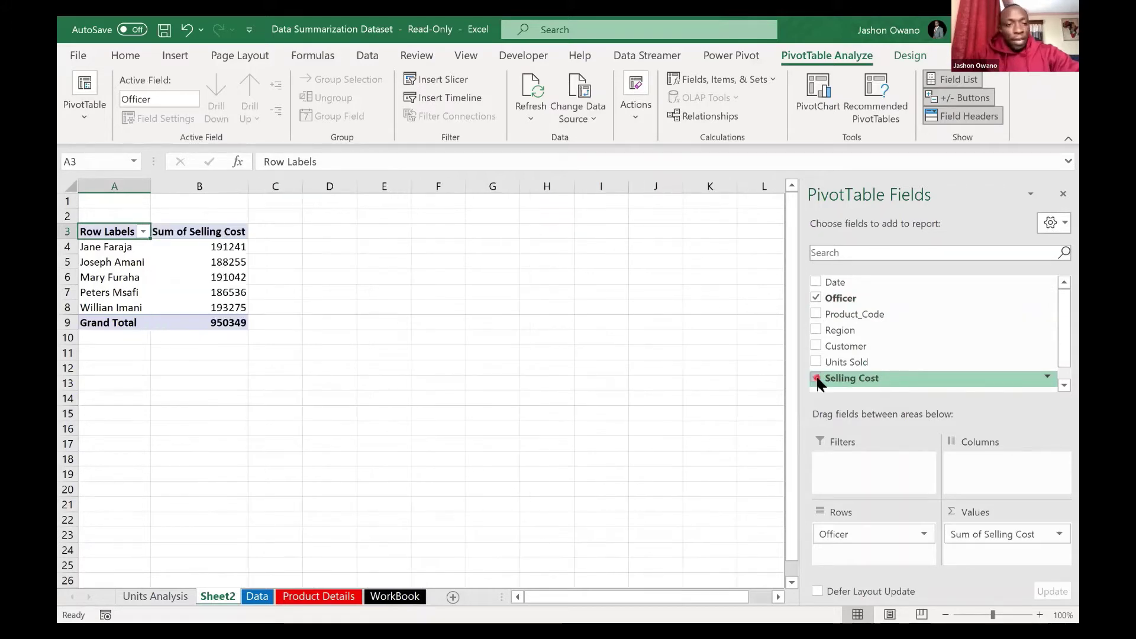
left_click(208, 186)
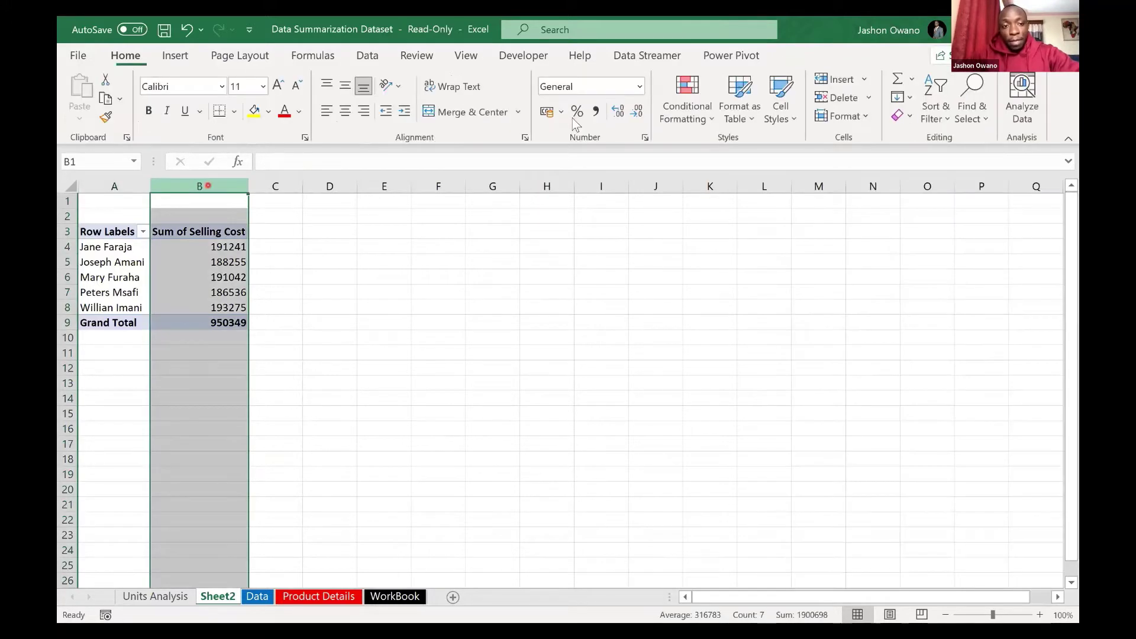
key("alt+h")
key("k")
Step: Rename the Row Labels header of the officer PivotTable in A3 as Officers
left_click(113, 232)
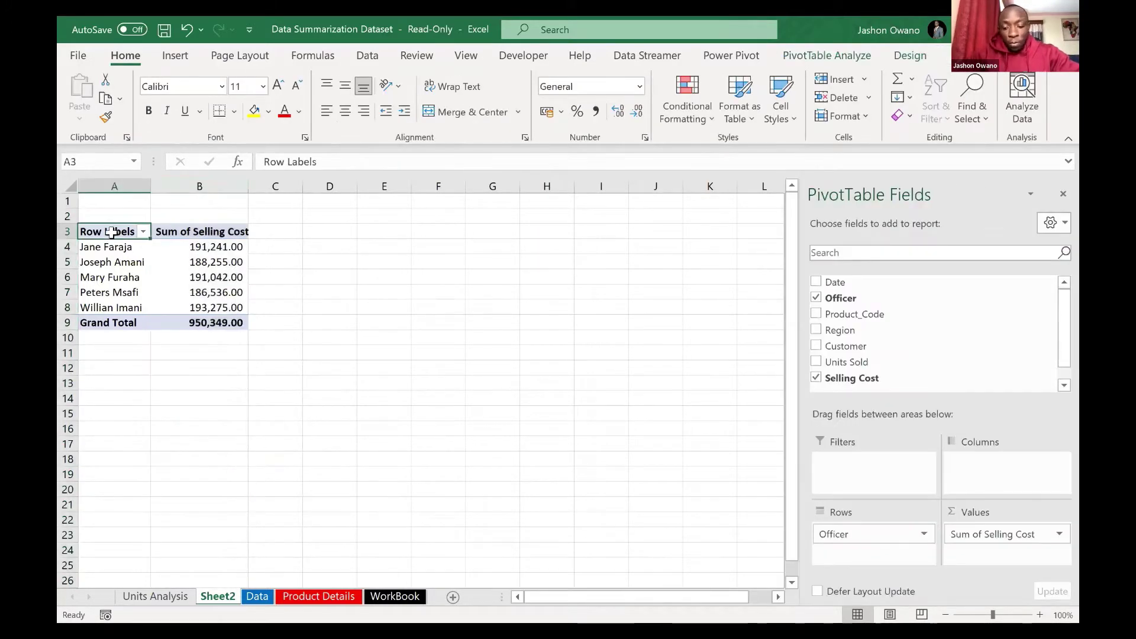
type("O")
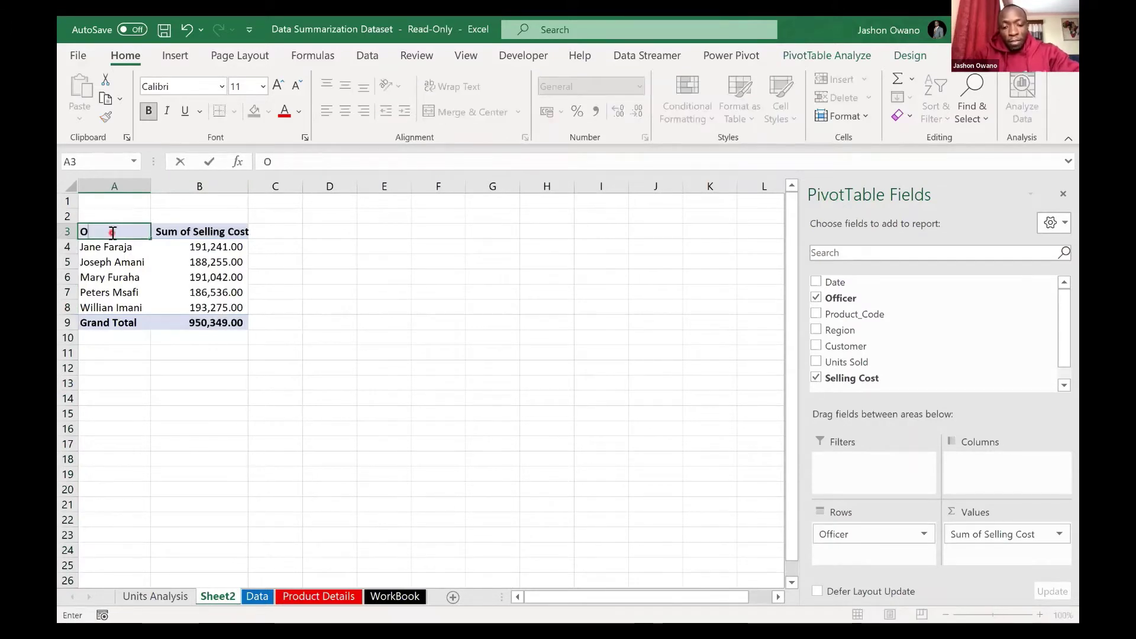
type("fficers")
left_click(274, 356)
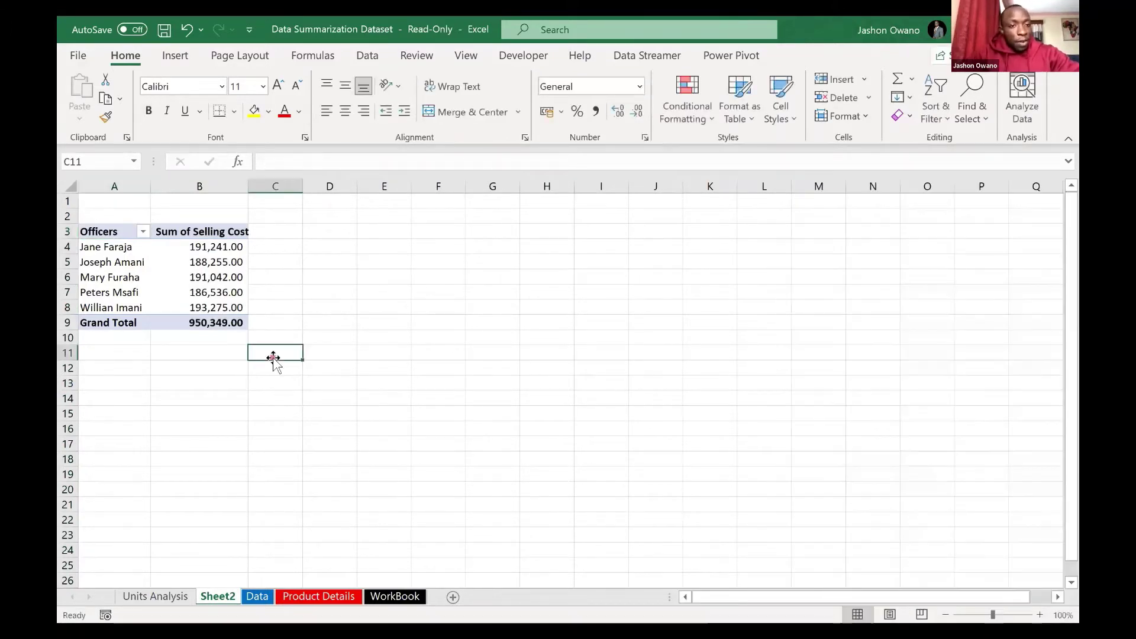
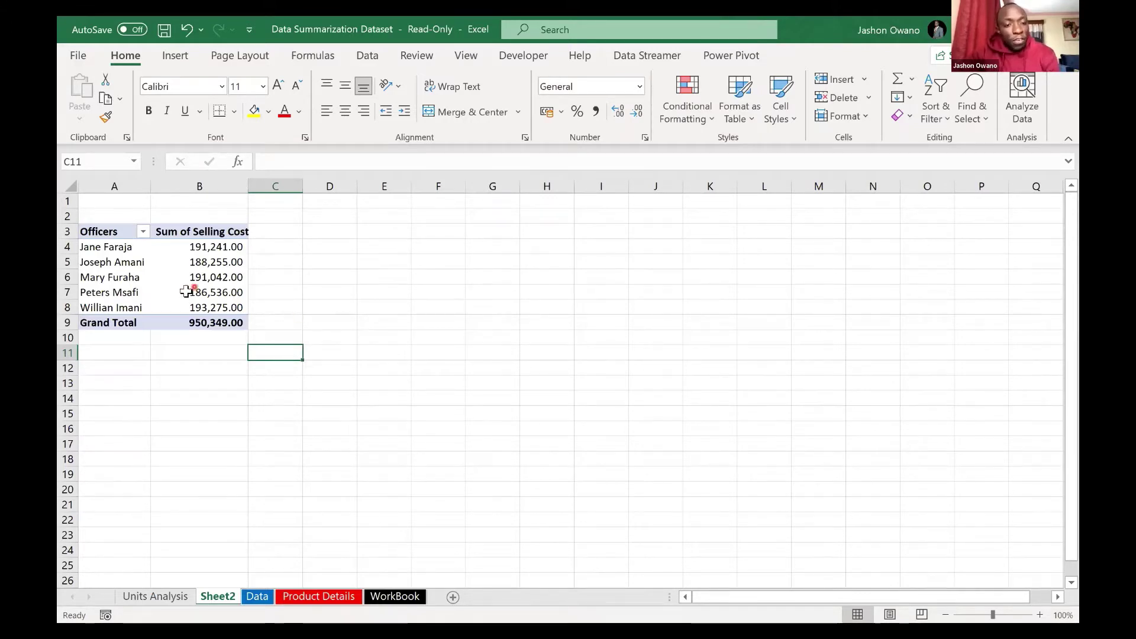
Step: Rename the Sheet2 worksheet as Officers Cost
double_click(218, 596)
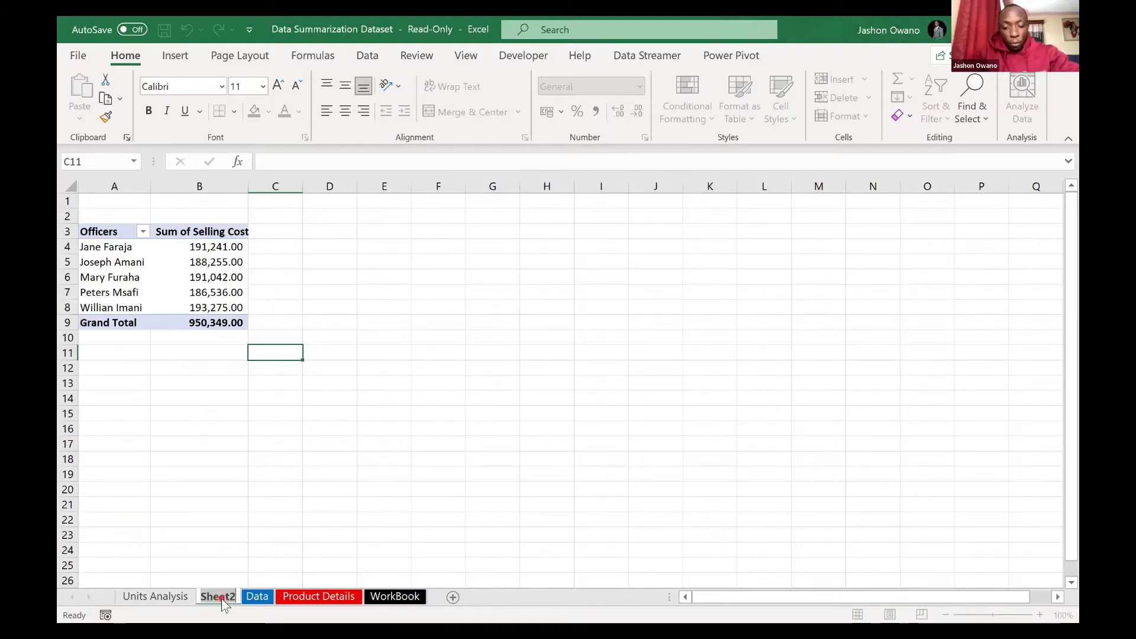
type("Officers")
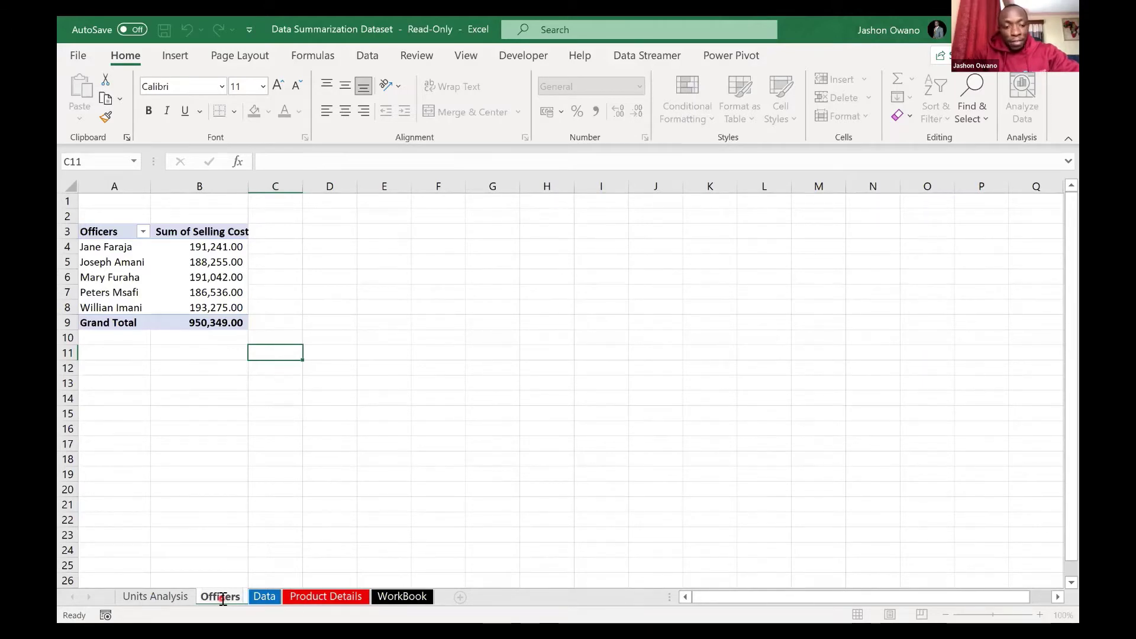
type("Cost")
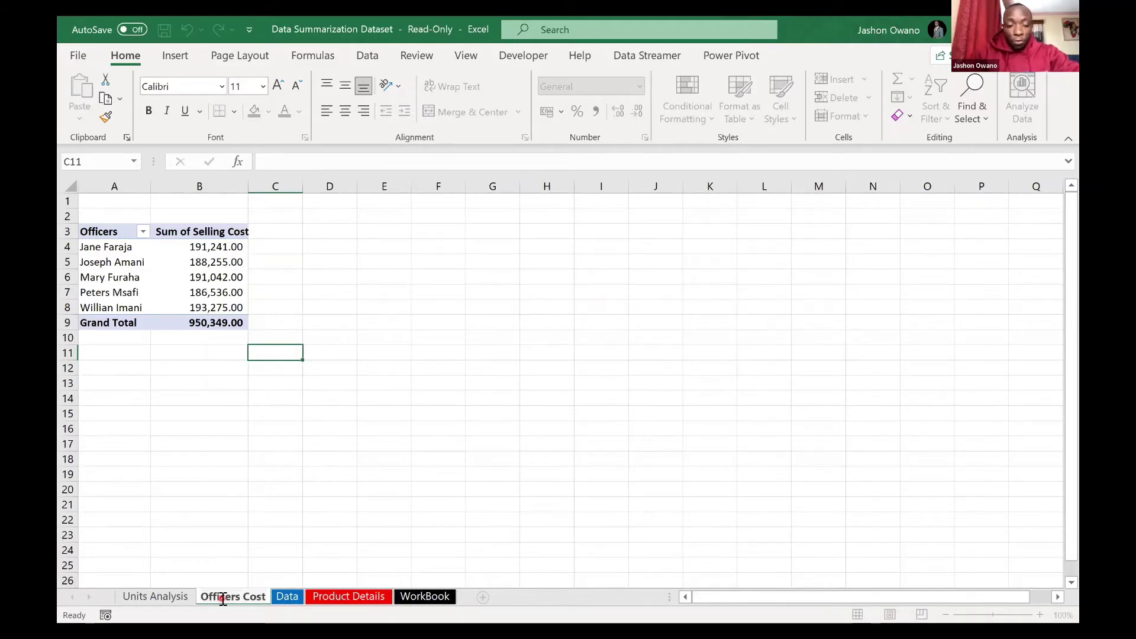
left_click(332, 492)
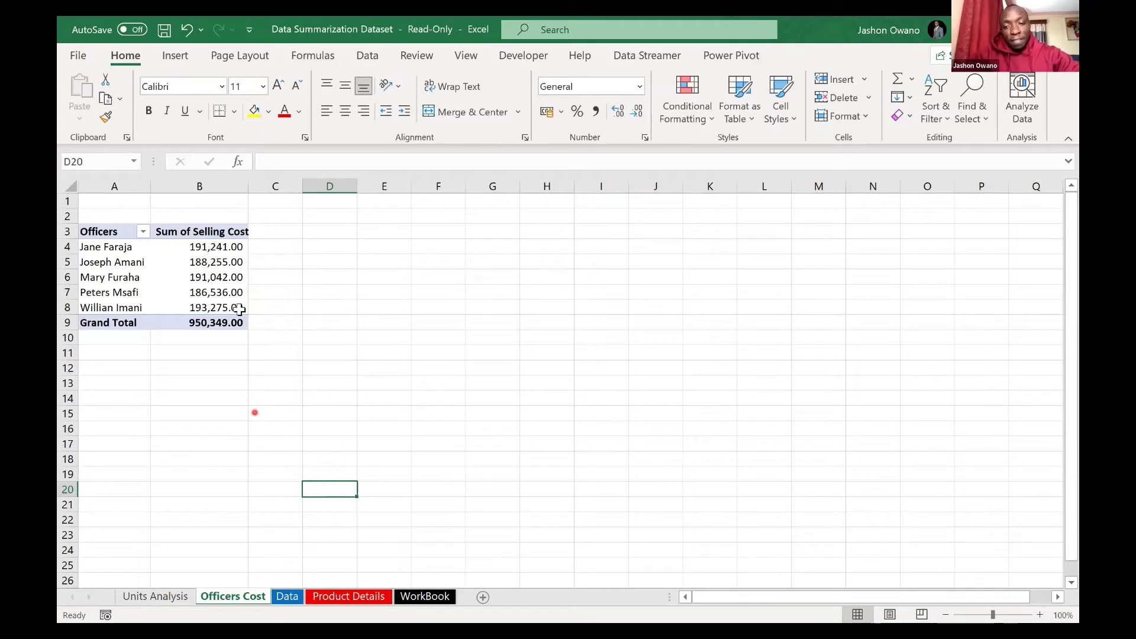
Step: Examine the selling cost sums per officer on the Officers Cost sheet and the PivotTables on the Units Analysis sheet
left_click(255, 412)
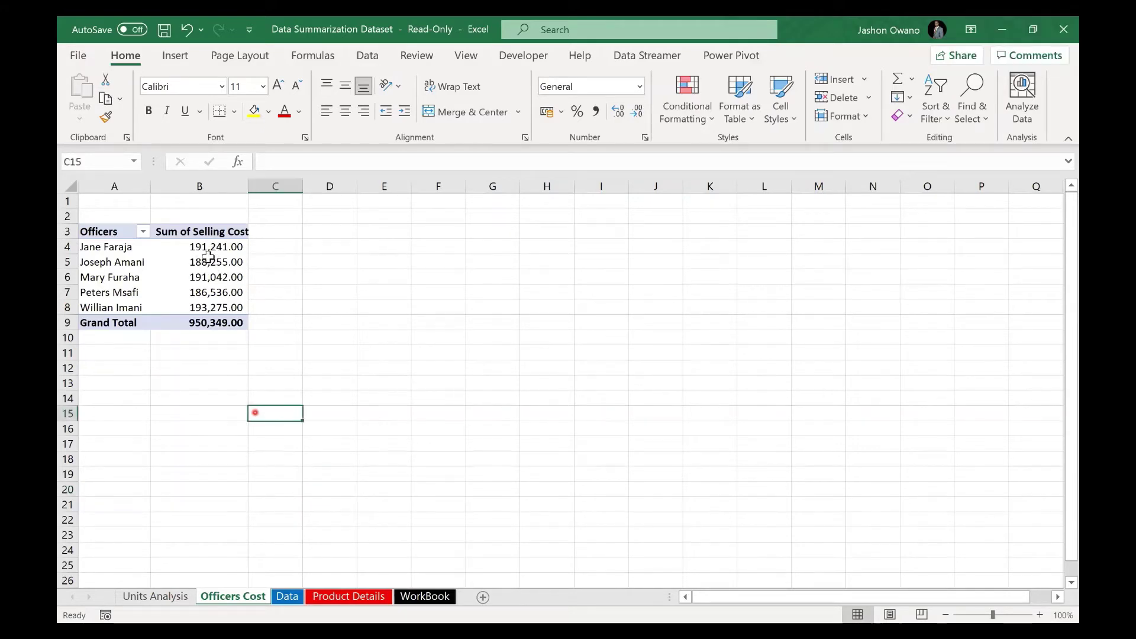
left_click(210, 252)
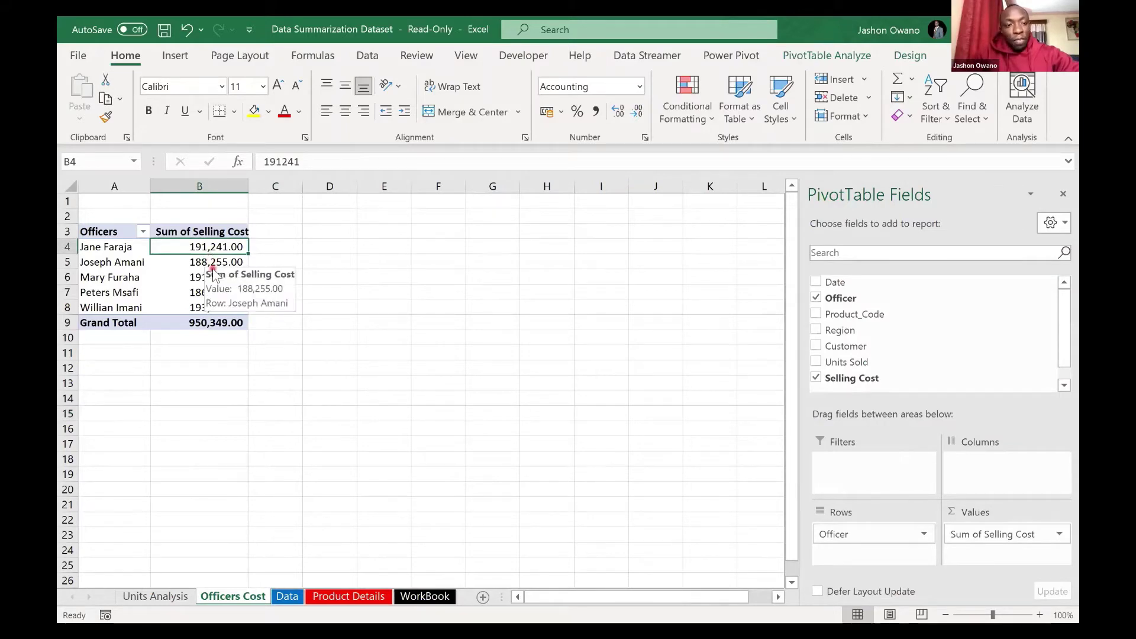
left_click(214, 264)
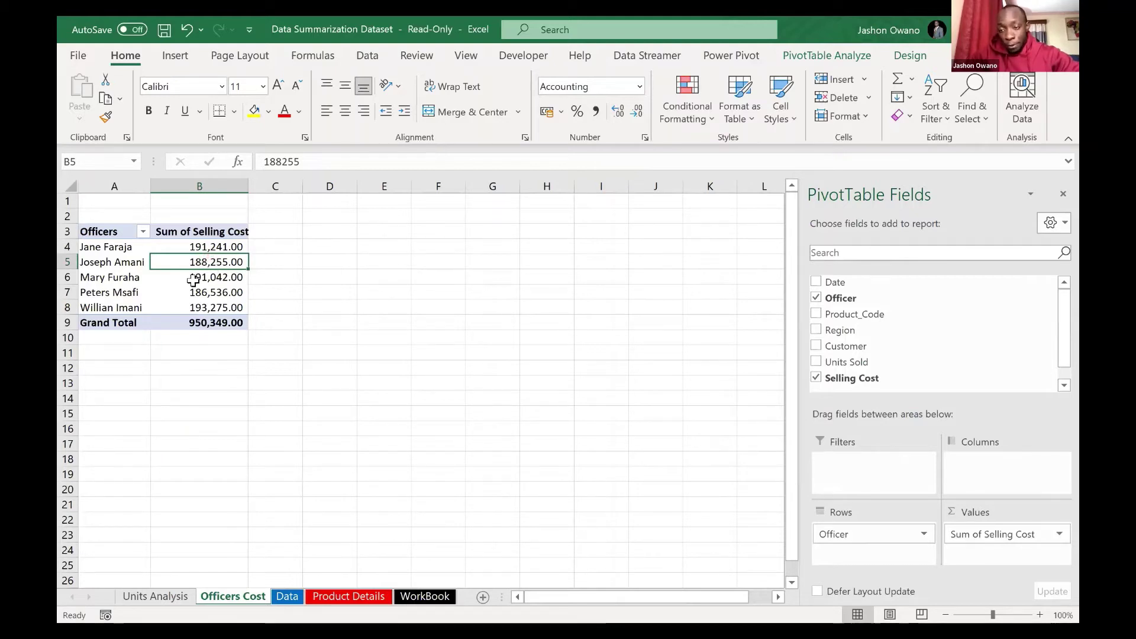
mouse_move(193, 280)
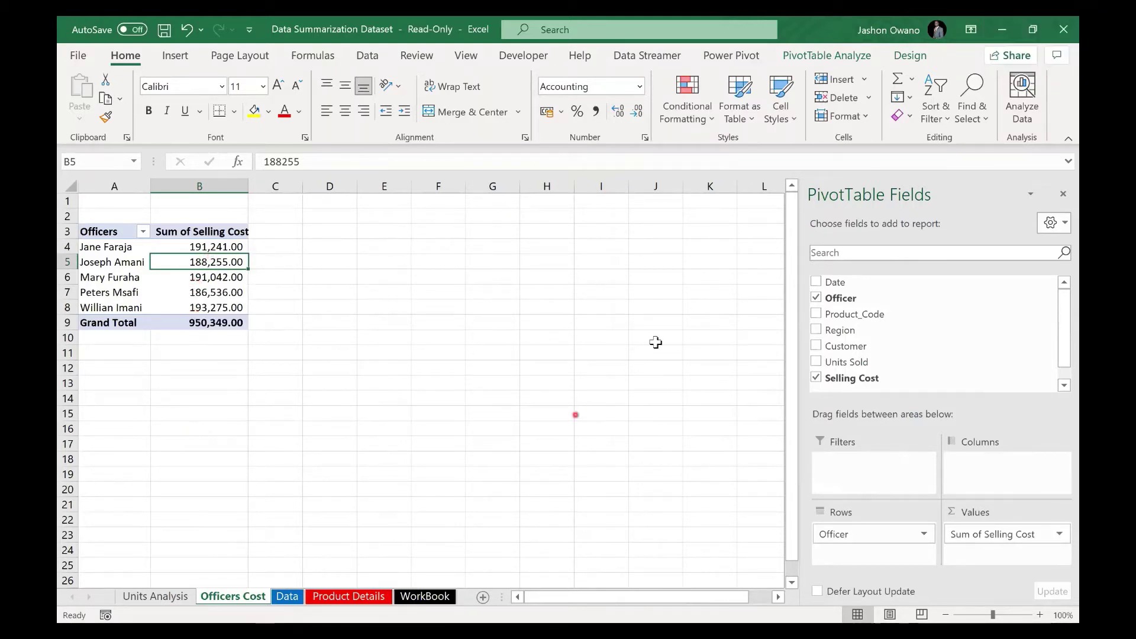
left_click(216, 292)
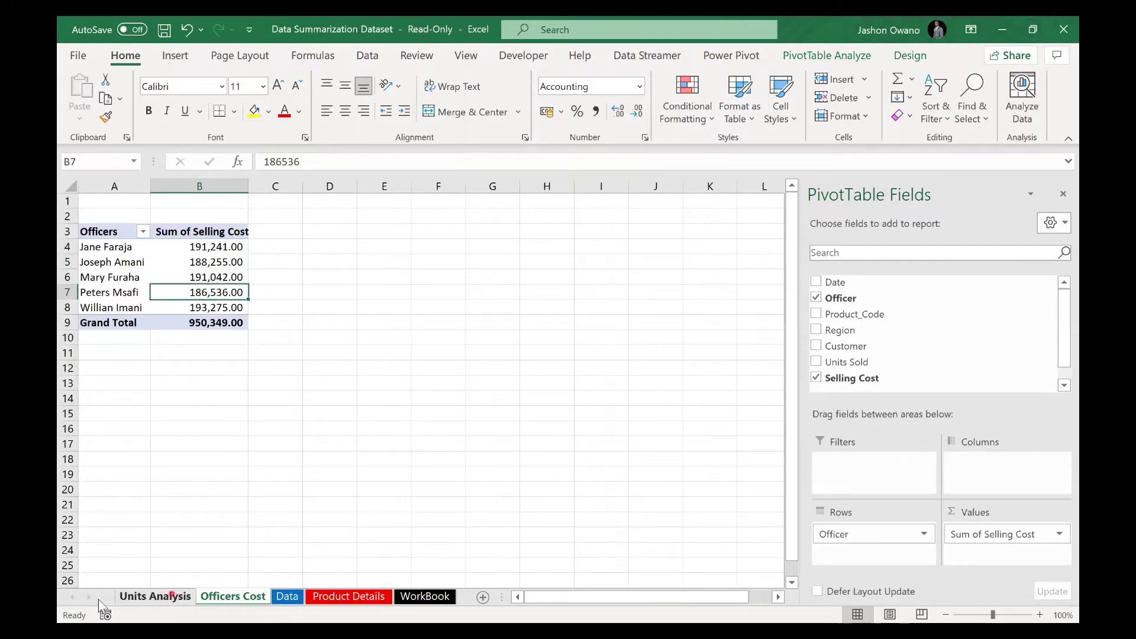
left_click(125, 596)
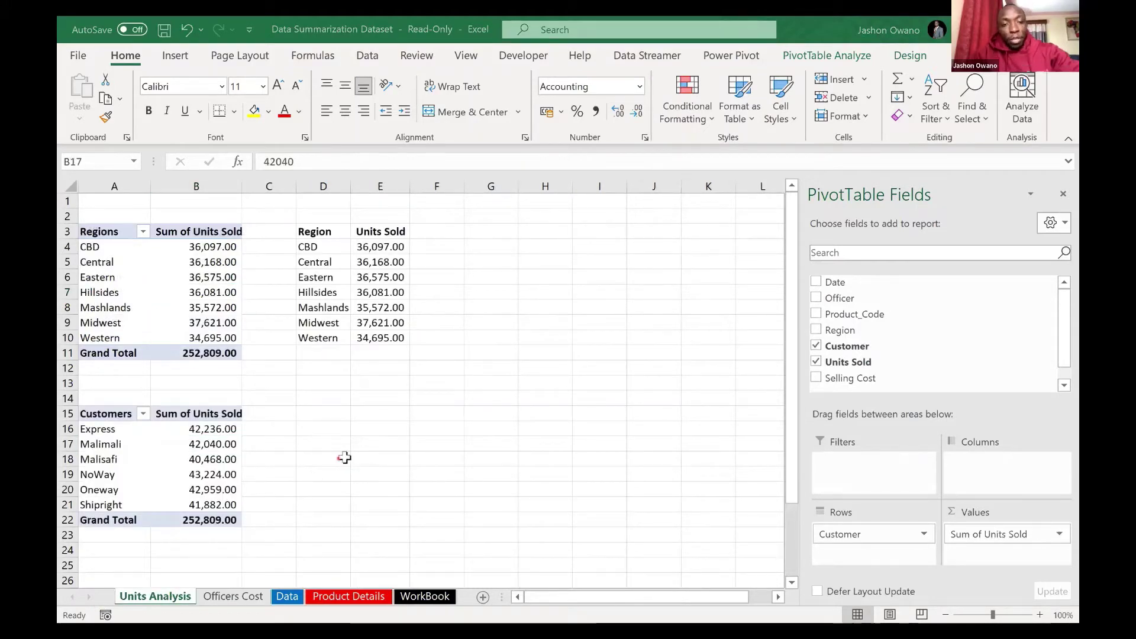
key("ctrl+Page_Down")
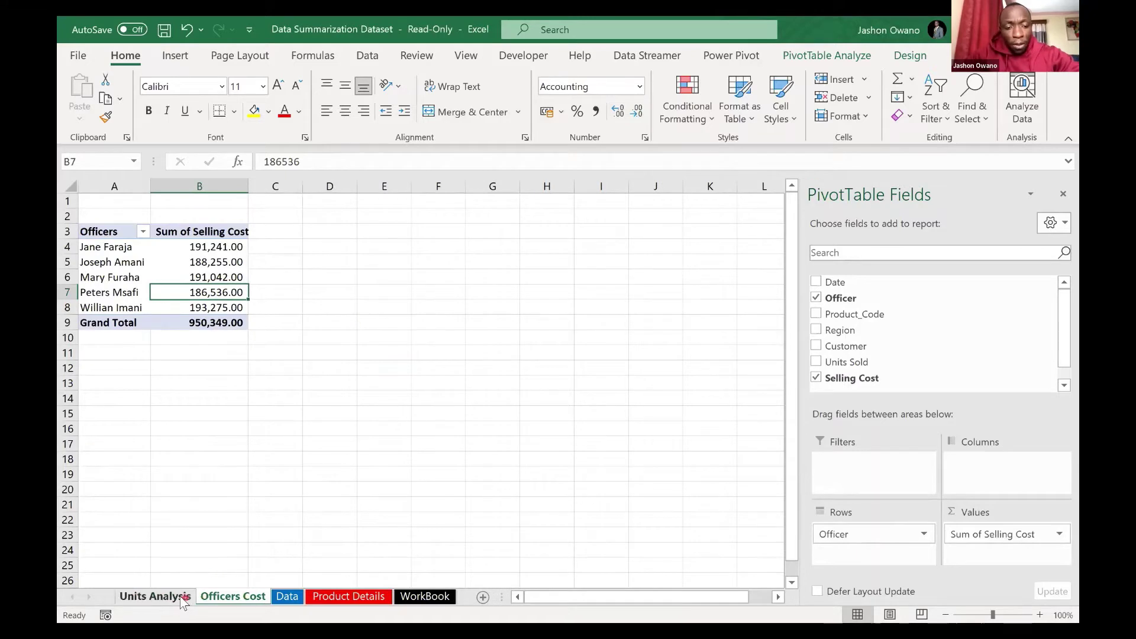
left_click(175, 595)
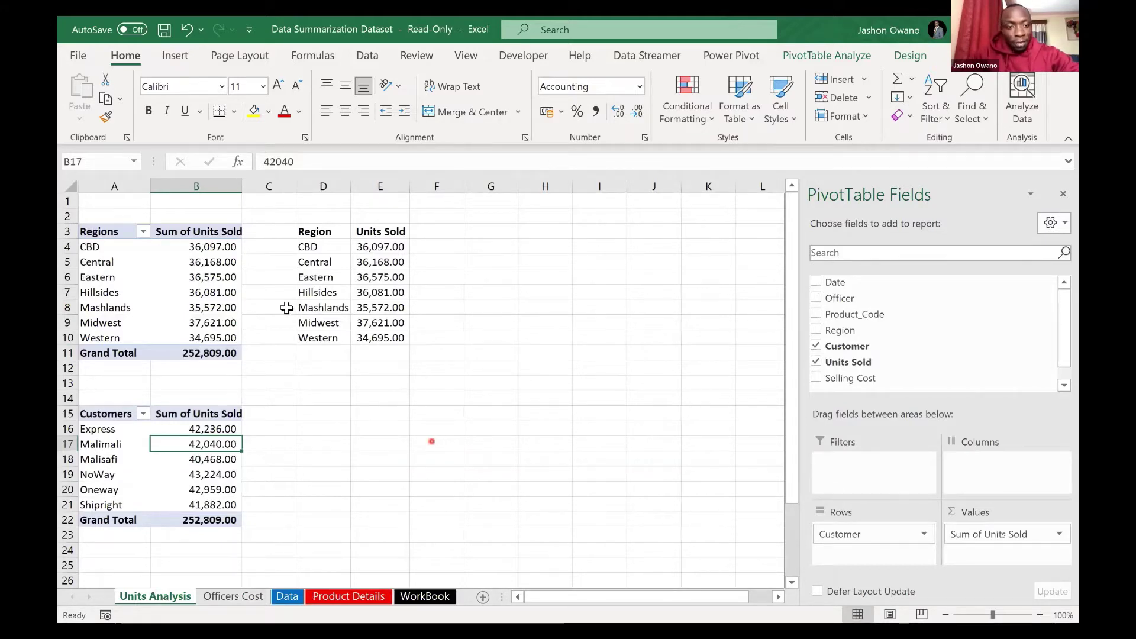
left_click(226, 598)
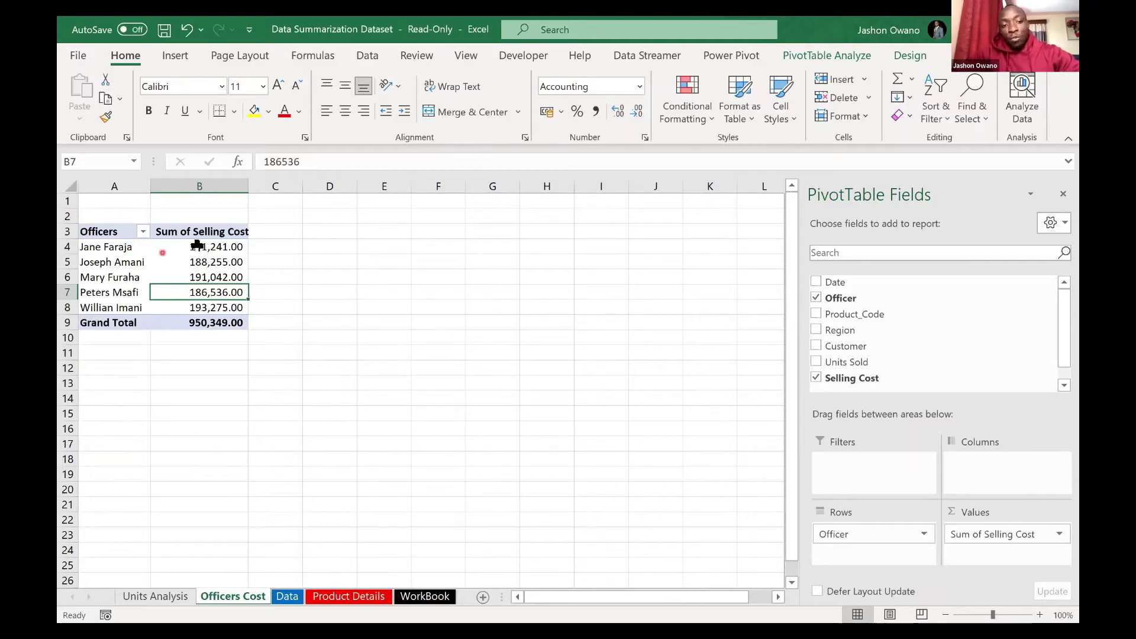
Step: Change the Selling Cost value field in the officer PivotTable to summarize by Count
mouse_move(213, 246)
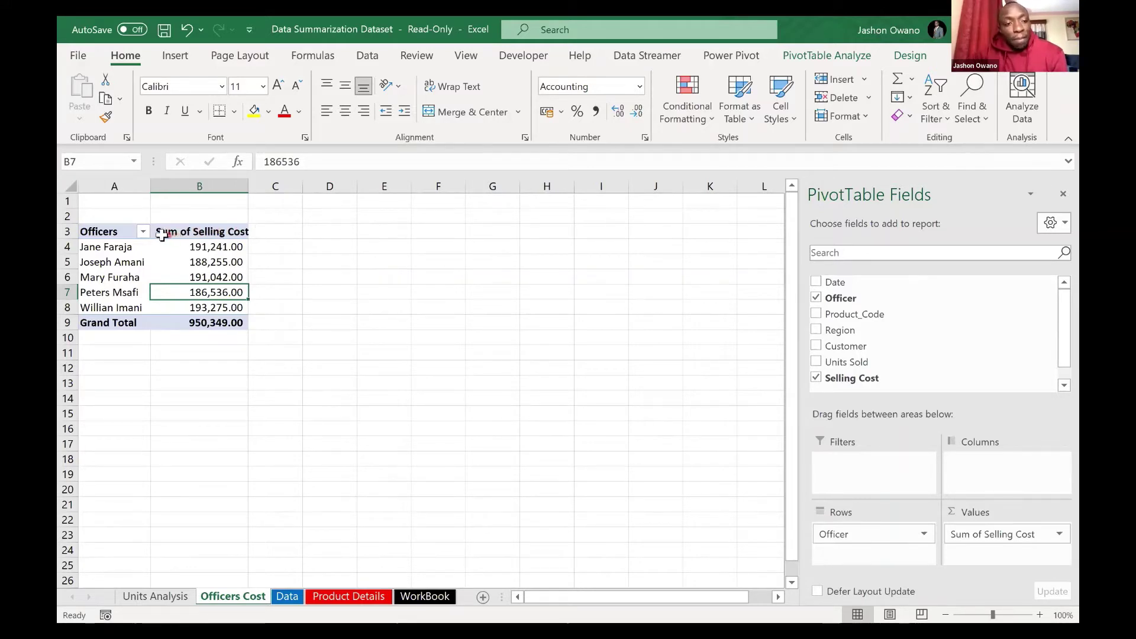
left_click(195, 231)
double_click(196, 233)
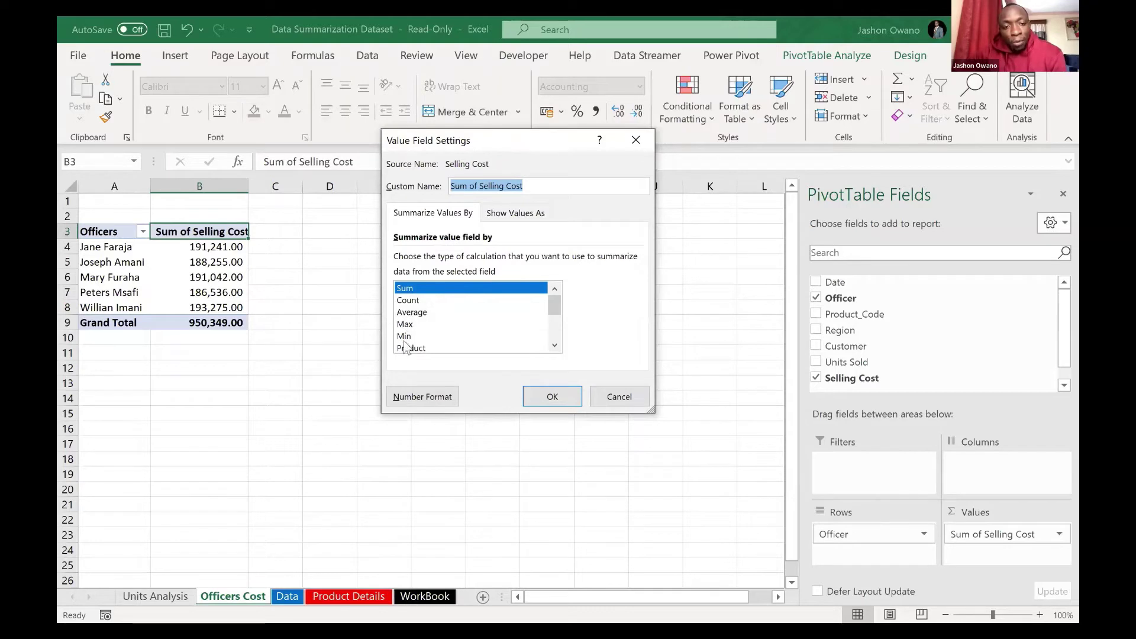
left_click_drag(558, 310, 553, 285)
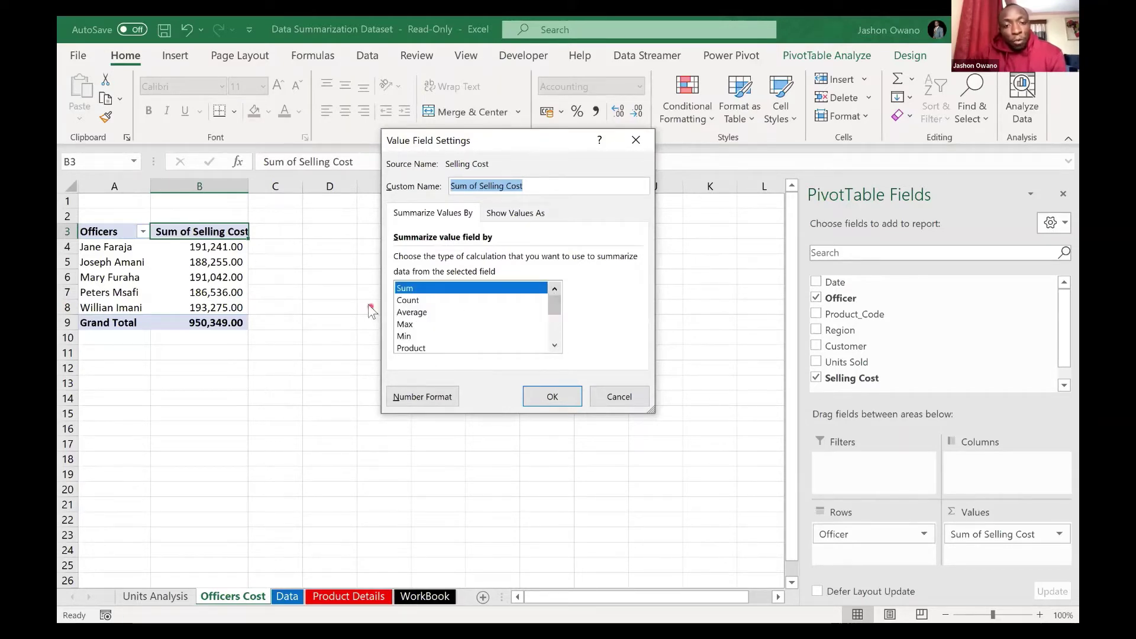
left_click(414, 301)
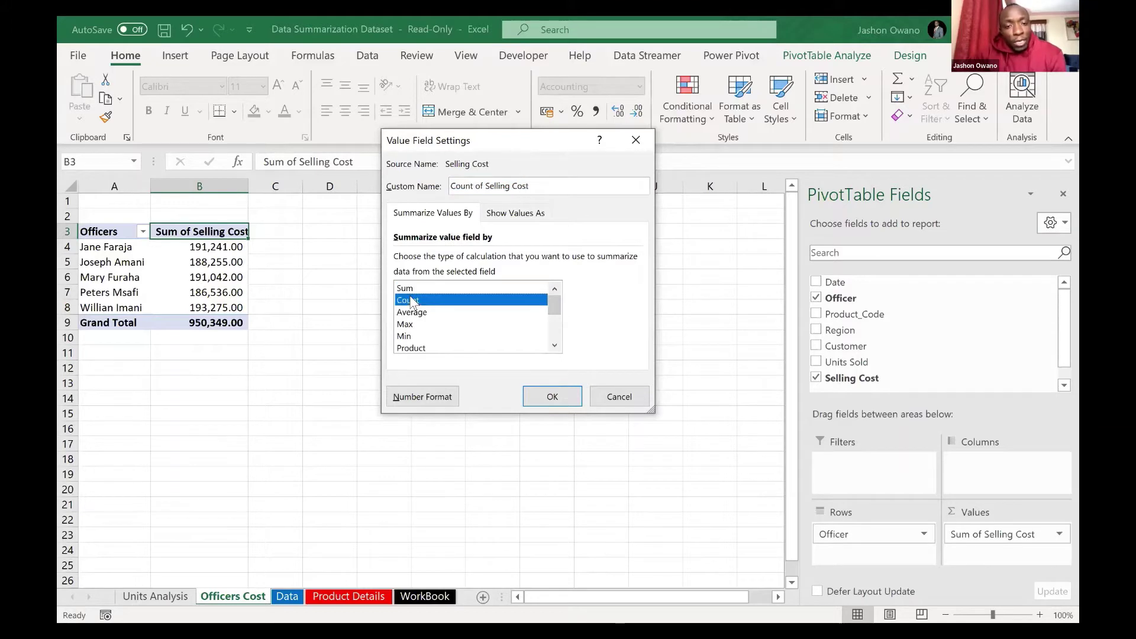
left_click(552, 395)
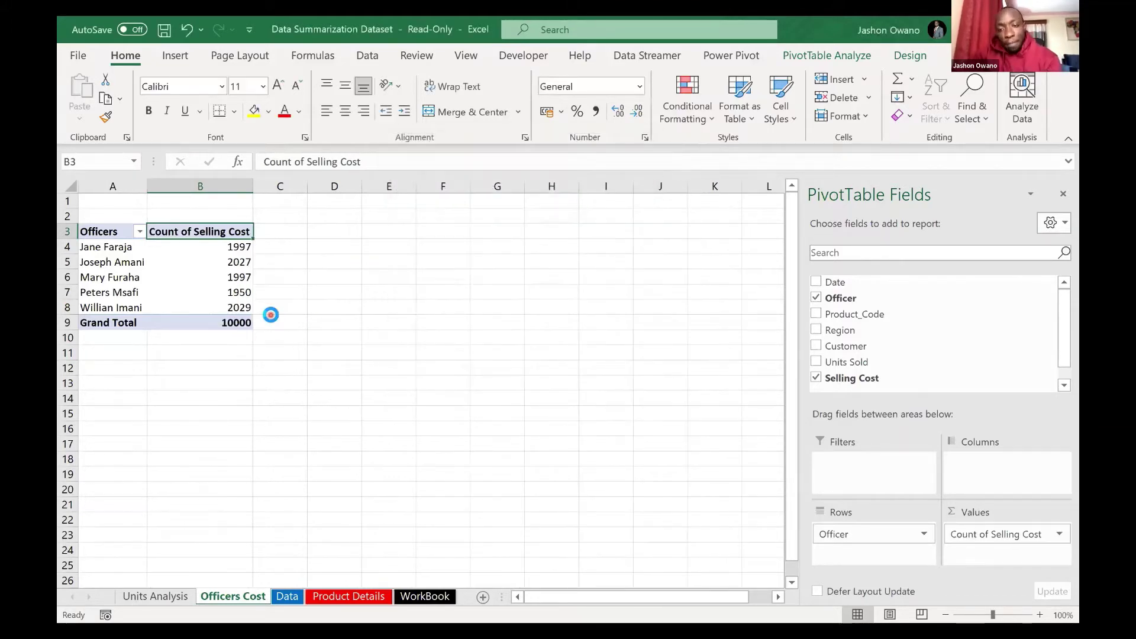
left_click(125, 251)
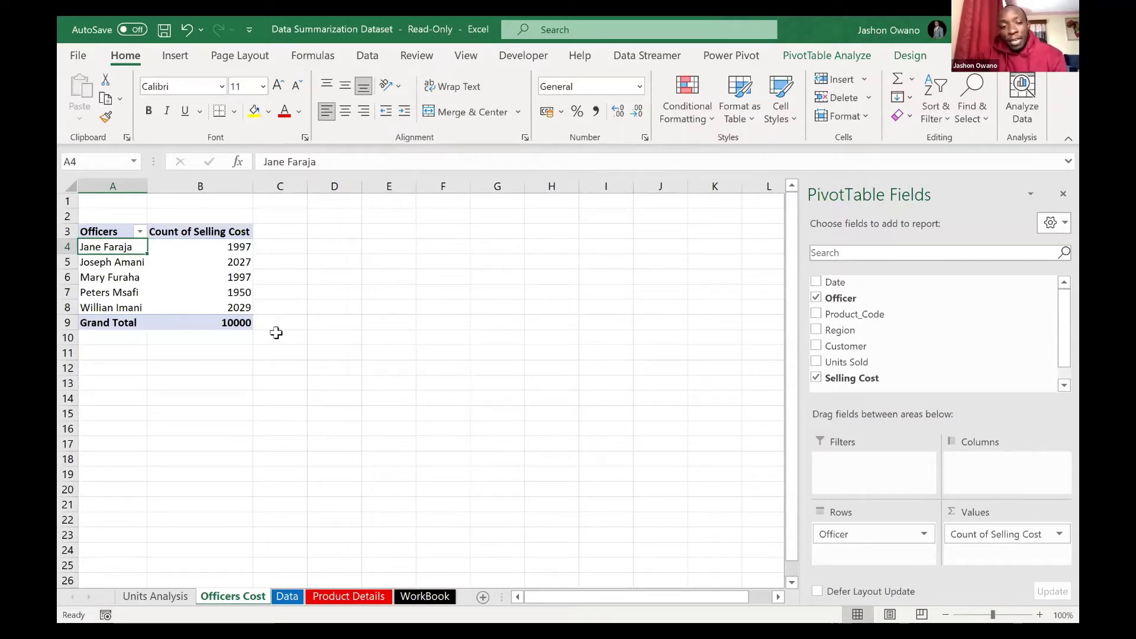
Step: Examine the selling cost counts per officer and their grand total in the PivotTable on the Officers Cost sheet
left_click(222, 322)
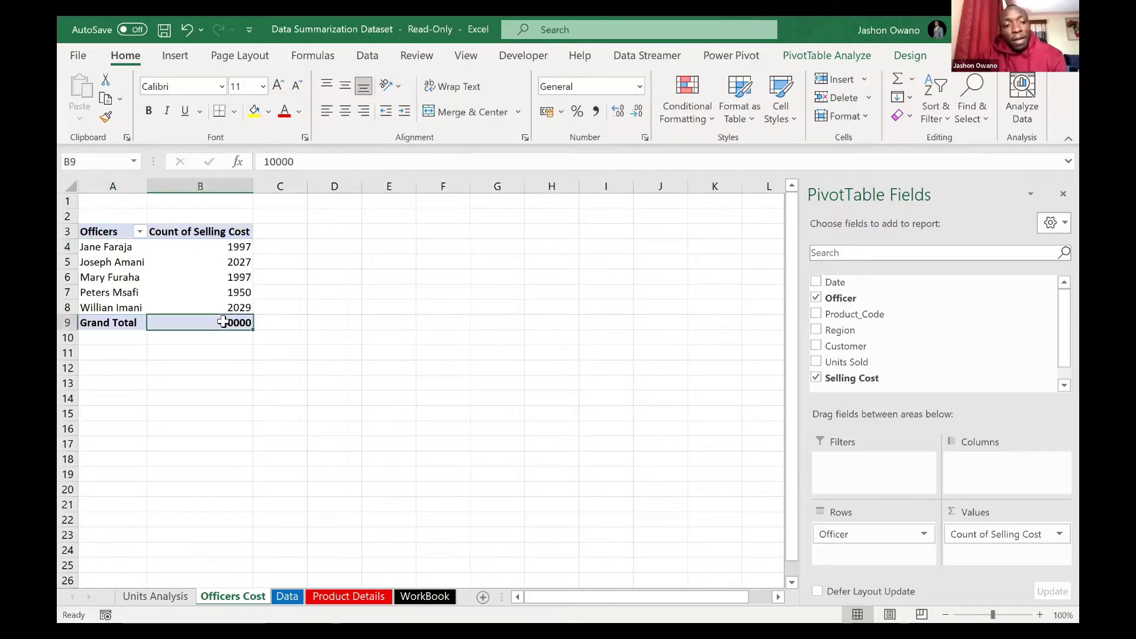
left_click_drag(118, 246, 127, 293)
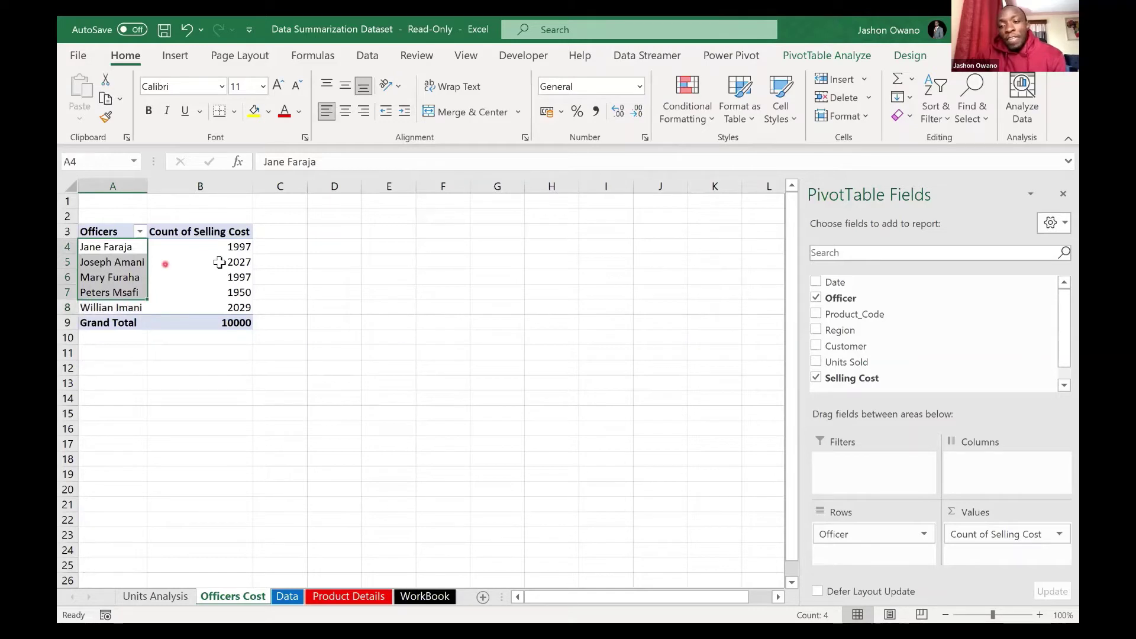
left_click(233, 323)
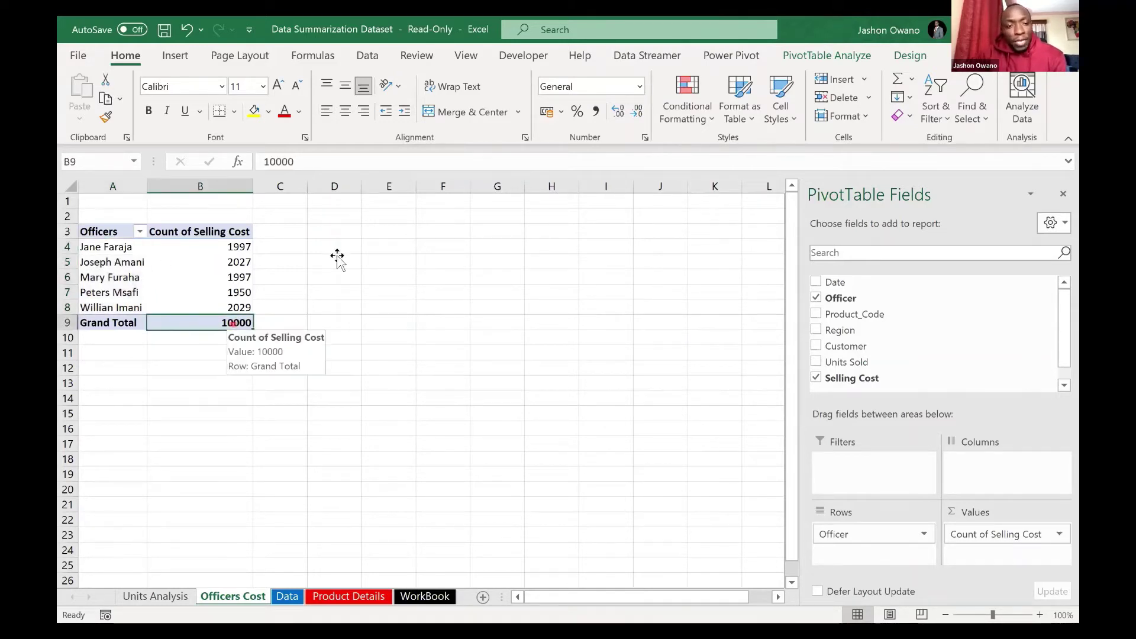
left_click(337, 259)
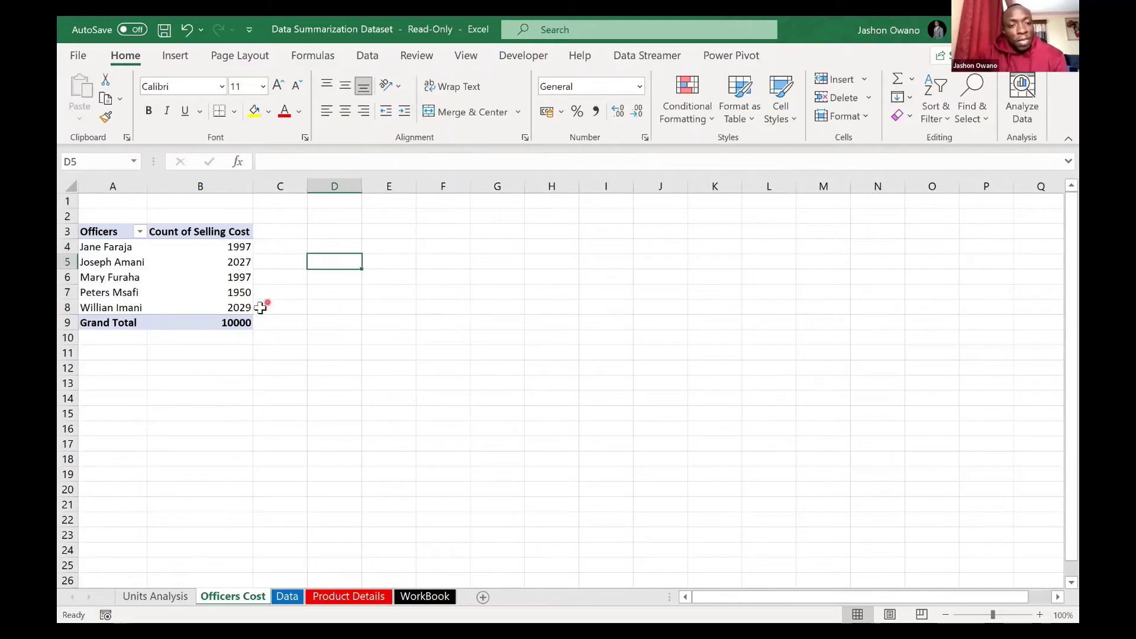
left_click(220, 309)
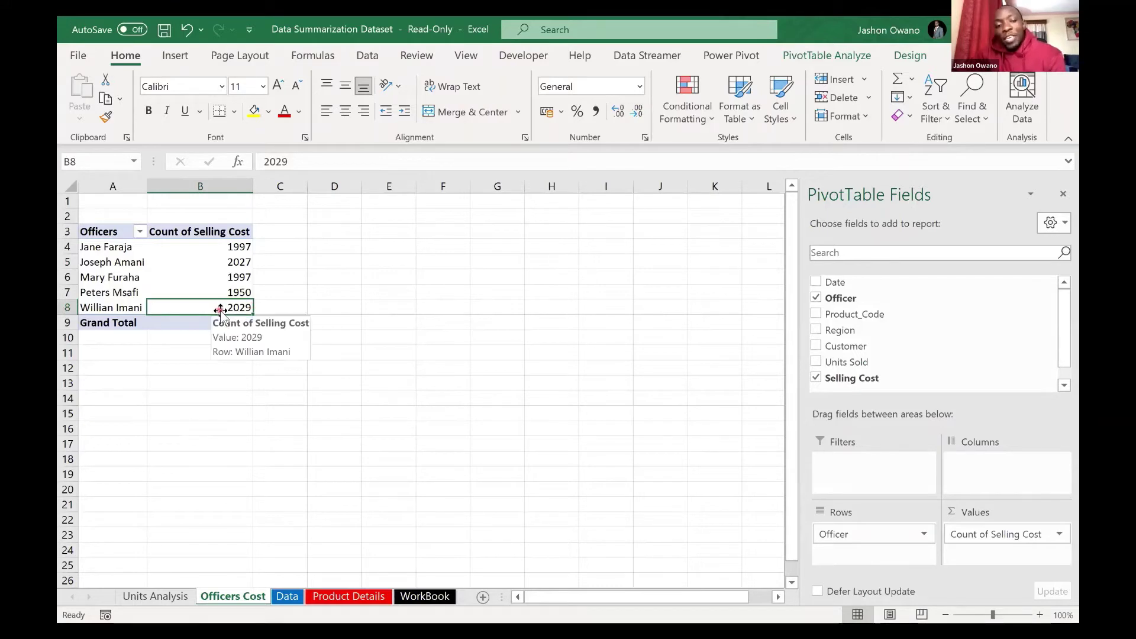
left_click(208, 278)
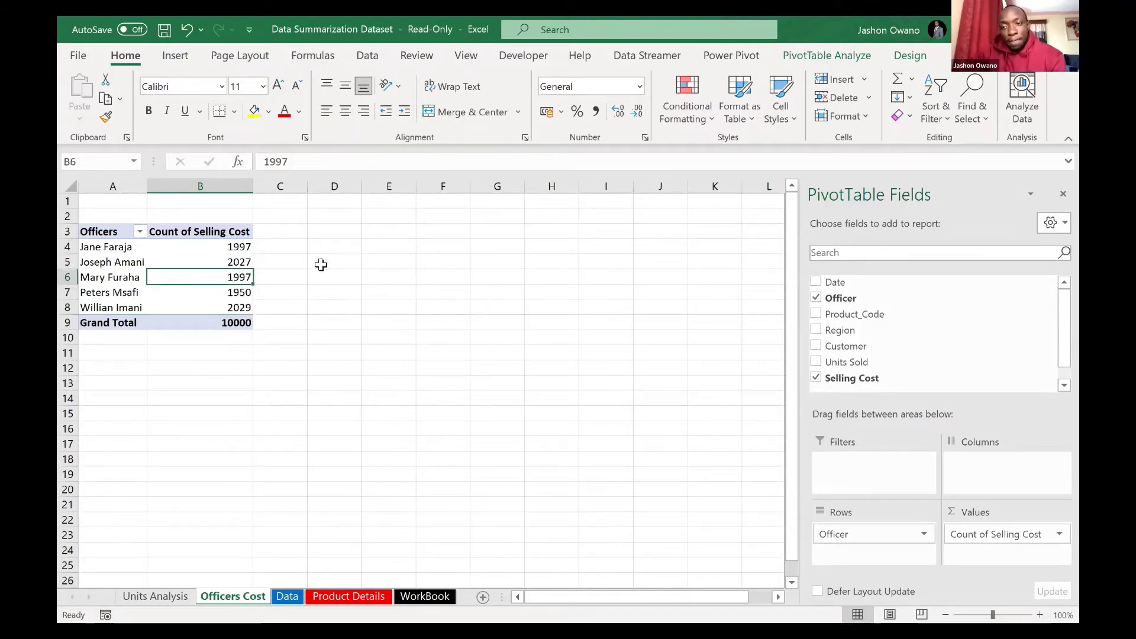
left_click(220, 258)
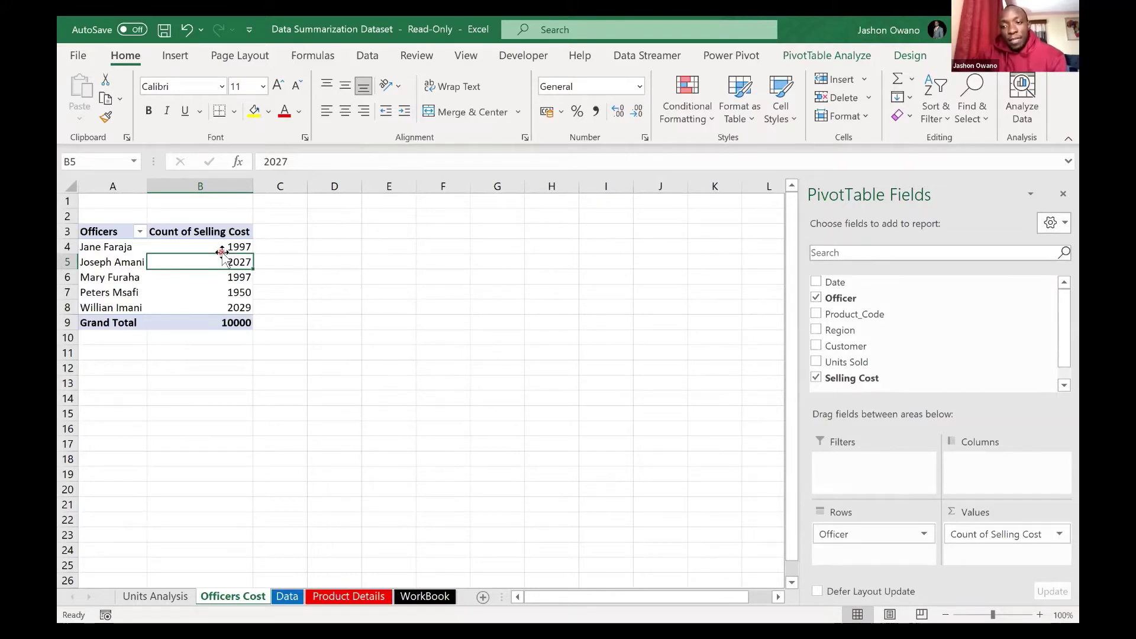
Step: Change the Selling Cost value field in the officer PivotTable to summarize by Average
left_click(195, 235)
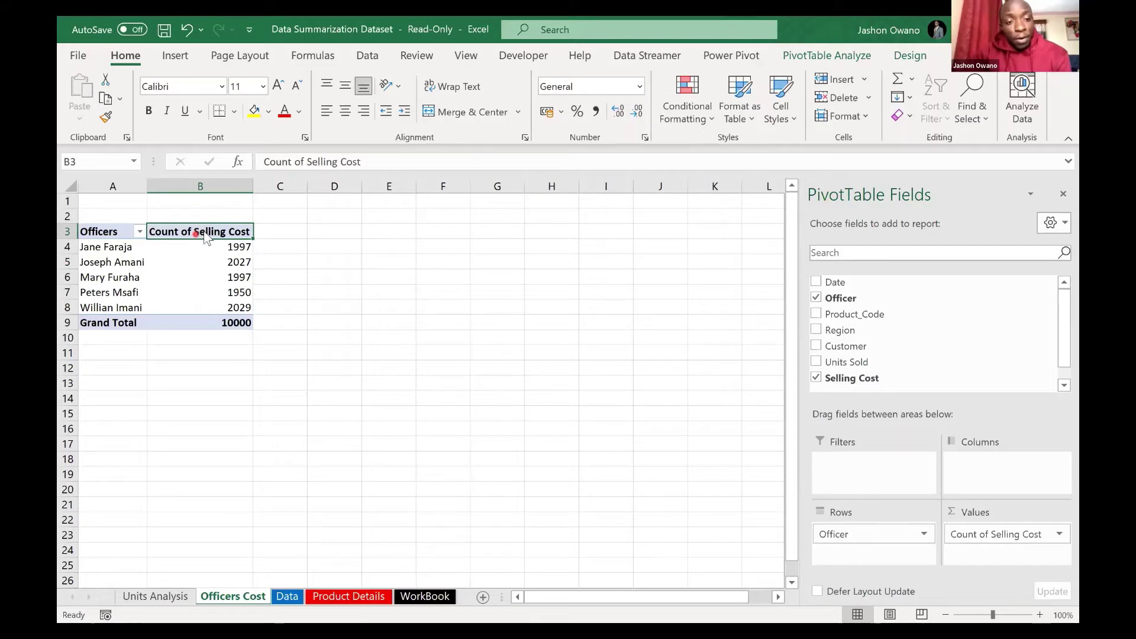
double_click(204, 233)
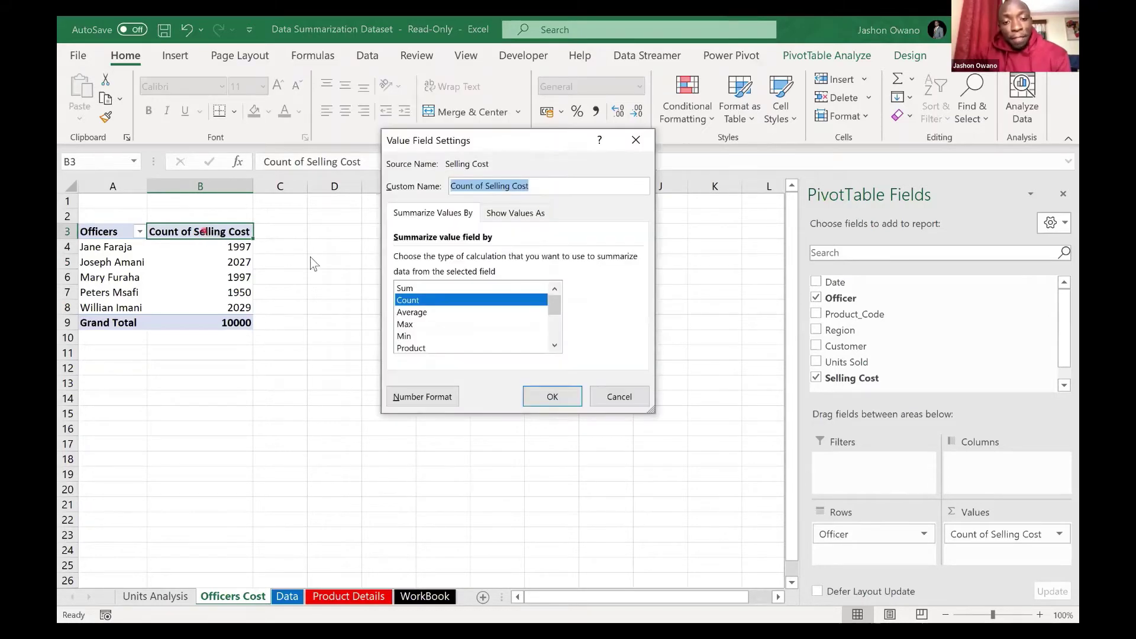
left_click(413, 312)
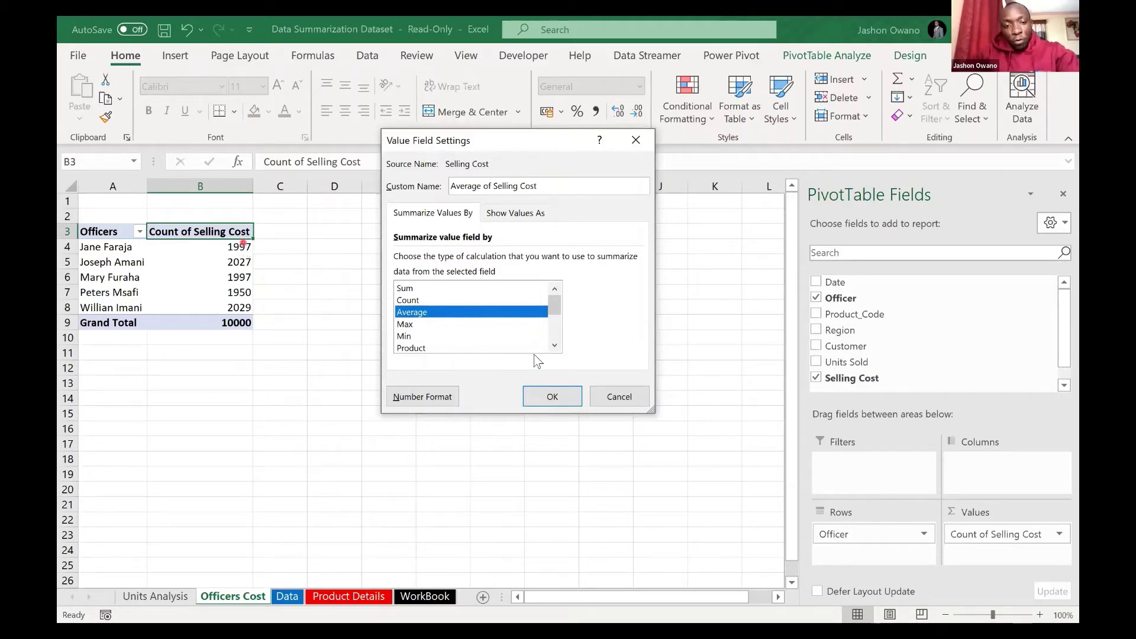
left_click(556, 398)
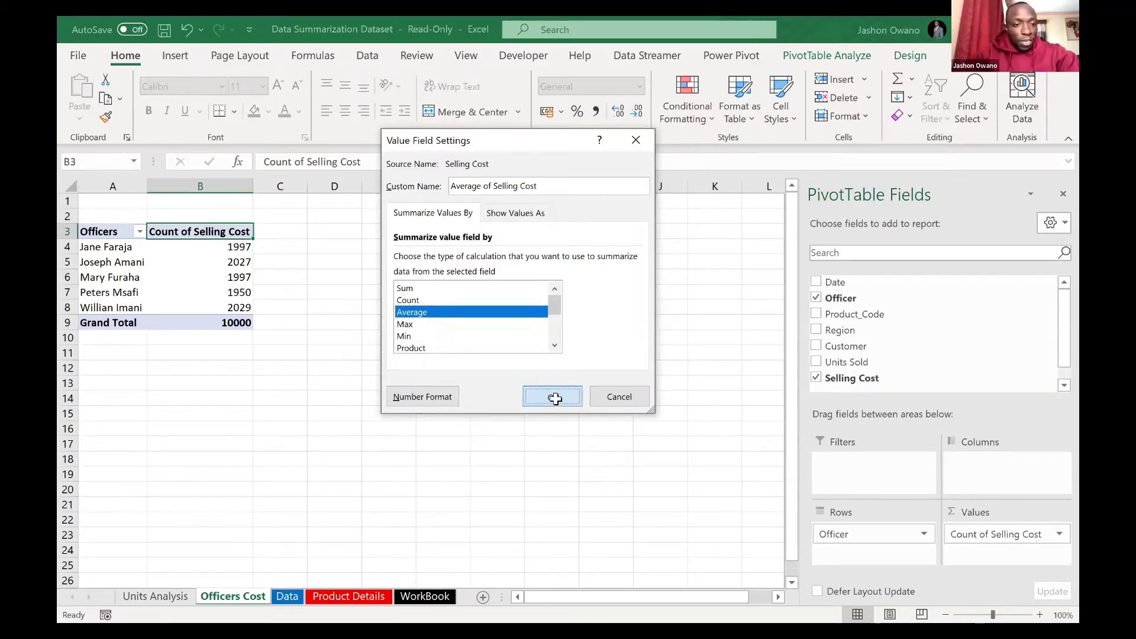
left_click(221, 247)
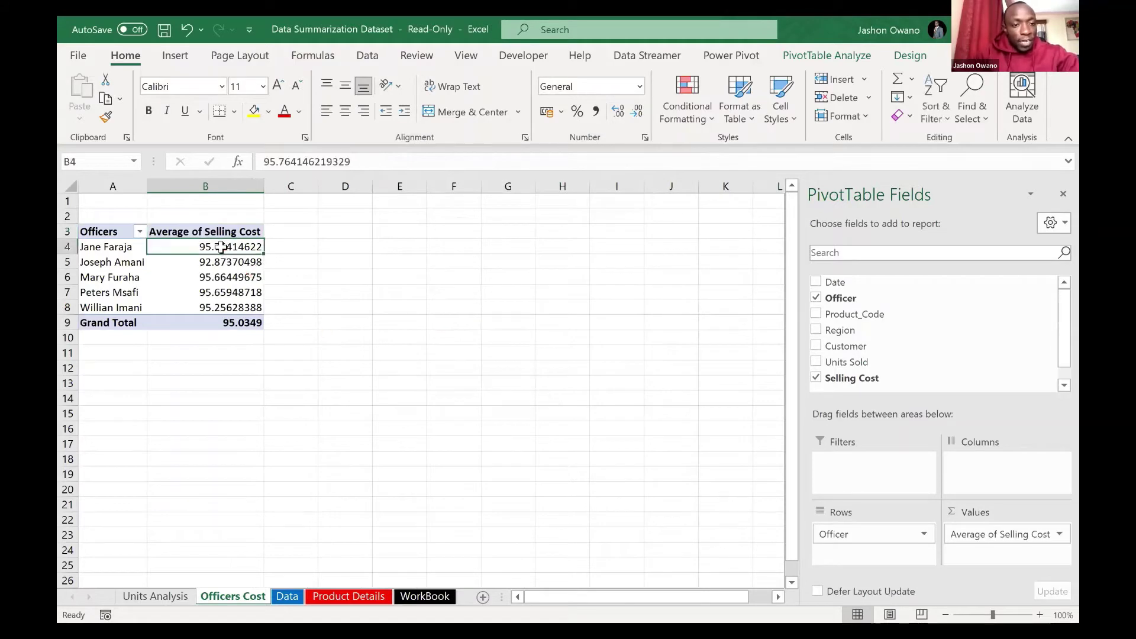
Step: Set the Selling Cost value field in the officer PivotTable to summarize by Sum
mouse_move(239, 241)
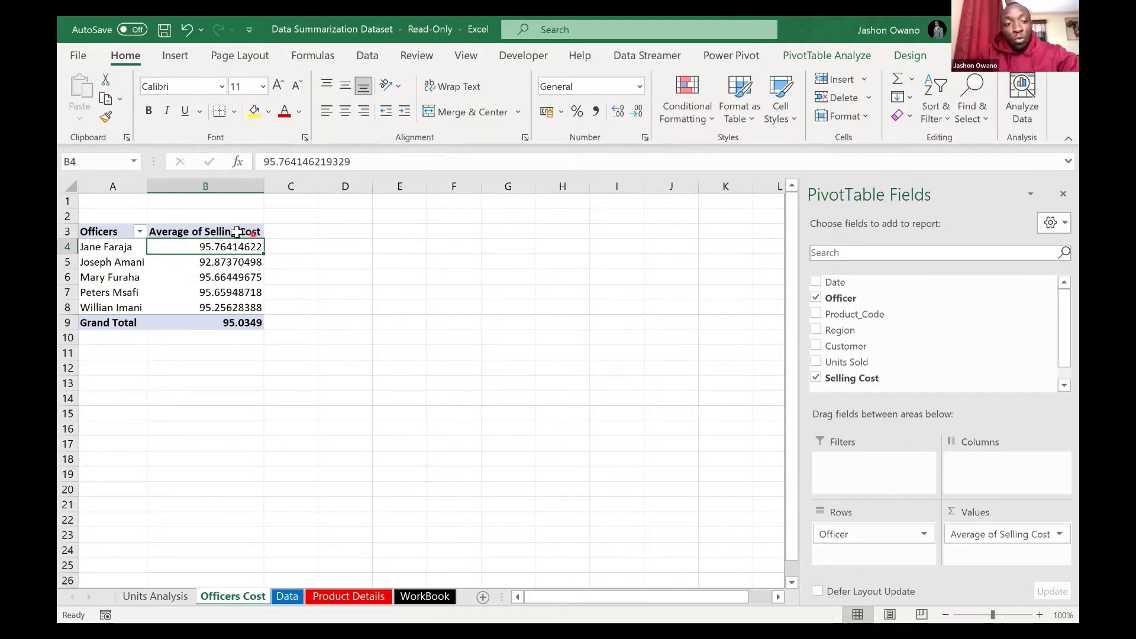
left_click(235, 231)
double_click(235, 234)
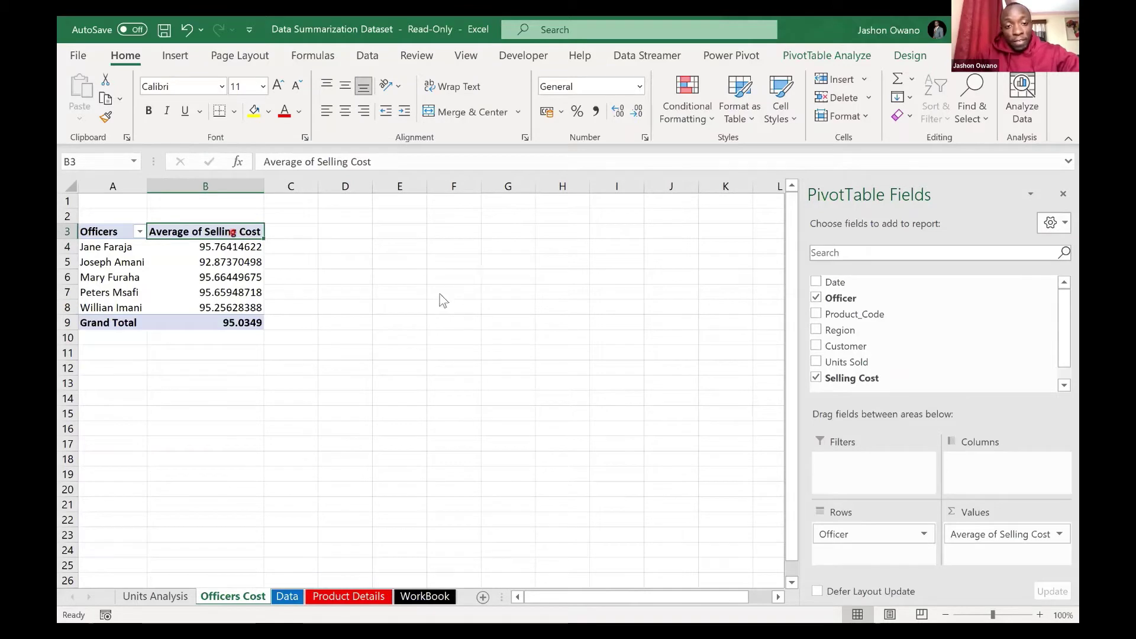
left_click(414, 288)
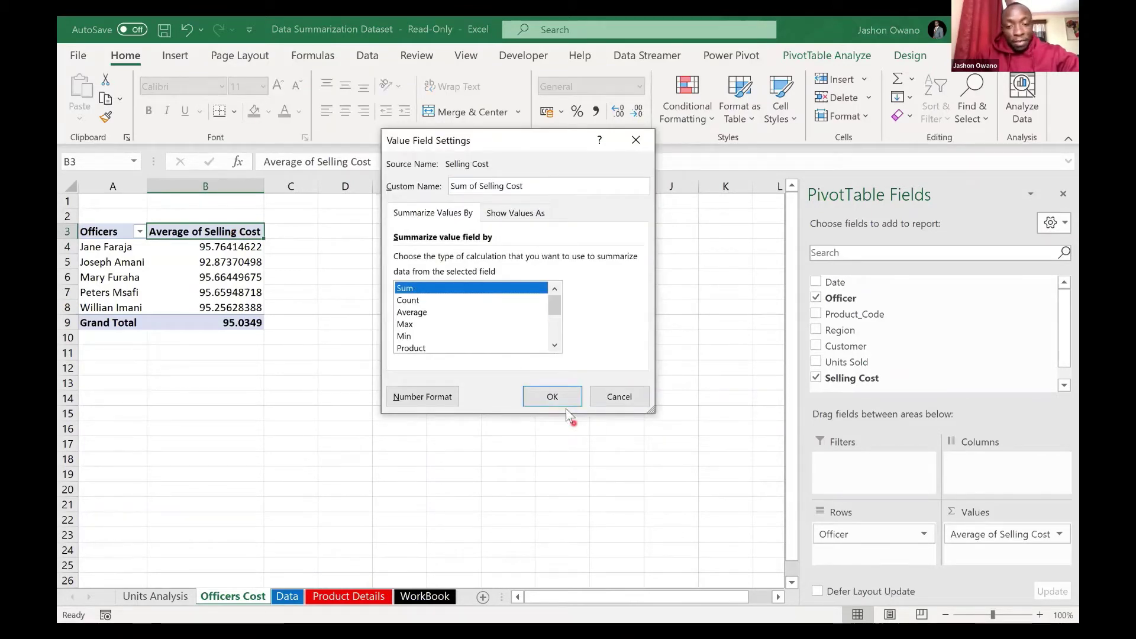
left_click(553, 397)
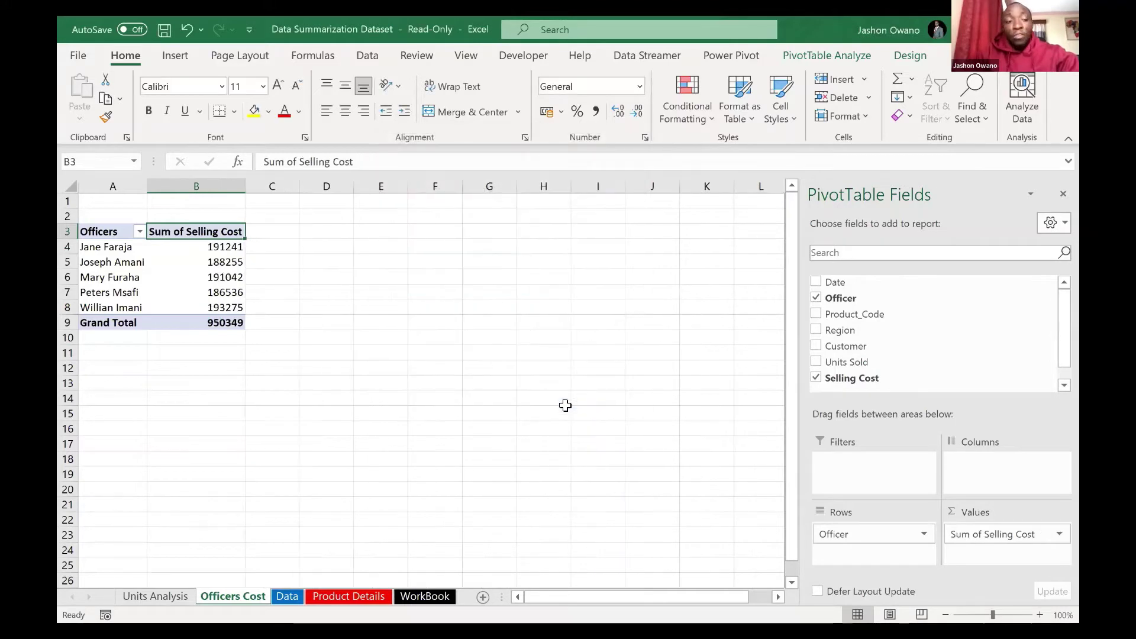
left_click(314, 246)
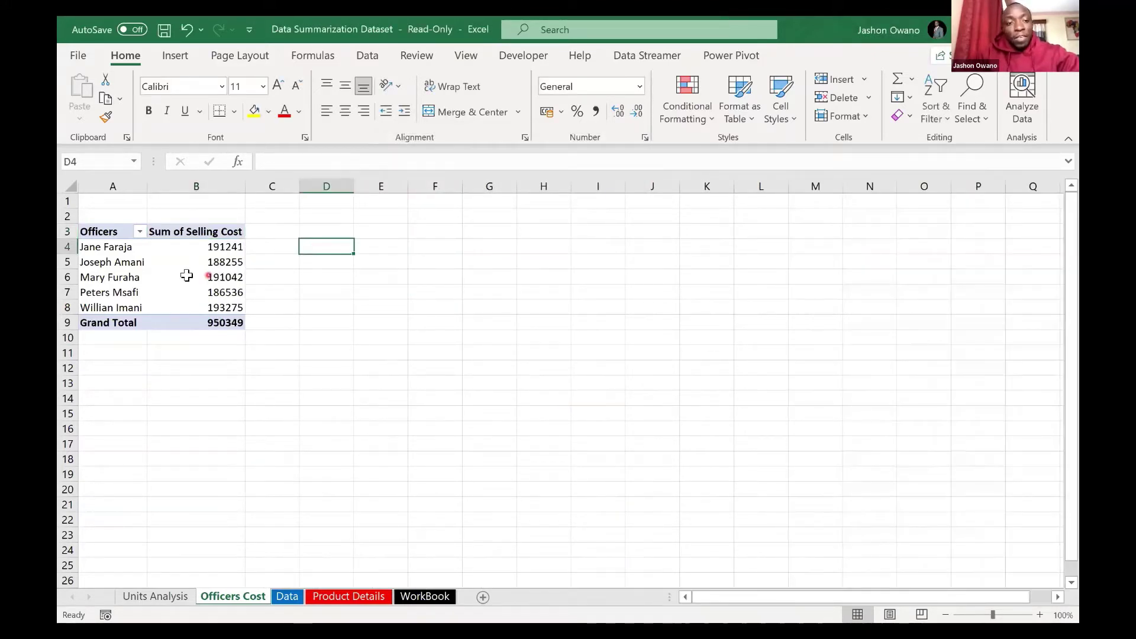
Step: Try to delete the selling cost sum in B5 of the officer PivotTable
left_click_drag(182, 246, 195, 303)
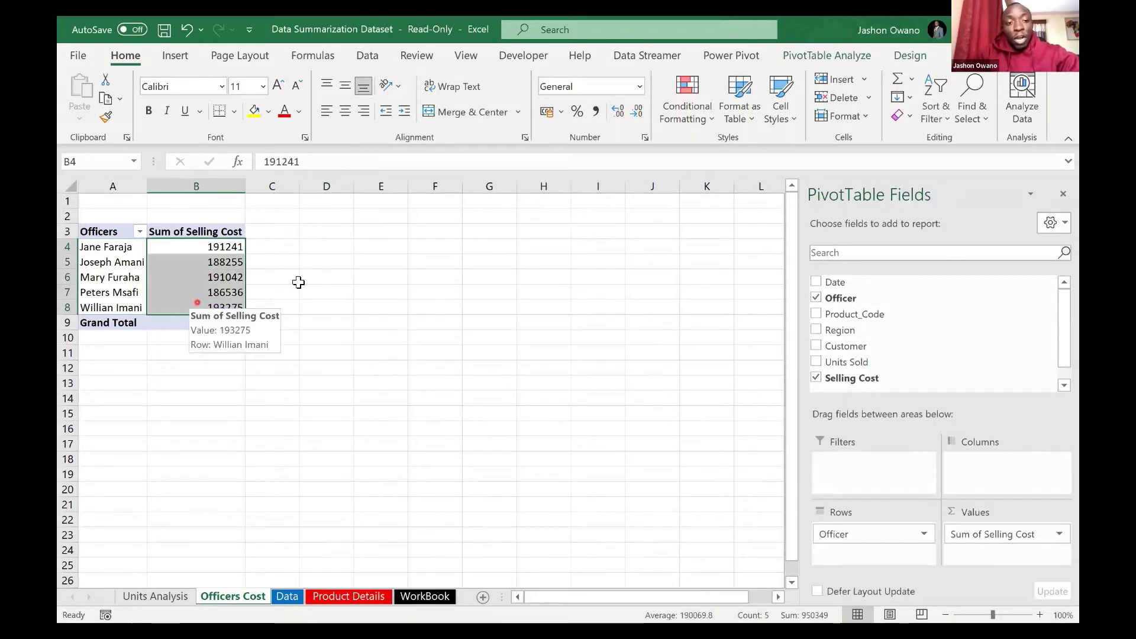
left_click(381, 261)
left_click(210, 265)
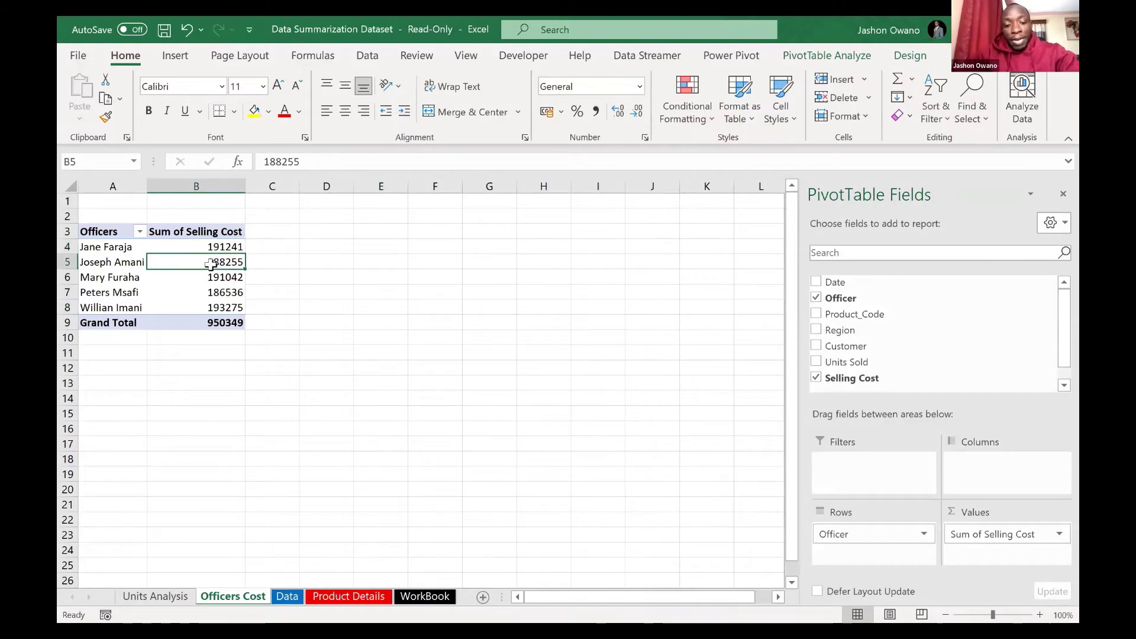
key("Delete")
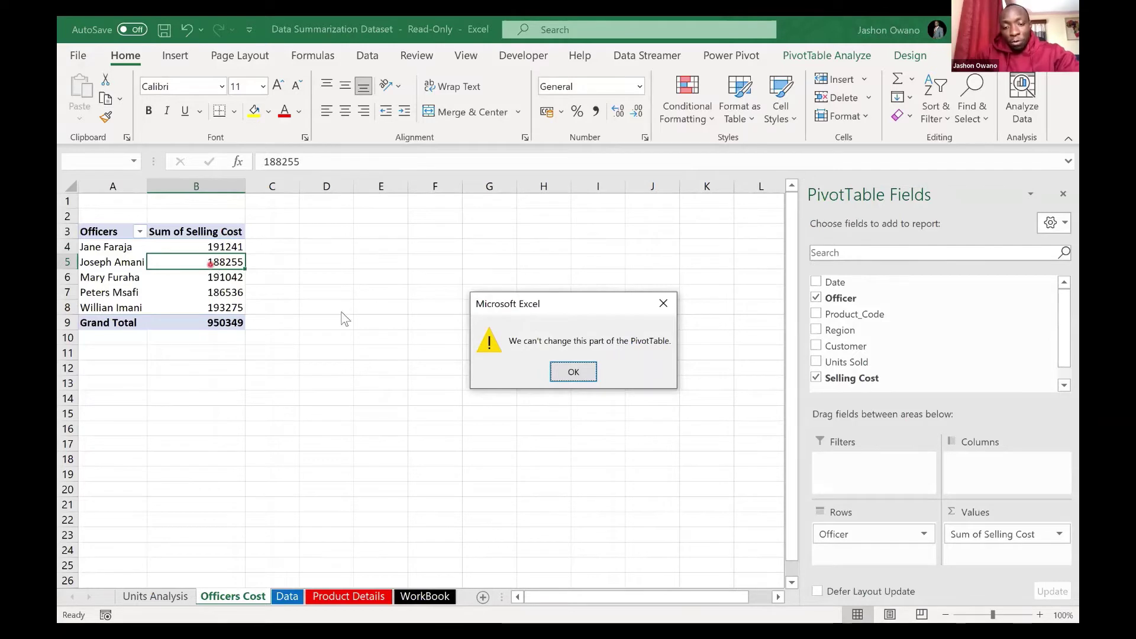
left_click(573, 373)
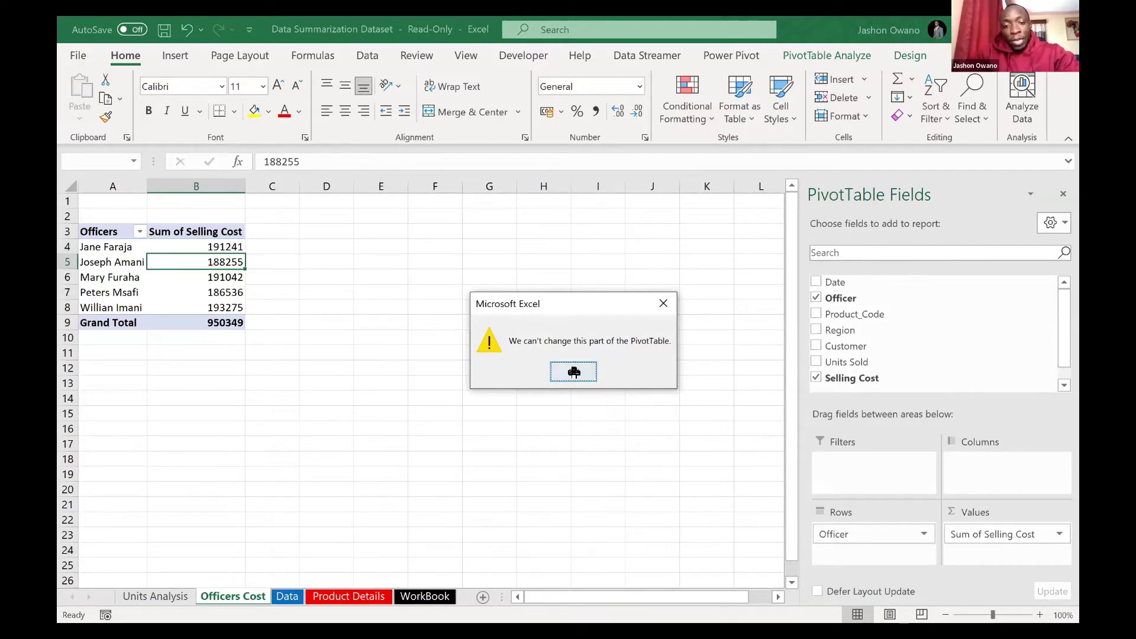
Step: Overwrite the officer label in A5 with sdsdsds, and undo that edit
left_click(125, 264)
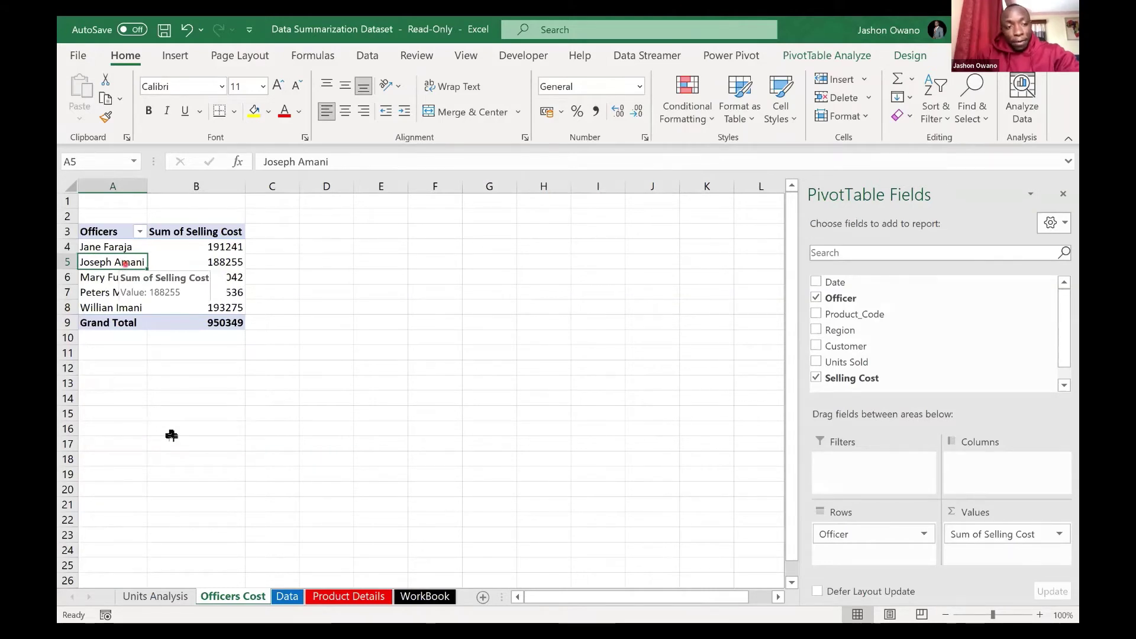
type("sdsdsds")
left_click(265, 398)
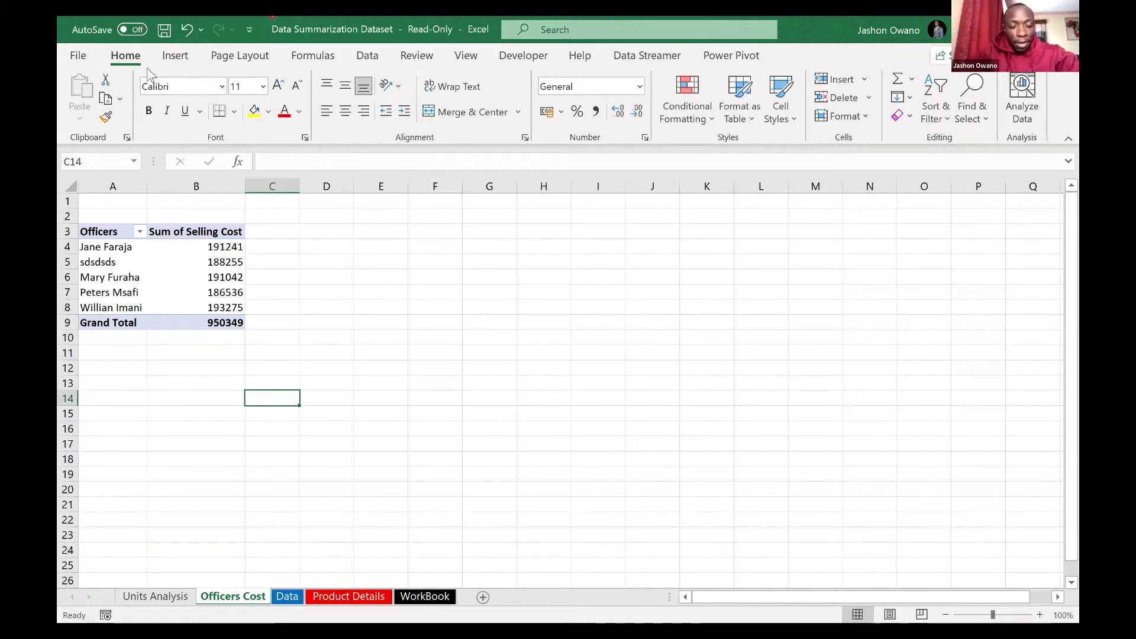
key("ctrl+z")
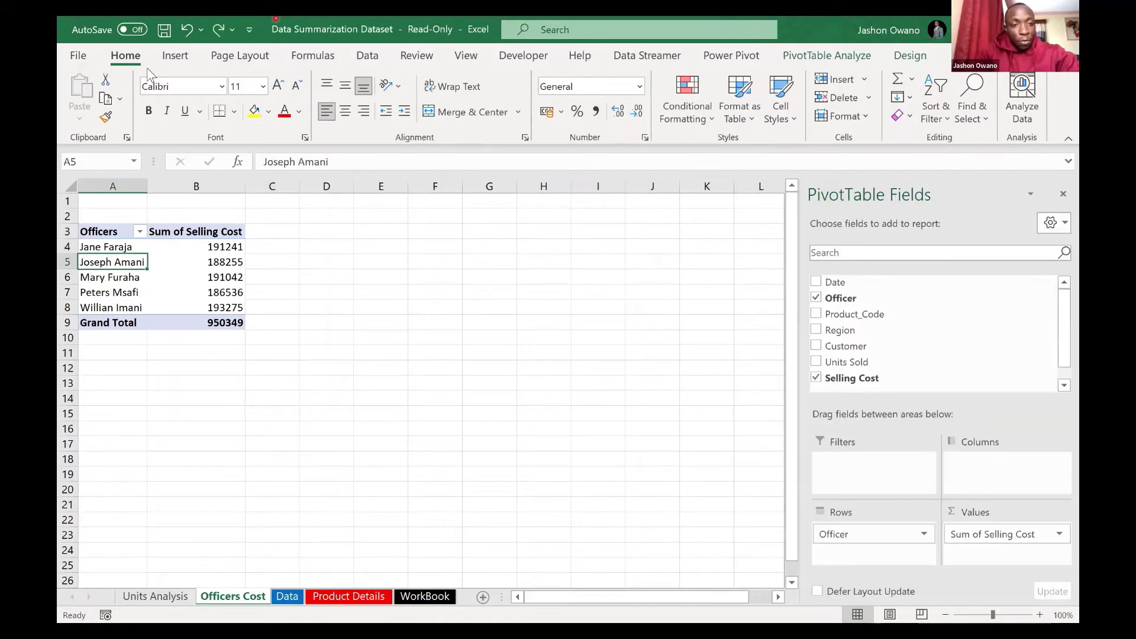
left_click(380, 201)
left_click(319, 261)
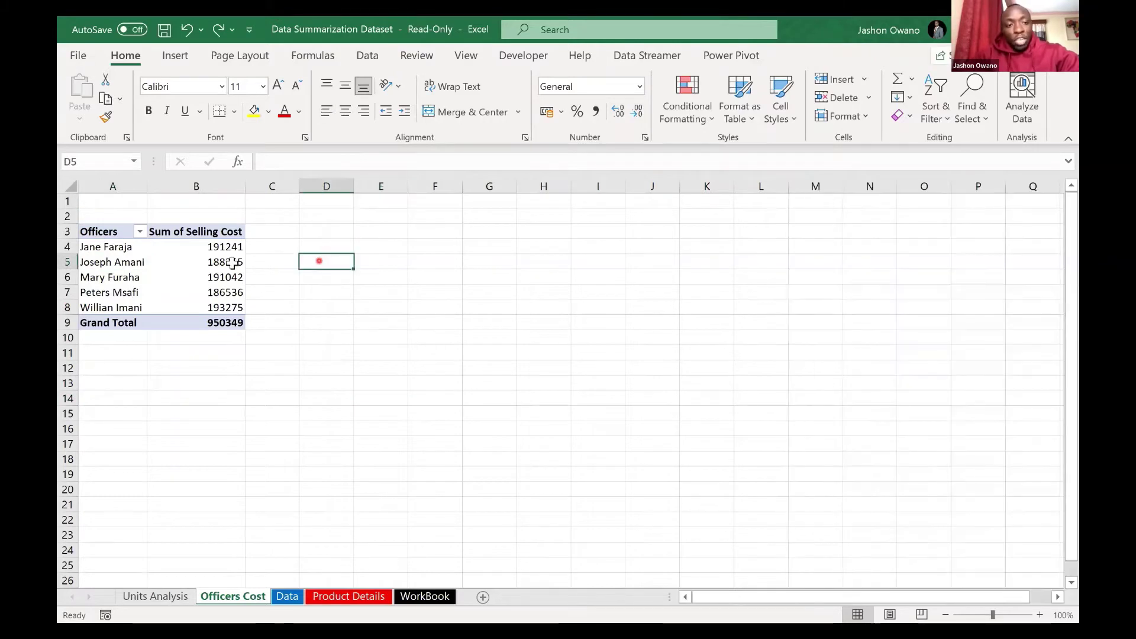
left_click(232, 261)
left_click(344, 270)
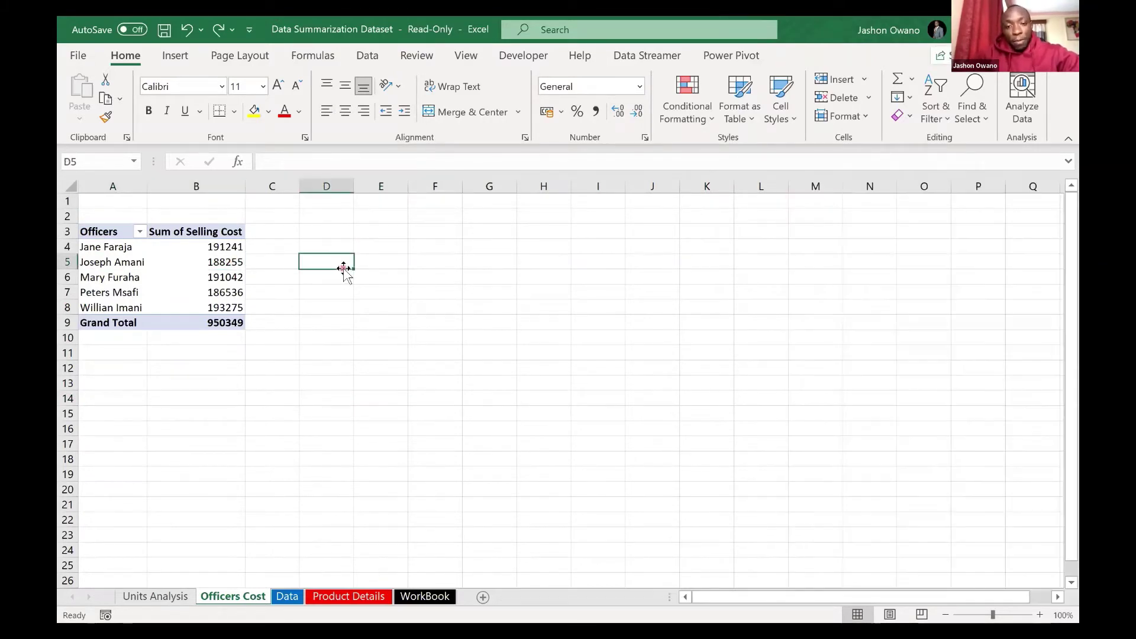
left_click(344, 232)
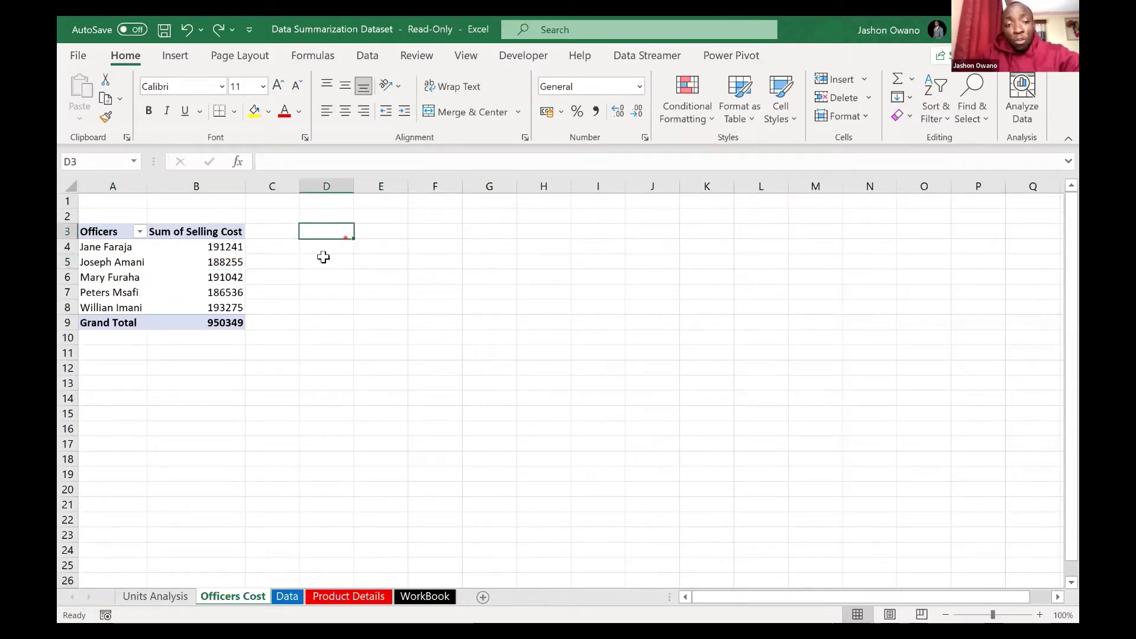
left_click(219, 263)
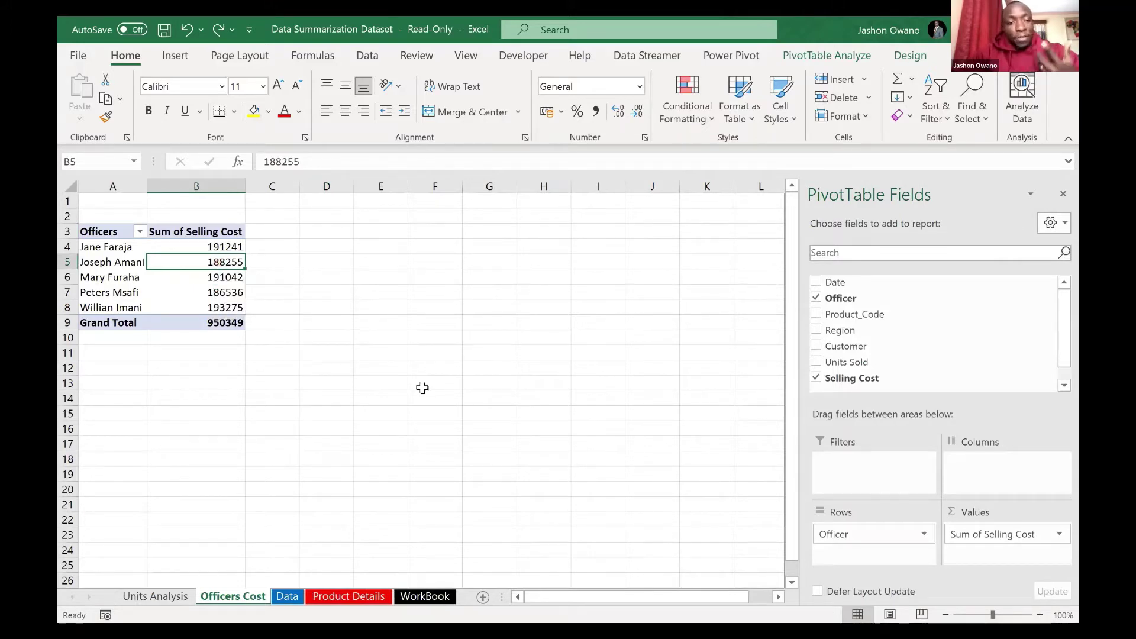
Step: Extract the source records behind the officer's selling cost sum in B8 to a new sheet and autofit the table's column widths
left_click(226, 309)
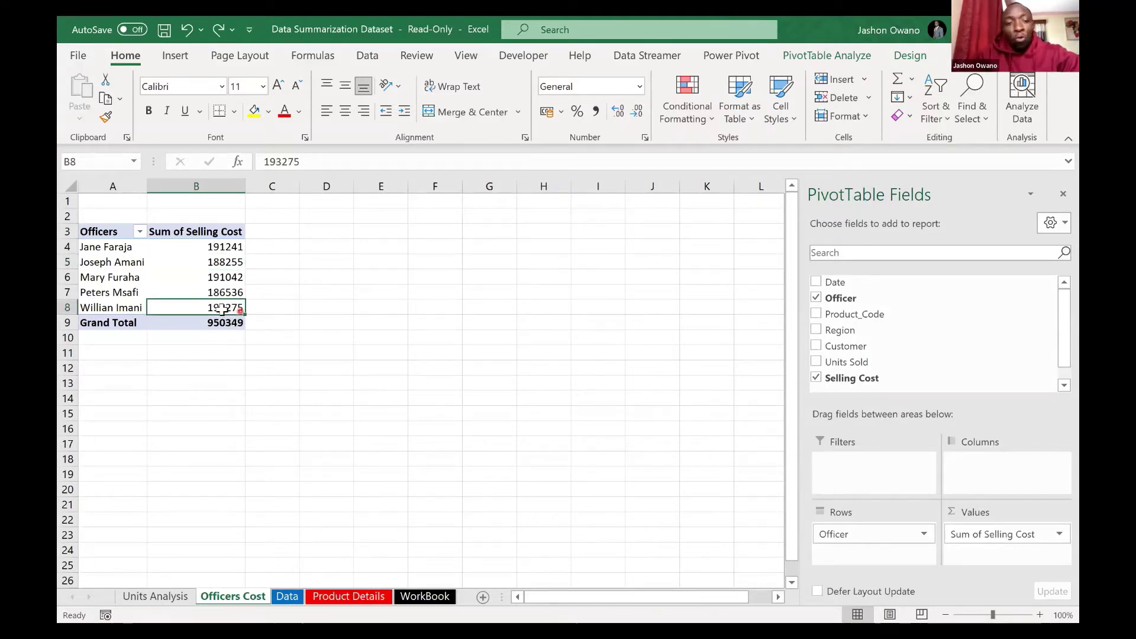
mouse_move(220, 309)
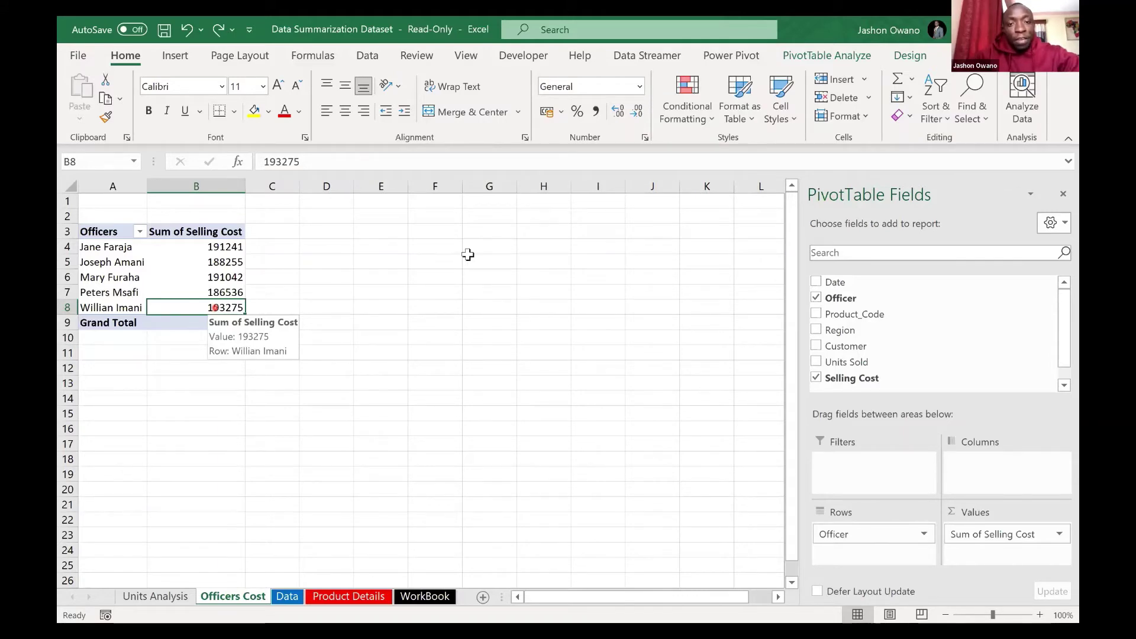
double_click(214, 308)
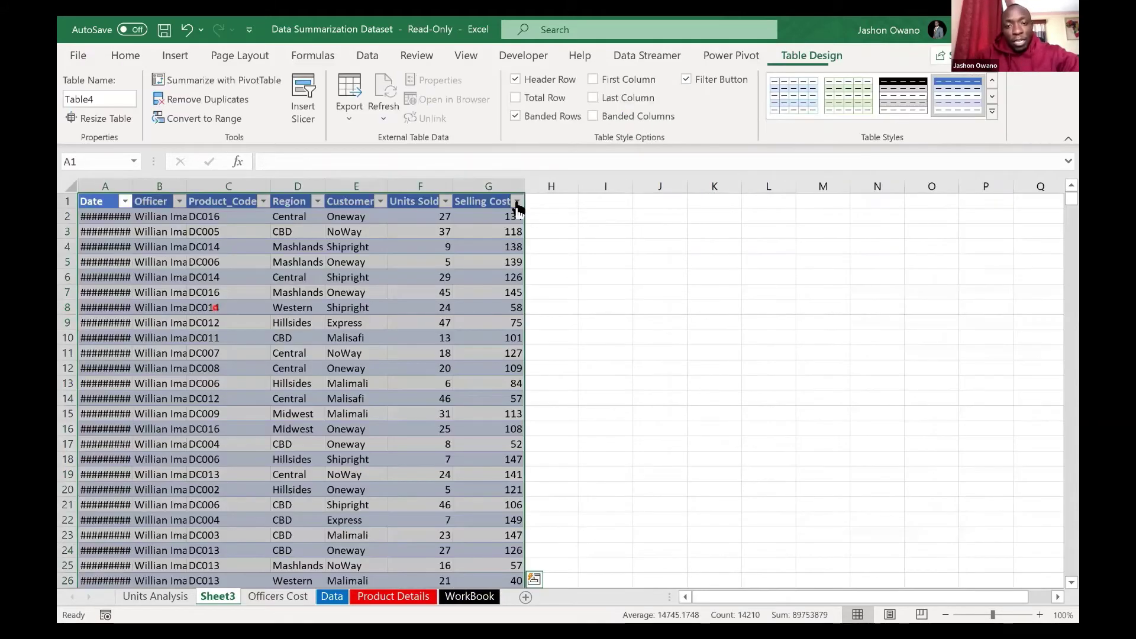
double_click(525, 185)
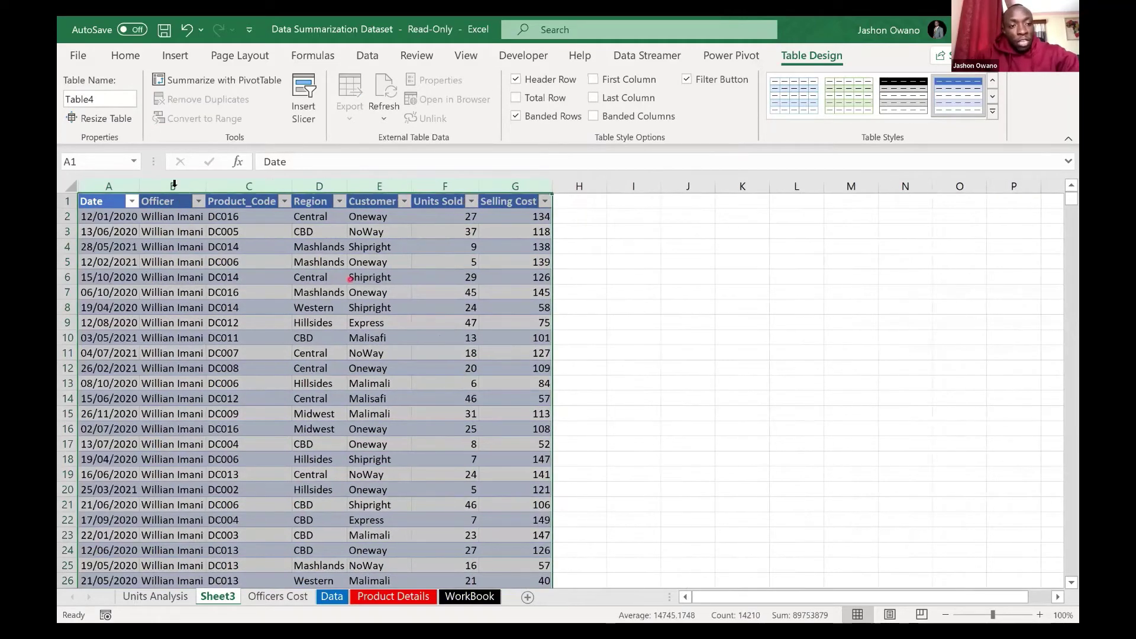
left_click(312, 293)
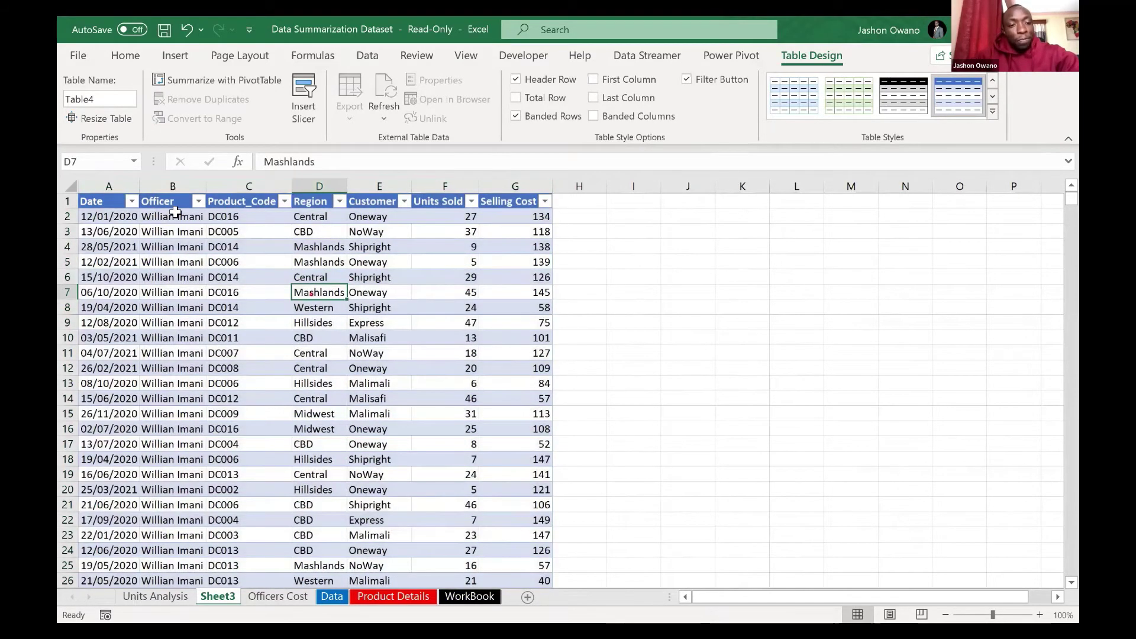
Step: Examine the Officer and Selling Cost columns of the extracted records on Sheet3
left_click(195, 187)
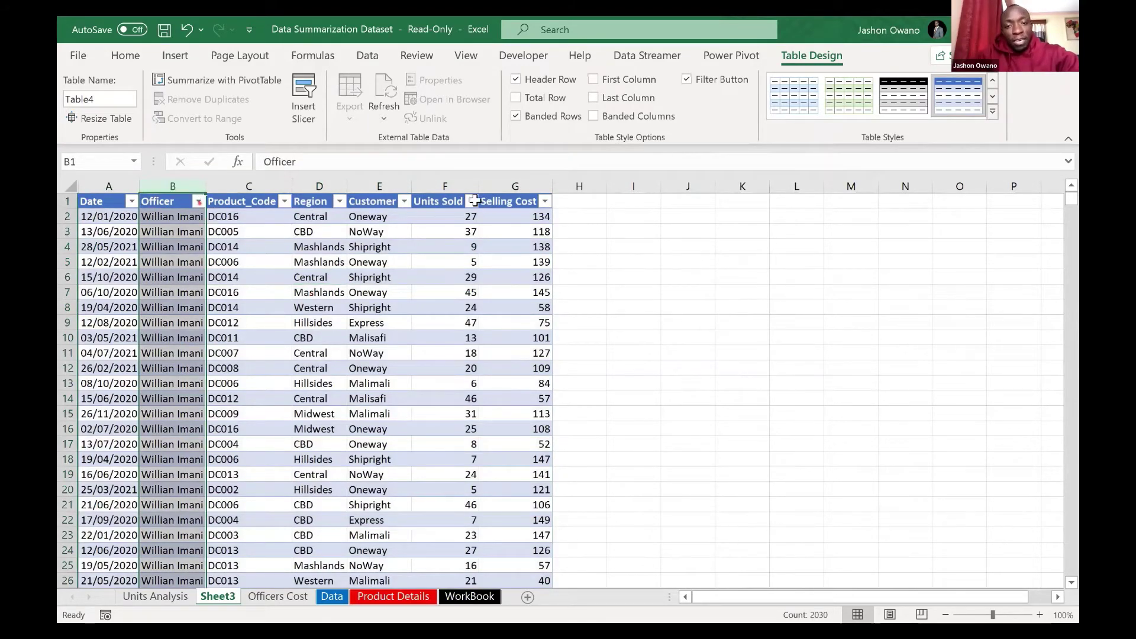
left_click(199, 203)
left_click(379, 247)
left_click(512, 187)
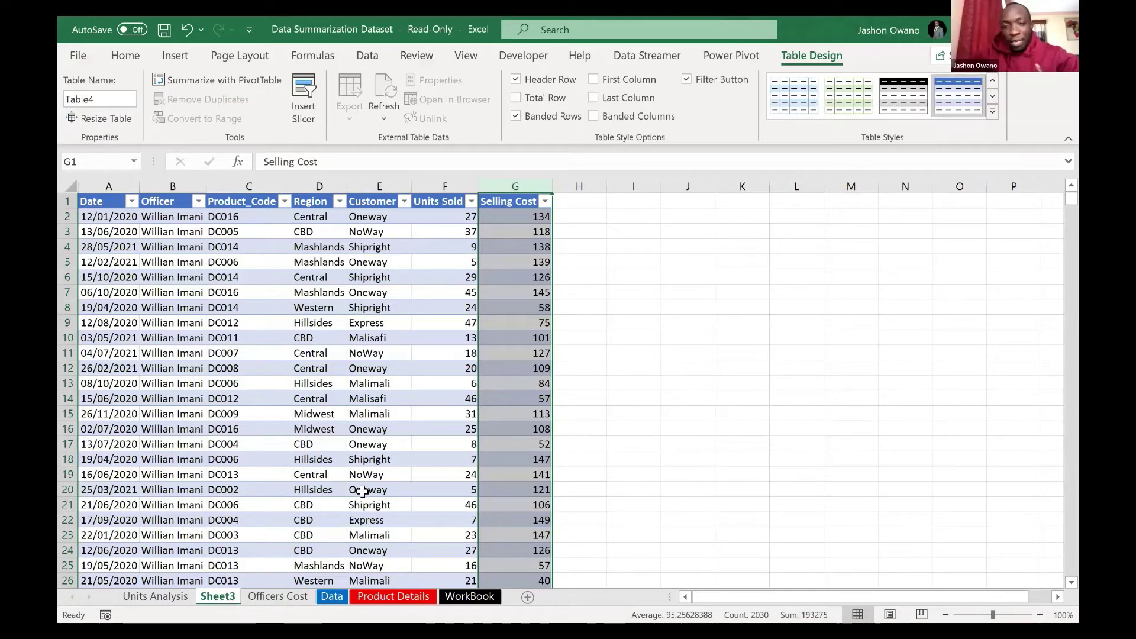
Step: Rename the Sheet3 worksheet holding the officer's extracted source records as Drill Down
left_click(263, 590)
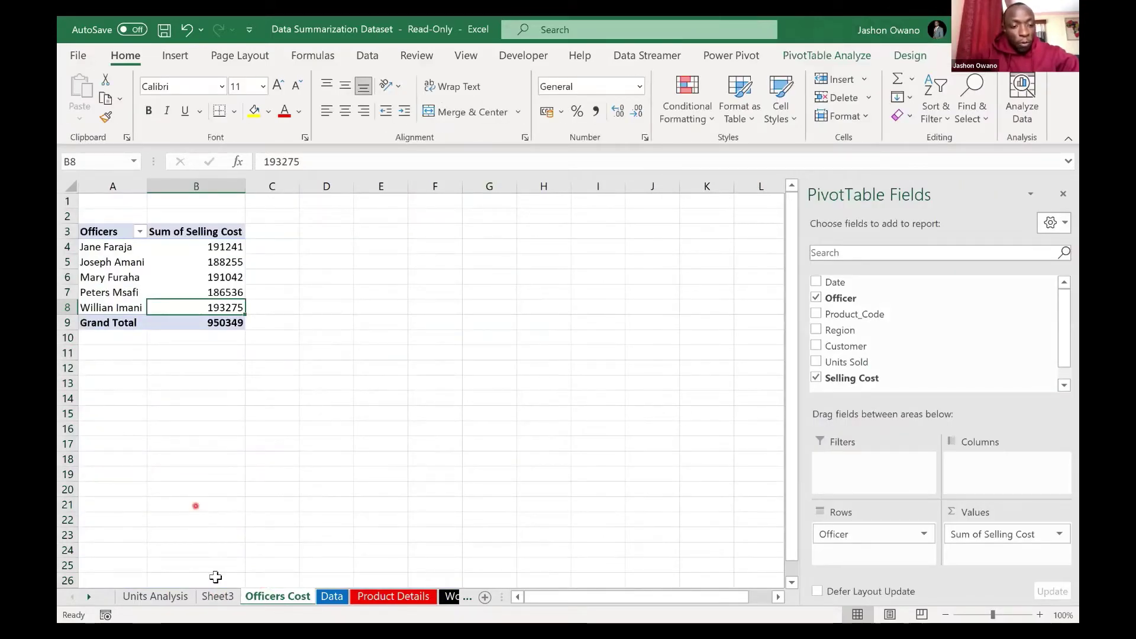
left_click(192, 506)
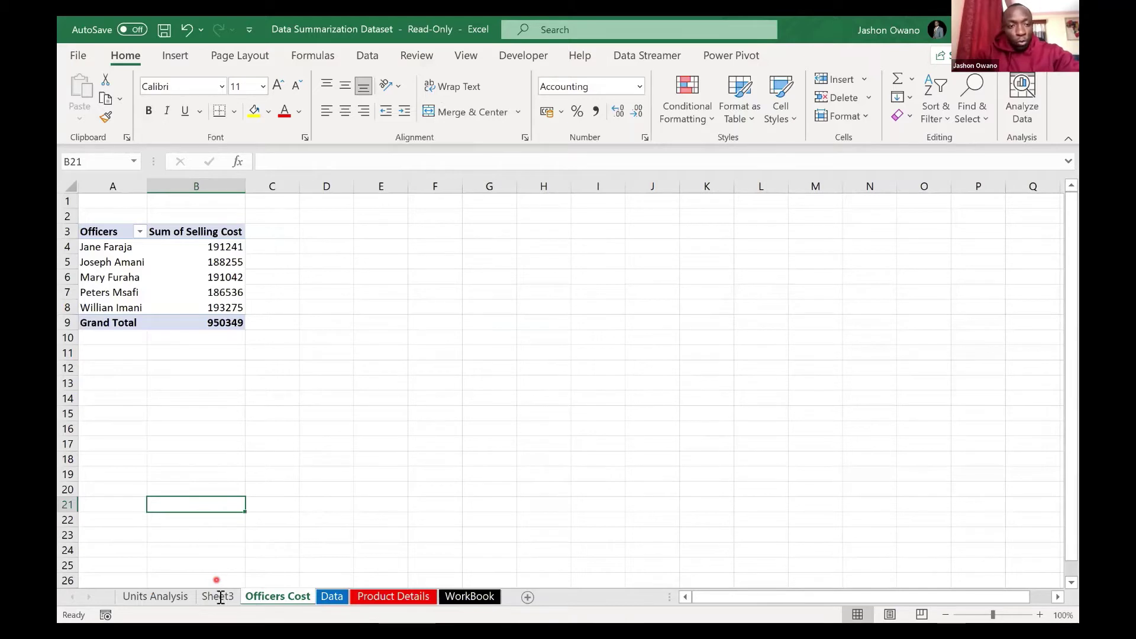
left_click(219, 597)
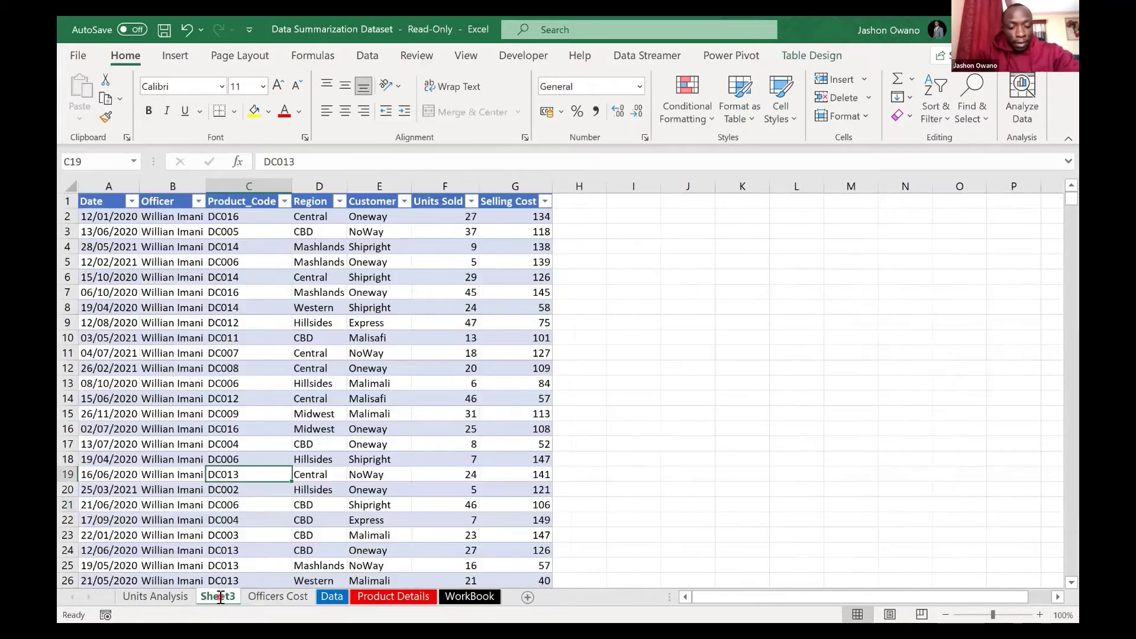
double_click(219, 597)
type("Drill Down")
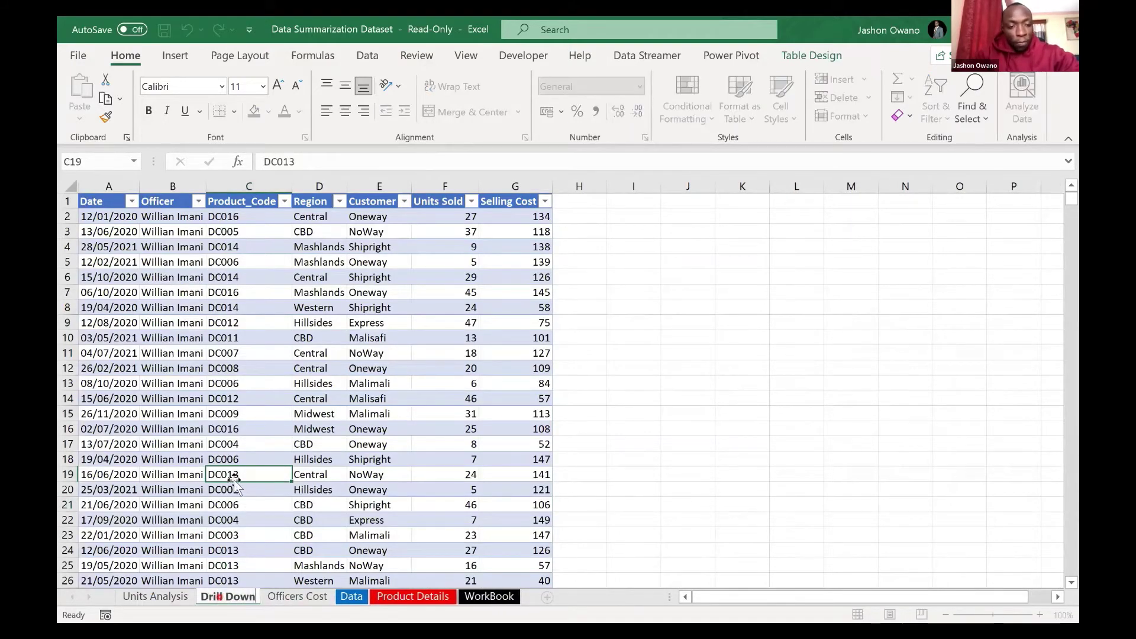
left_click(239, 460)
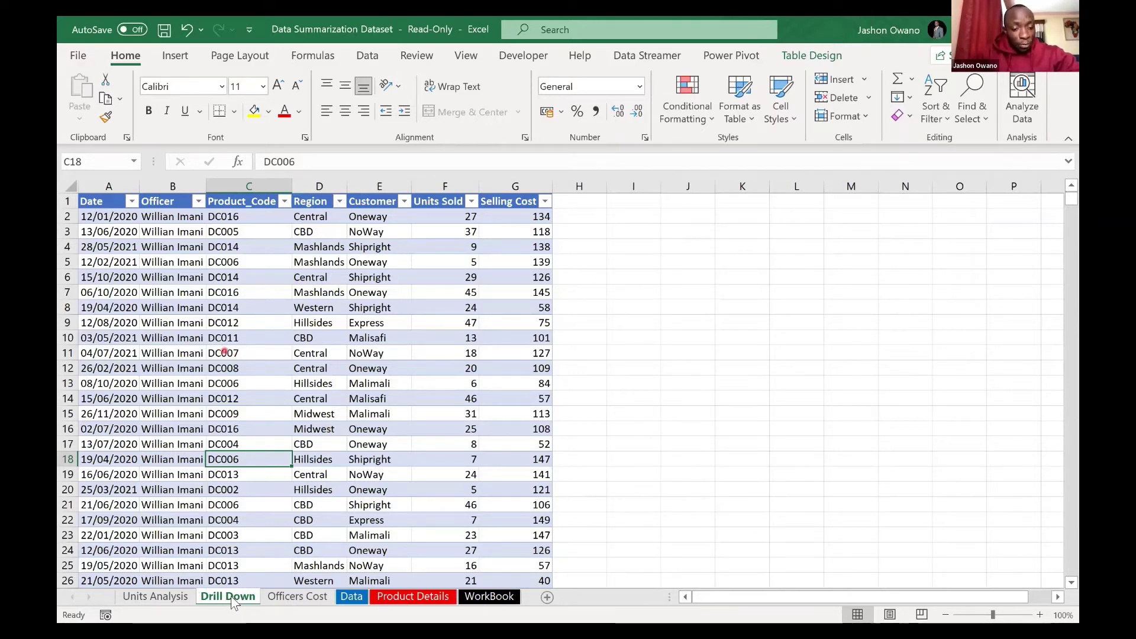
Step: Review the region and customer PivotTables on the Units Analysis sheet and the source records on the Data sheet
left_click(167, 595)
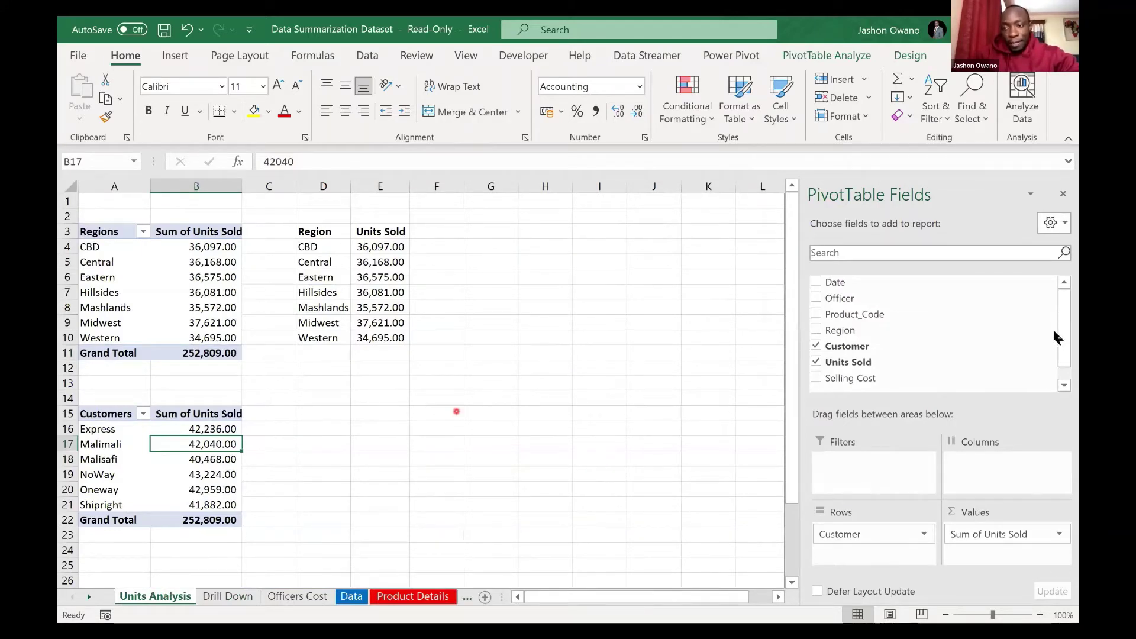
left_click(456, 411)
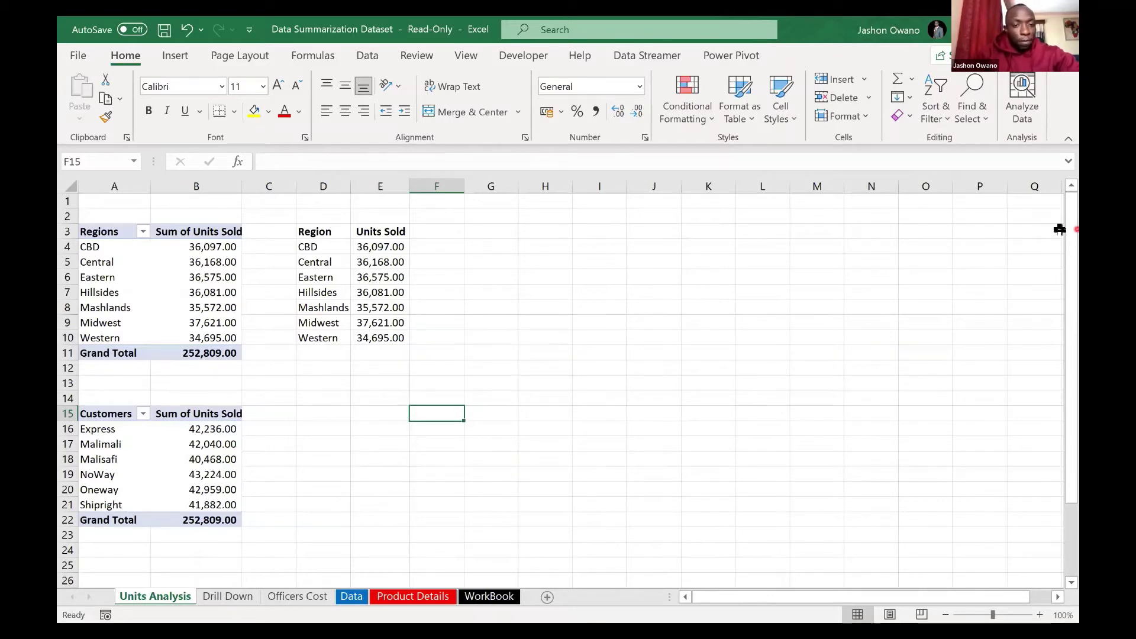
left_click(219, 334)
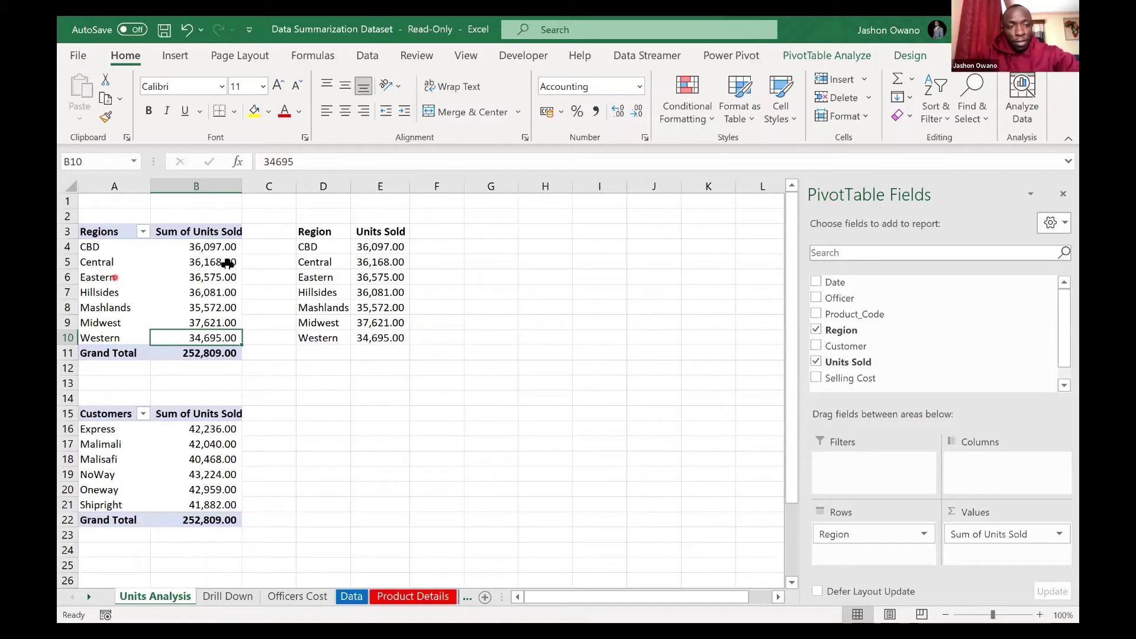
left_click(110, 452)
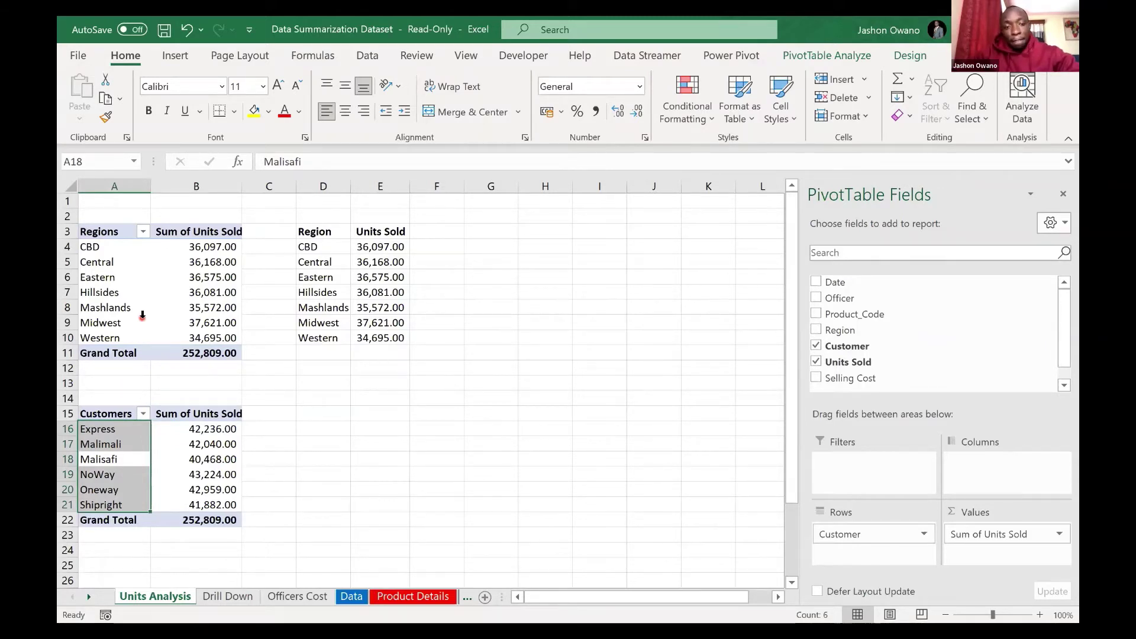
left_click(114, 309)
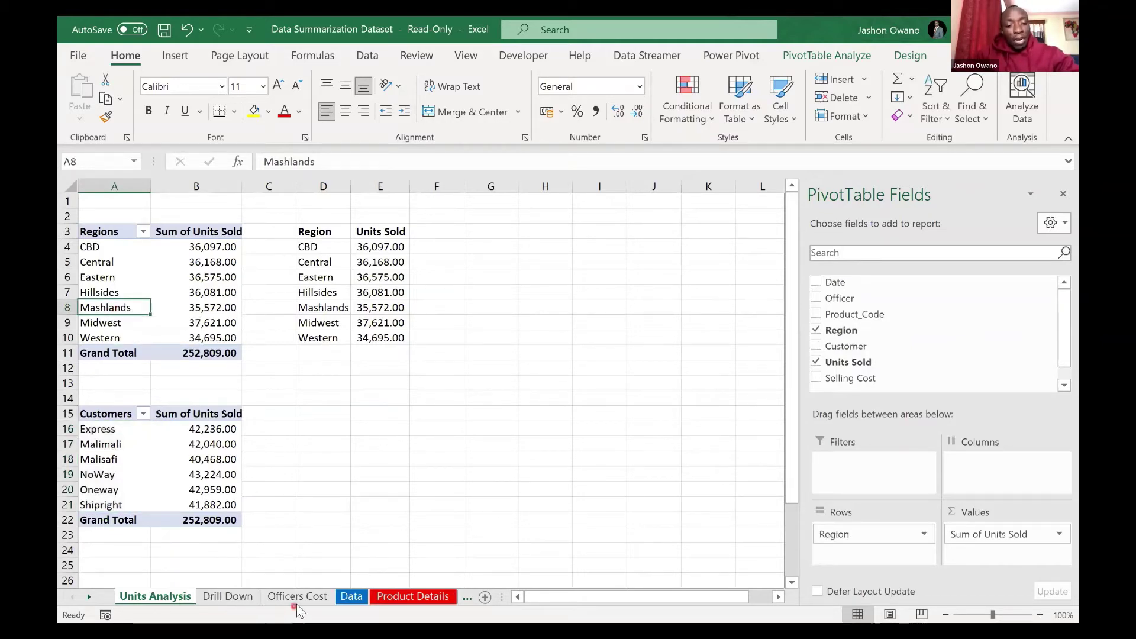
left_click(354, 599)
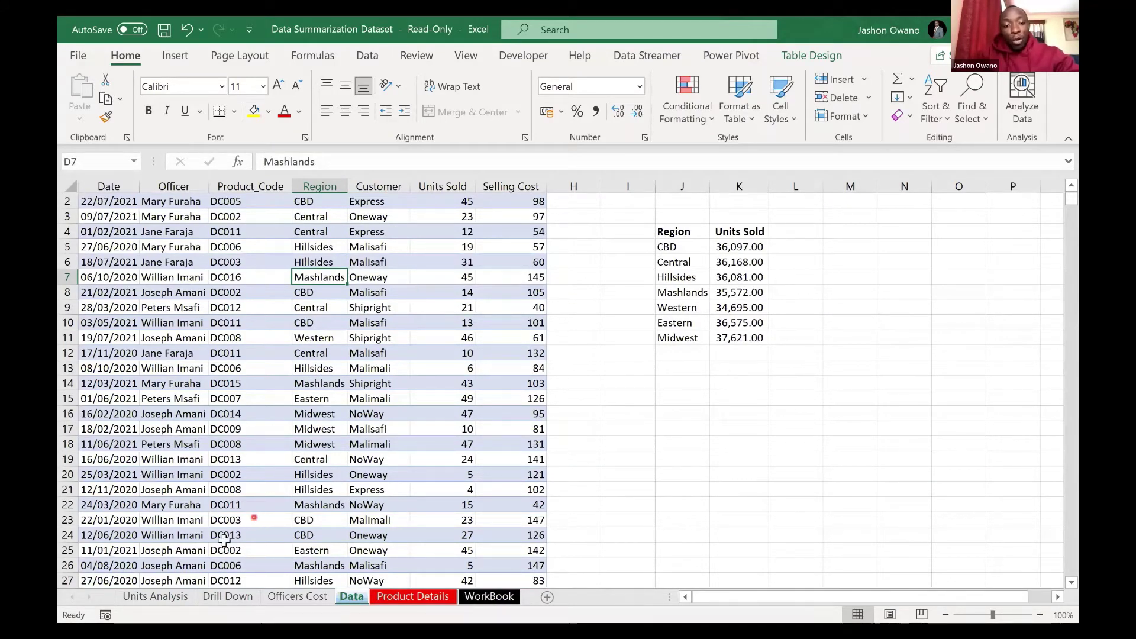
left_click(171, 597)
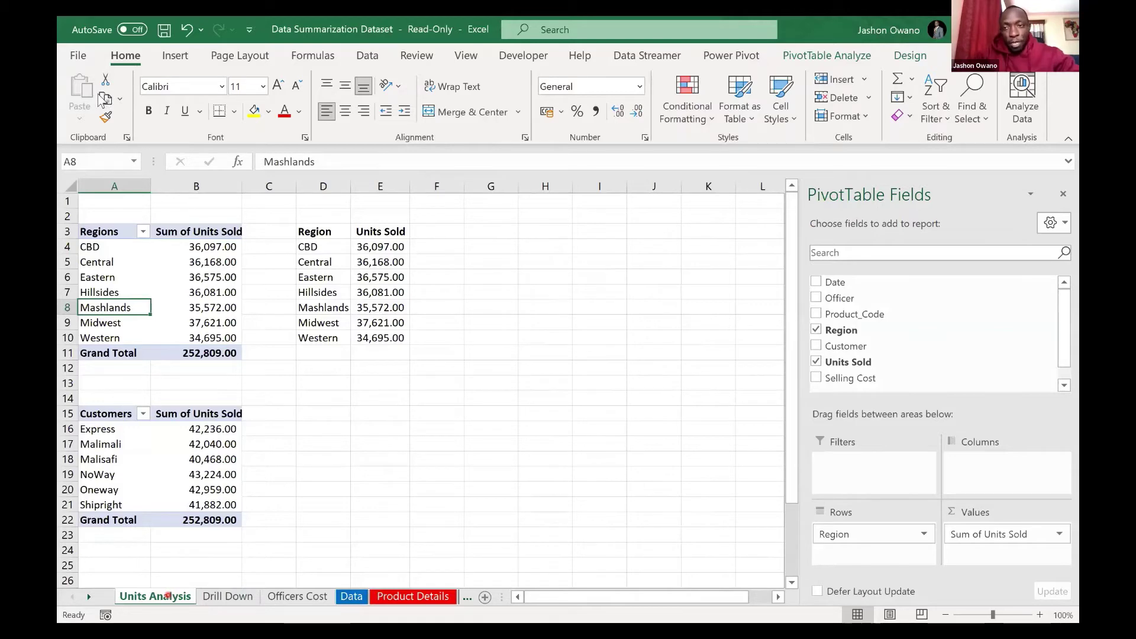
Step: Insert a PivotTable from the Dataset table into the existing Units Analysis worksheet at cell D14
left_click(352, 597)
left_click(190, 324)
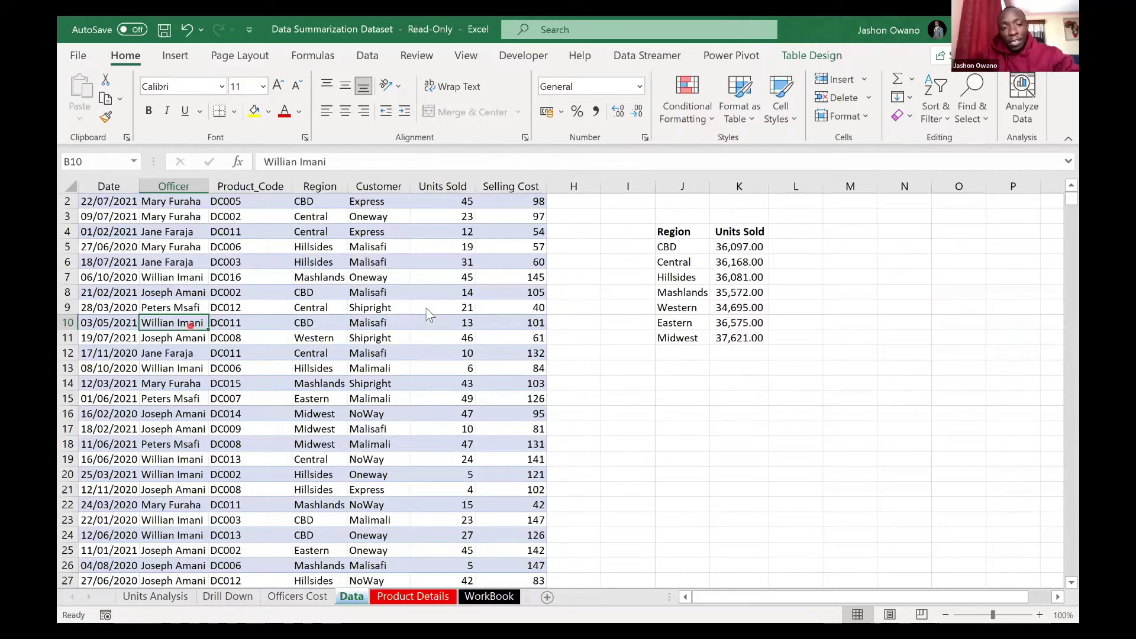
key("alt+n")
key("v")
left_click(383, 327)
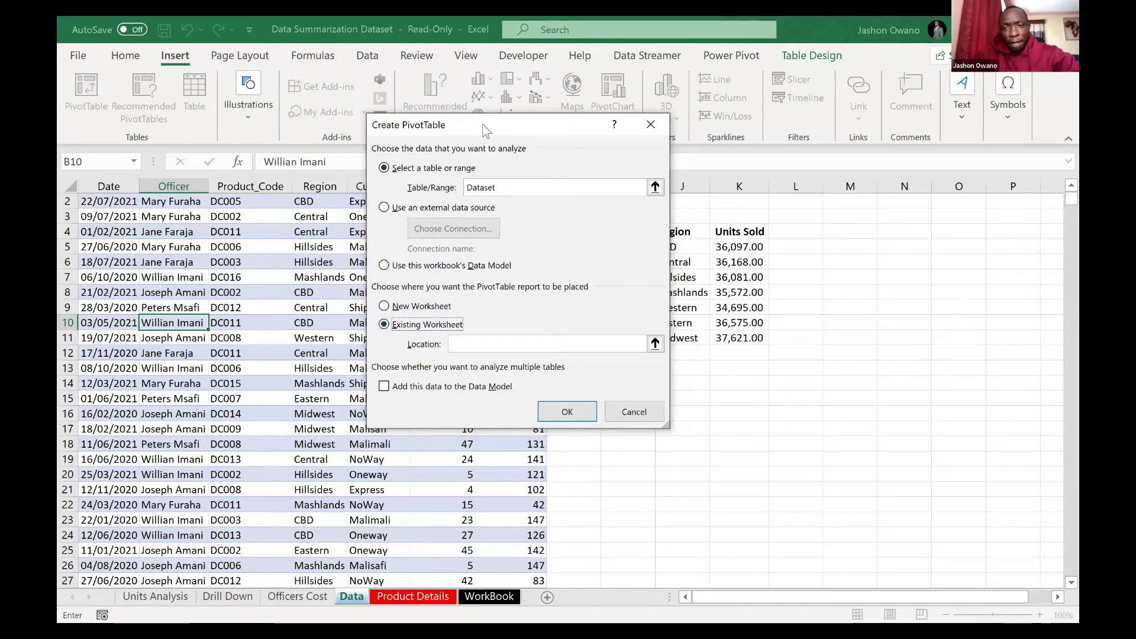
left_click(155, 596)
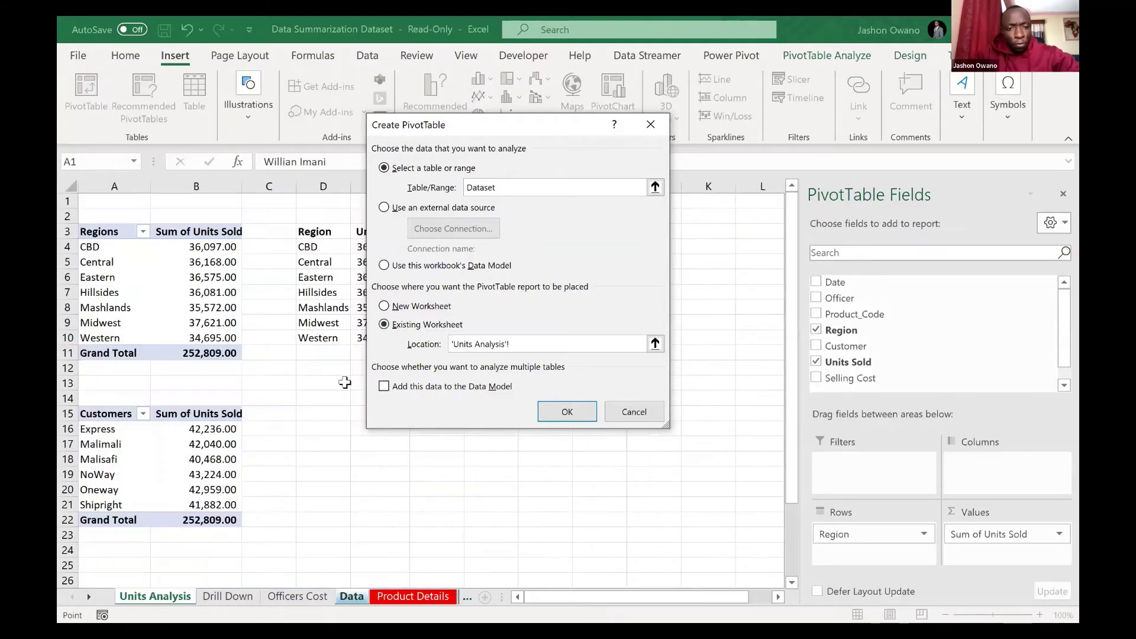
left_click(364, 369)
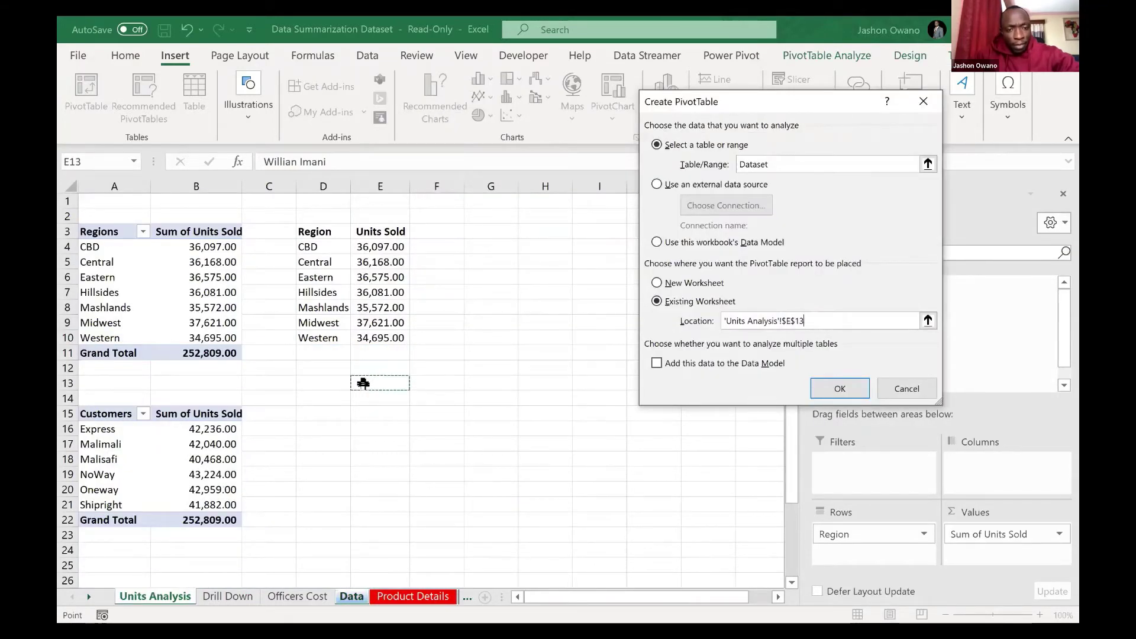
left_click(338, 385)
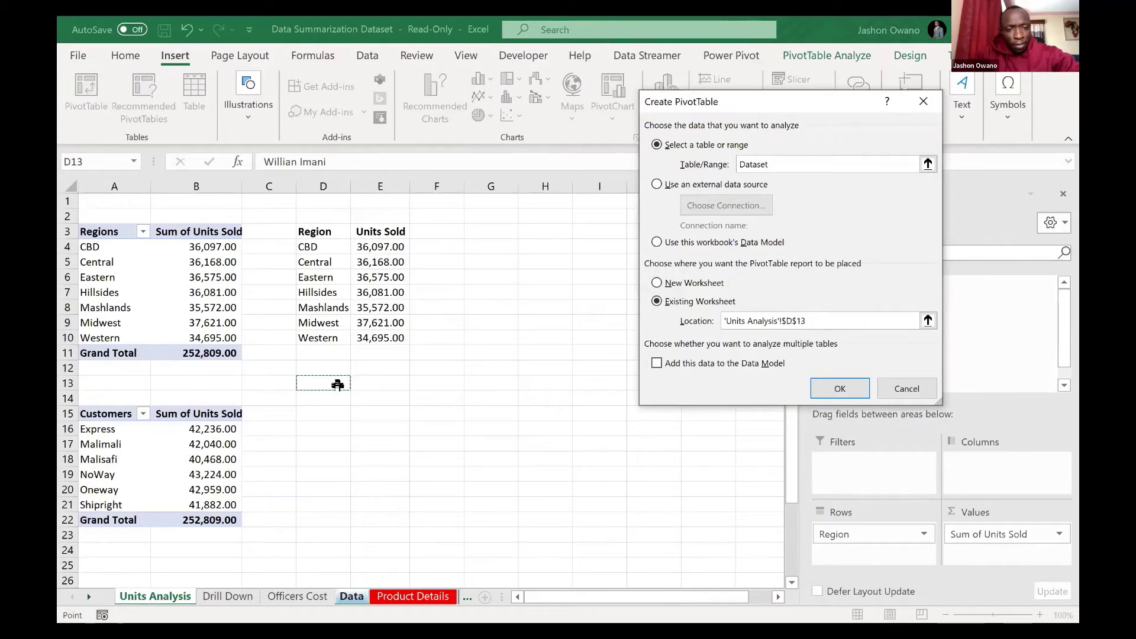
left_click(337, 371)
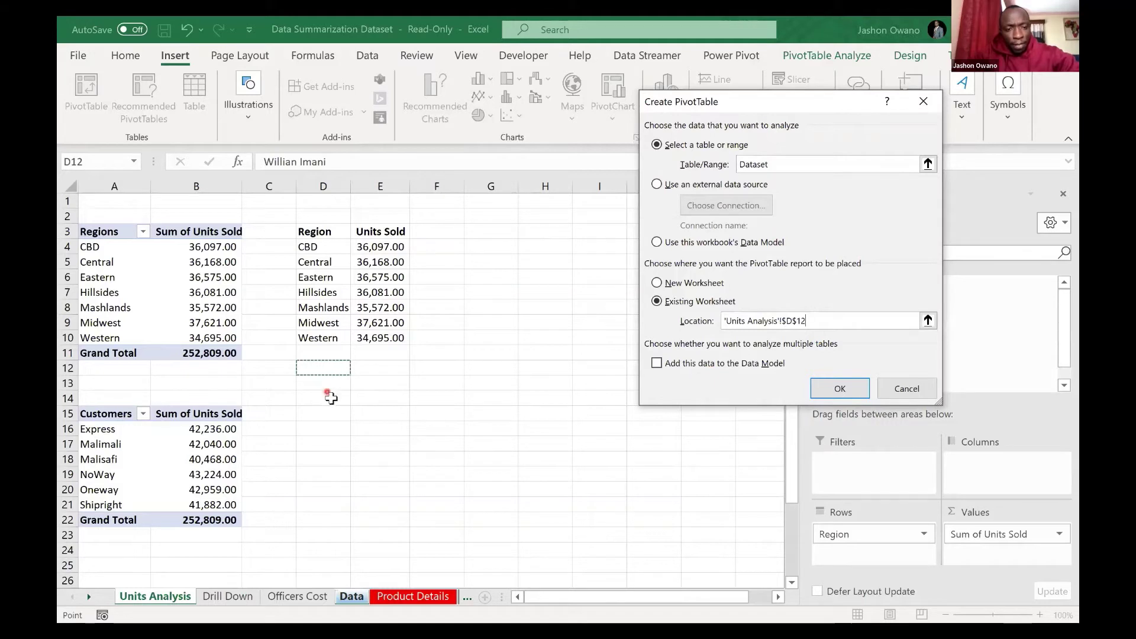
left_click(329, 397)
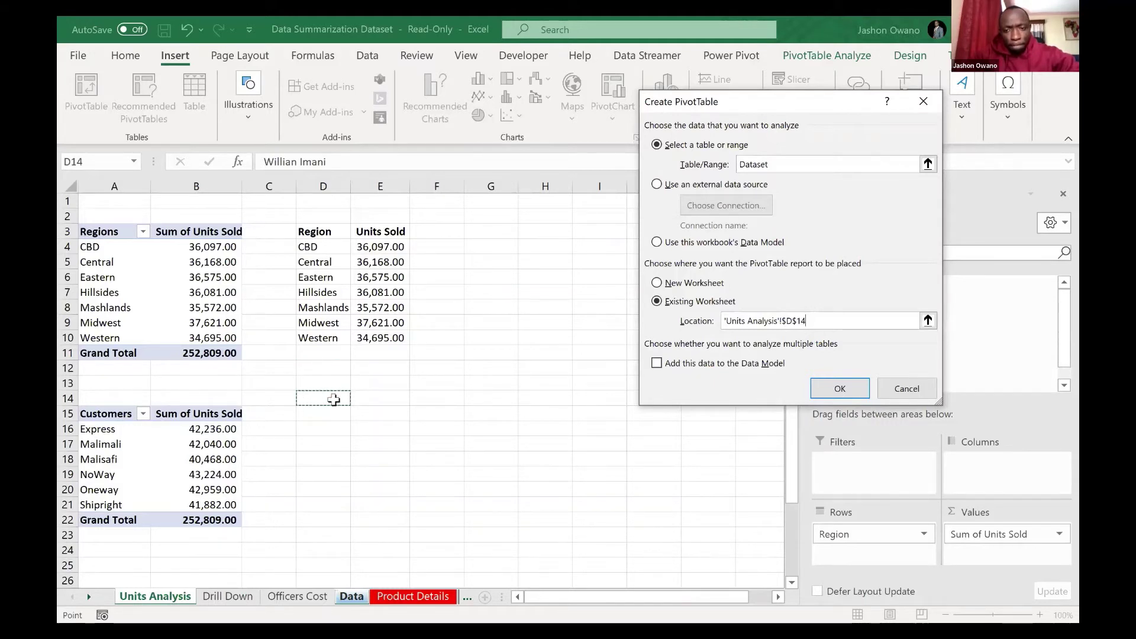
left_click(826, 394)
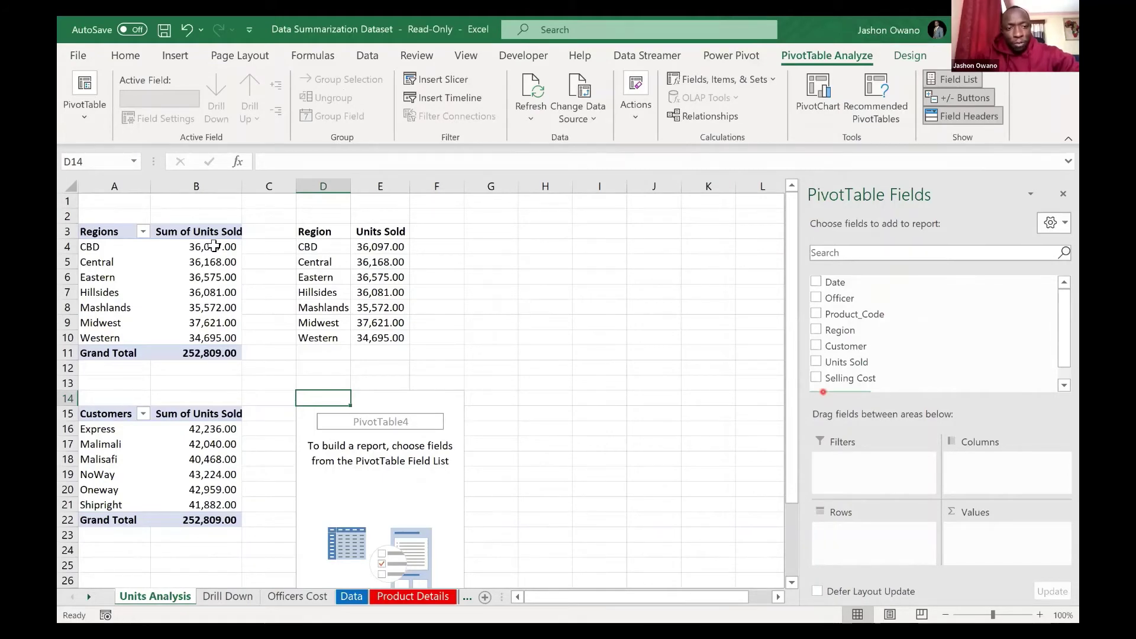
Step: Check the fields used by the region PivotTable and activate the empty PivotTable at D14 for choosing its fields
left_click(156, 248)
left_click(121, 261)
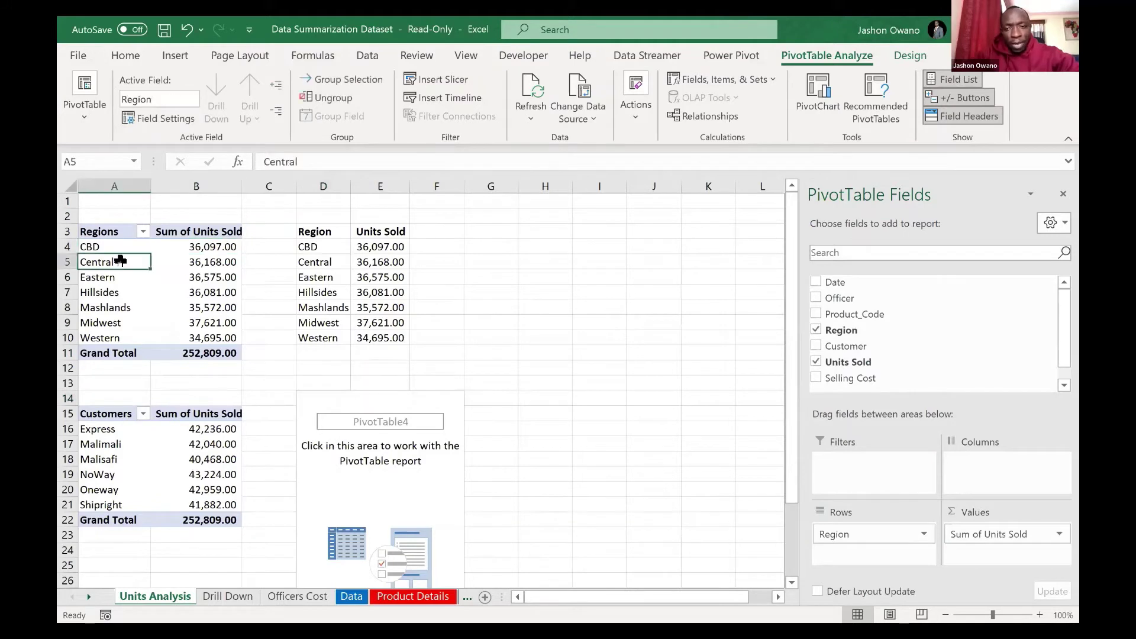
left_click(376, 460)
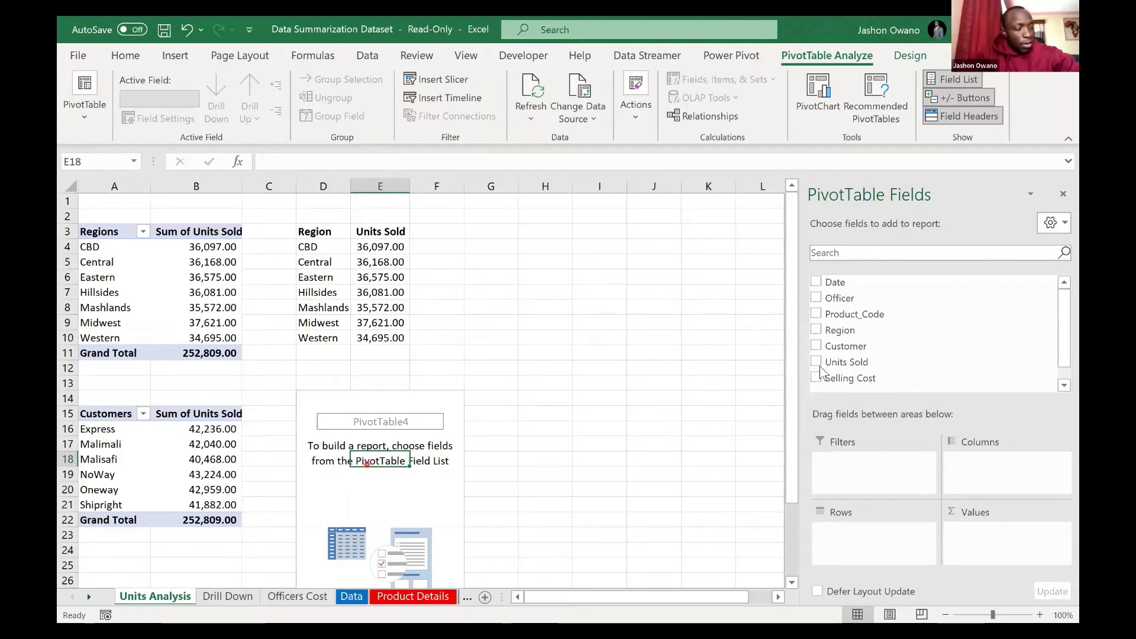
Step: Summarize units sold by region and customer in the new pivot table, nesting Customer beneath Region in the rows
left_click(193, 273)
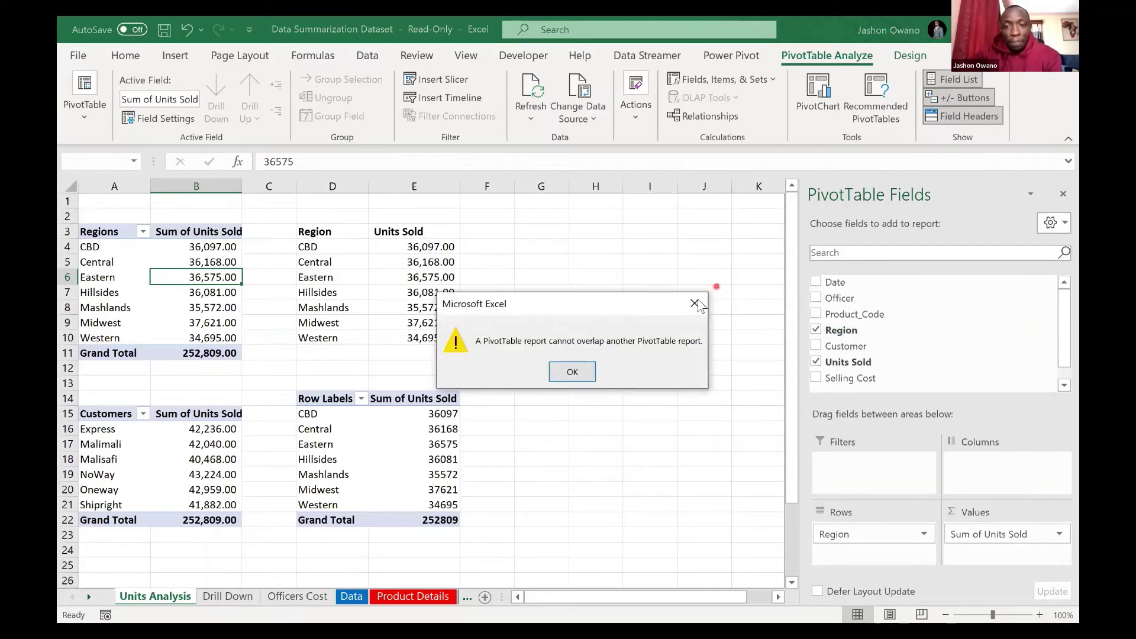
left_click(695, 302)
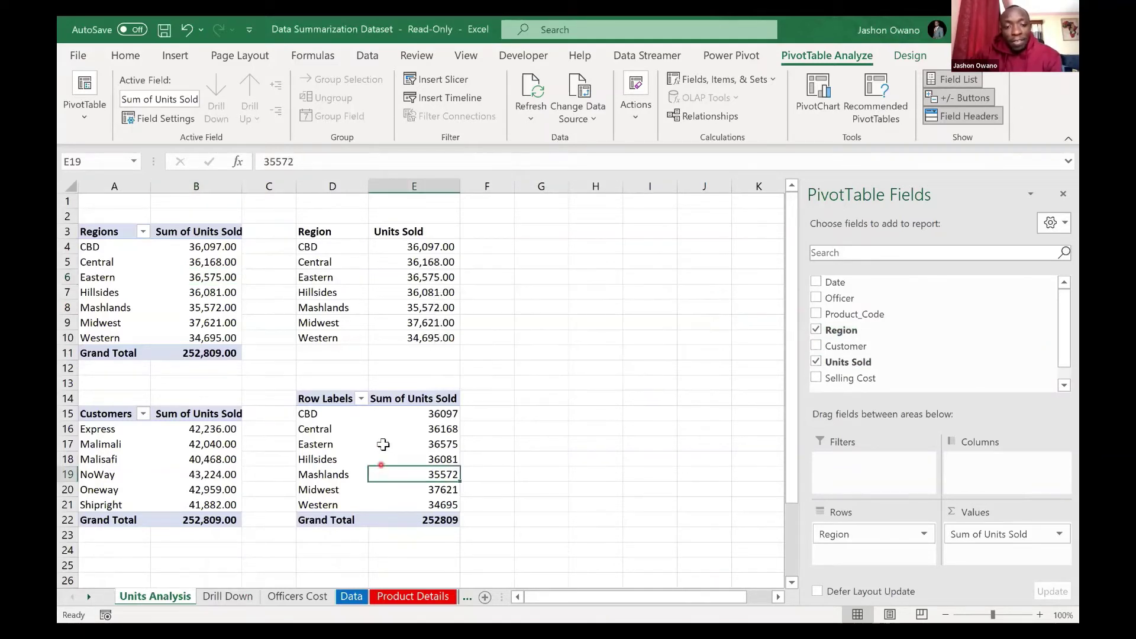
left_click(383, 444)
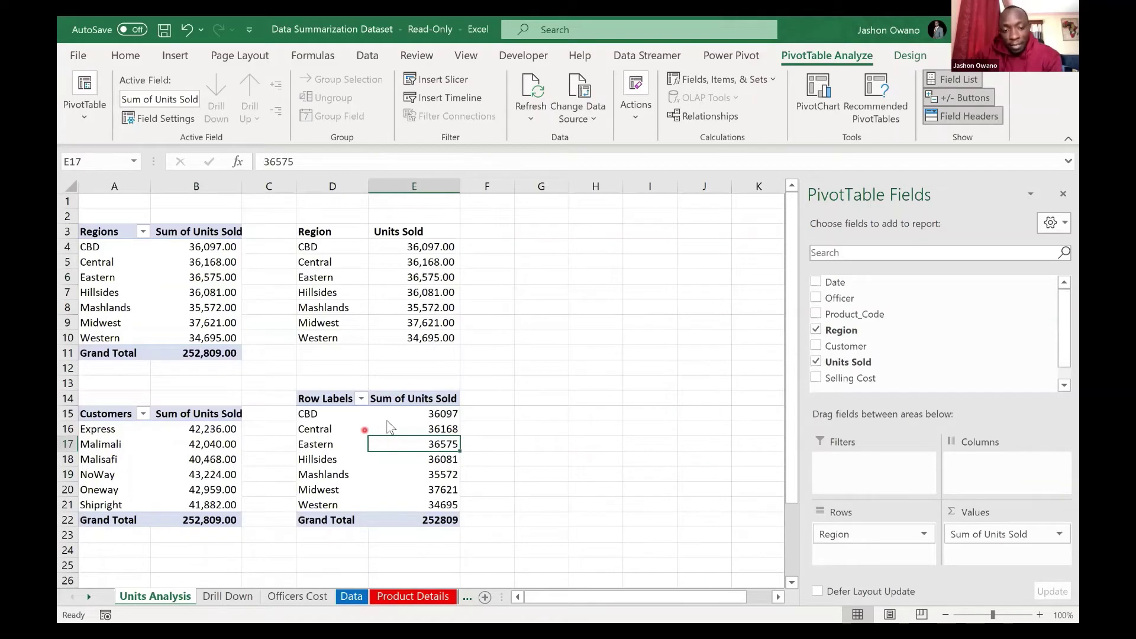
double_click(365, 429)
double_click(345, 421)
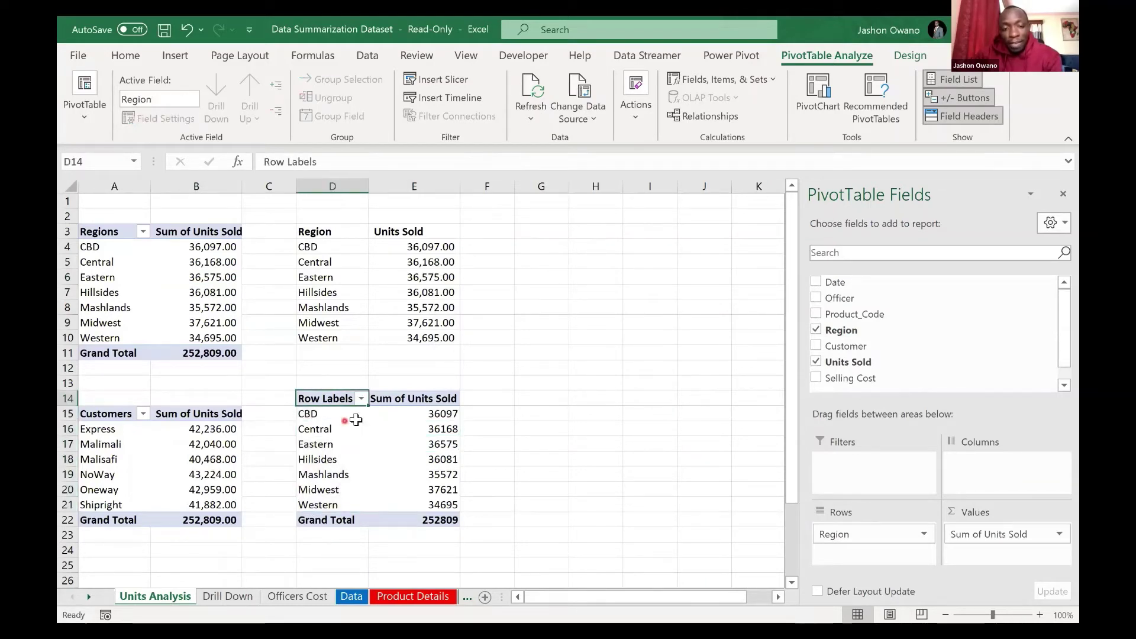
left_click(356, 415)
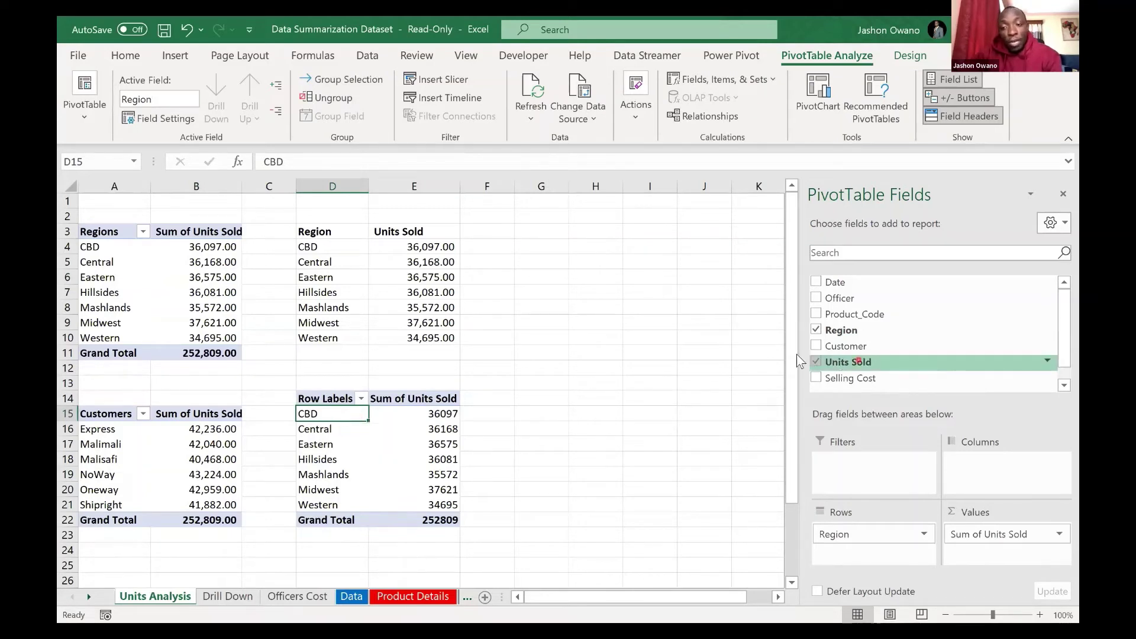
left_click(817, 347)
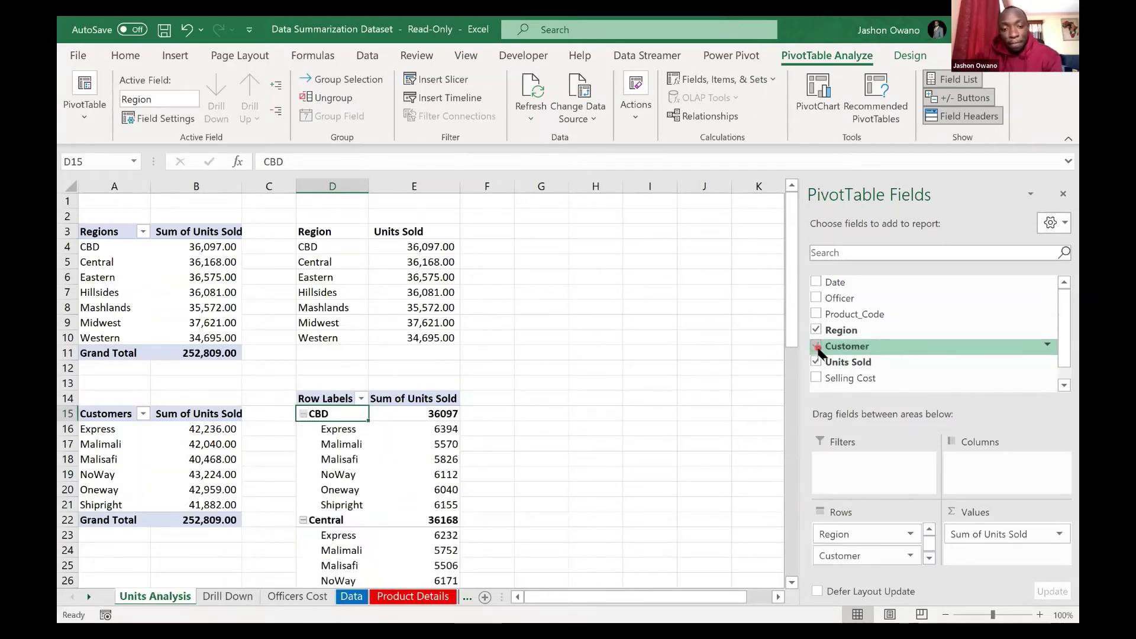
Step: Examine the nested customer breakdown of units sold under each region, from CBD down to Western
left_click(779, 598)
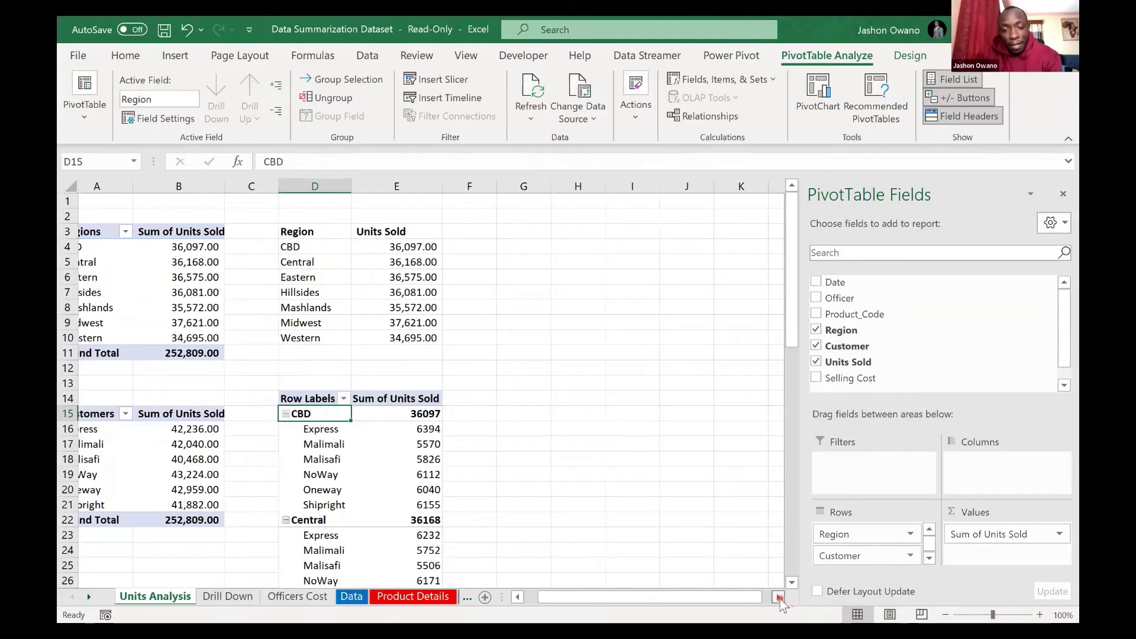
left_click(518, 598)
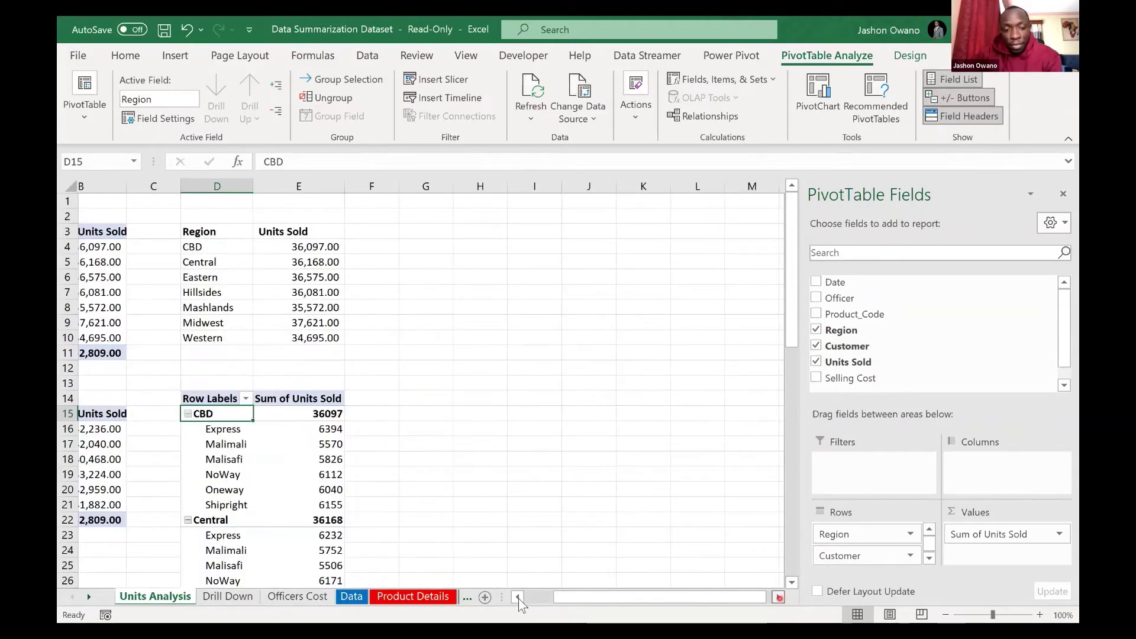
left_click(790, 321)
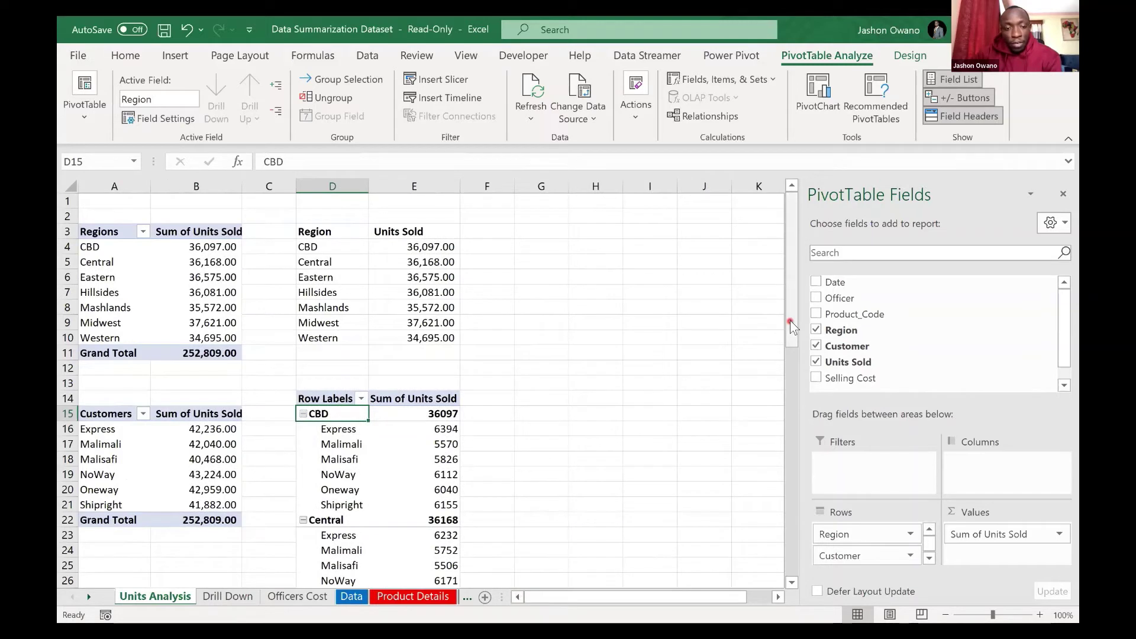
scroll(345, 404, "down", 1)
left_click(345, 398)
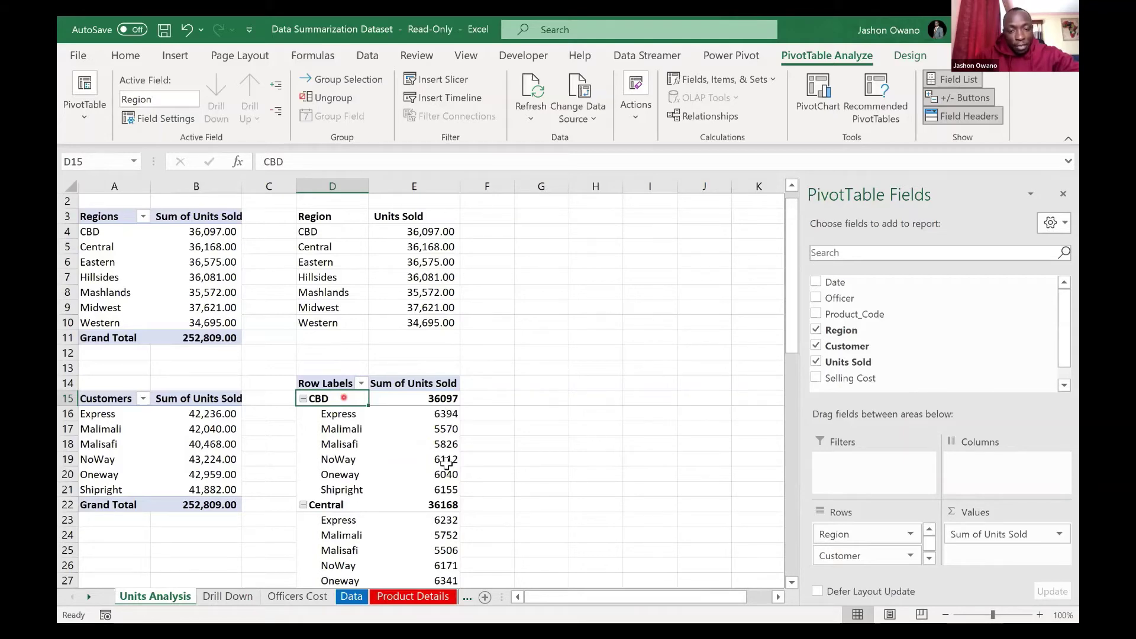
left_click_drag(450, 486, 441, 414)
left_click(468, 471)
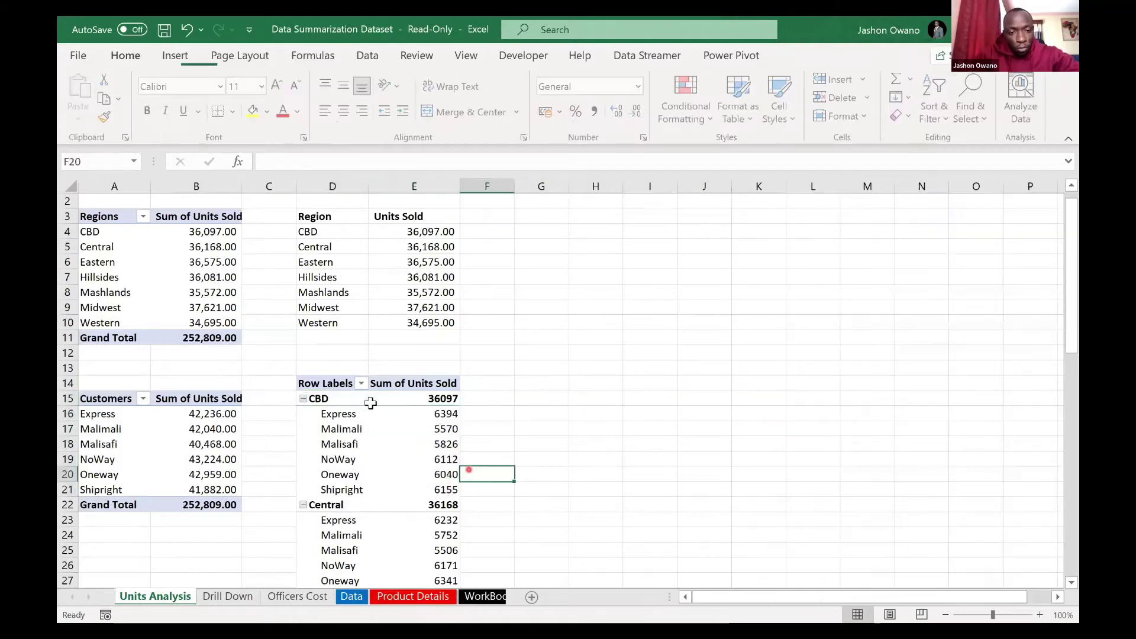
left_click(384, 400)
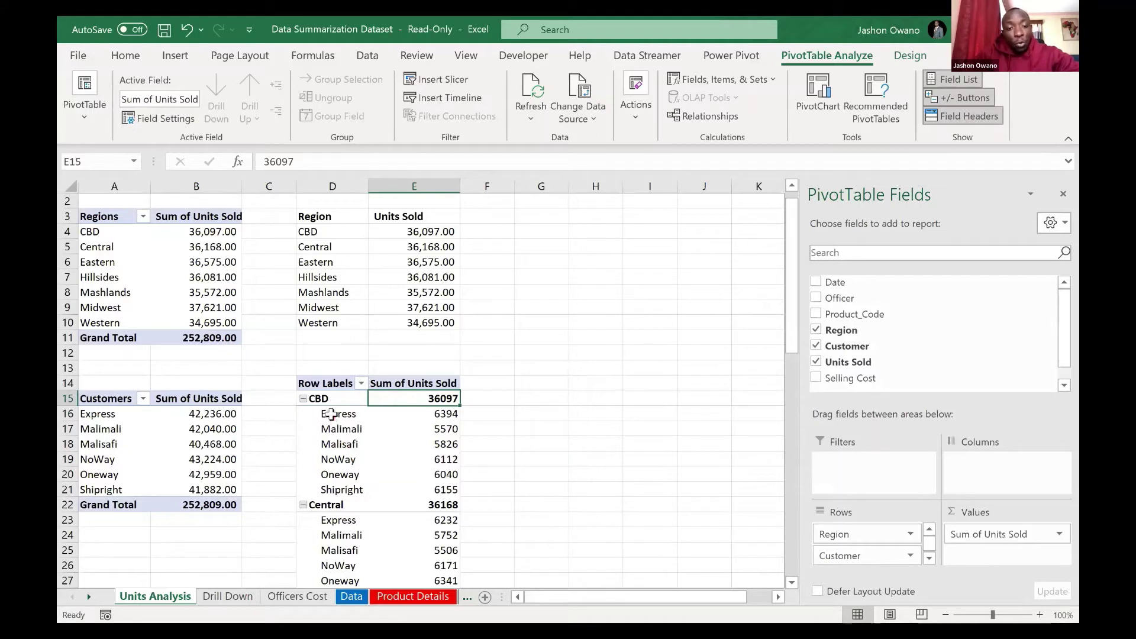
left_click_drag(332, 414, 461, 491)
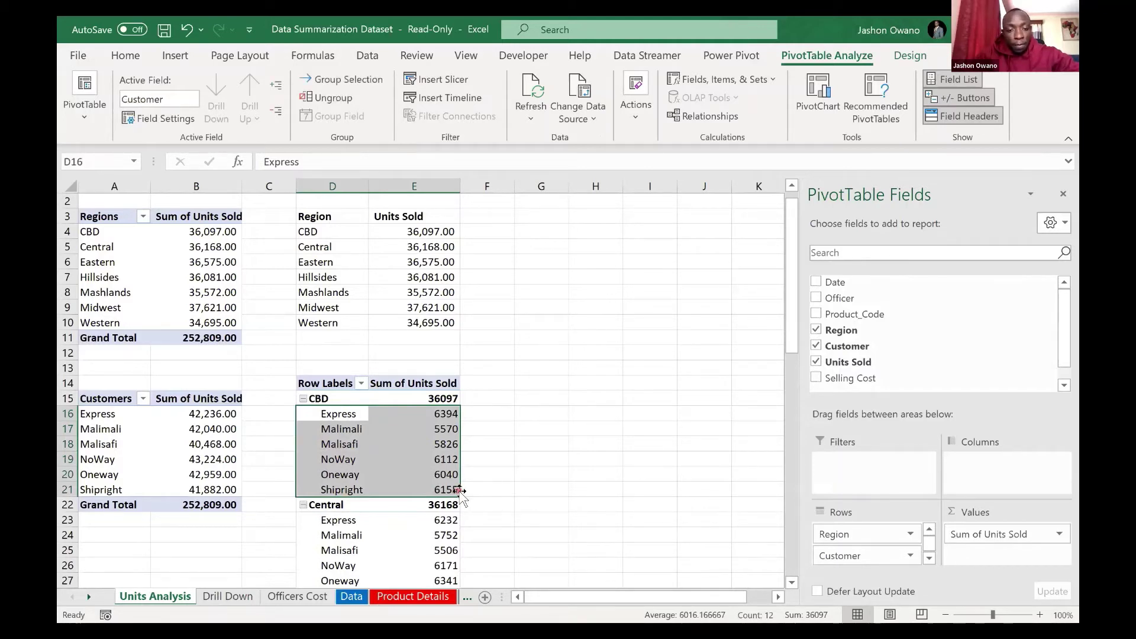
left_click(342, 526)
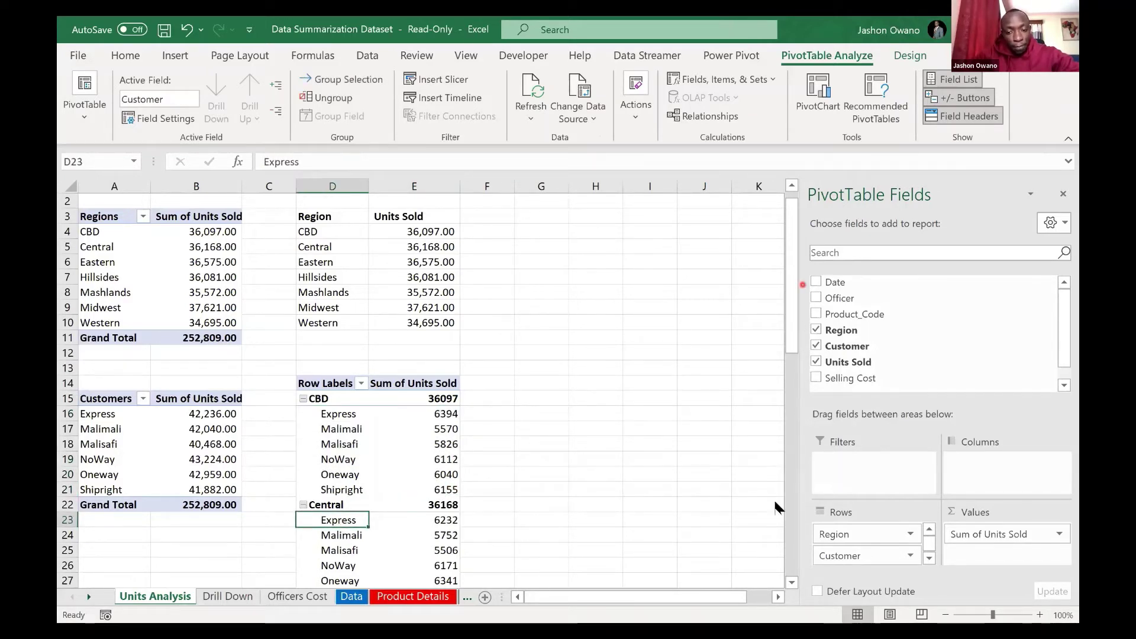
scroll(774, 507, "down", 5)
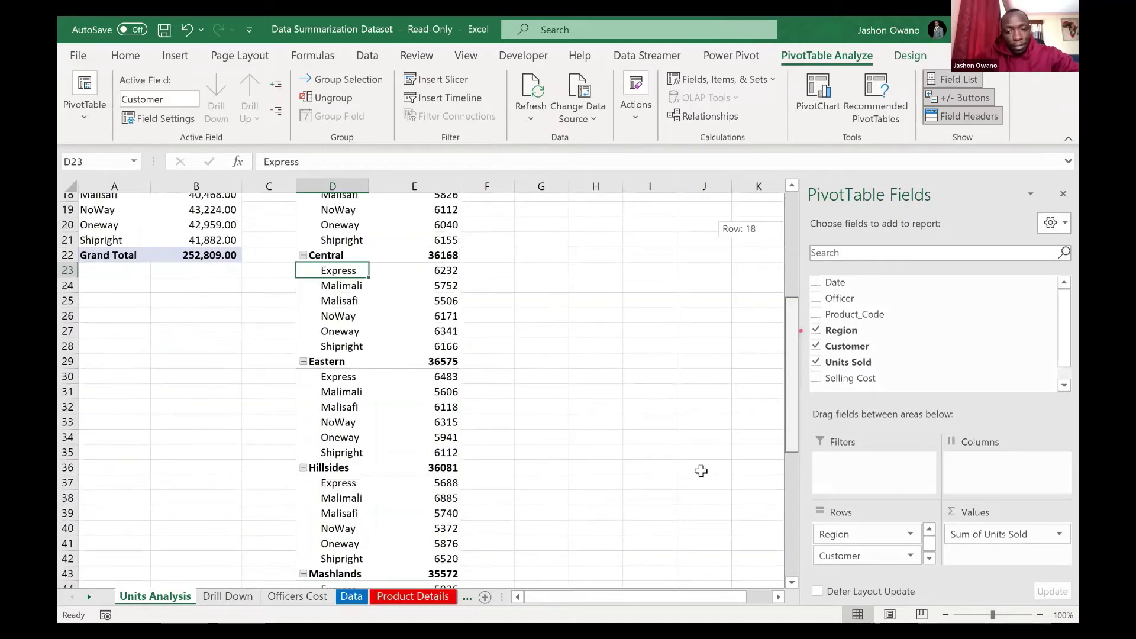
scroll(384, 413, "down", 7)
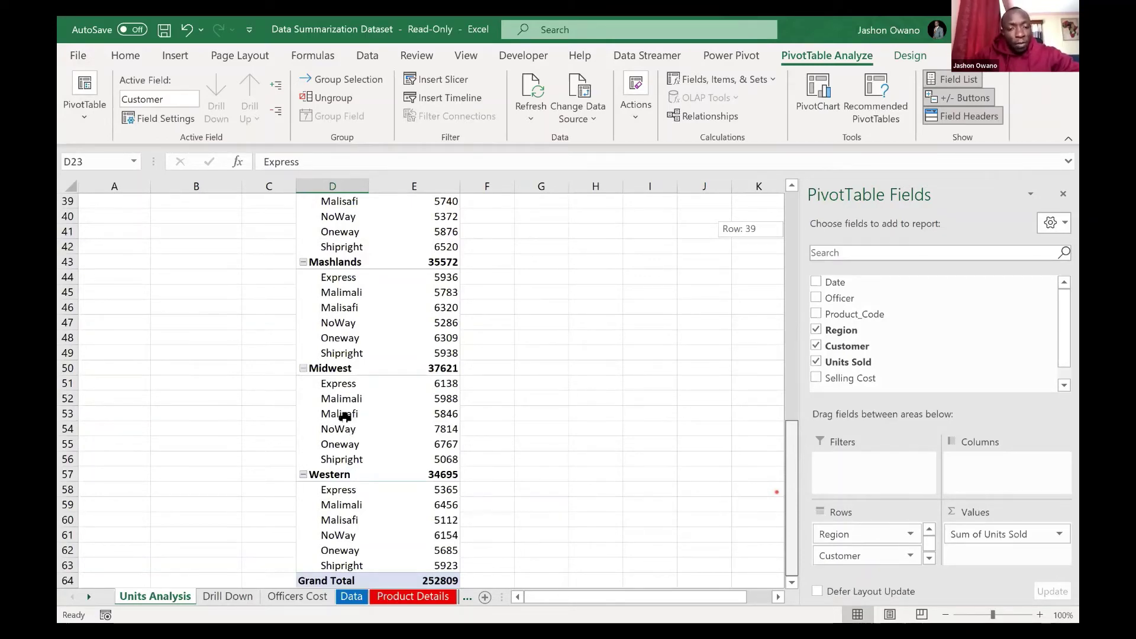
left_click(384, 413)
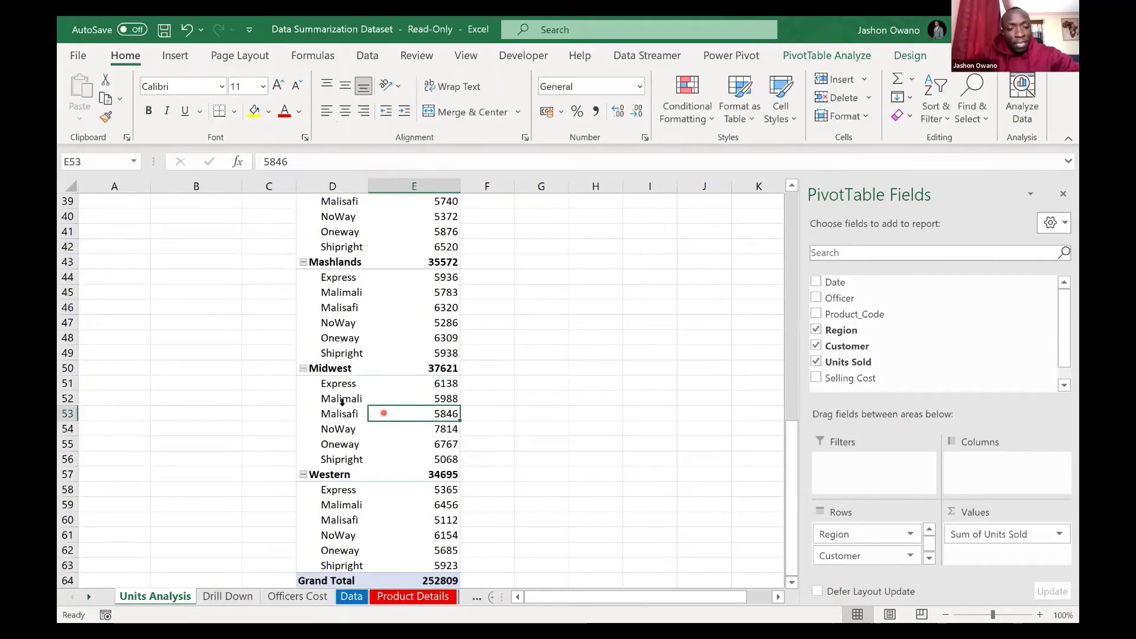
Step: Move the Customer field from the rows to the columns of the region and customer pivot table
scroll(340, 447, "up", 13)
left_click(341, 446)
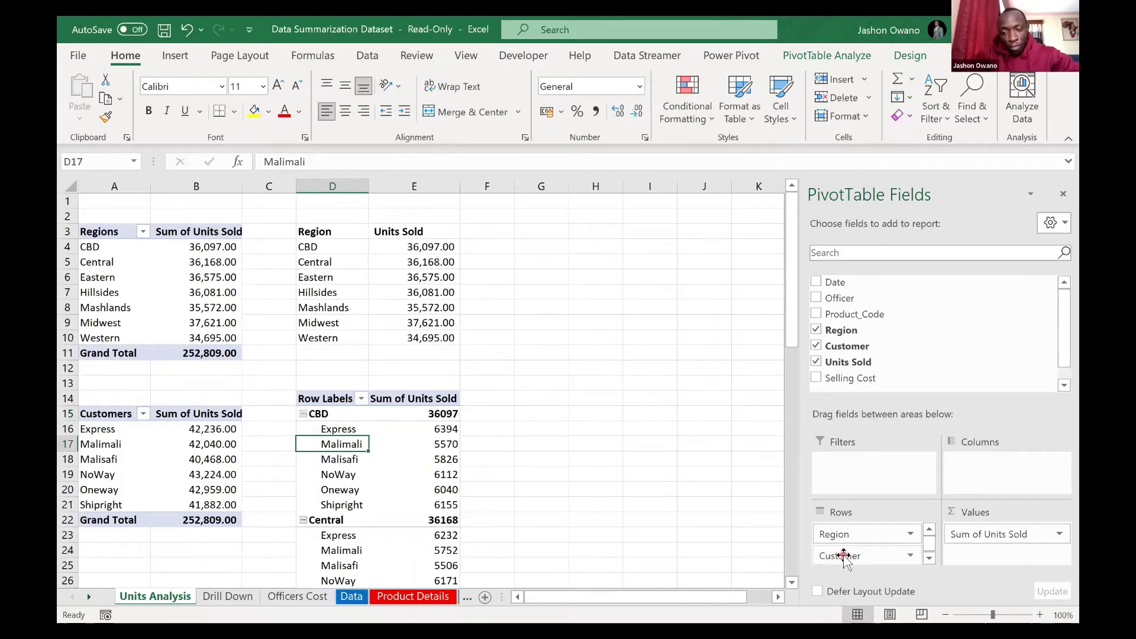
mouse_move(844, 557)
left_mouse_down()
mouse_move(970, 480)
mouse_move(853, 562)
left_mouse_up()
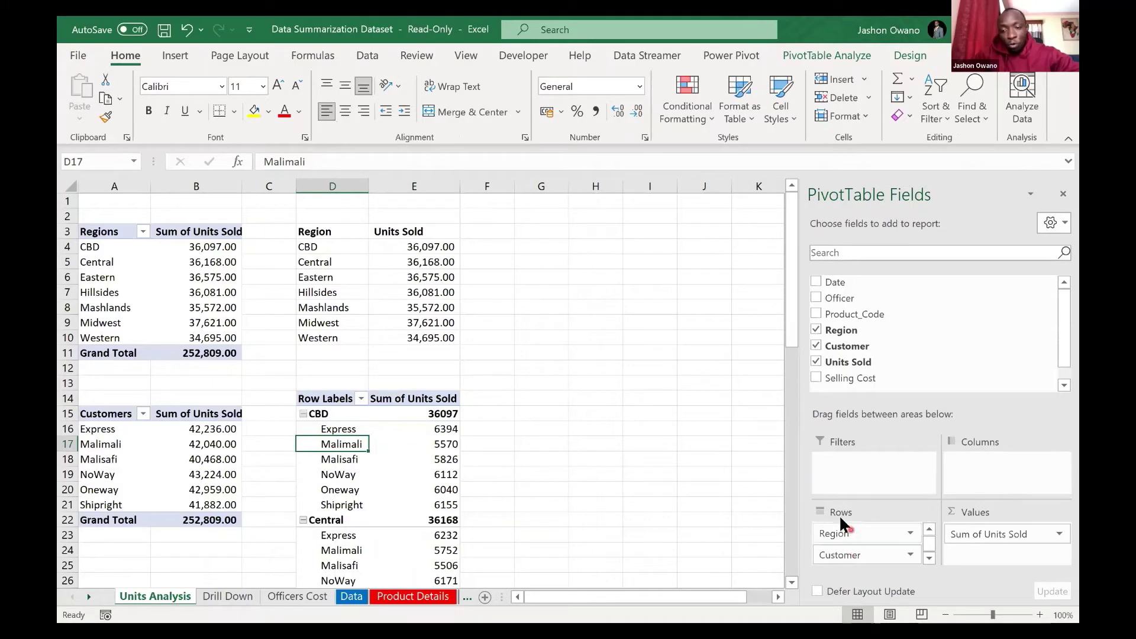
left_click(849, 555)
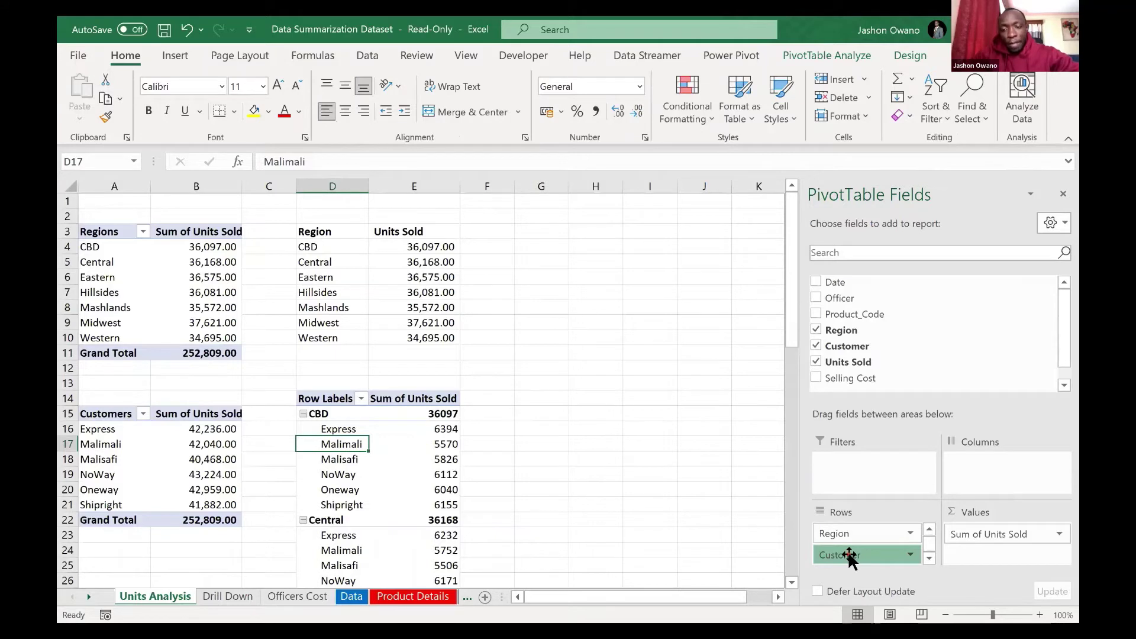
left_click(848, 555)
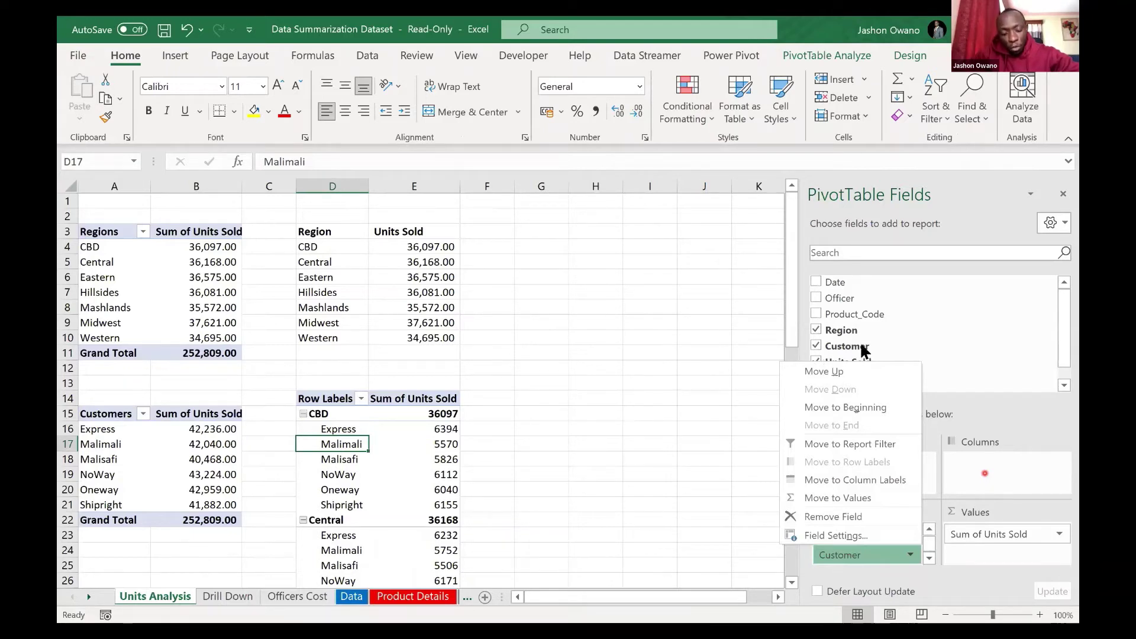
mouse_move(951, 448)
left_mouse_down()
mouse_move(1003, 484)
mouse_move(873, 578)
mouse_move(971, 480)
mouse_move(1016, 479)
mouse_move(870, 575)
mouse_move(906, 552)
left_mouse_up()
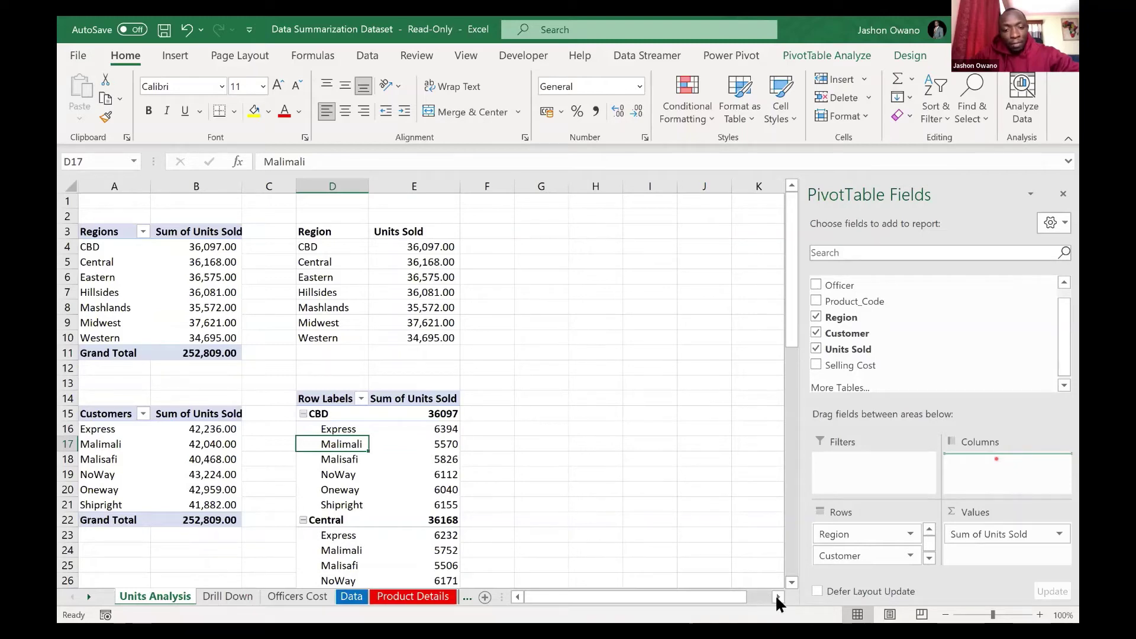
left_click_drag(840, 556, 996, 461)
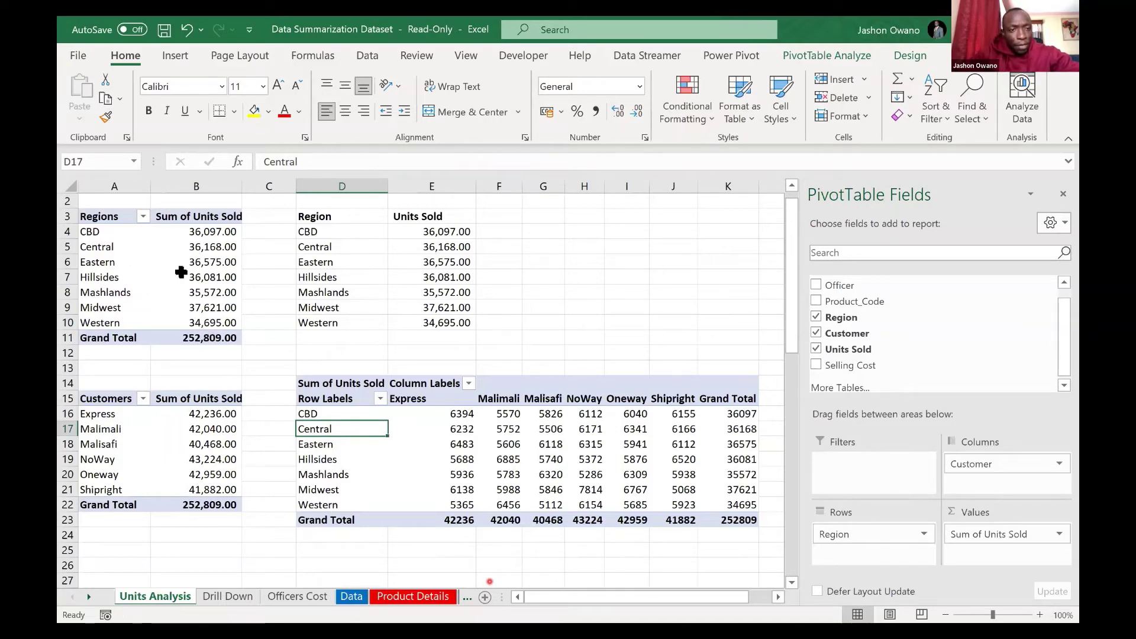
Step: Compare the cross-tab's region and customer grand totals with the separate Regions and Customers pivot tables, and inspect individual intersections
left_click(209, 240)
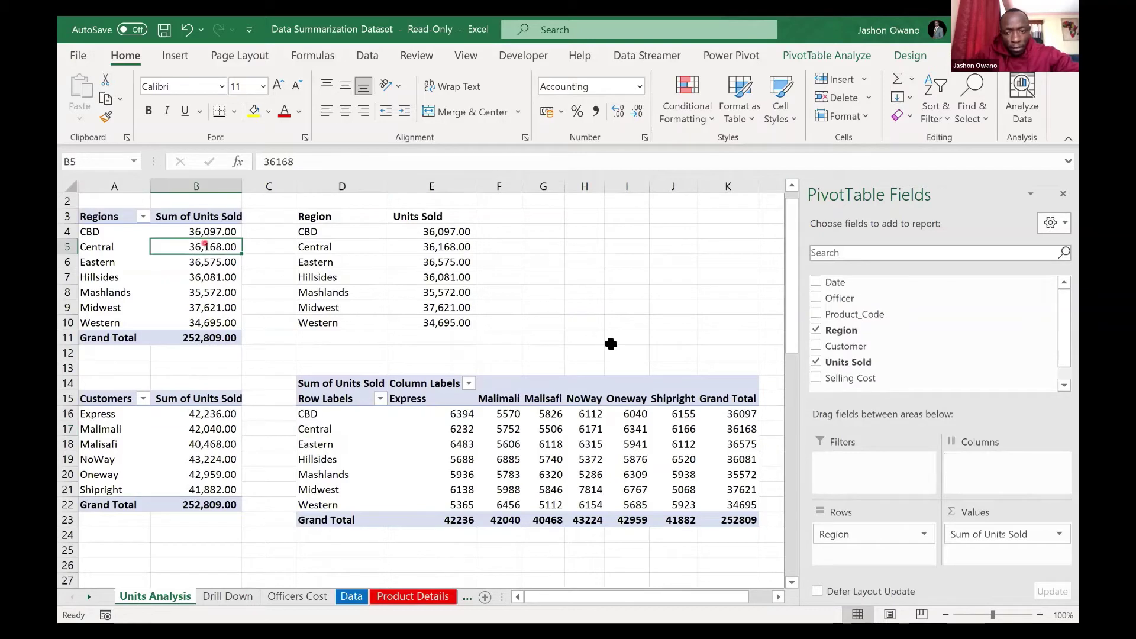
left_click_drag(744, 414, 746, 507)
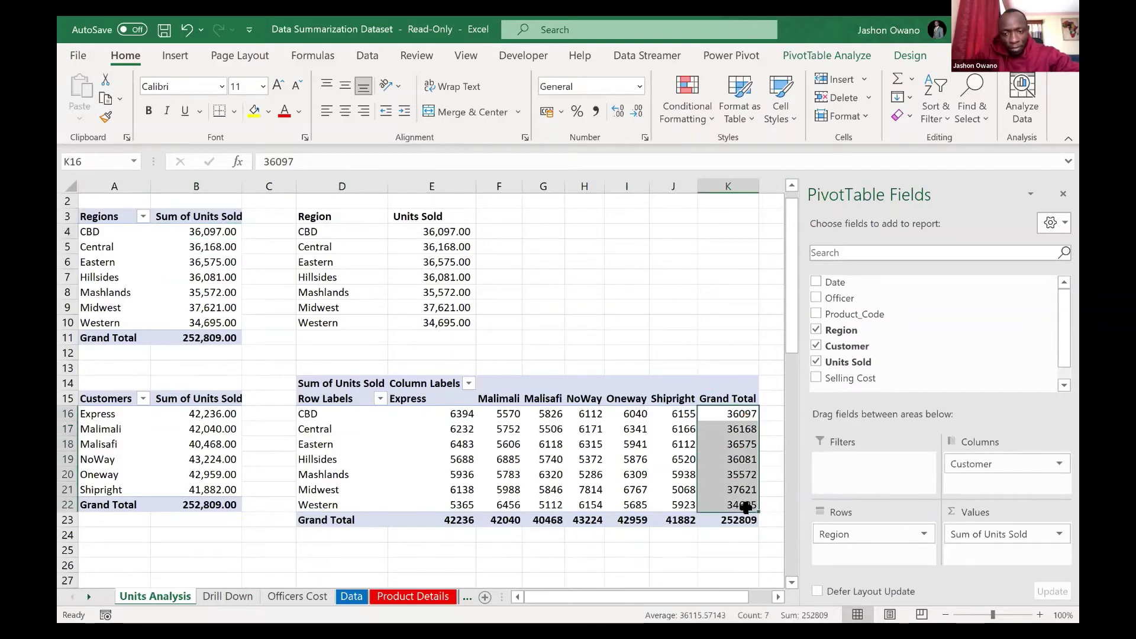
left_click(546, 475)
left_click(435, 520)
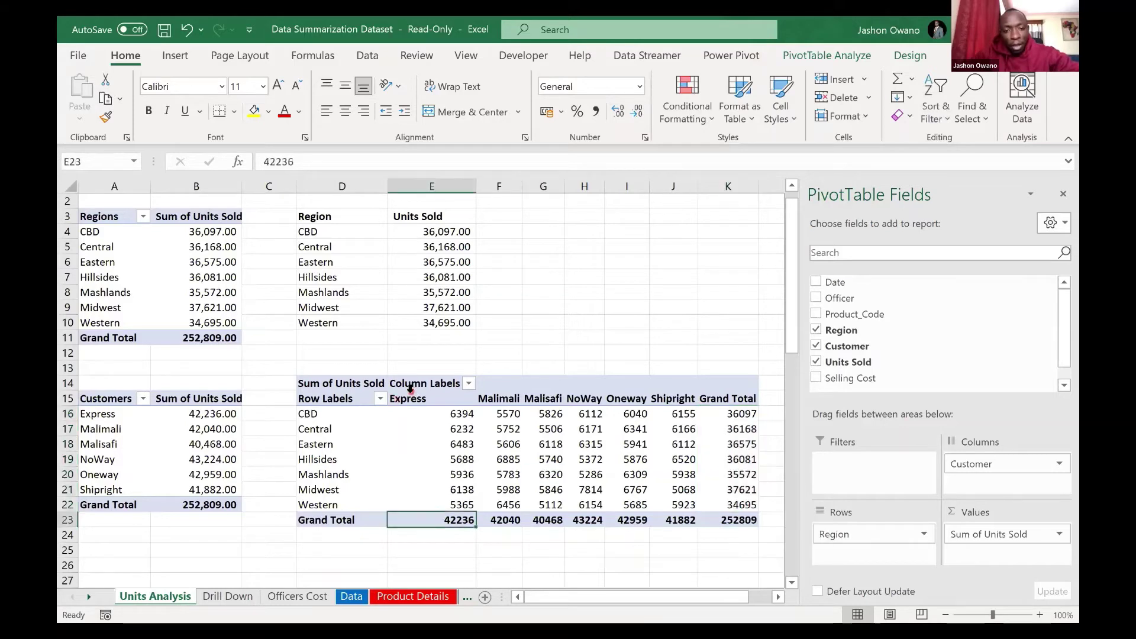
left_click_drag(412, 398, 681, 403)
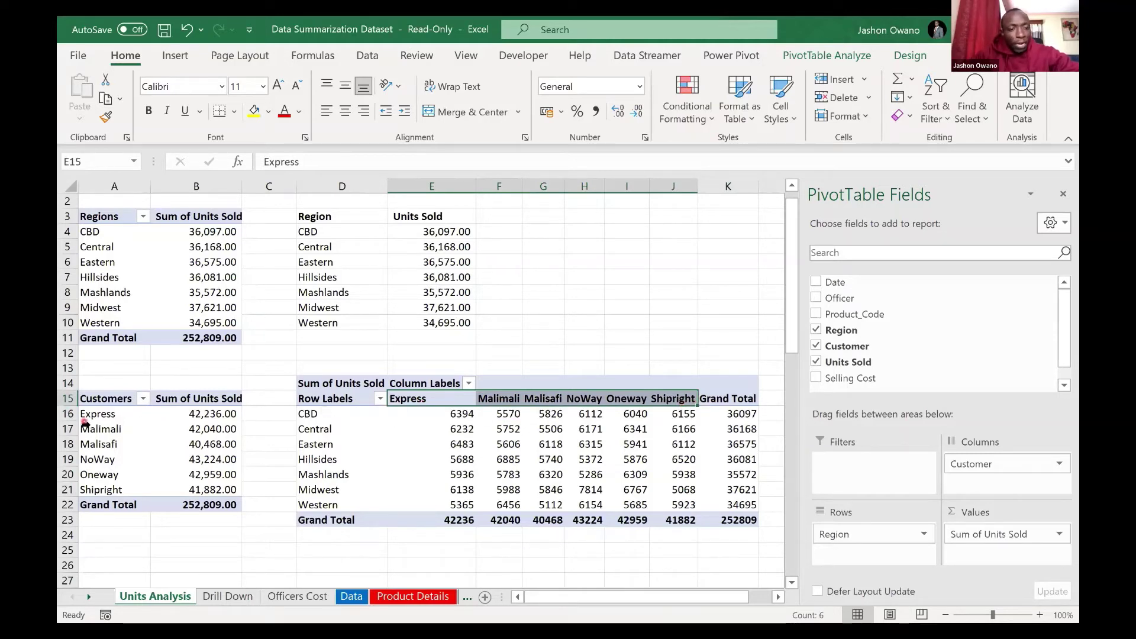
left_click_drag(93, 418, 99, 504)
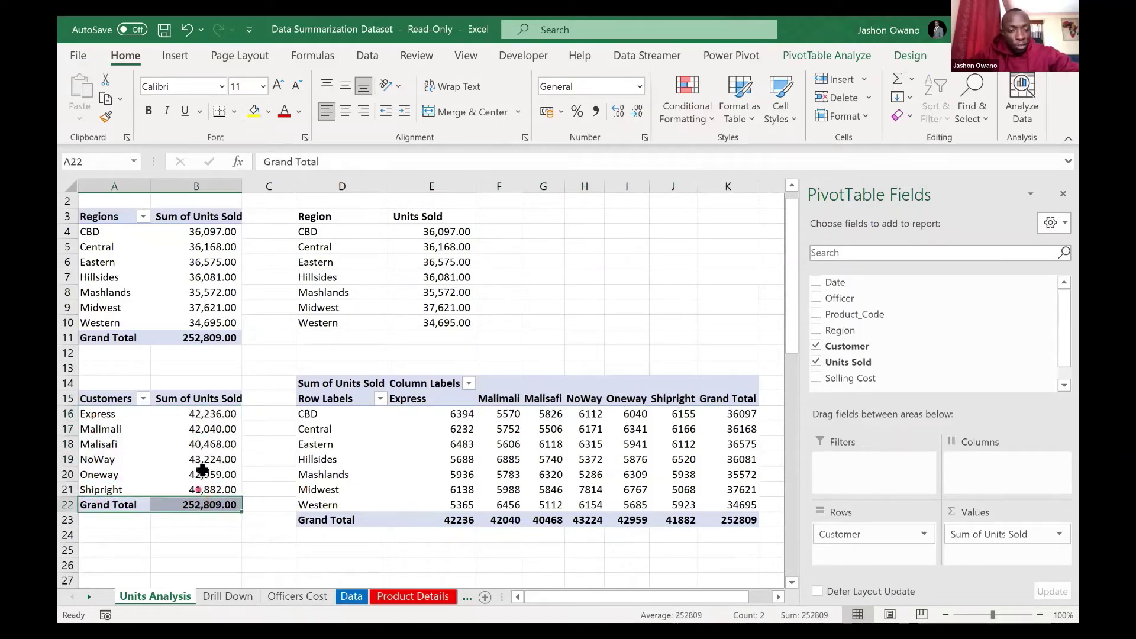
left_click(193, 417)
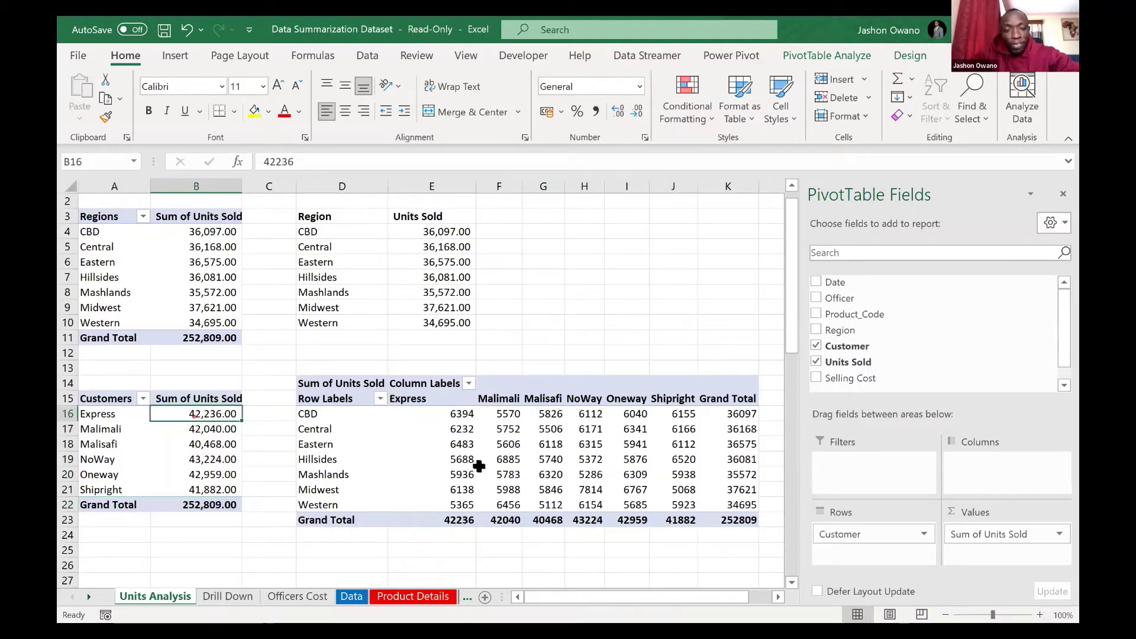
left_click(507, 431)
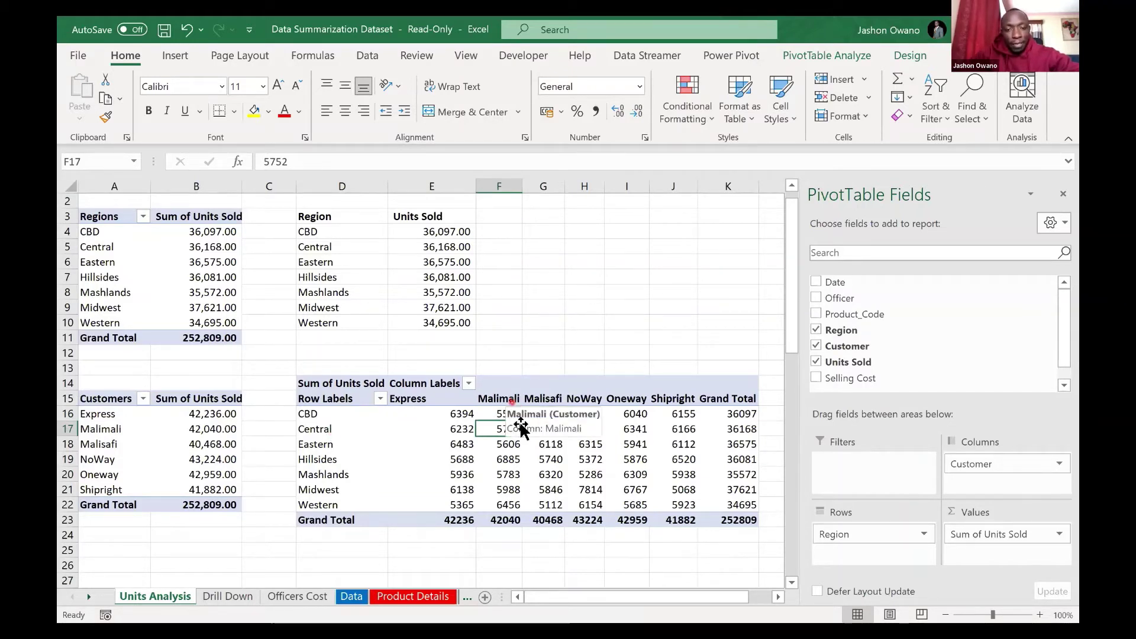
left_click(637, 475)
mouse_move(637, 475)
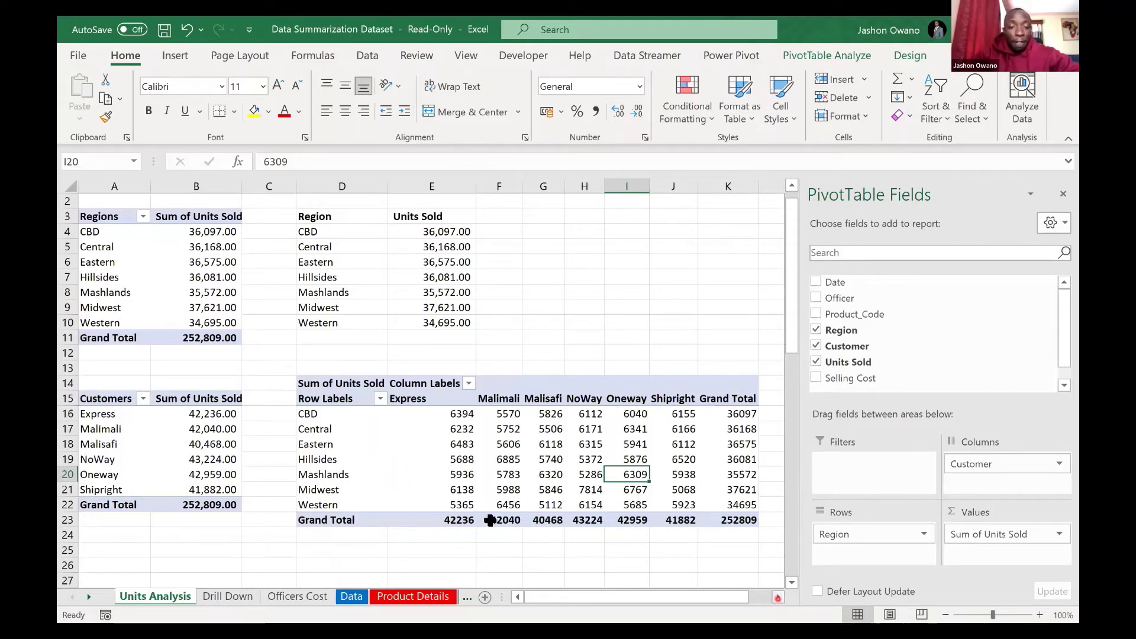
Step: Rename the cross-tab pivot table's row labels header to Region and its column labels header to Customer
scroll(559, 599, "right", 1)
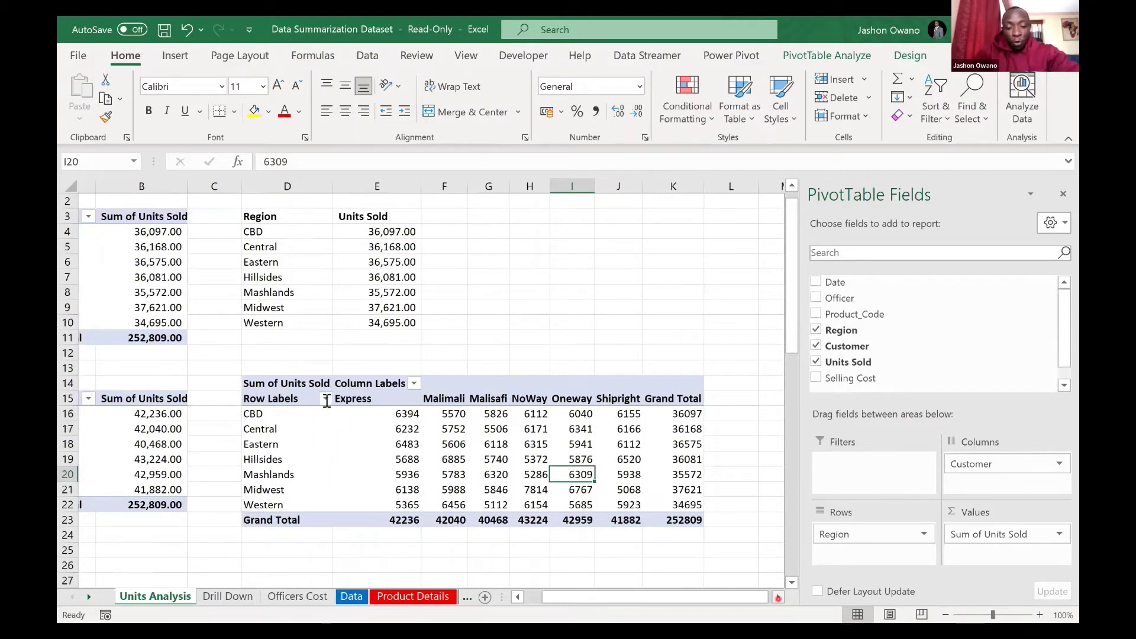
scroll(426, 378, "right", 1)
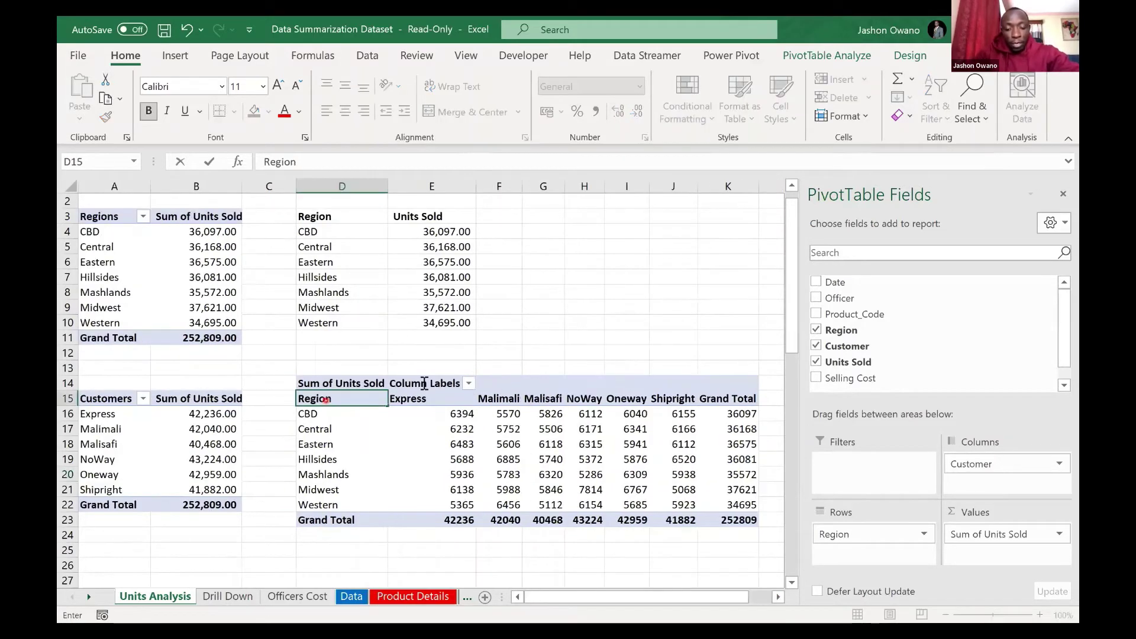
left_click(424, 384)
type("Customer")
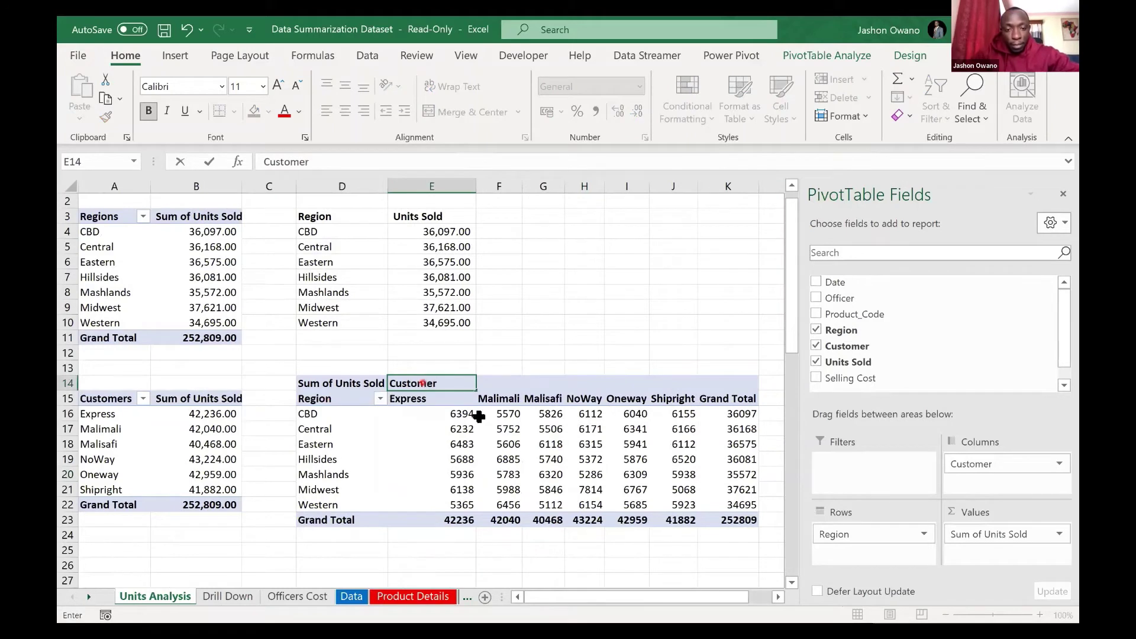
left_click(525, 350)
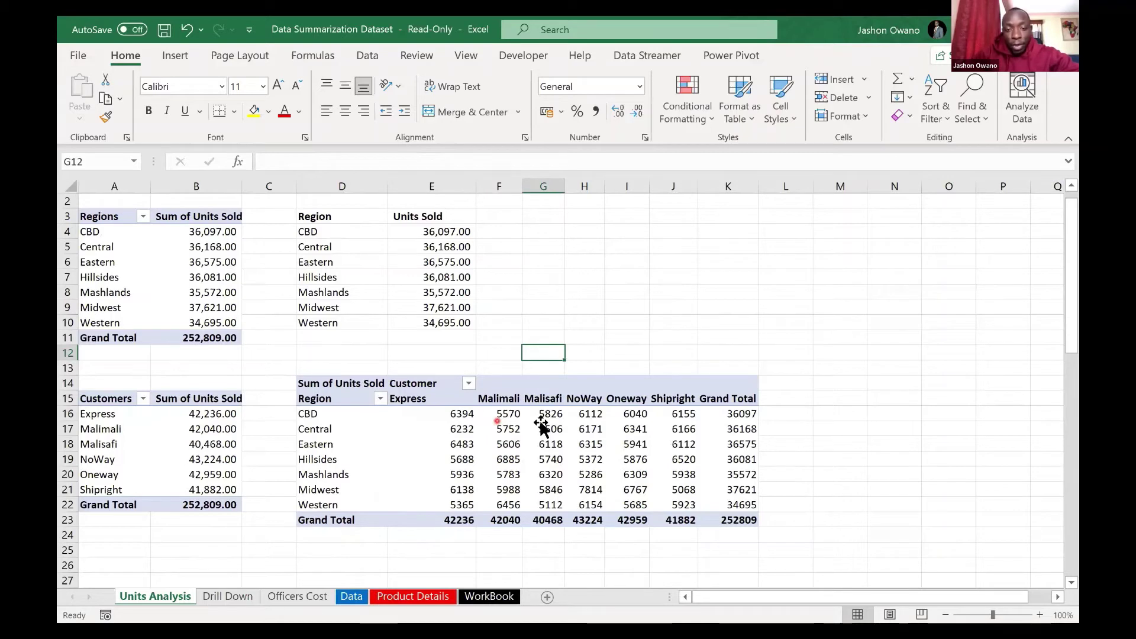
Step: Inspect individual region and customer intersections in the cross-tab pivot table, and view the source records on the Data sheet
left_click(652, 507)
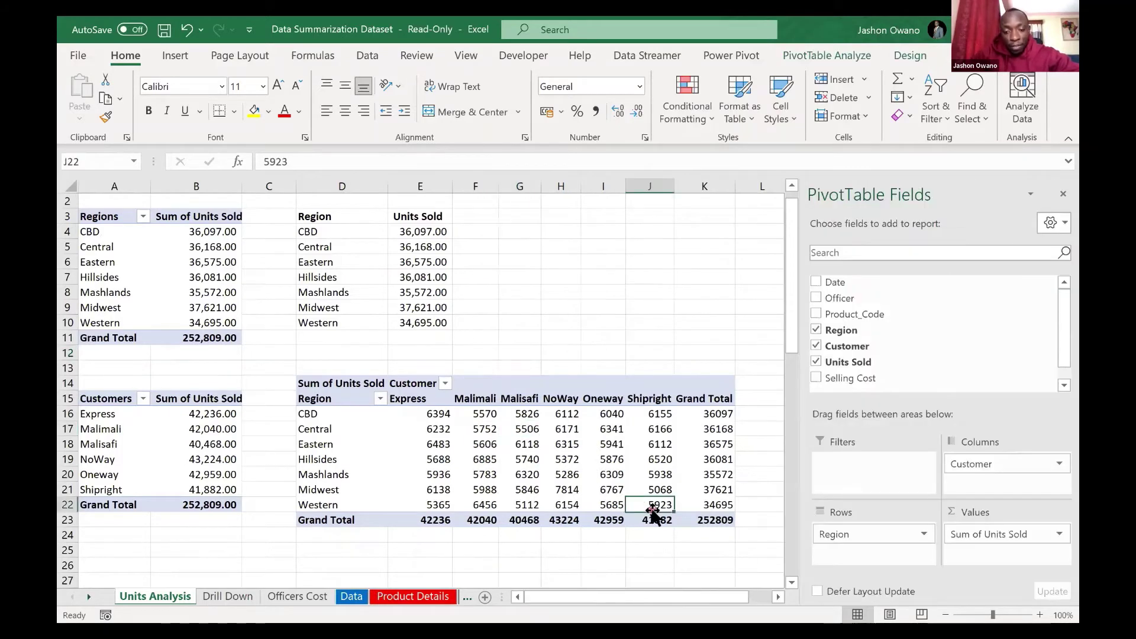
left_click(517, 547)
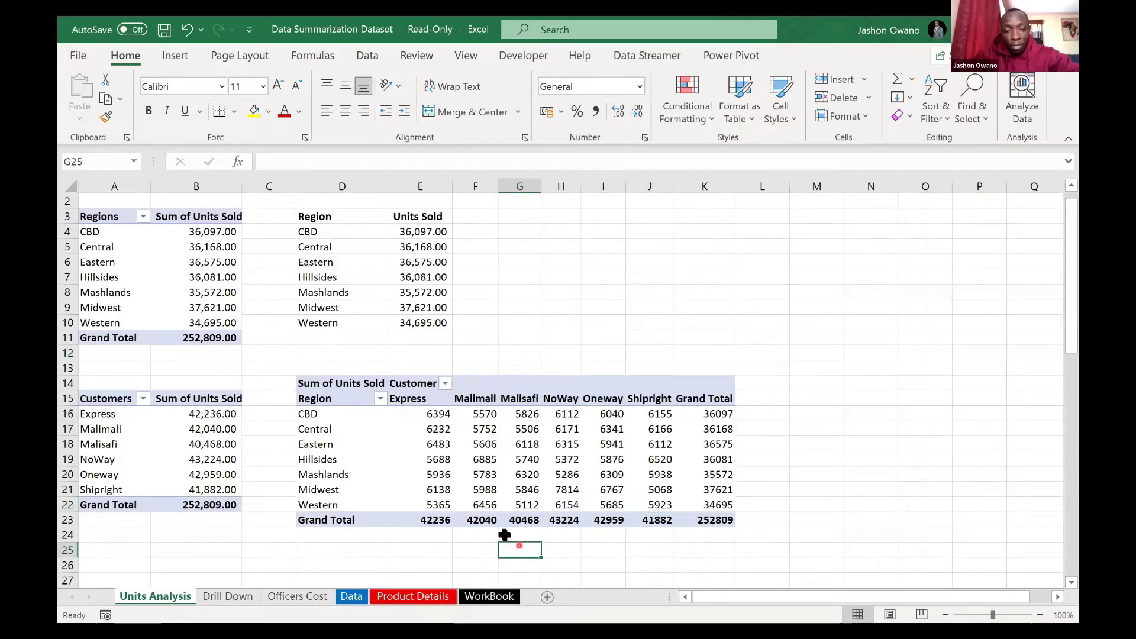
left_click(577, 412)
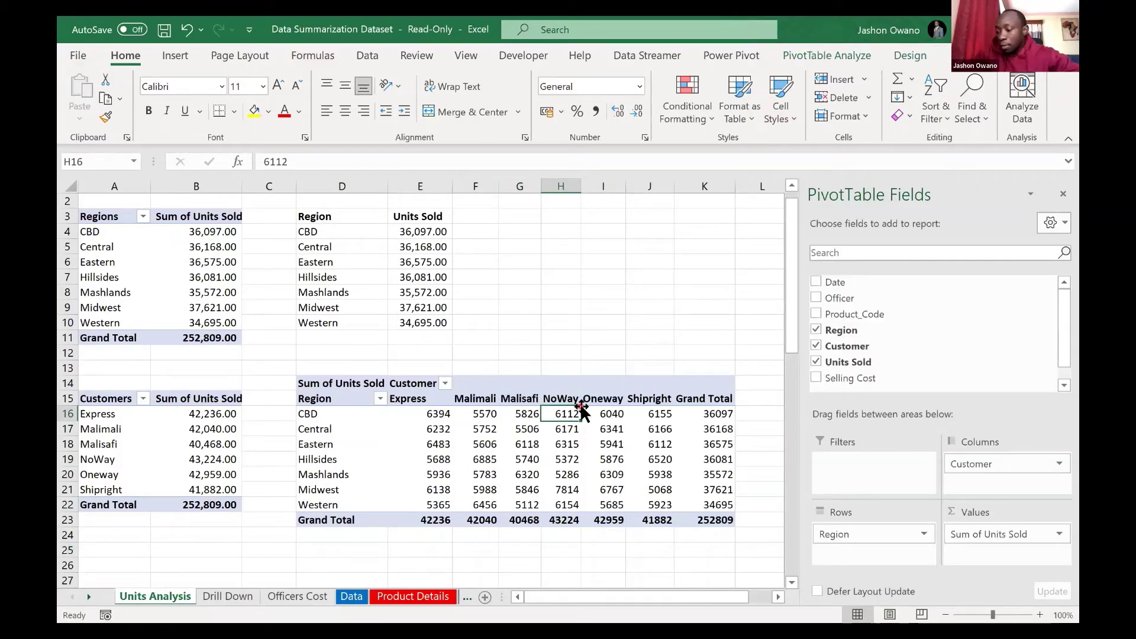
left_click(516, 432)
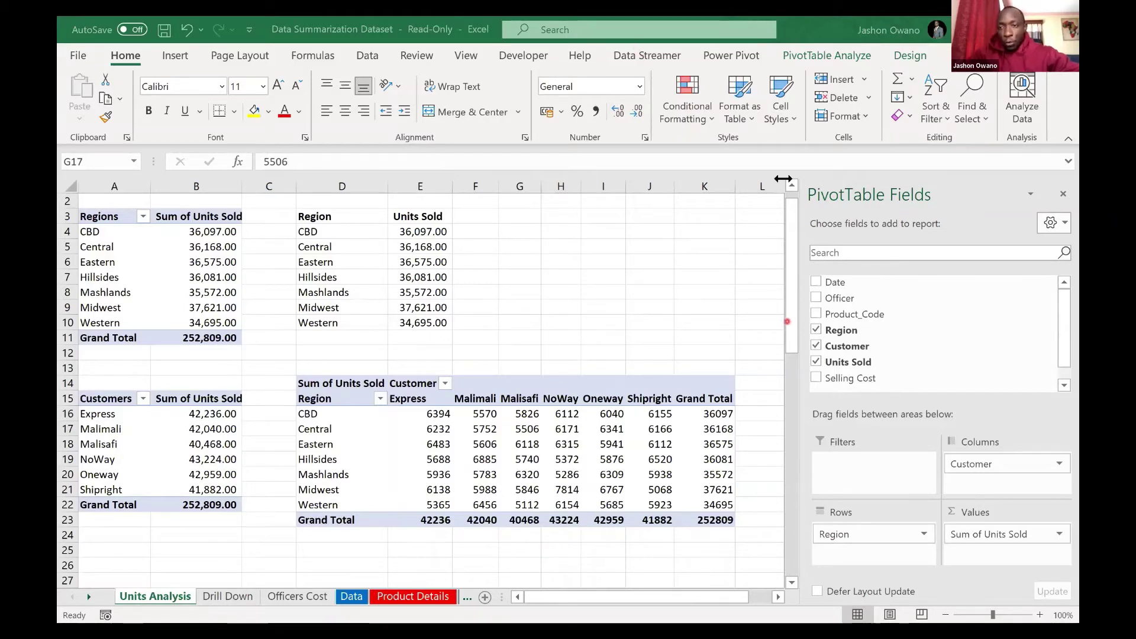
left_click(718, 347)
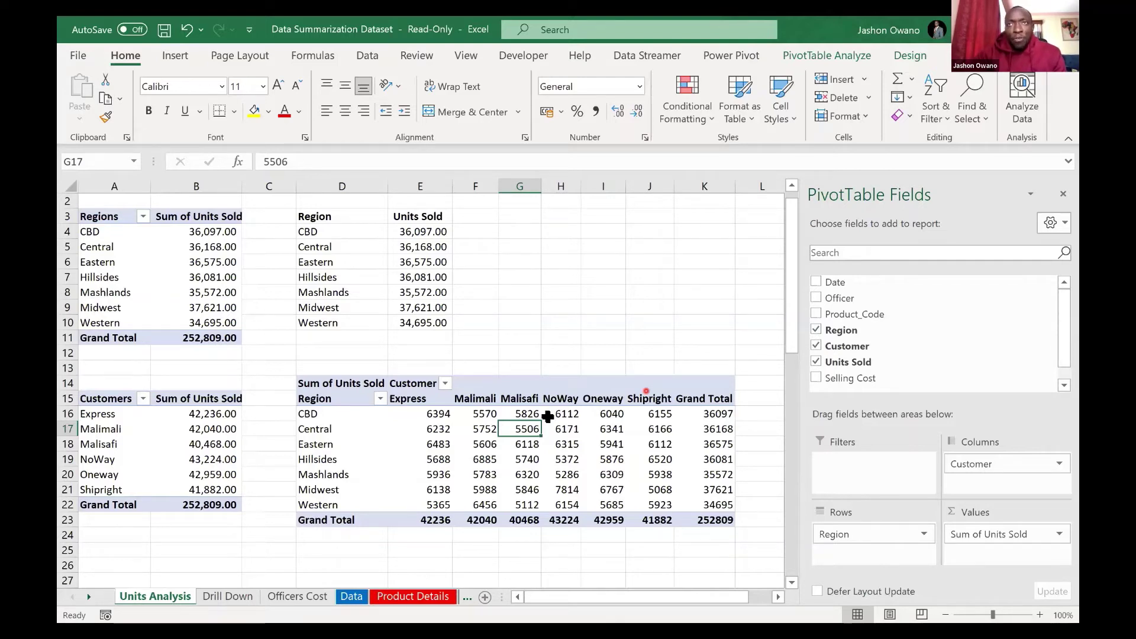
mouse_move(548, 417)
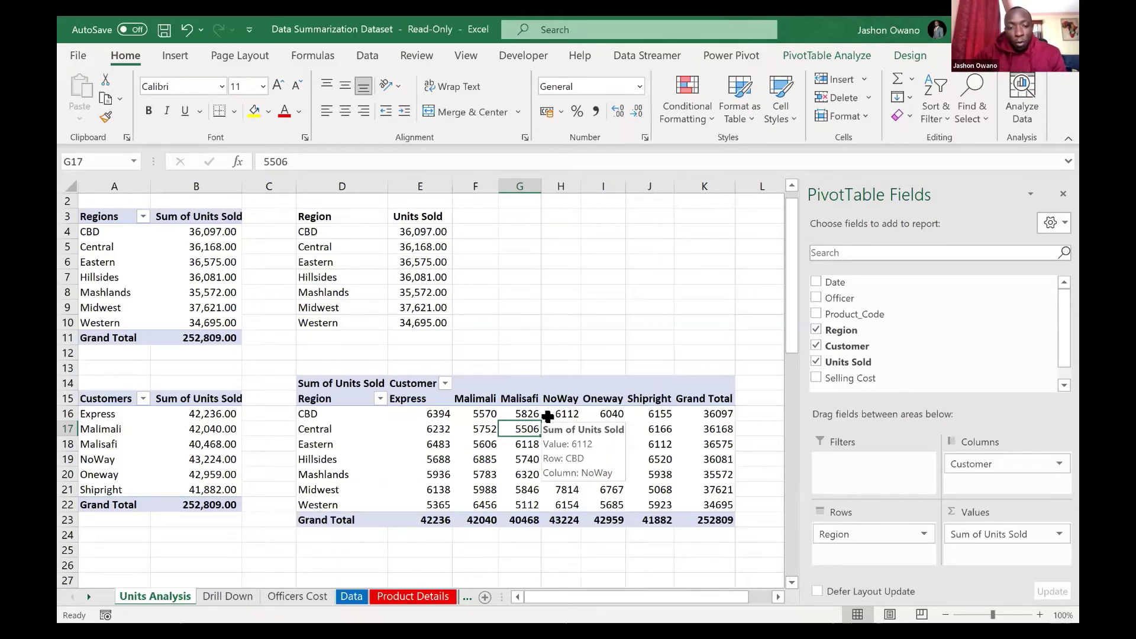
left_click(344, 597)
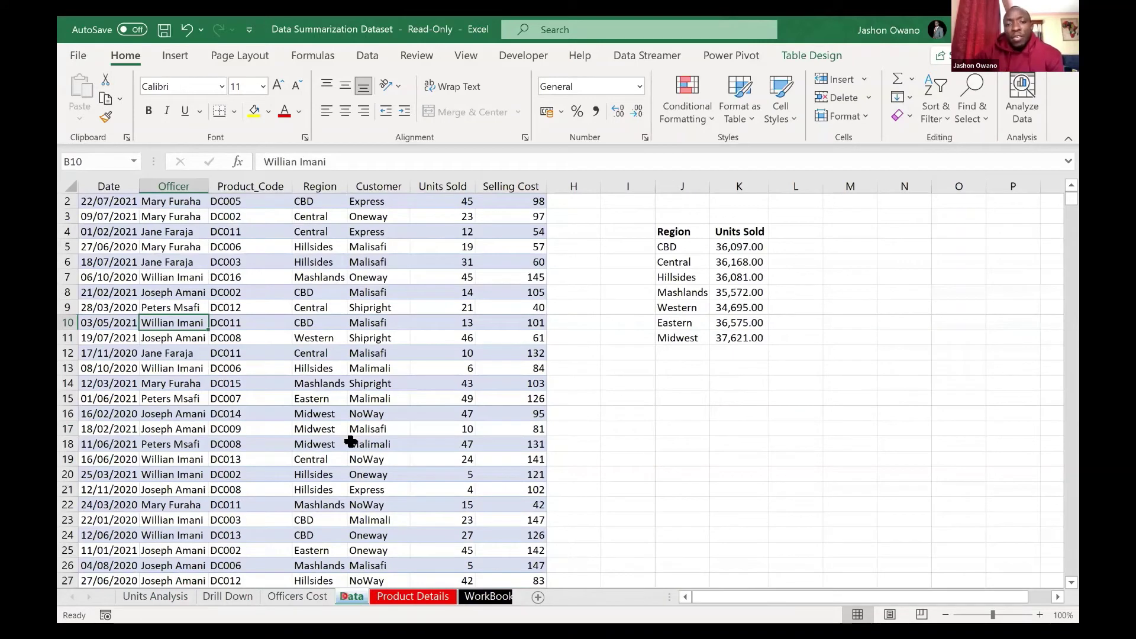
left_click(351, 441)
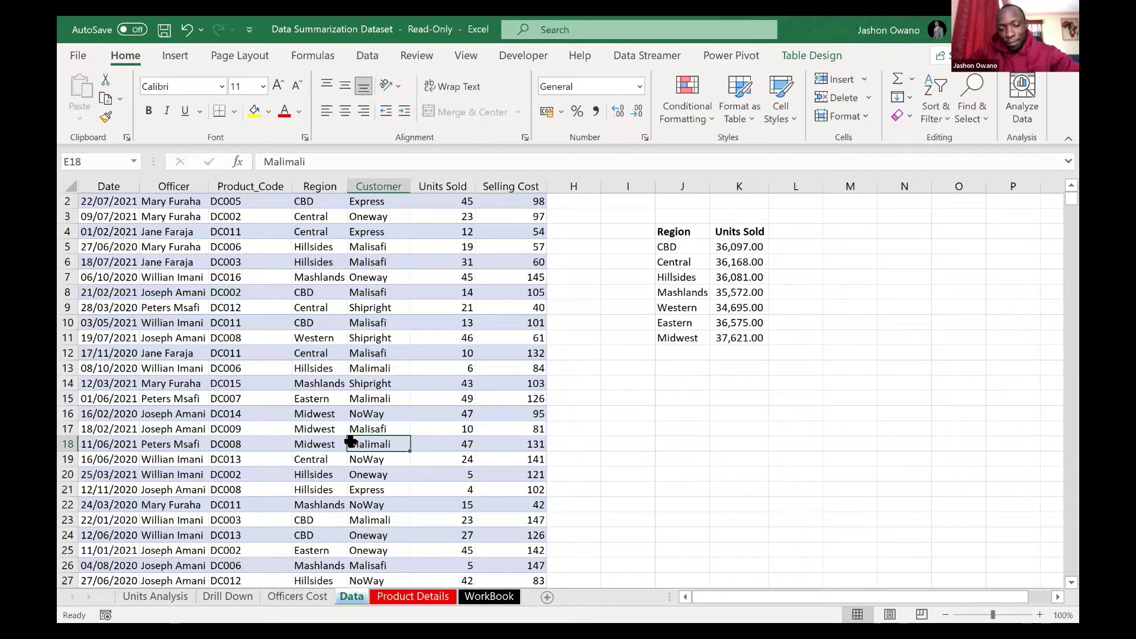
Step: Convert the product list in A1:C17 of the Product Details sheet into a table with headers
left_click(414, 597)
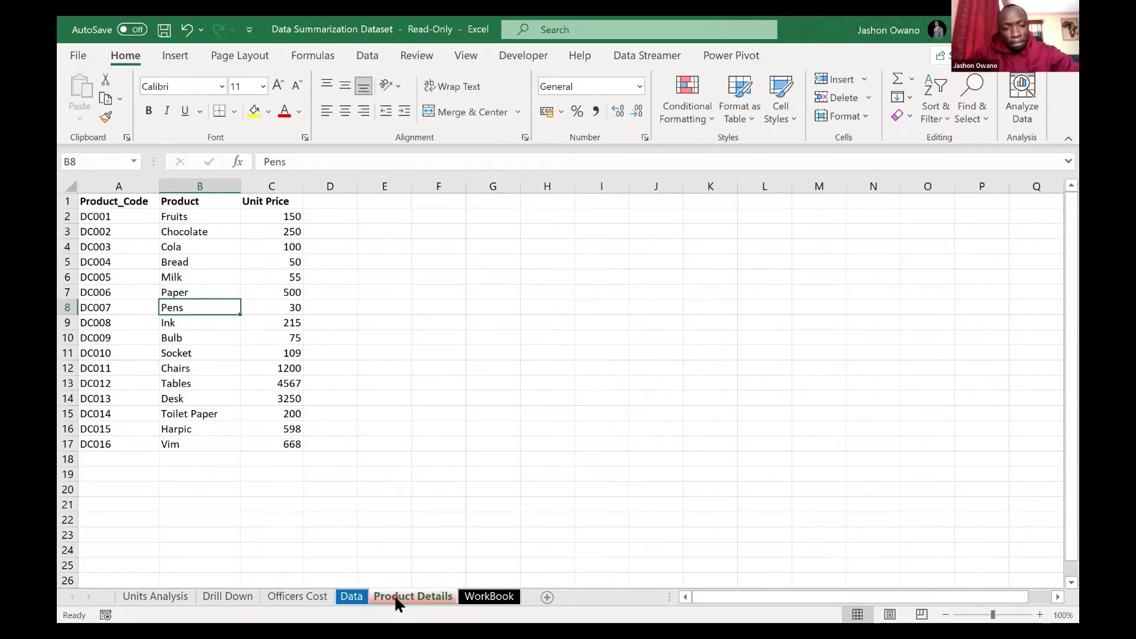
left_click(170, 277)
left_click(145, 290)
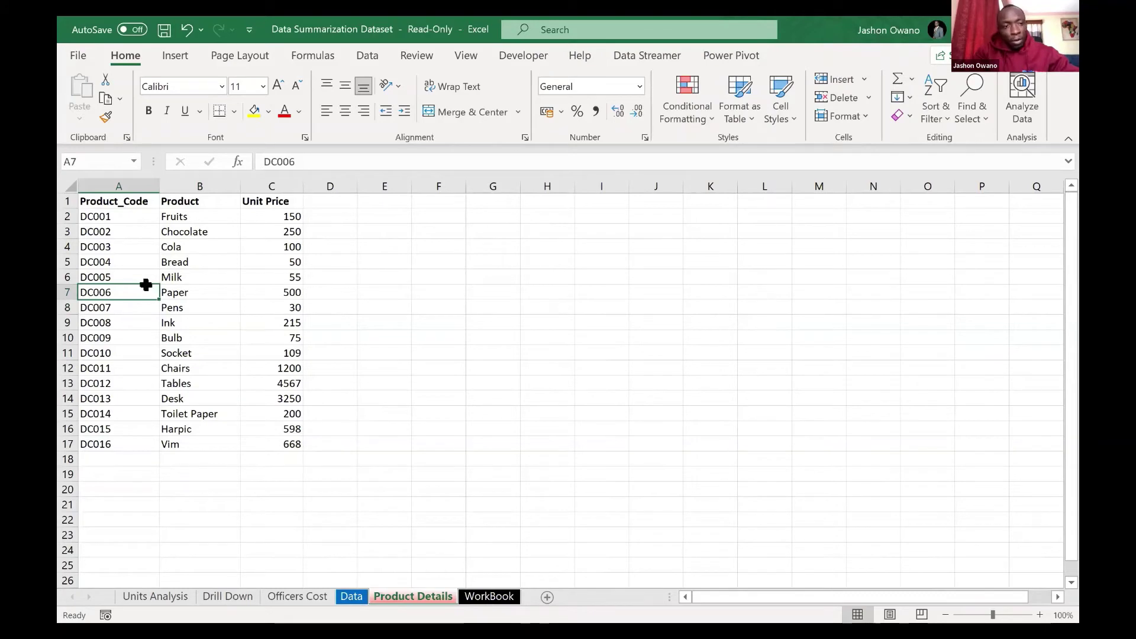
key("ctrl+t")
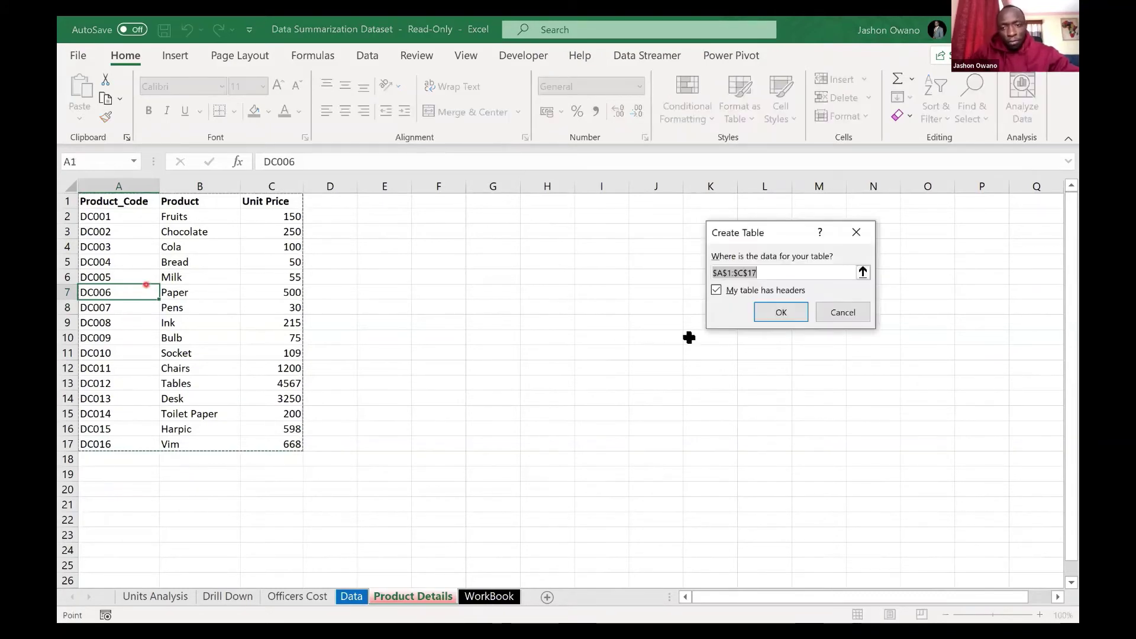
left_click(783, 311)
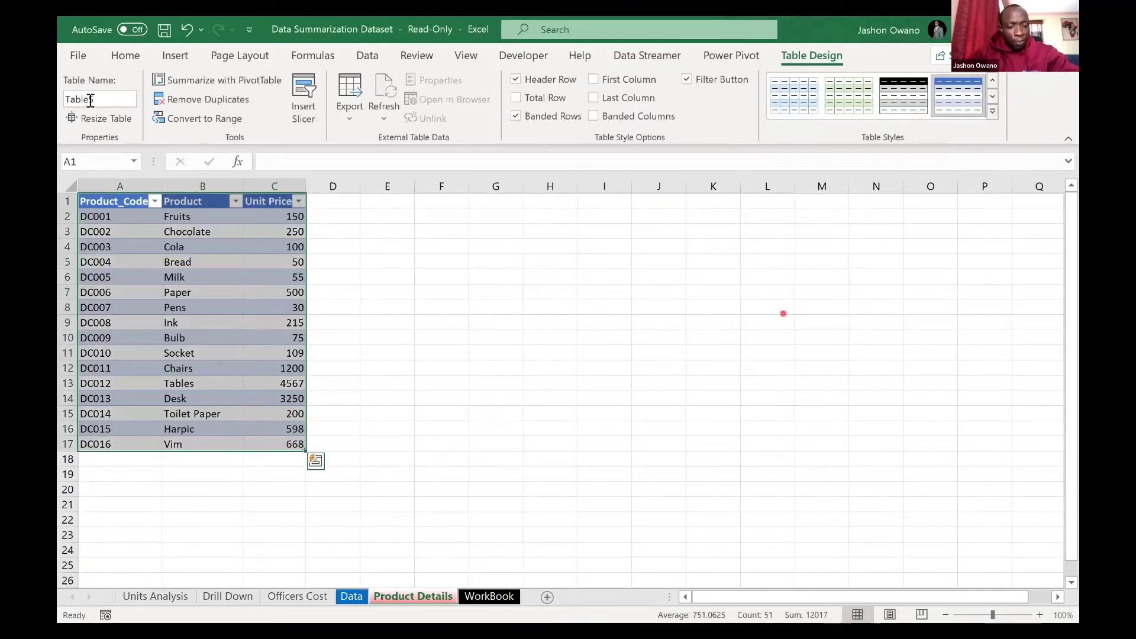
Step: Name the new product details table Product
left_click(89, 100)
type("Product")
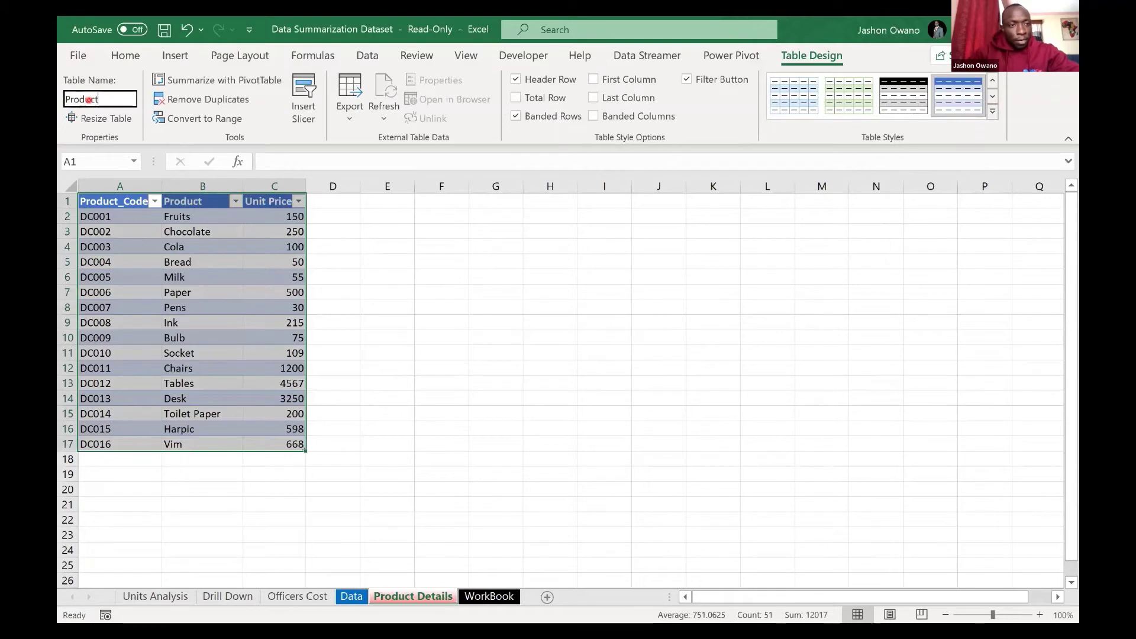
key("Return")
left_click(122, 262)
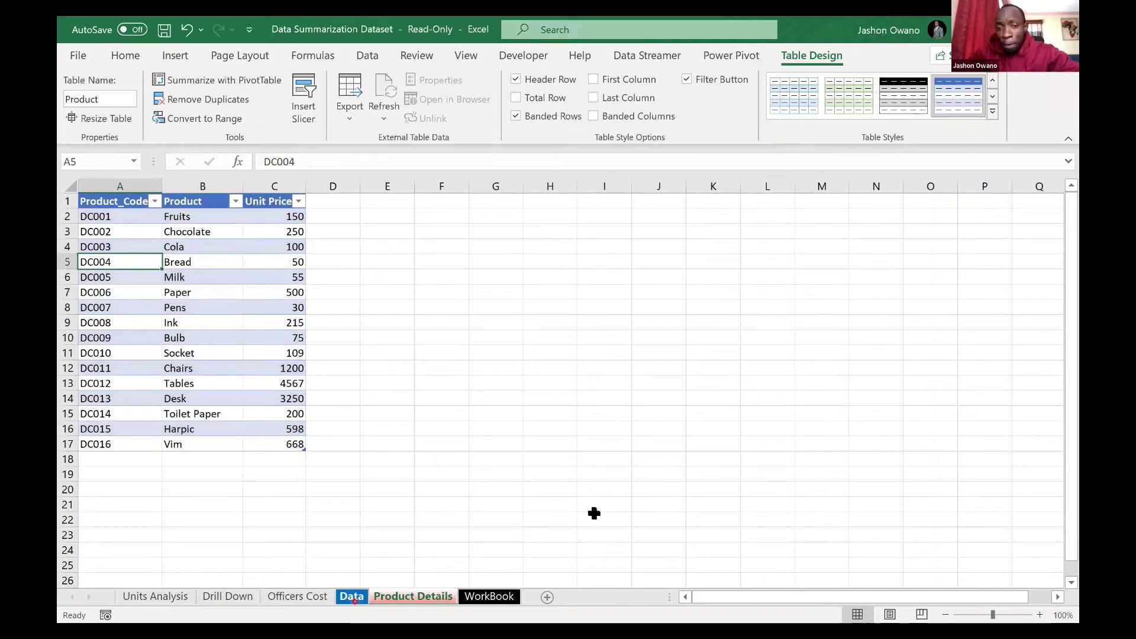
Step: Create a blank pivot table on a new worksheet from the Dataset table on the Data sheet
key("ctrl+Page_Up")
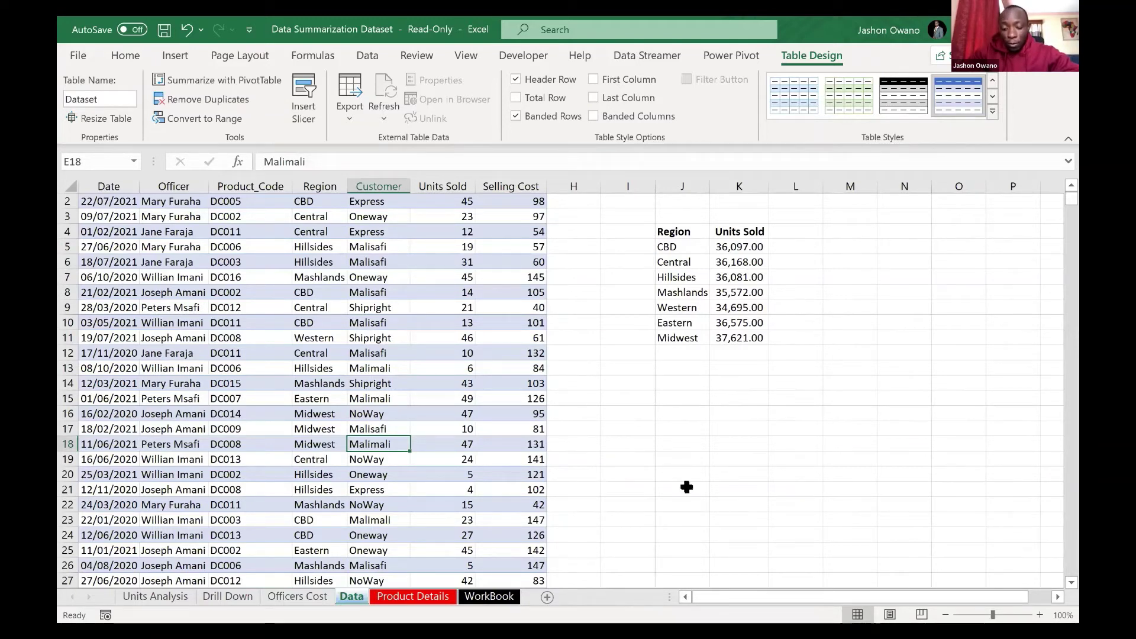
left_click(353, 323)
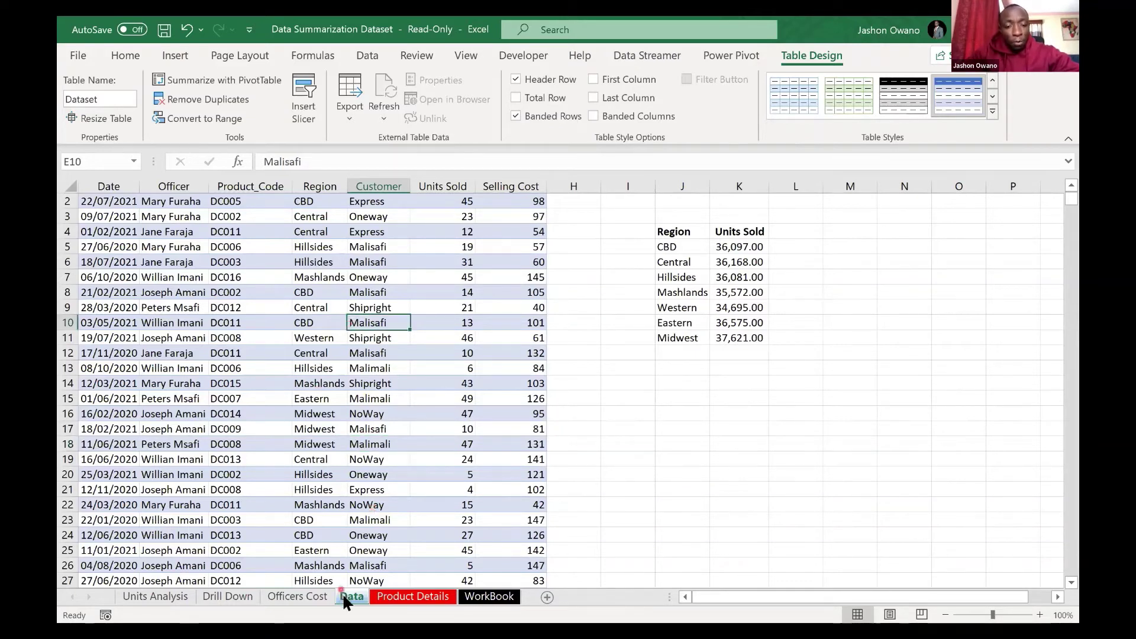
left_click(349, 460)
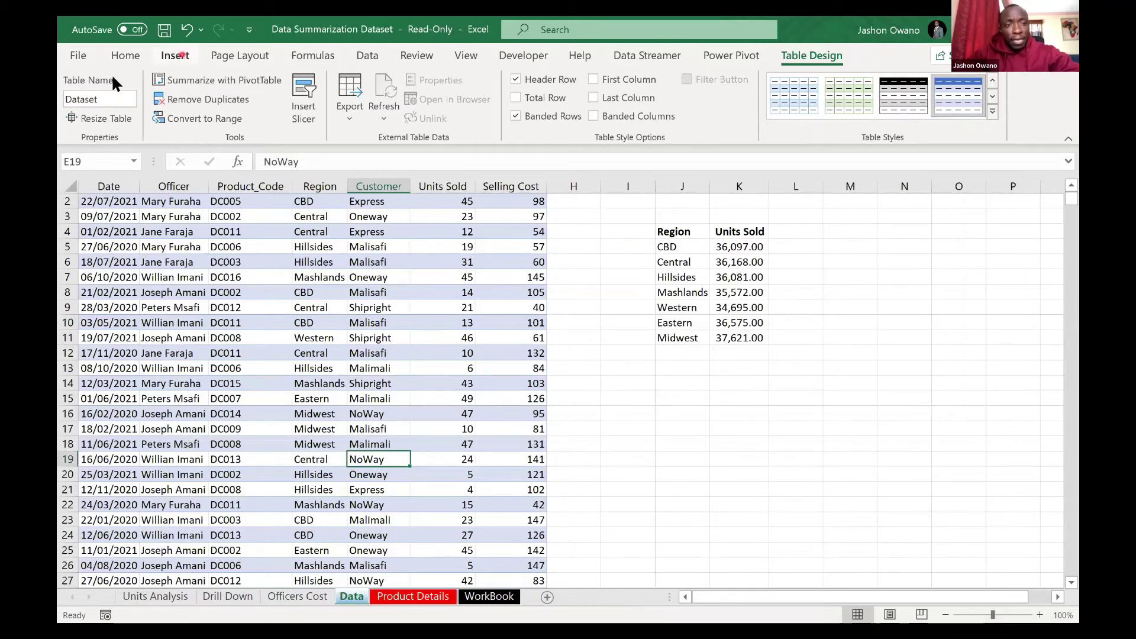
left_click(75, 101)
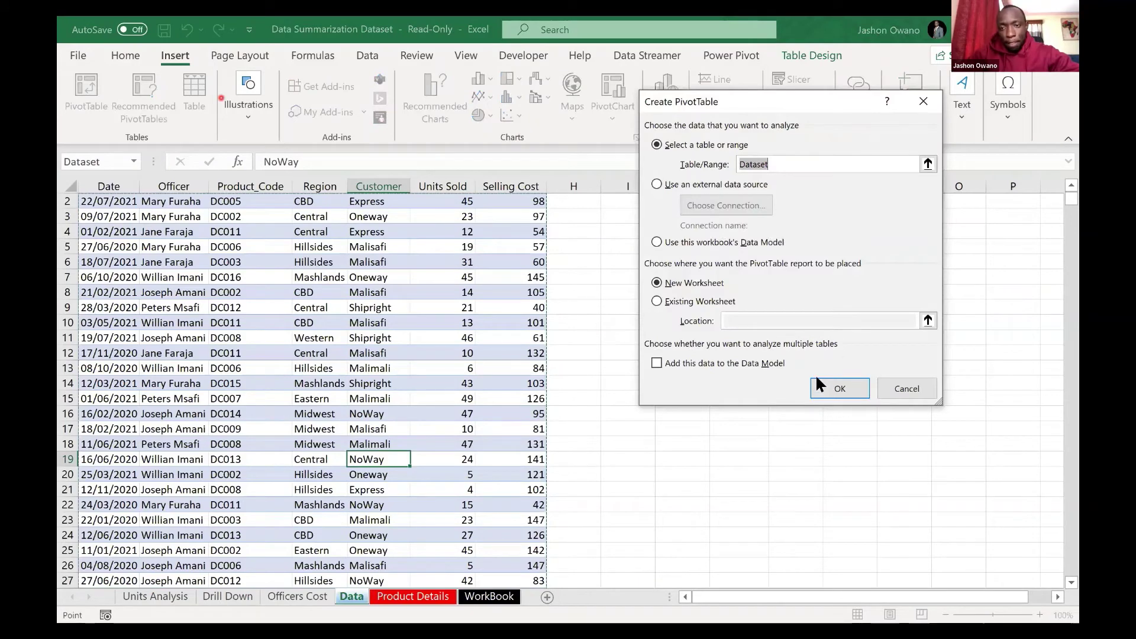
left_click(818, 382)
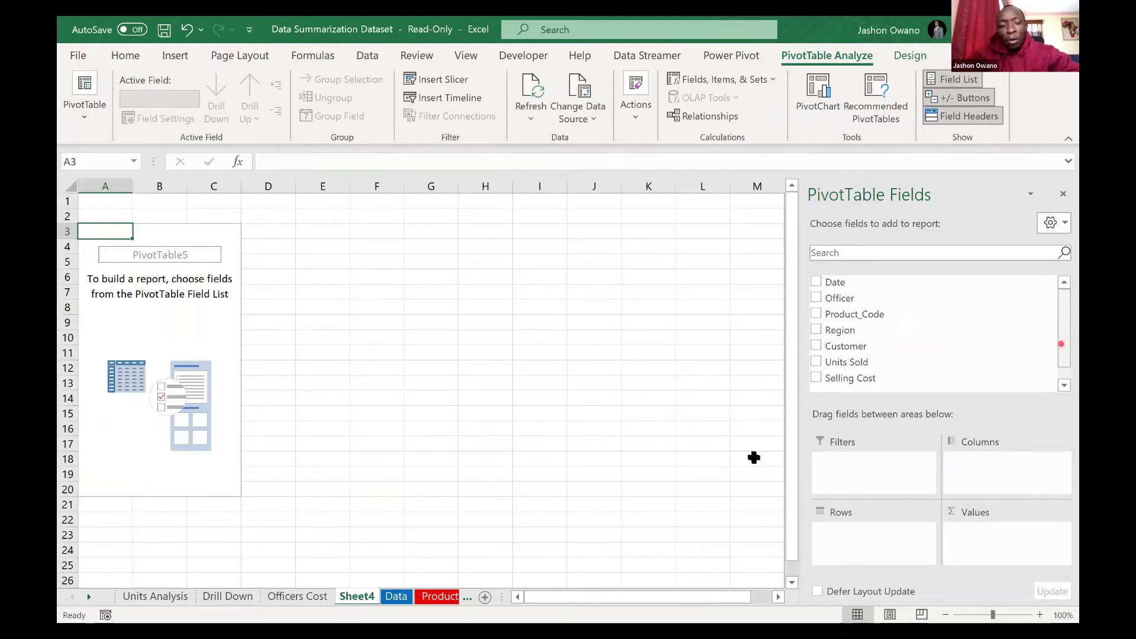
left_click_drag(1061, 344, 1061, 348)
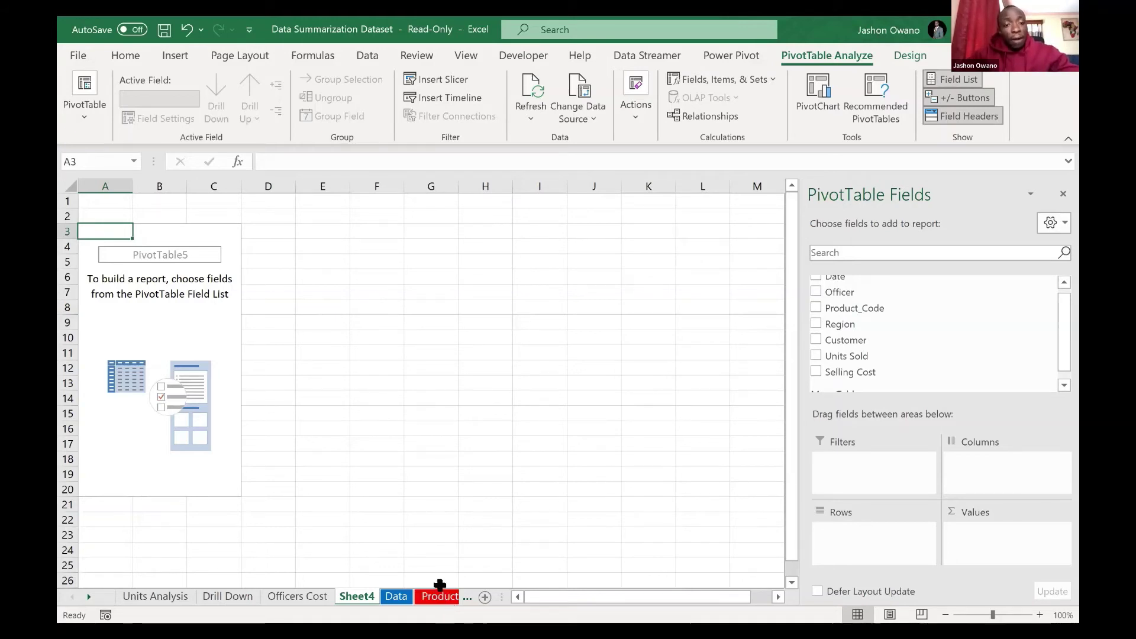
left_click(191, 322)
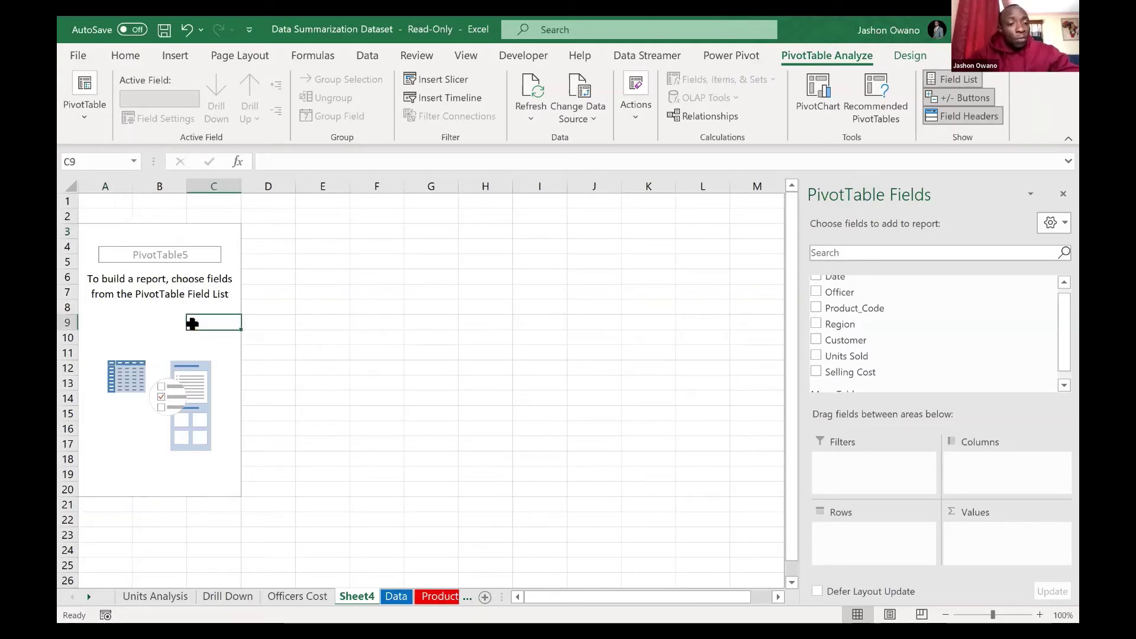
left_click(129, 288)
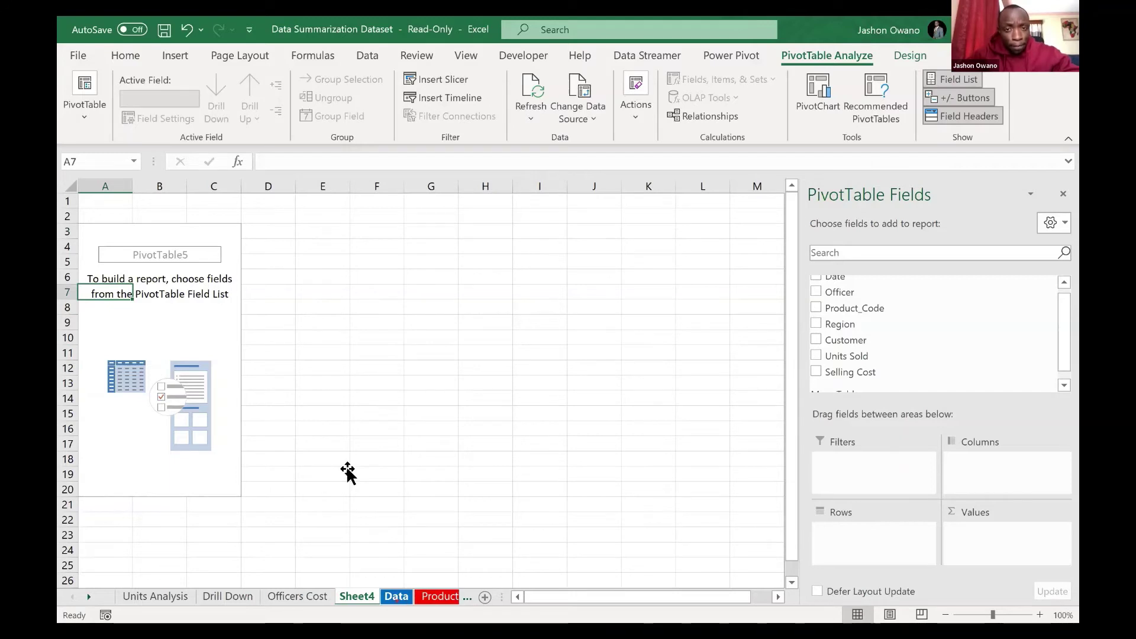
Step: Review the workbook's table relationships from the Data sheet in the Manage Relationships dialog, and close it
key("ctrl+Page_Down")
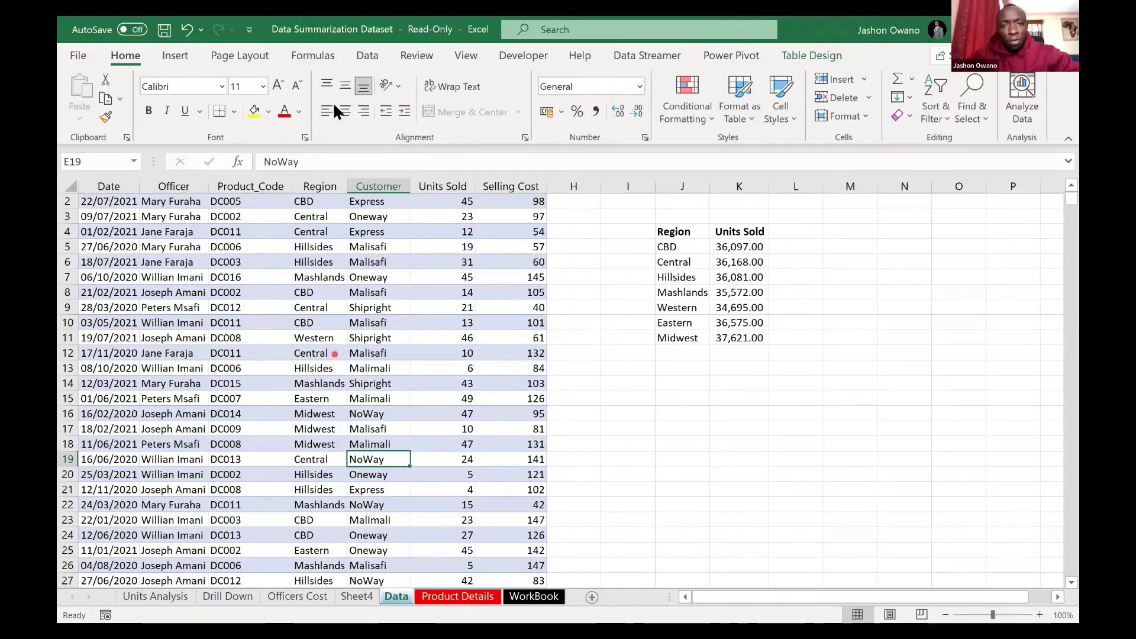
left_click(334, 354)
left_click(367, 55)
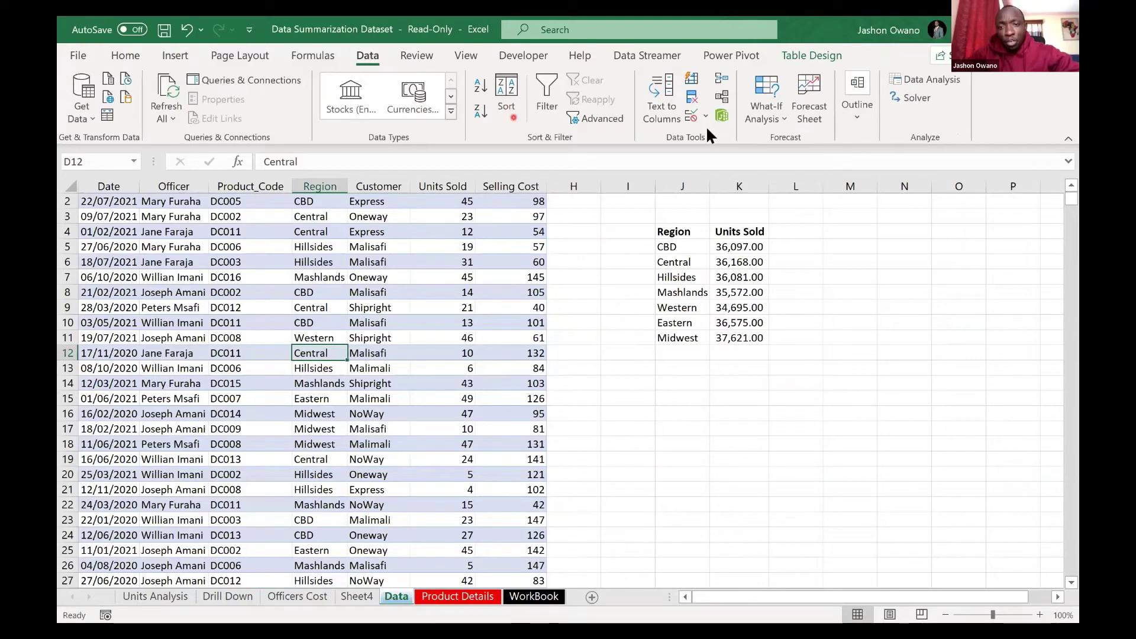
left_click(695, 92)
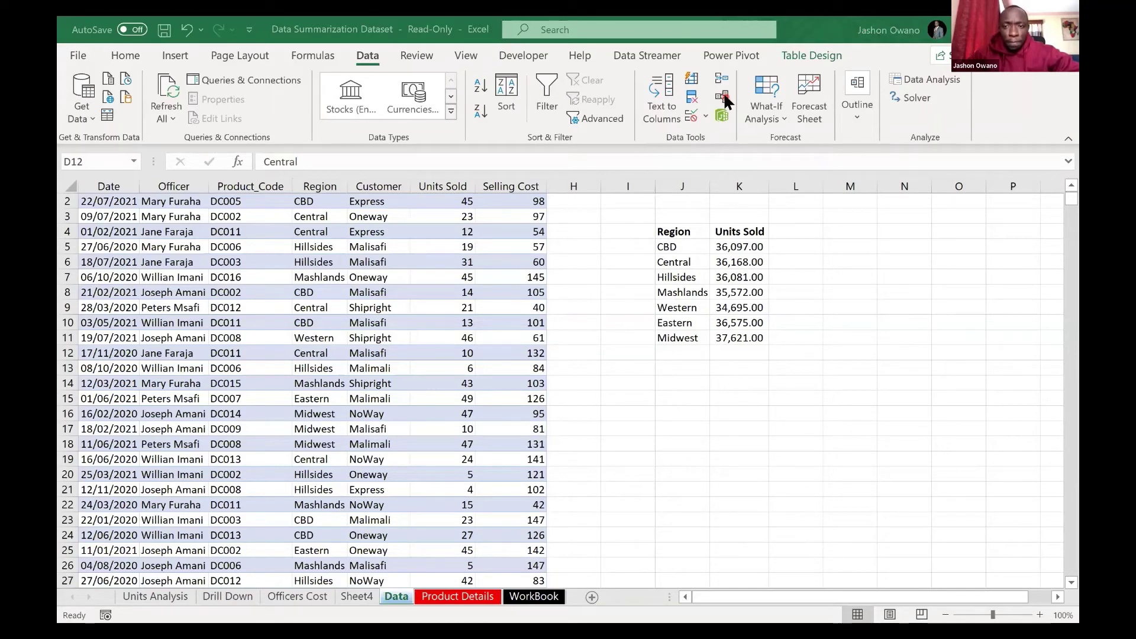
left_click(723, 95)
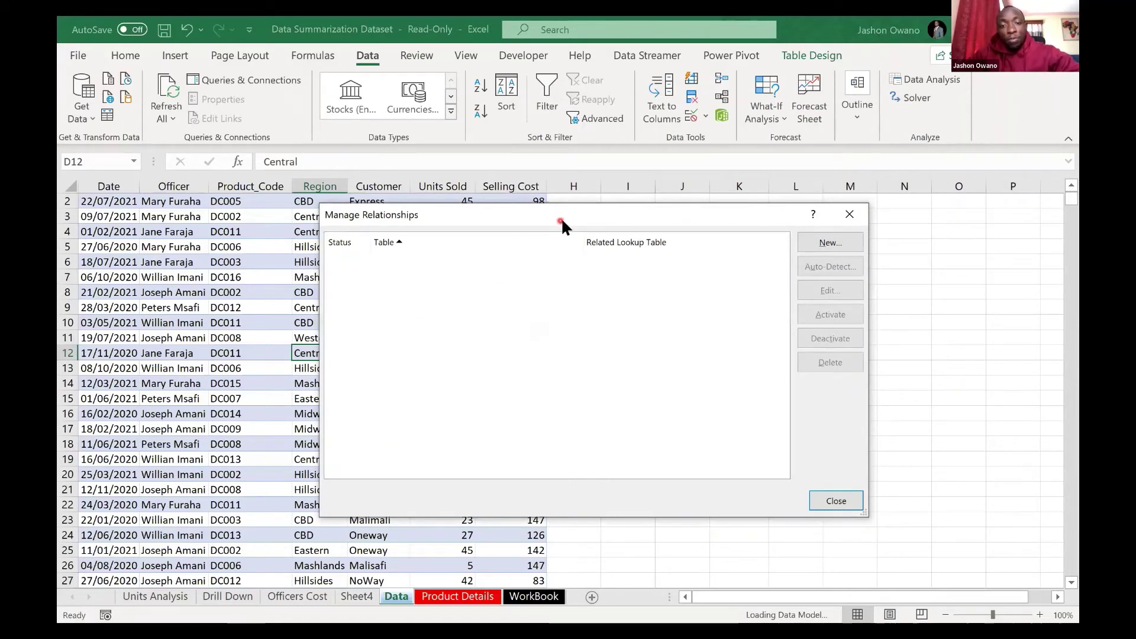
left_click(850, 217)
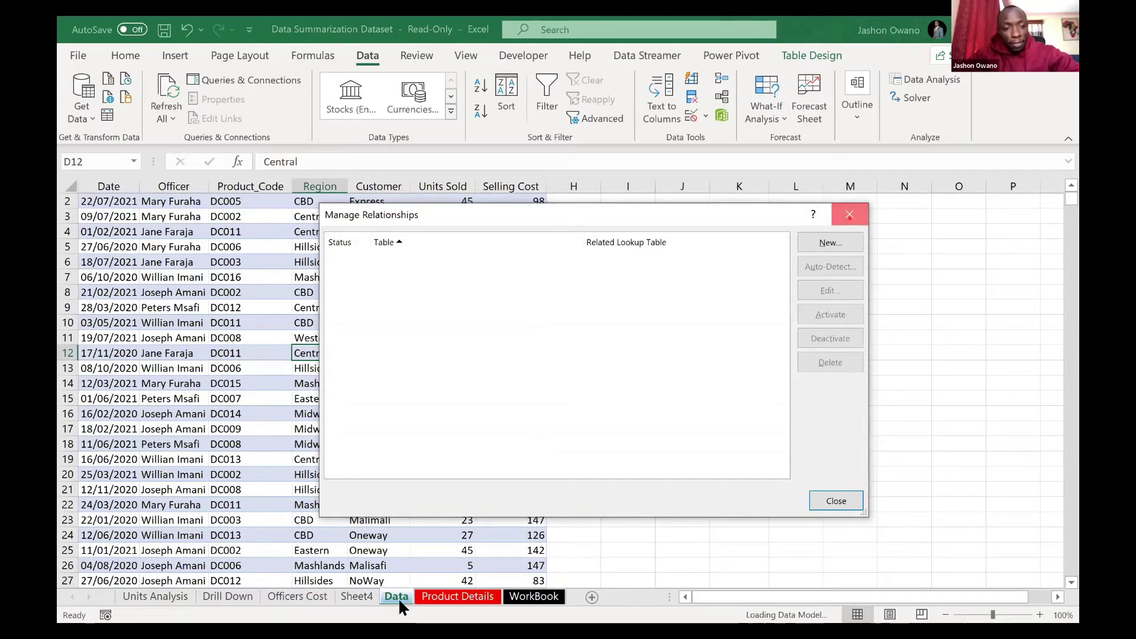
Step: Compare the Product_Code column of the Data sheet with the Product_Code column and product entries on the Product Details sheet
left_click(261, 182)
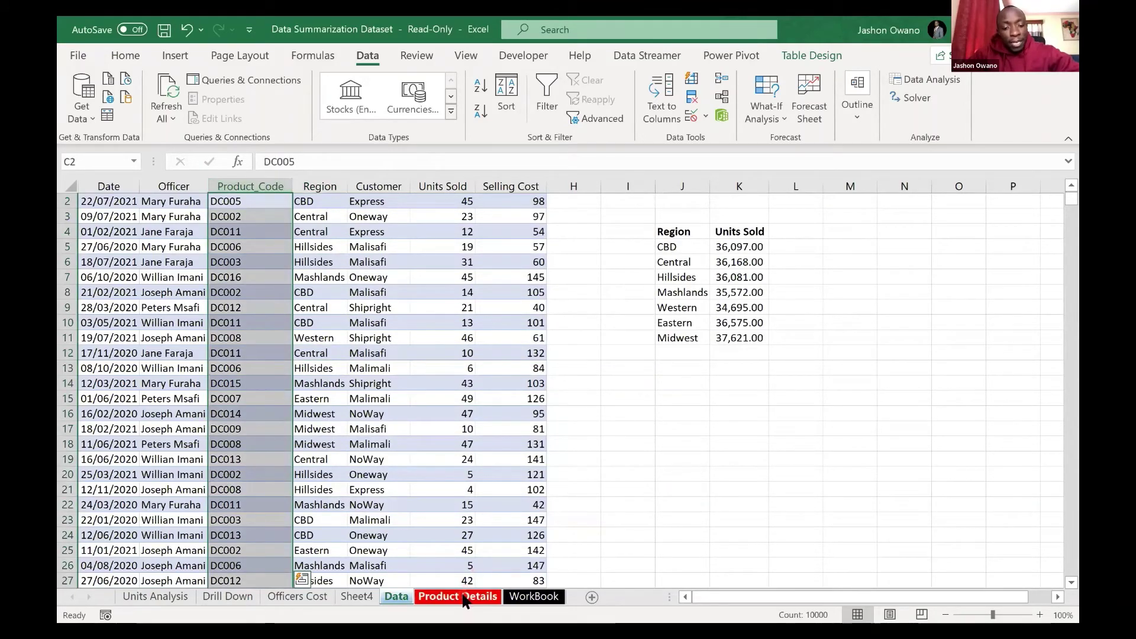
key("ctrl+Page_Down")
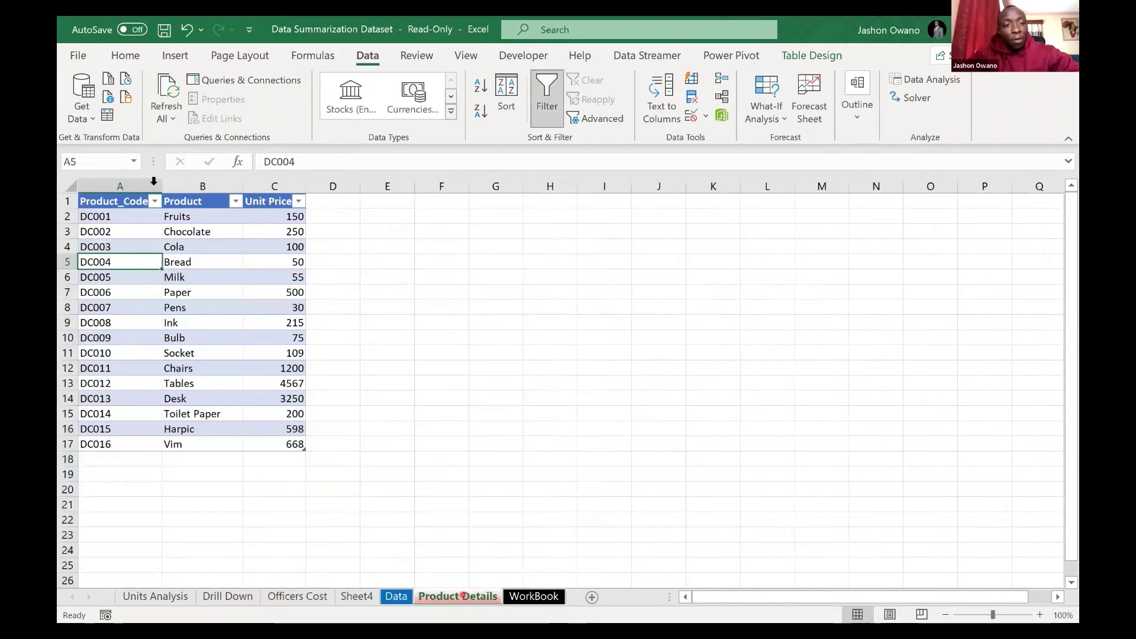
left_click(116, 186)
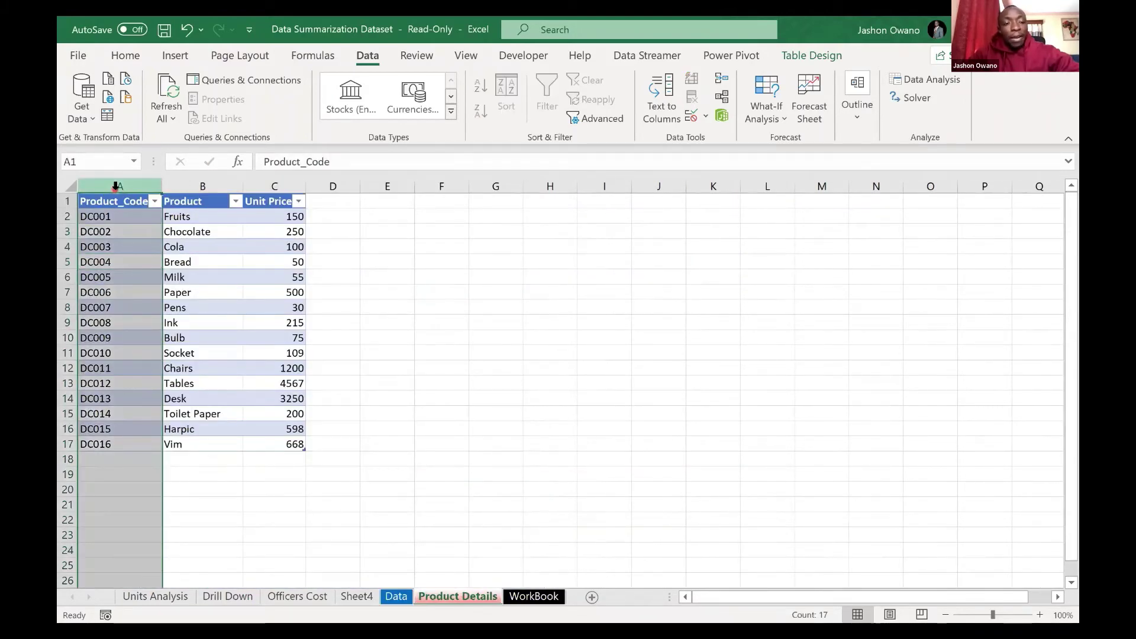
left_click(120, 287)
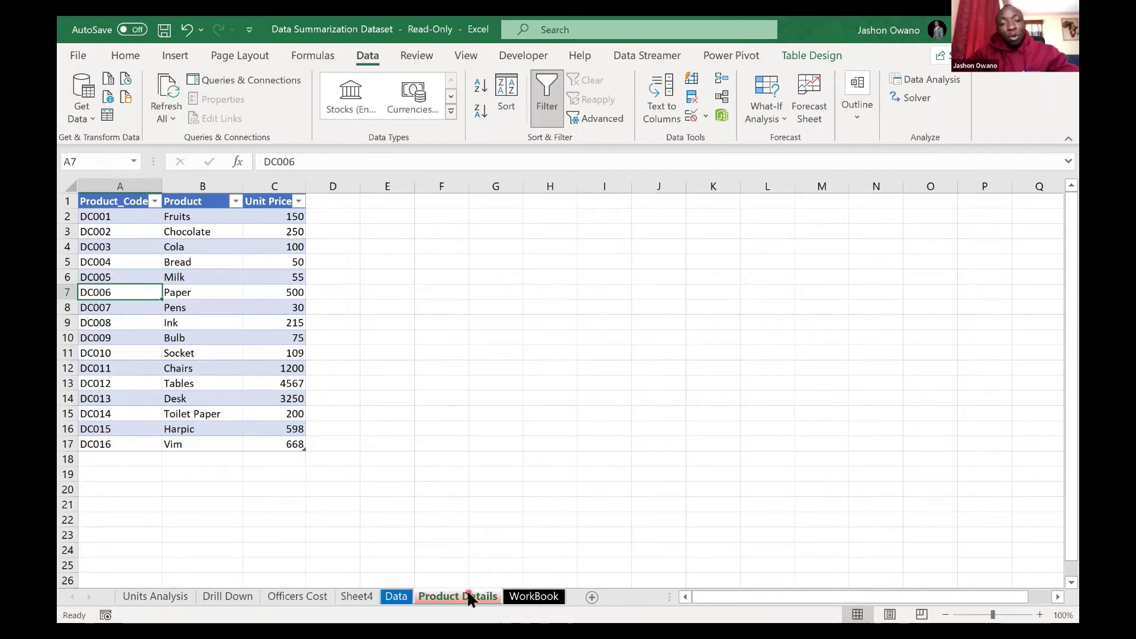
left_click(191, 292)
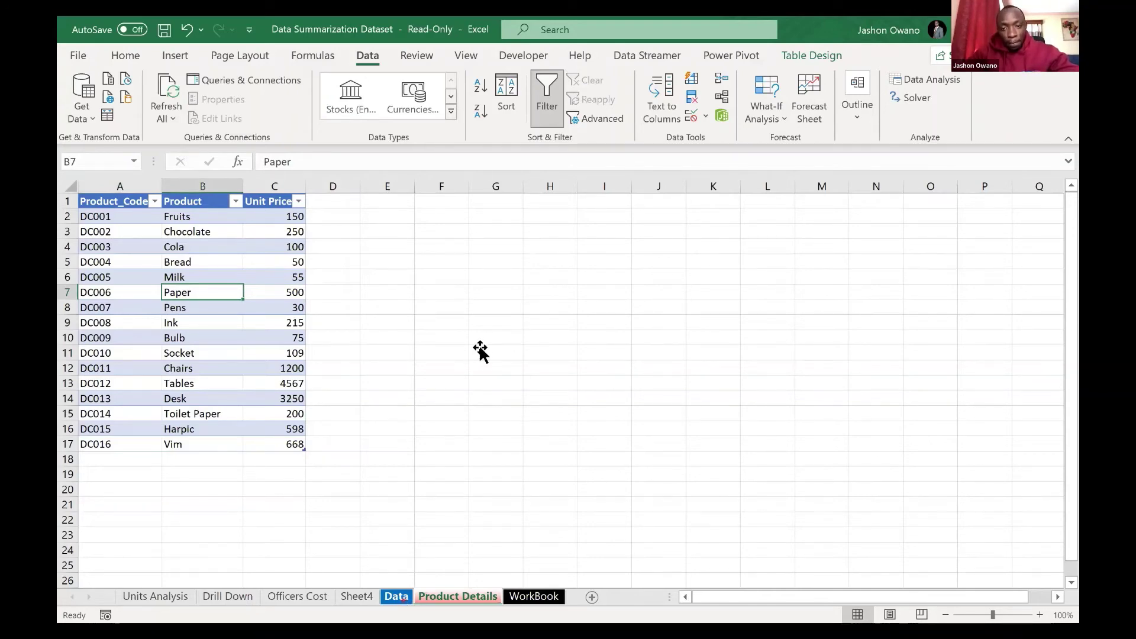
key("ctrl+Page_Up")
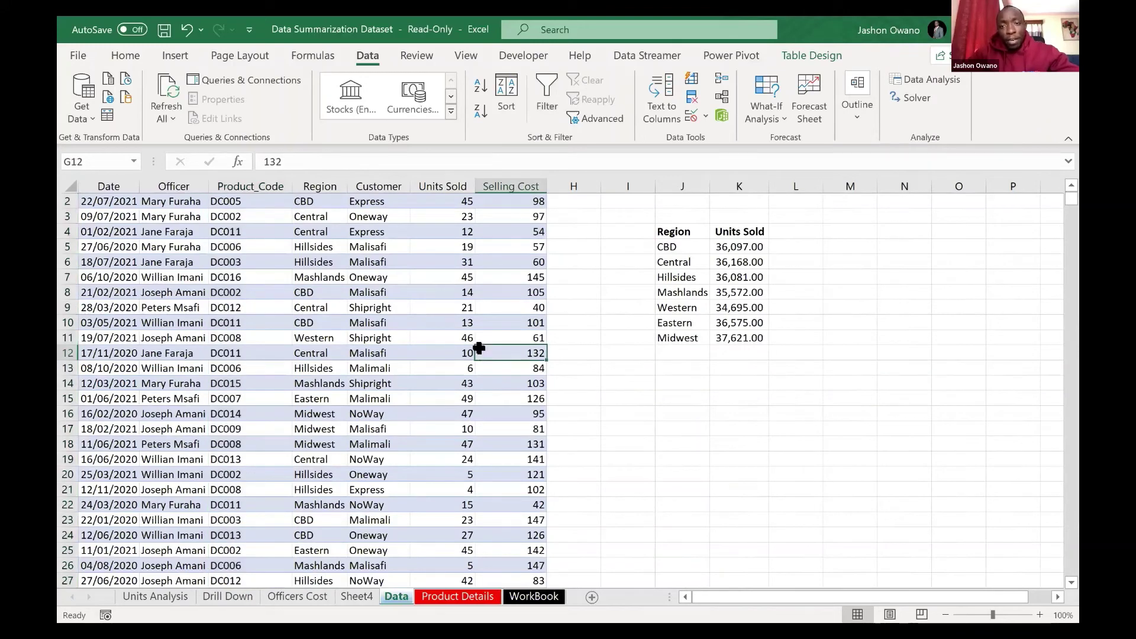
left_click(318, 308)
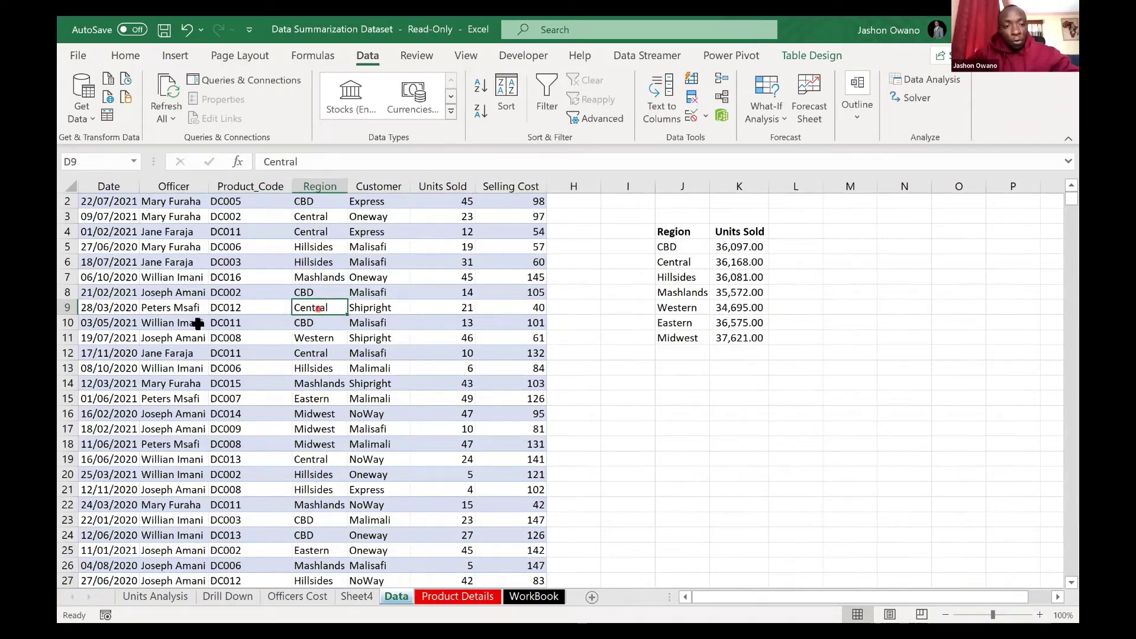
key("ctrl+Page_Down")
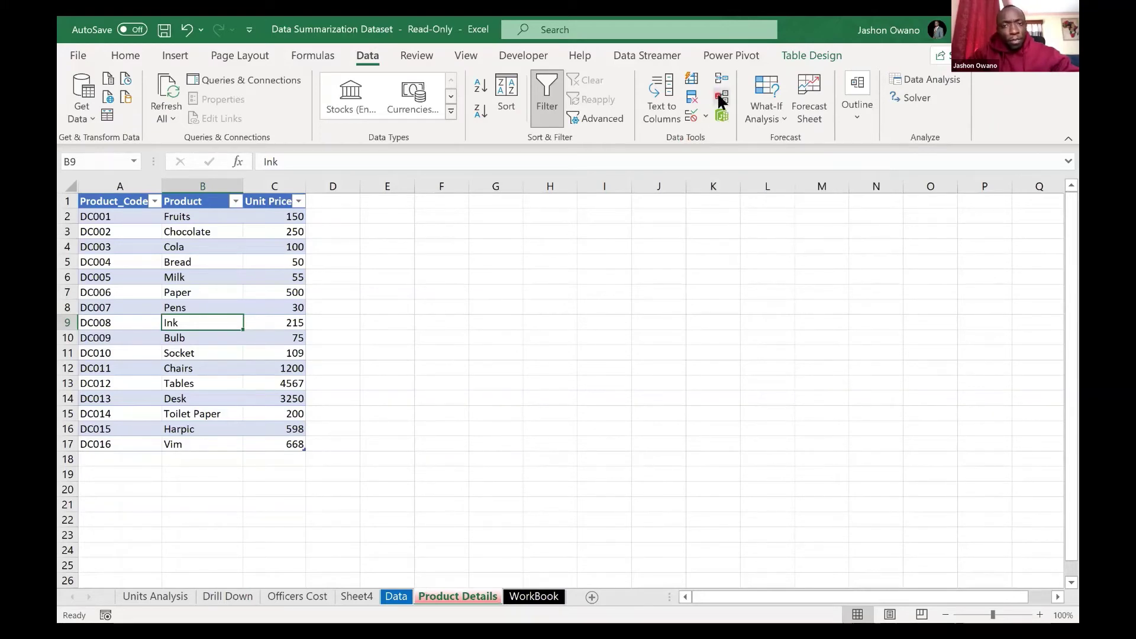
Step: Start a new table relationship with the Dataset worksheet table as the table and the Product worksheet table as the related table
left_click(722, 101)
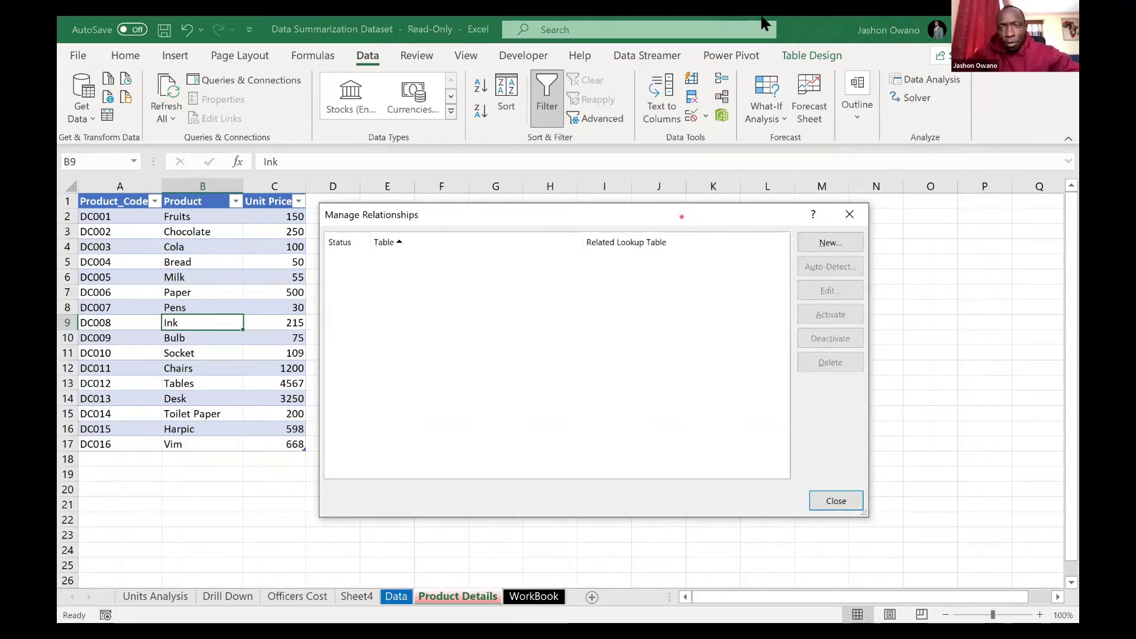
left_click_drag(682, 215, 658, 215)
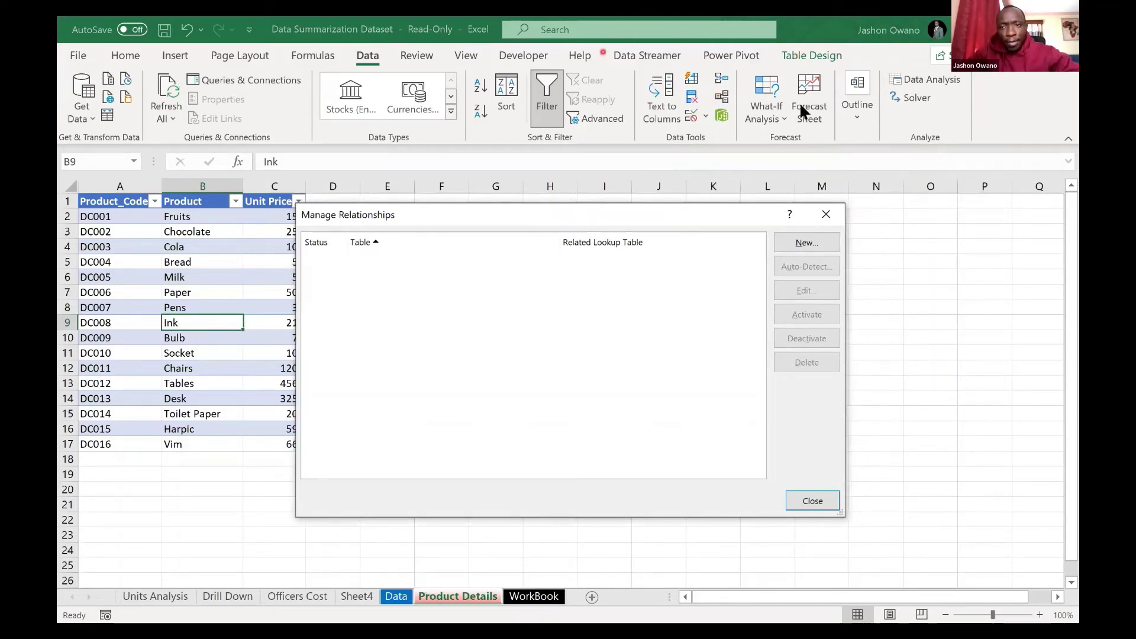
left_click(121, 620)
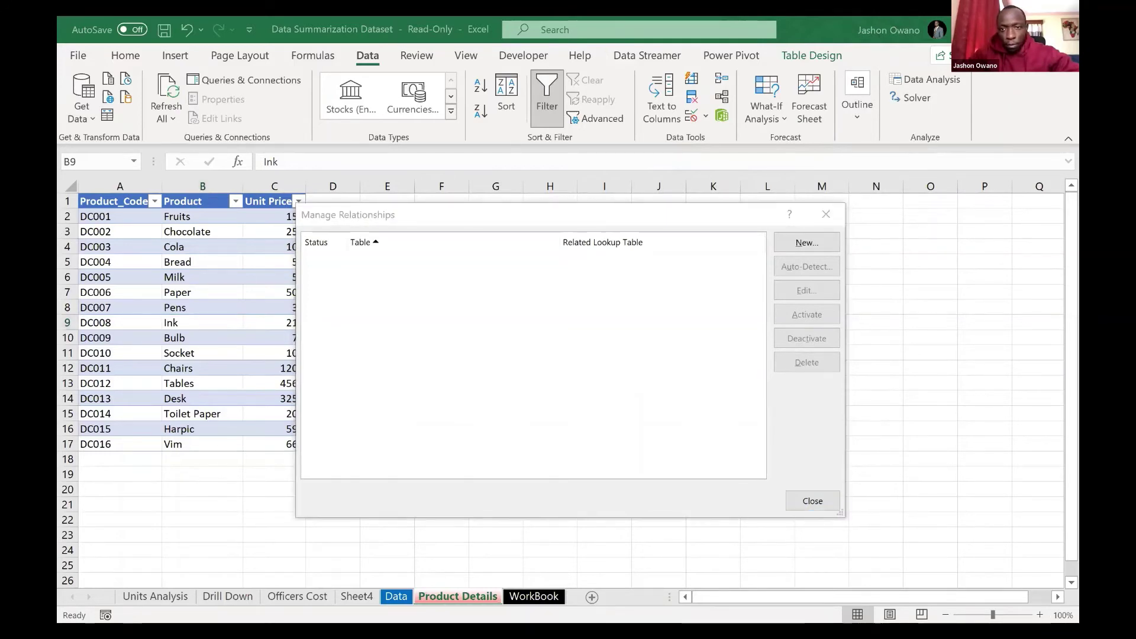
left_click(811, 244)
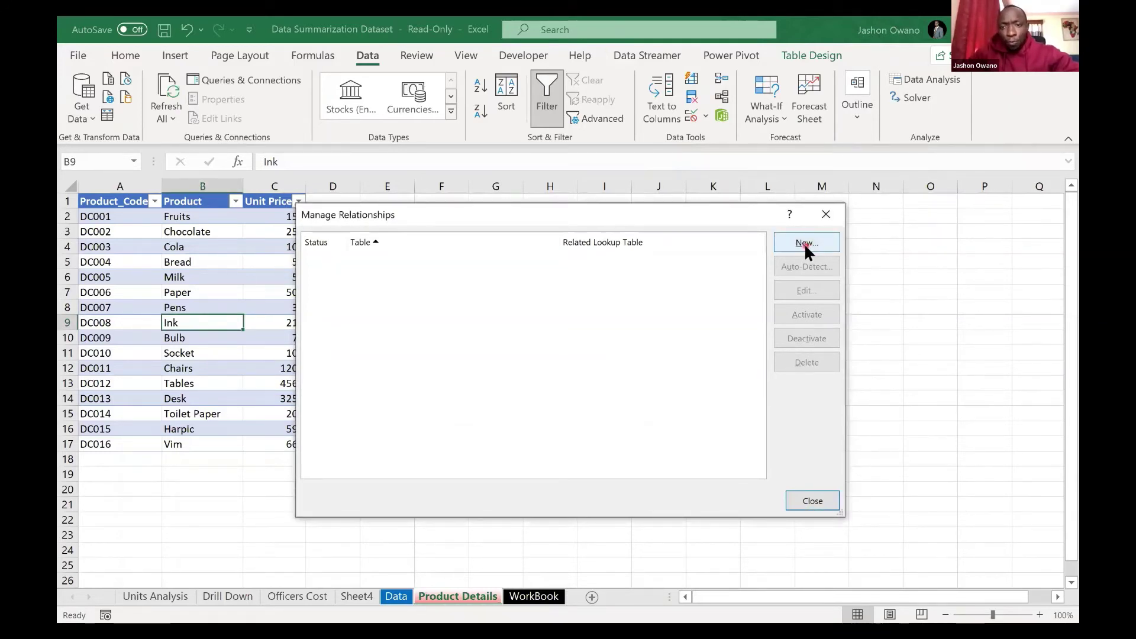
left_click(804, 244)
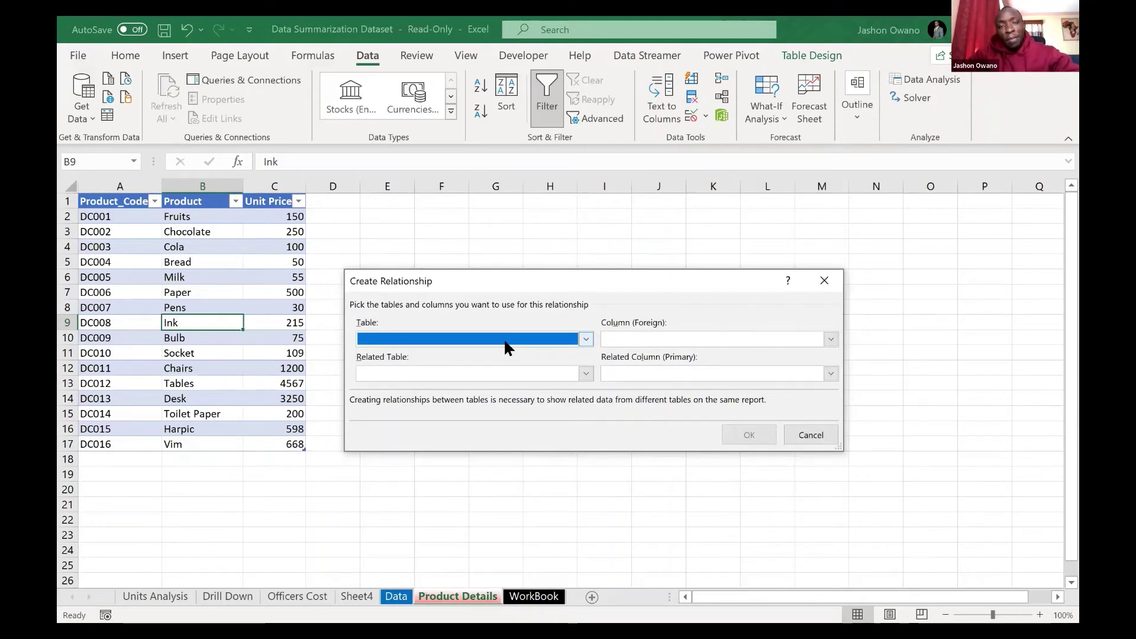
left_click(586, 339)
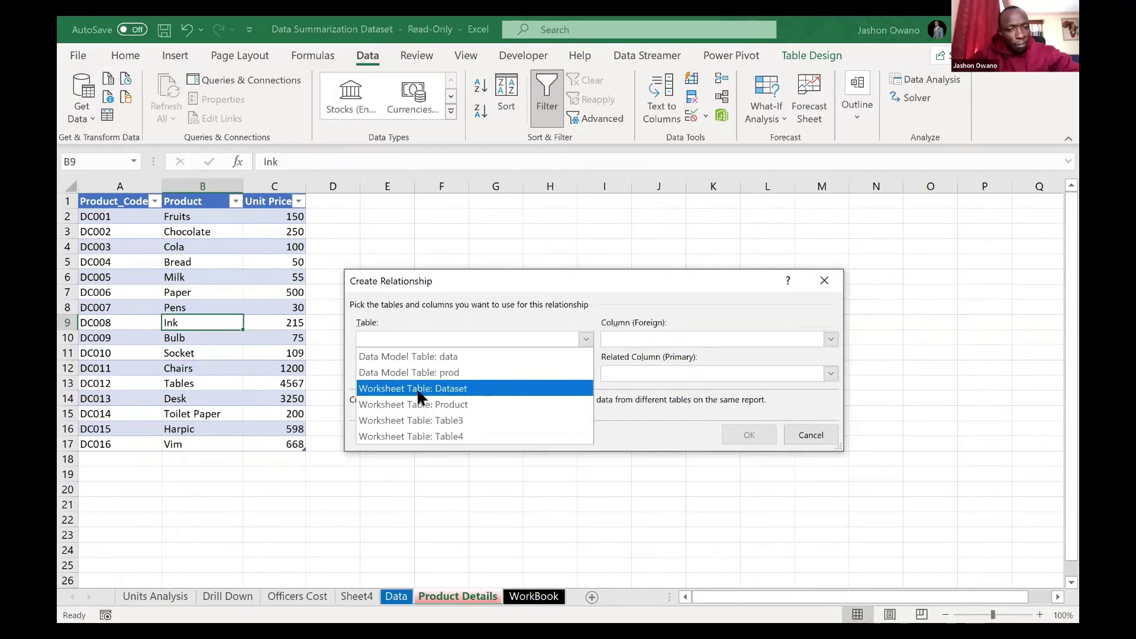
left_click(463, 388)
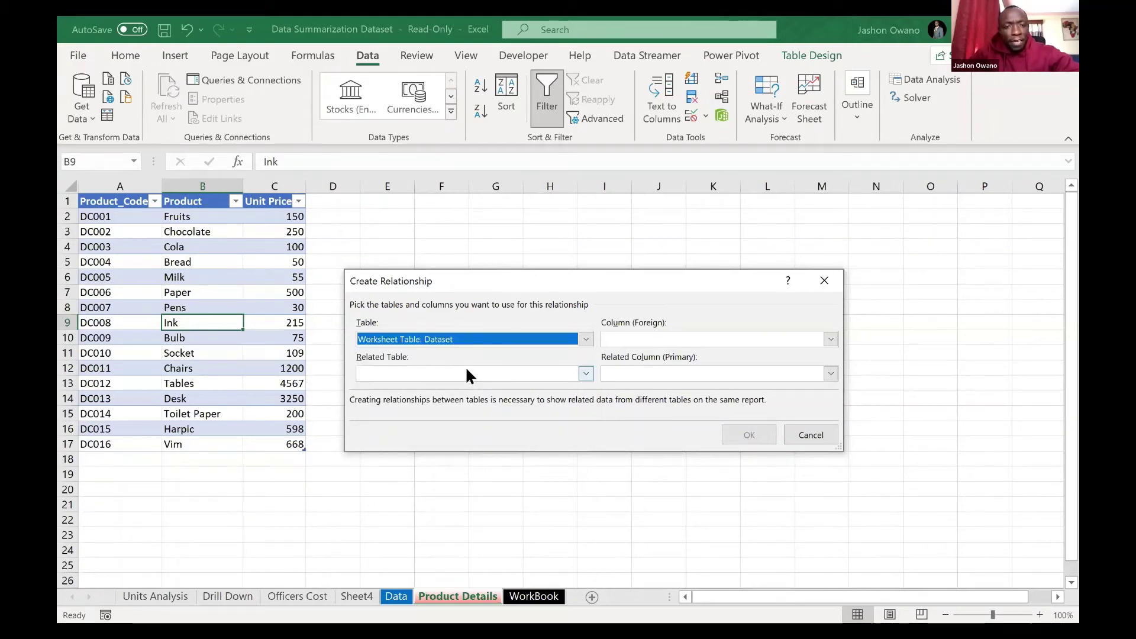
left_click(468, 374)
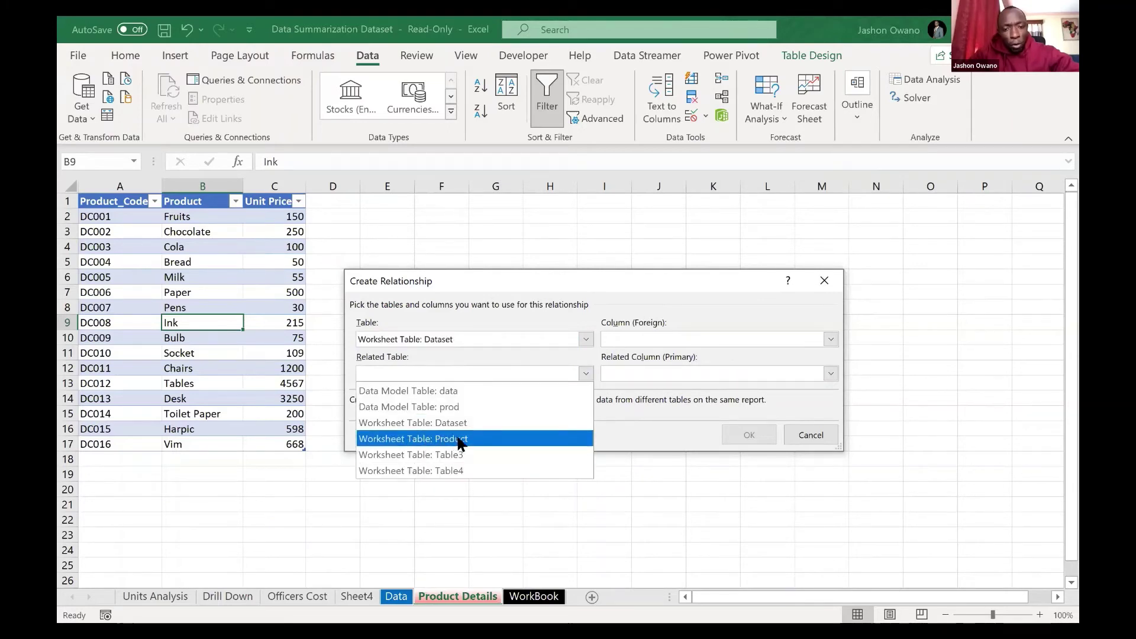
left_click(459, 439)
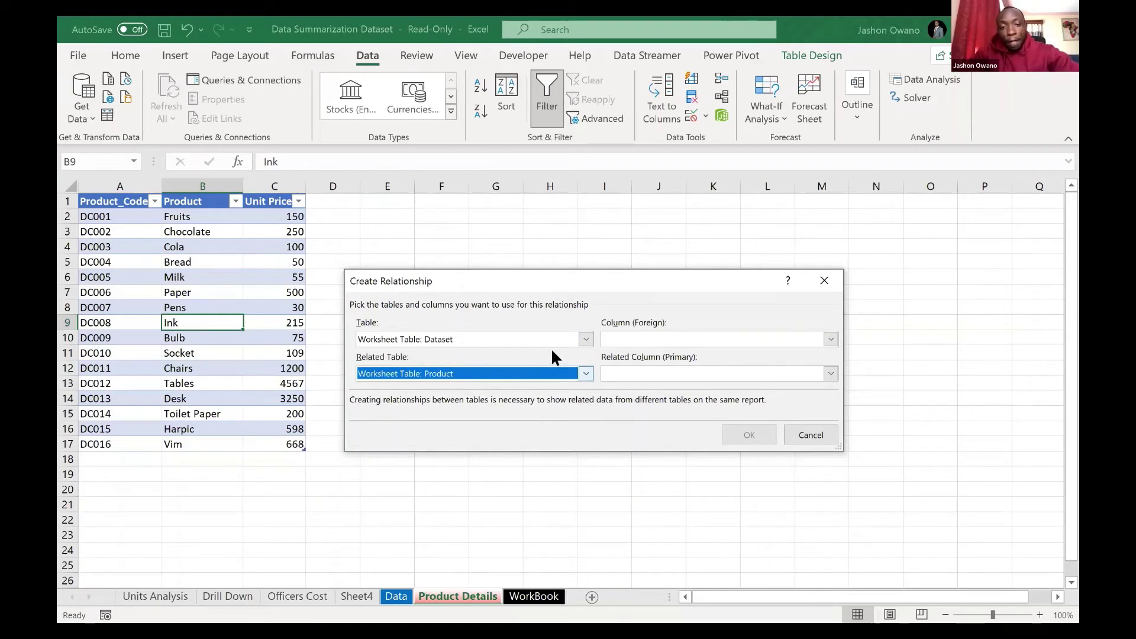
Step: Set Product_Code as both the foreign and the primary column, create the relationship, and close the Manage Relationships dialog
left_click(645, 340)
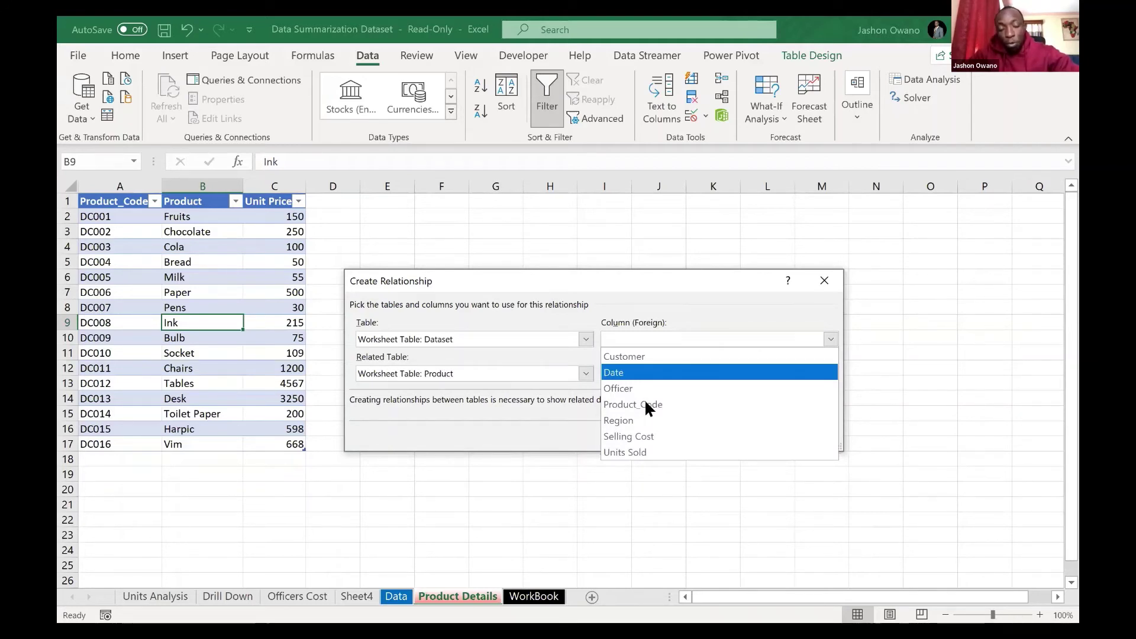
left_click(646, 403)
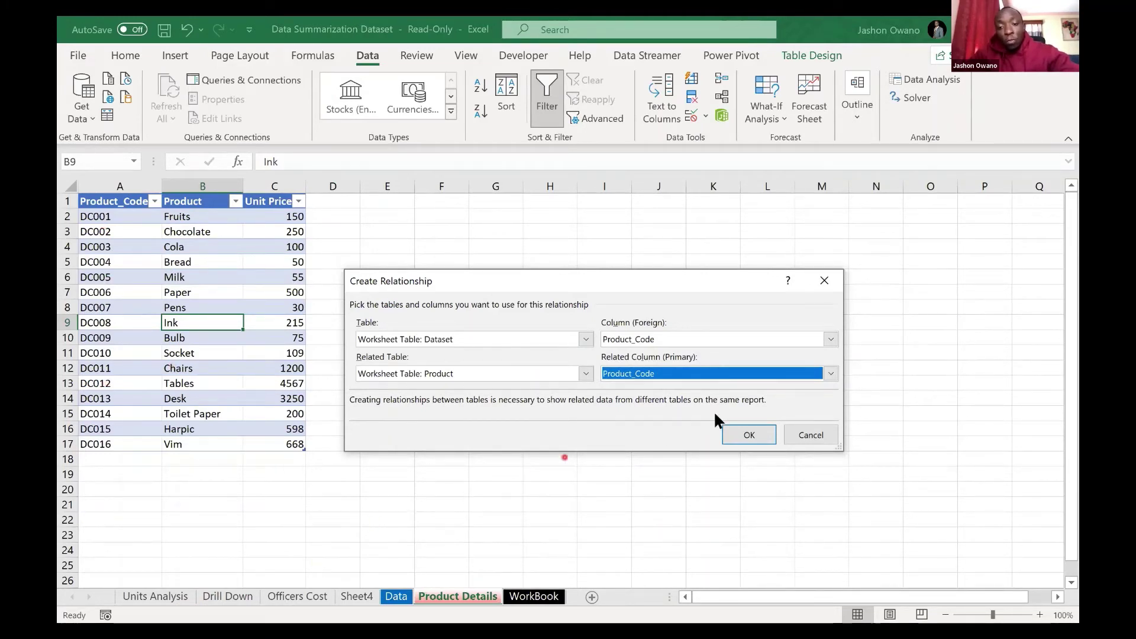
left_click(749, 436)
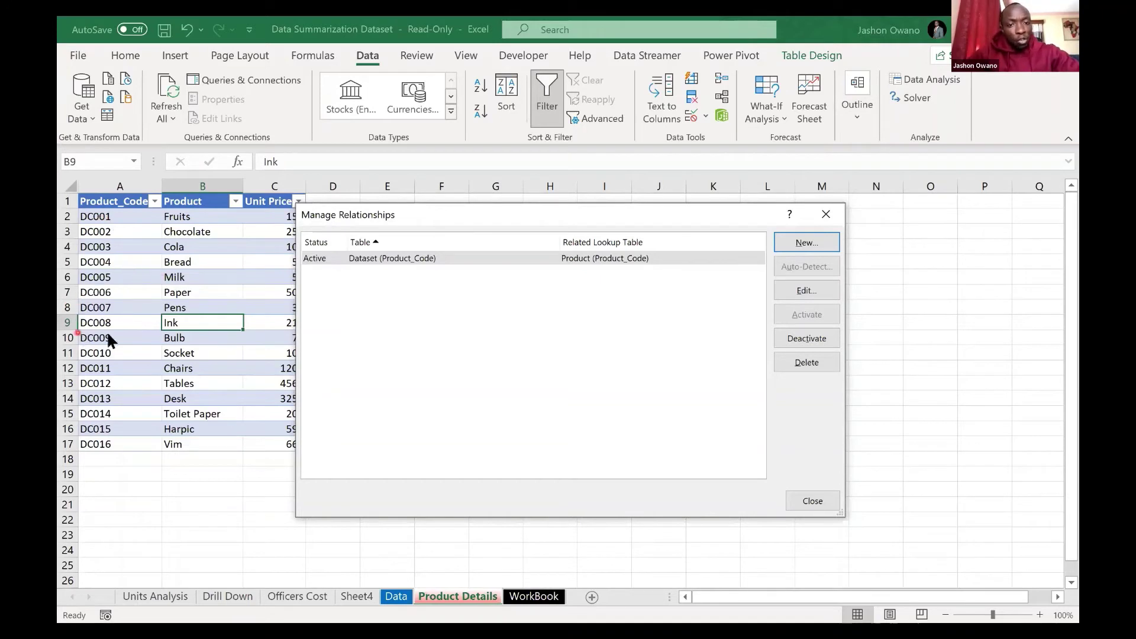
left_click(408, 260)
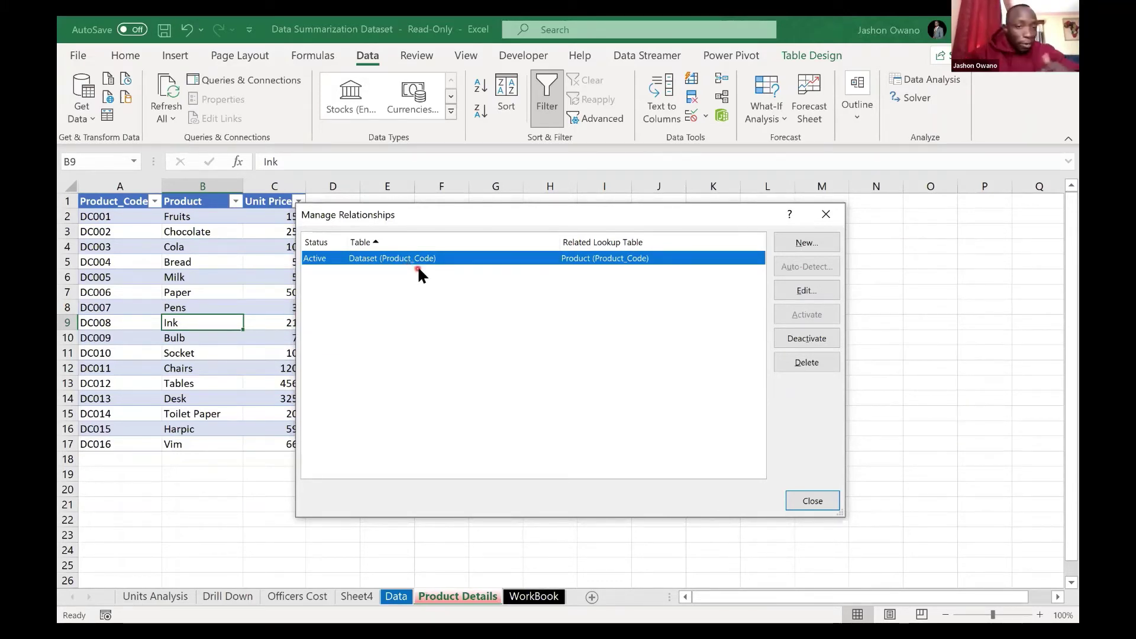
left_click(361, 255)
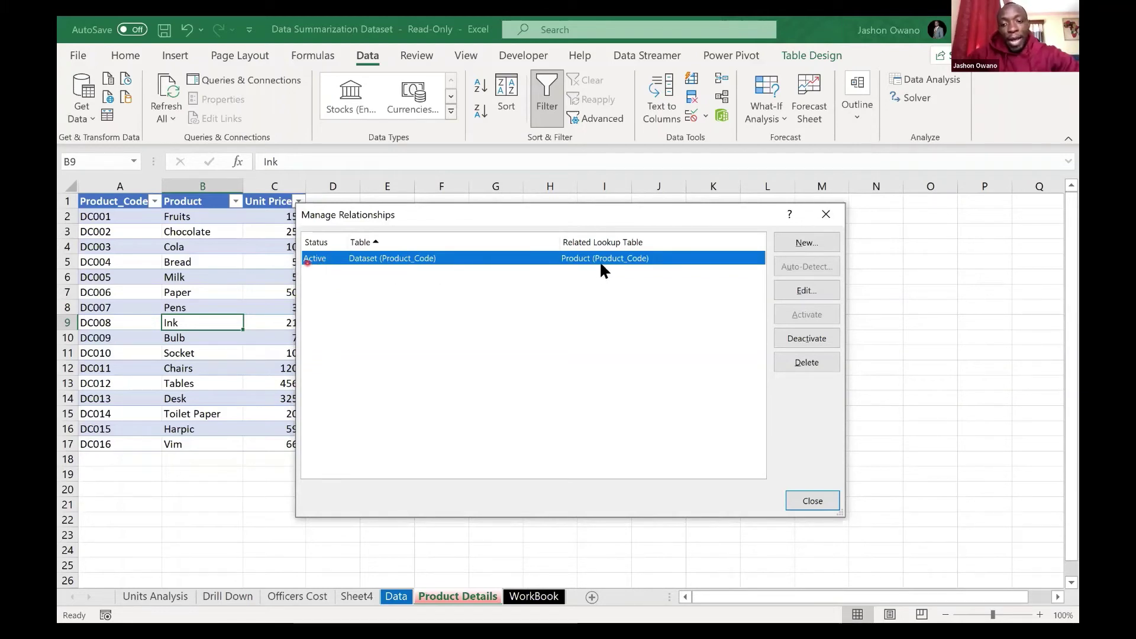
left_click(808, 503)
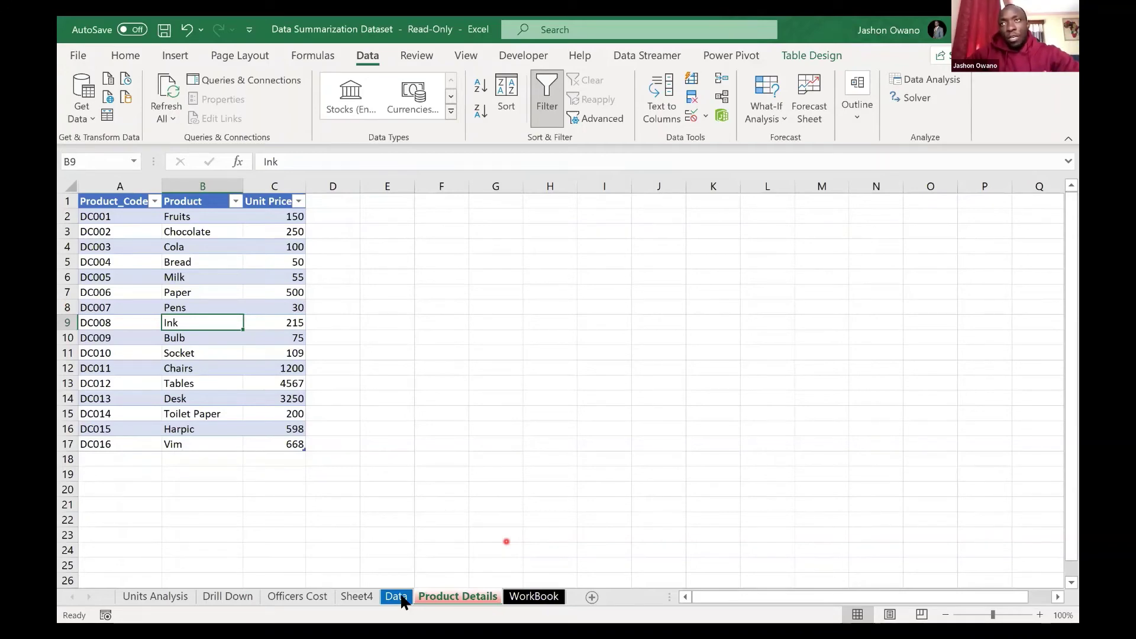
Step: From the blank pivot table on Sheet4, create a new pivot table that uses multiple tables through the Data Model
left_click(396, 597)
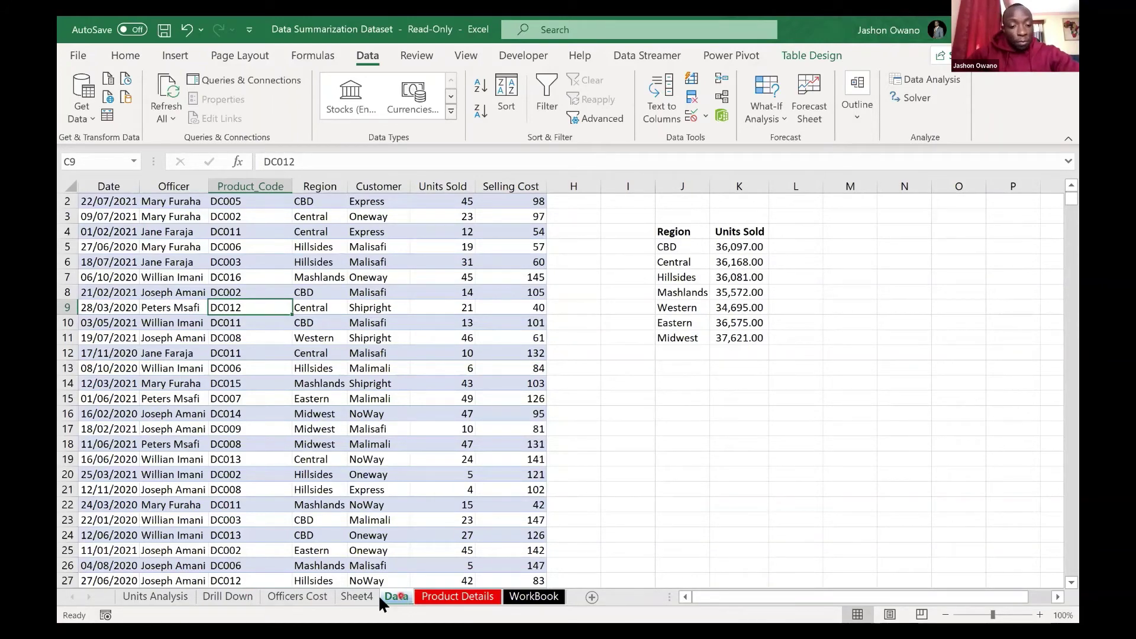
left_click(358, 595)
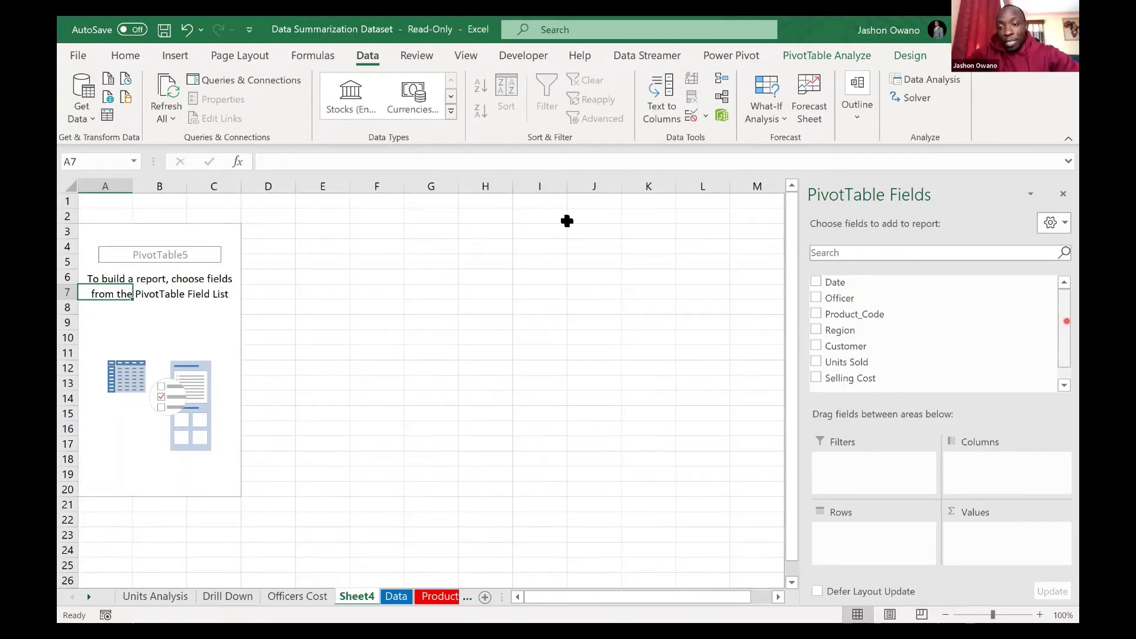
left_click(175, 56)
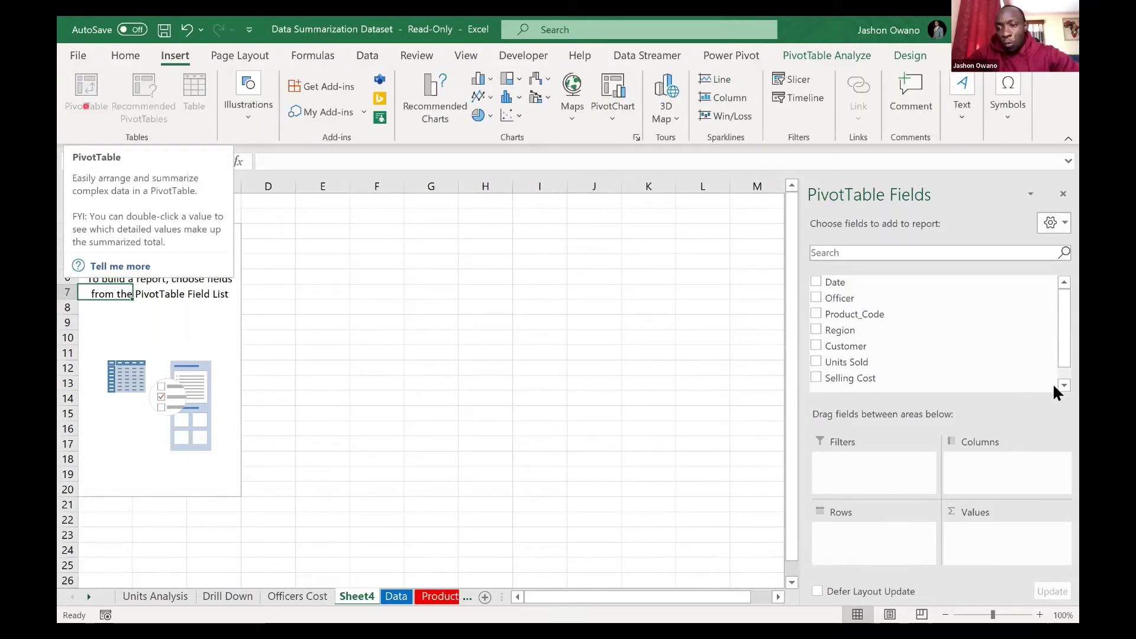
scroll(895, 385, "down", 1)
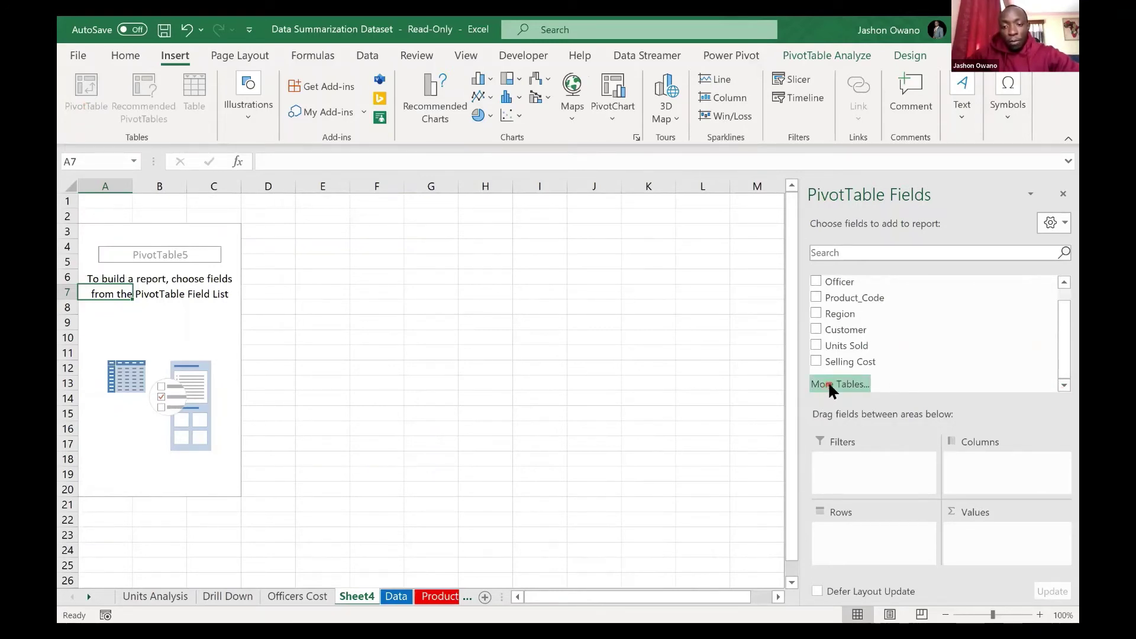
left_click(830, 386)
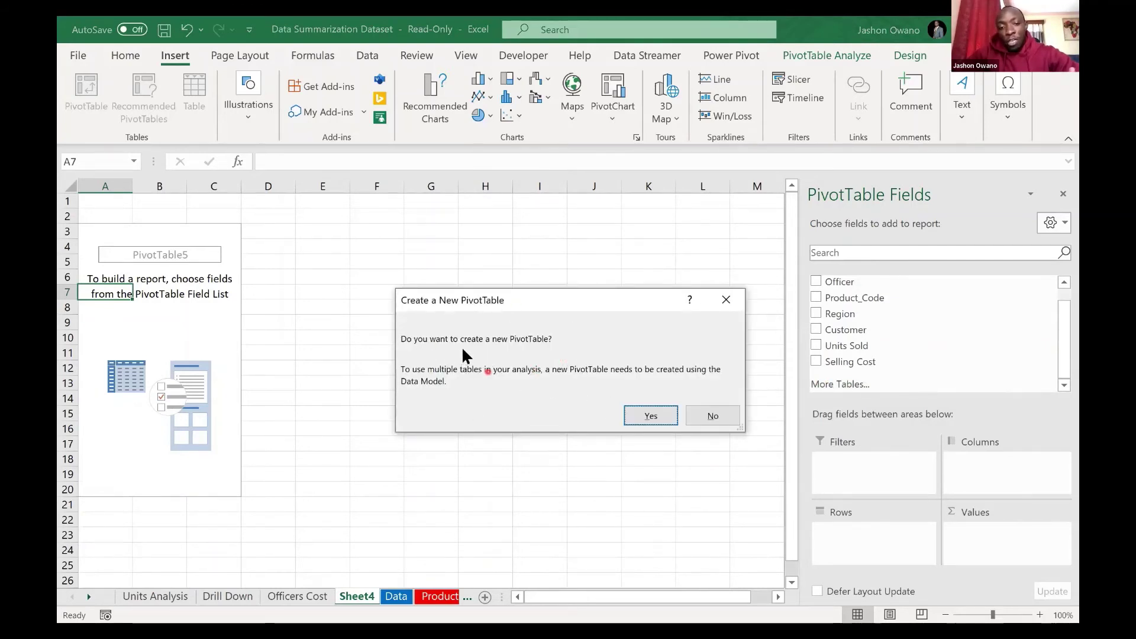
left_click(652, 416)
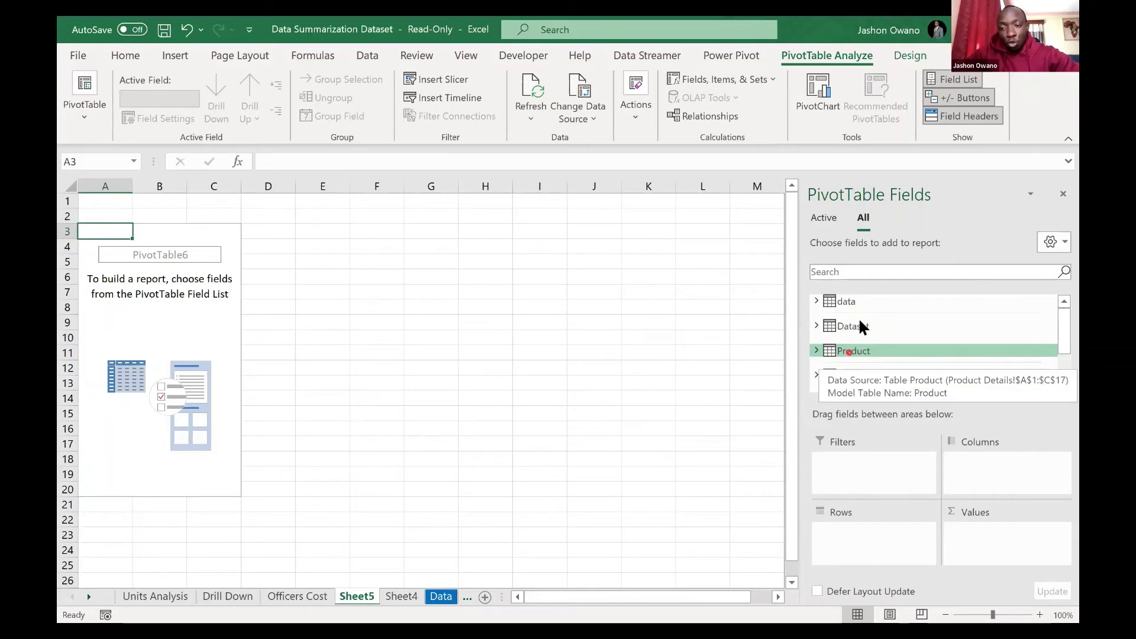
Step: Add the Product field from the Product table to the new pivot table's rows
left_click(846, 353)
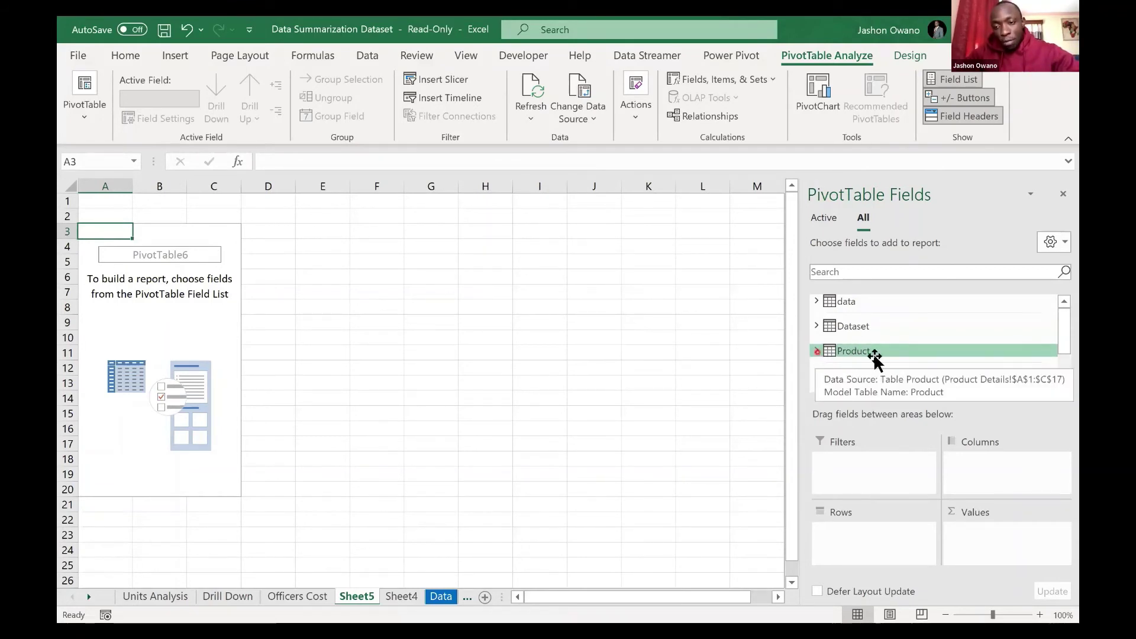
left_click(853, 355)
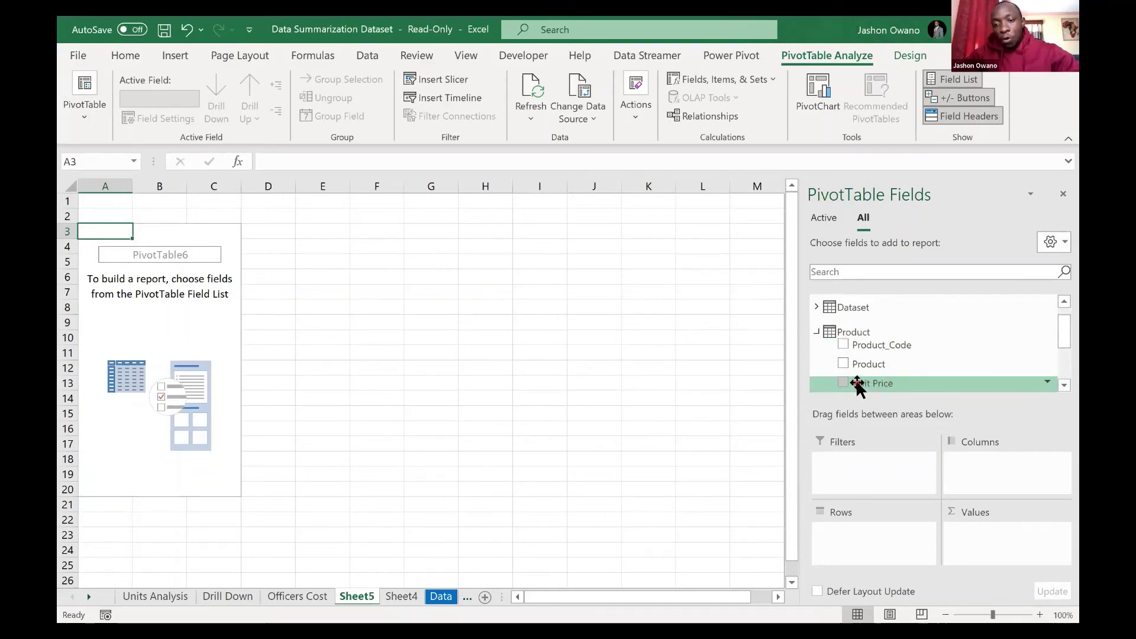
left_click(845, 364)
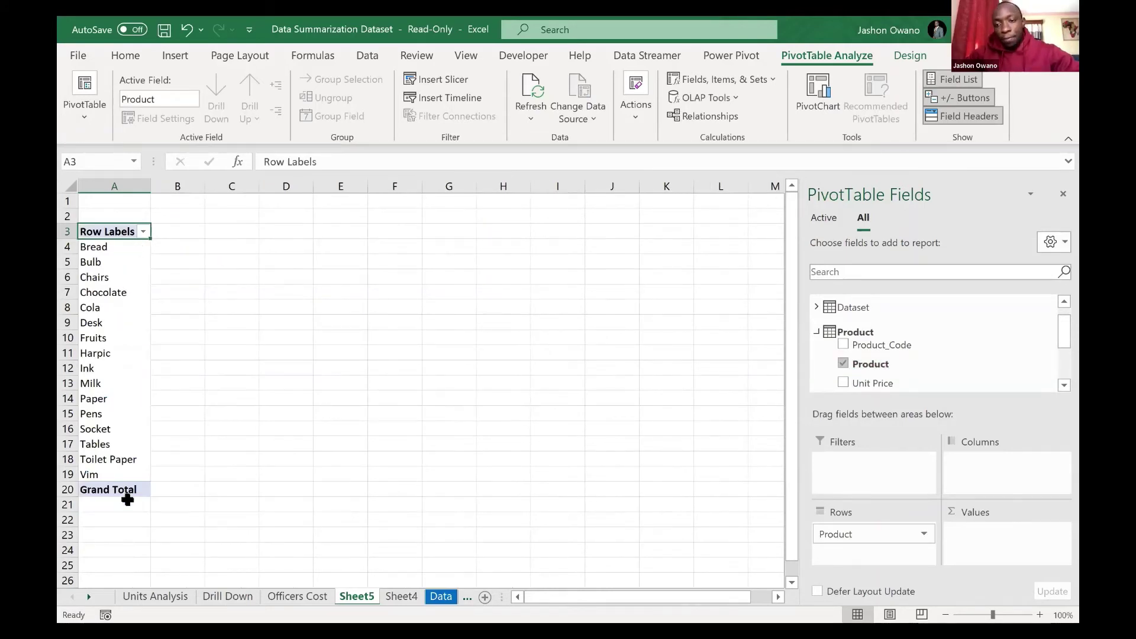
left_click(136, 499)
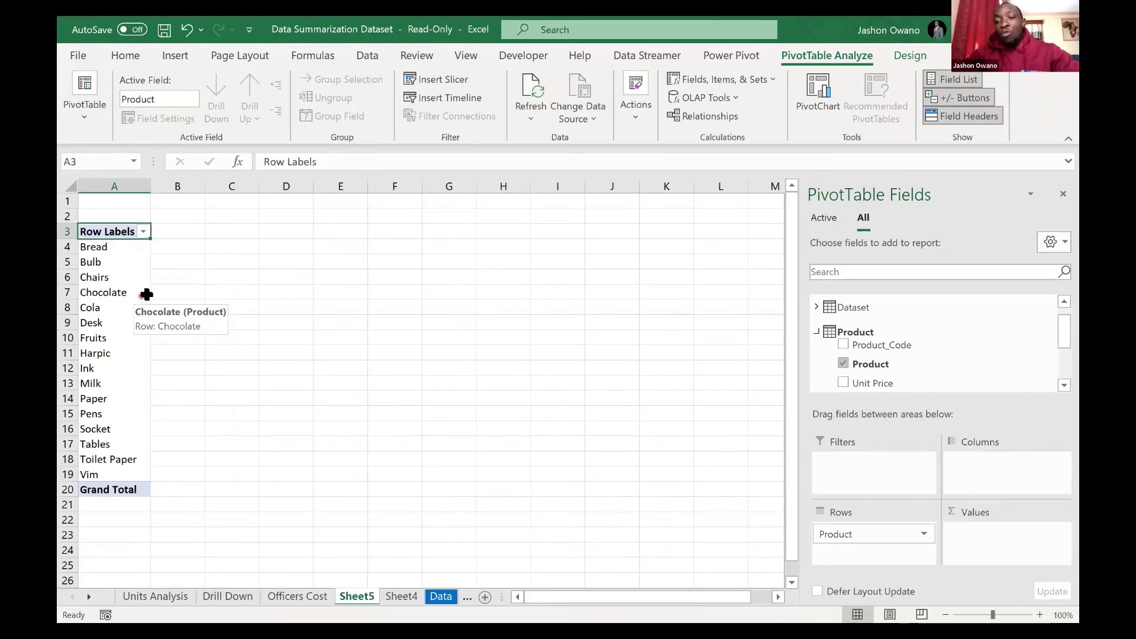
Step: Add the Units Sold field from the Dataset table as summed values, and check the figures for individual products
left_click(819, 332)
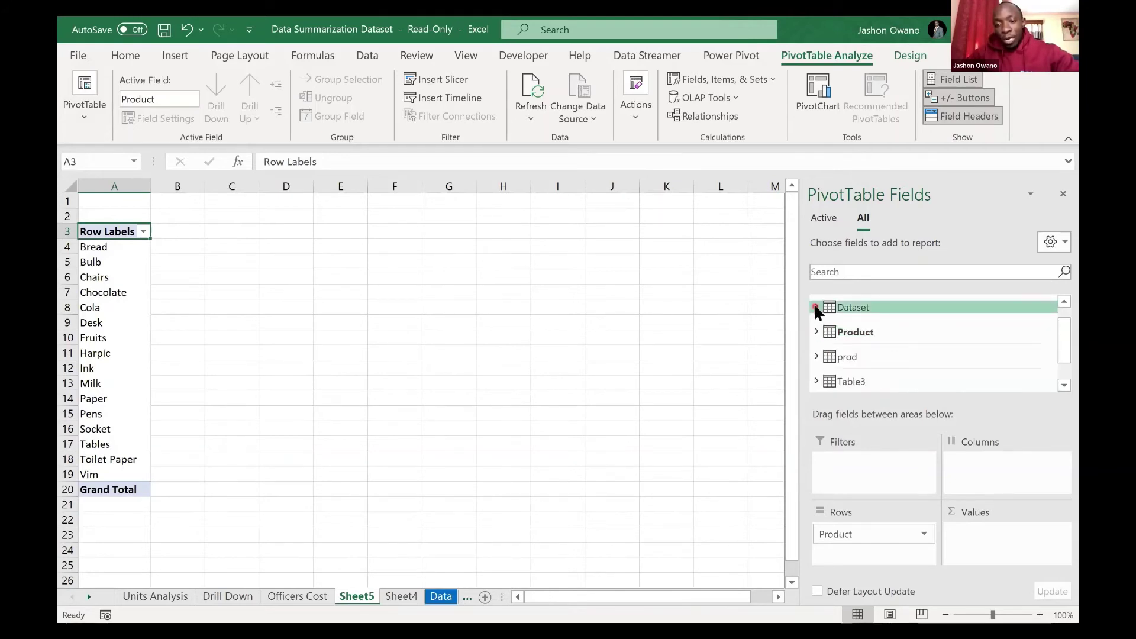
left_click(817, 307)
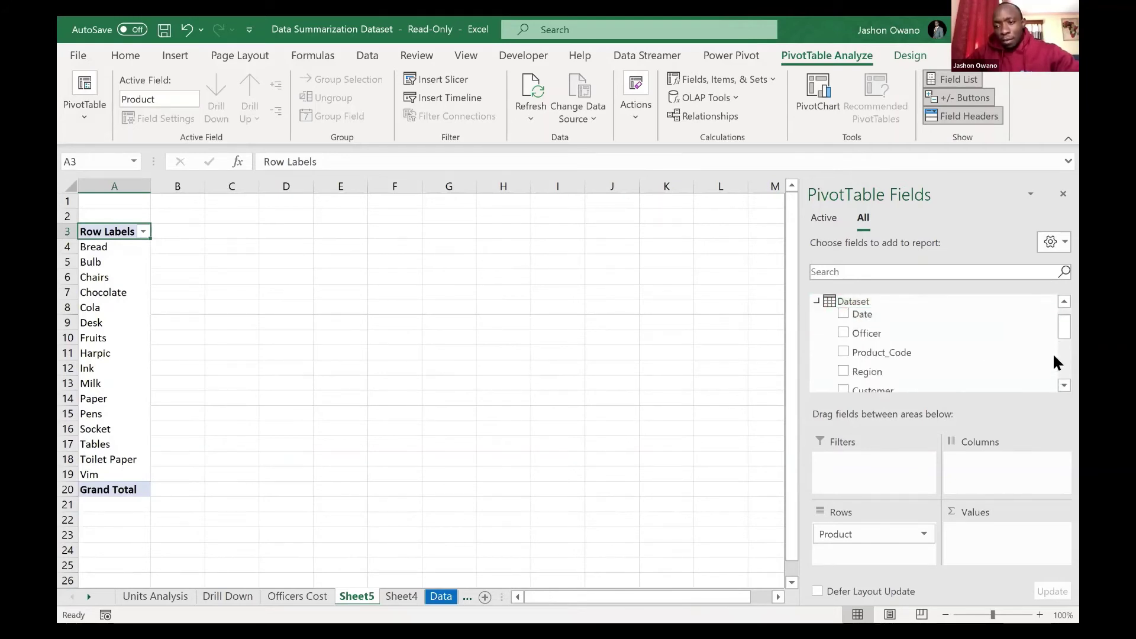
left_click(1064, 384)
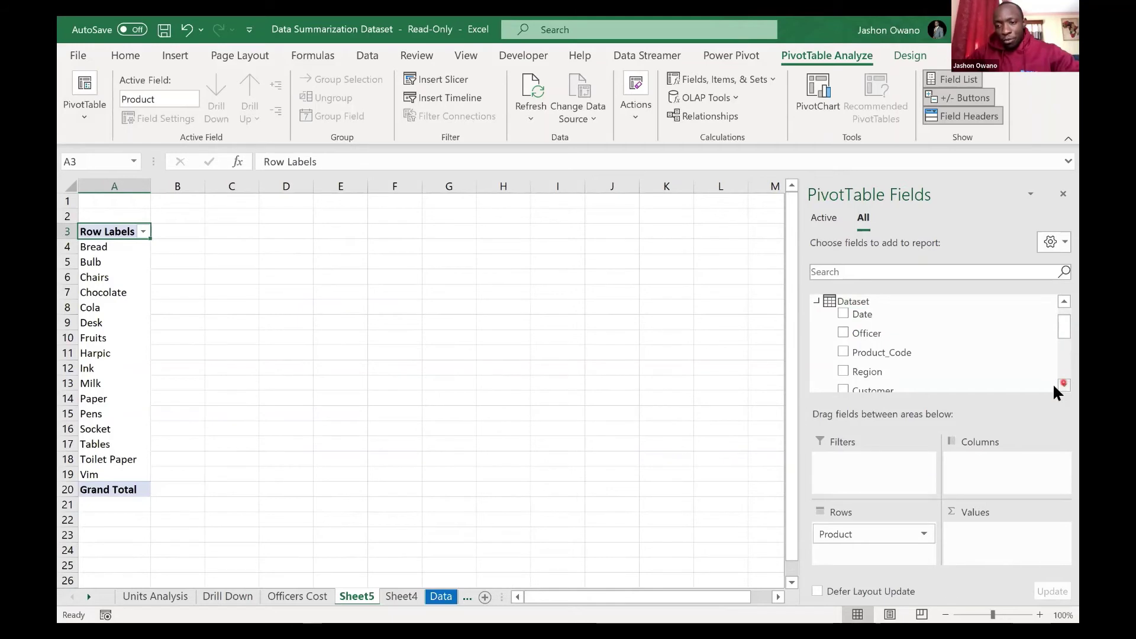
scroll(1052, 383, "down", 1)
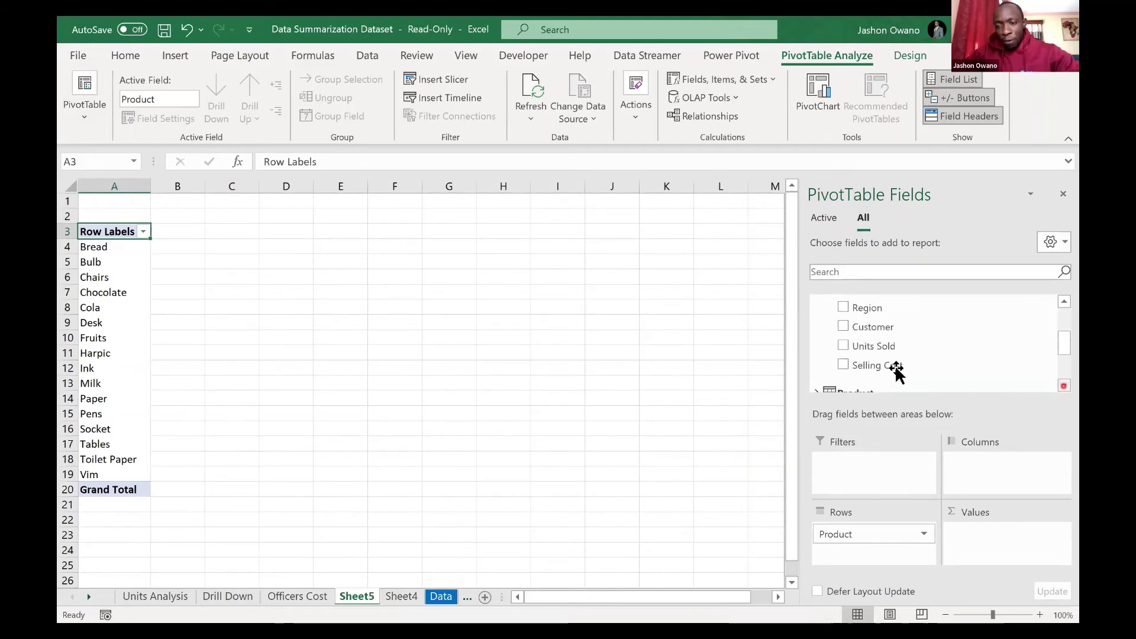
left_click(843, 346)
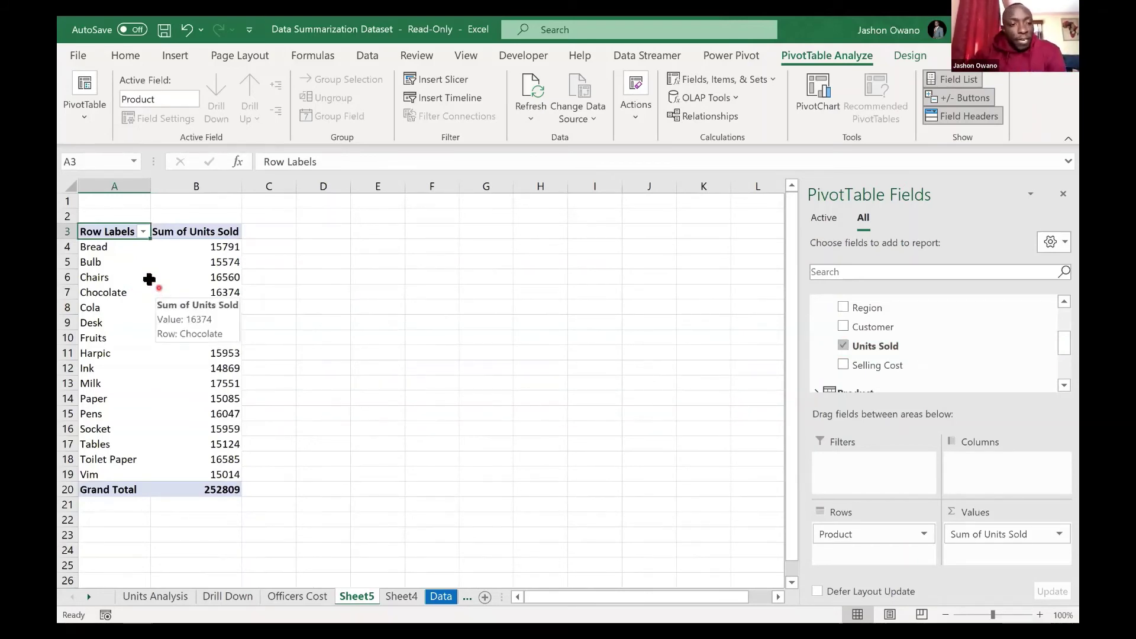
left_click(95, 258)
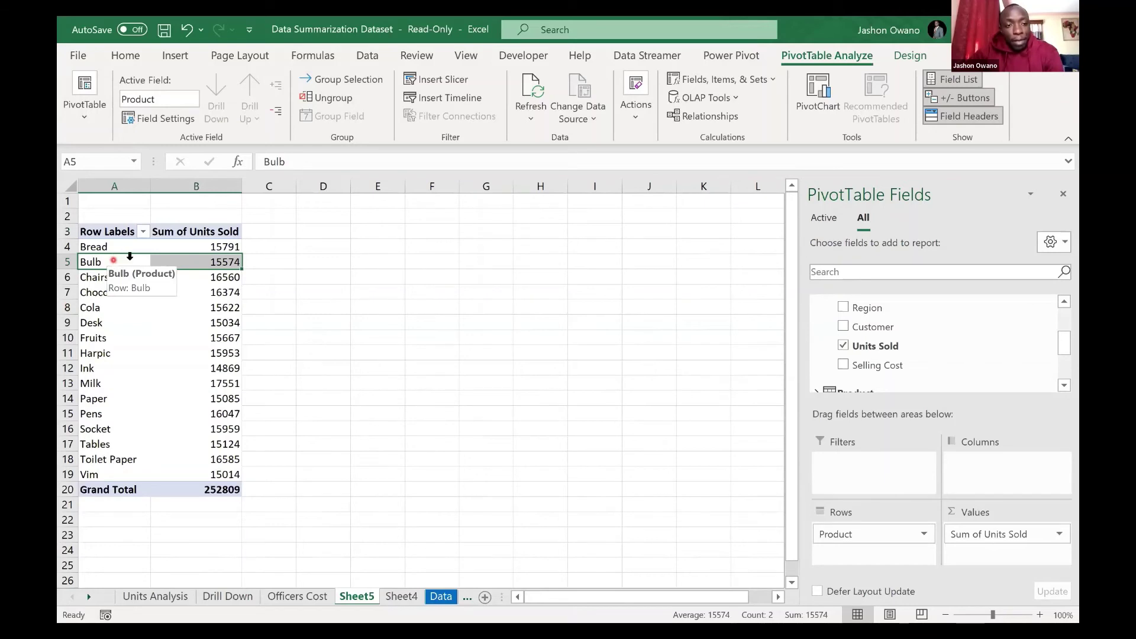
left_click(204, 275)
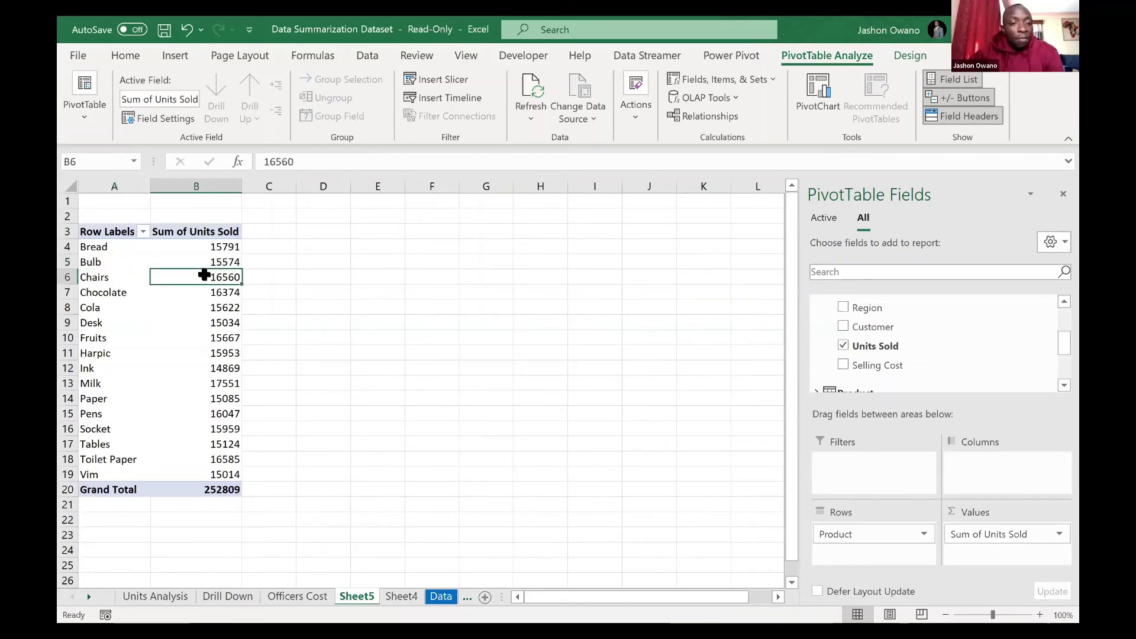
left_click(196, 307)
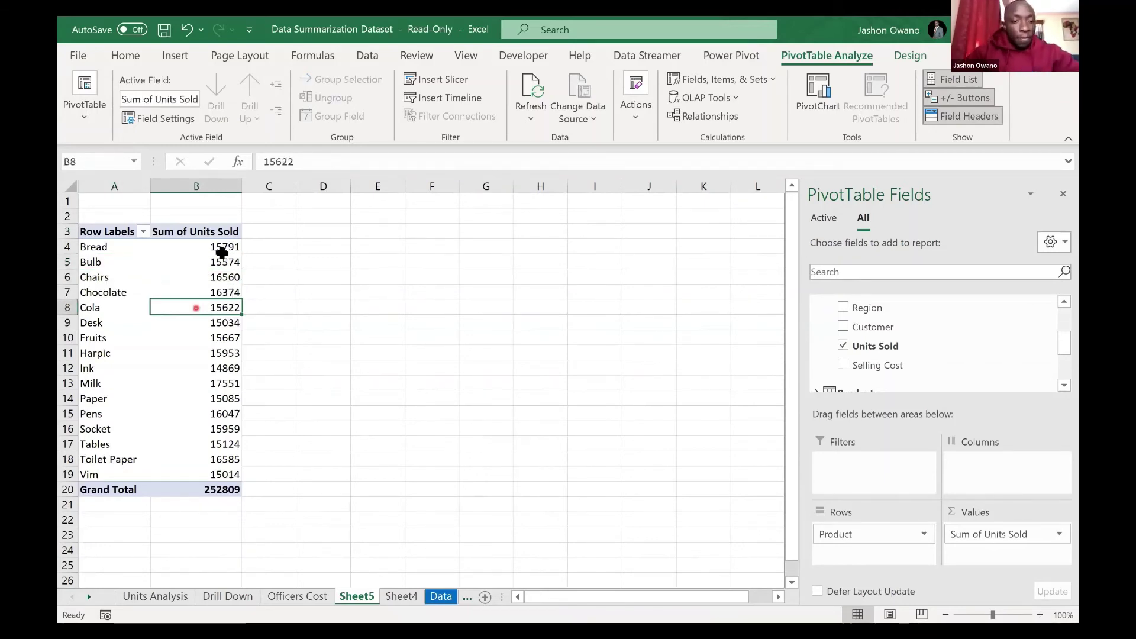
mouse_move(215, 249)
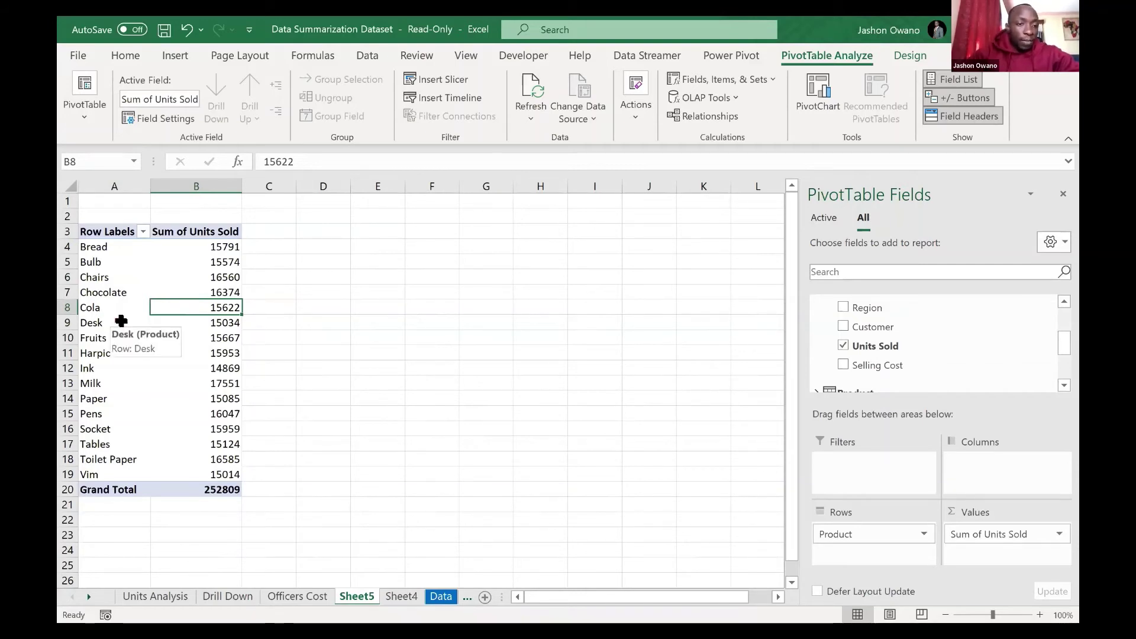
left_click(195, 247)
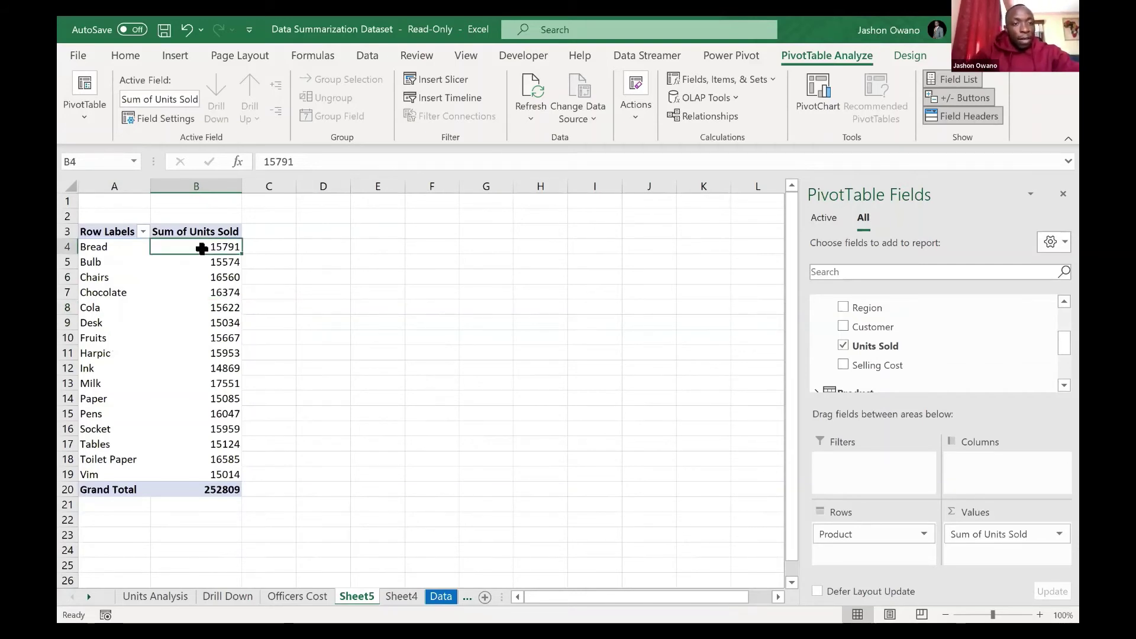
Step: Rename the Sheet5 worksheet holding the new pivot table as Products
double_click(356, 597)
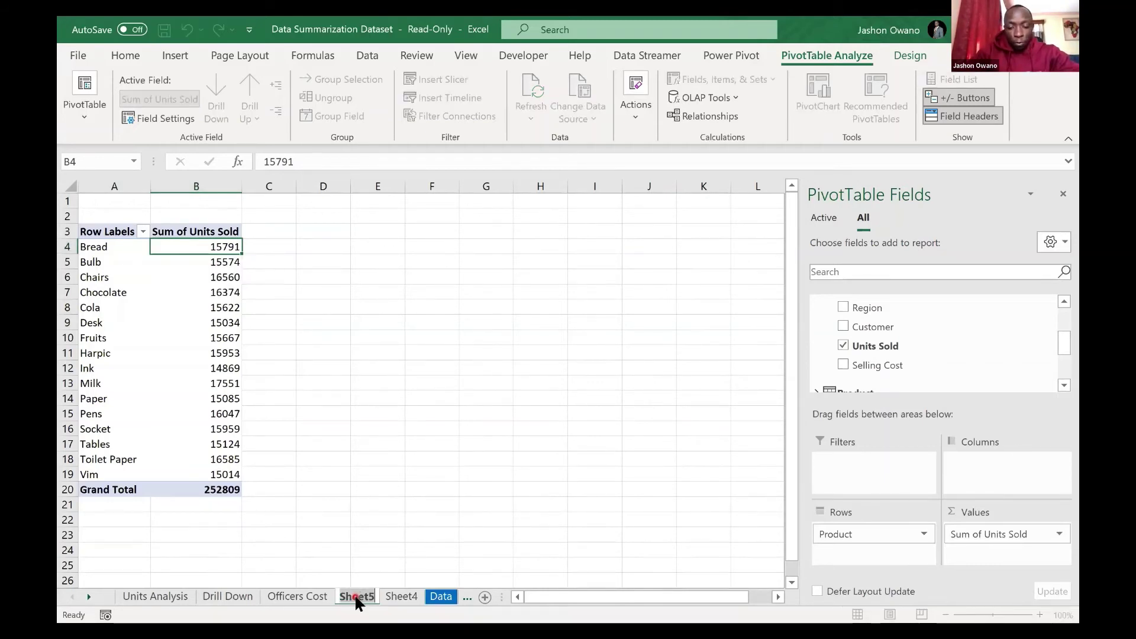
type("Products")
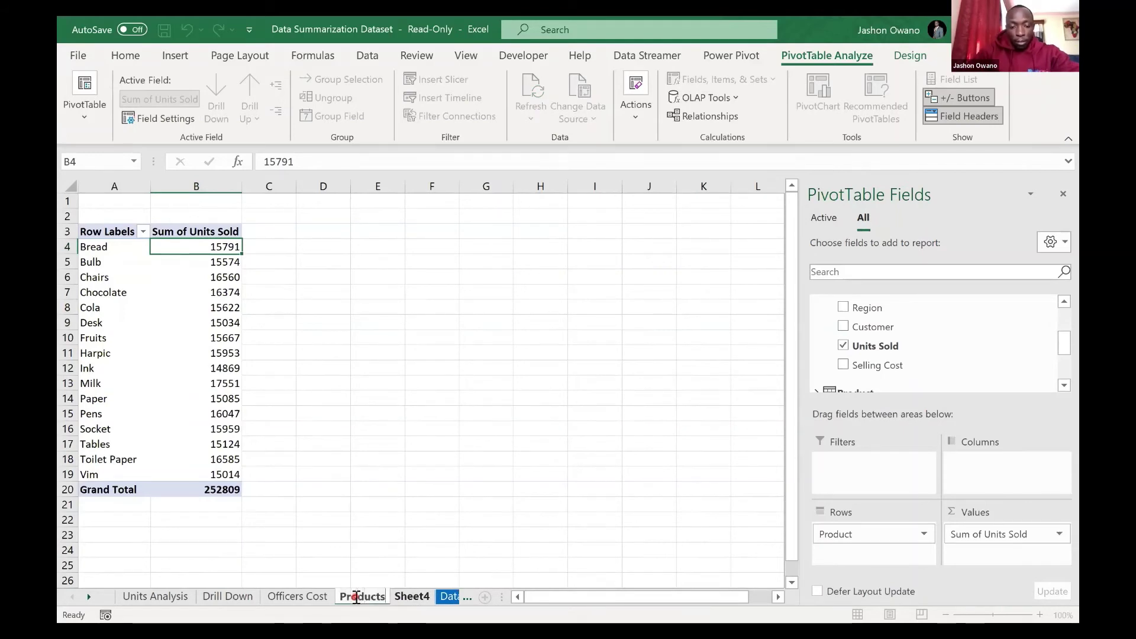
left_click(391, 459)
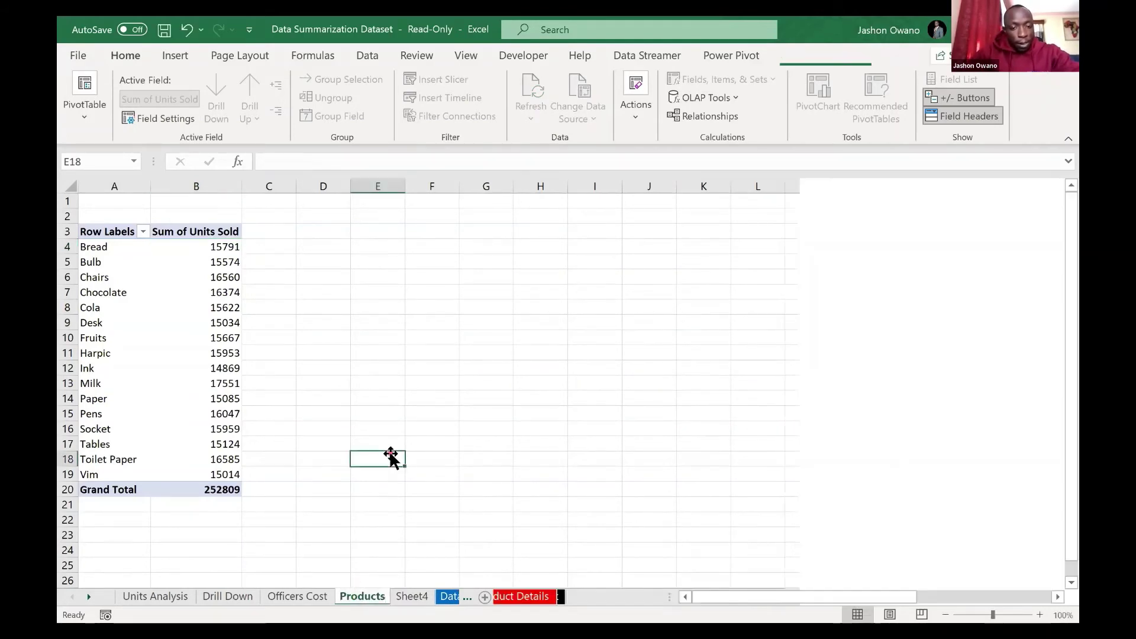
Step: Change the pivot table's Row Labels header in cell A3 to Product
left_click(93, 229)
type("Prod")
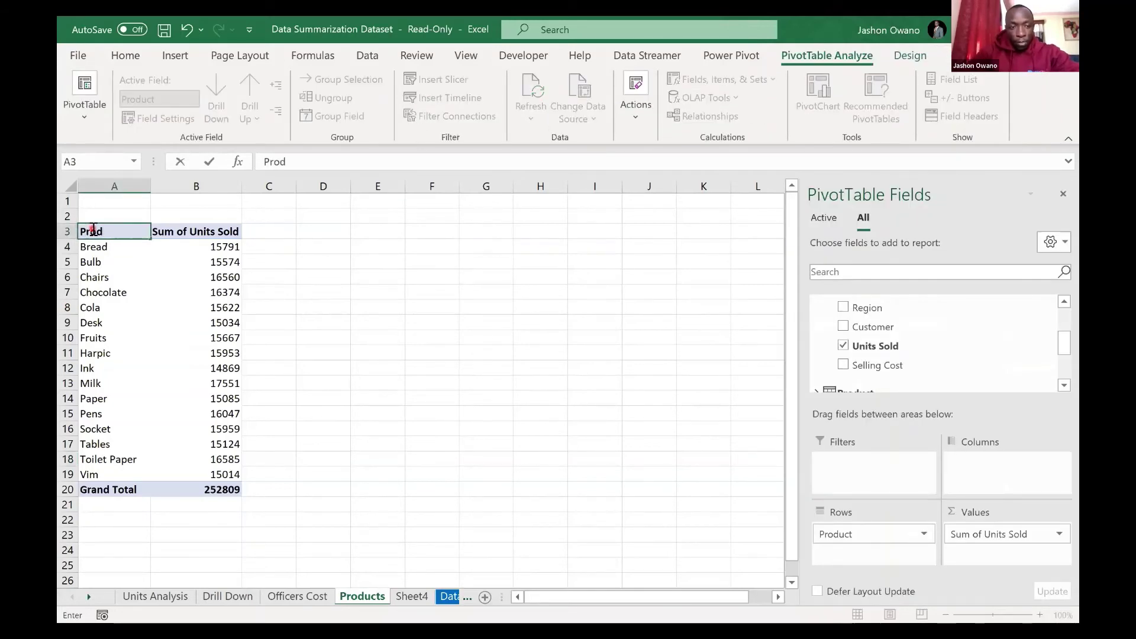
type("uct")
left_click(286, 263)
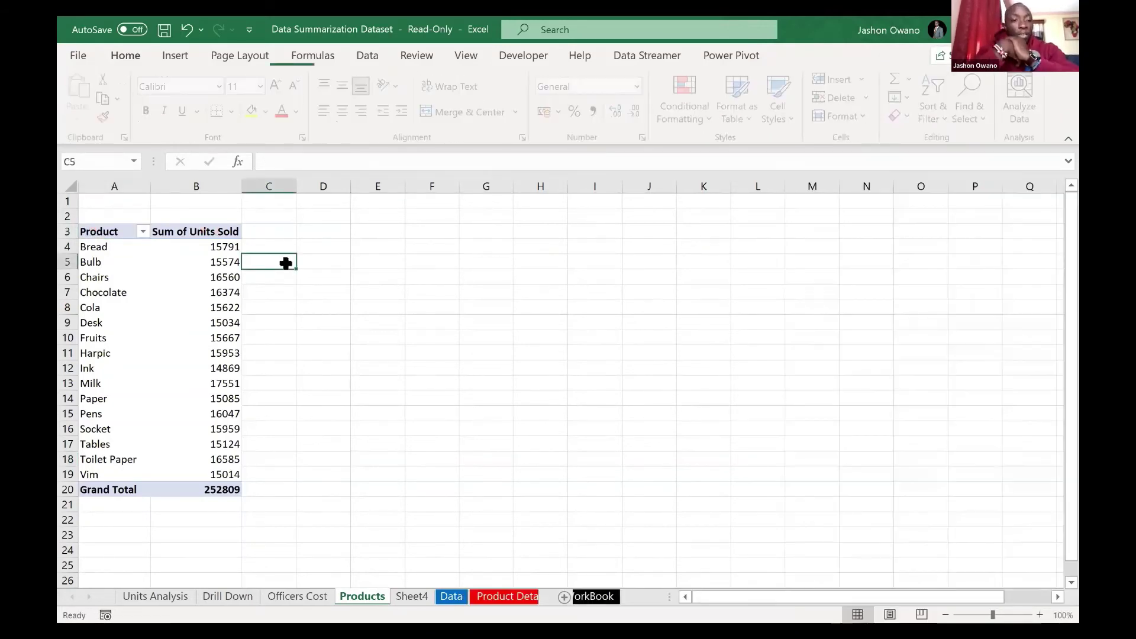
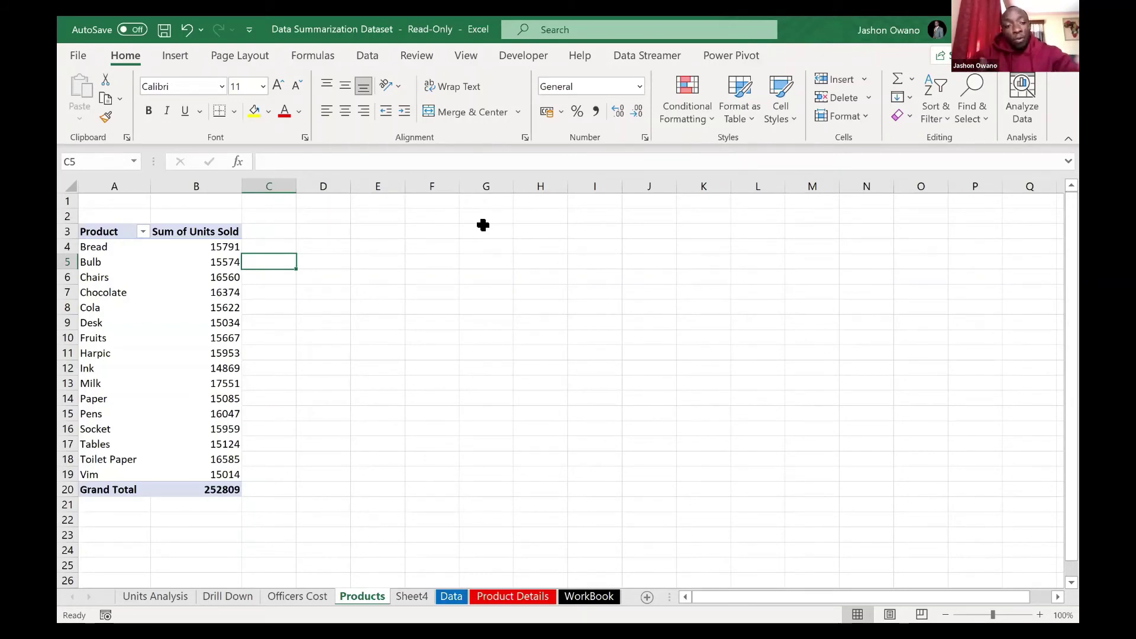
left_click(86, 250)
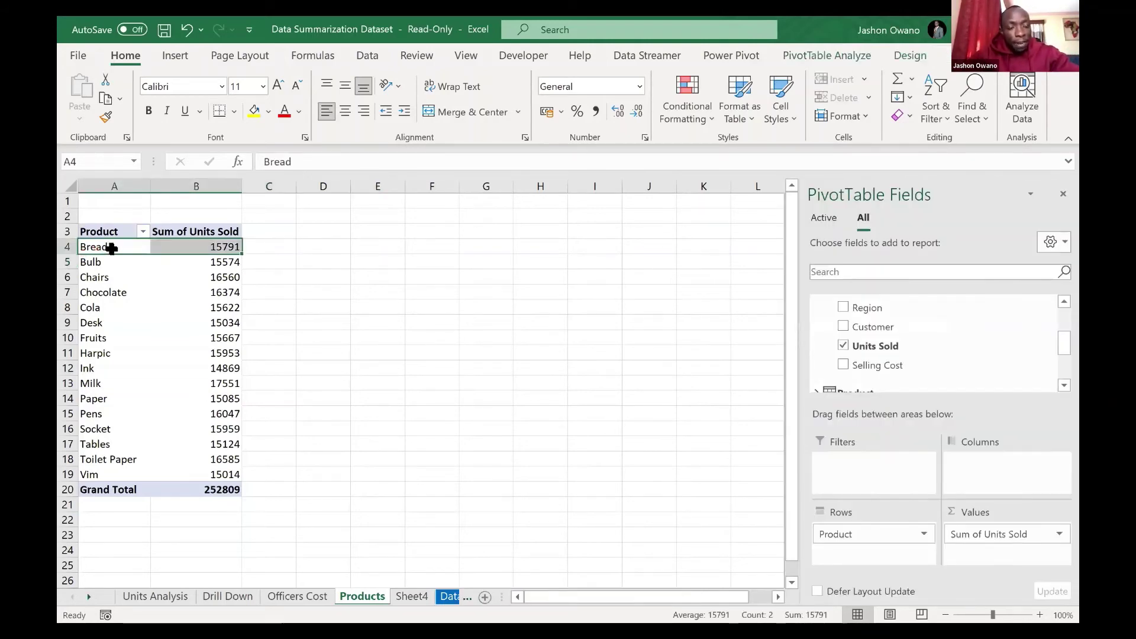
left_click(111, 249)
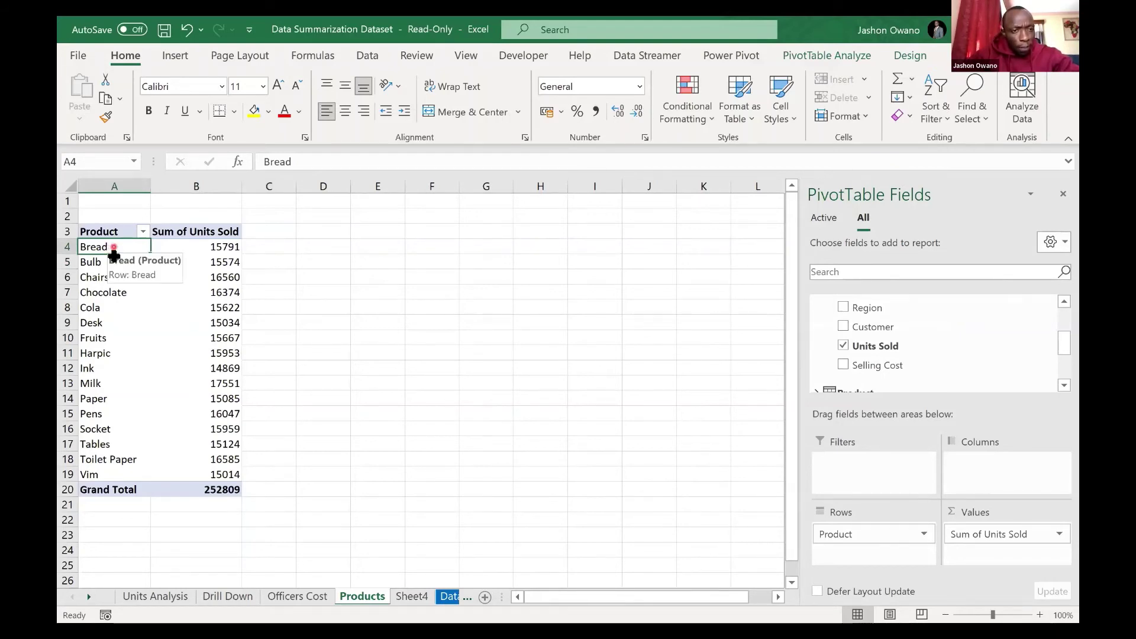
left_click(112, 292, "ctrl")
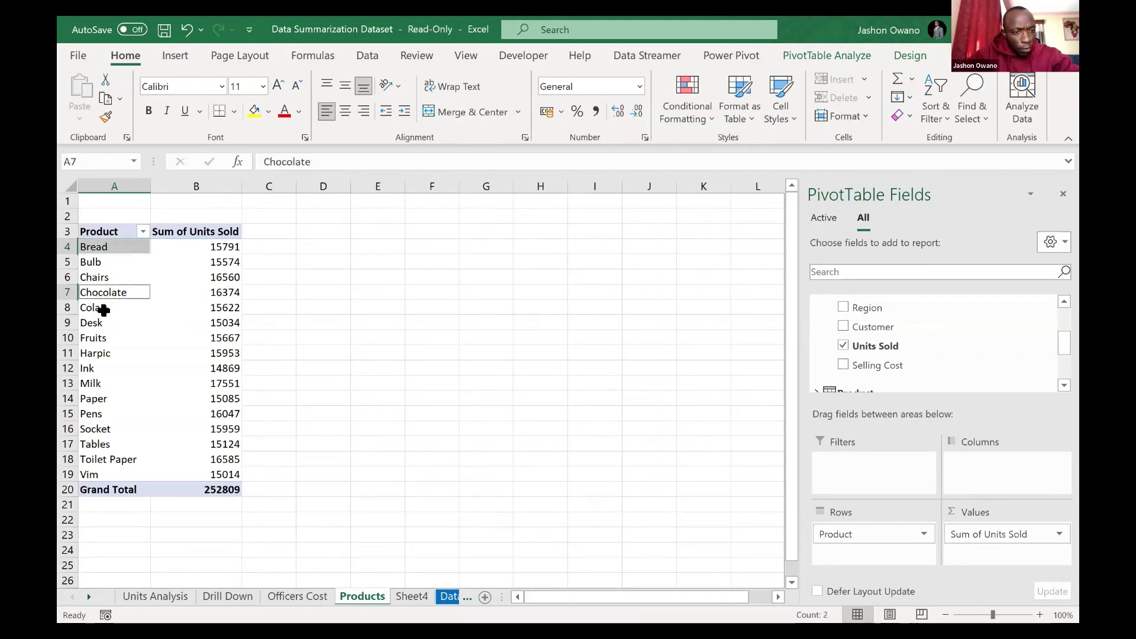
left_click(104, 309, "ctrl")
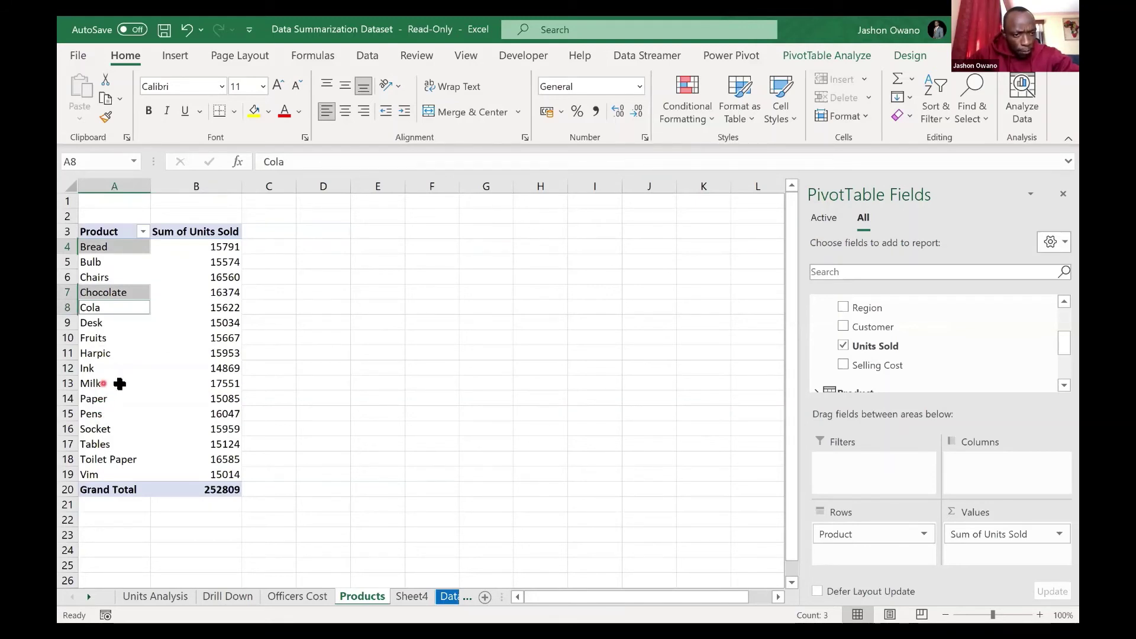
left_click(120, 383, "ctrl")
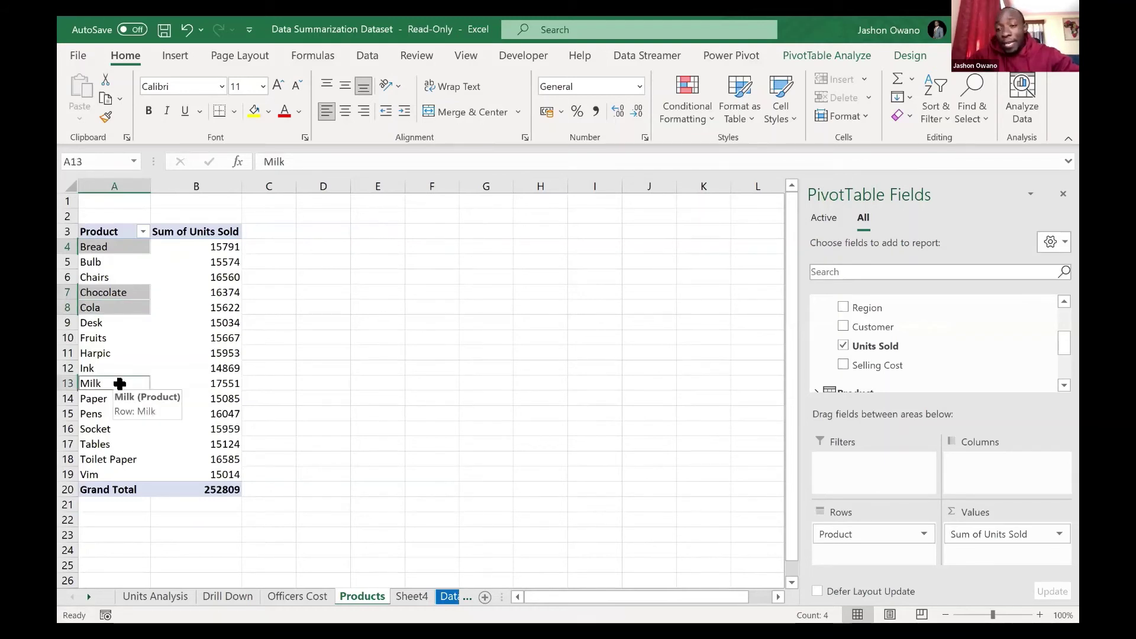
left_click(345, 383)
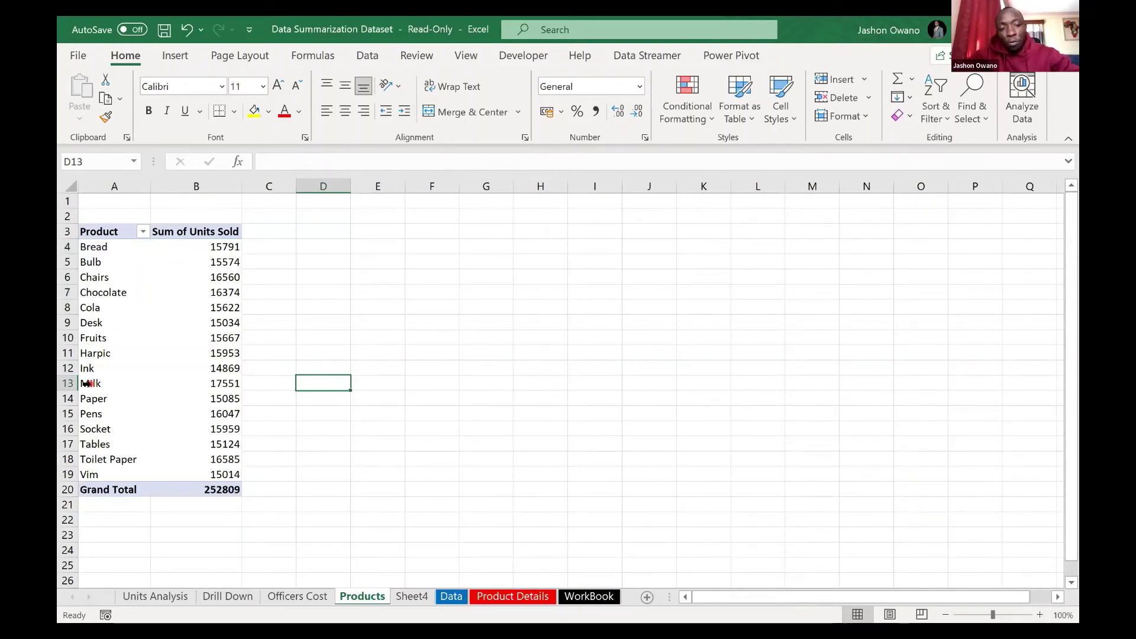
left_click(86, 384)
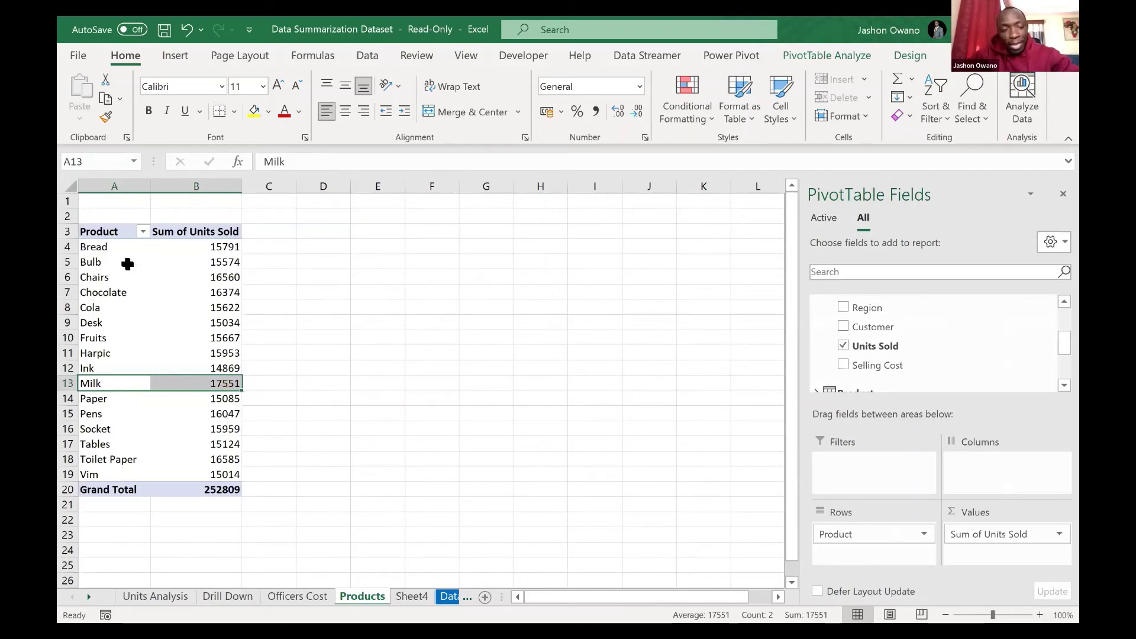
left_click(109, 247)
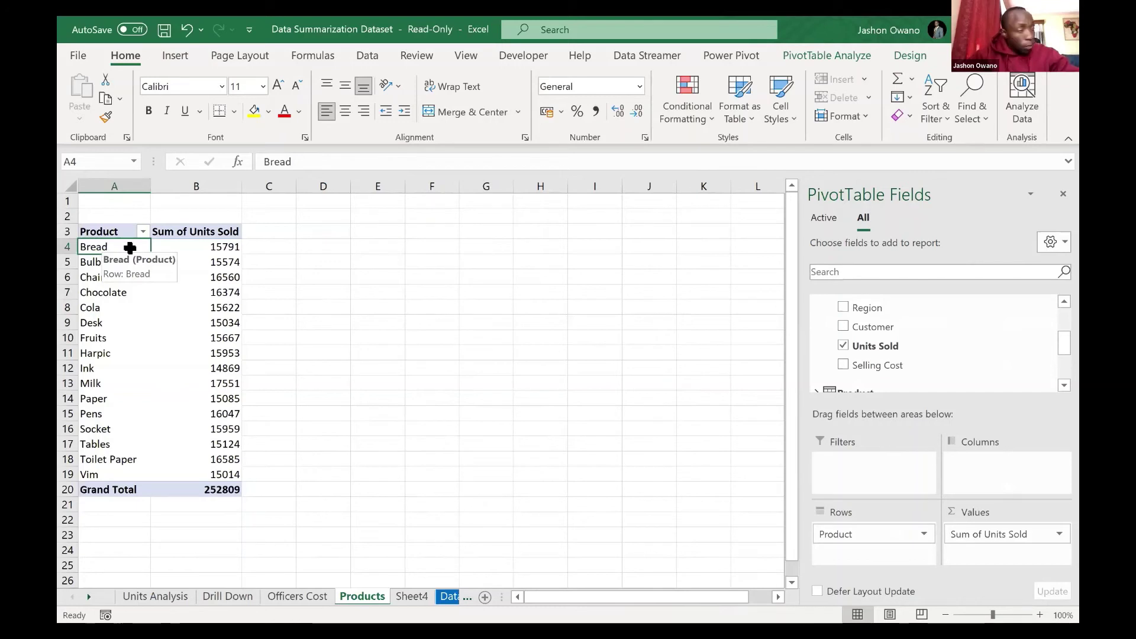
left_click(112, 292, "ctrl")
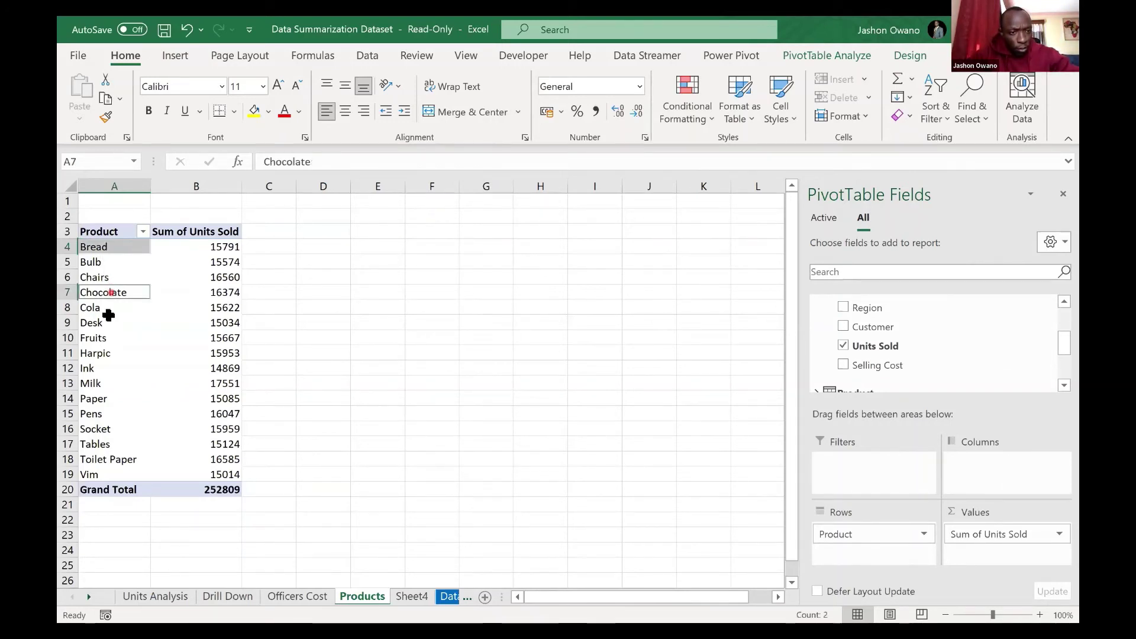
left_click(110, 308, "ctrl")
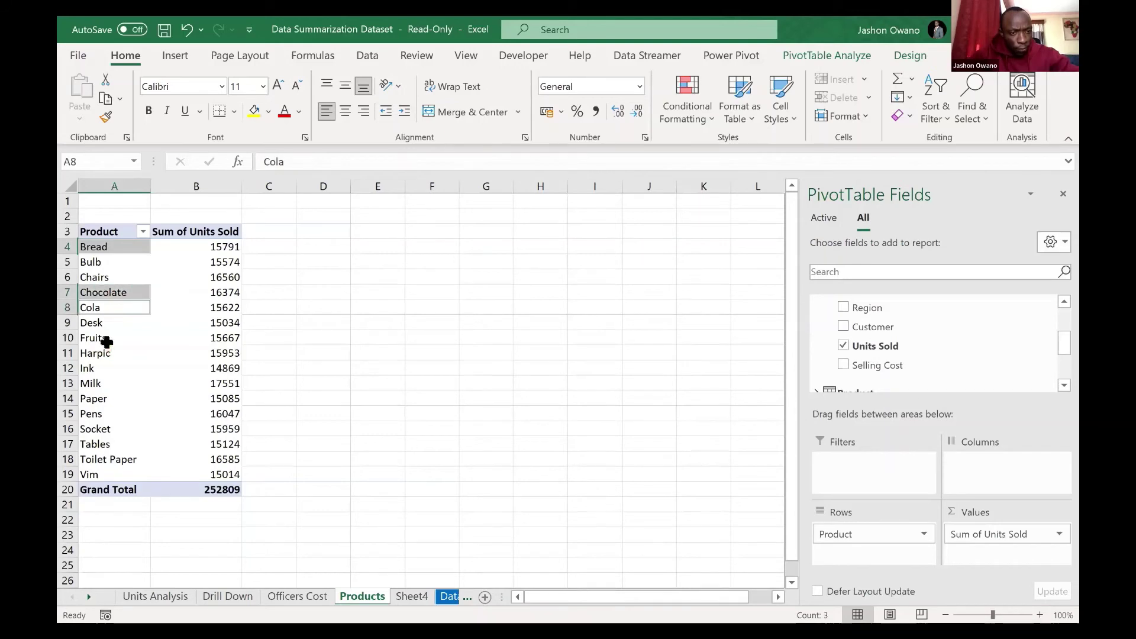
left_click(105, 341, "ctrl")
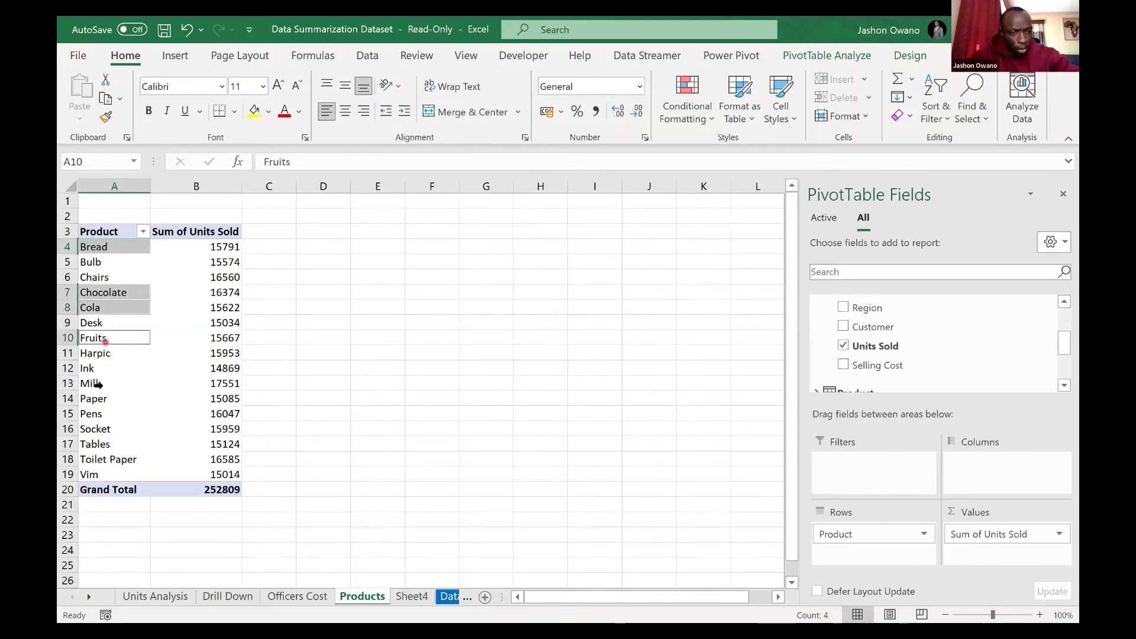
left_click(113, 384)
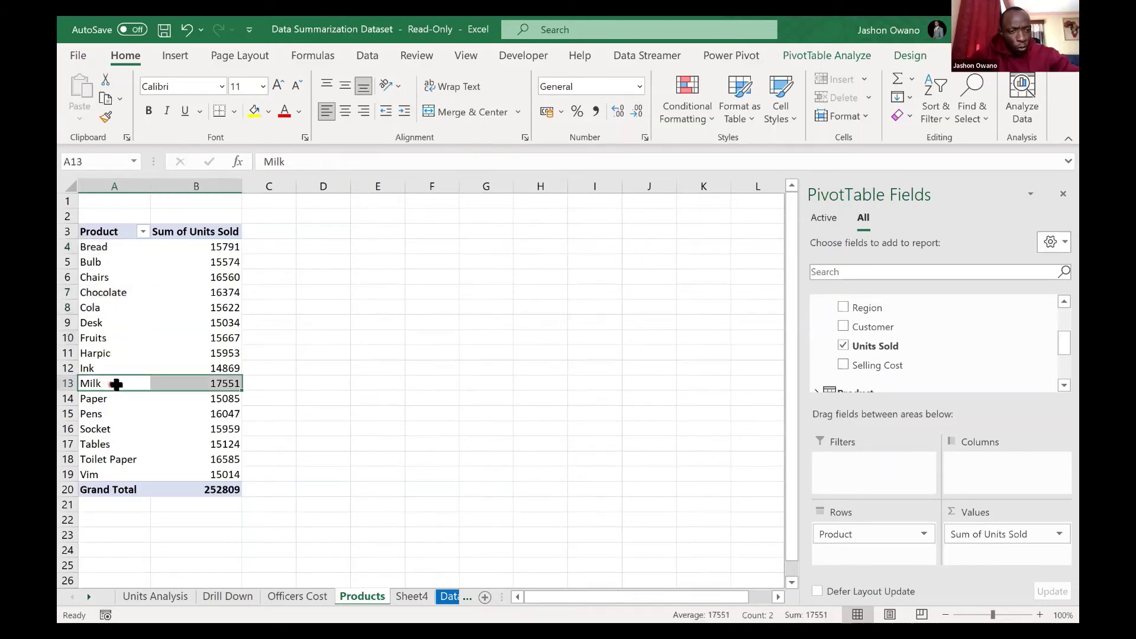
Step: Try to group the Milk, Fruits, Cola, Chocolate and Bread items in the Products pivot table
left_click(112, 385)
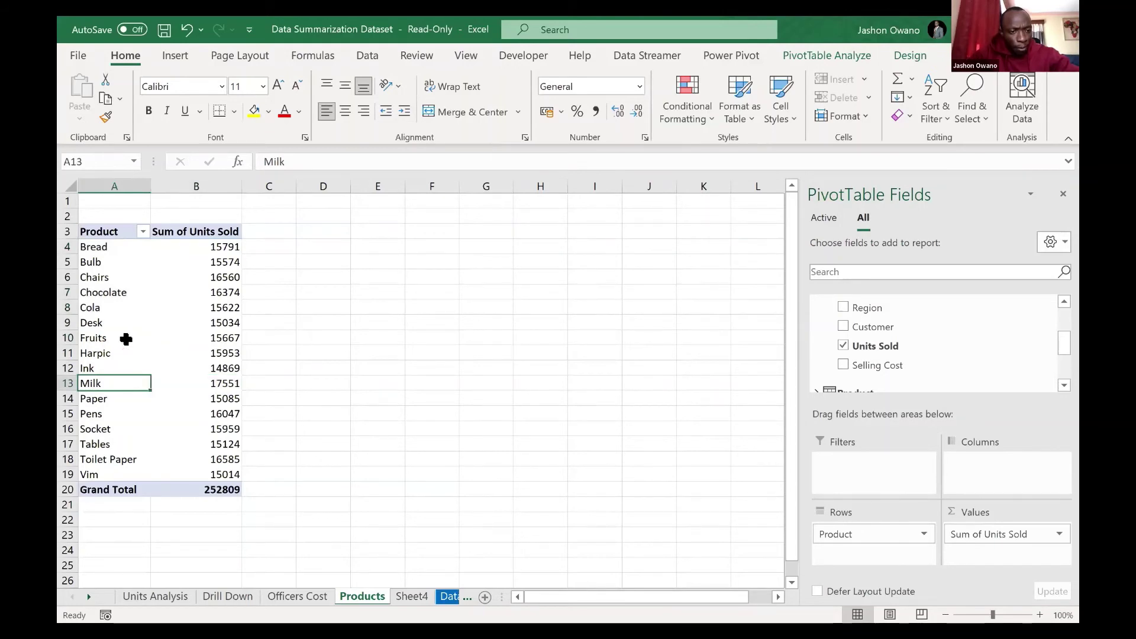
left_click(125, 338, "ctrl")
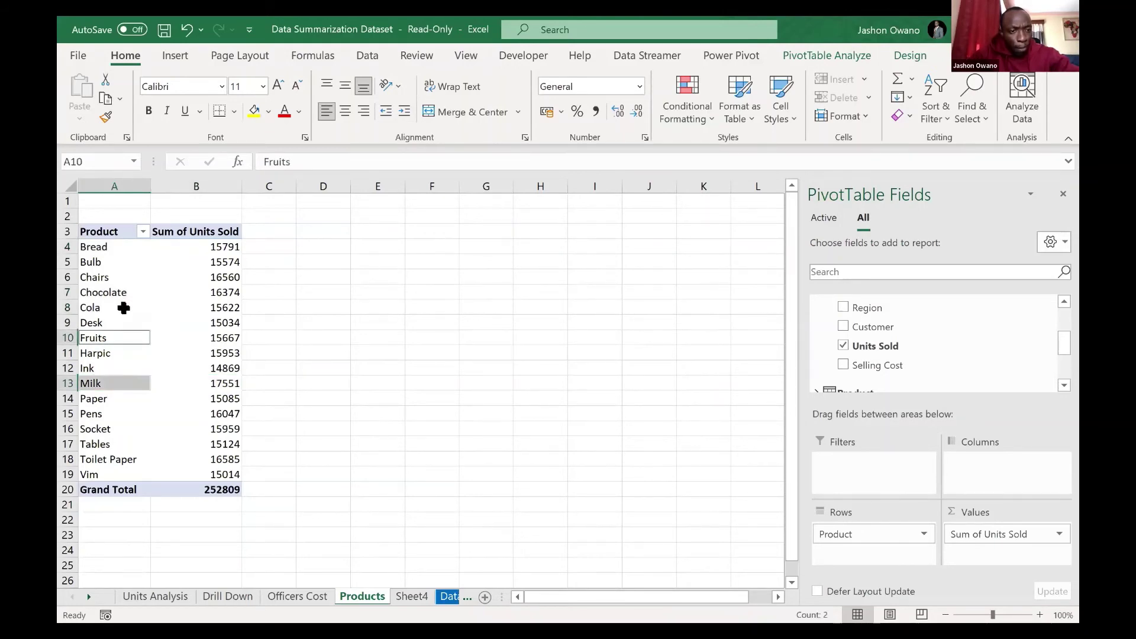
left_click(123, 307, "ctrl")
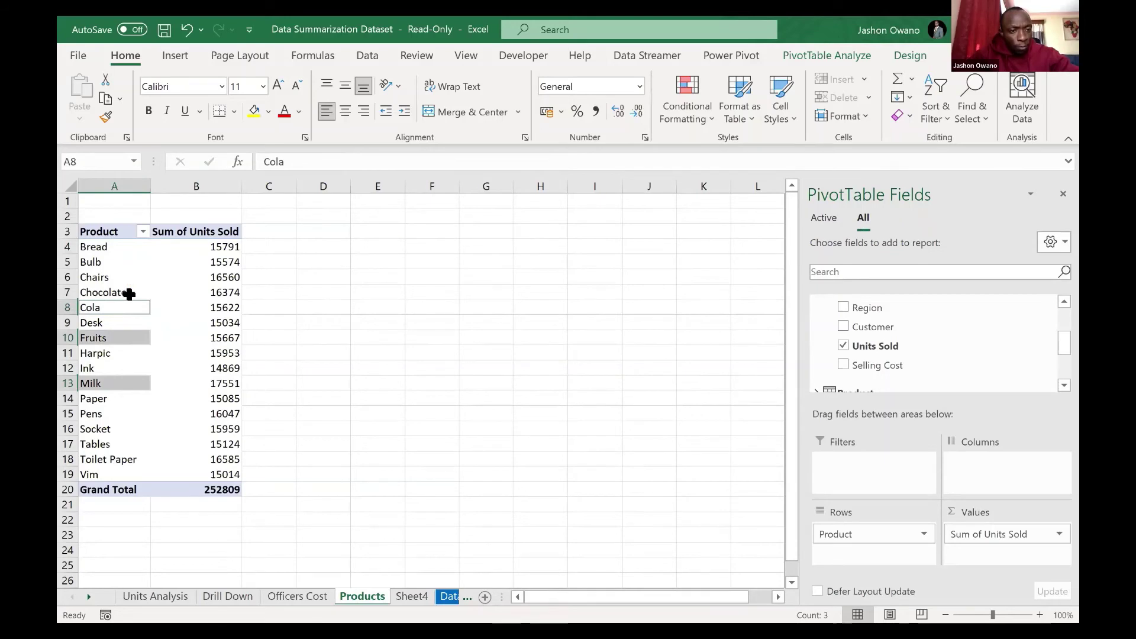
left_click(129, 294, "ctrl")
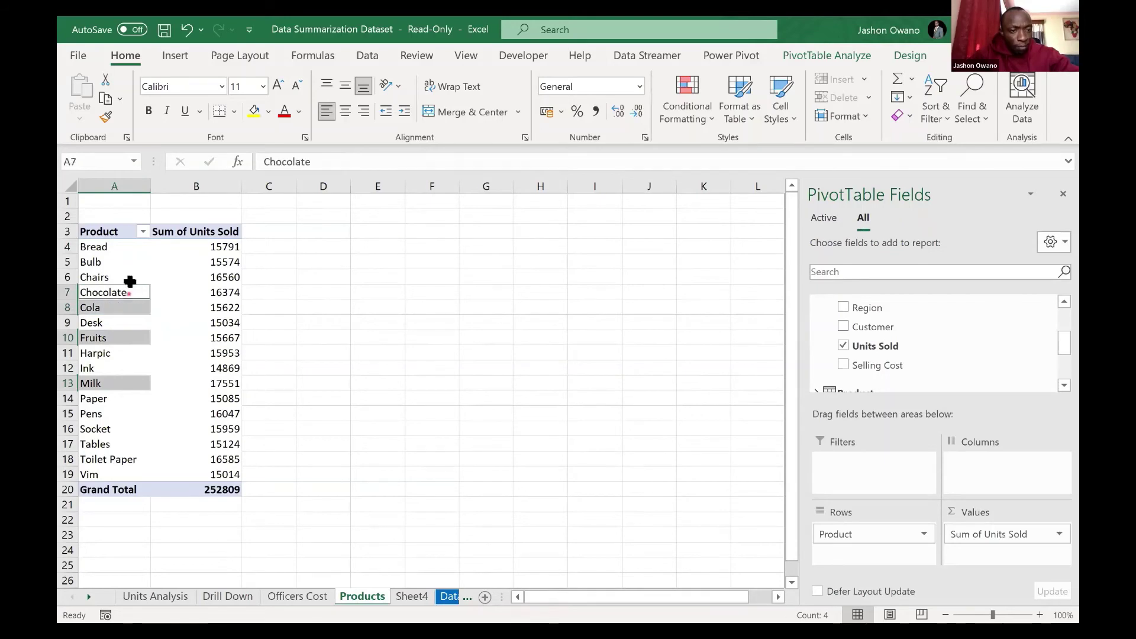
left_click(121, 246, "ctrl")
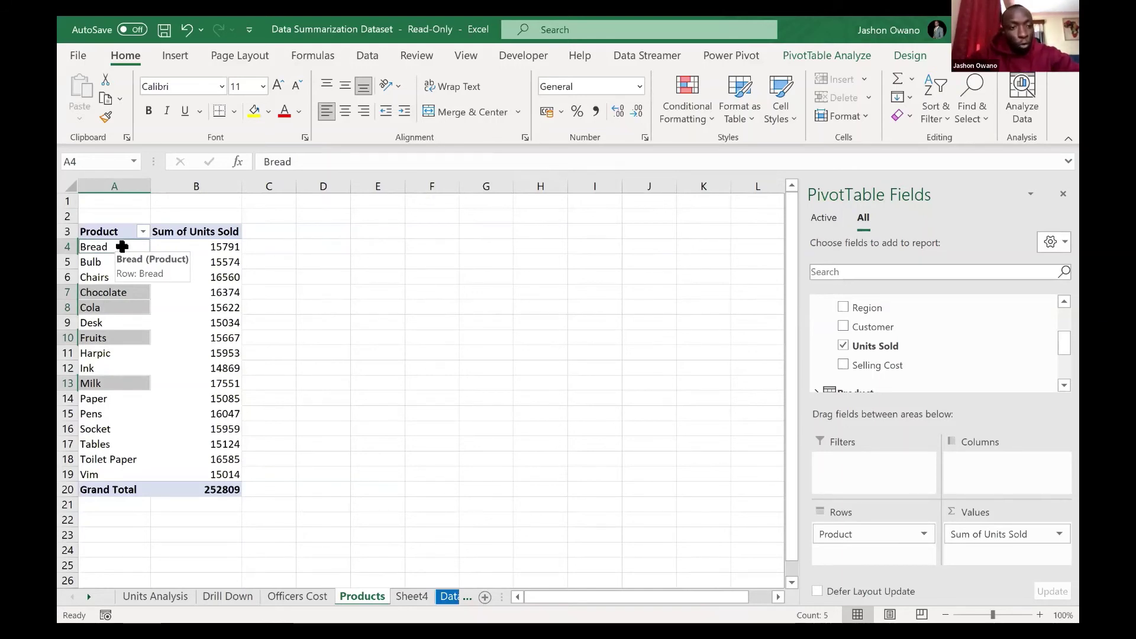
right_click(122, 248)
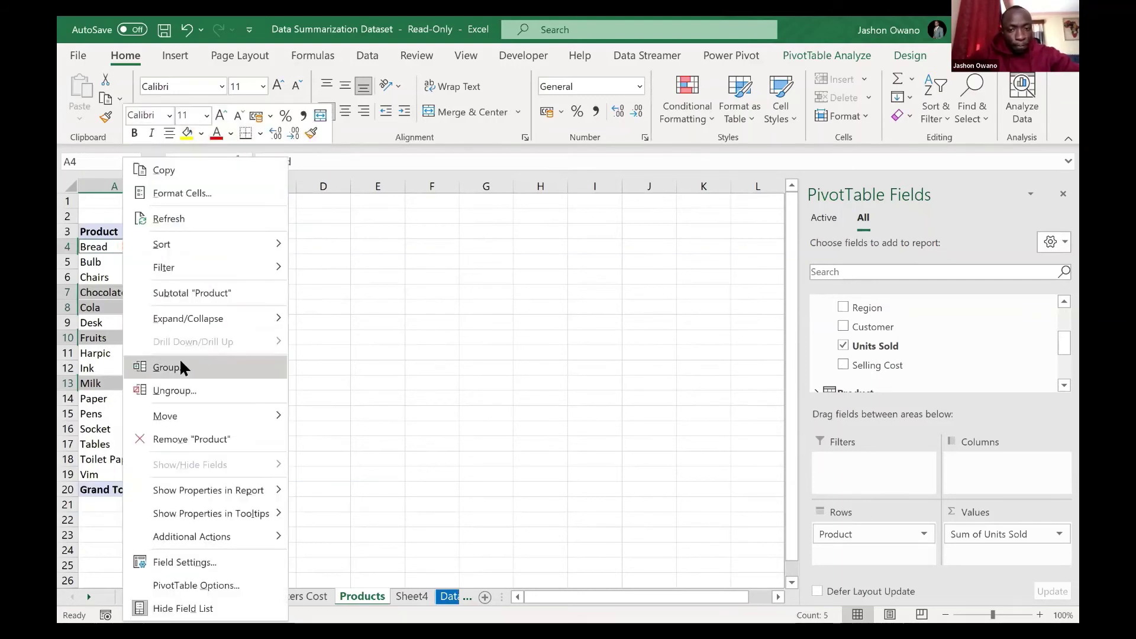
left_click(180, 363)
left_click(577, 369)
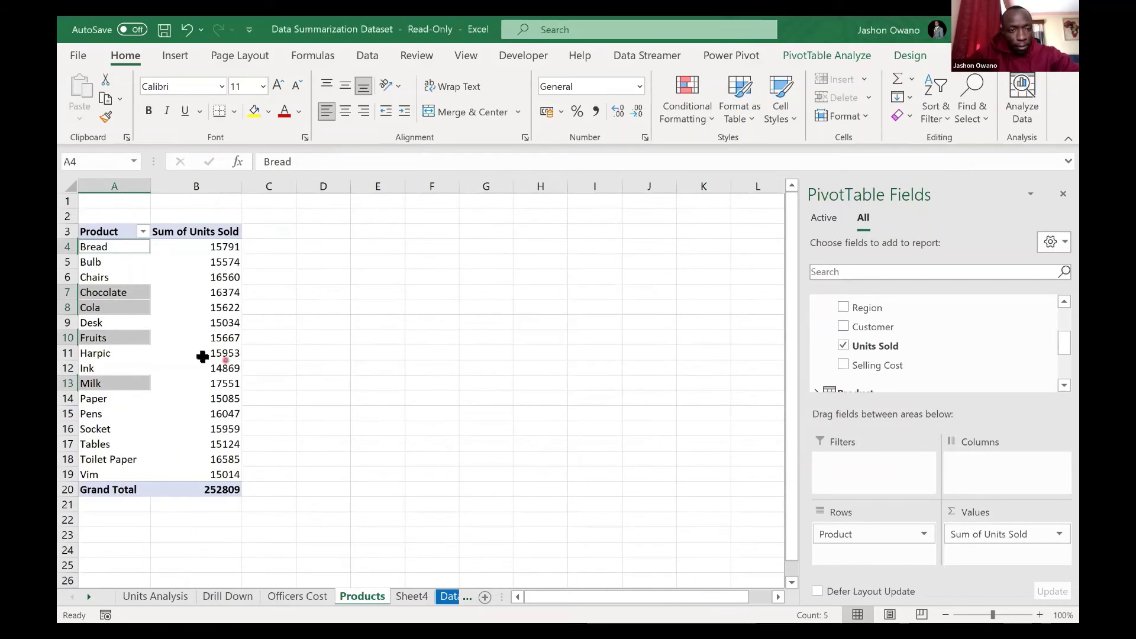
left_click(223, 353)
Step: Try to group the adjacent Bread, Bulb and Chairs items in the Products pivot table
left_click(112, 247)
left_click_drag(111, 247, 120, 277)
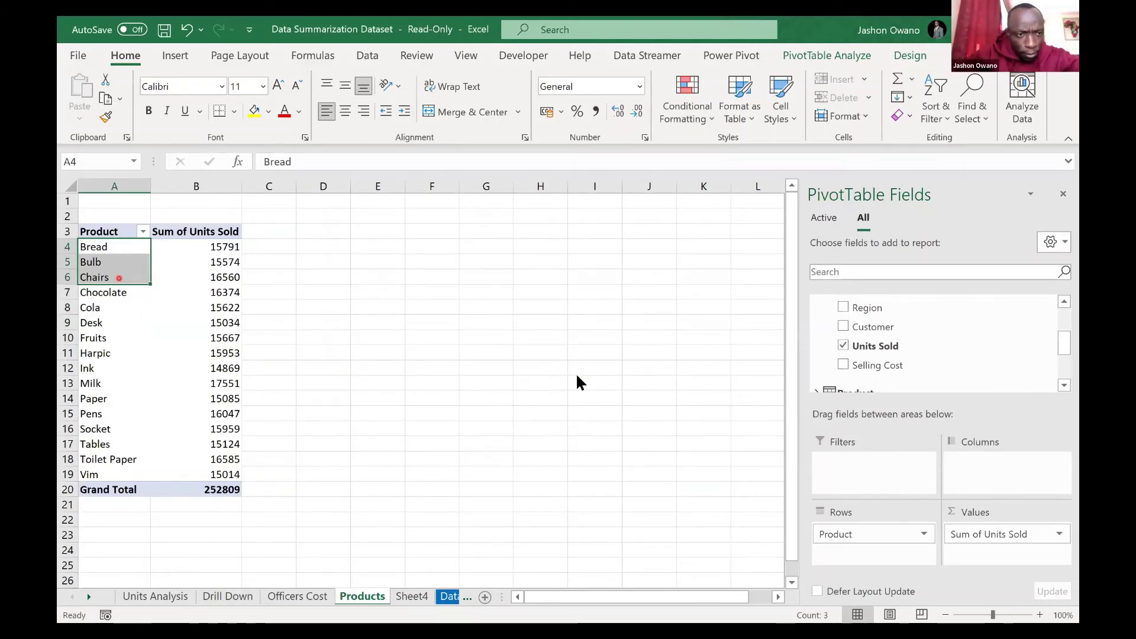
key("shift+F10")
left_click(167, 368)
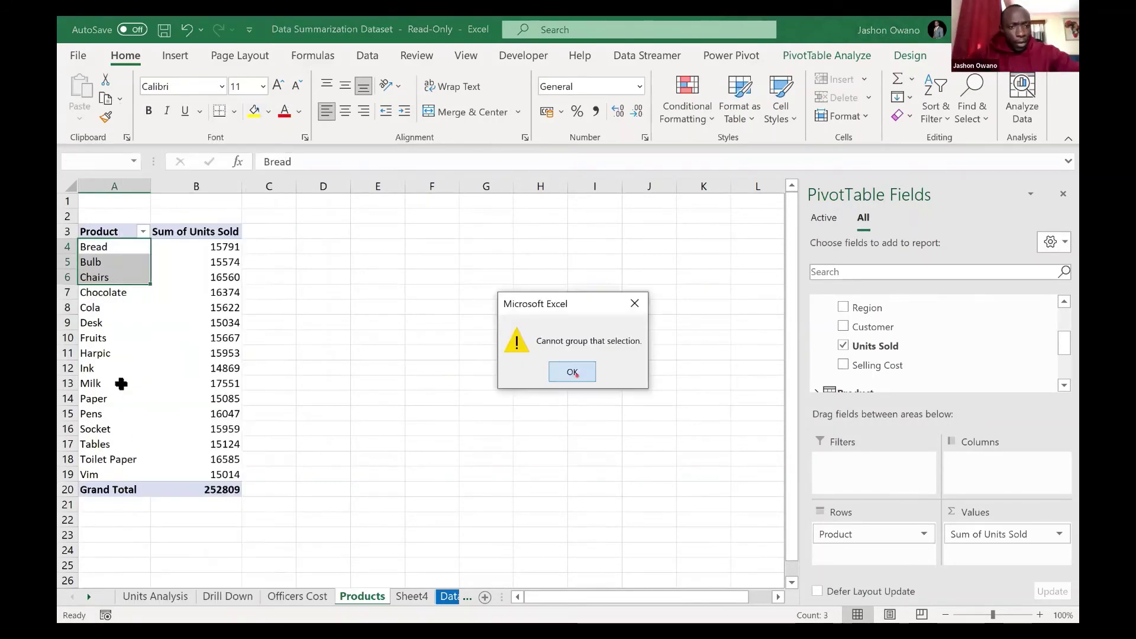
left_click(577, 376)
left_click(121, 294)
left_click_drag(123, 355, 122, 380)
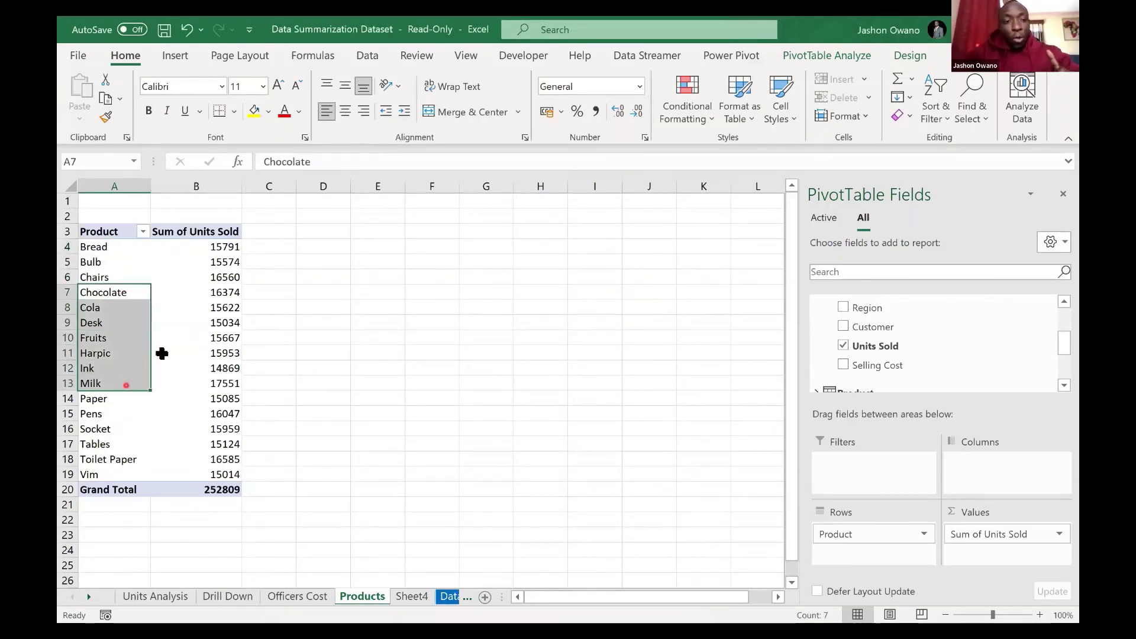
left_click(223, 312)
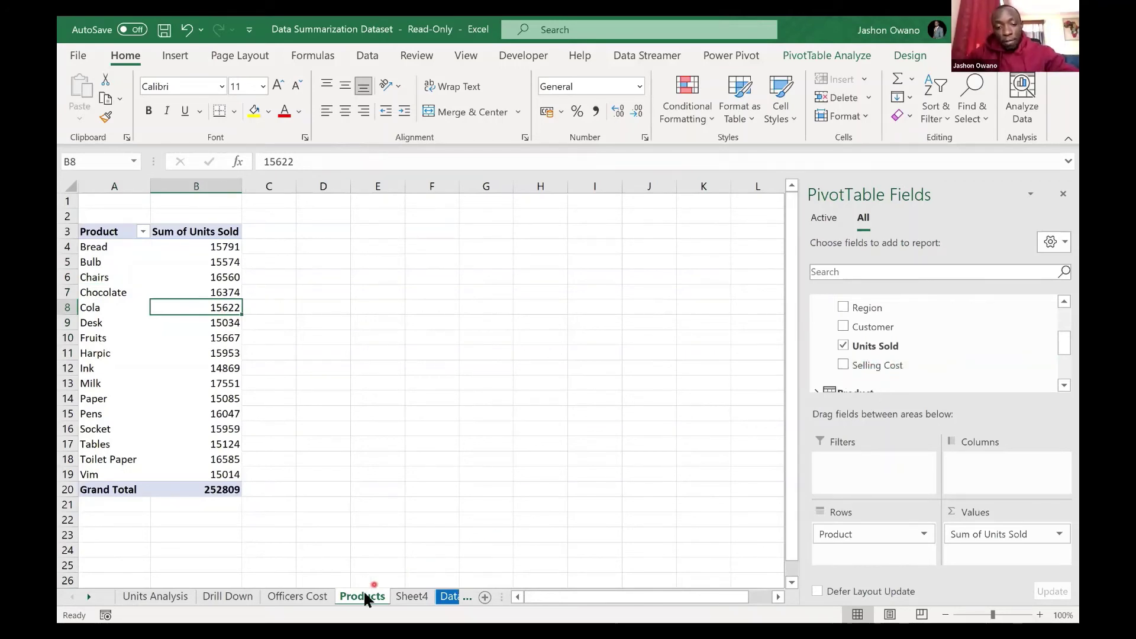
Step: On the Officers Cost sheet, group the first three officers in the pivot table and undo the grouping
left_click(302, 602)
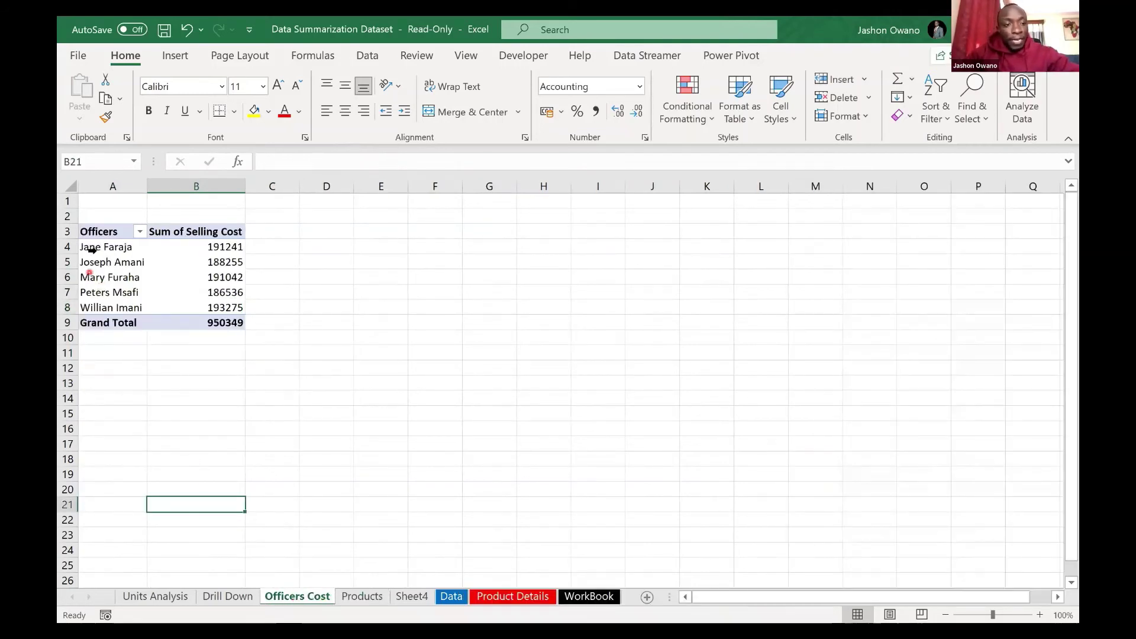
left_click(121, 246)
left_click_drag(121, 246, 122, 278)
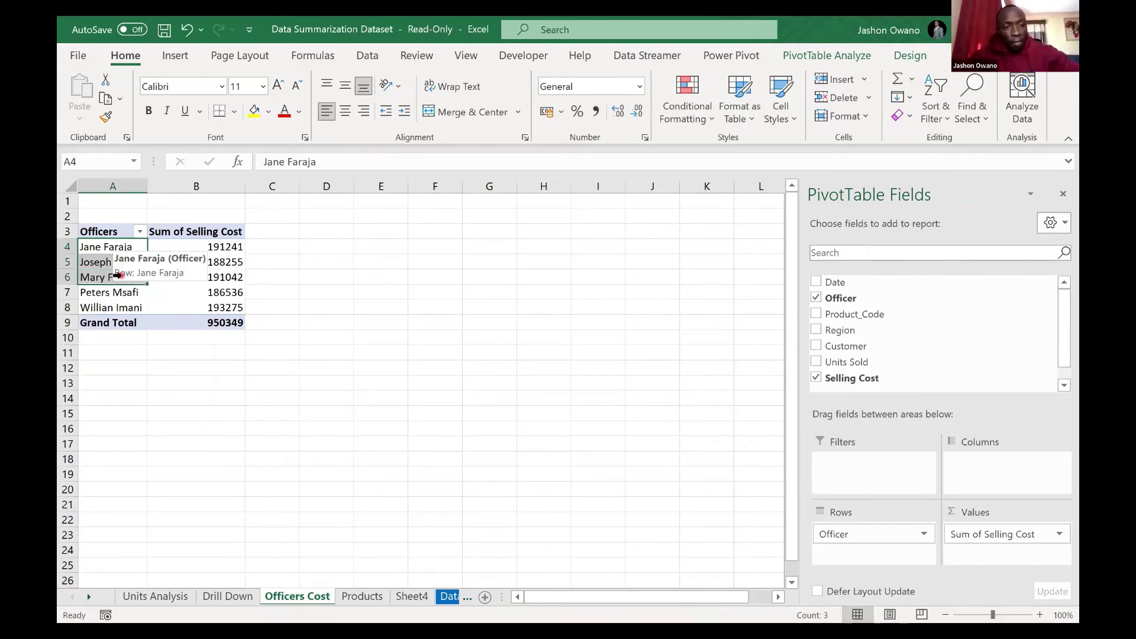
left_click(118, 276)
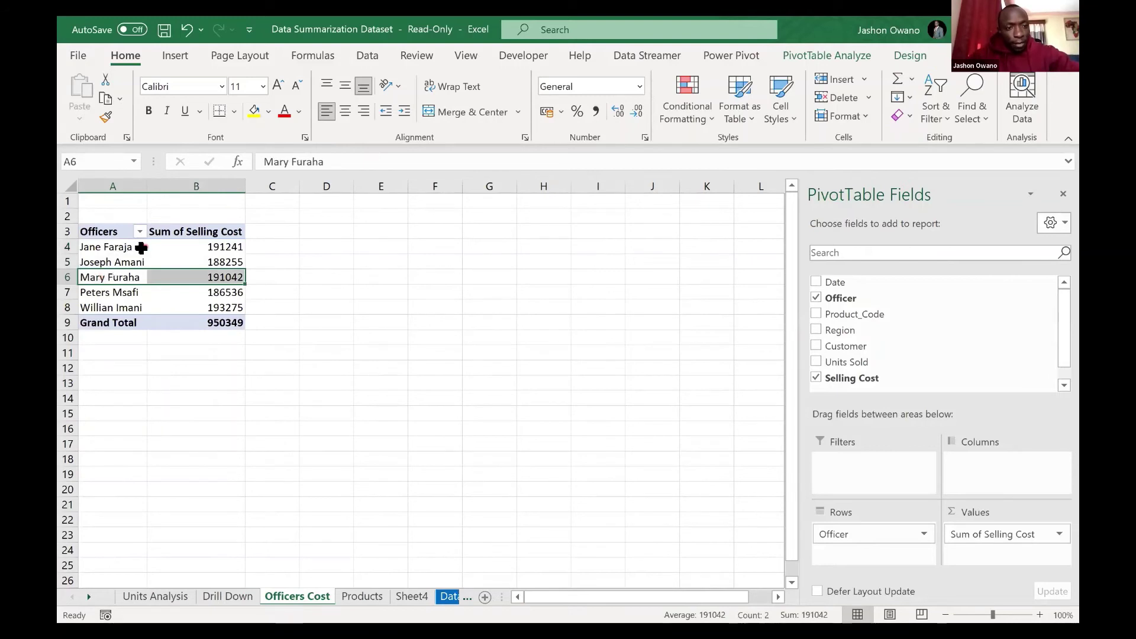
left_click_drag(141, 248, 137, 279)
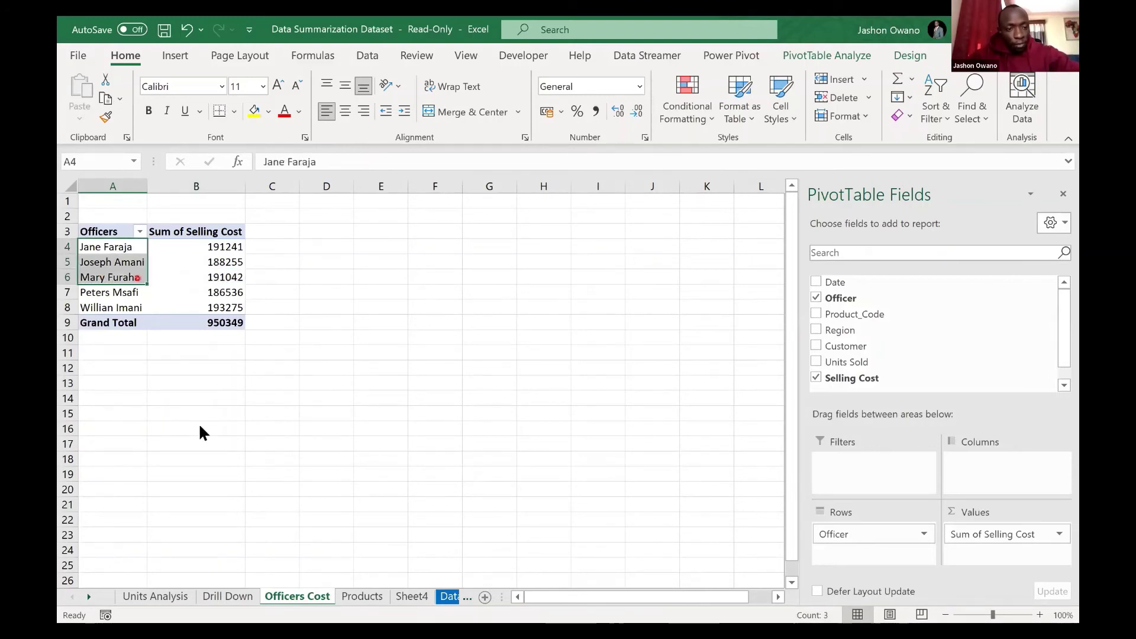
key("shift+F10")
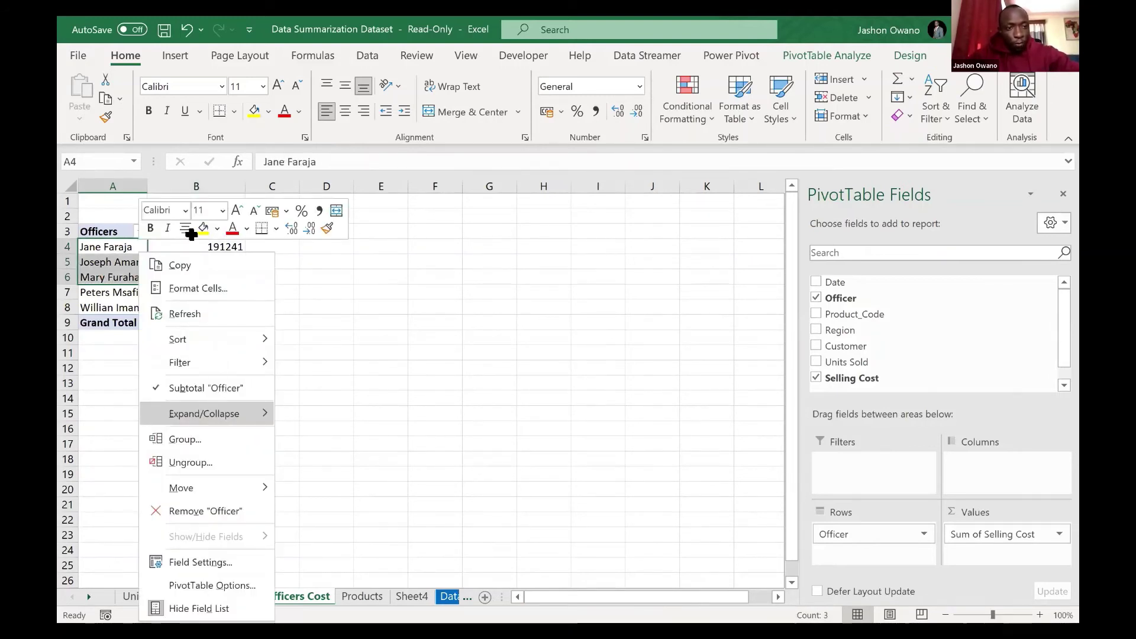
left_click(190, 28)
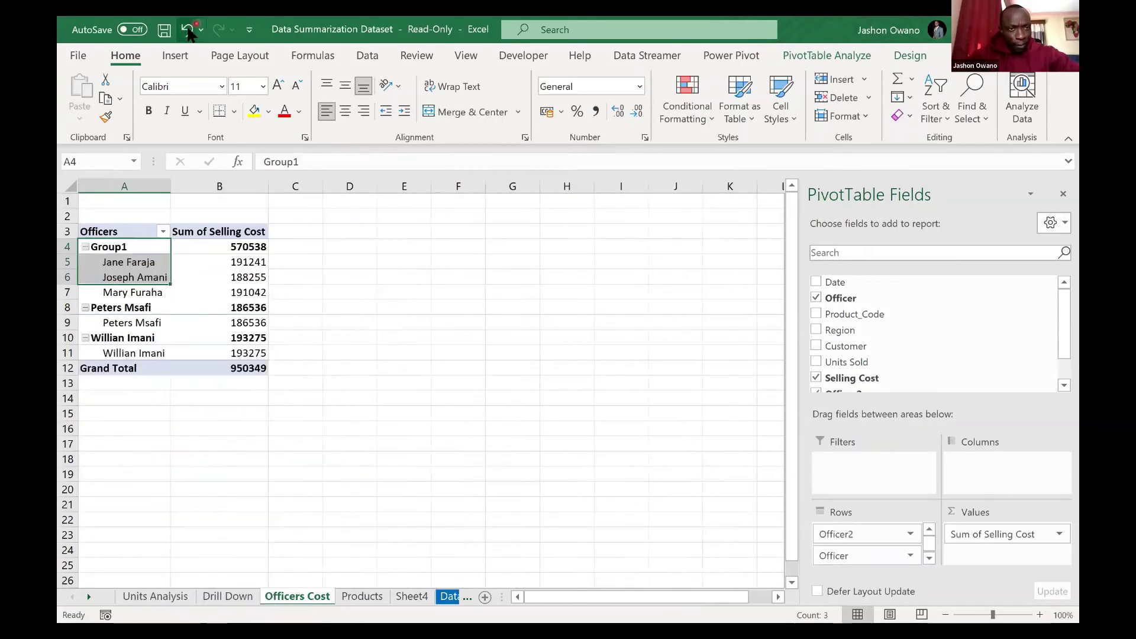
Step: Undo the three-officer grouping and group only the first two officers in the Officers Cost pivot table
left_click(190, 27)
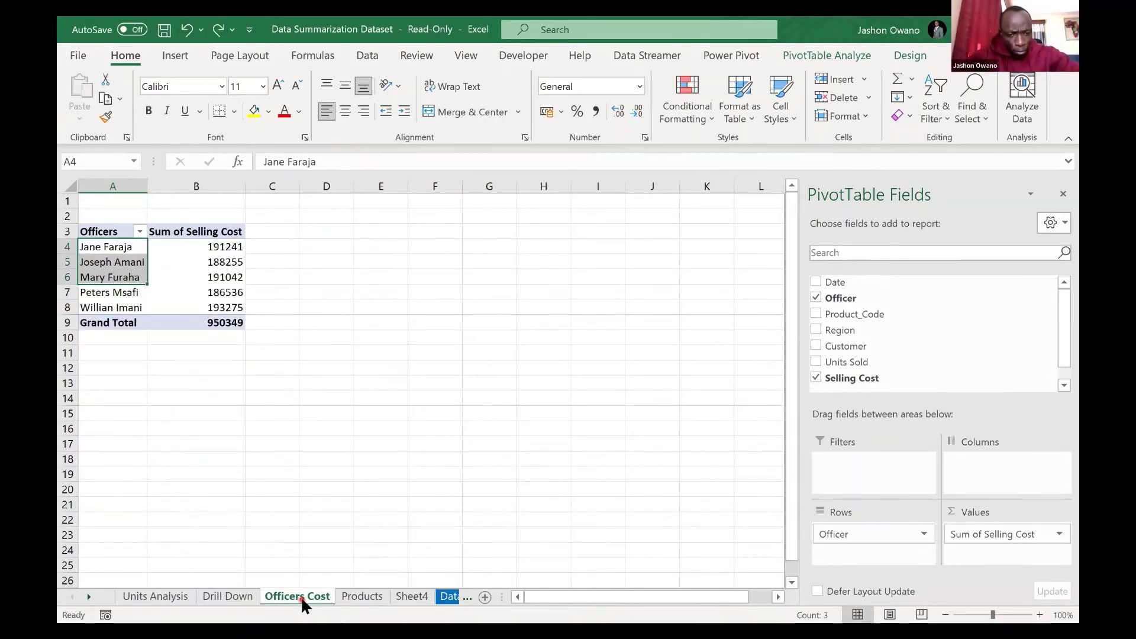
left_click(406, 310)
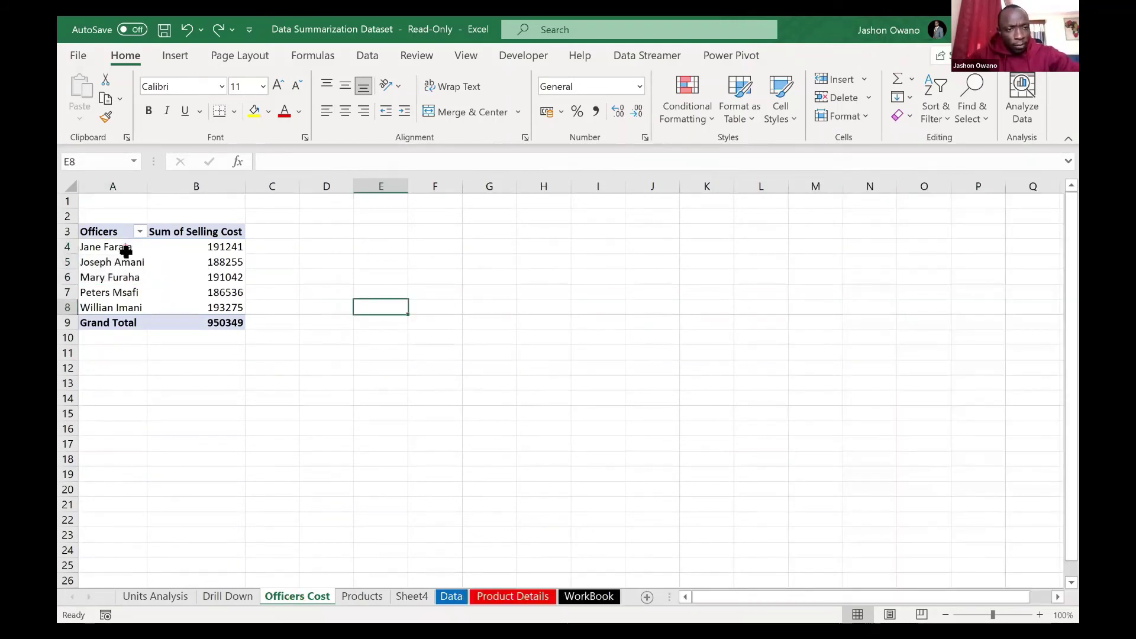
left_click_drag(126, 248, 118, 266)
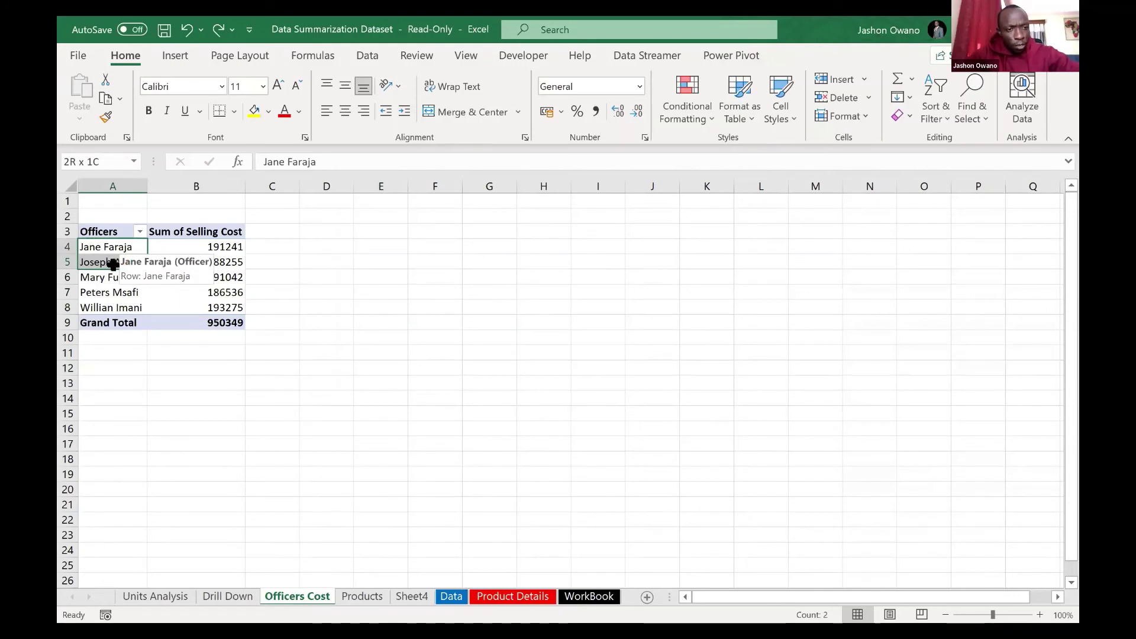
left_click_drag(113, 265, 113, 265)
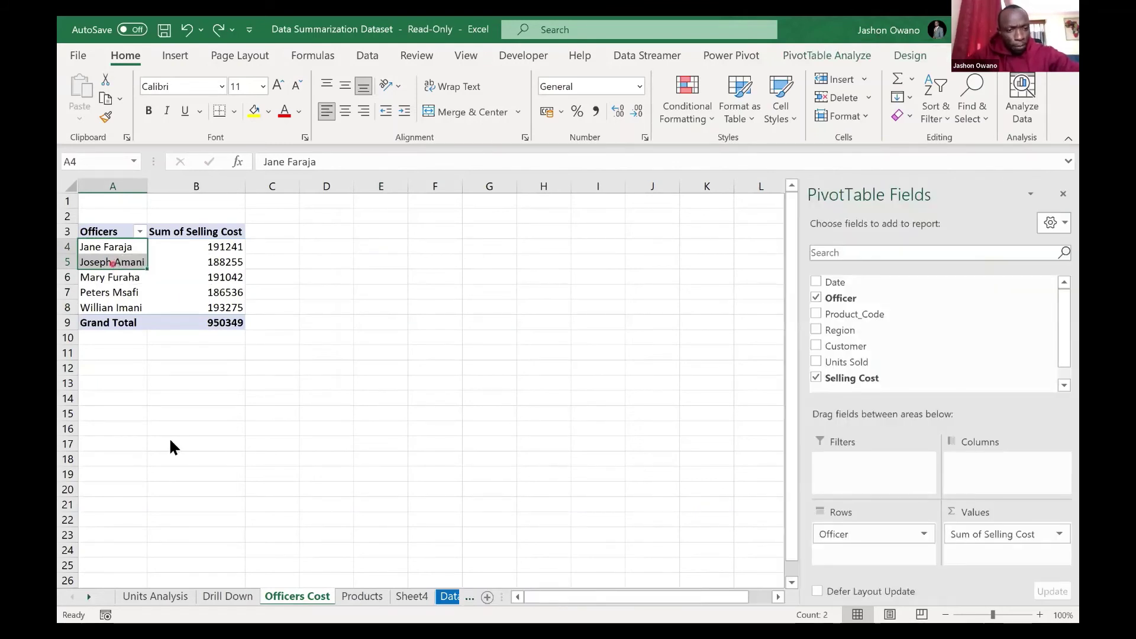
right_click(113, 264)
left_click(171, 441)
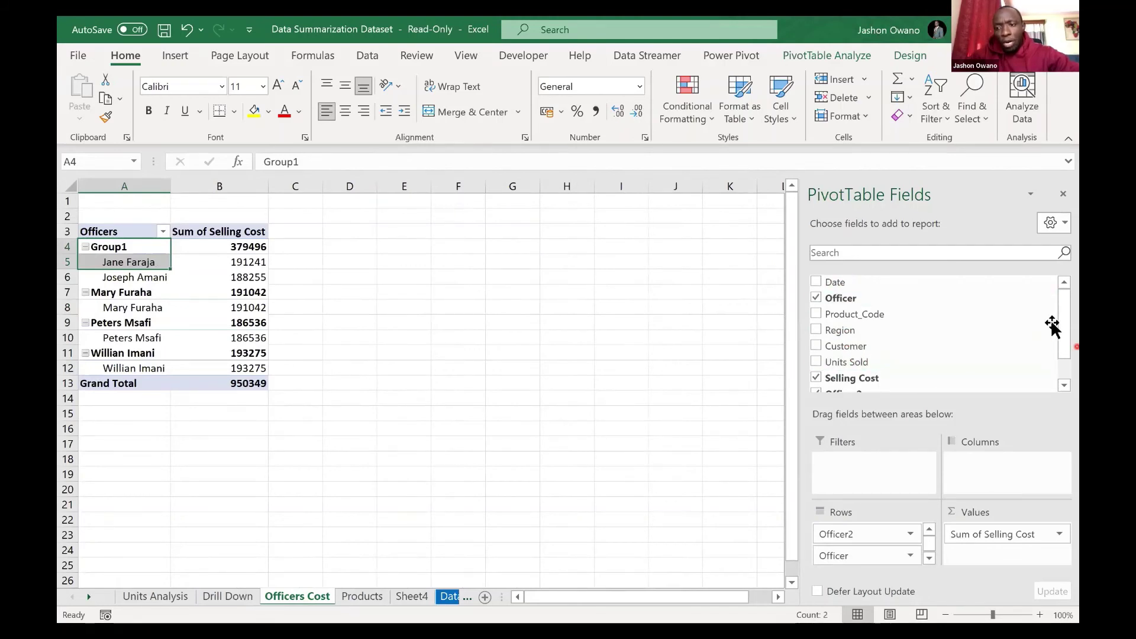
left_click_drag(1061, 323, 1055, 286)
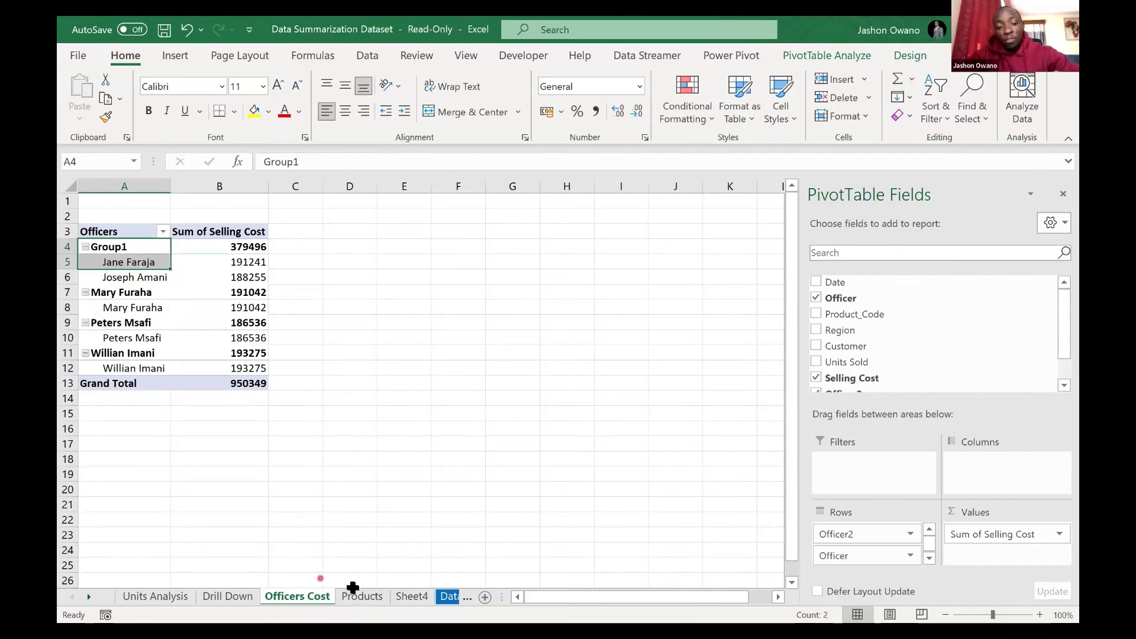
Step: Examine the Products pivot table, the Units Sold column on the Data sheet and the Unit Price column on the Product Details sheet
left_click(360, 598)
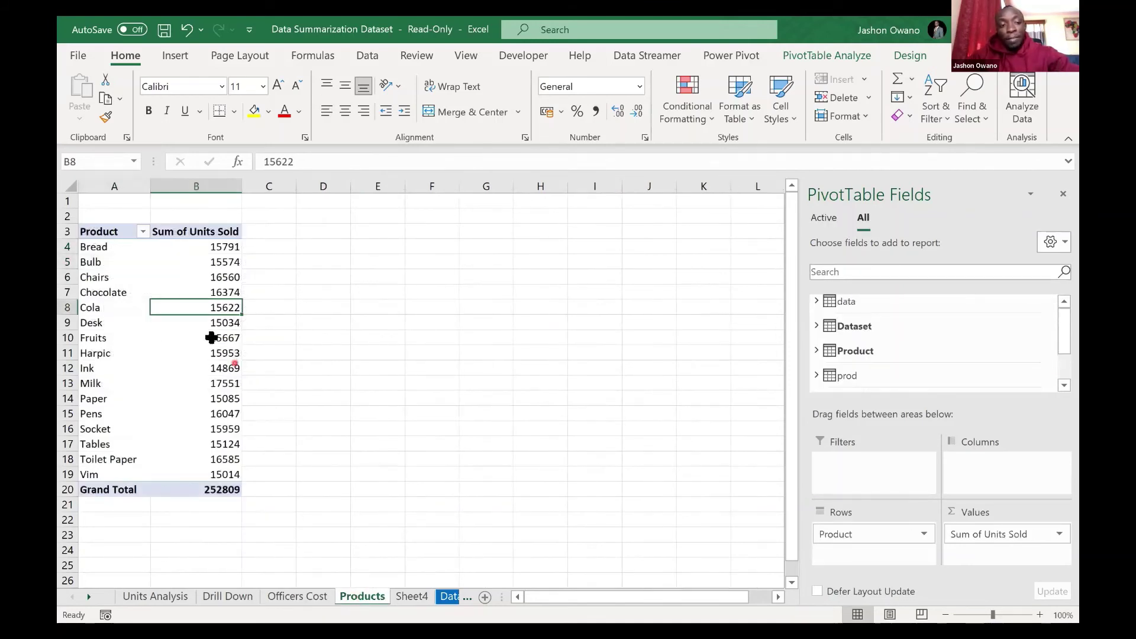
left_click(212, 337)
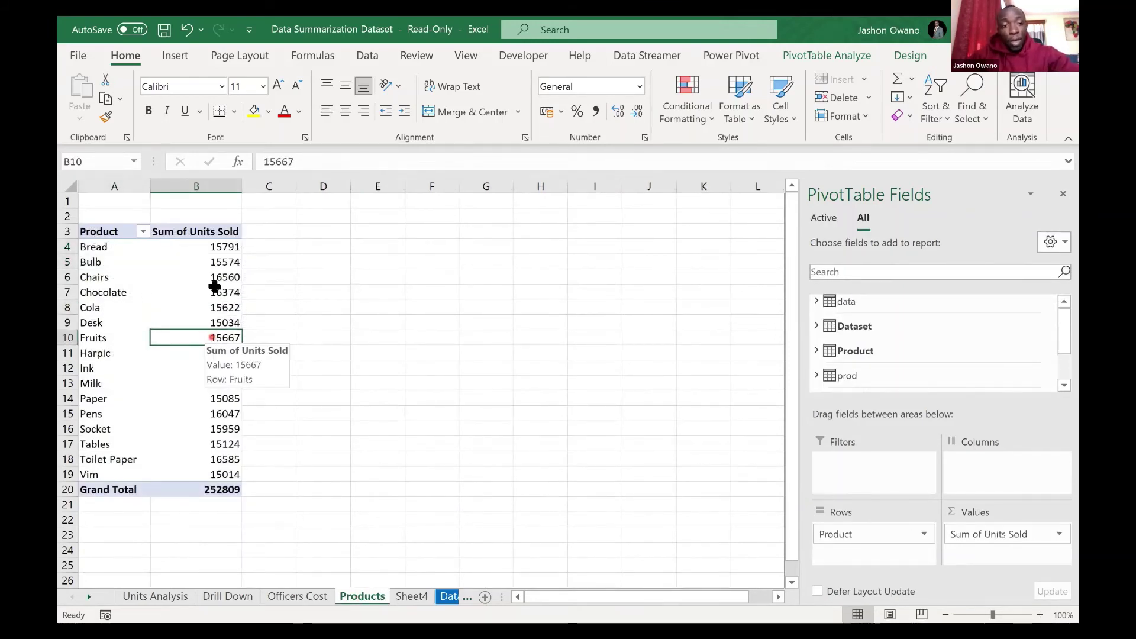
left_click(217, 288)
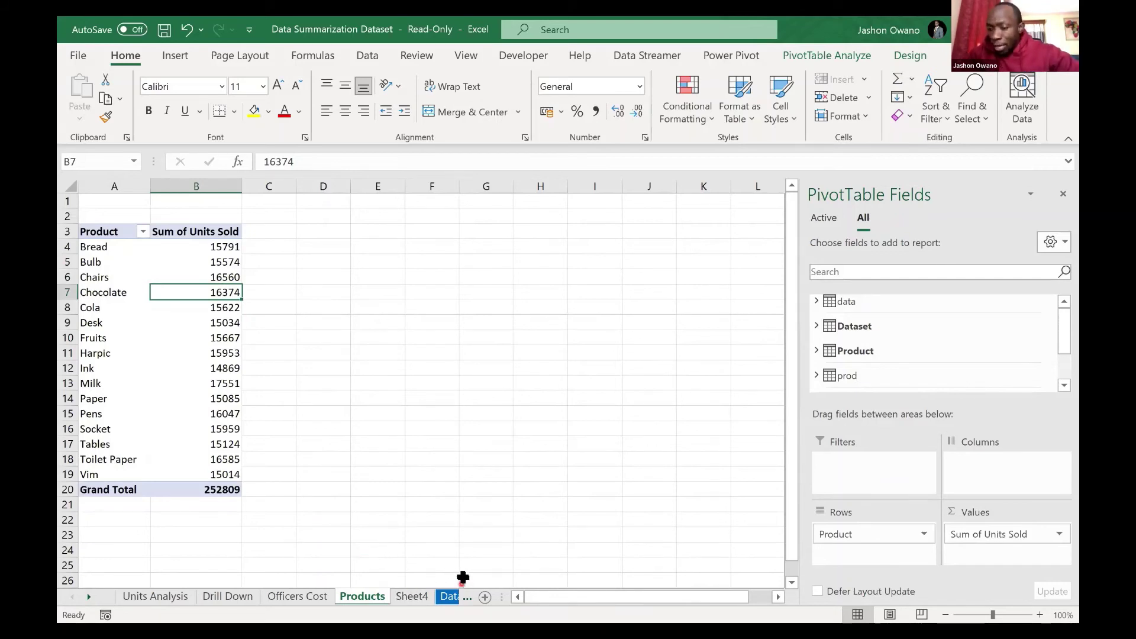
left_click(406, 597)
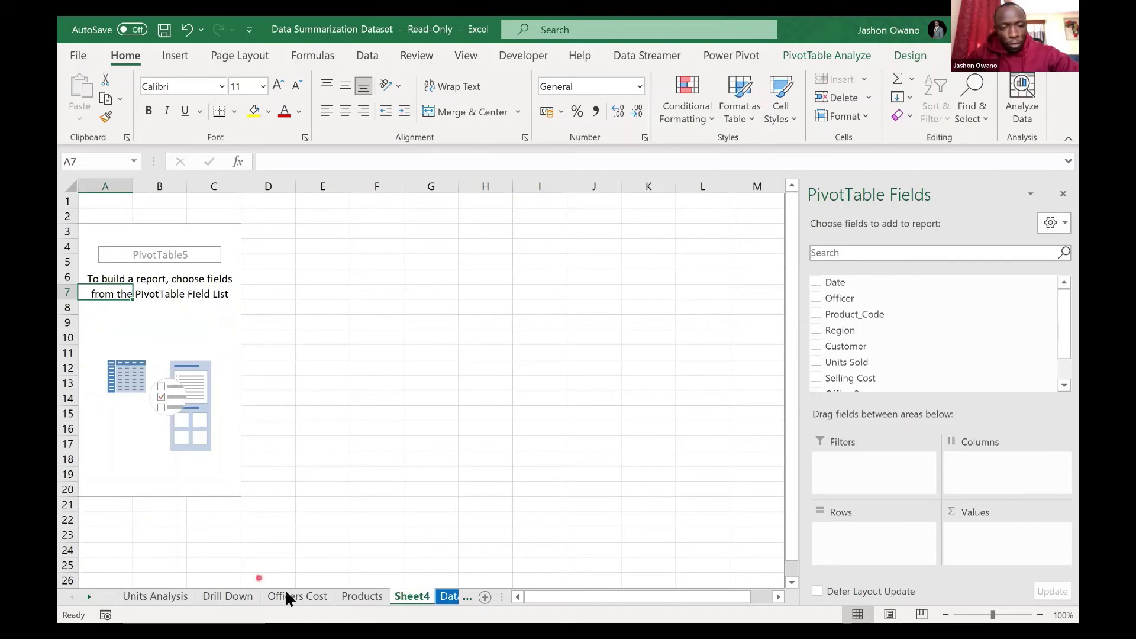
left_click(445, 599)
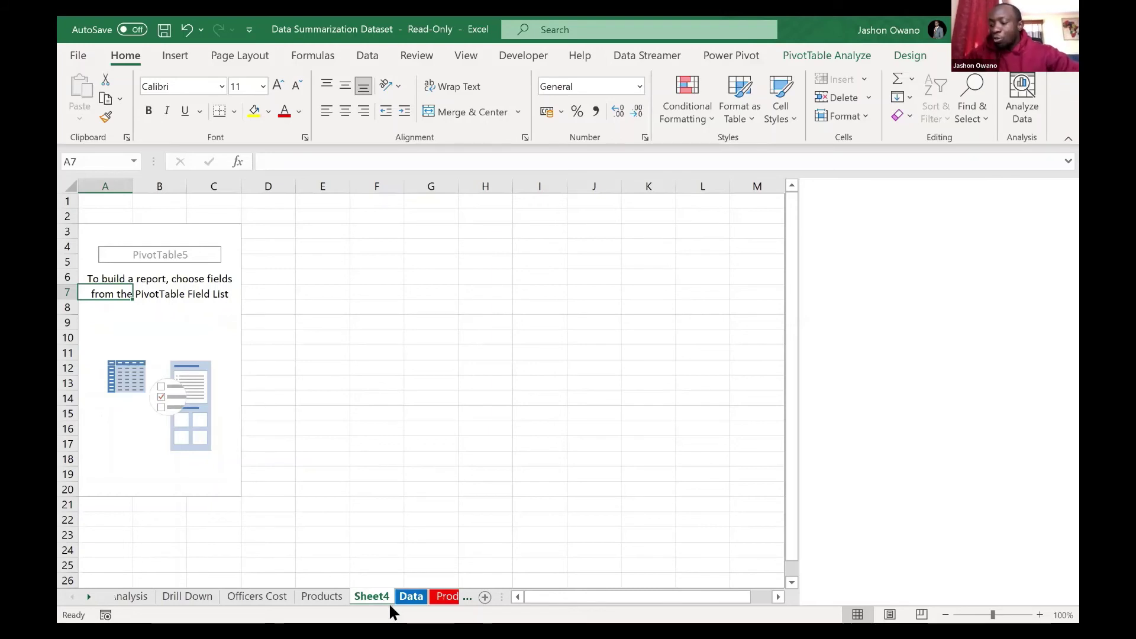
key("ctrl+Page_Down")
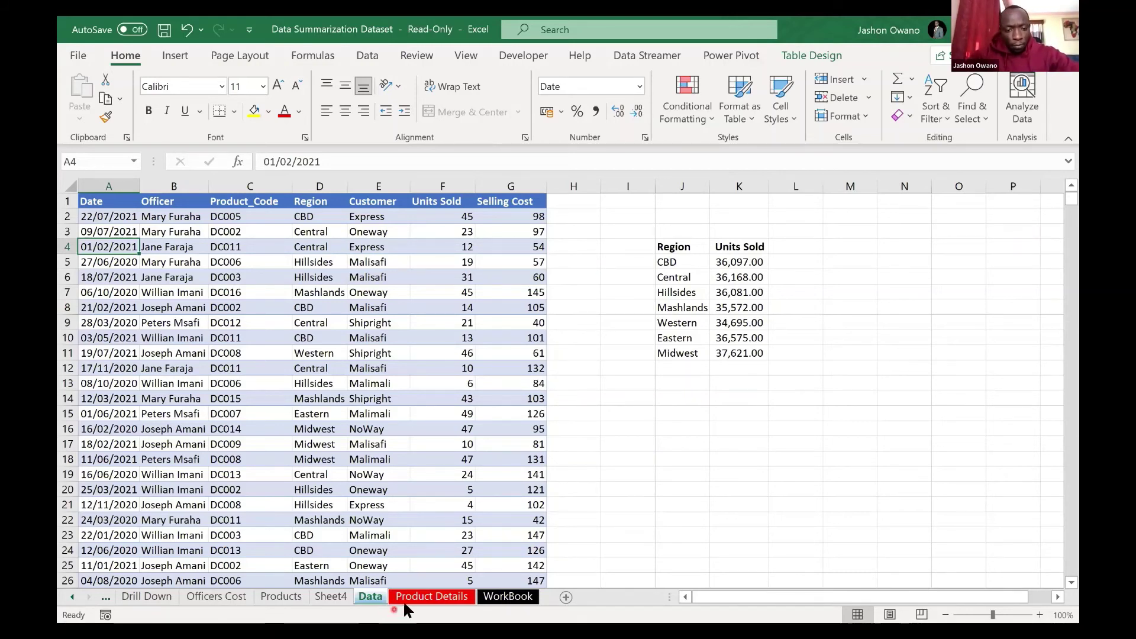
left_click(451, 202)
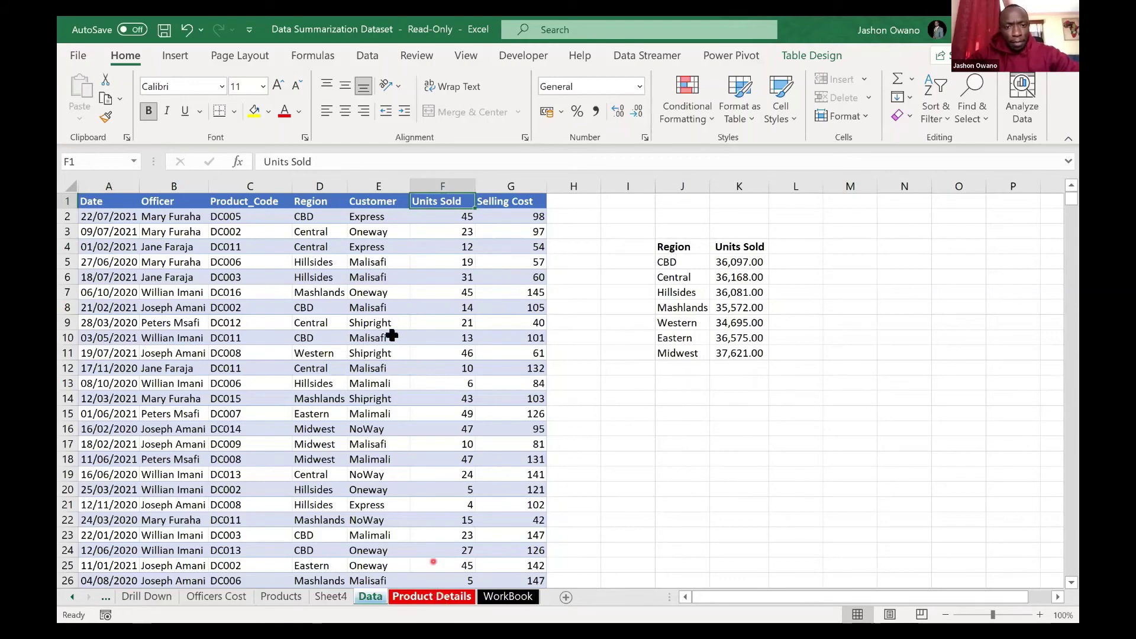
left_click(453, 266)
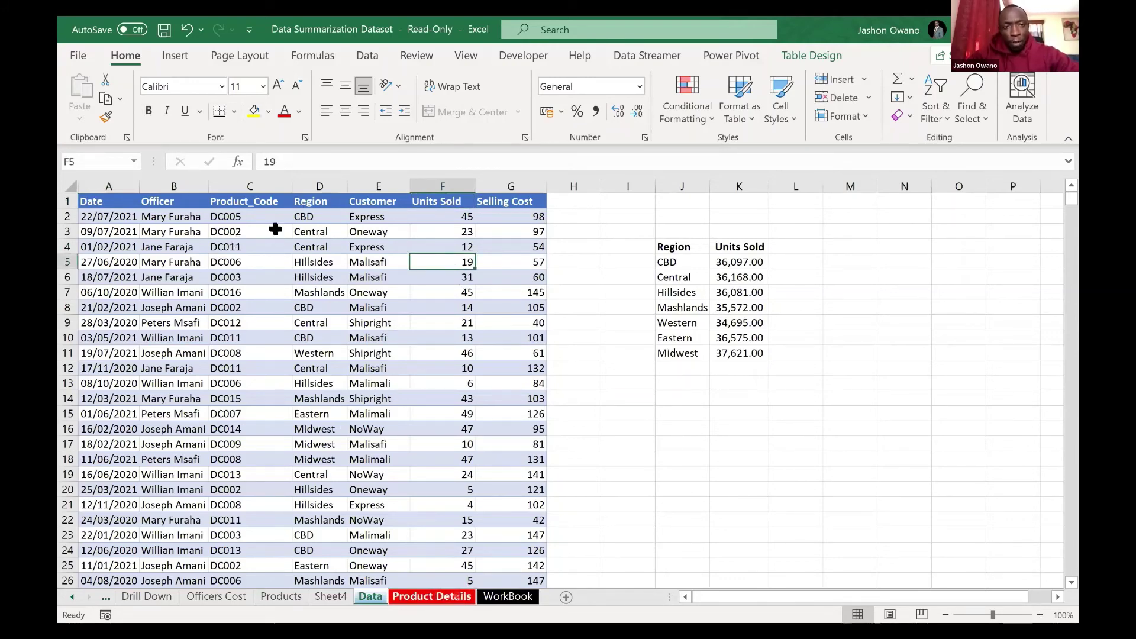
key("ctrl+Page_Down")
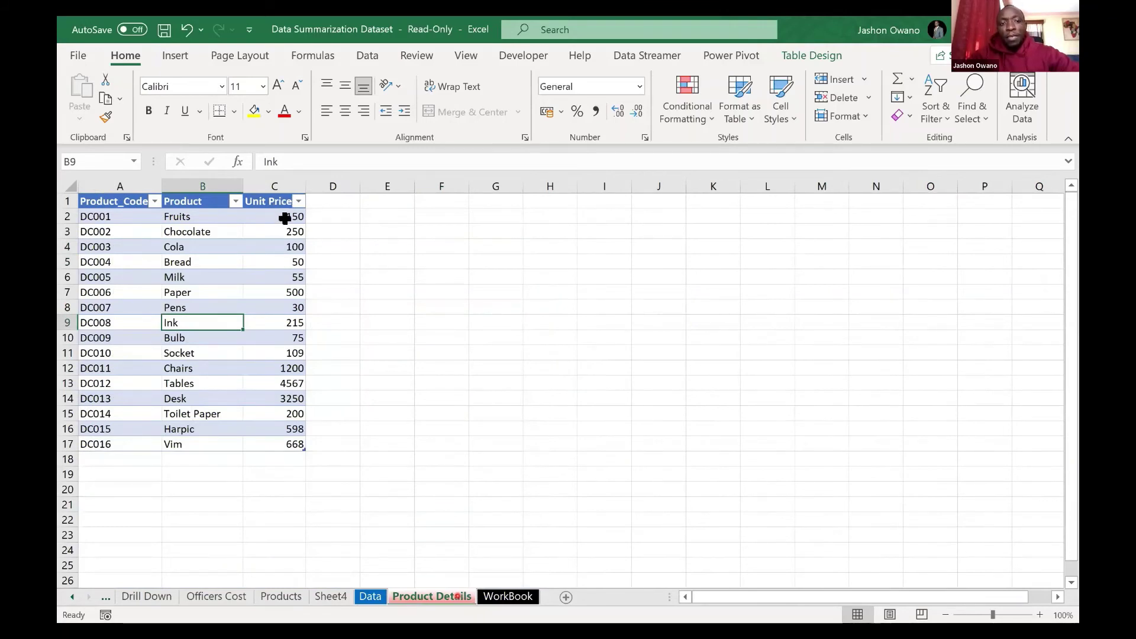
left_click(285, 217)
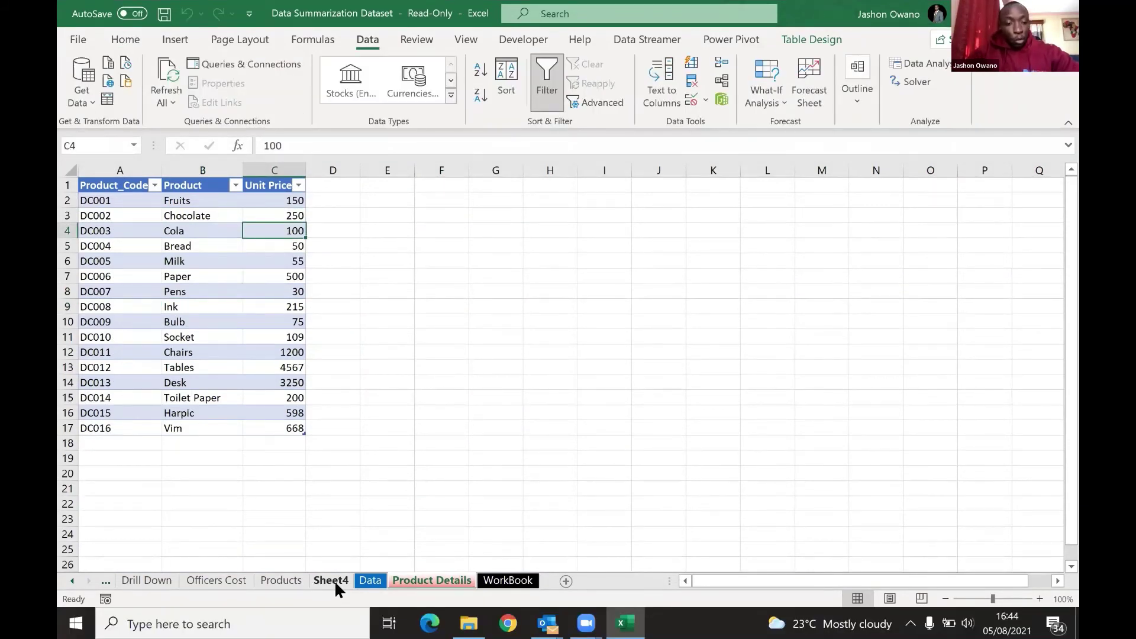
Step: On the Units Analysis sheet, move the Region and Units Sold summary from D3:E10 to H3:I10
right_click(336, 583)
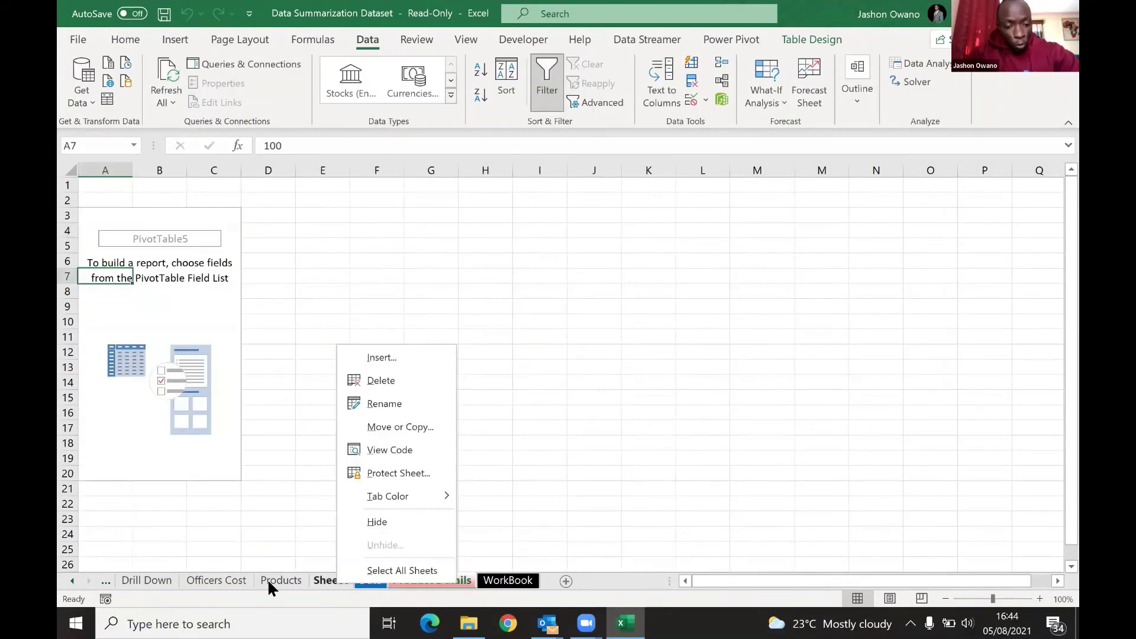
left_click(269, 581)
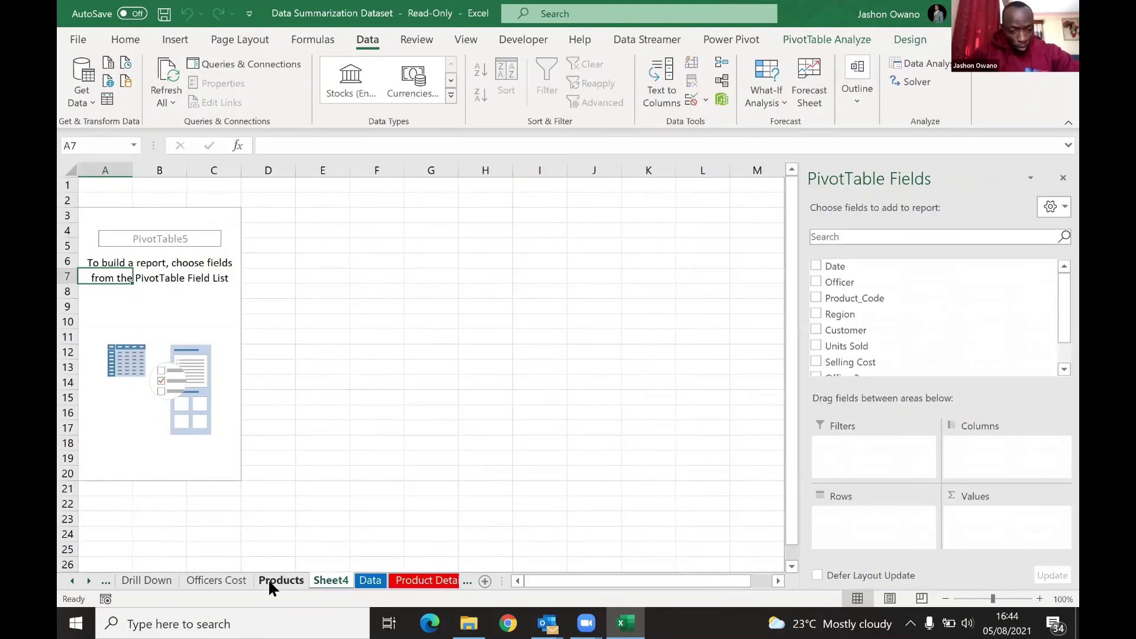
left_click(218, 579)
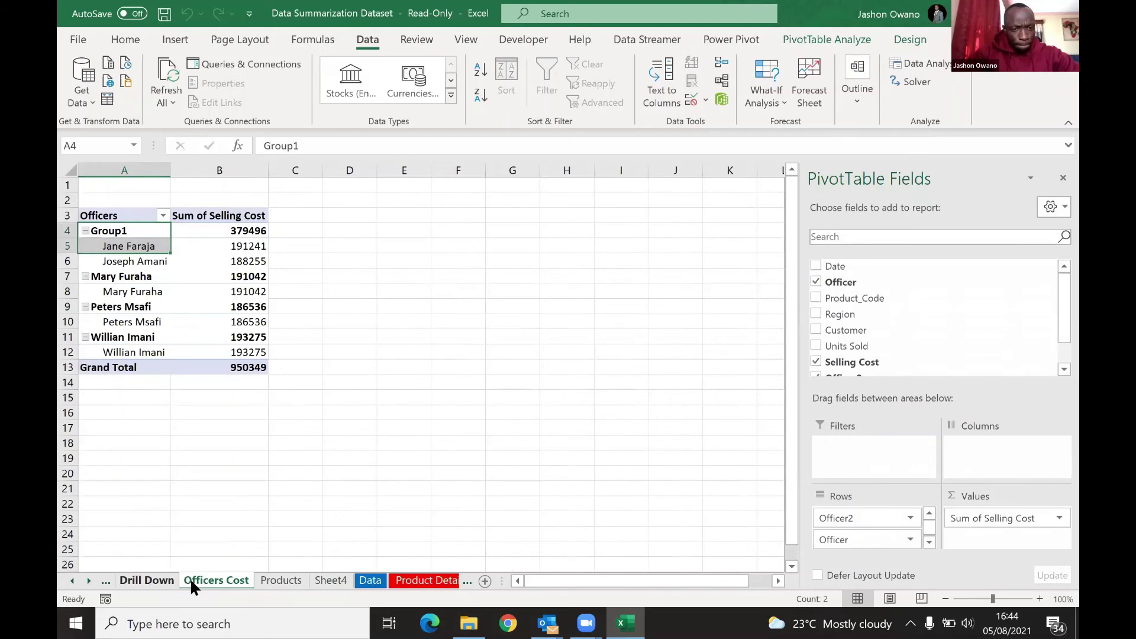
left_click(140, 577)
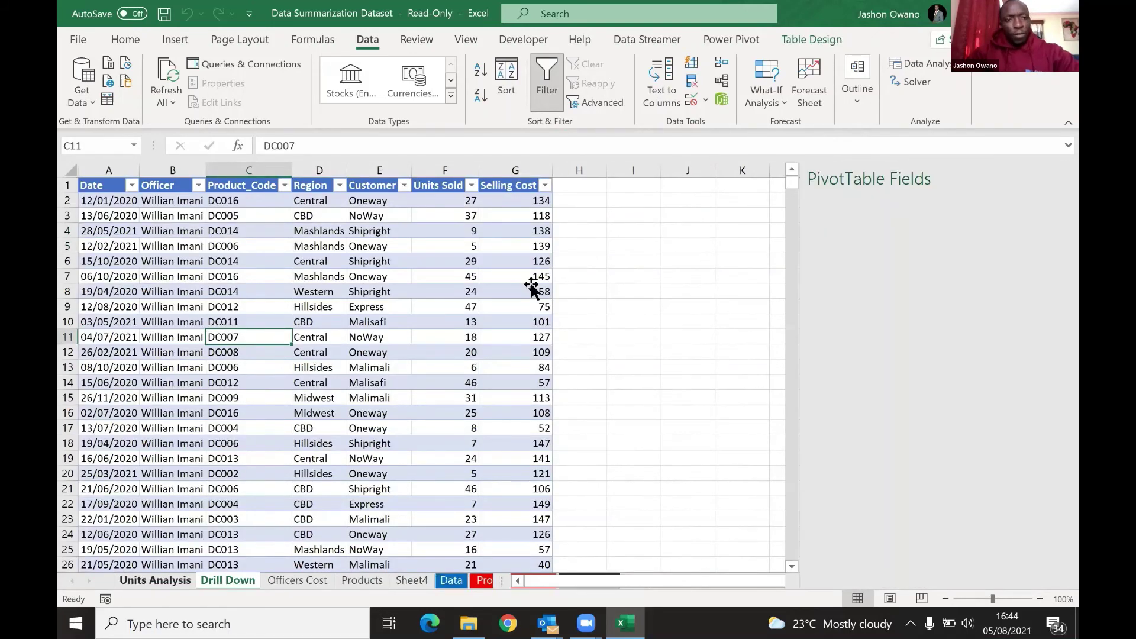
key("ctrl+Page_Up")
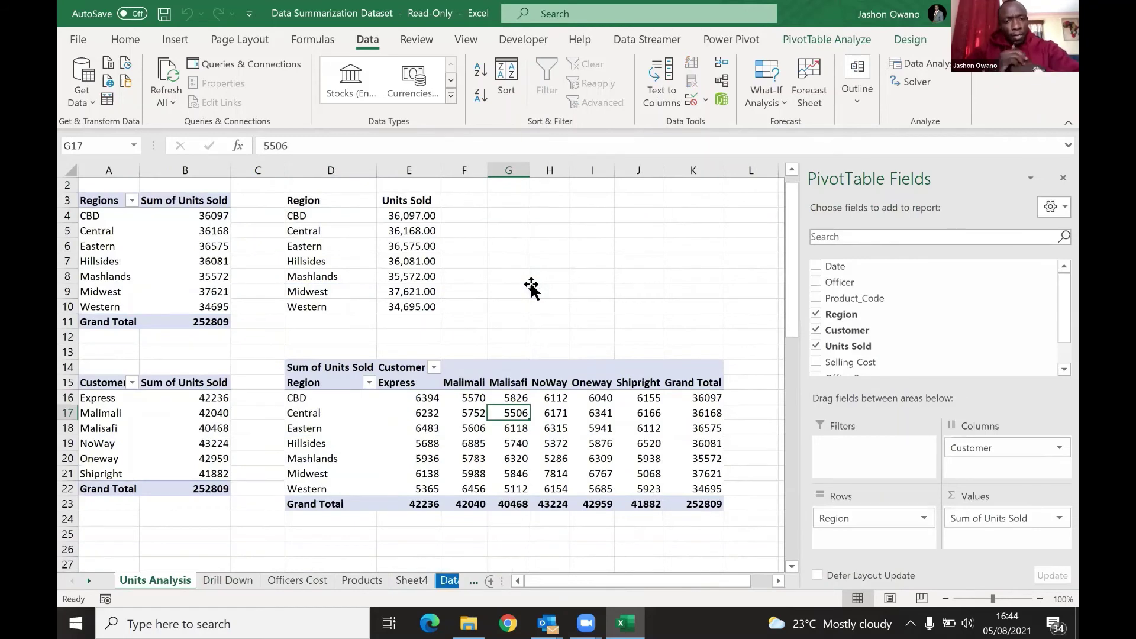
left_click(532, 288)
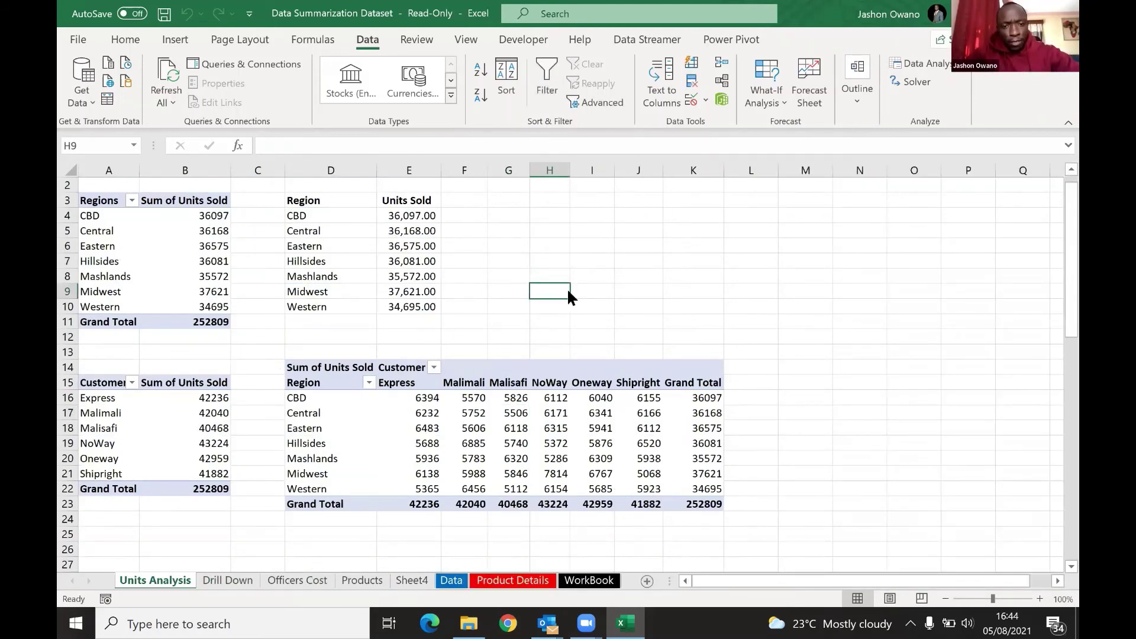
left_click_drag(305, 197, 414, 306)
left_click_drag(415, 315, 587, 314)
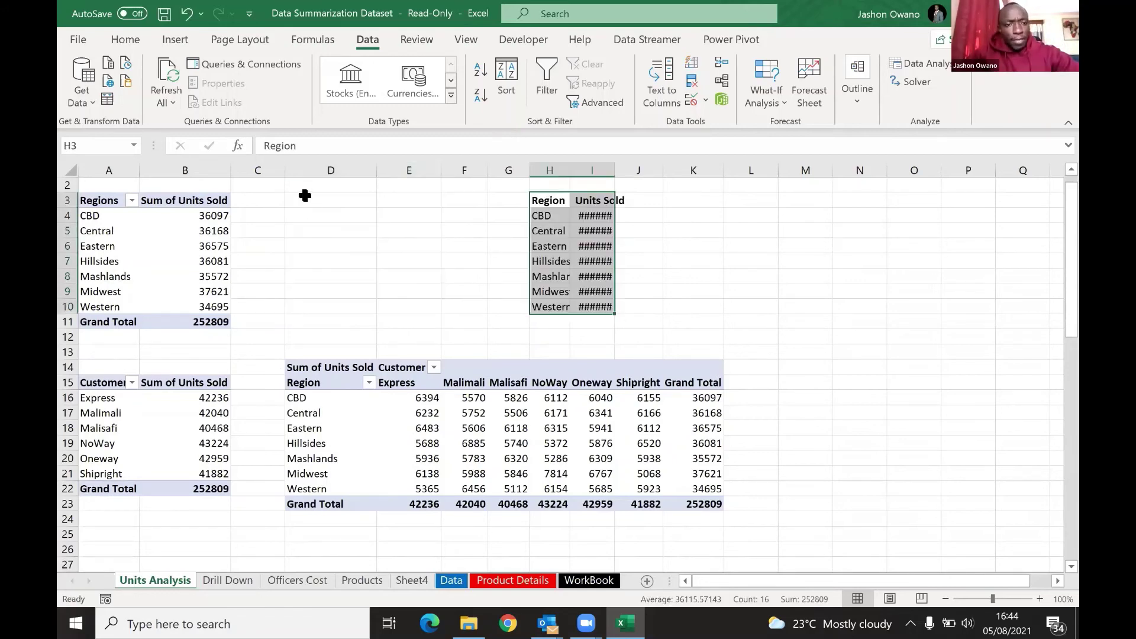
Step: Examine the Regions pivot table's values and the fields available in its field list
left_click(208, 204)
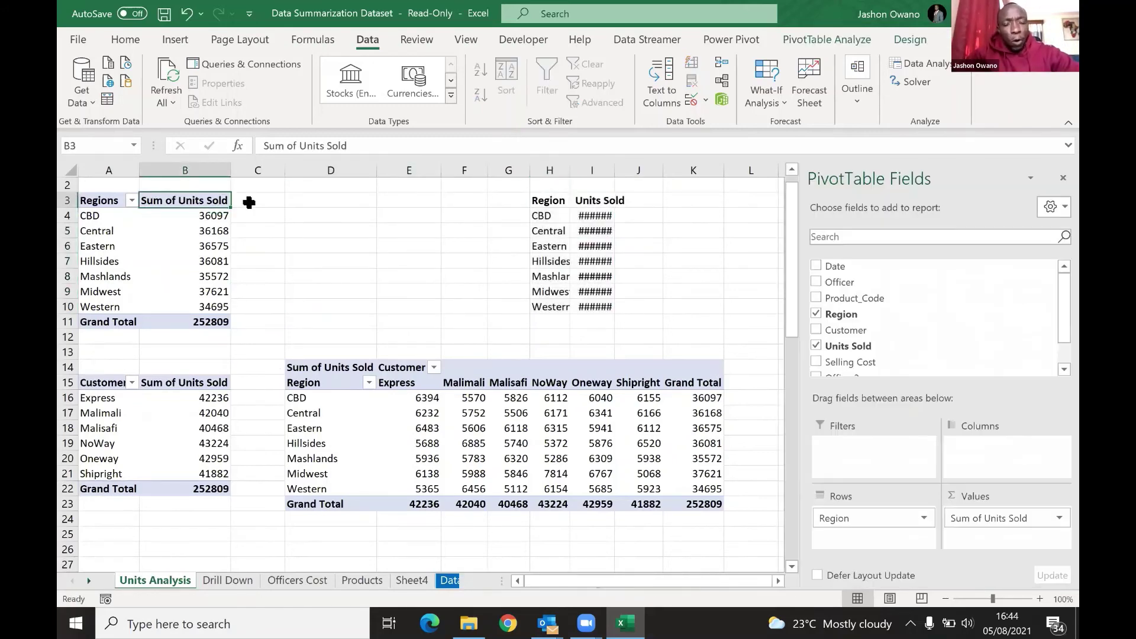
left_click(213, 216)
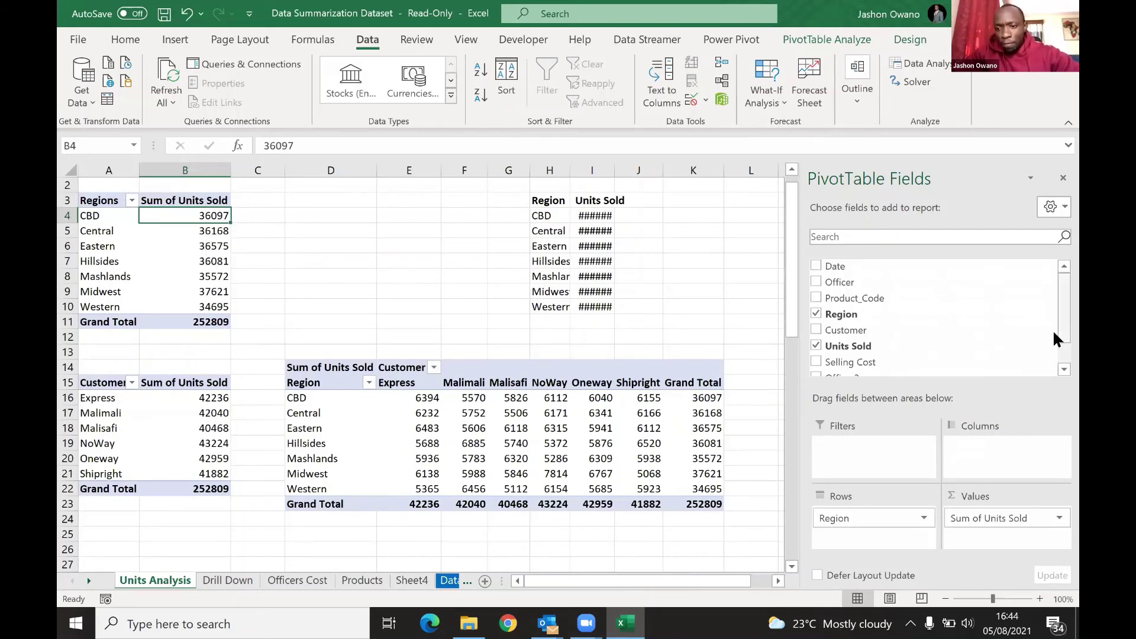
left_click_drag(1063, 320, 1060, 339)
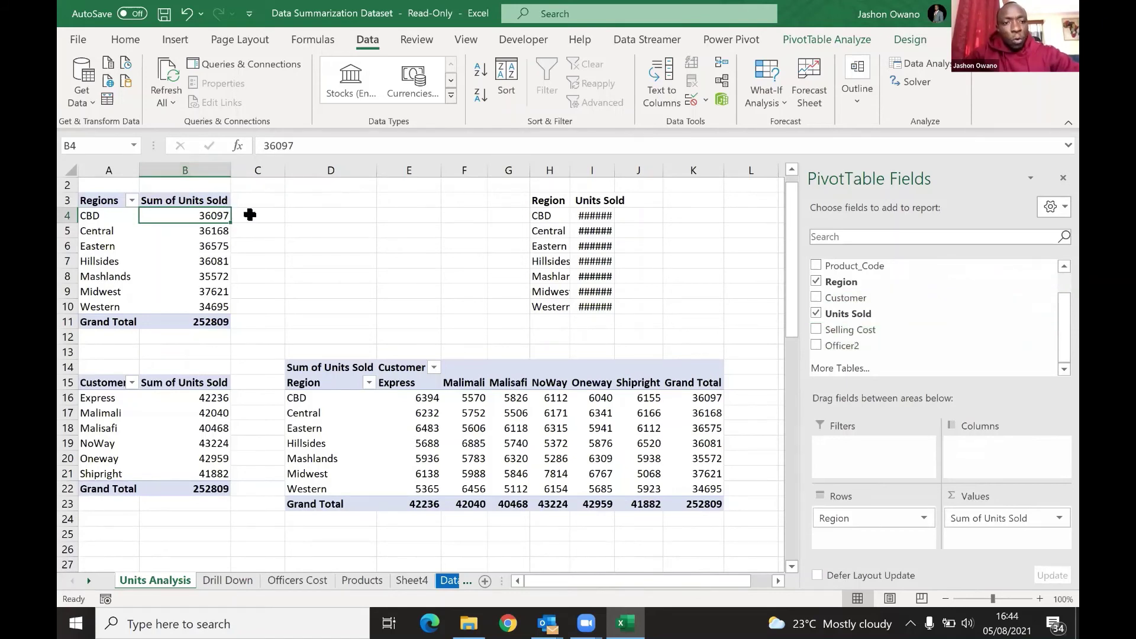
left_click(250, 215)
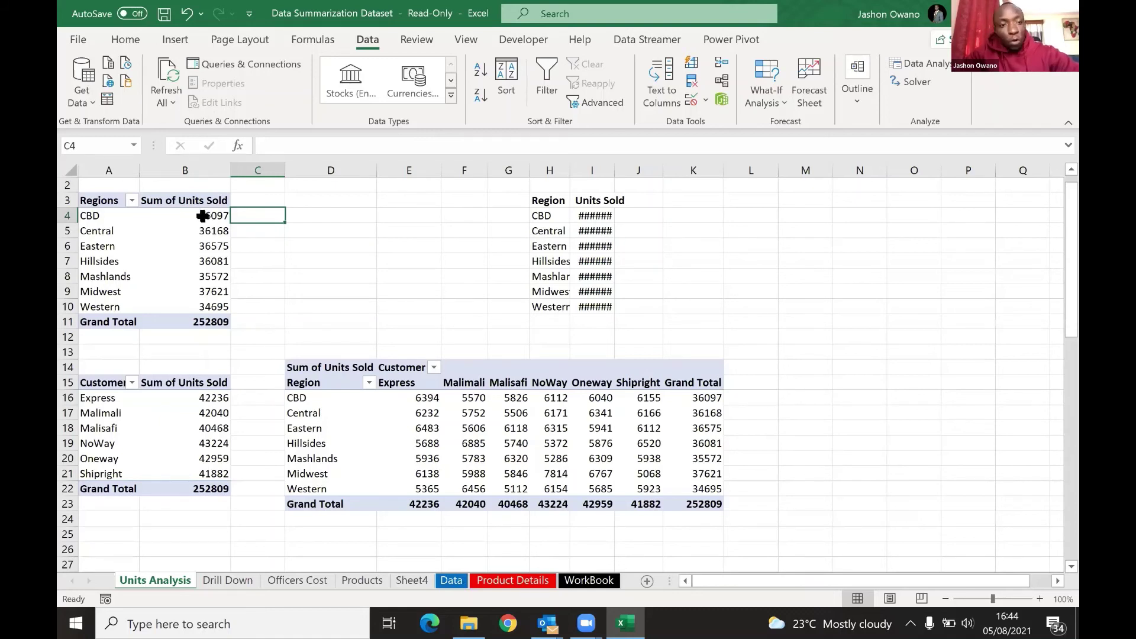
left_click(204, 216)
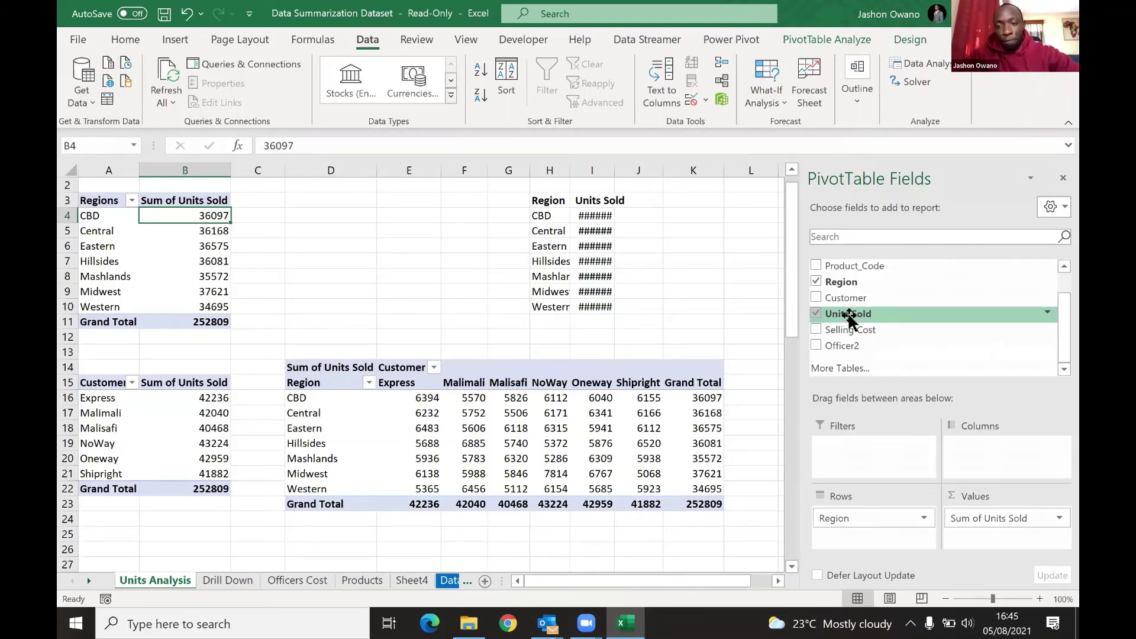
mouse_move(177, 213)
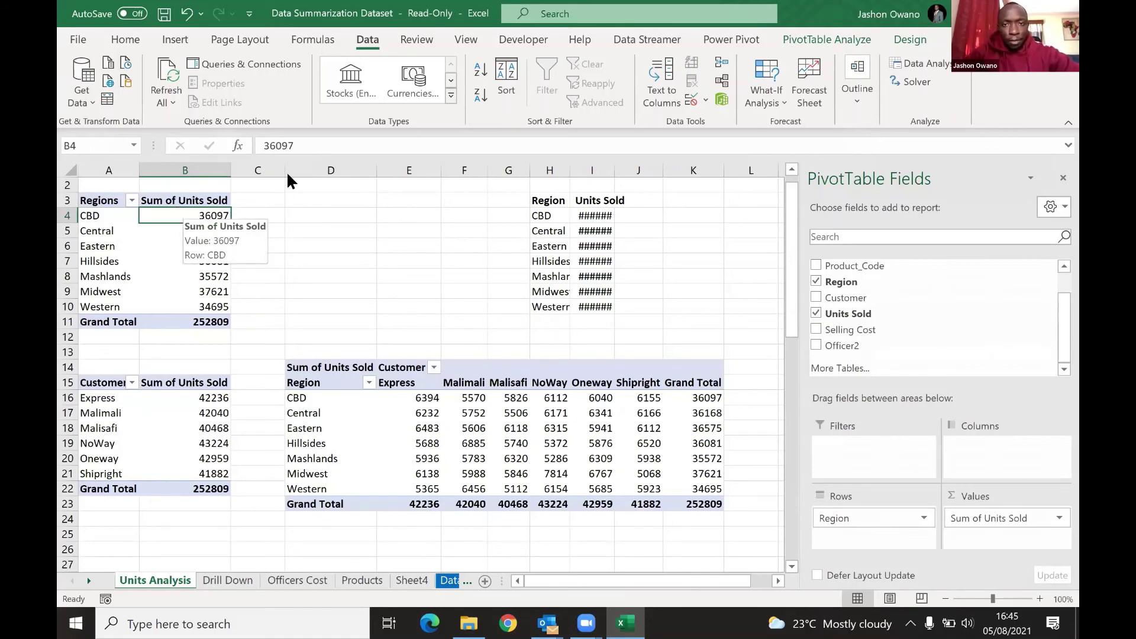
left_click(760, 89)
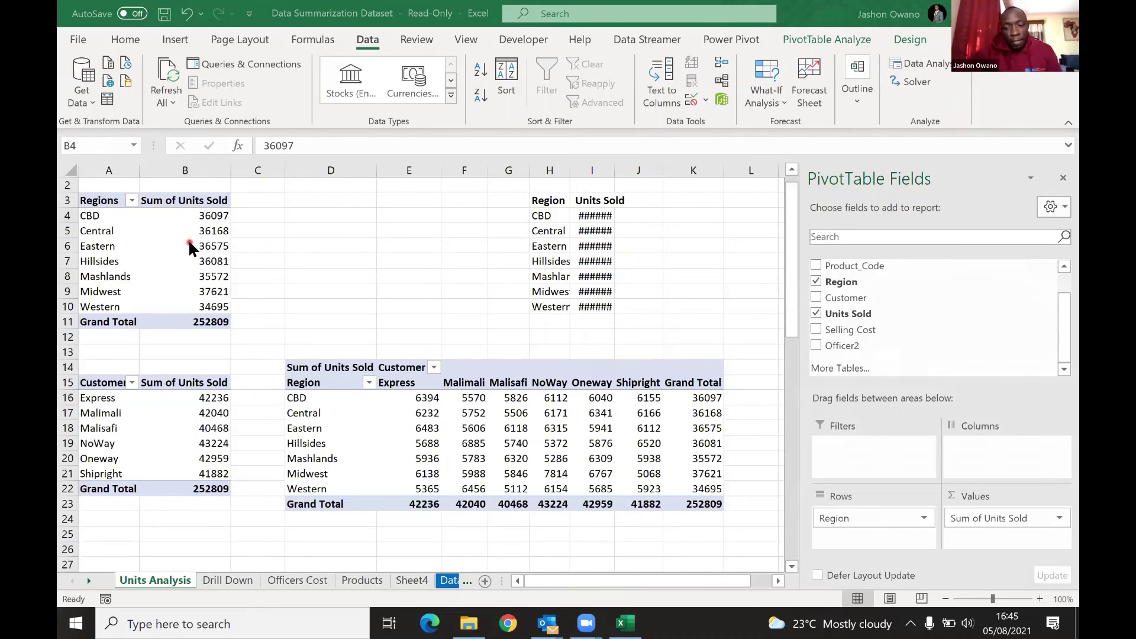
Step: Start a calculated field for the Regions pivot table and name it Total Cost
left_click(209, 218)
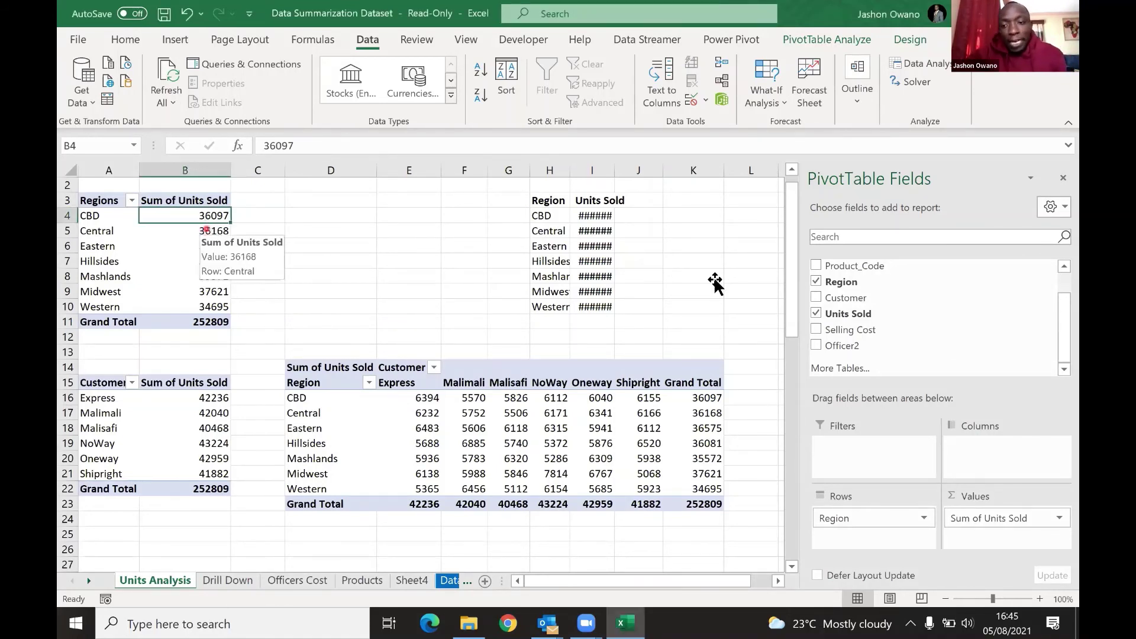
left_click(823, 292)
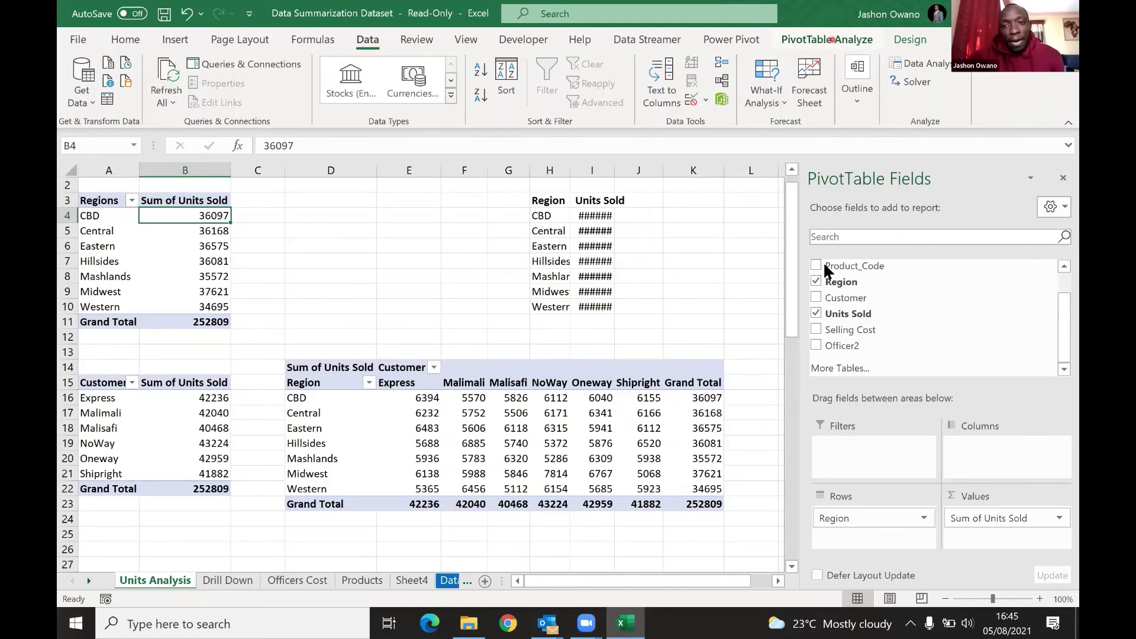
left_click(831, 41)
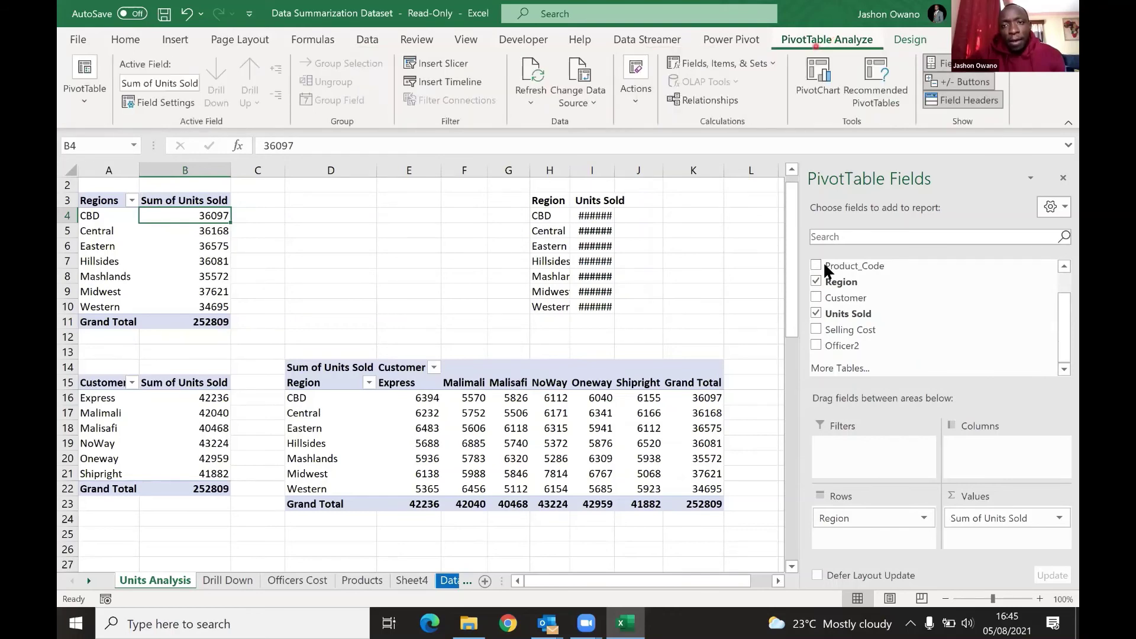
left_click(693, 65)
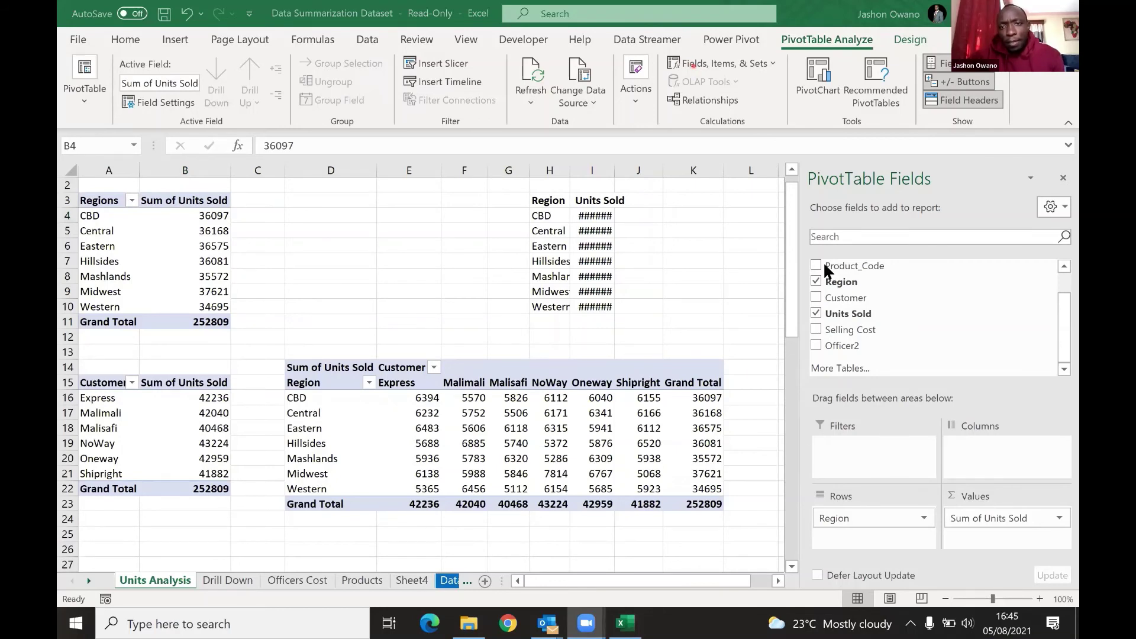
left_click(771, 61)
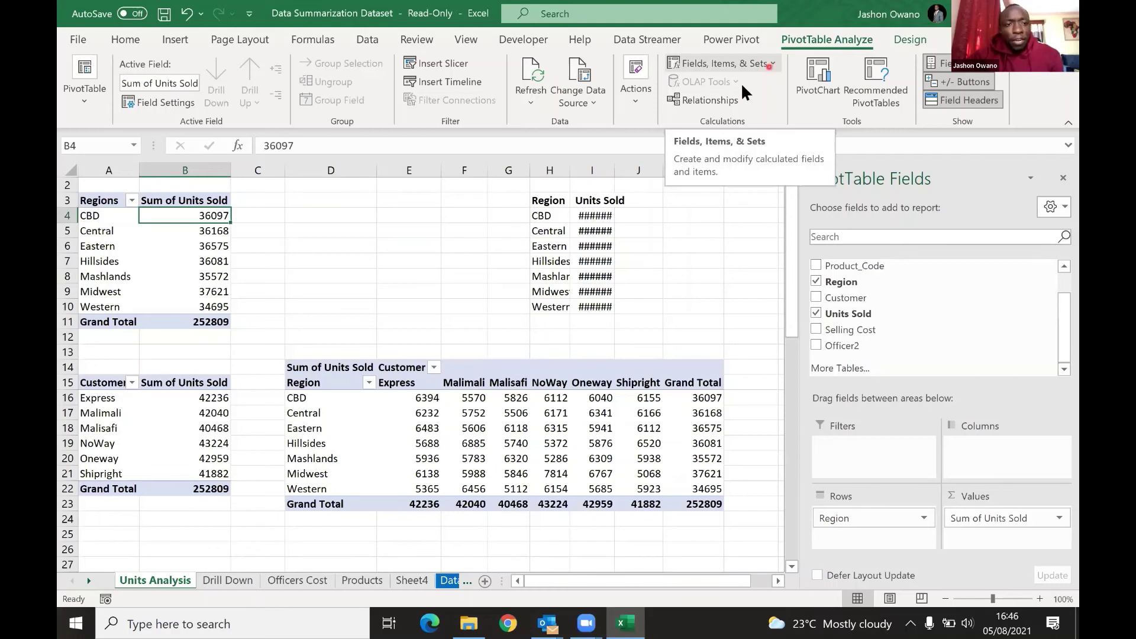
left_click(770, 65)
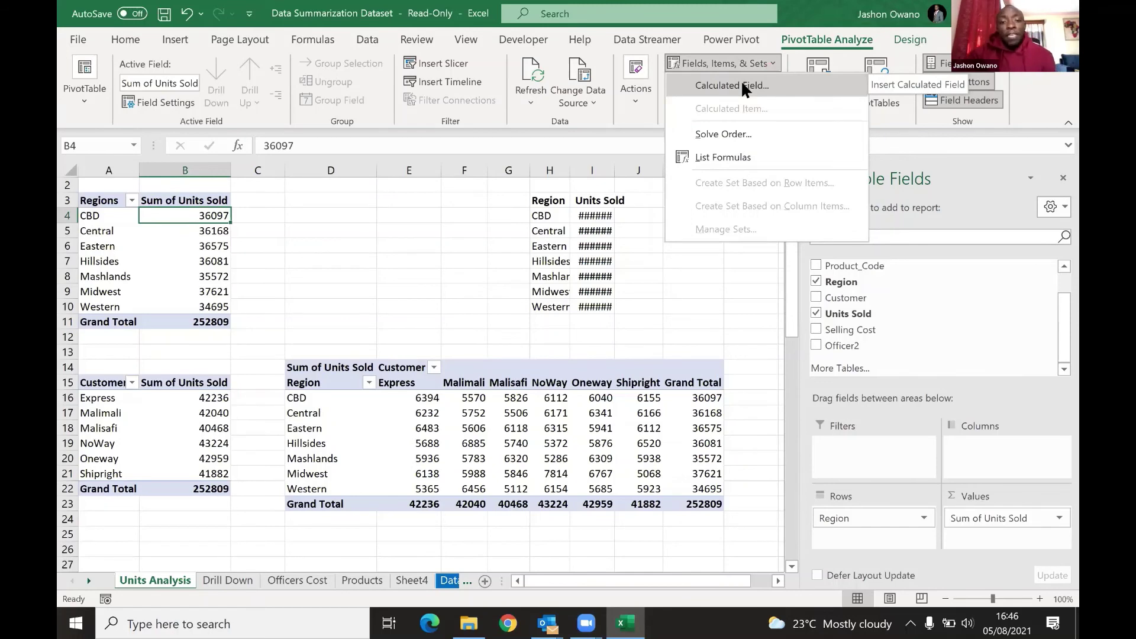
left_click(741, 83)
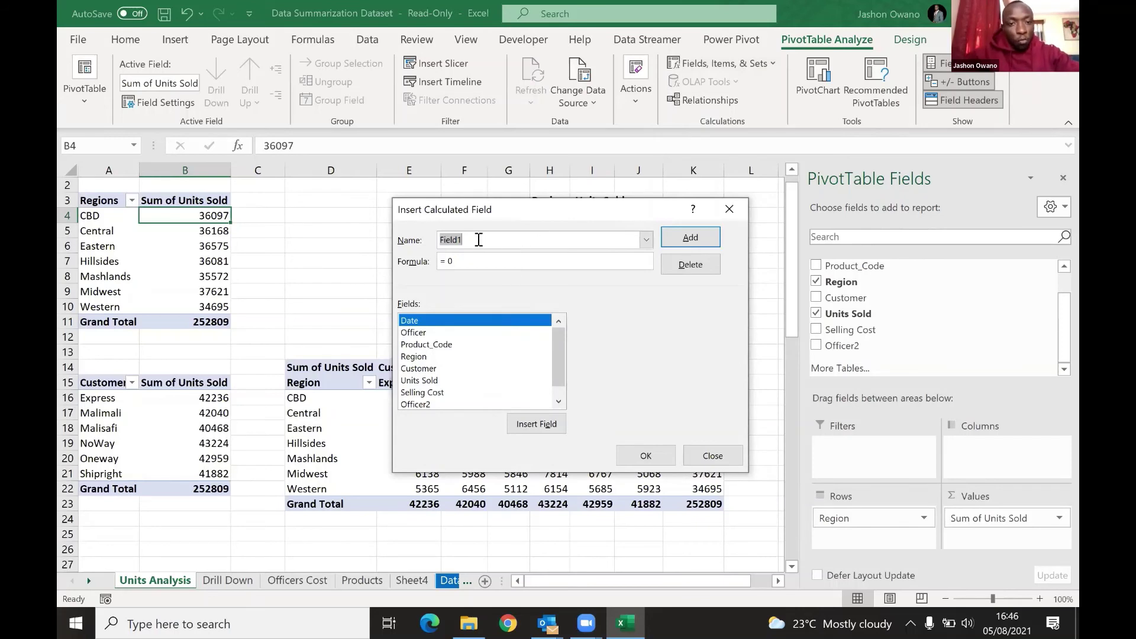
type("T")
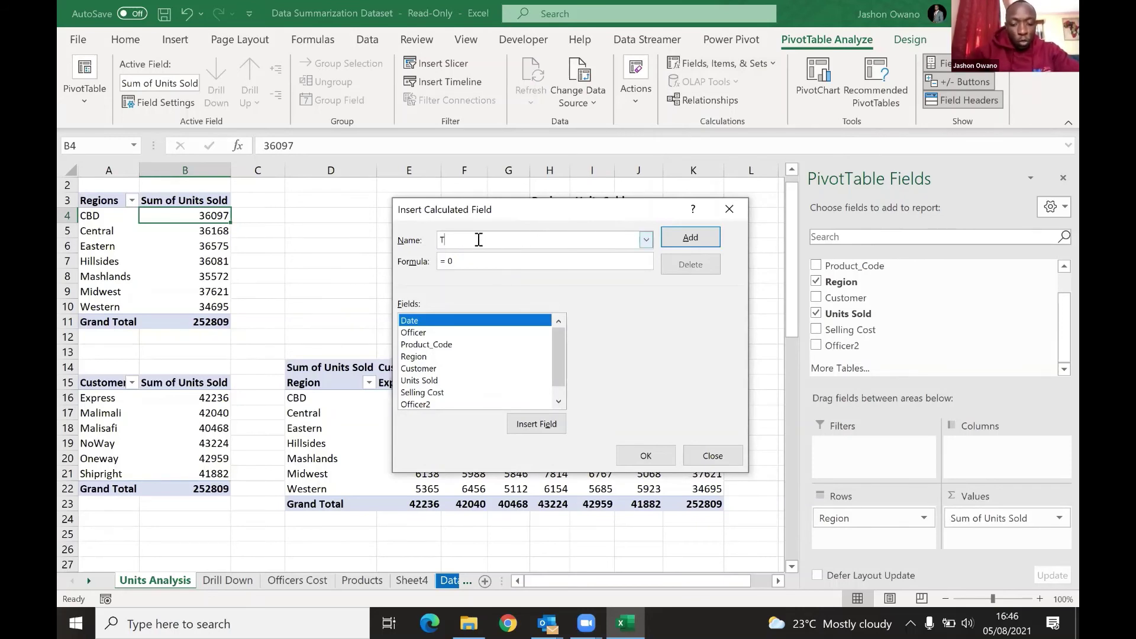
type("otal Cost")
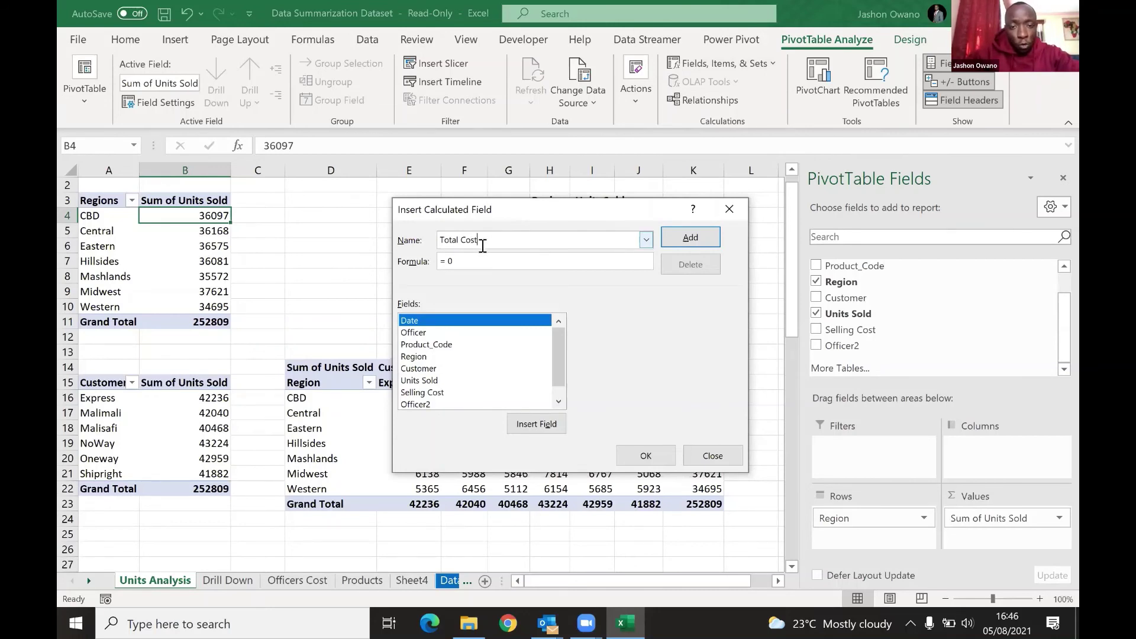
Step: Set the Total Cost formula to = 'Units Sold' * 'Selling Cost' and add the field to the Regions pivot table
left_click(473, 264)
key("BackSpace")
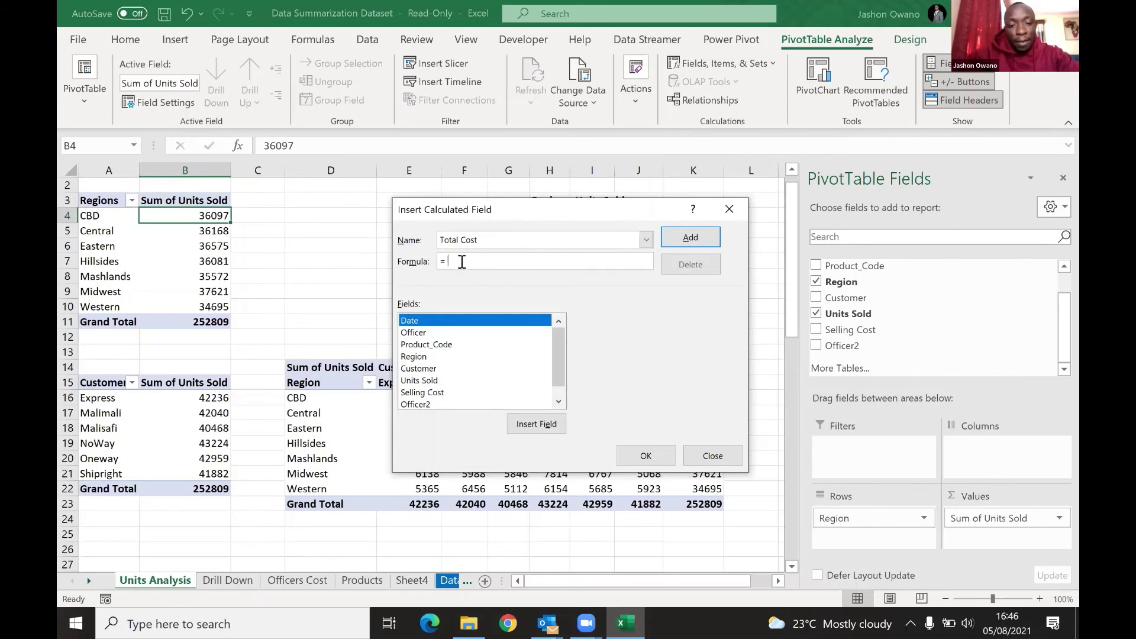
left_click(418, 380)
left_click(536, 424)
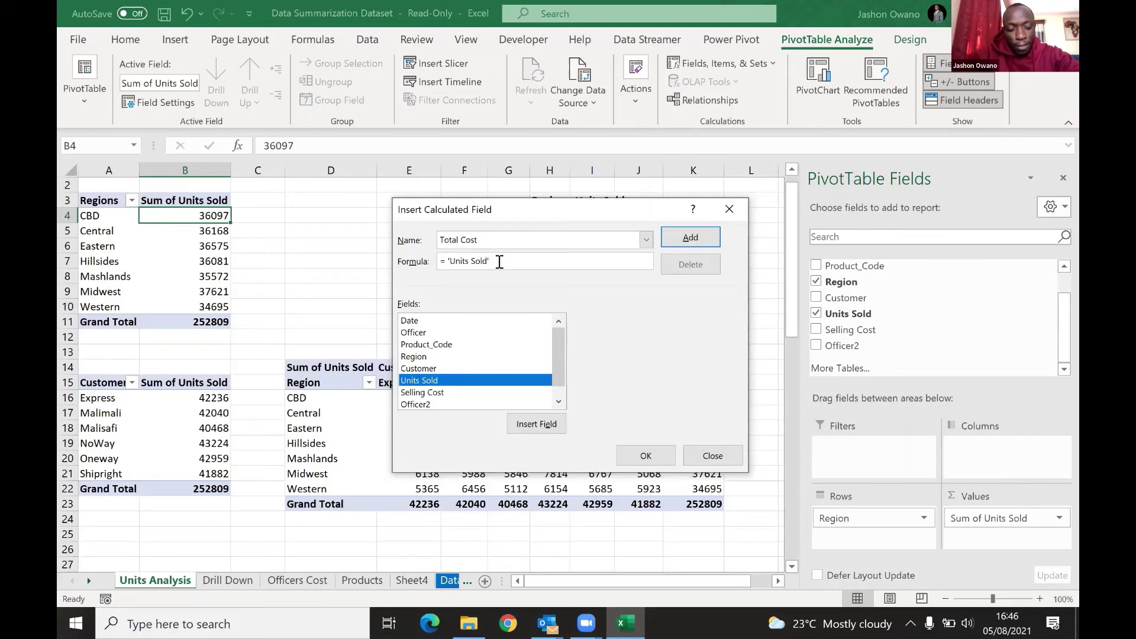
type("*")
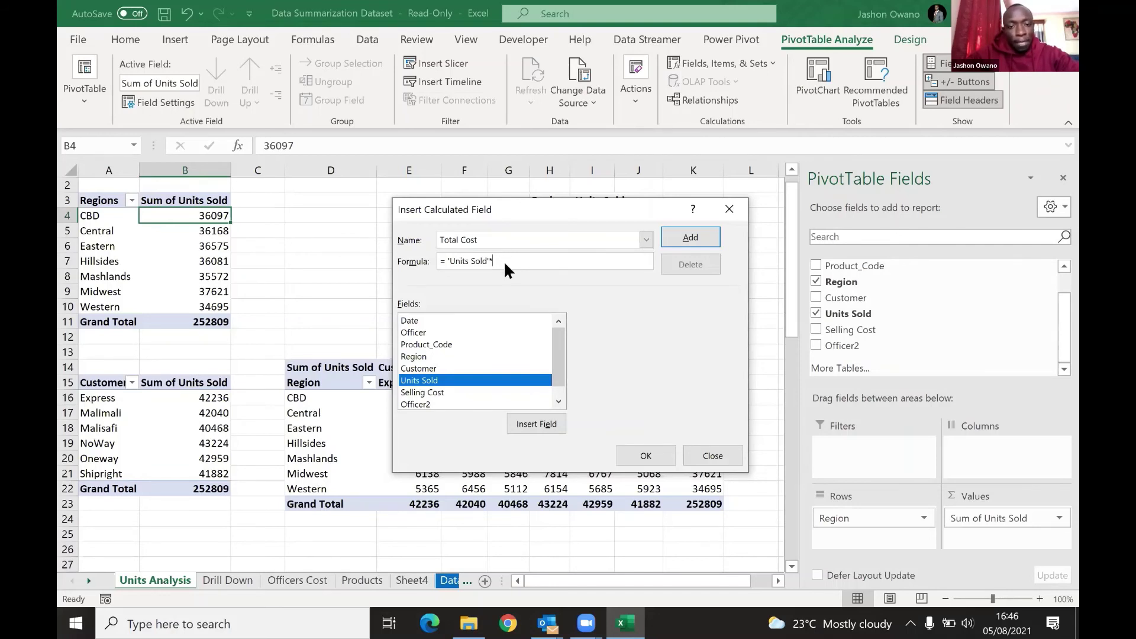
double_click(431, 393)
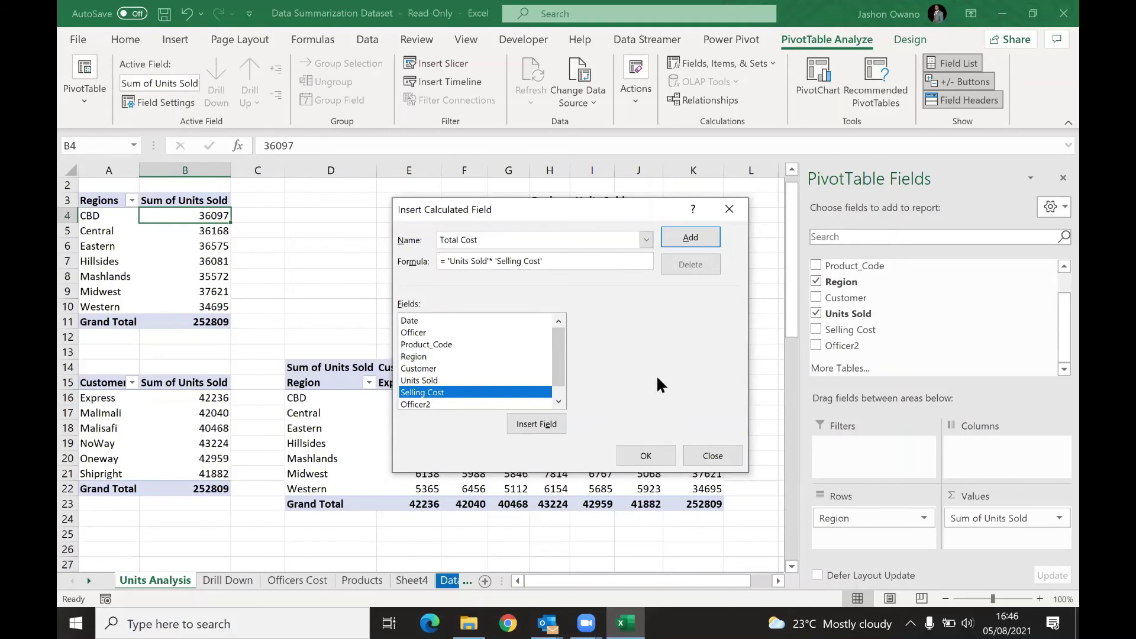
left_click(690, 238)
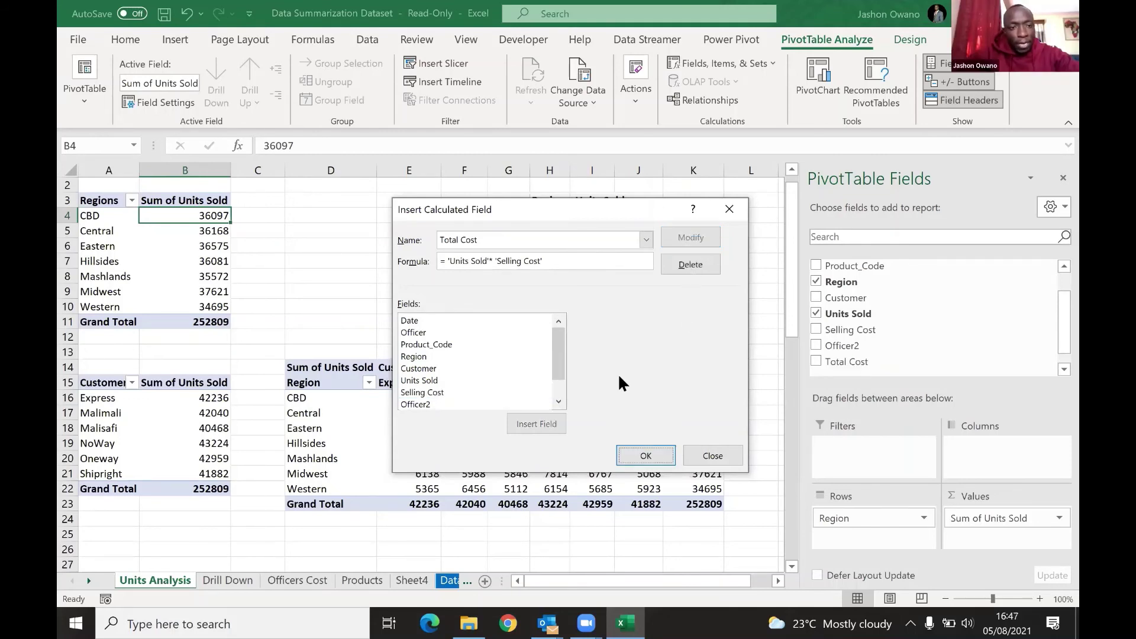
left_click(639, 451)
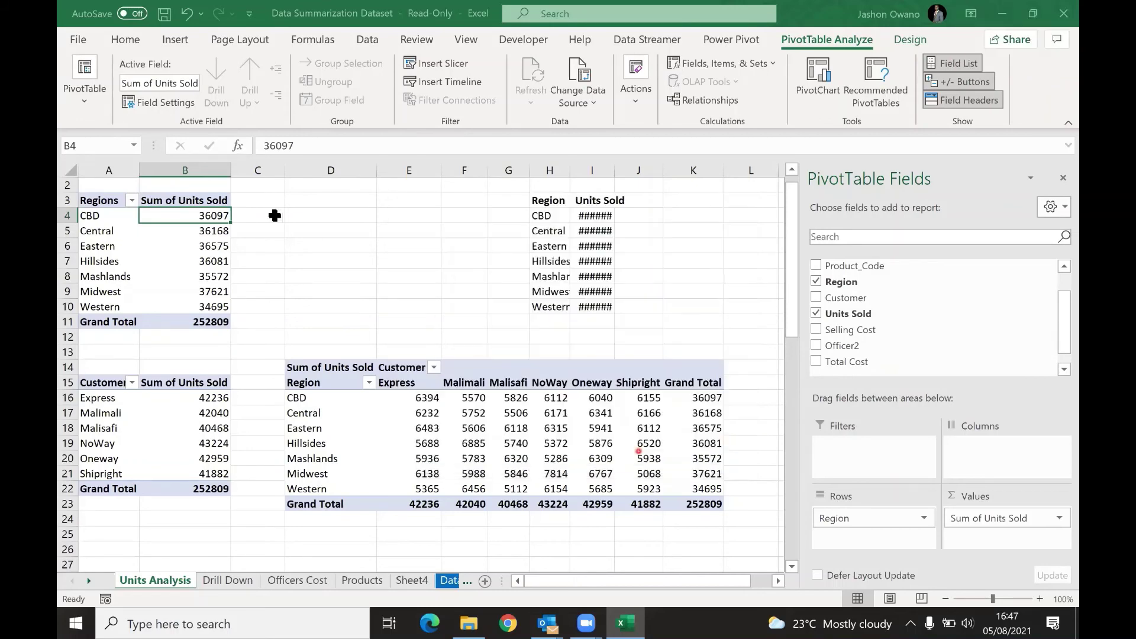
Step: Format the Sum of Total Cost column with comma style
left_click(267, 197)
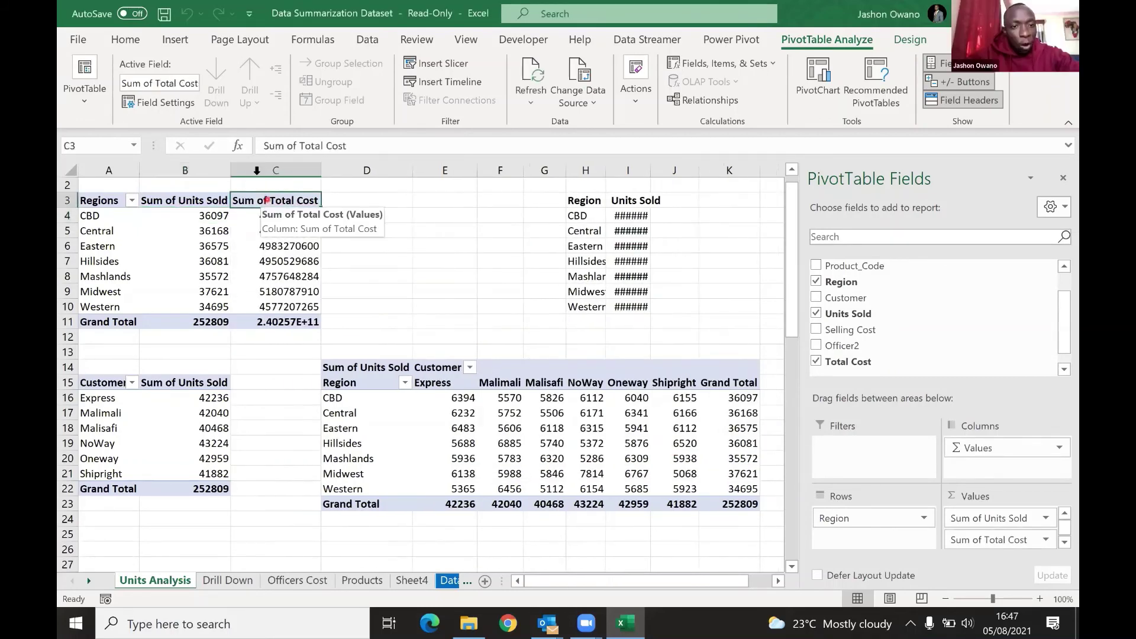
left_click(284, 246)
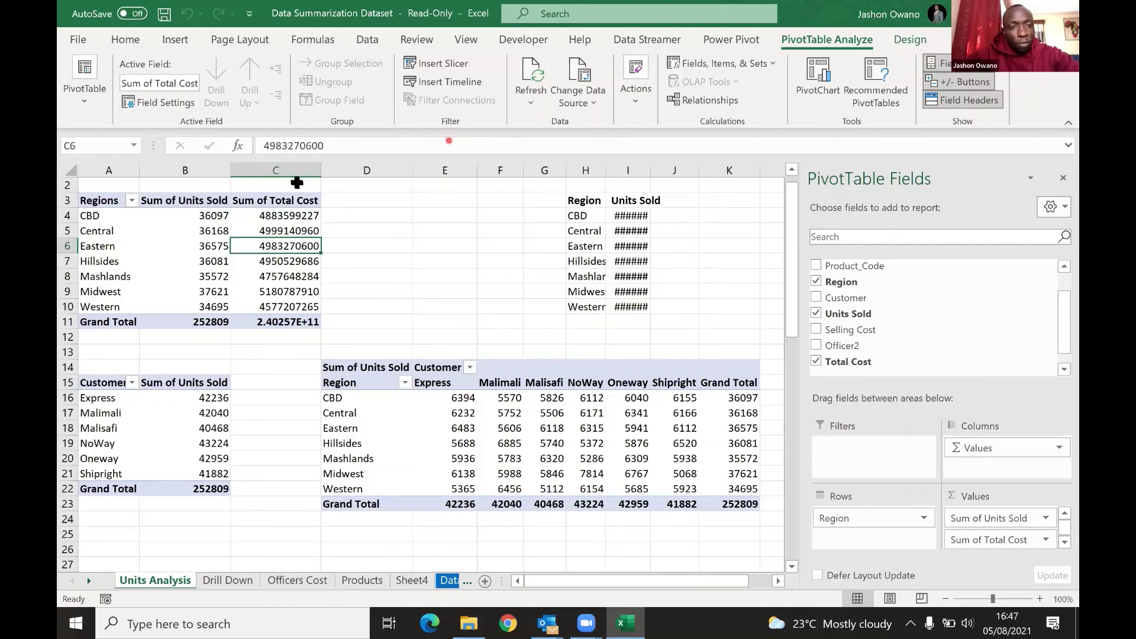
left_click(216, 215)
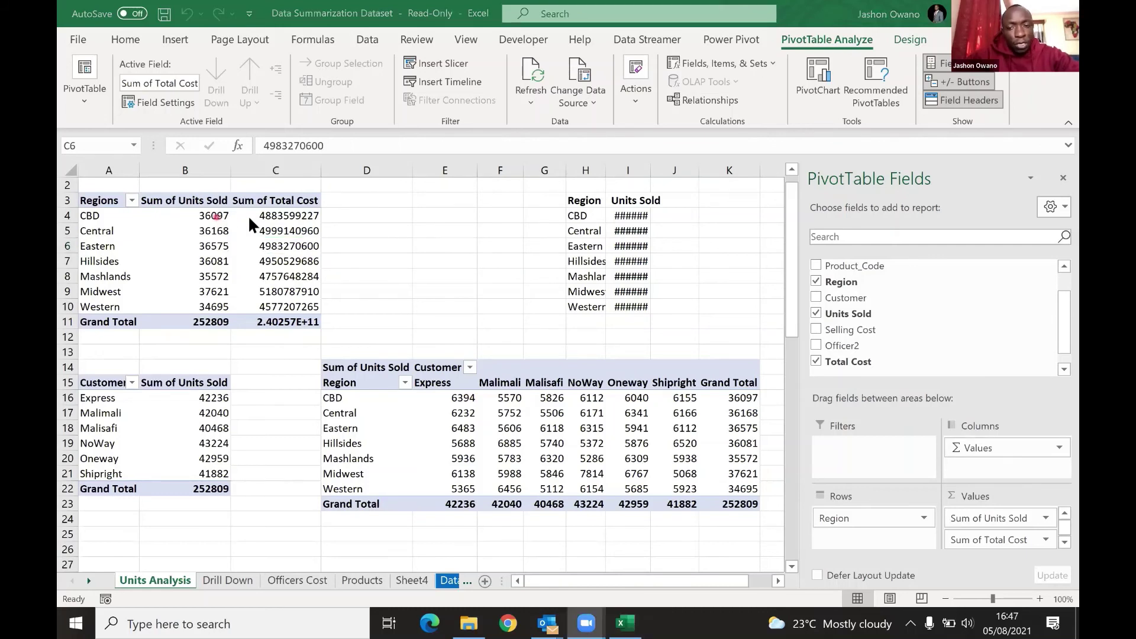
left_click(303, 219)
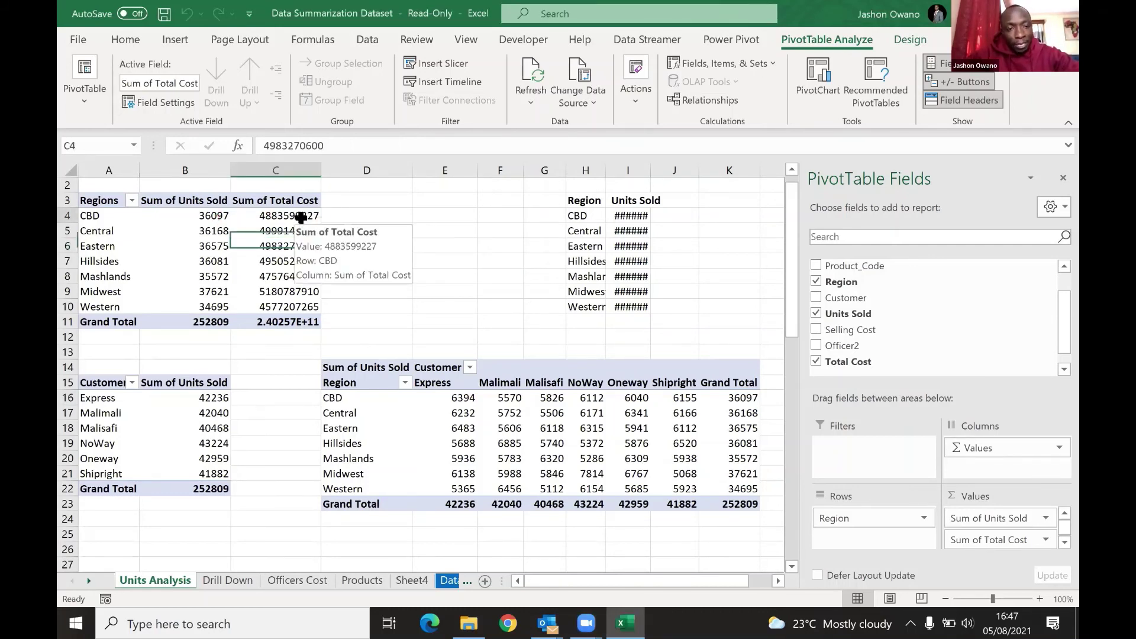
left_click(278, 172)
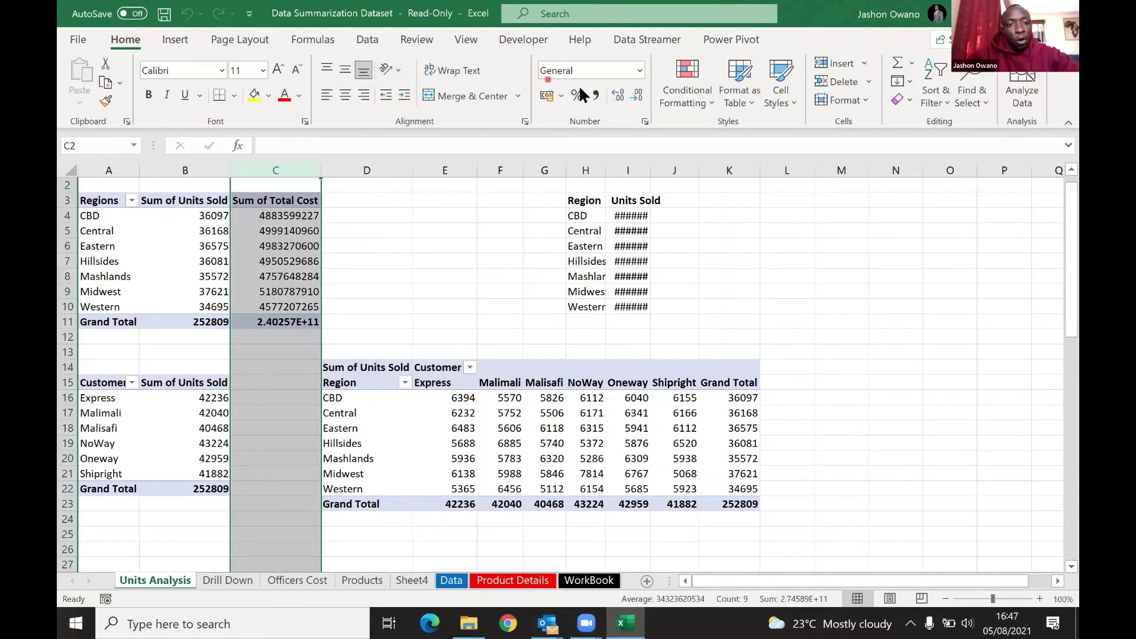
left_click(584, 95)
left_click(769, 338)
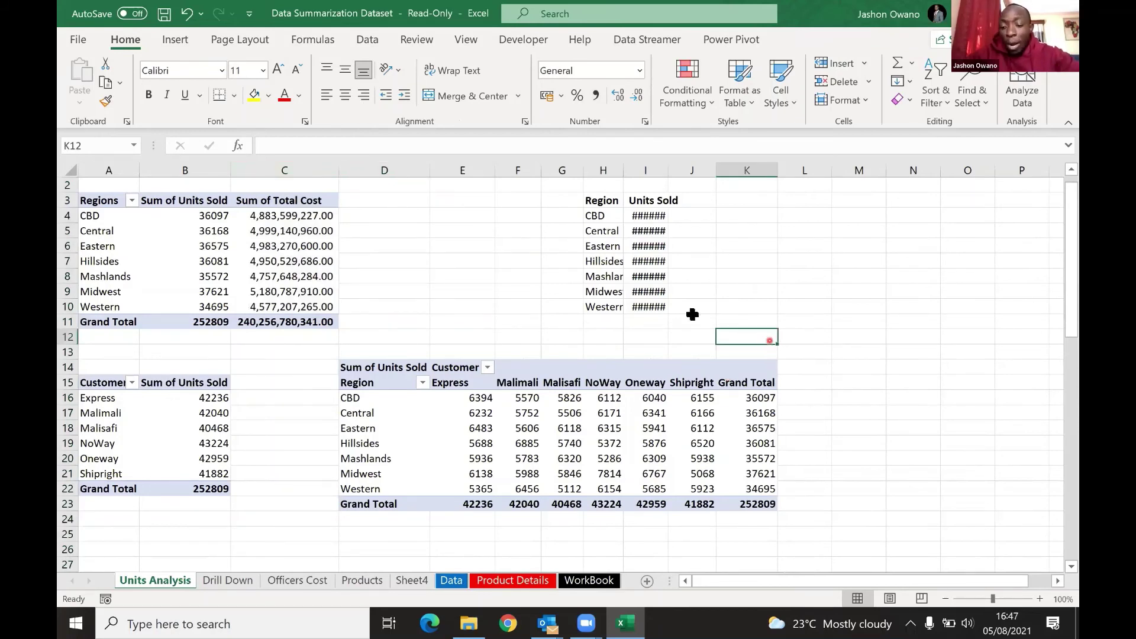
left_click(781, 260)
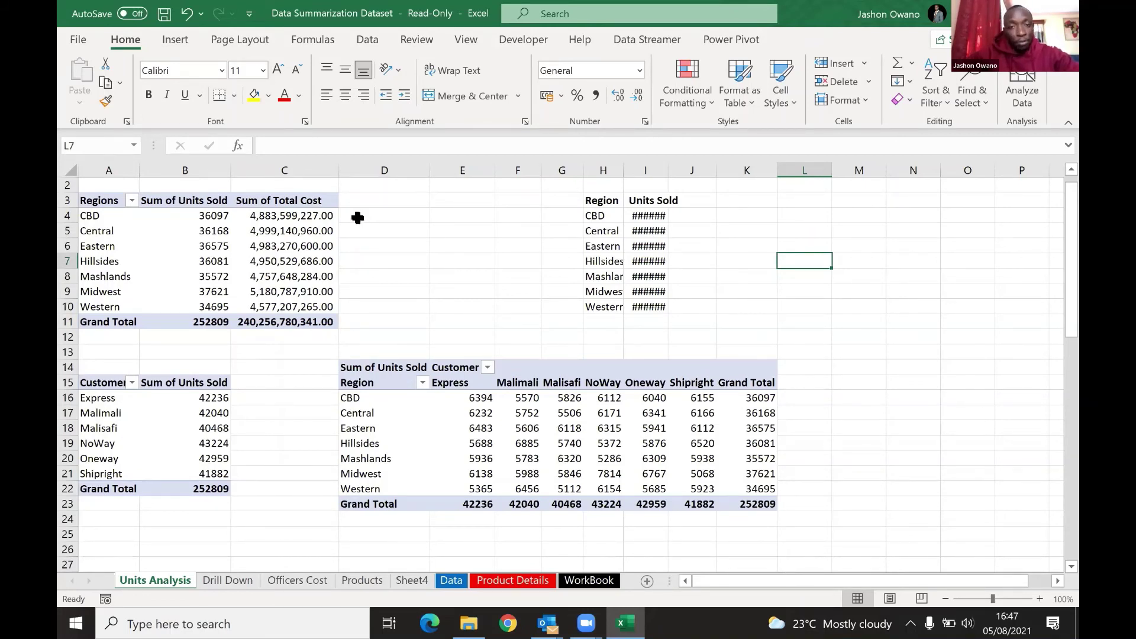
Step: Insert a timeline for the Date field of the Regions pivot table
left_click(217, 233)
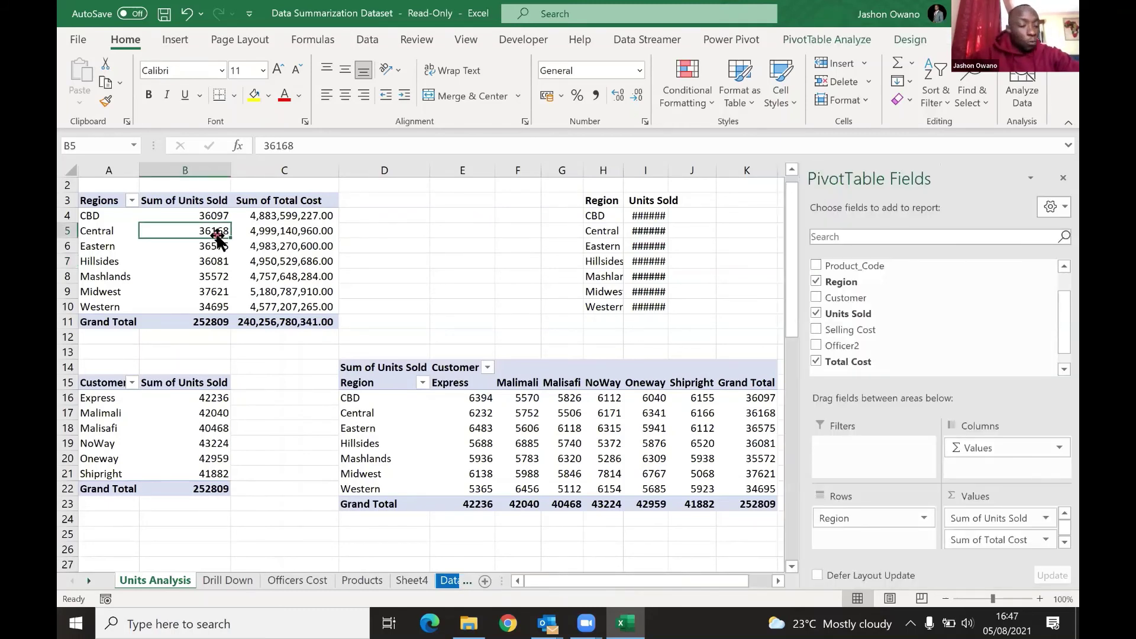
mouse_move(217, 235)
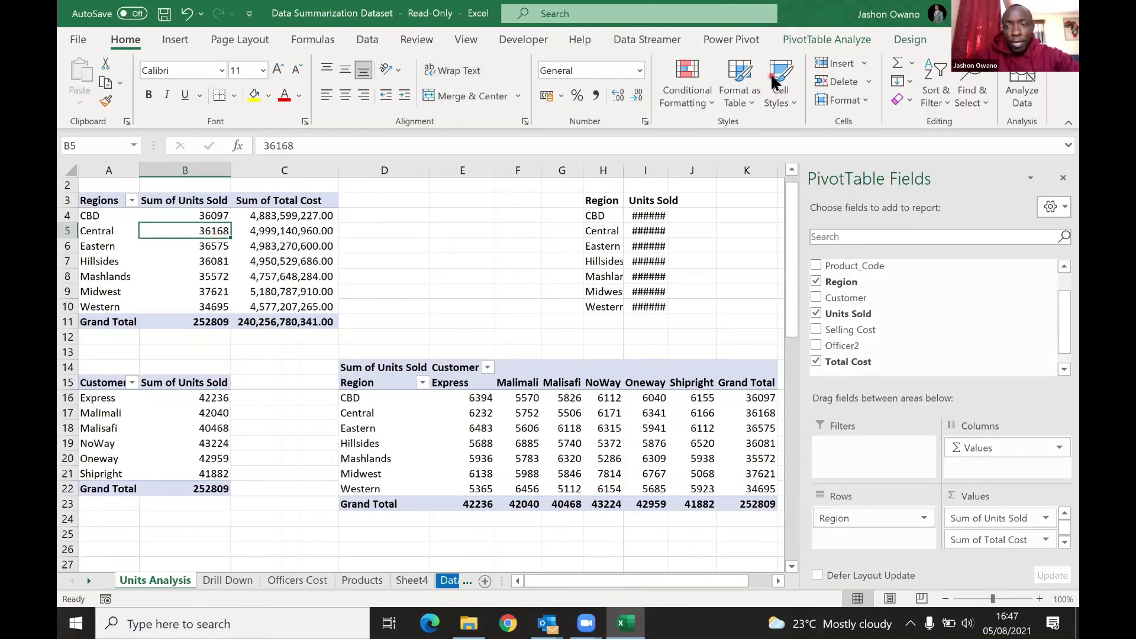
left_click(830, 39)
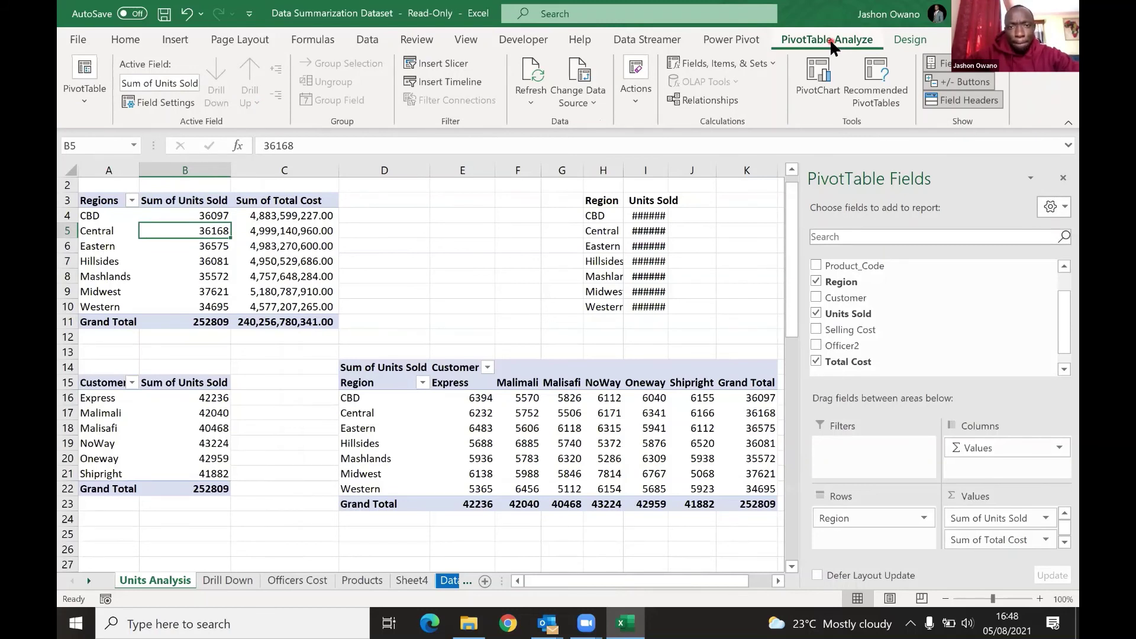
left_click(438, 82)
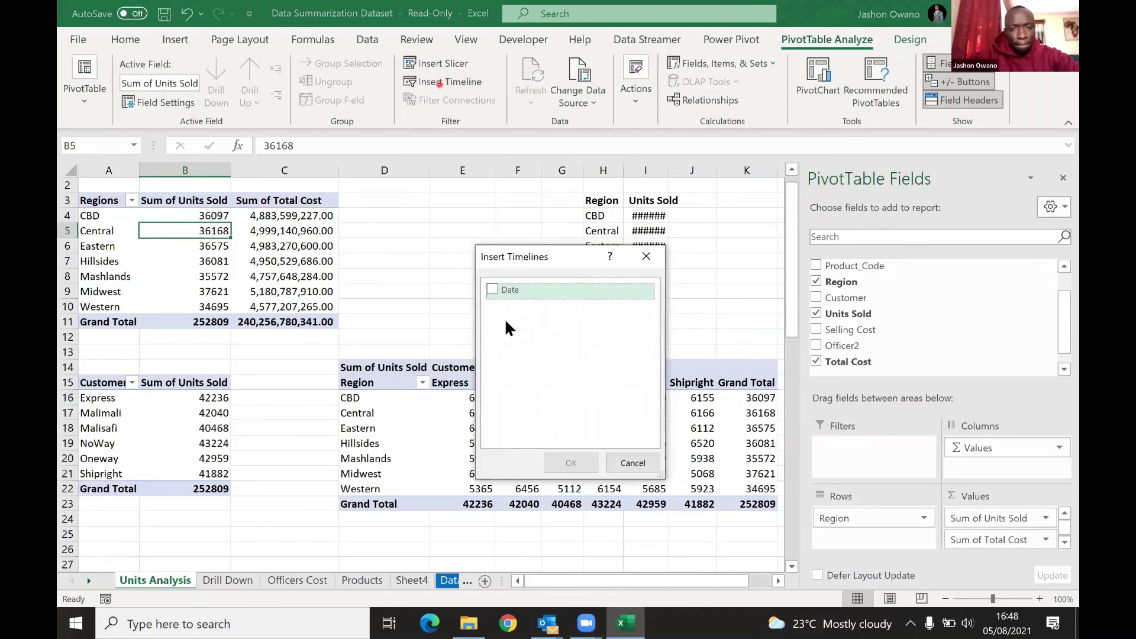
left_click(493, 286)
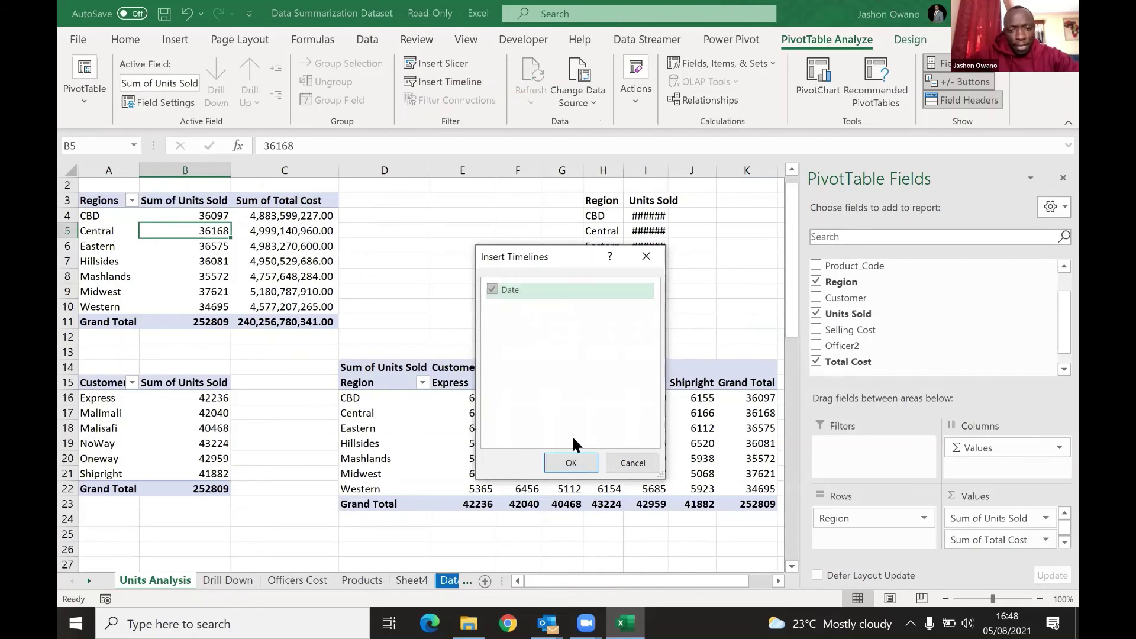
left_click(570, 460)
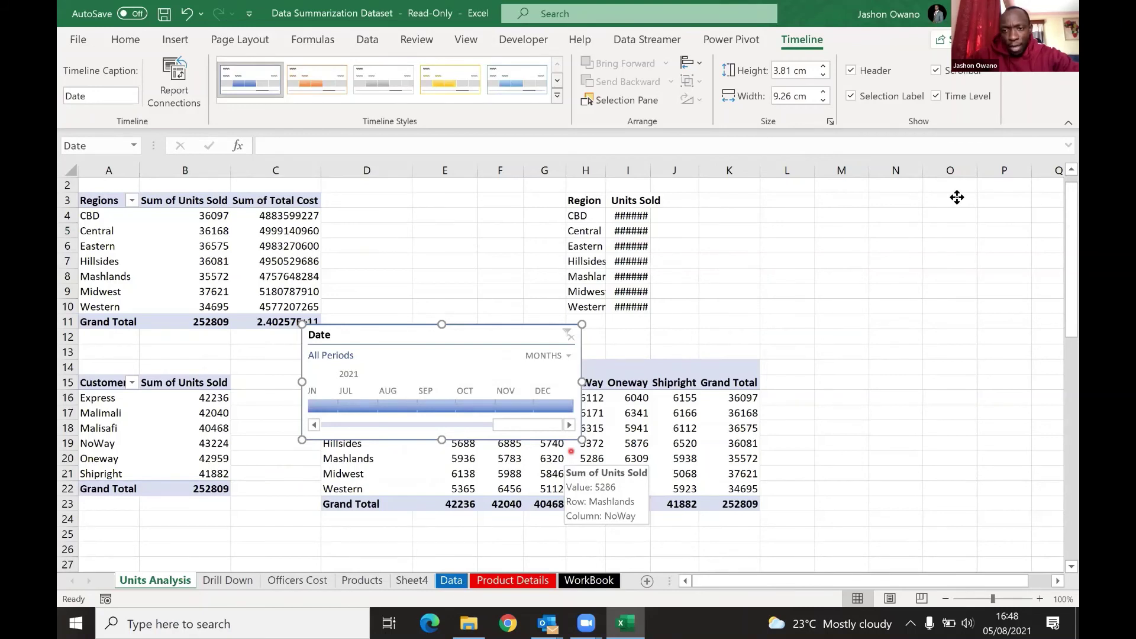
Step: Move the Date timeline above the Region-by-Customer pivot table and widen it to about 21.4 cm
left_click_drag(482, 332, 957, 198)
left_click_drag(776, 248, 678, 242)
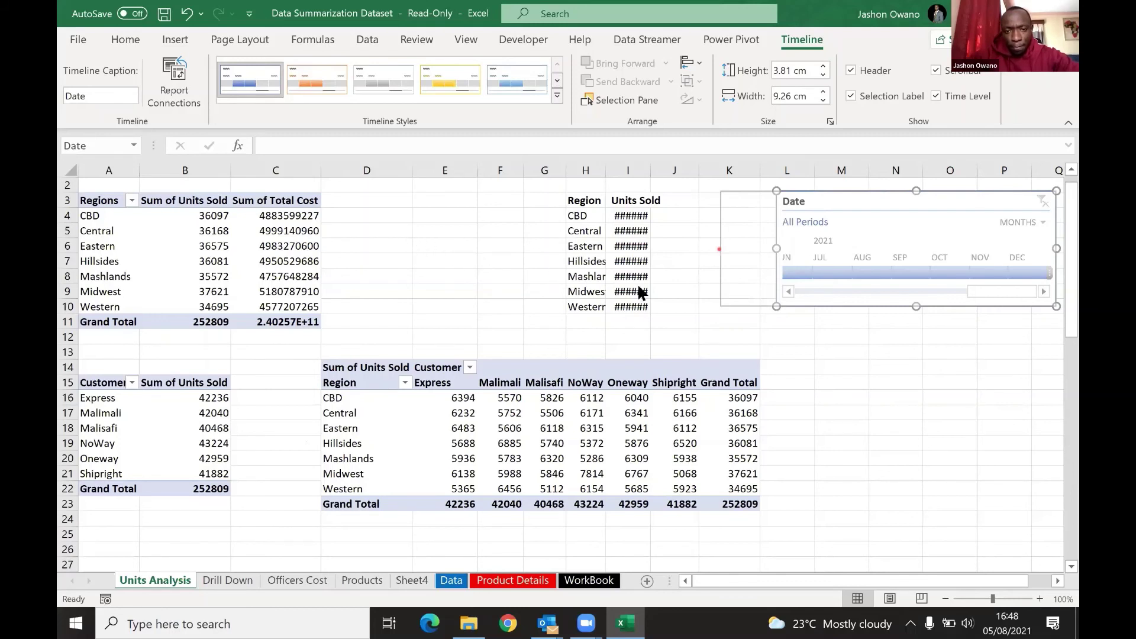
left_click_drag(643, 290, 411, 286)
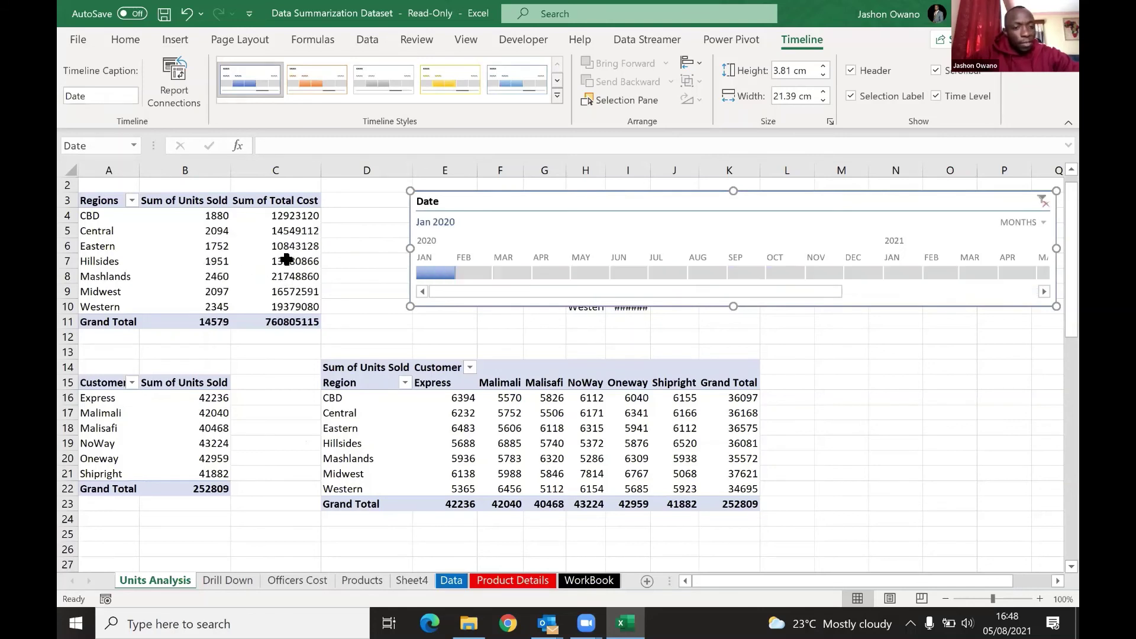
Step: Filter the Regions pivot table with the timeline by February 2020, by April 2020 and by January to March 2020
left_click(485, 269)
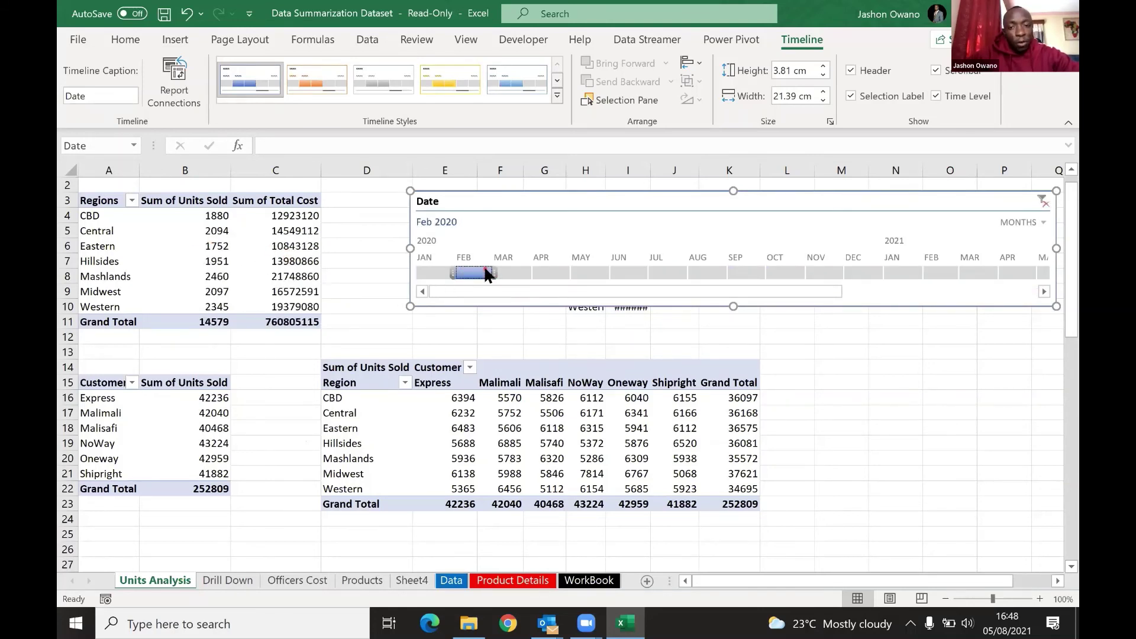
left_click(551, 272)
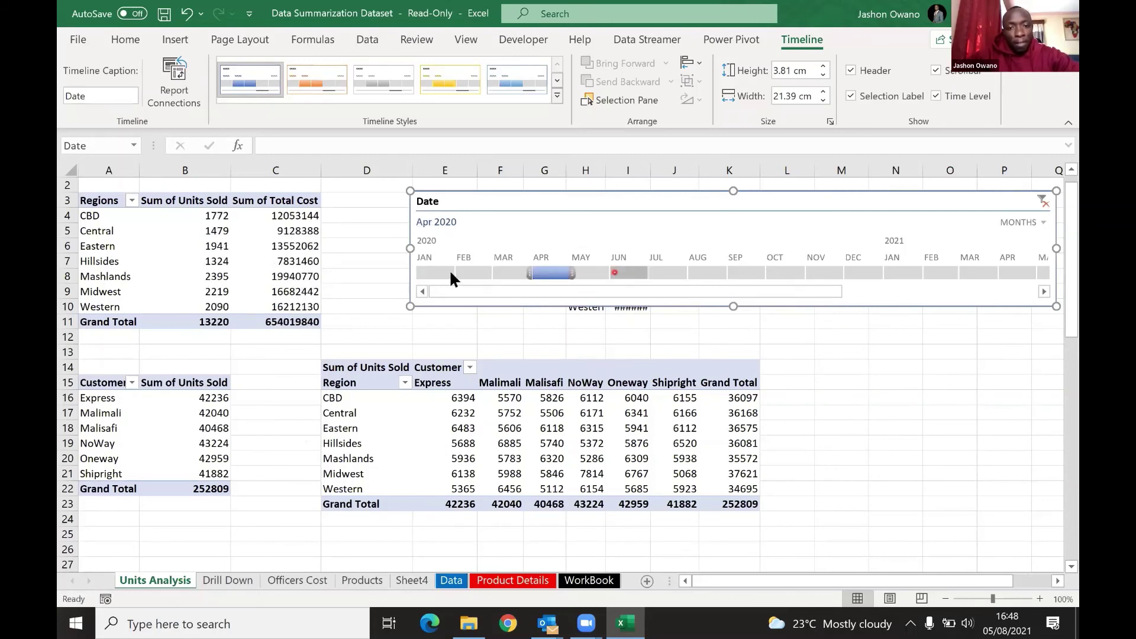
left_click_drag(429, 274, 537, 261)
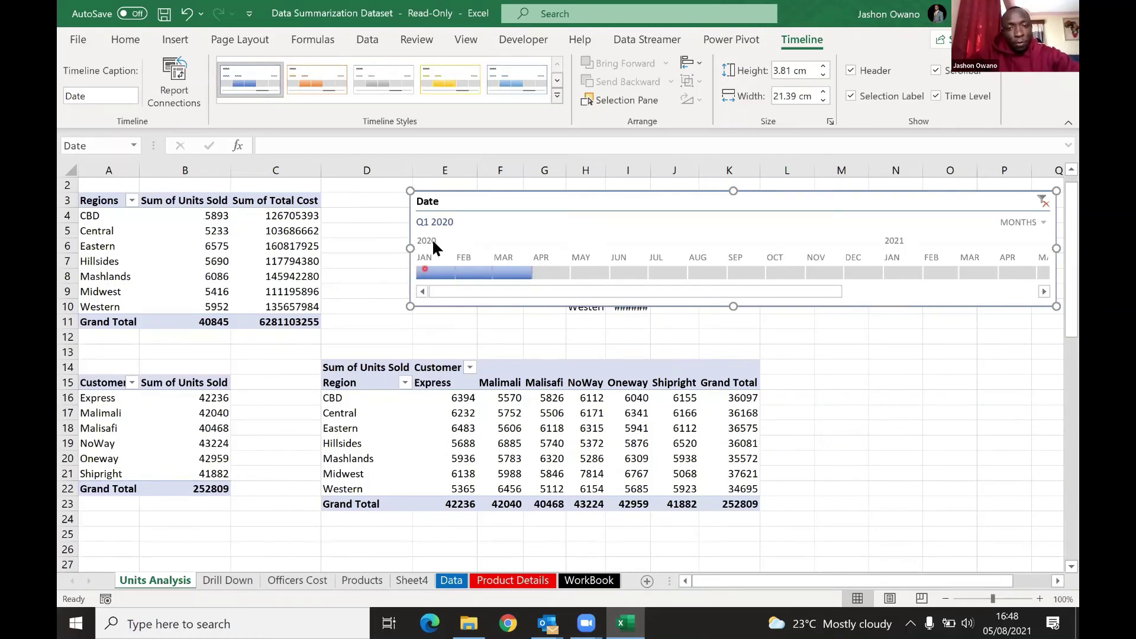
Step: Filter the Regions pivot table with the timeline by January to August 2020, and extend the range through December 2020
left_click_drag(420, 272, 728, 271)
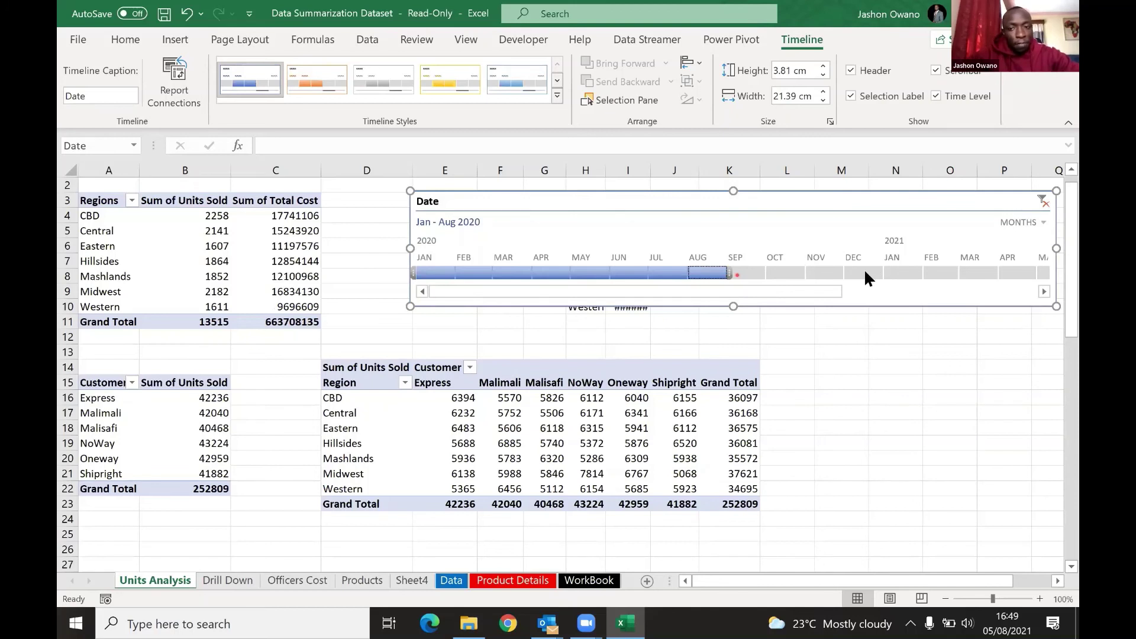
left_click_drag(733, 274, 858, 284)
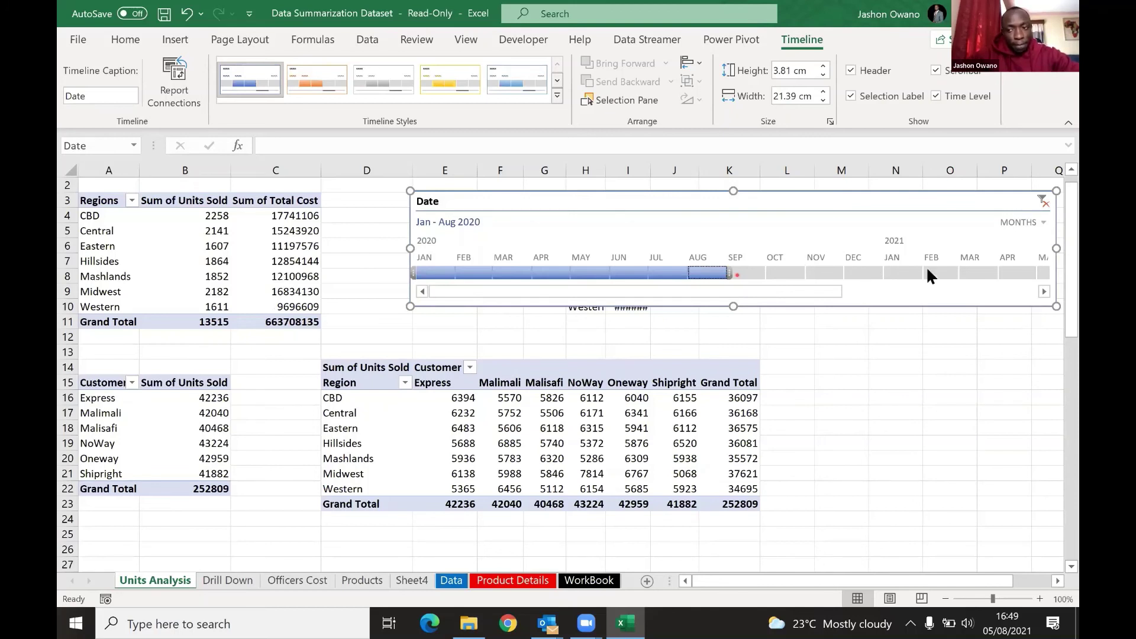
Step: Change the Date timeline's time level to years and narrow the timeline to about 4.6 cm
left_click(1045, 224)
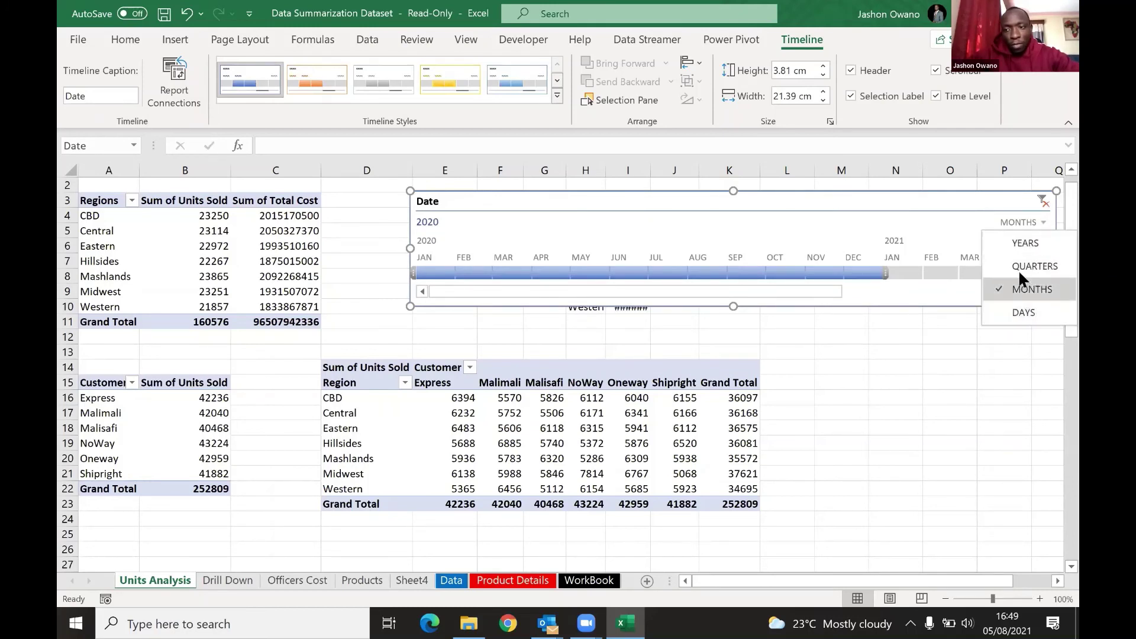
left_click(1015, 243)
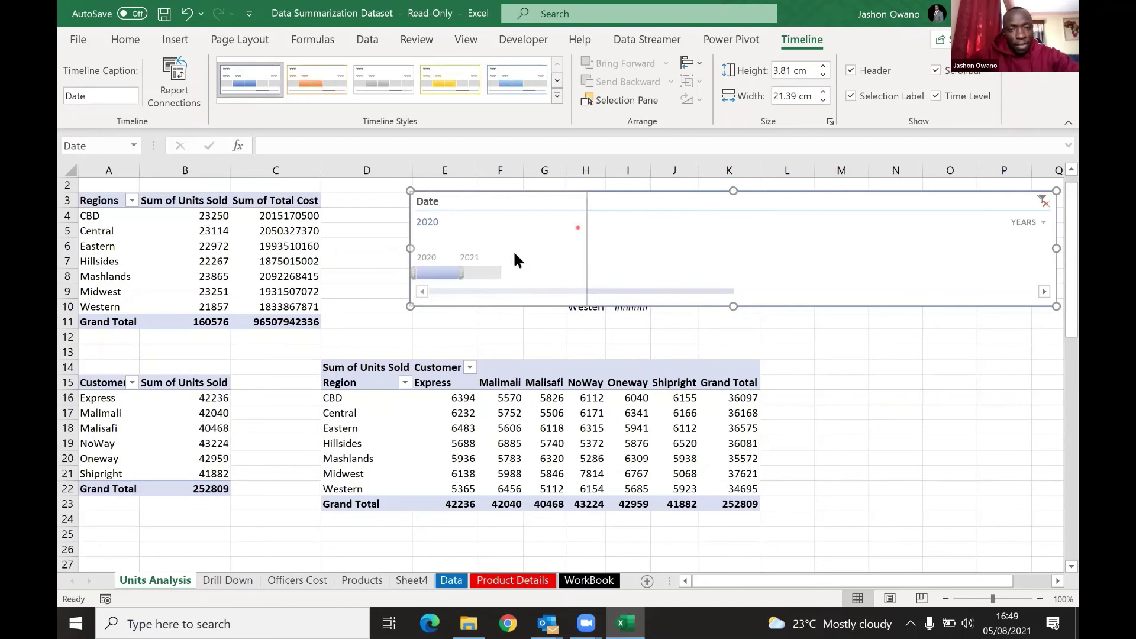
left_click_drag(526, 245, 549, 247)
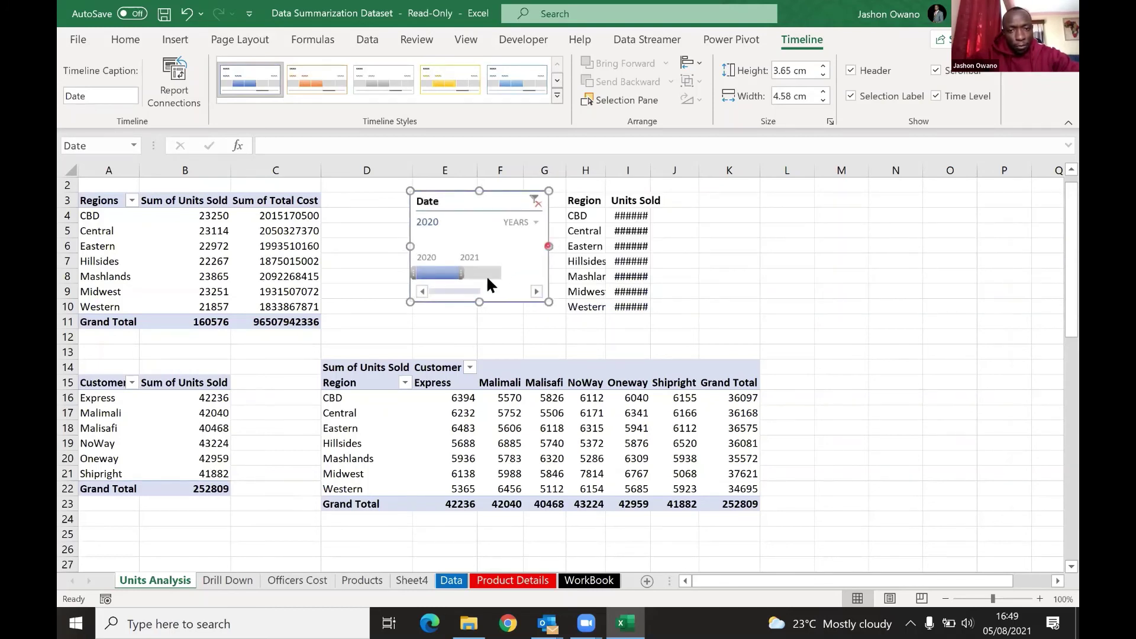
Step: Switch the timeline filter between 2021 and 2020, ending on 2021, and shift the timeline slightly towards the Regions pivot table
left_click(495, 270)
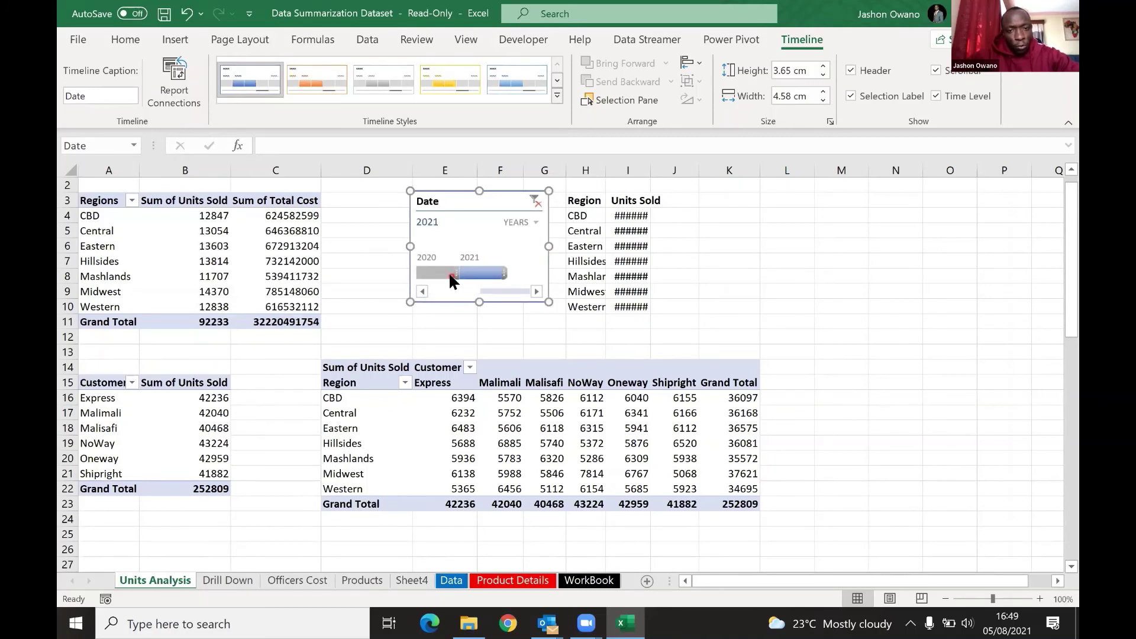
left_click(448, 272)
left_click(482, 270)
left_click(448, 271)
left_click(474, 271)
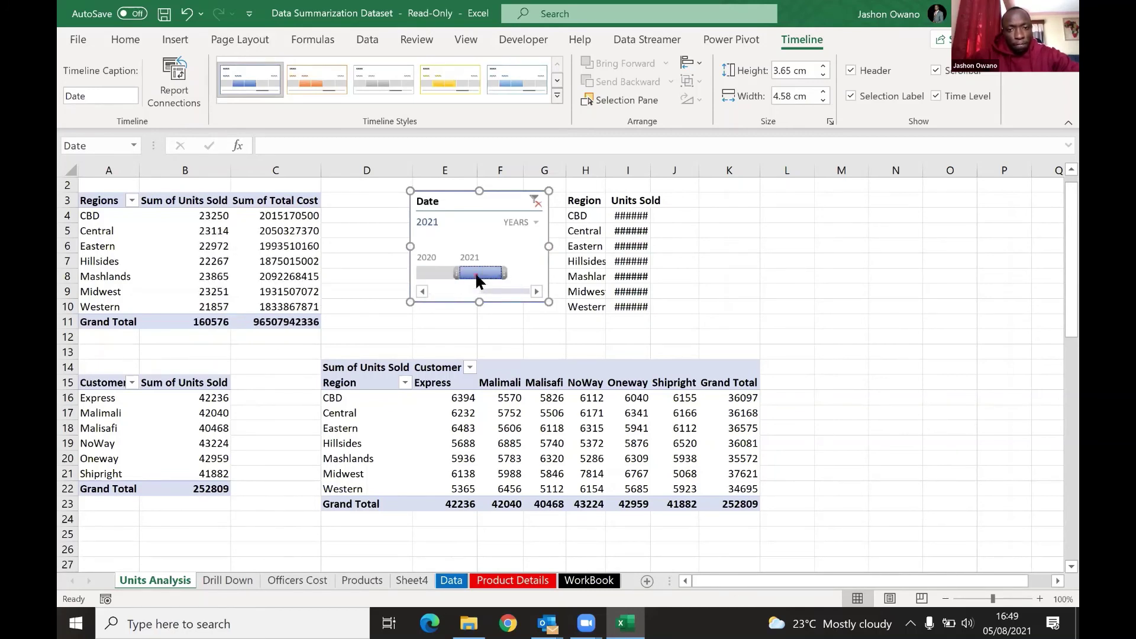
mouse_move(464, 203)
left_mouse_down()
mouse_move(420, 200)
mouse_move(452, 204)
left_mouse_up()
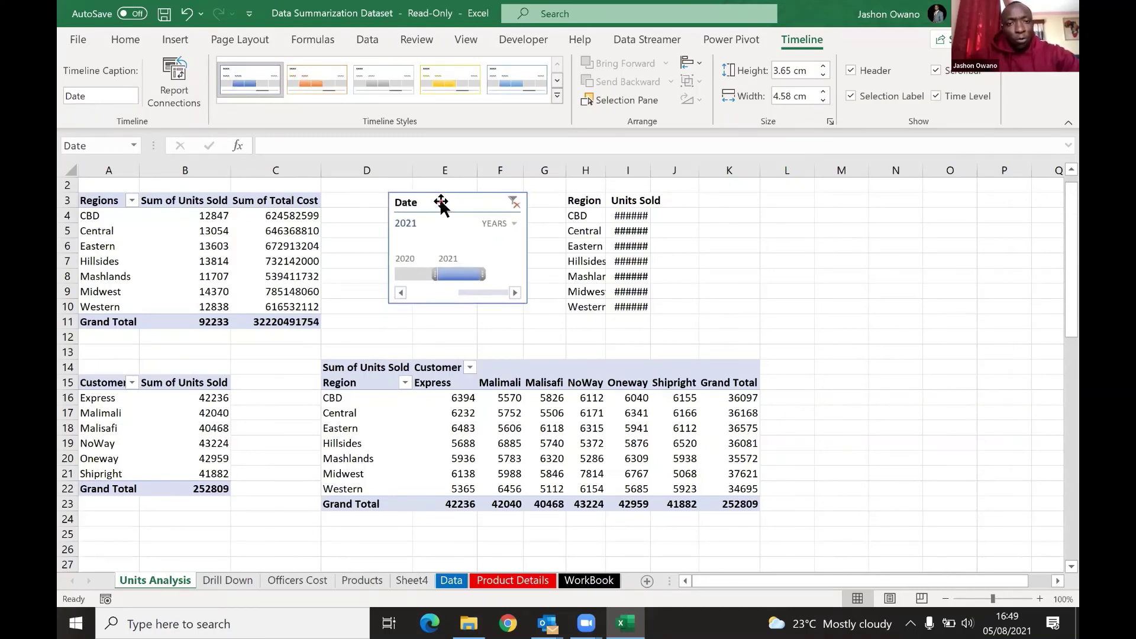
Step: Insert slicers for the Officer and Product_Code fields of the Regions pivot table
left_click(499, 94)
left_click(231, 234)
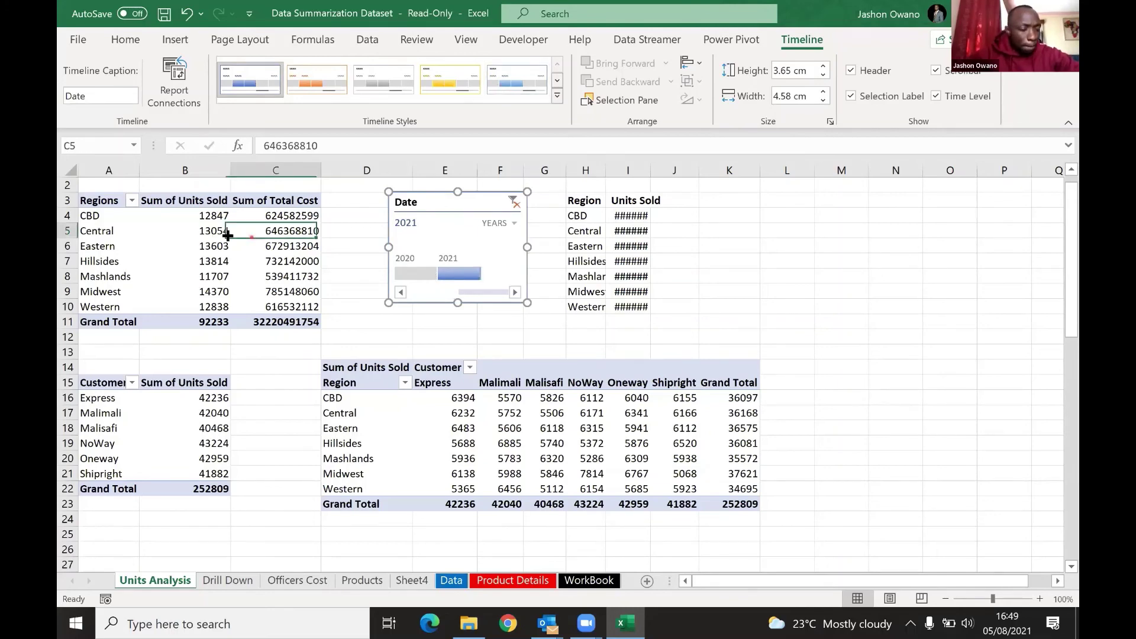
left_click(216, 233)
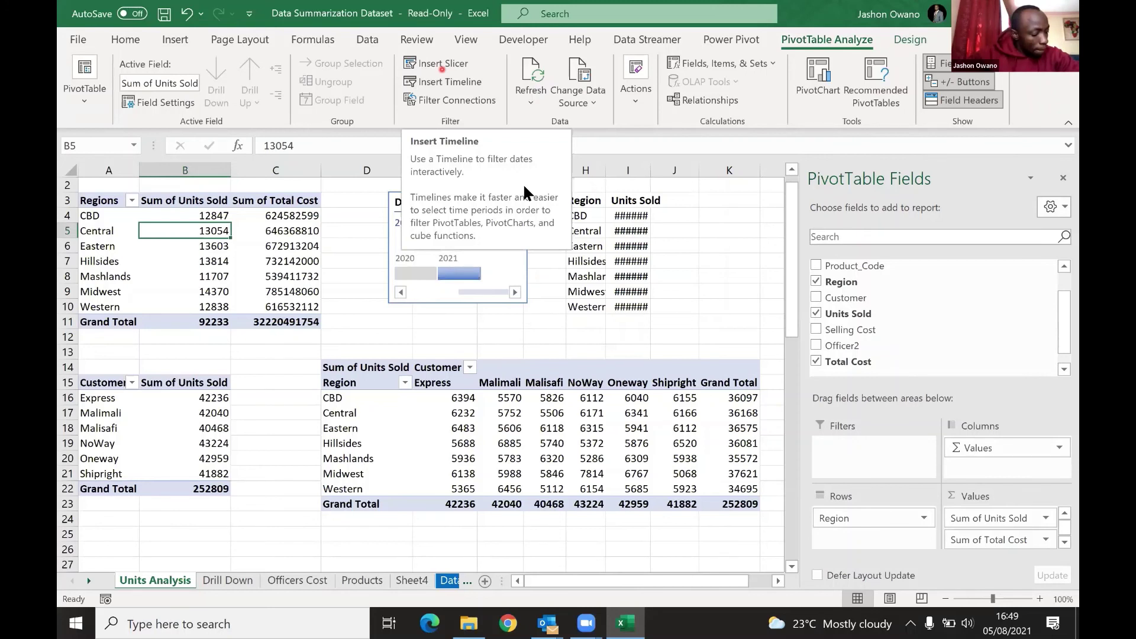
left_click(442, 69)
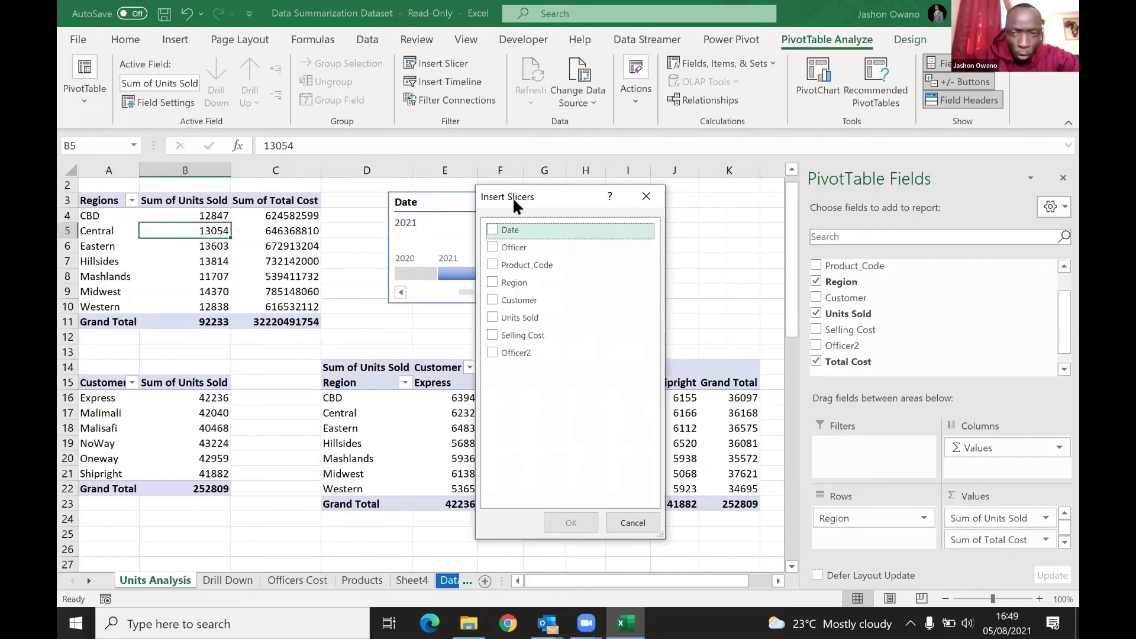
left_click_drag(513, 200, 680, 91)
left_click(663, 136)
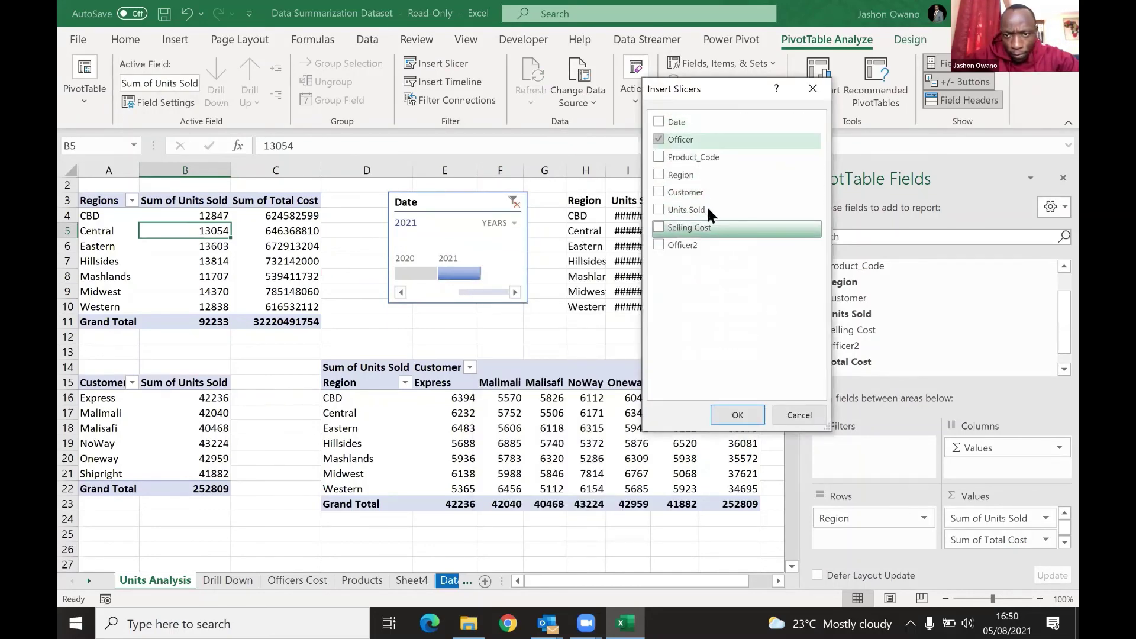
left_click(658, 176)
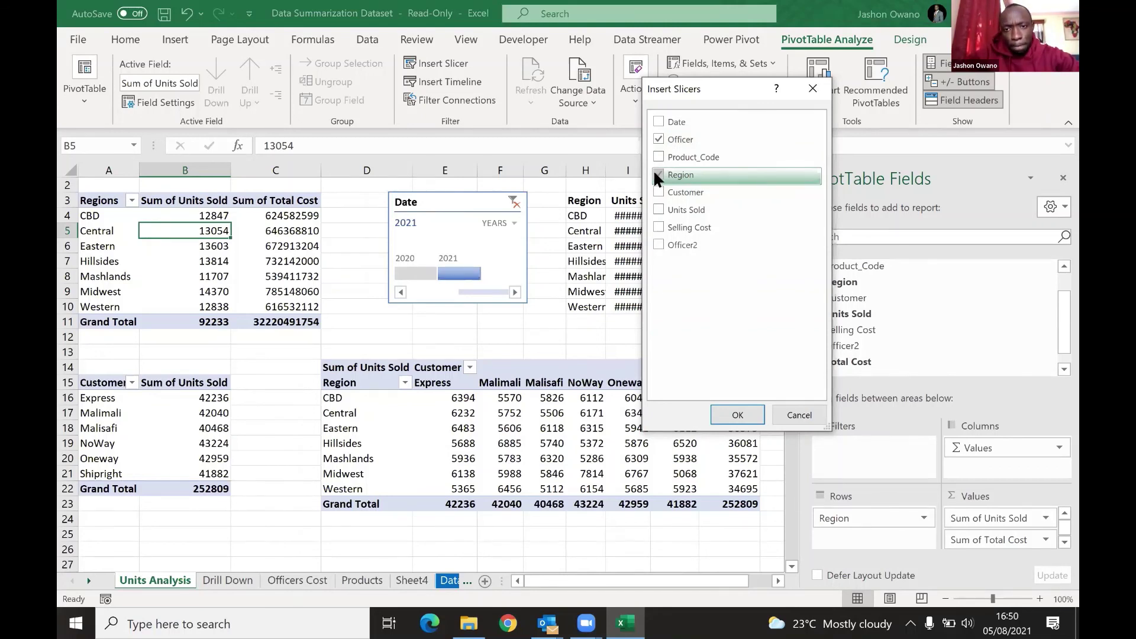
left_click(658, 177)
left_click(659, 157)
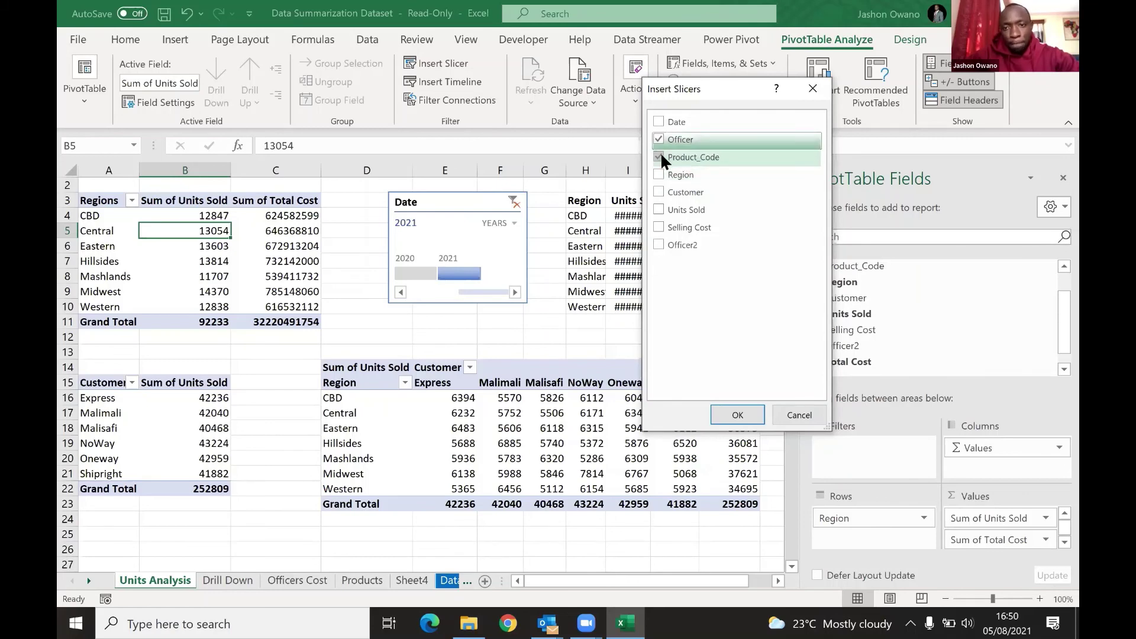
left_click(740, 422)
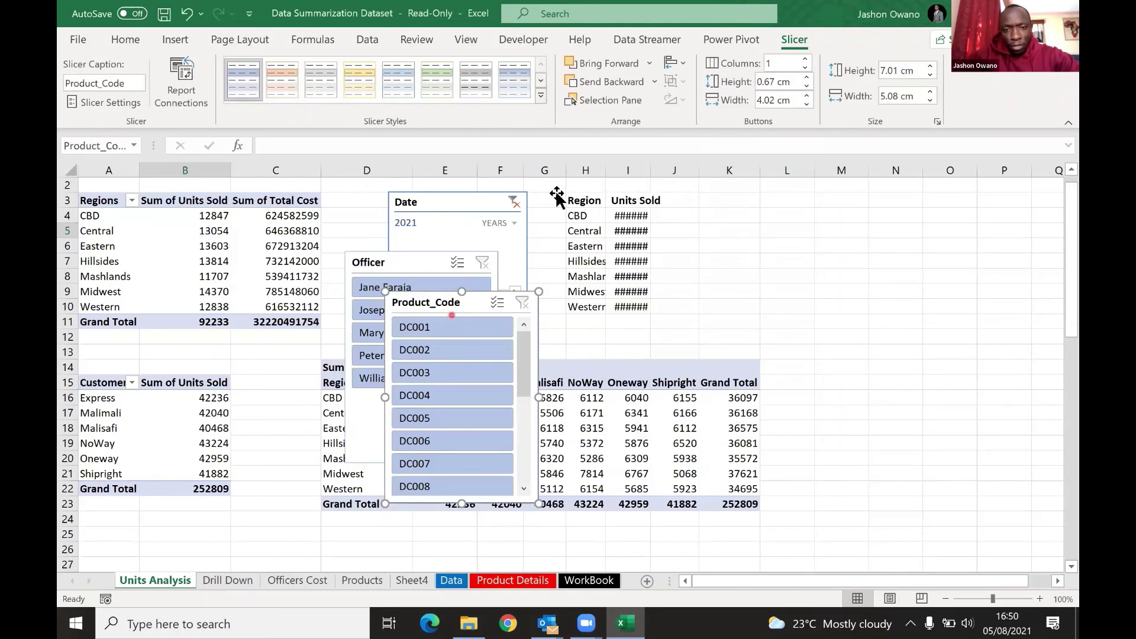
Step: Move the Product_Code slicer beside the Date timeline, shorten the Officer slicer to about 4.8 cm, and place it beyond the Region-by-Customer pivot table
left_click_drag(441, 306, 586, 192)
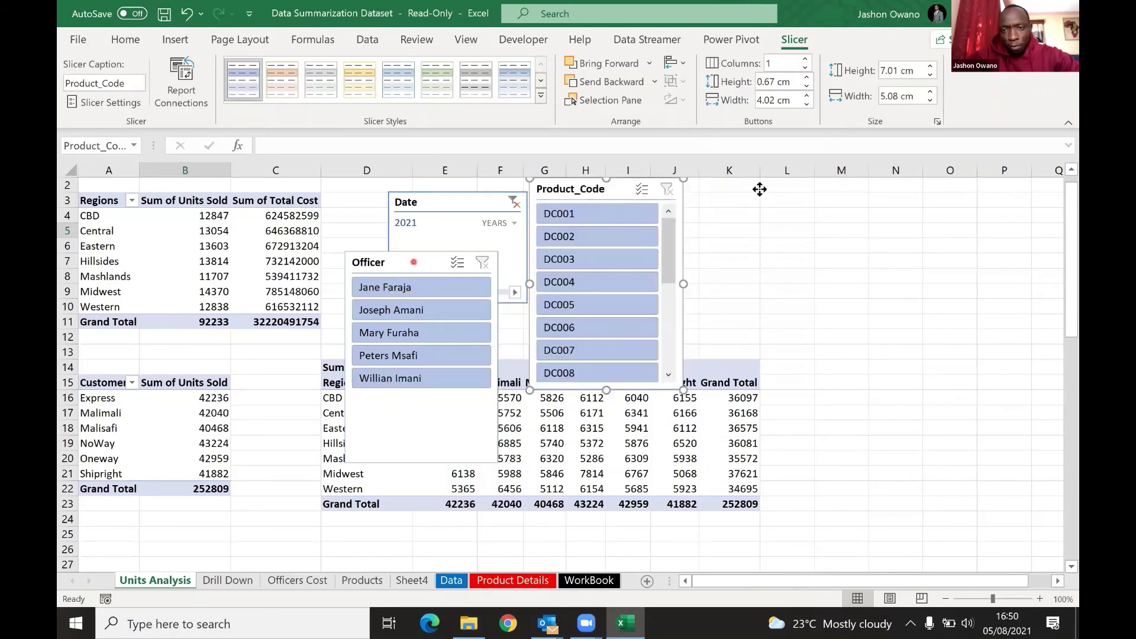
left_click_drag(431, 261, 614, 259)
left_click_drag(768, 355, 764, 329)
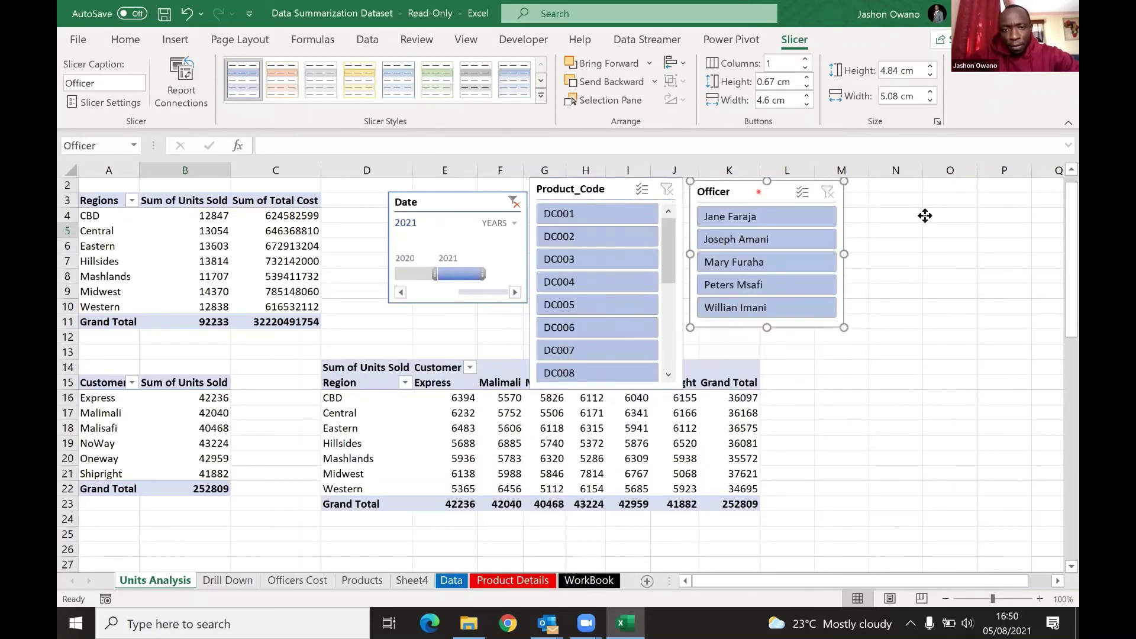
left_click_drag(968, 216, 968, 215)
Step: Arrange the Product_Code slicer in 4 columns, resize it to about 8 cm by 4.2 cm, and move the Officer slicer next to it
left_click(612, 192)
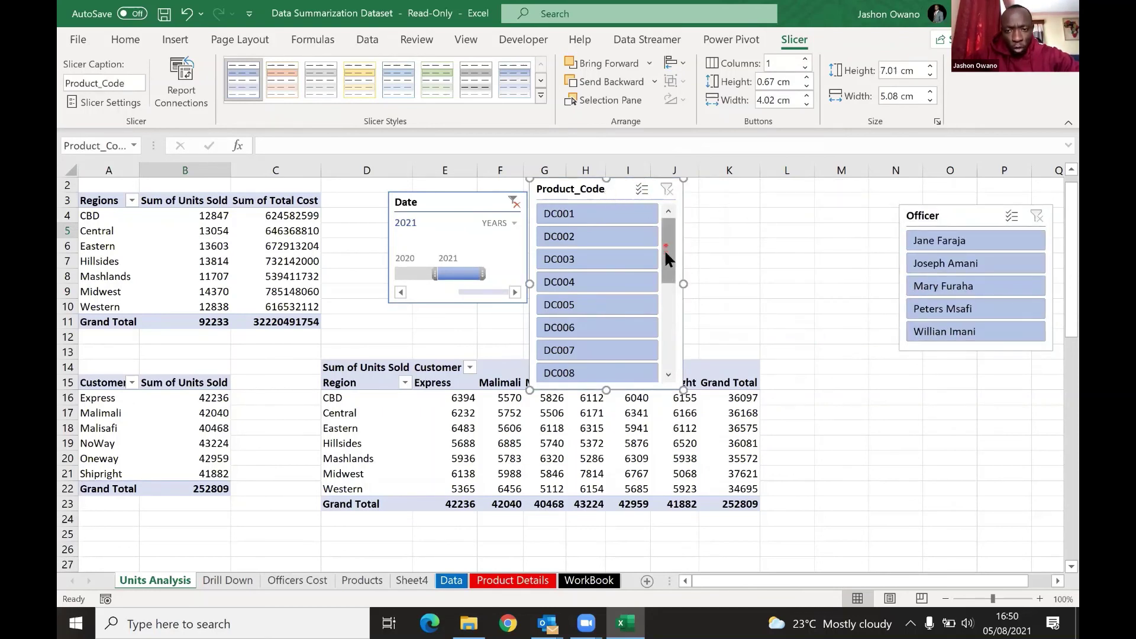
left_click_drag(666, 254, 665, 190)
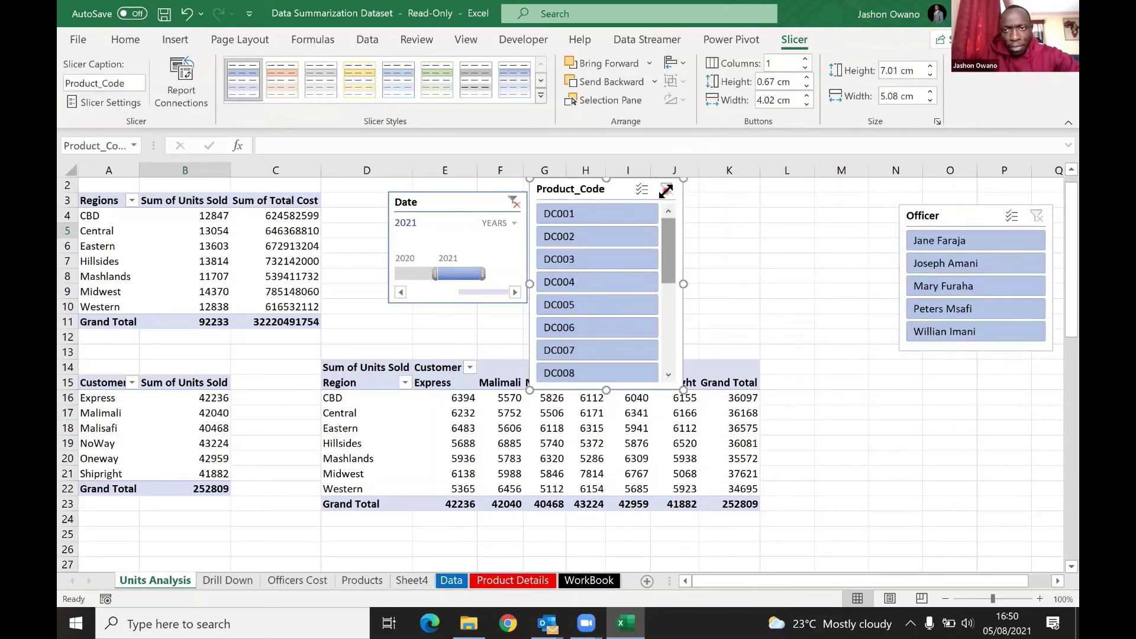
left_click(805, 58)
left_click(804, 59)
left_click(805, 59)
left_click_drag(682, 287, 728, 284)
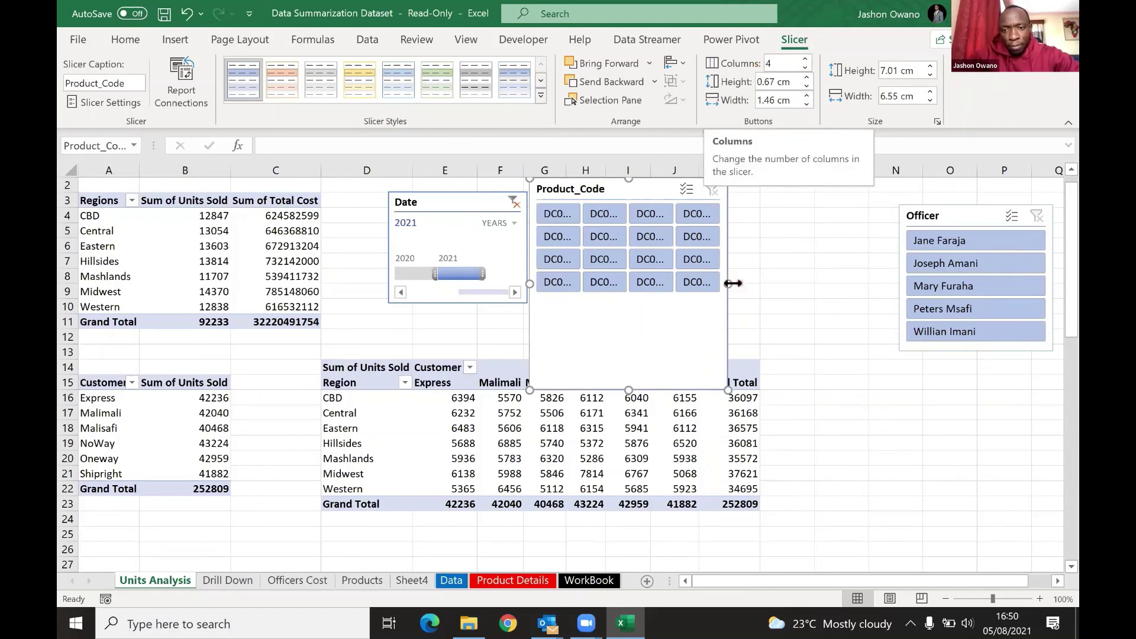
left_click_drag(731, 284, 770, 281)
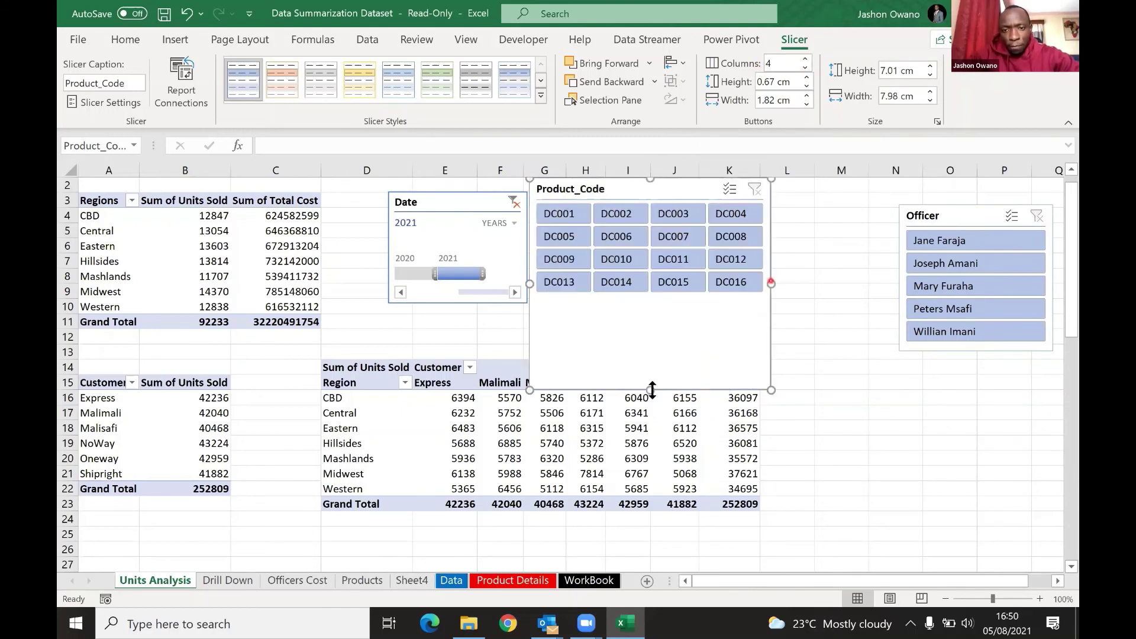
left_click_drag(651, 391, 652, 304)
left_click_drag(906, 206, 826, 189)
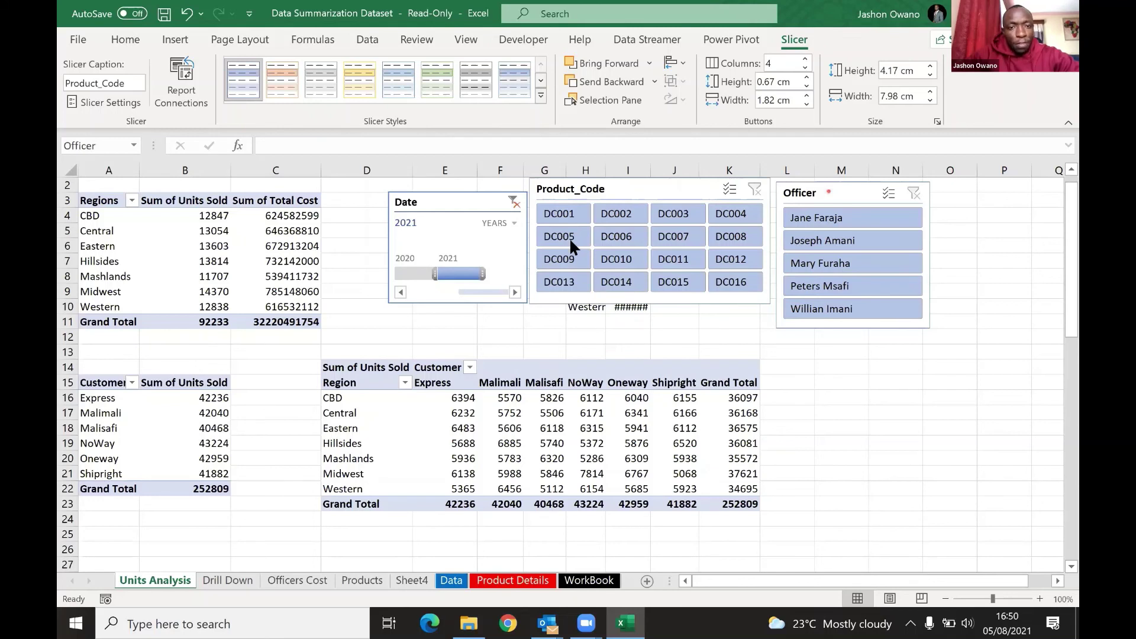
Step: Clear the timeline filter, filter the Regions pivot table by product codes including DC016, DC012 and DC008 in turn, and clear the Product_Code filter
left_click(645, 233)
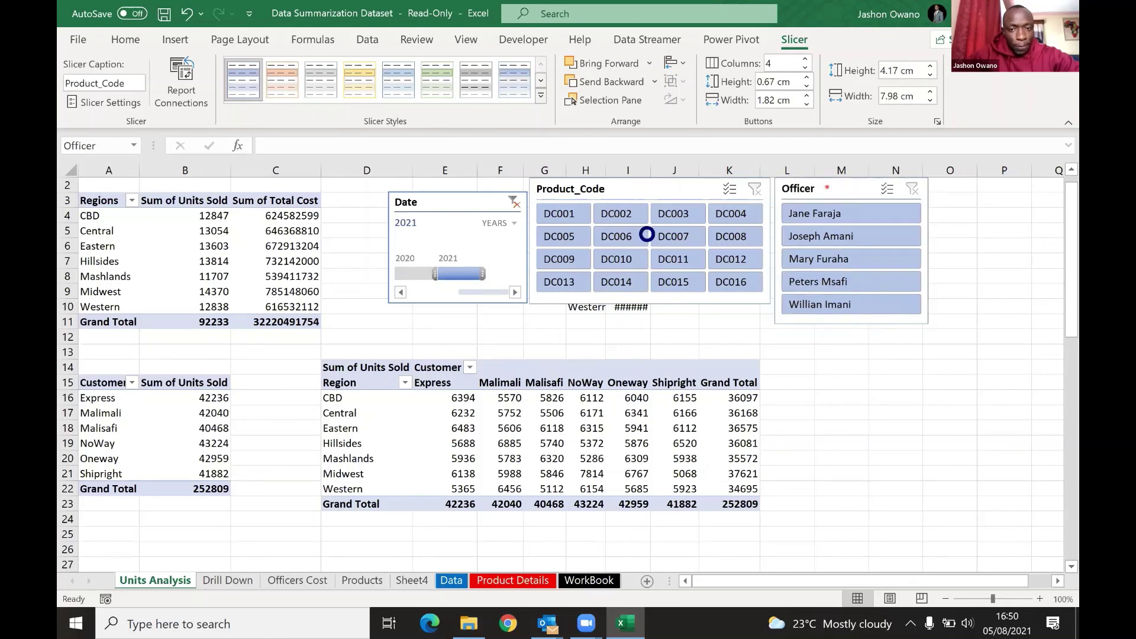
left_click(700, 225)
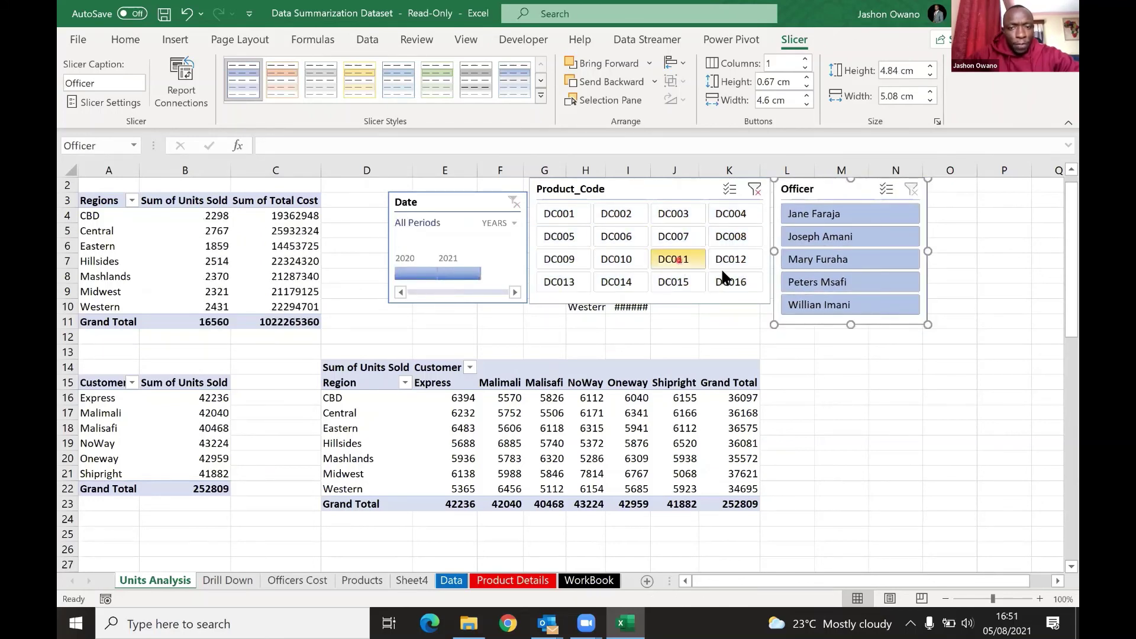
left_click(725, 272)
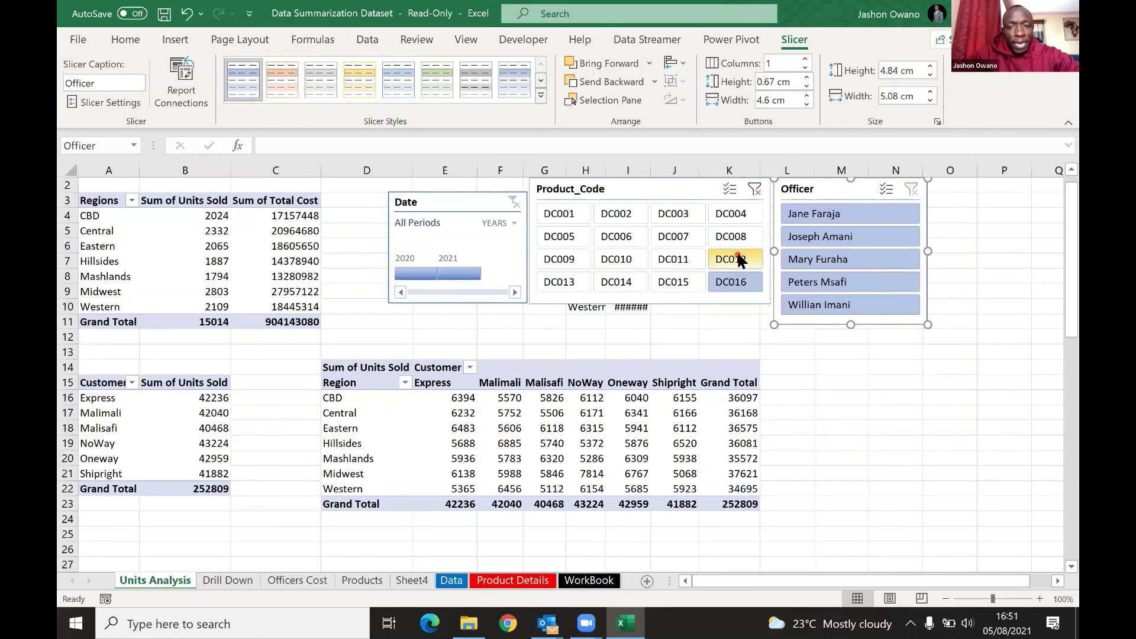
left_click(733, 261)
left_click(740, 236)
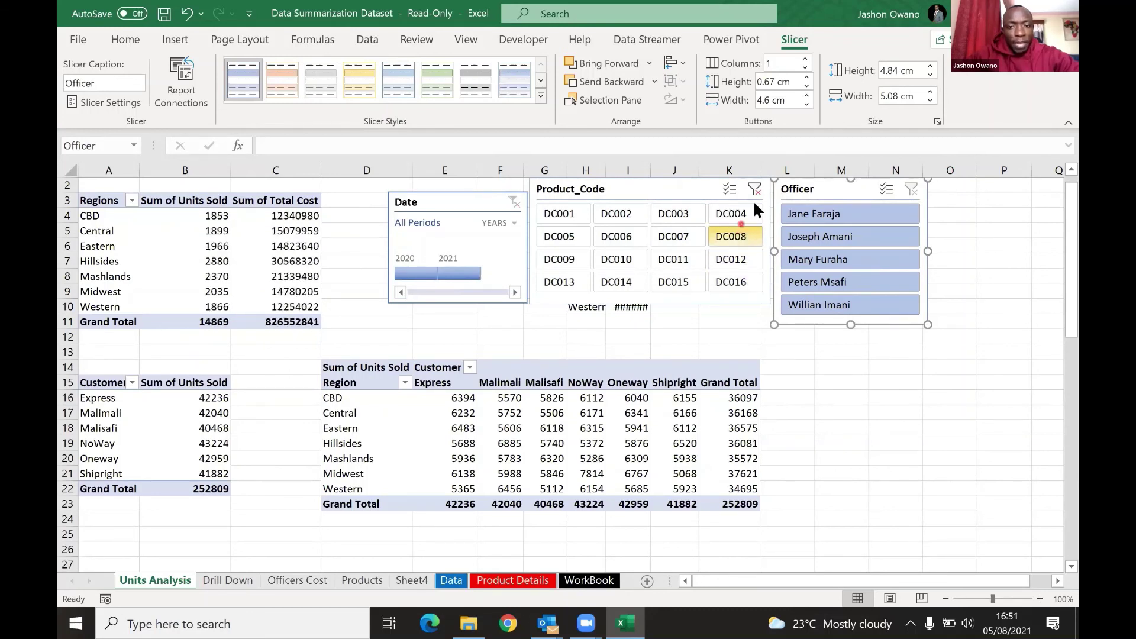
left_click(754, 189)
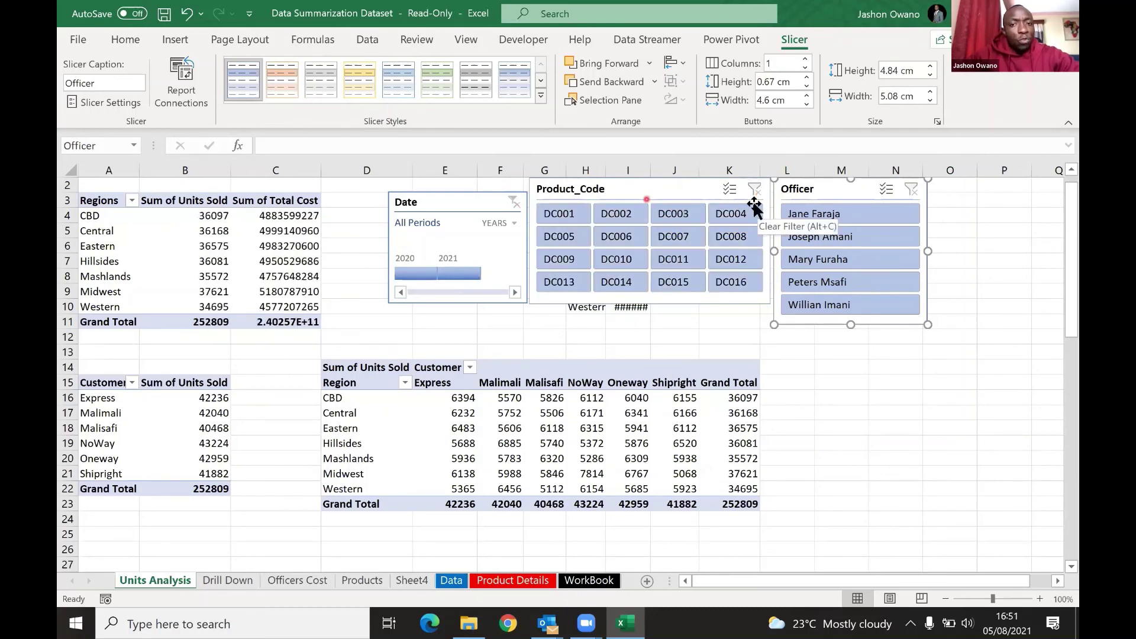
Step: Move the Date timeline up to line up with the Product_Code and Officer slicers
left_click_drag(474, 202, 476, 194)
left_click(580, 188)
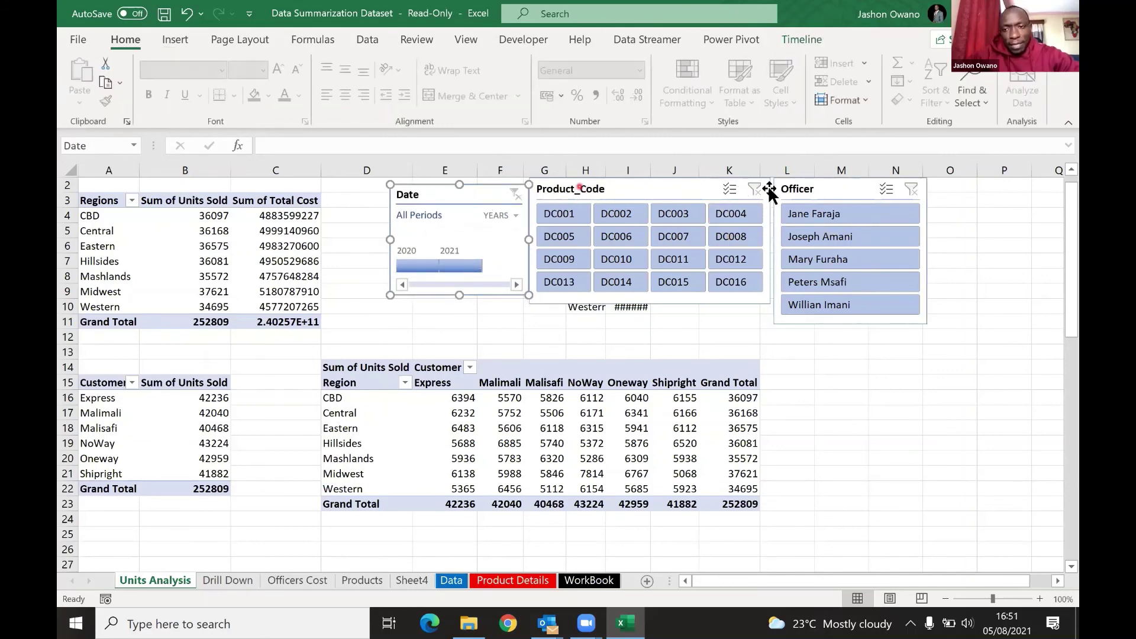
left_click(804, 187)
Step: Filter the Regions pivot table by single officers in turn, ending with the first listed officer, and restrict the timeline to 2021
left_click(809, 213)
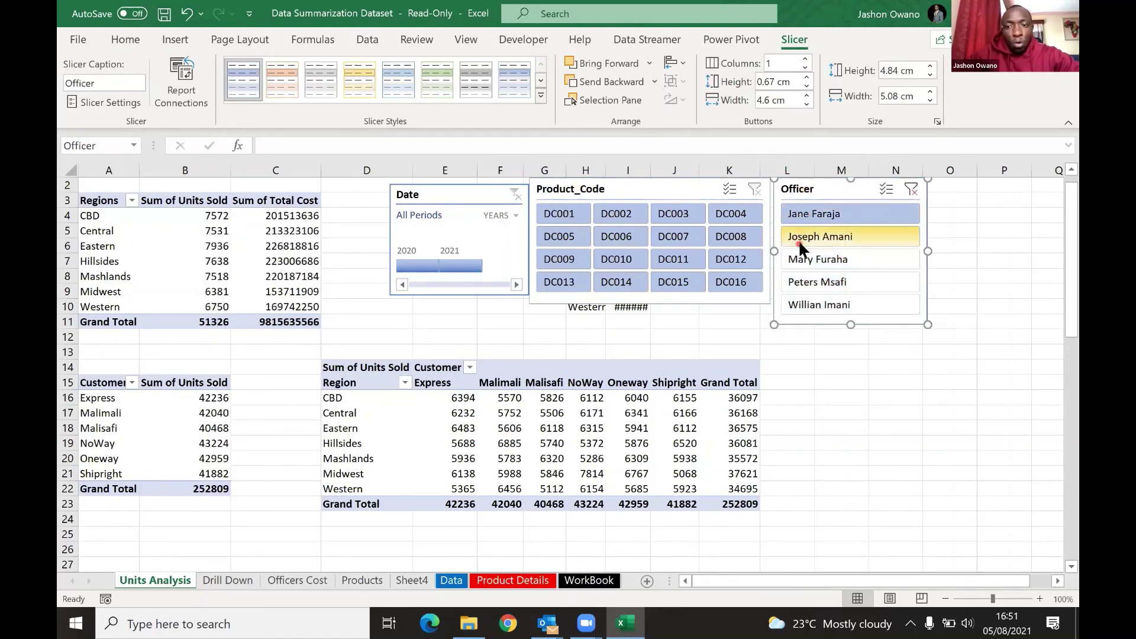
left_click(798, 240)
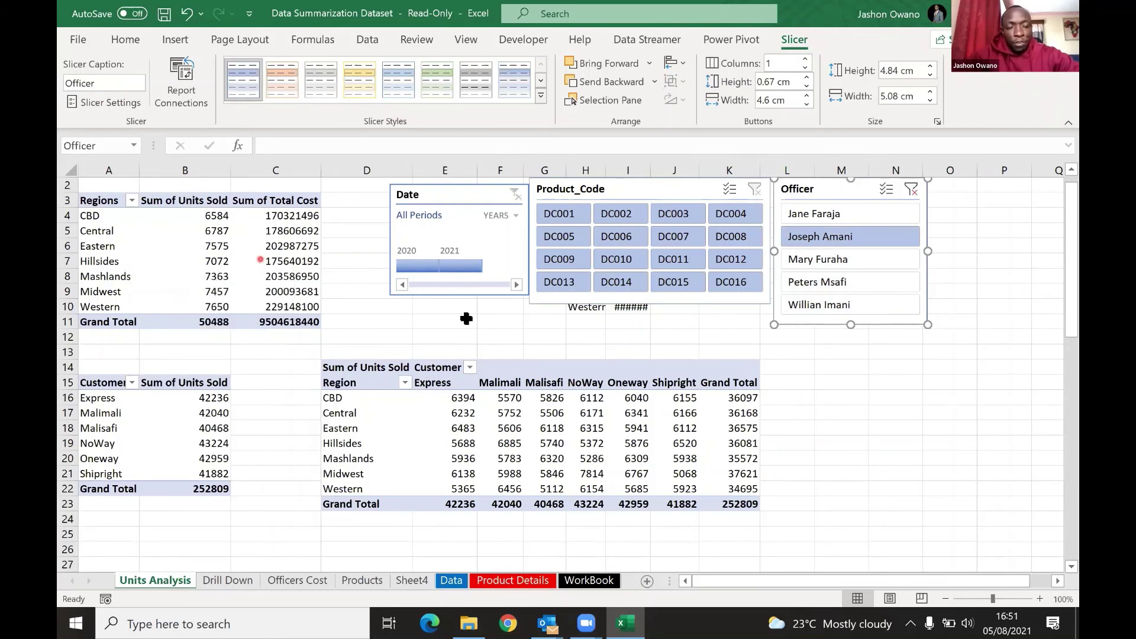
left_click(828, 281)
left_click(826, 259)
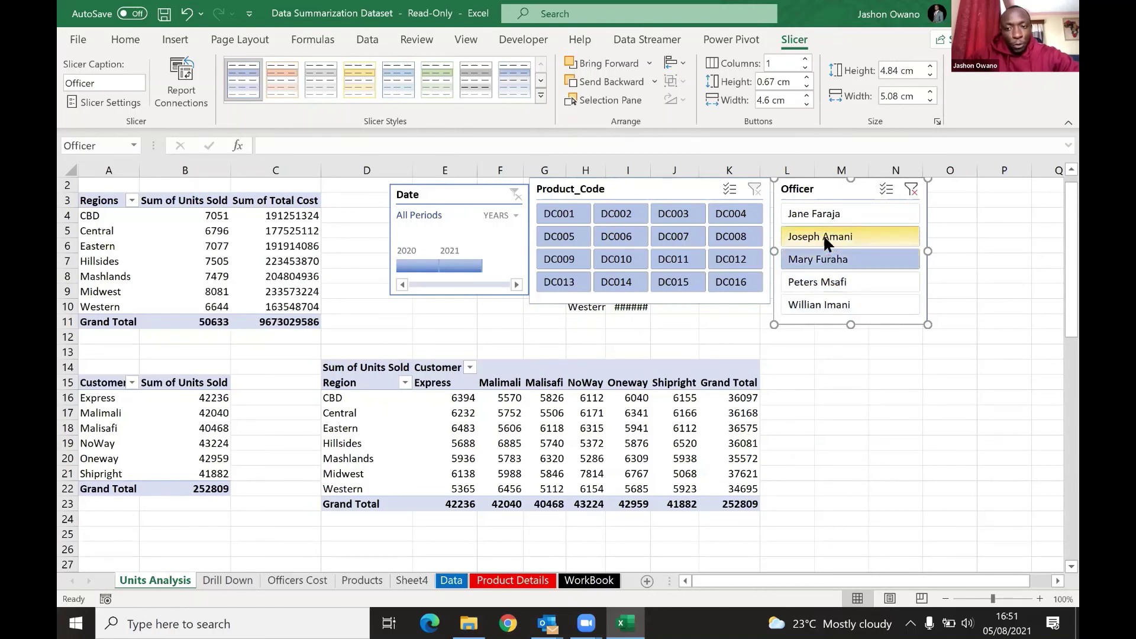
left_click(825, 237)
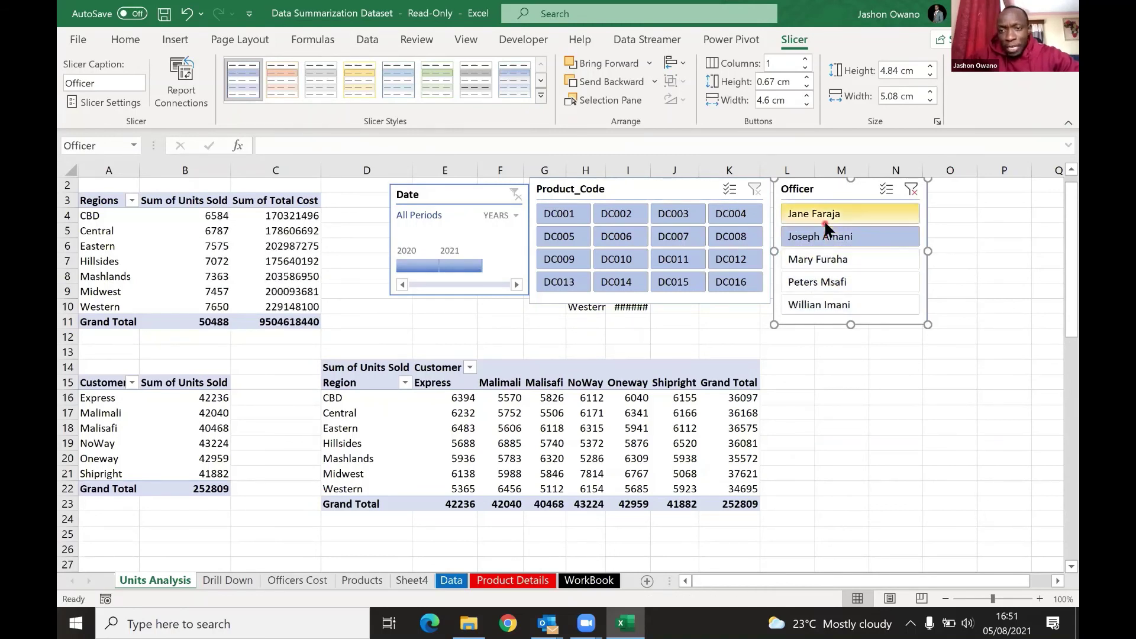
left_click(824, 220)
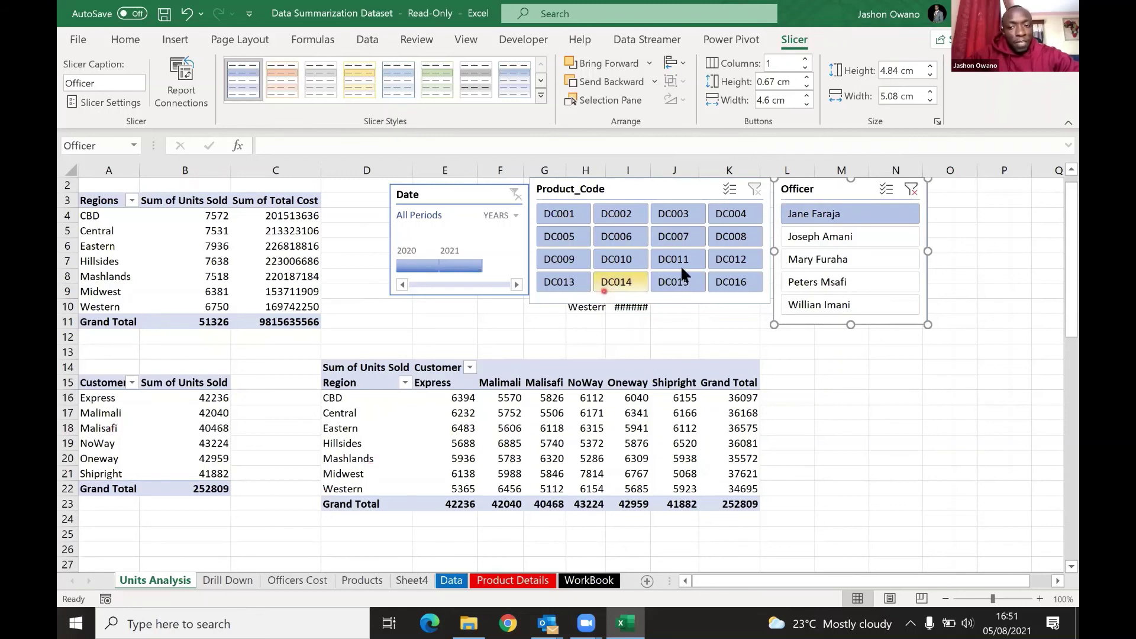
left_click(447, 271)
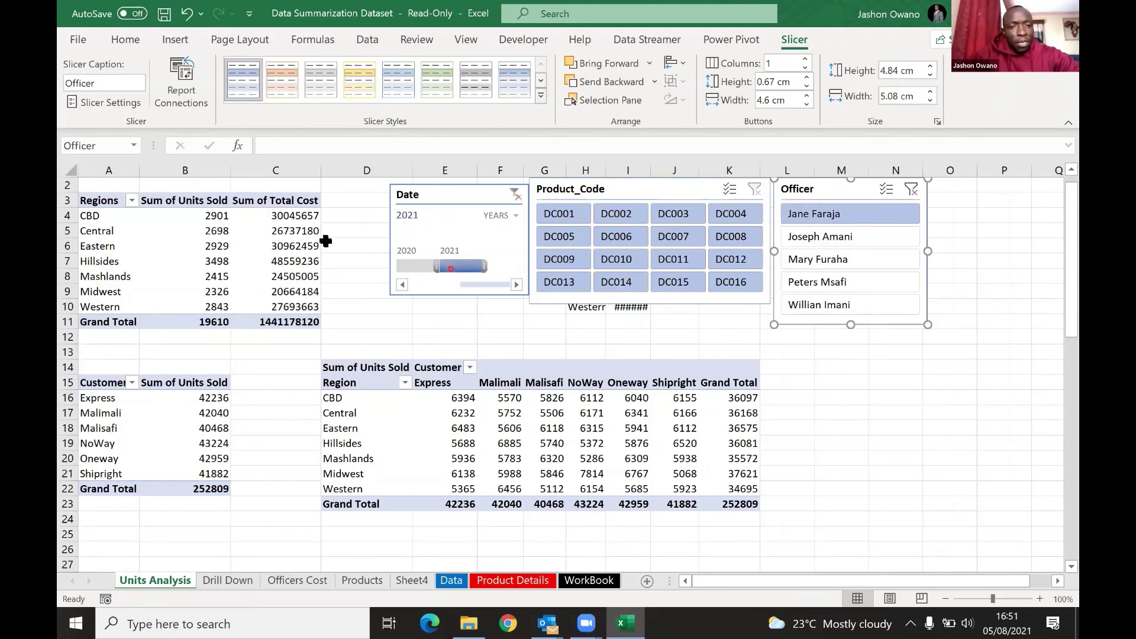
left_click(275, 243)
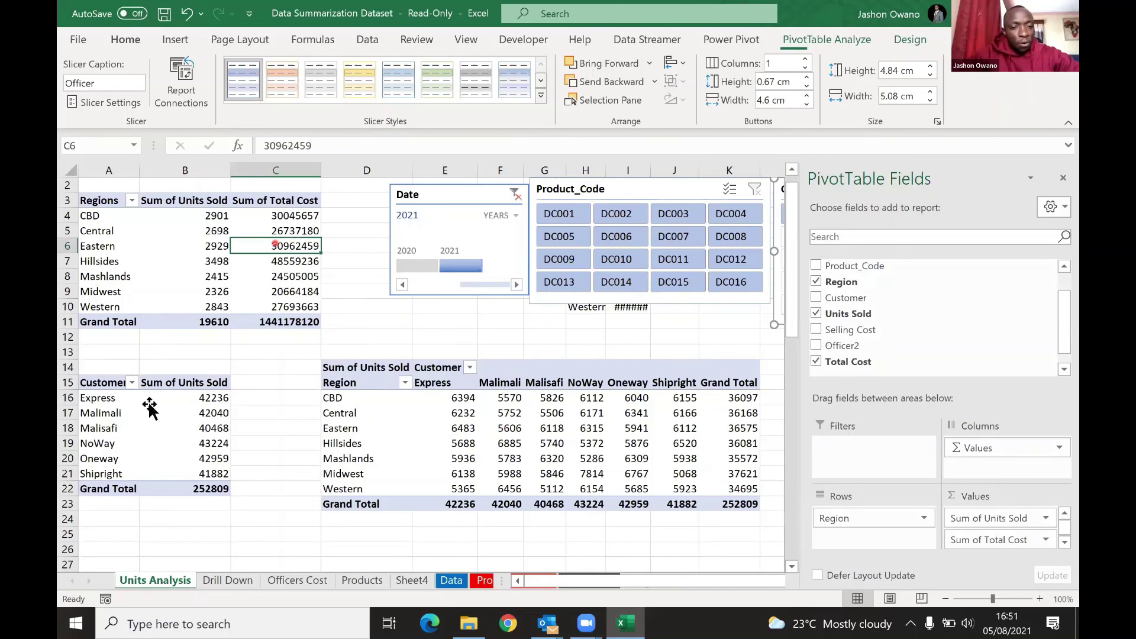
Step: Clear the Officer slicer filter and the Date timeline filter on the Regions pivot table
left_click(358, 413)
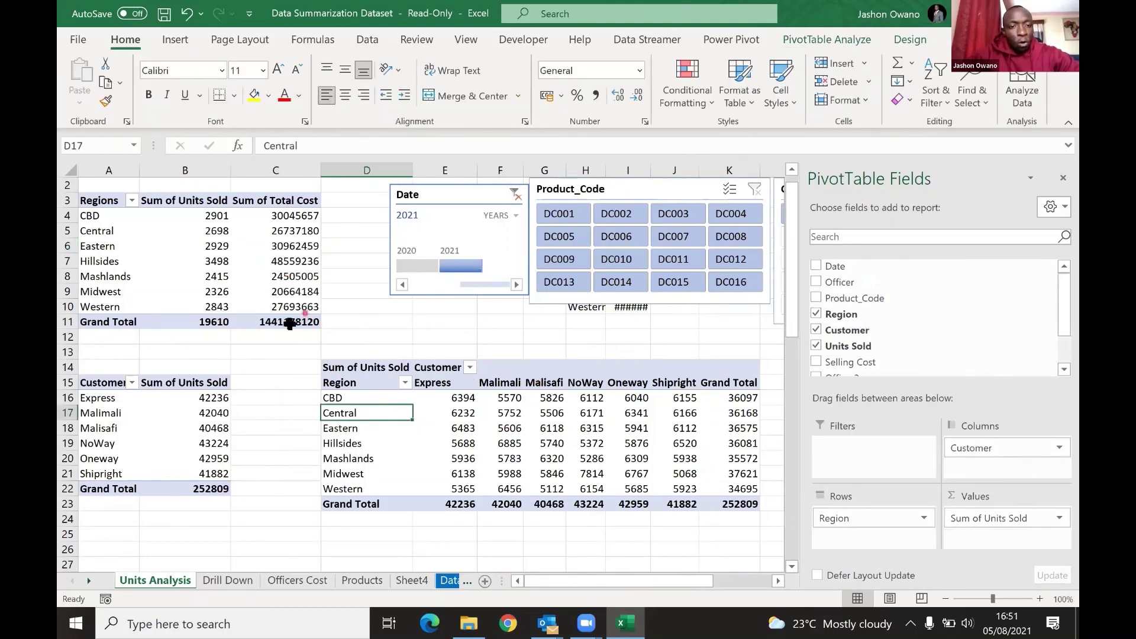
left_click(378, 341)
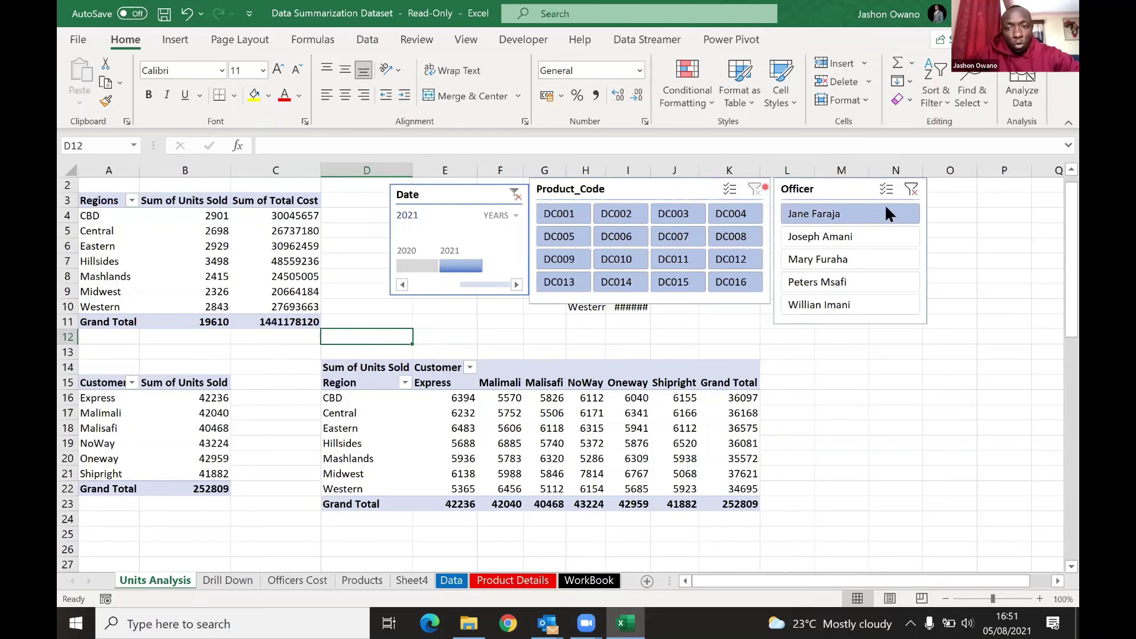
left_click(911, 187)
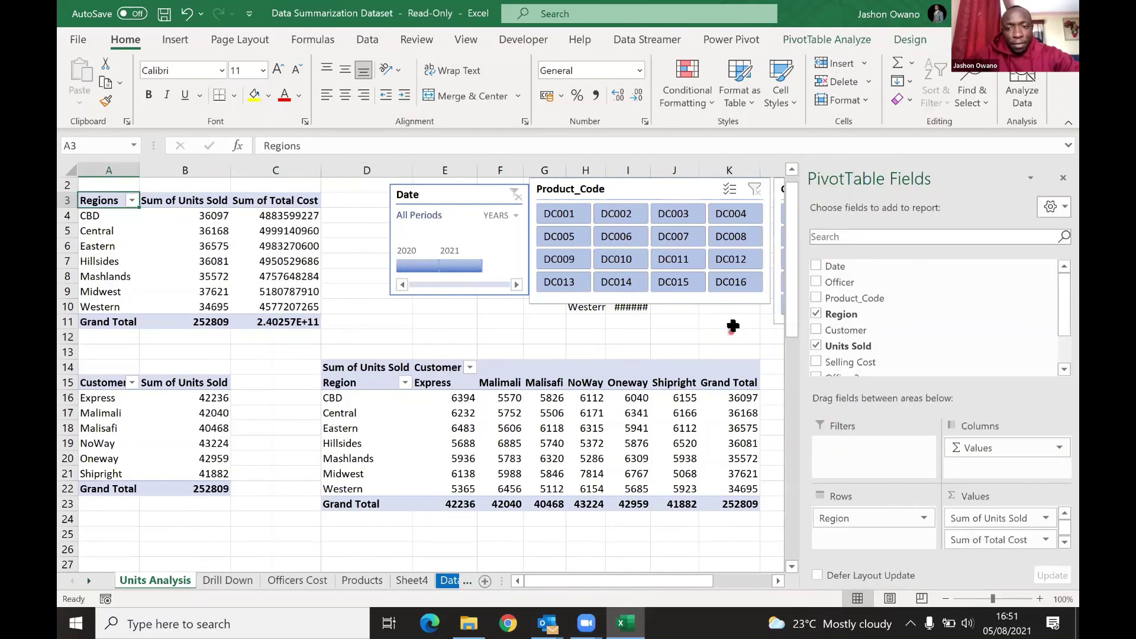
left_click(733, 326)
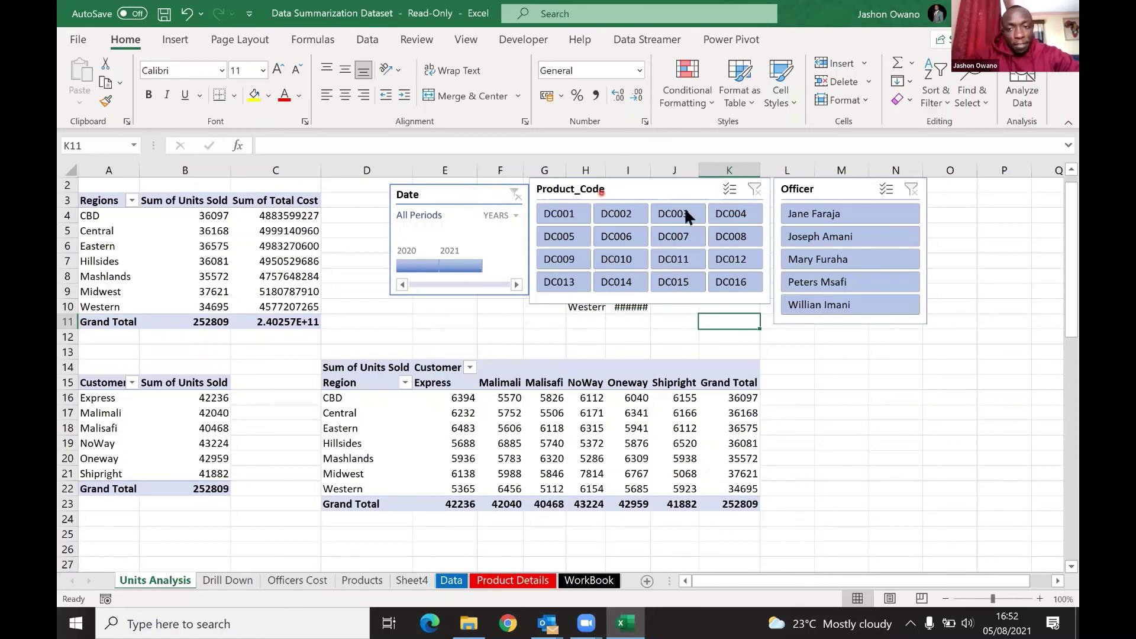
Step: Connect the Date timeline to PivotTable3, PivotTable5, PivotTable2 and PivotTable4 in addition to PivotTable1
left_click(454, 196)
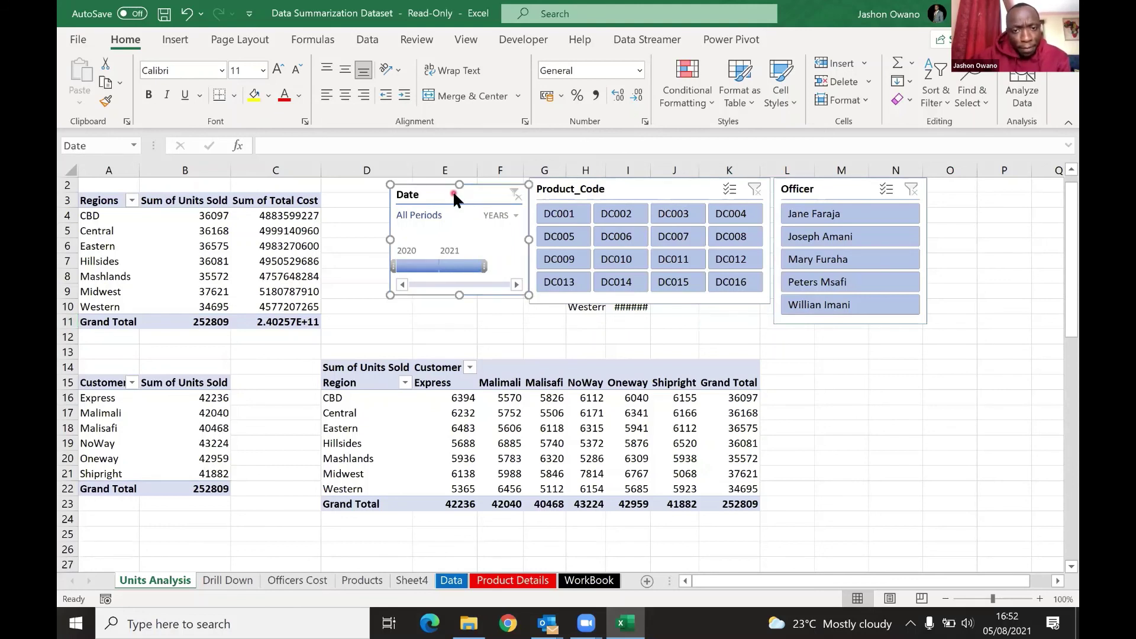
right_click(454, 197)
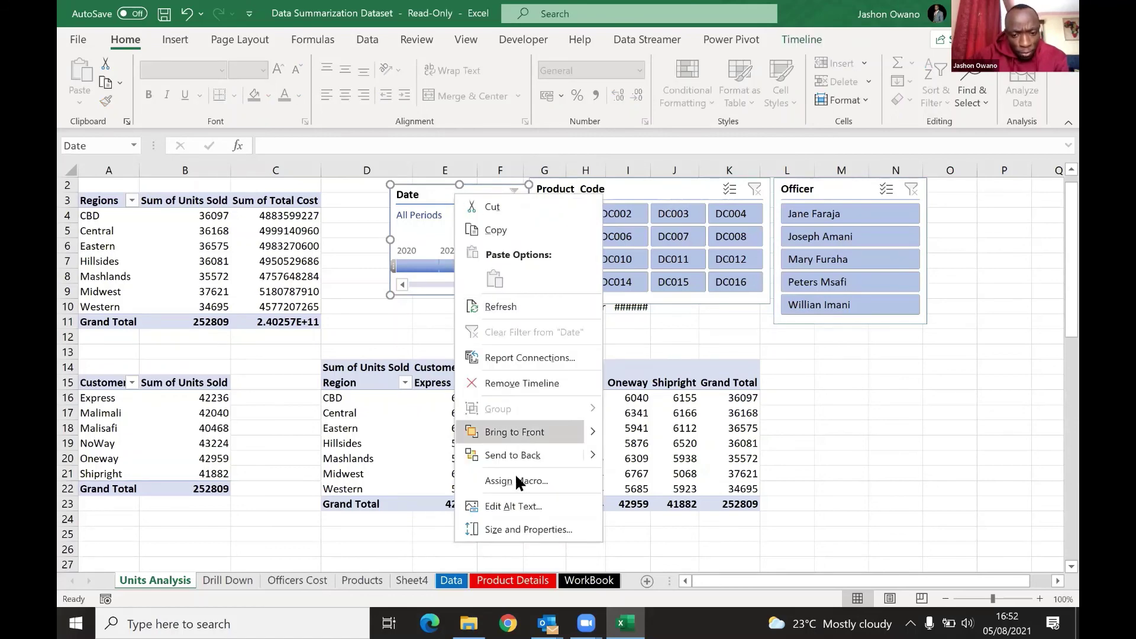
left_click(525, 357)
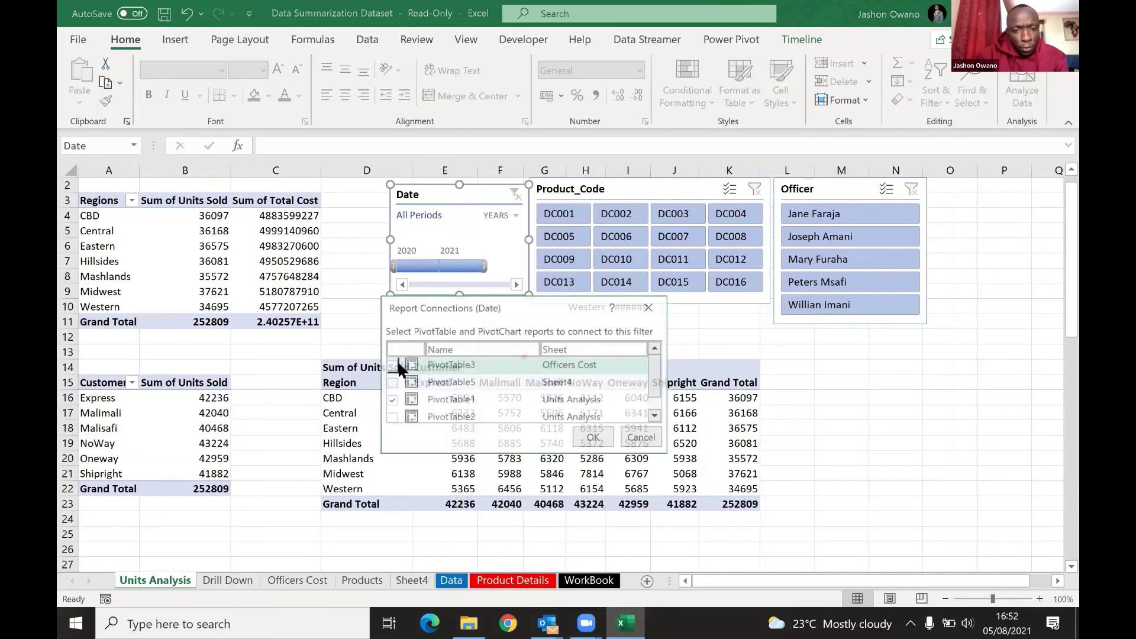
left_click(391, 400)
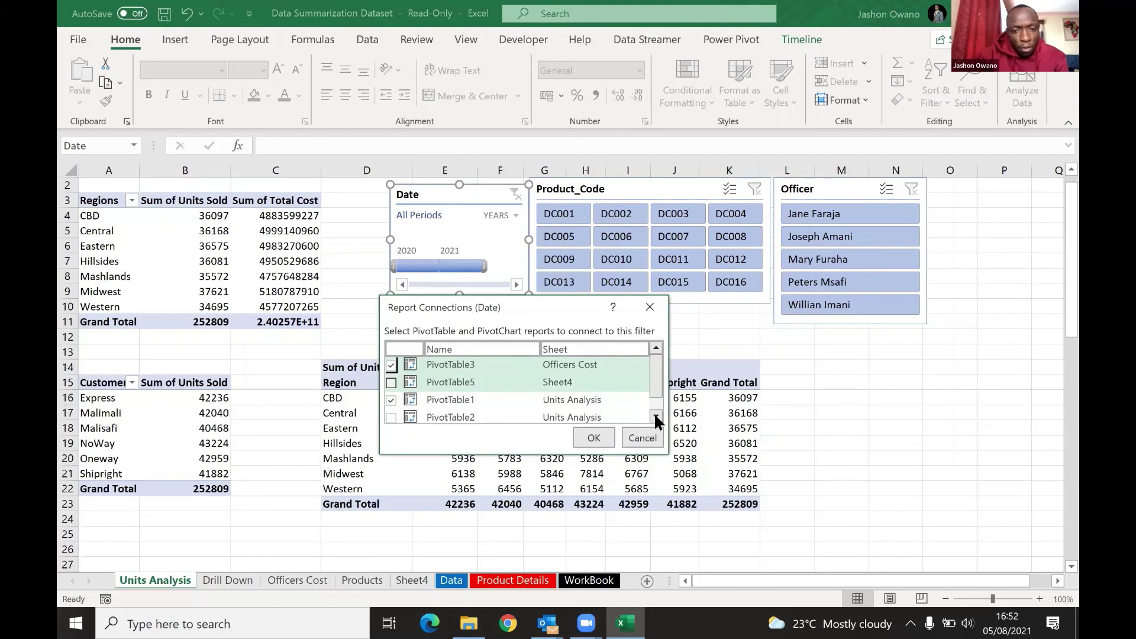
scroll(549, 413, "down", 1)
left_click(393, 396)
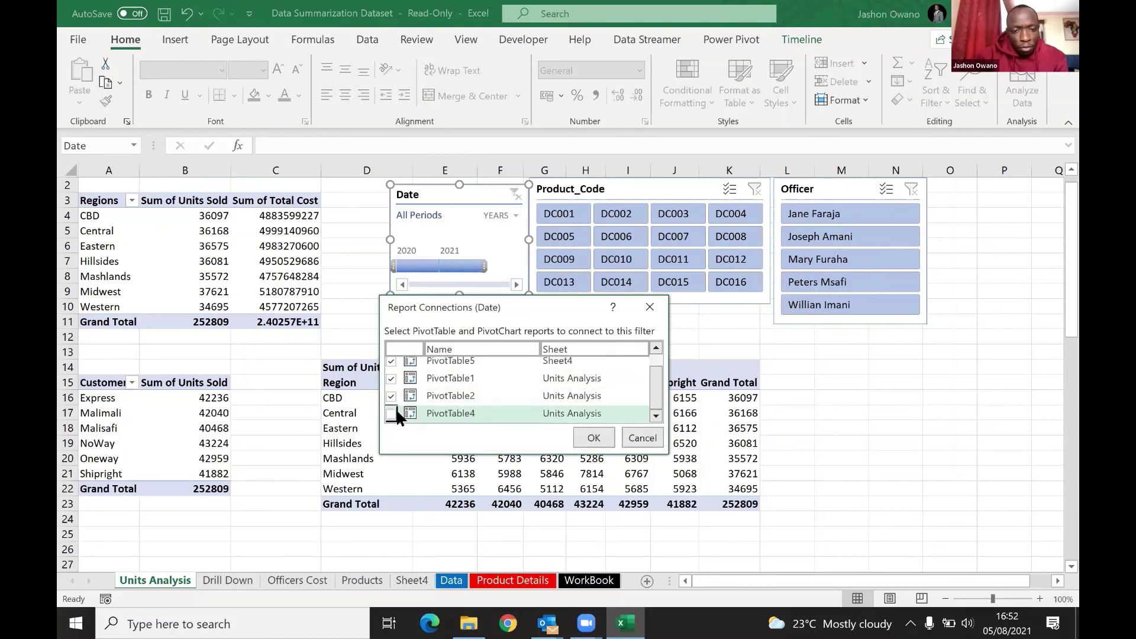
left_click(394, 410)
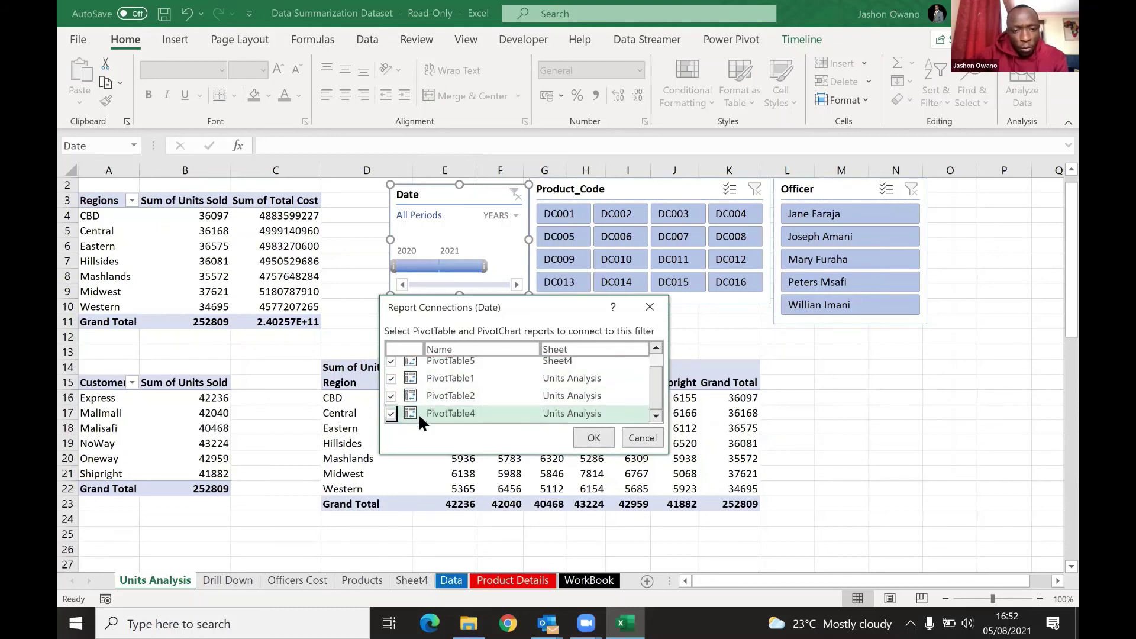
left_click(595, 438)
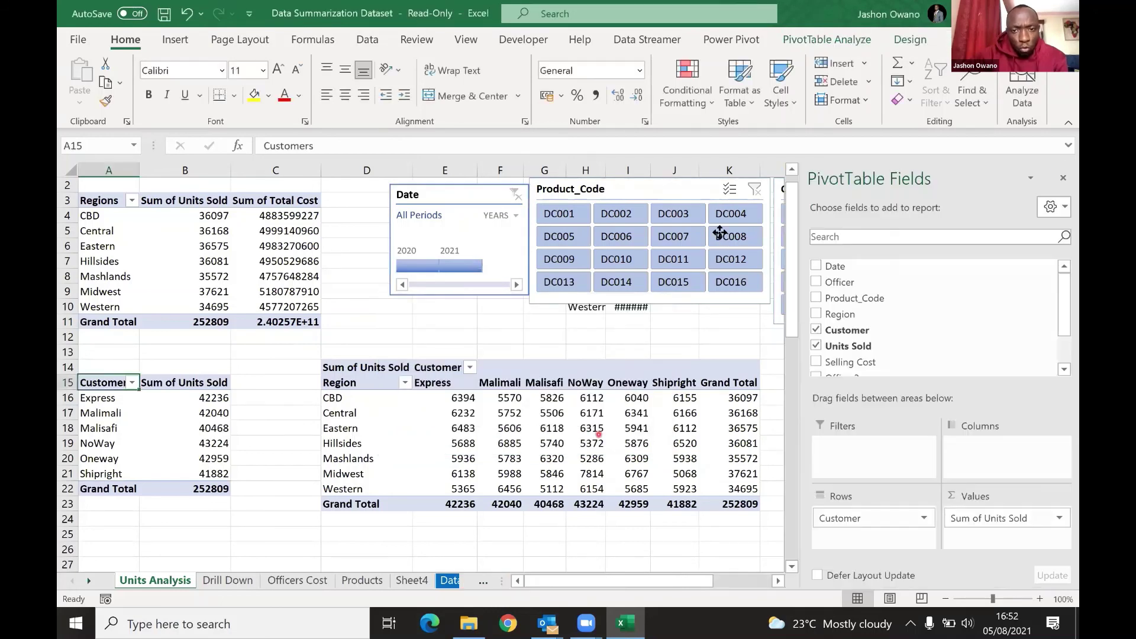
Step: Connect the Product_Code slicer to PivotTable3, PivotTable5, PivotTable2 and PivotTable4 in addition to PivotTable1
left_click(651, 189)
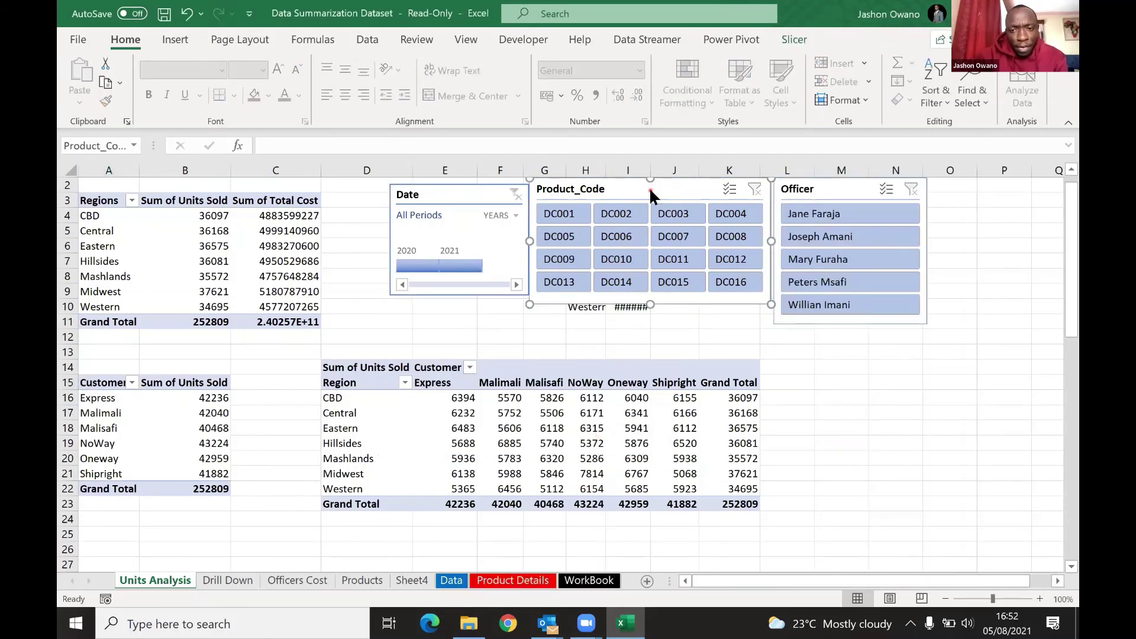
right_click(649, 187)
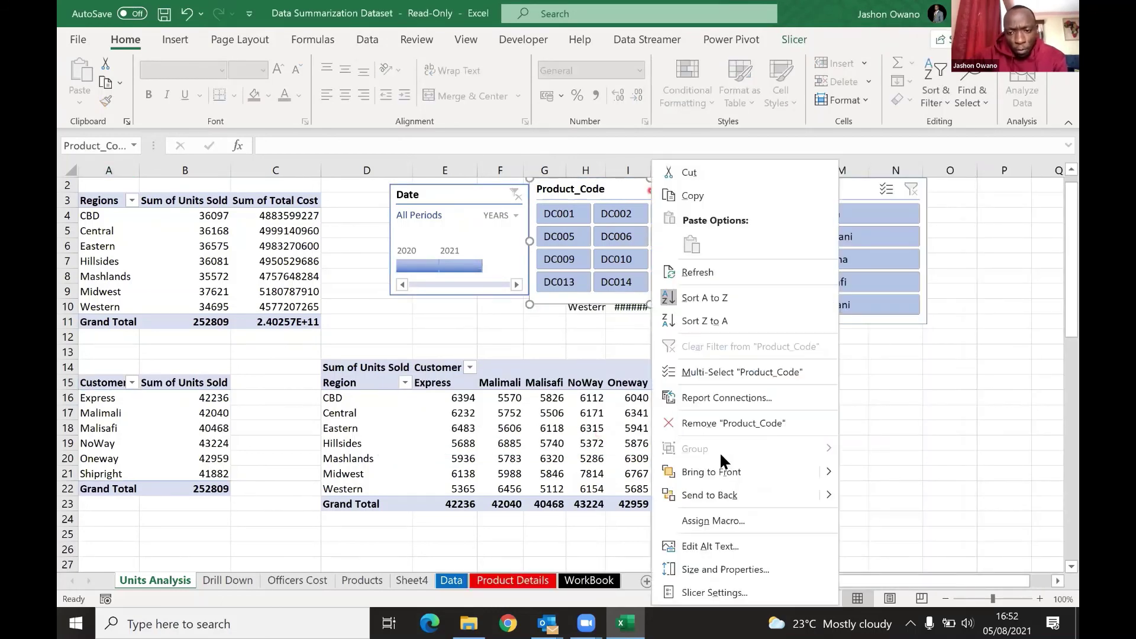
left_click(723, 391)
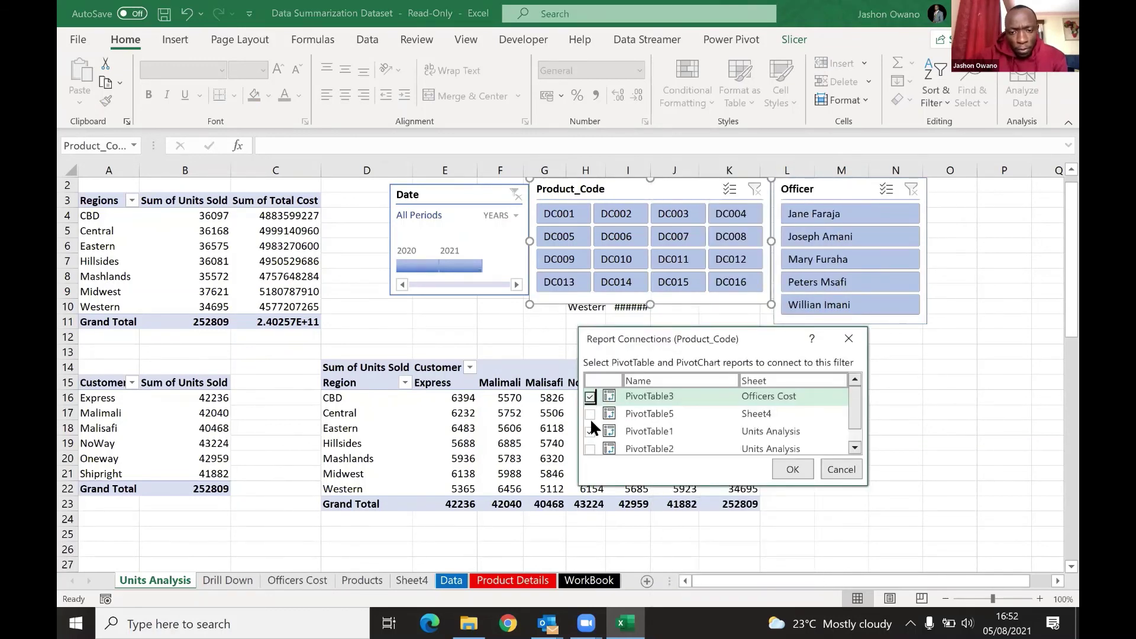
left_click(591, 417)
left_click(593, 448)
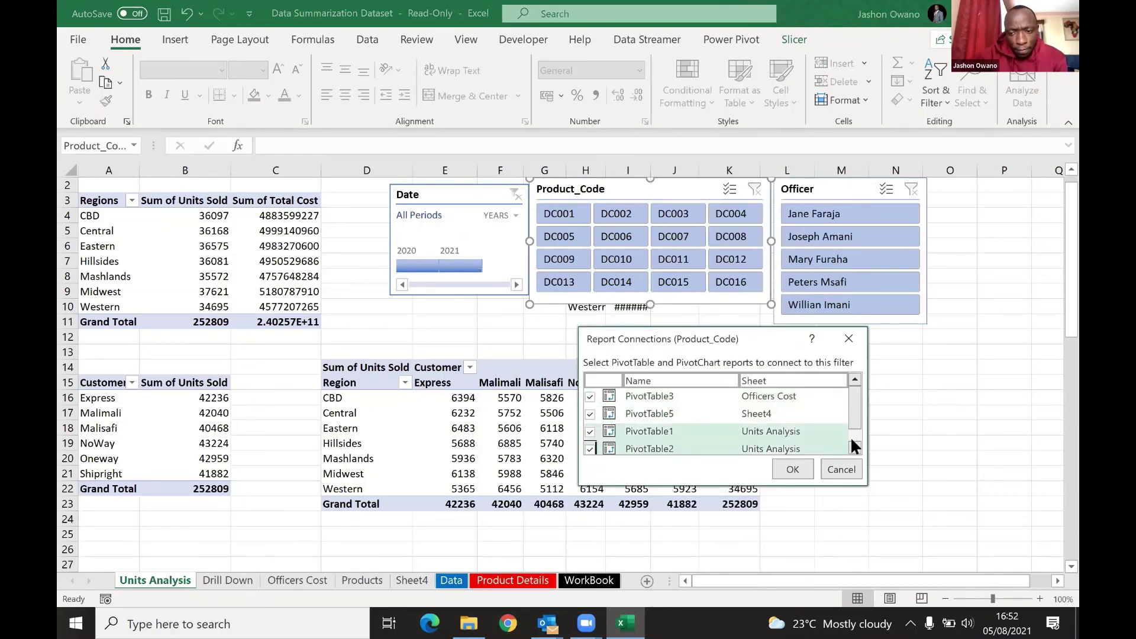
left_click(854, 445)
left_click(591, 445)
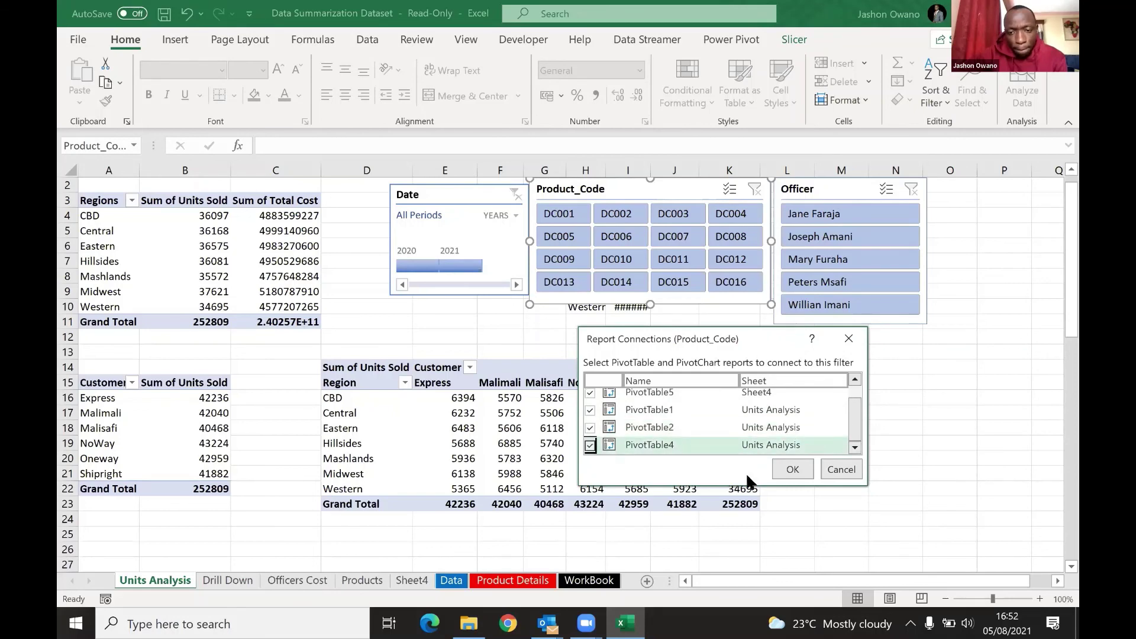
left_click(791, 469)
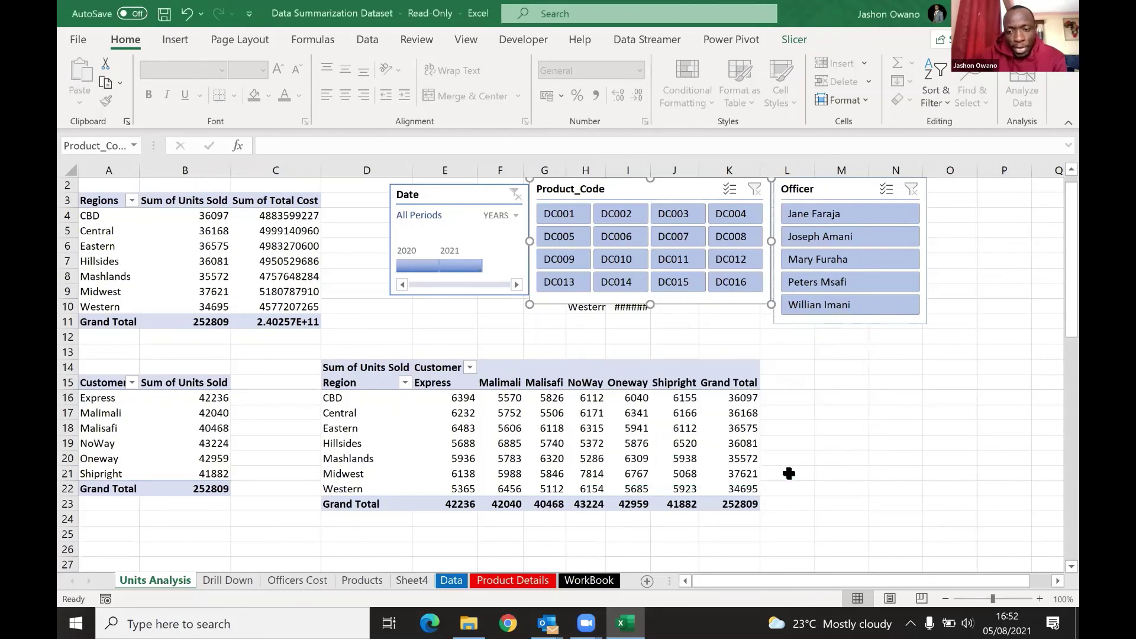
Step: Connect the Officer slicer to the other pivot tables, including PivotTable3, PivotTable5 and PivotTable2
left_click(843, 190)
right_click(844, 190)
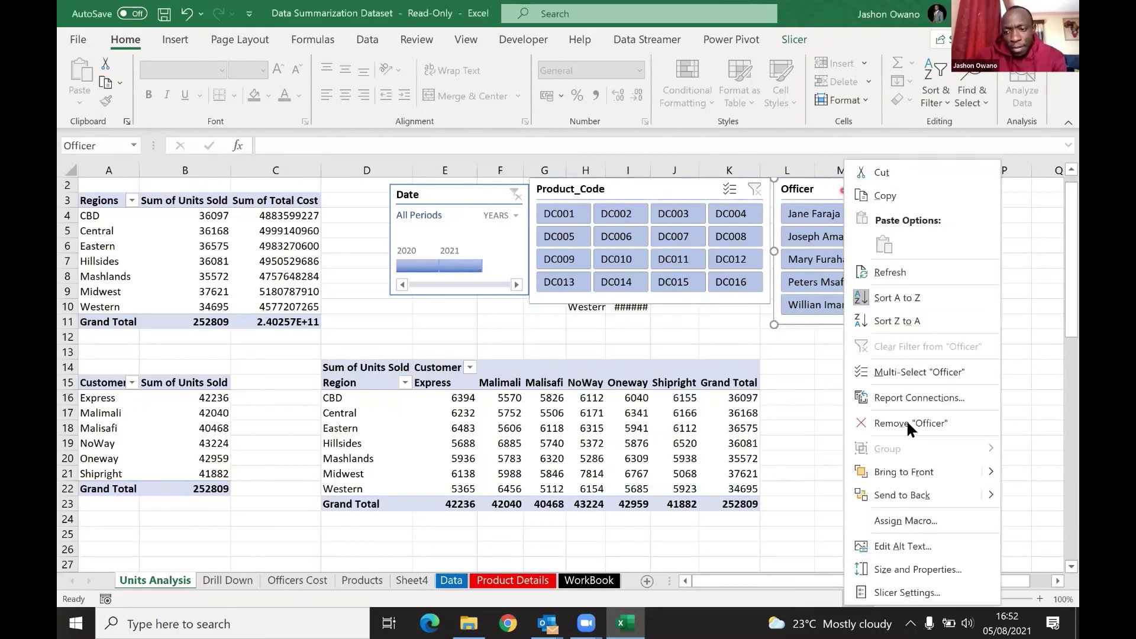
left_click(897, 399)
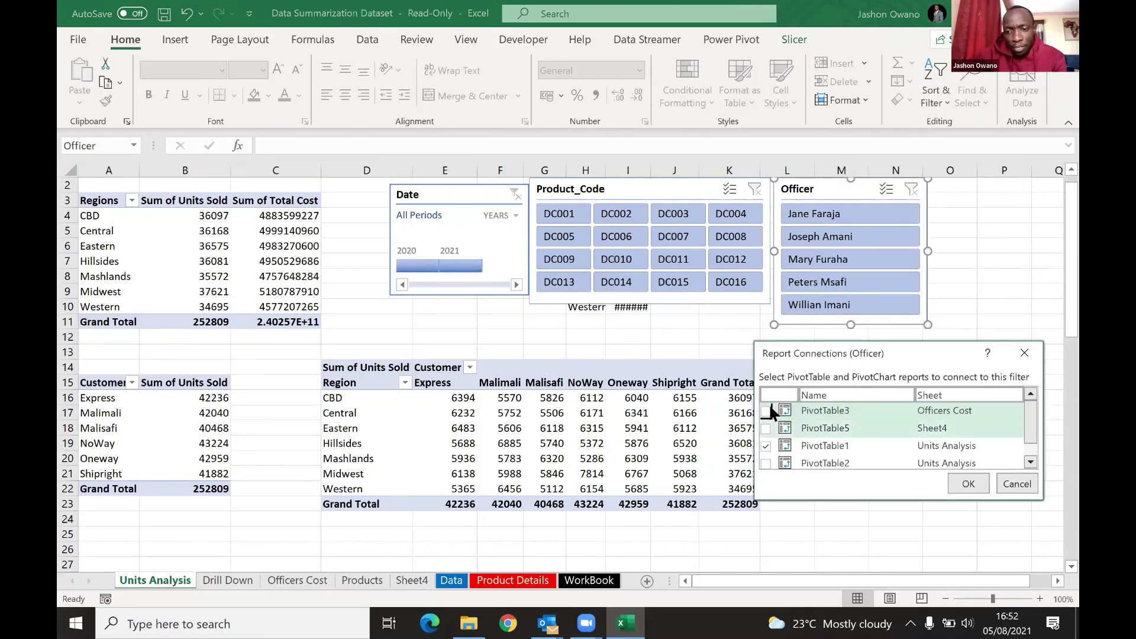
left_click(767, 408)
left_click(766, 426)
left_click(766, 459)
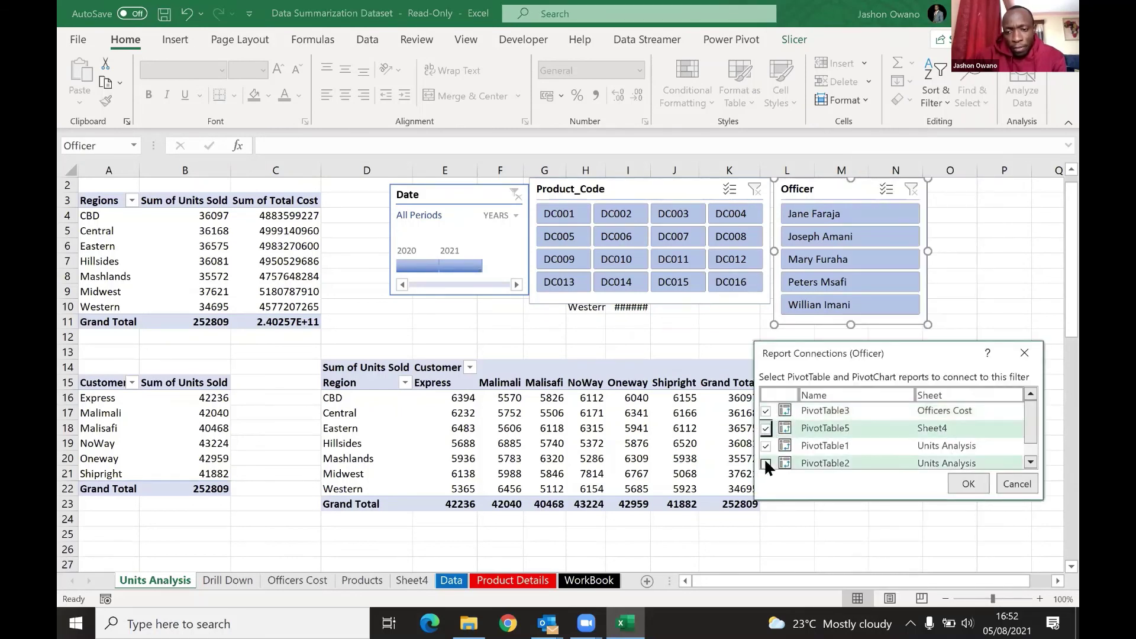
left_click(1032, 462)
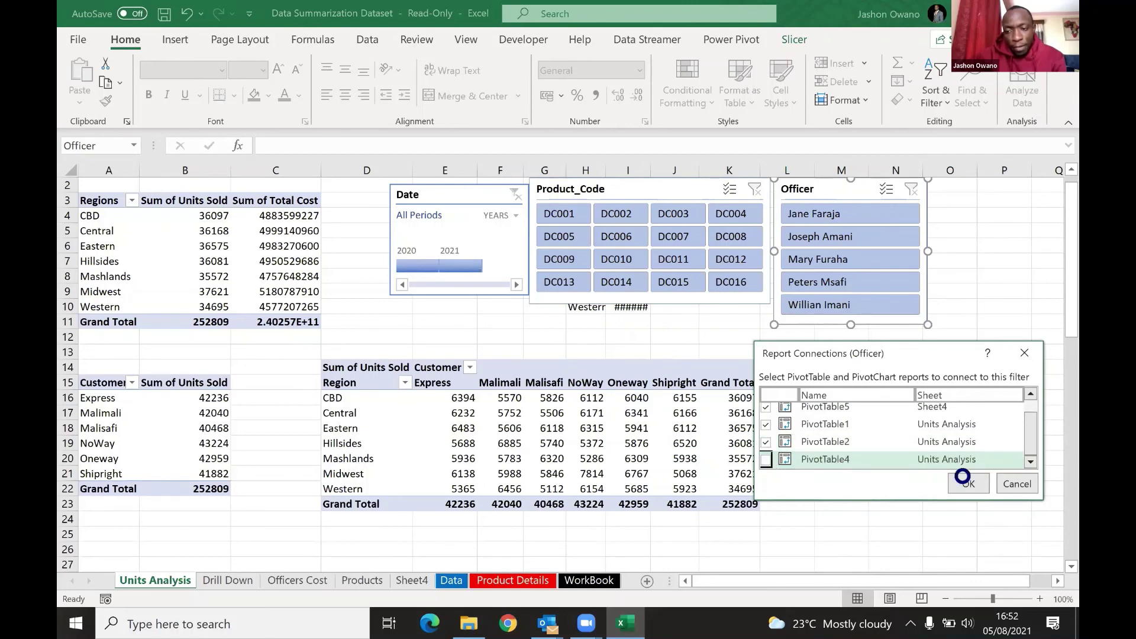
left_click(999, 418)
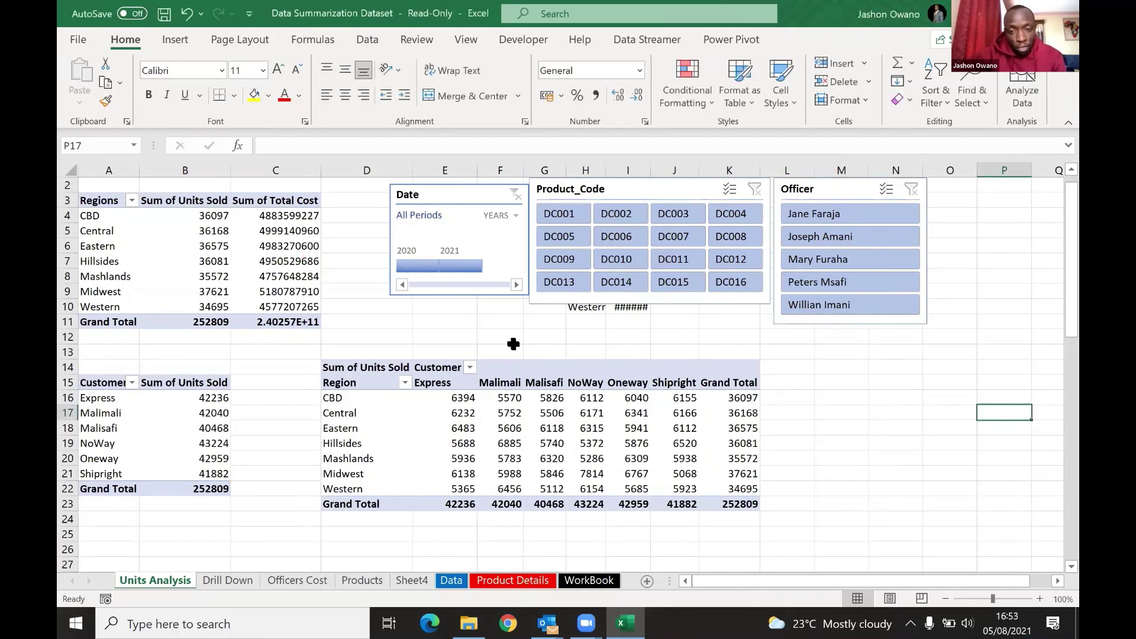
Step: Filter the connected pivot tables with the Date timeline to 2020 and to 2021, and clear the timeline filter
left_click(419, 267)
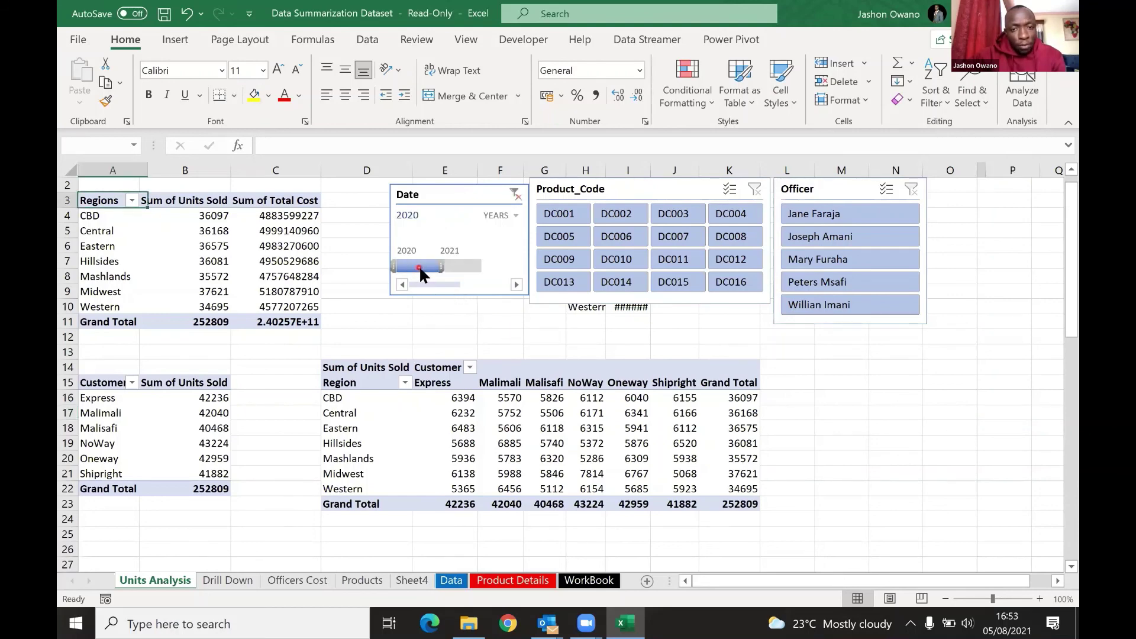
left_click(480, 269)
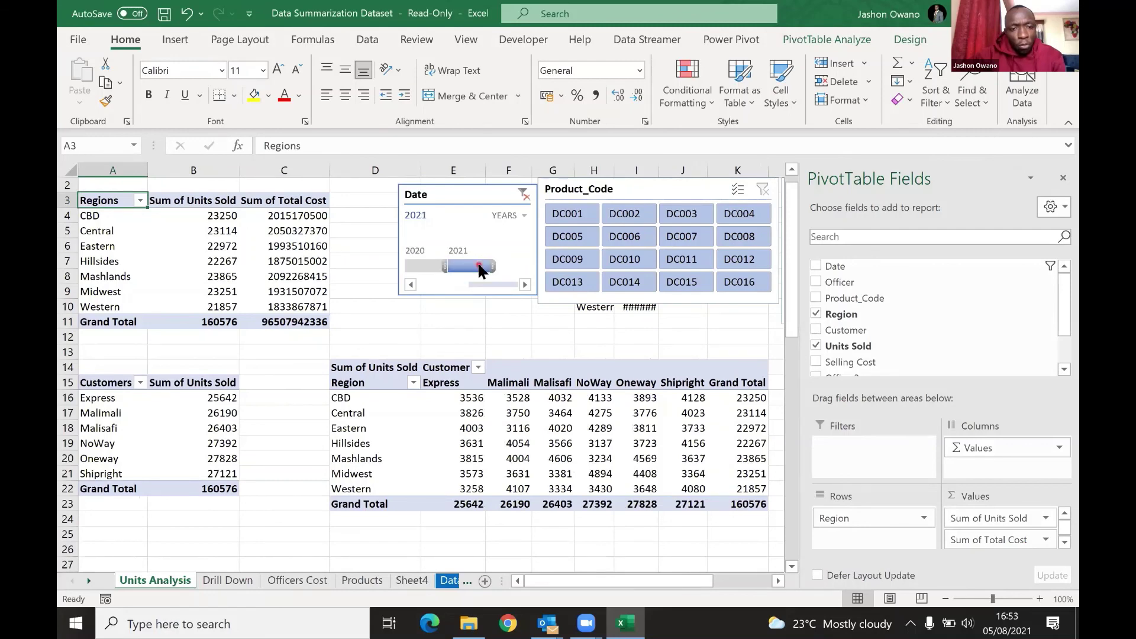
left_click(523, 194)
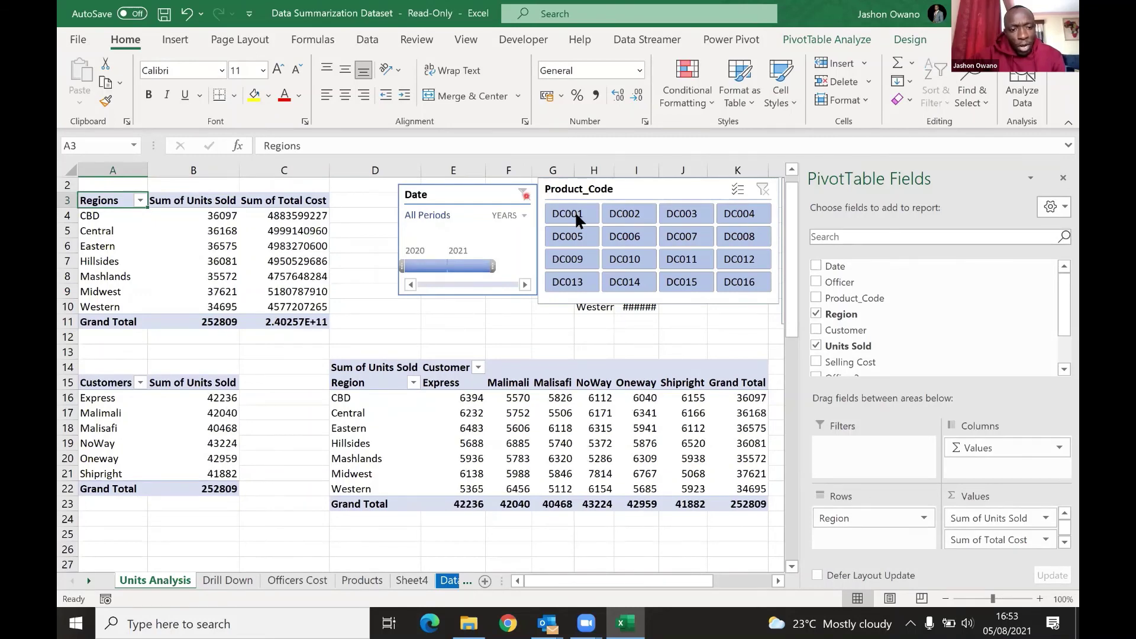
Step: Filter the connected pivot tables by product codes DC001 to DC008 and by DC012 alone, and close the PivotTable Fields pane
left_click(634, 243)
left_click(667, 260)
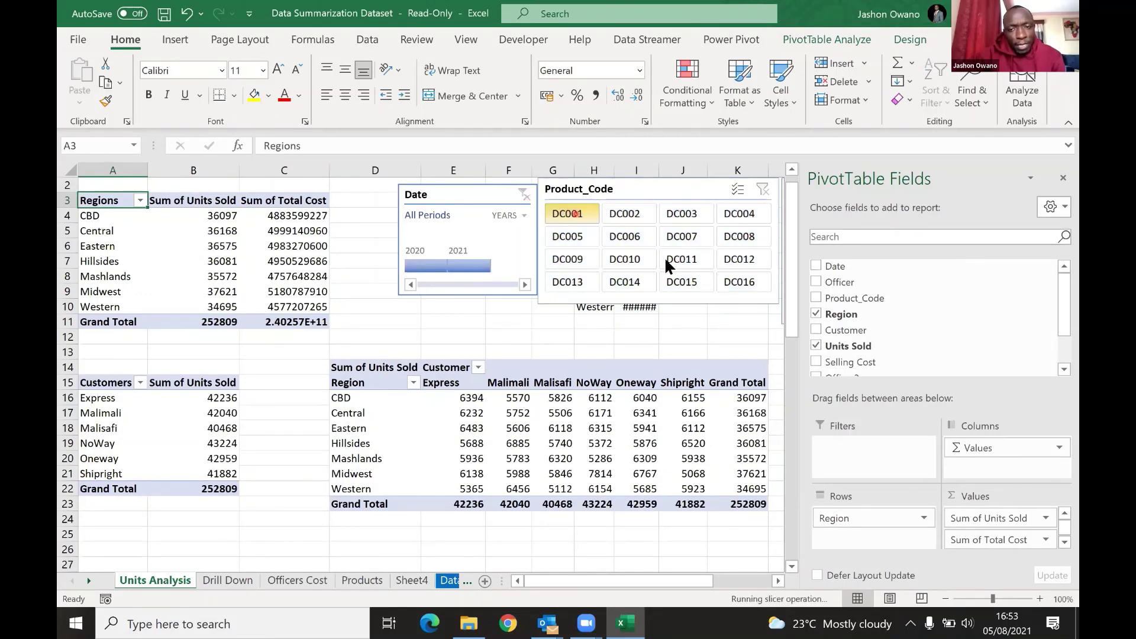
left_click_drag(567, 223, 750, 241)
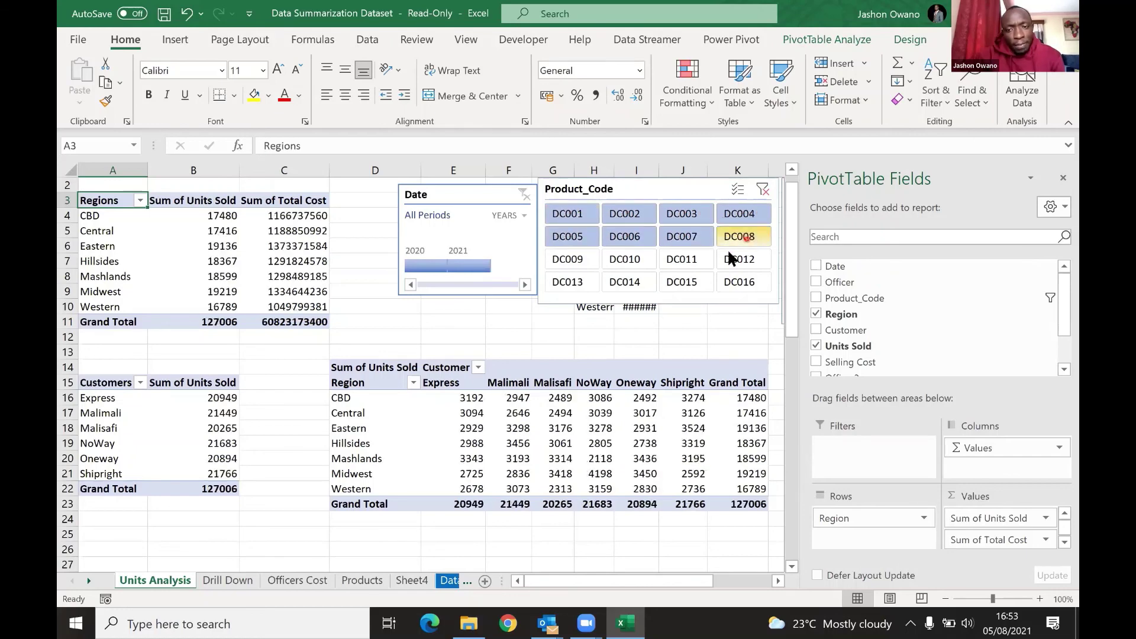
left_click(744, 259)
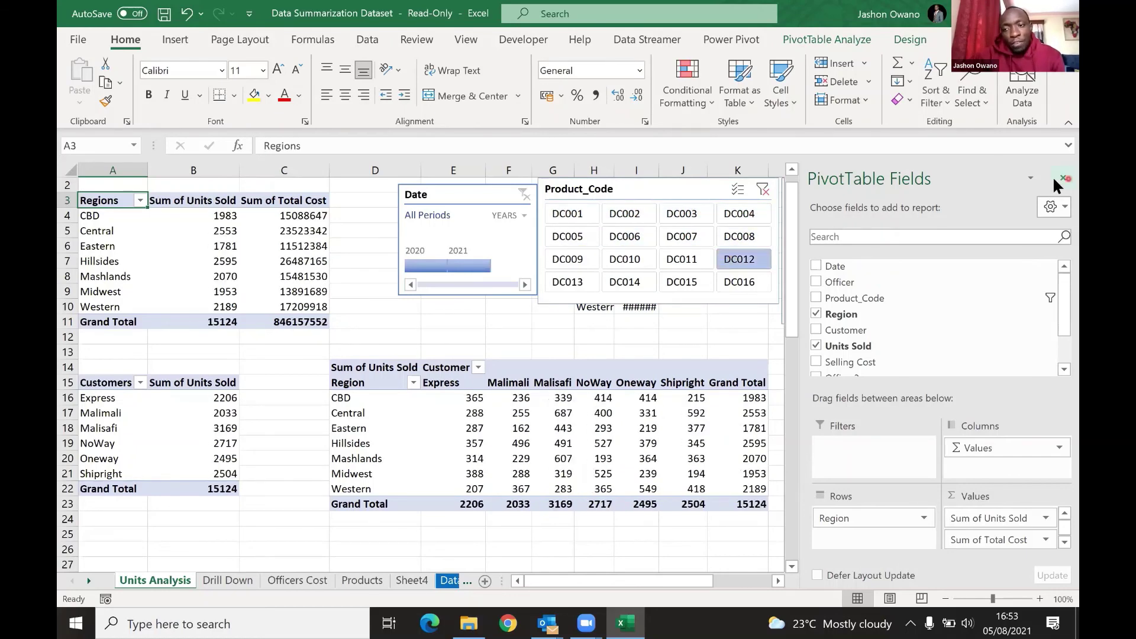
left_click(1064, 177)
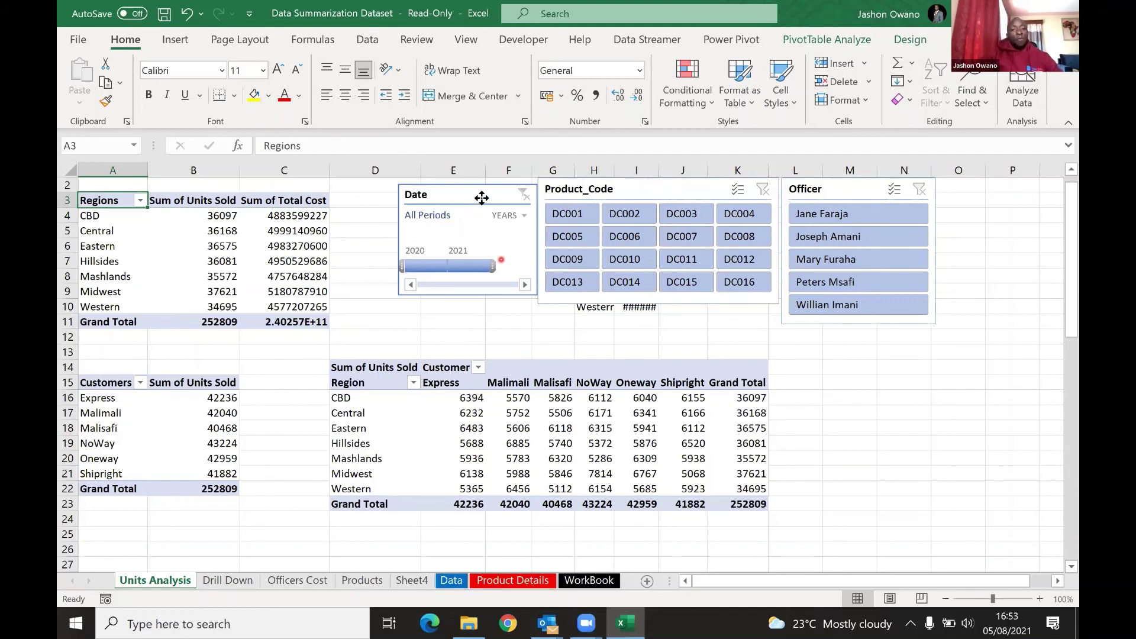
Step: Move the Date timeline slightly away from the Product_Code slicer, remove the timeline, and undo its removal
left_click_drag(481, 197, 470, 194)
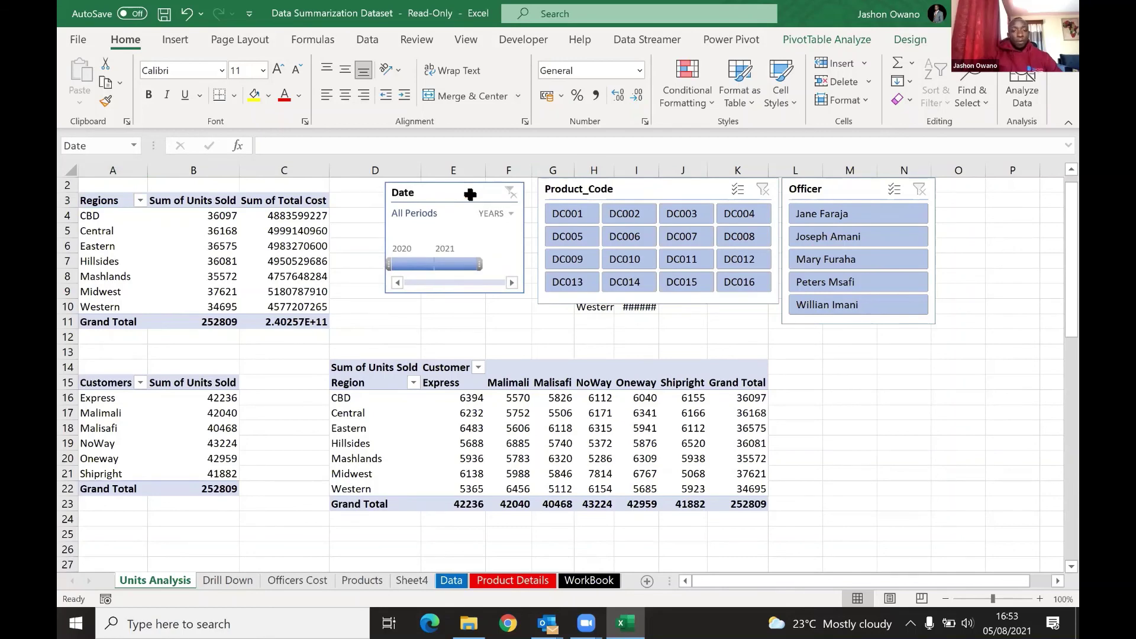
right_click(470, 194)
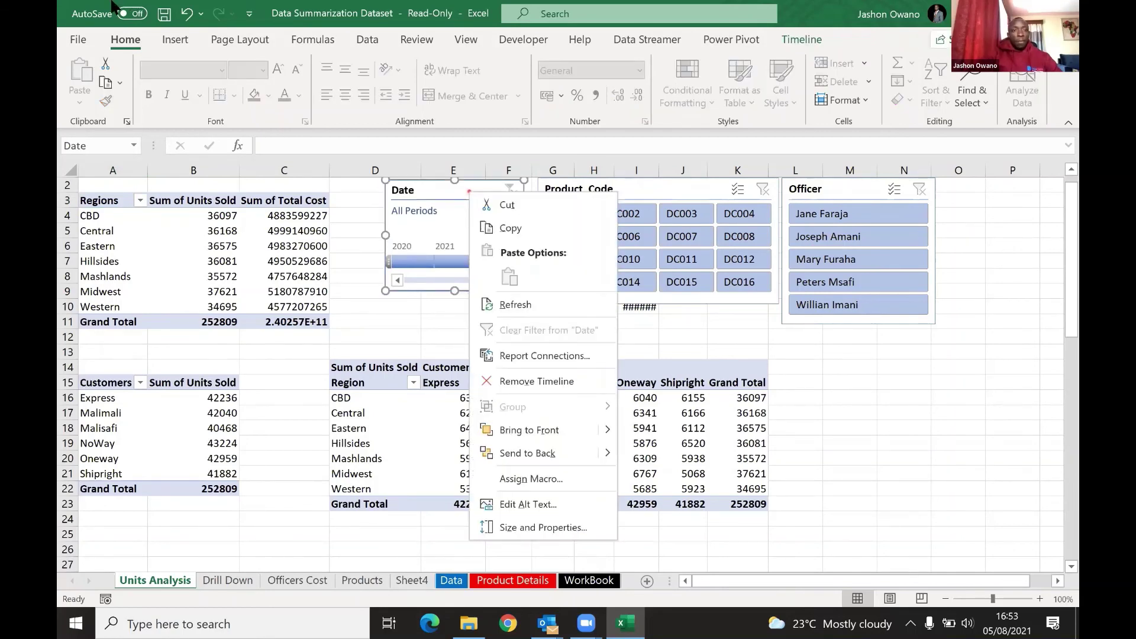
left_click(535, 379)
left_click(187, 15)
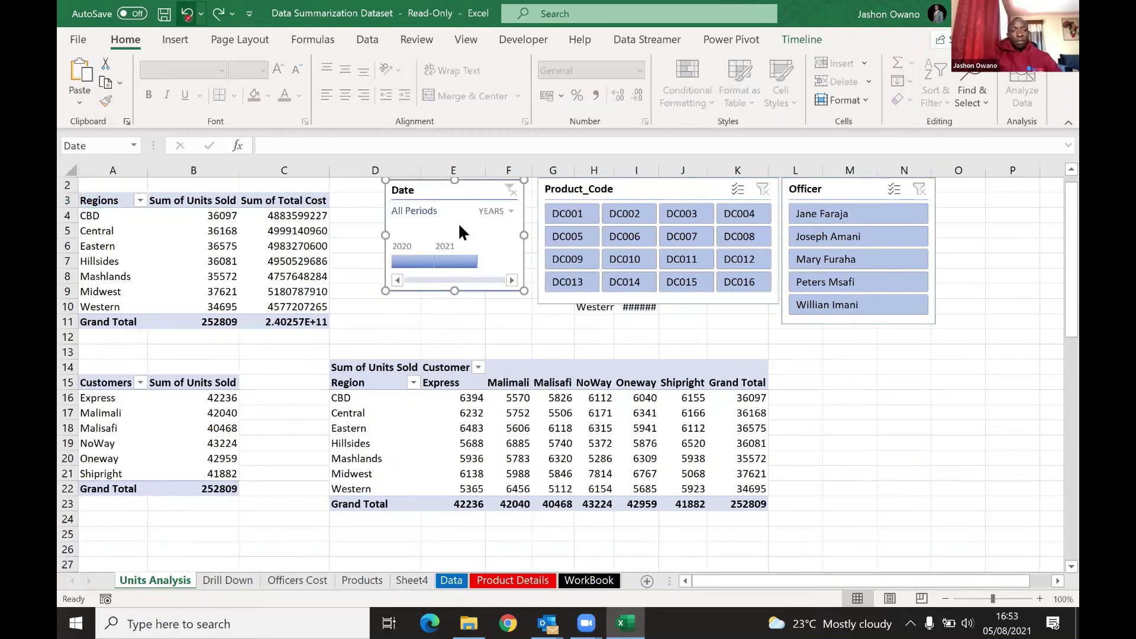
Step: Deselect the Date timeline and view the Drill Down and Product Details sheets
left_click(351, 214)
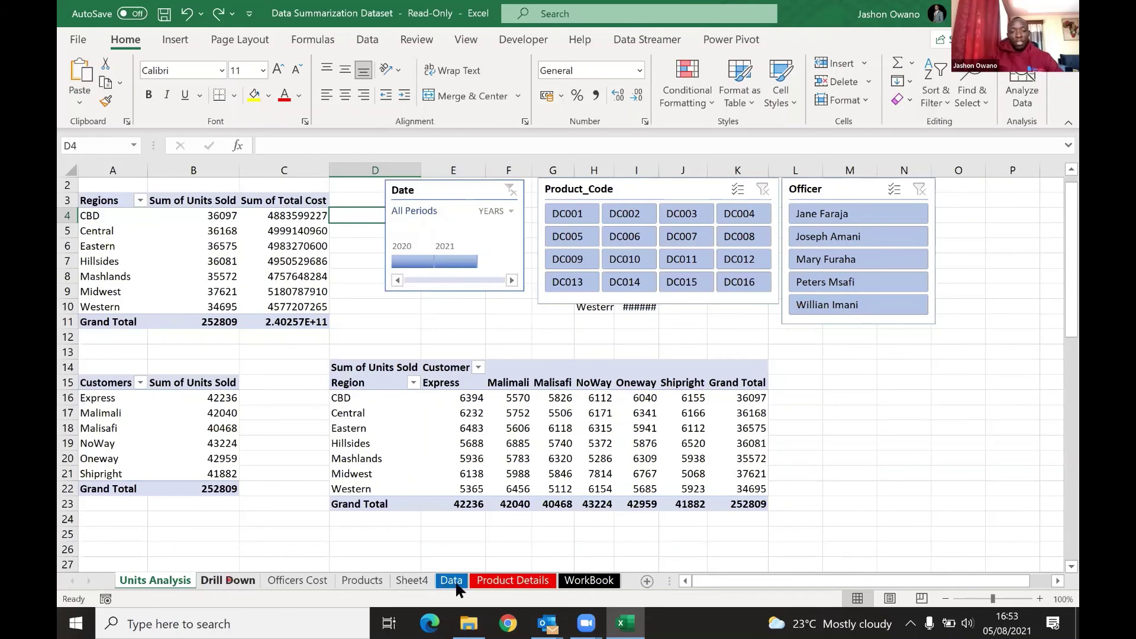
key("ctrl+Page_Down")
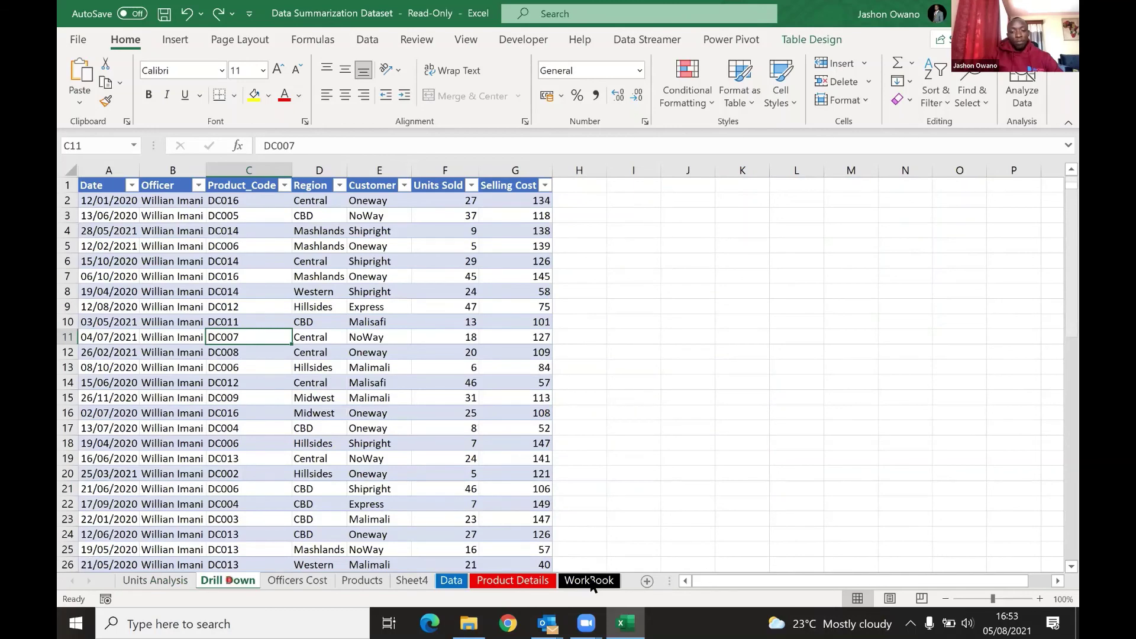
left_click(491, 583)
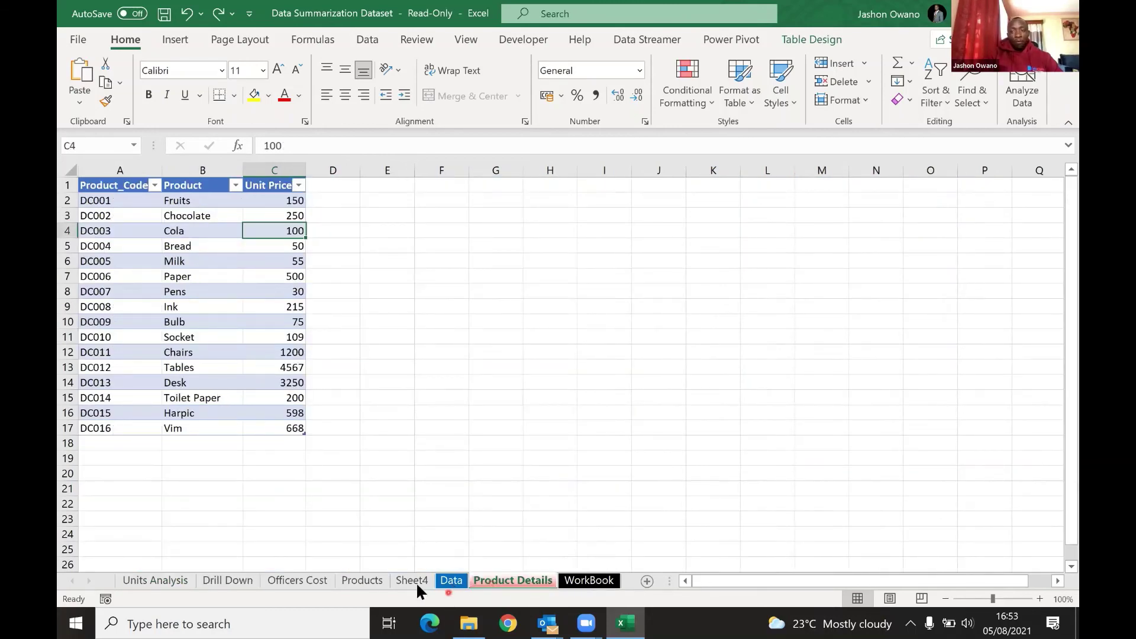
Step: View the Products and Officers Cost sheets, and return to the customers pivot table on the Units Analysis sheet
left_click(357, 580)
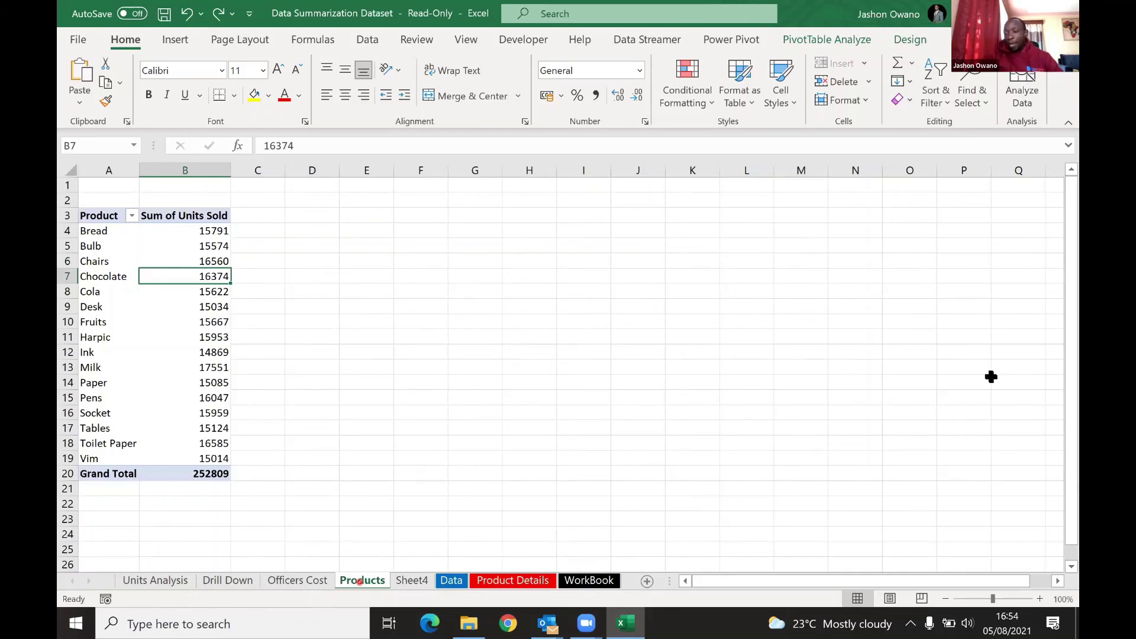
key("ctrl+Page_Up")
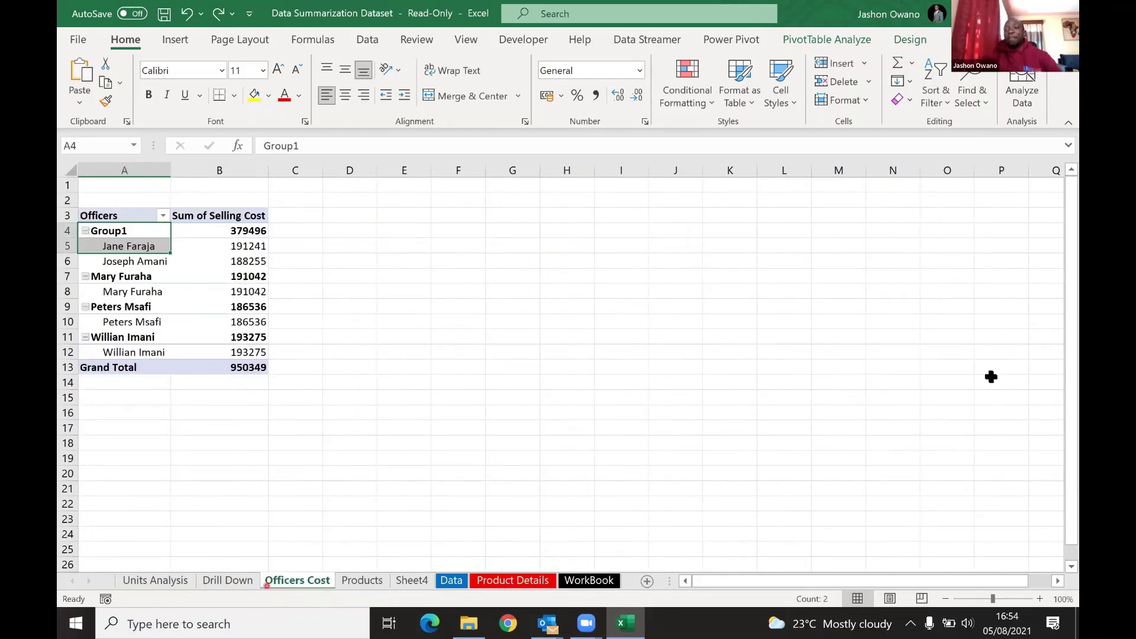
key("ctrl+Page_Up")
key("ctrl+Page_Up")
left_click(301, 261)
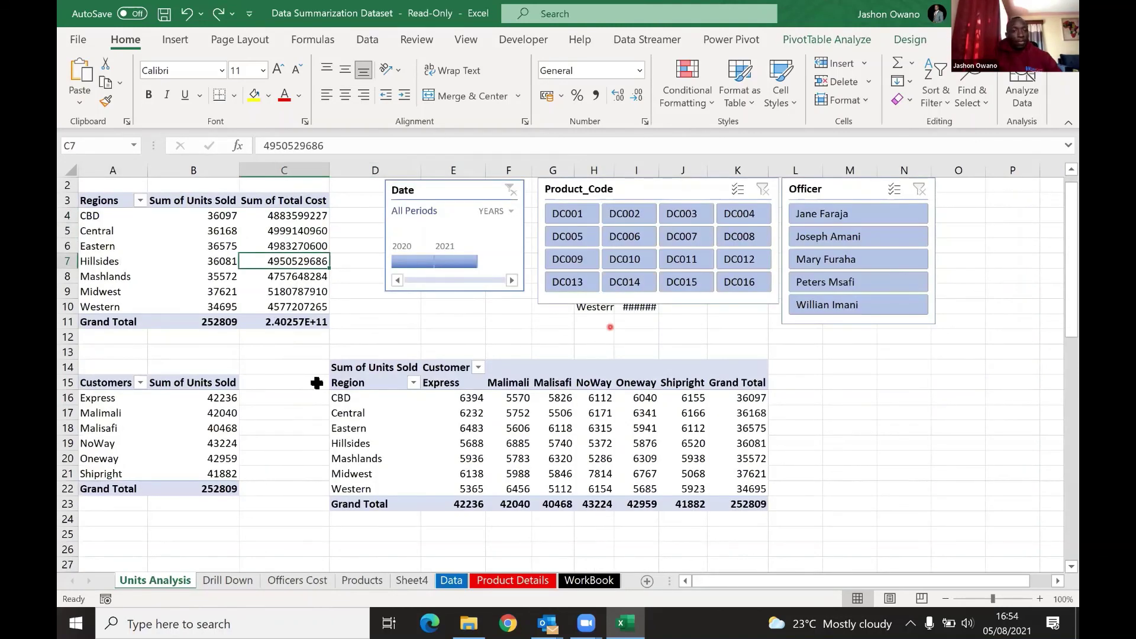
left_click(213, 410)
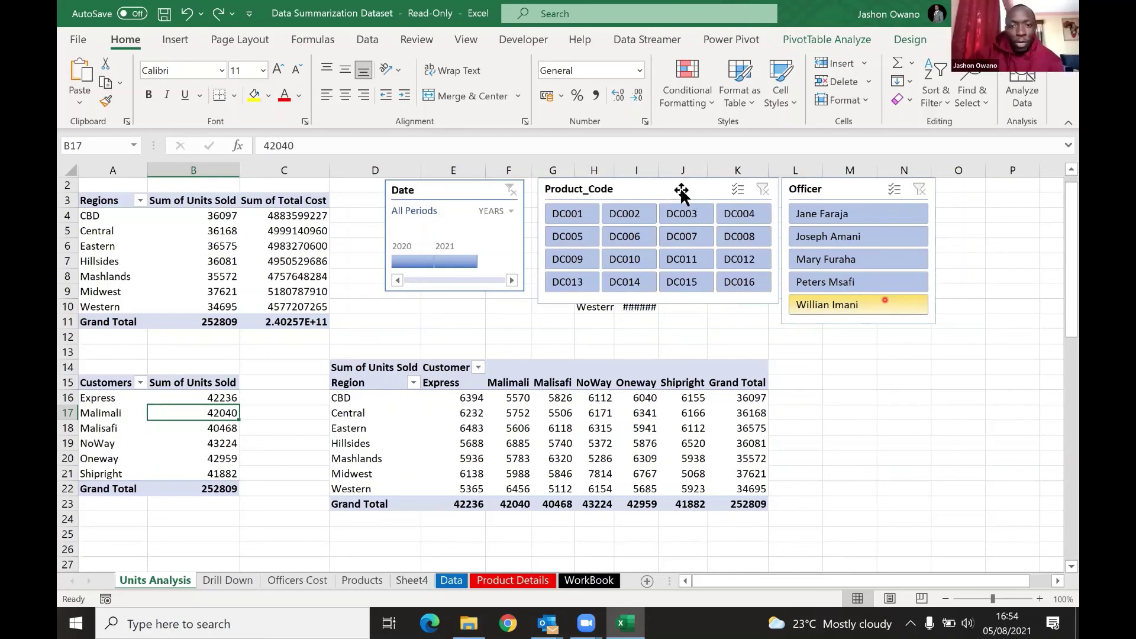
Step: Set the Product_Code slicer's buttons to 10 columns
left_click(647, 196)
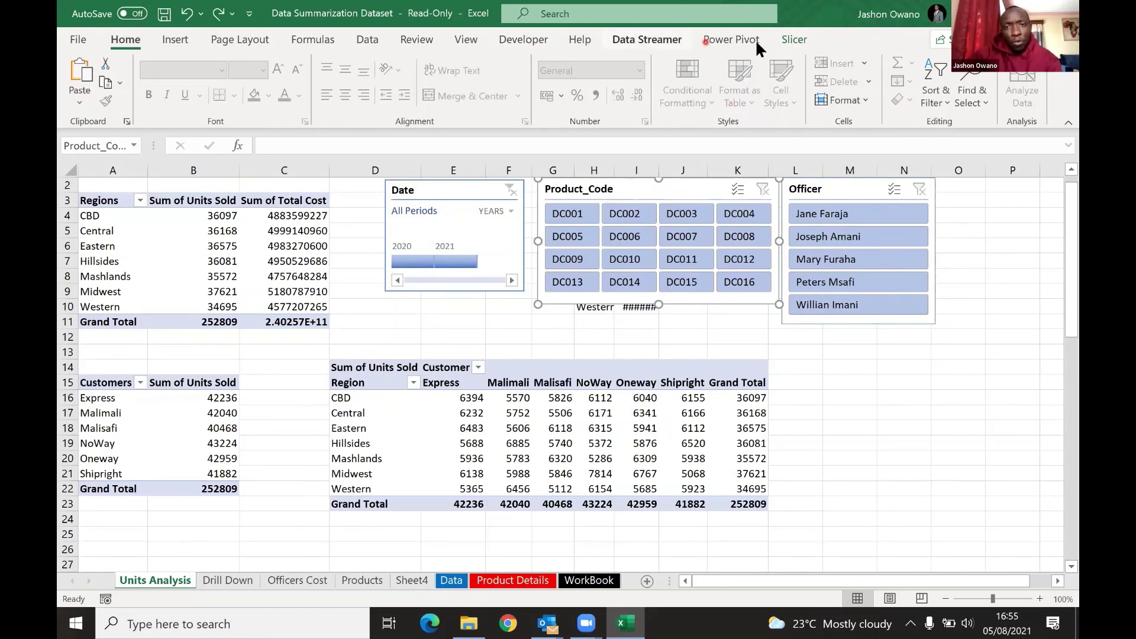
left_click(803, 37)
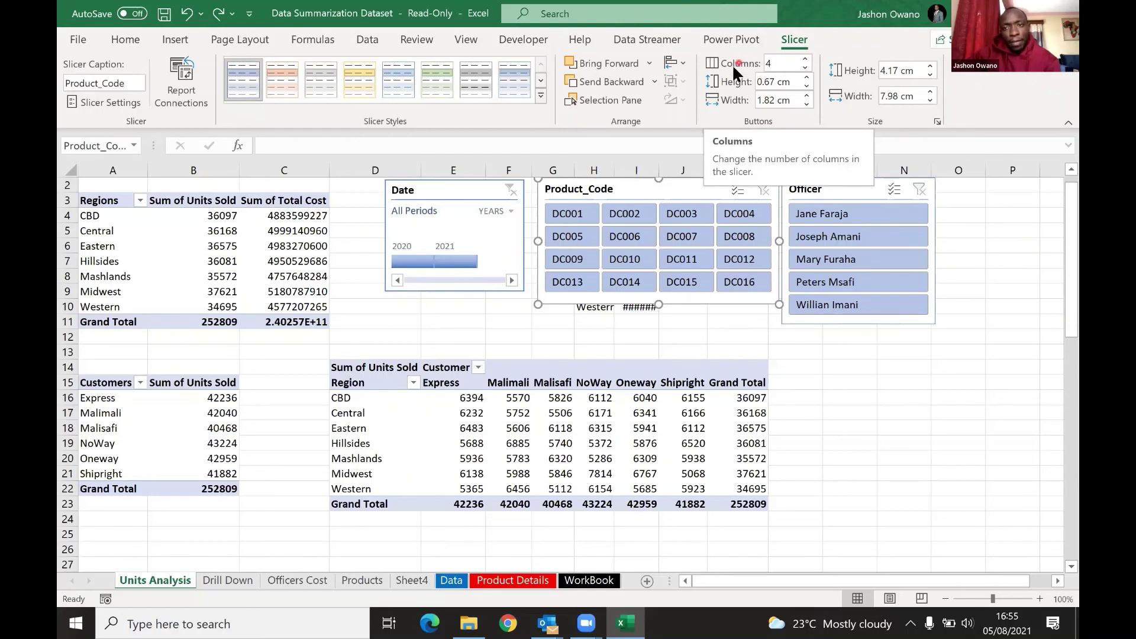
left_click(806, 60)
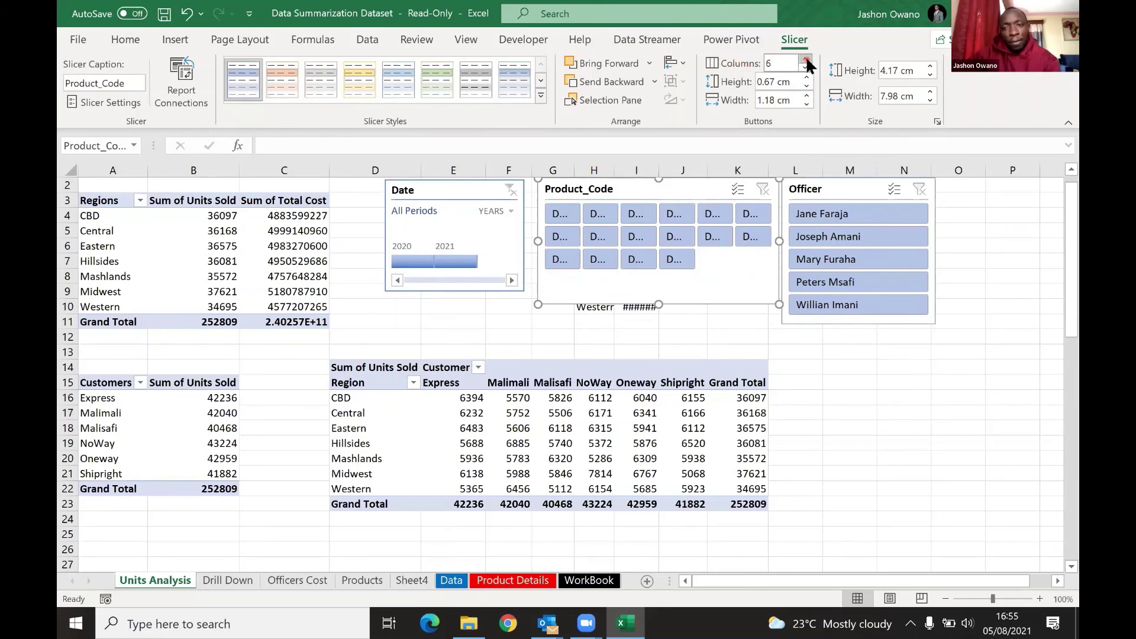
left_click(806, 60)
left_click(806, 60)
left_click(807, 60)
left_click(806, 60)
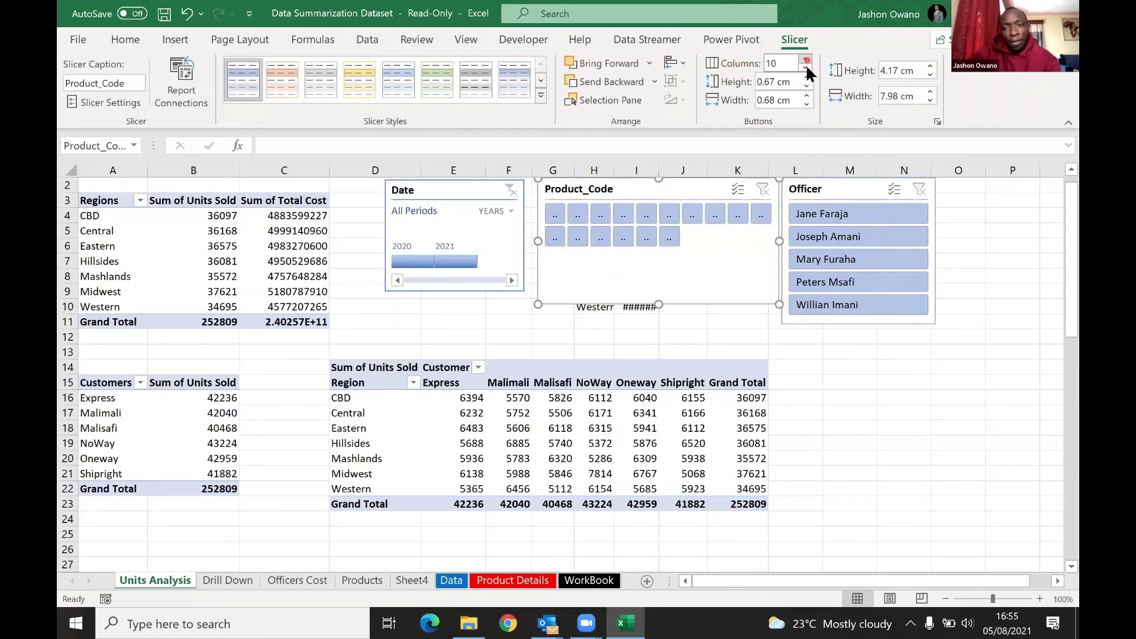
Step: Reduce the Product_Code slicer's buttons to 4 columns and keep the slicer selected
left_click(807, 69)
left_click(807, 69)
left_click(807, 68)
left_click(807, 68)
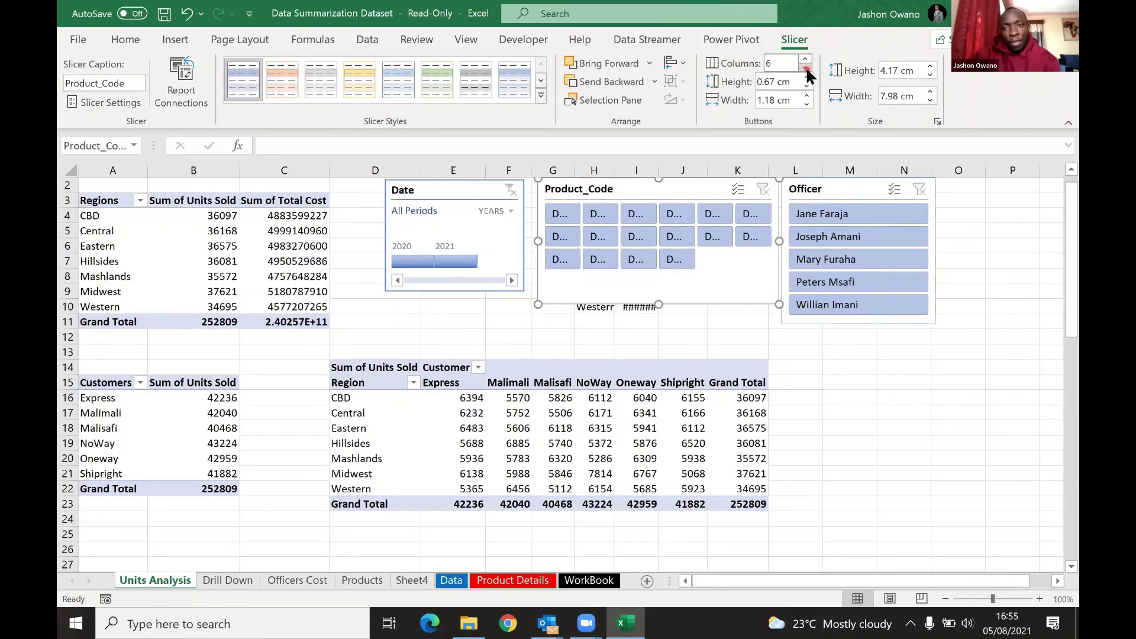
left_click(807, 68)
left_click(806, 69)
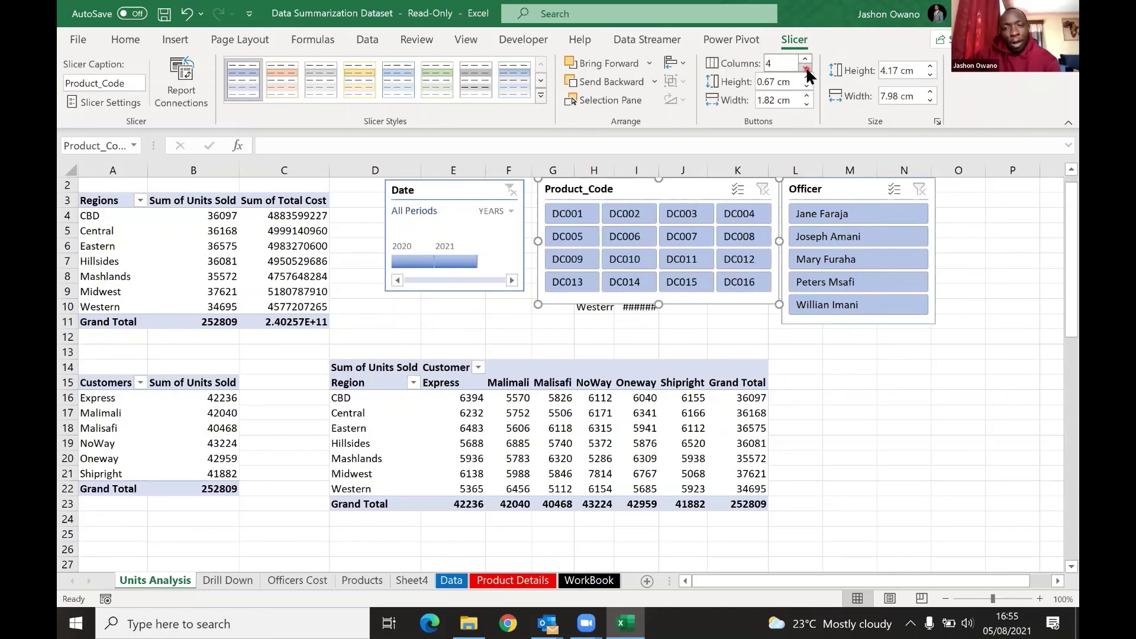
left_click(705, 316)
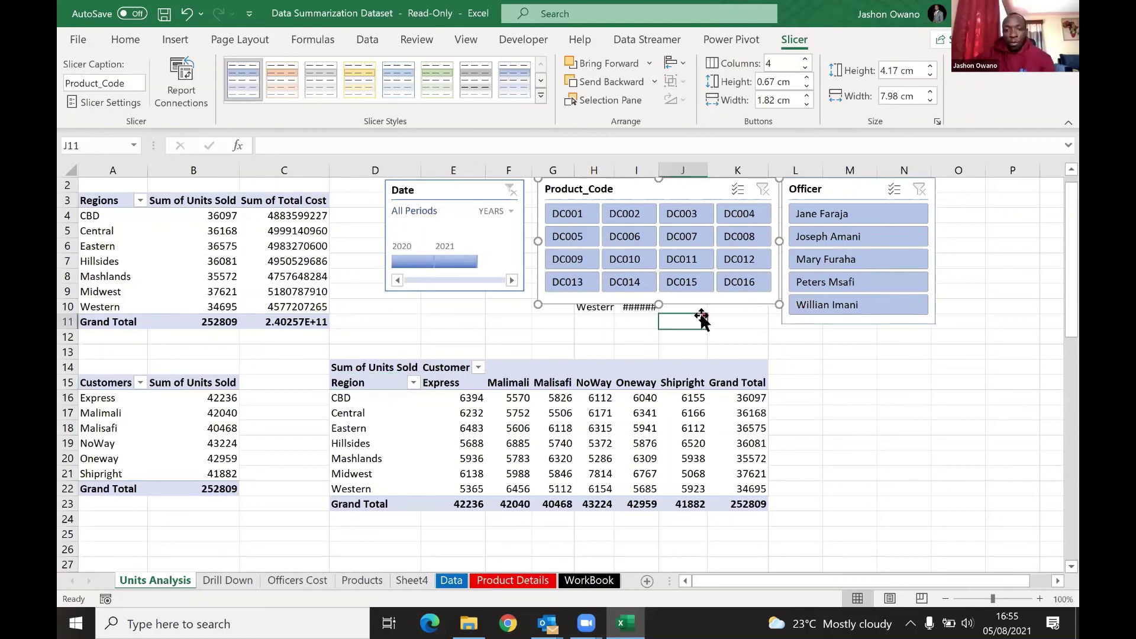
left_click(750, 298)
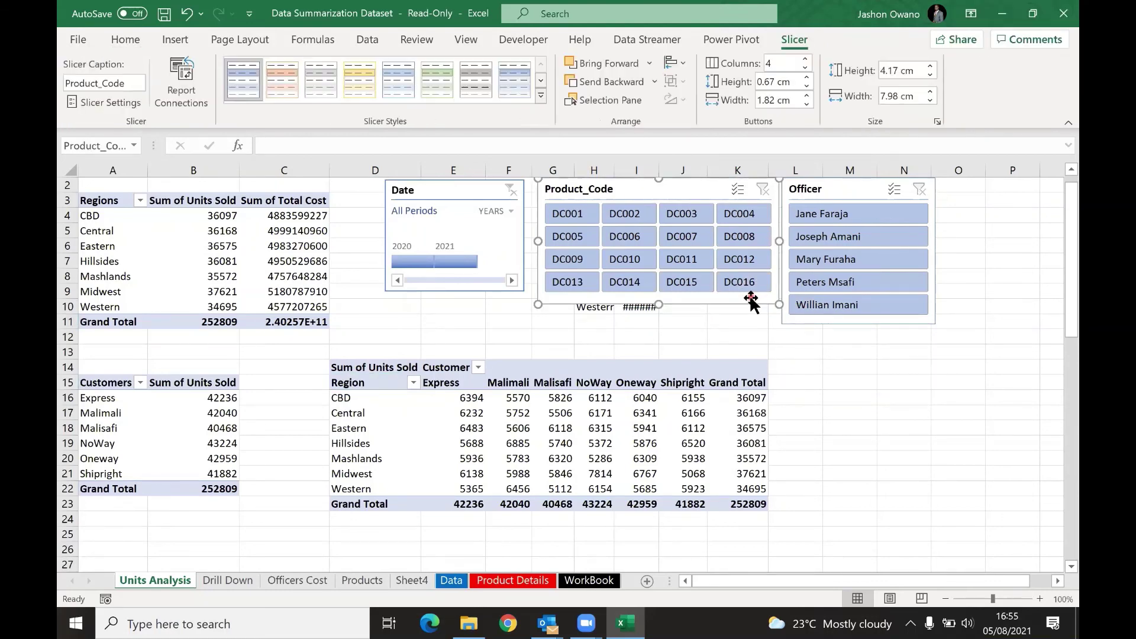